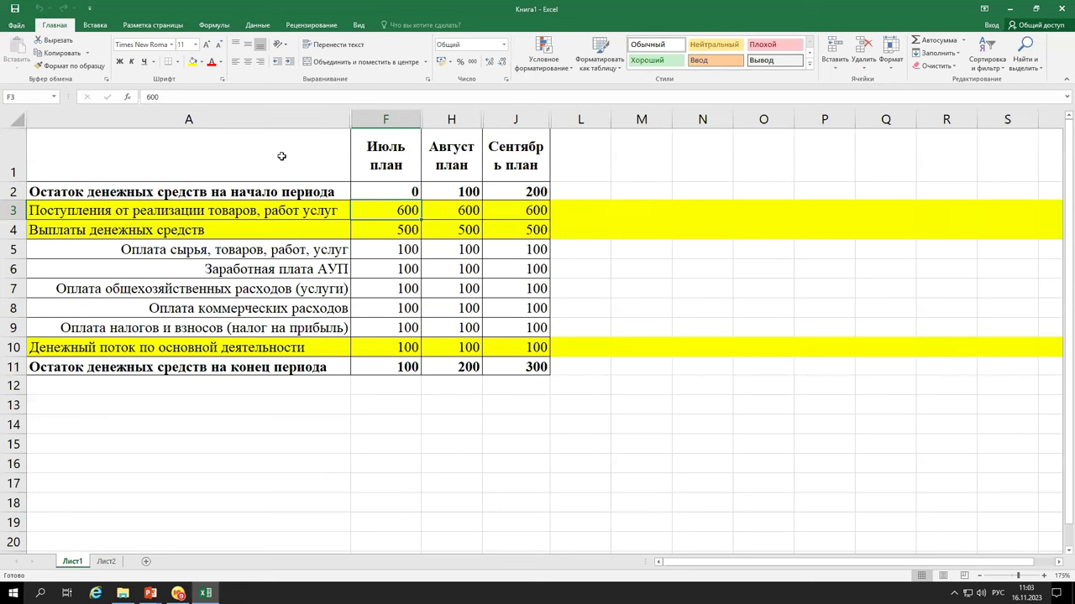
# - Examine the July–September cash flow plan row by row, from the opening balance through receipts, payments and cash flow to the closing balance
pyautogui.moveTo(281, 156)
pyautogui.mouseDown()
pyautogui.moveTo(532, 366)
pyautogui.moveTo(387, 250)
pyautogui.moveTo(295, 157)
pyautogui.mouseUp()
pyautogui.click(267, 166)
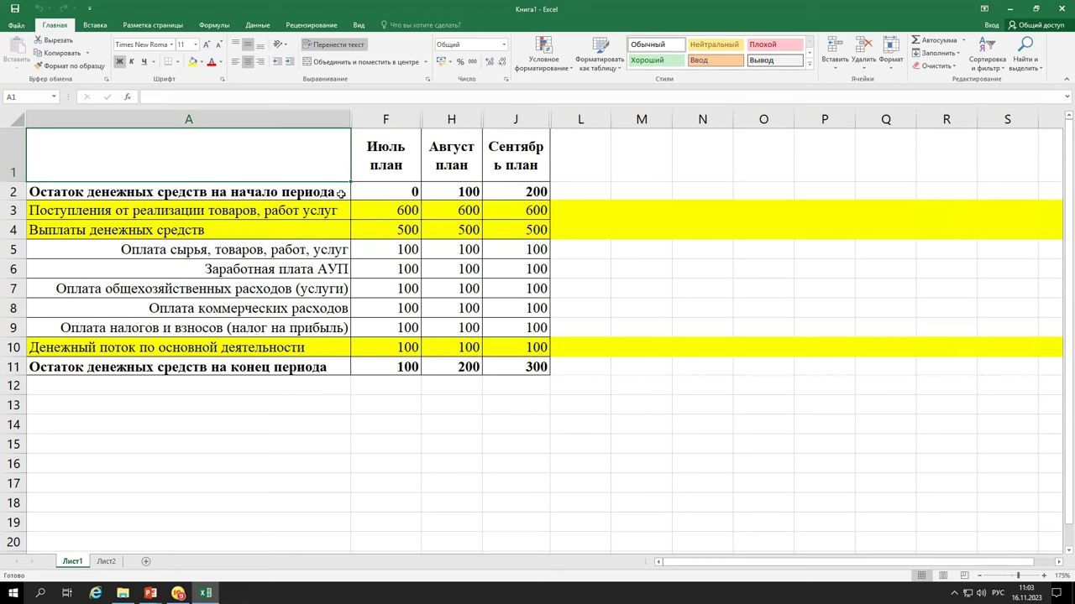
pyautogui.moveTo(377, 157); pyautogui.dragTo(526, 368)
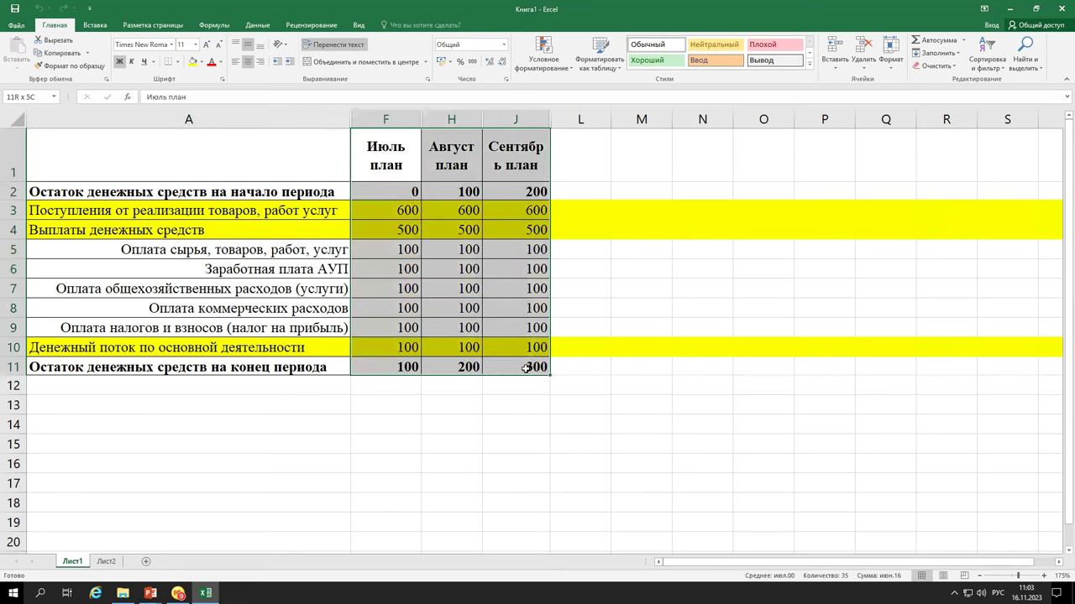
pyautogui.click(417, 248)
pyautogui.click(310, 189)
pyautogui.moveTo(452, 195); pyautogui.dragTo(533, 191)
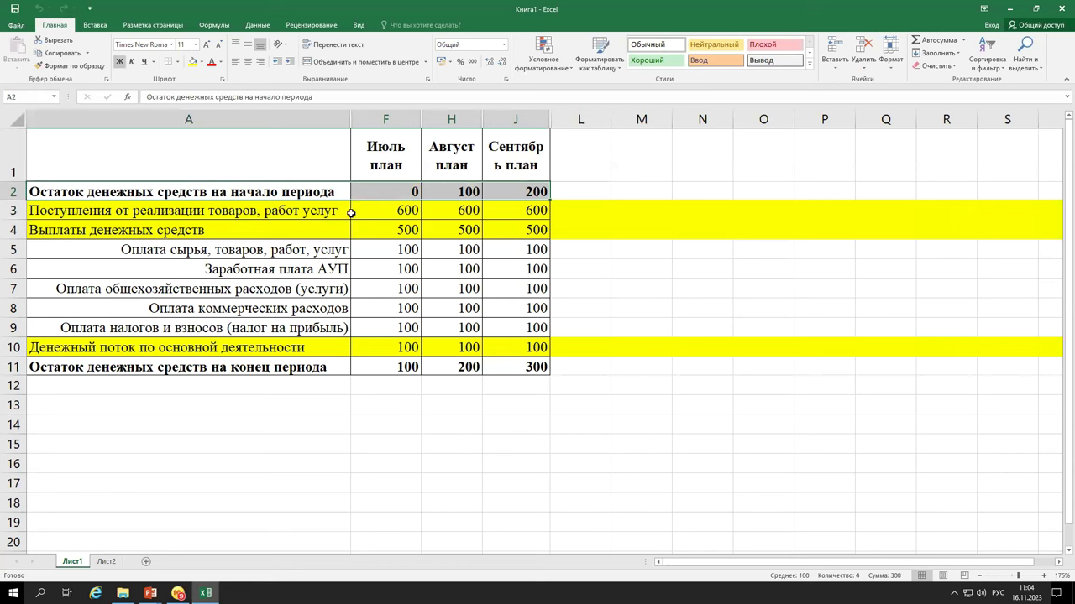
pyautogui.moveTo(319, 210); pyautogui.dragTo(532, 208)
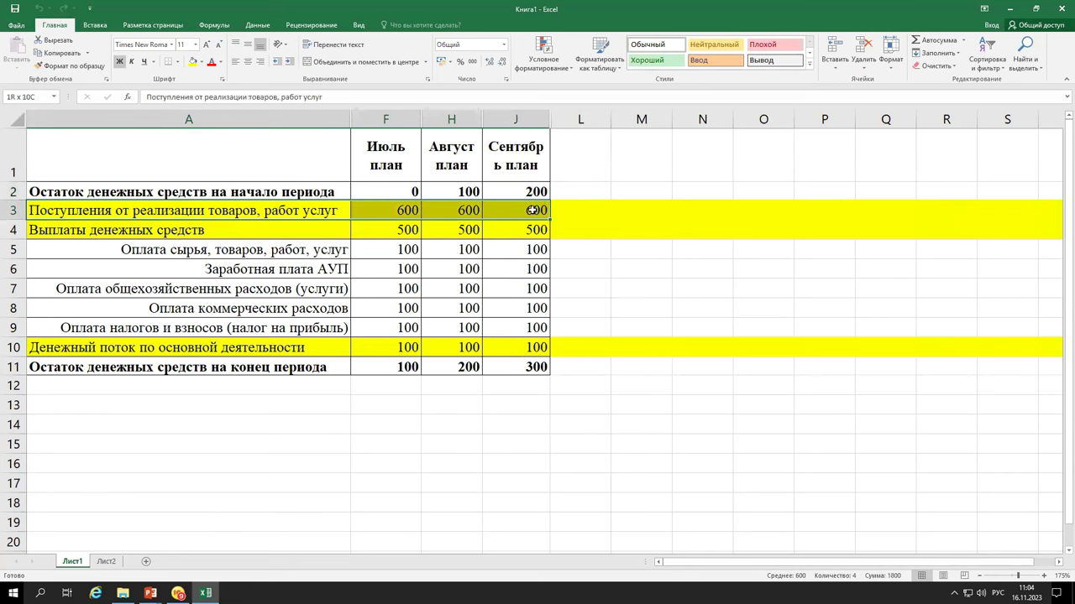
pyautogui.moveTo(244, 230); pyautogui.dragTo(524, 330)
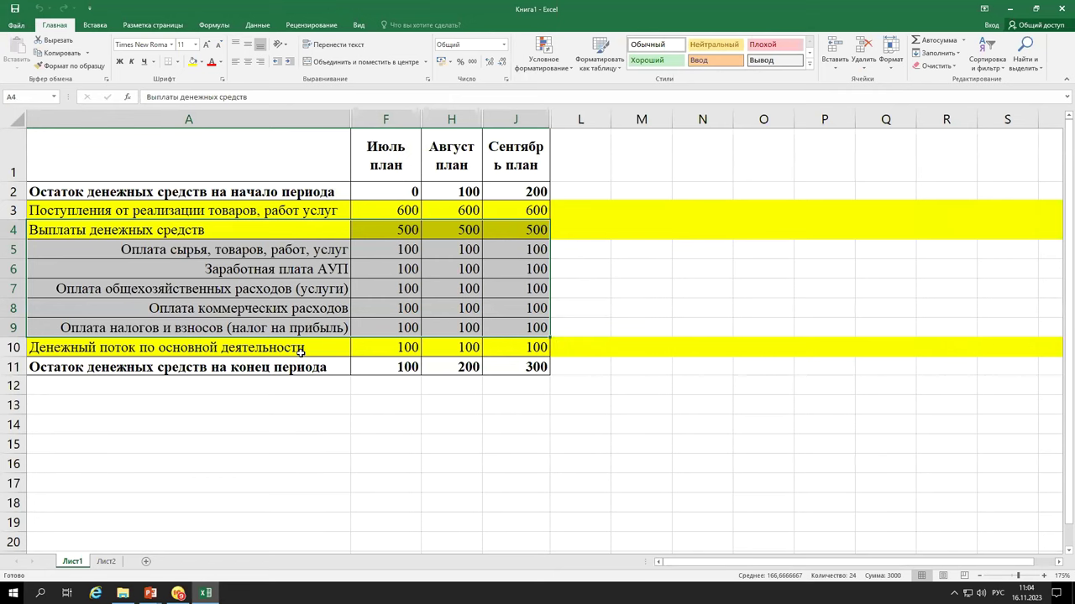
pyautogui.moveTo(303, 351); pyautogui.dragTo(504, 348)
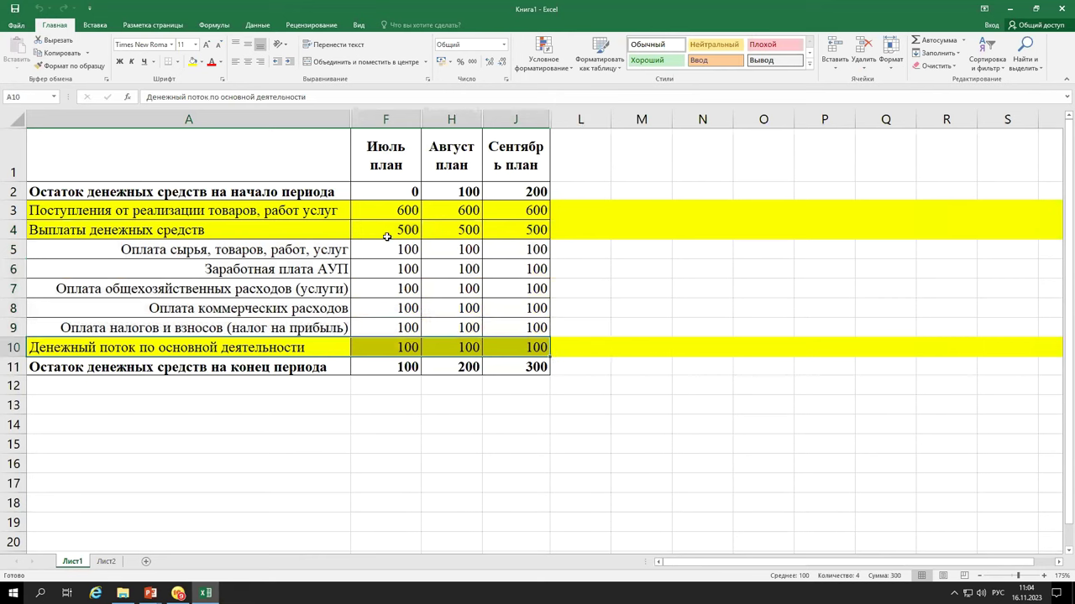
pyautogui.moveTo(322, 367); pyautogui.dragTo(516, 366)
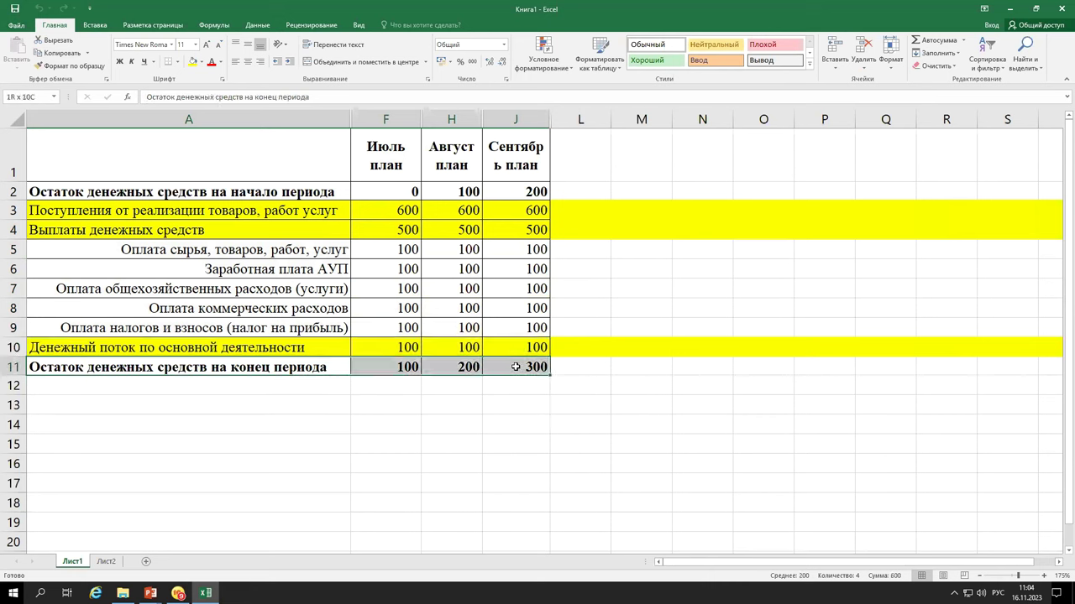
# - Examine how the August and September opening balances are carried over and how the September closing balance is calculated
pyautogui.click(376, 168)
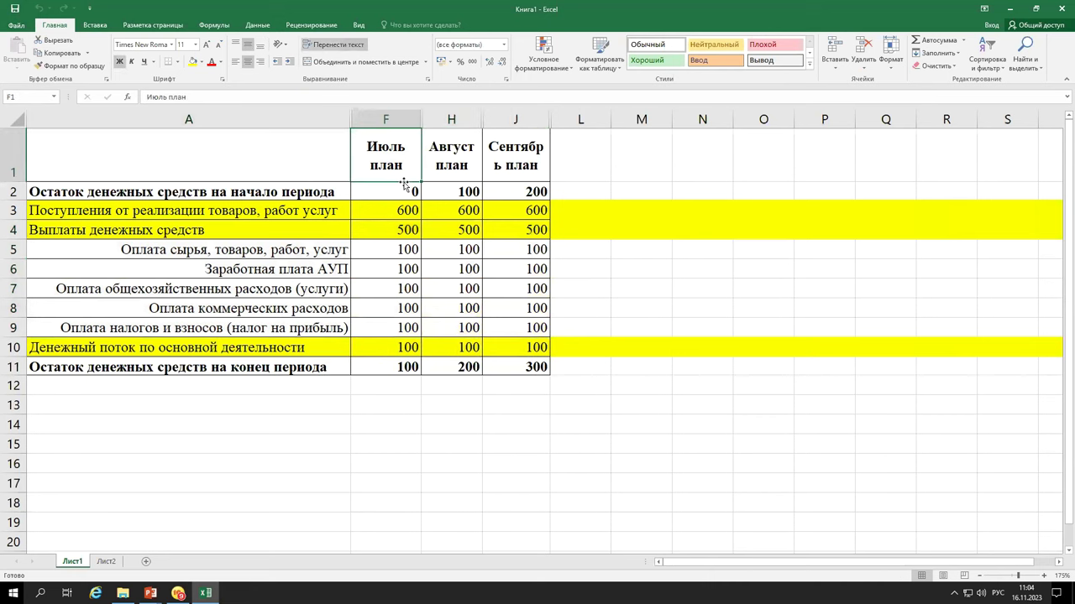
pyautogui.click(468, 191)
pyautogui.click(509, 191)
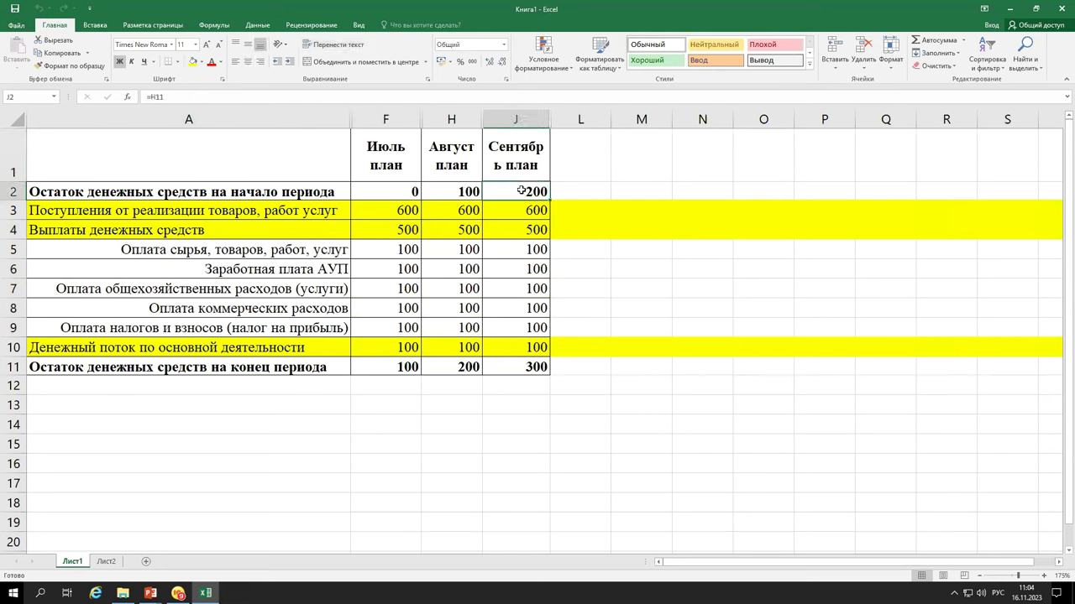
pyautogui.moveTo(267, 161); pyautogui.dragTo(520, 366)
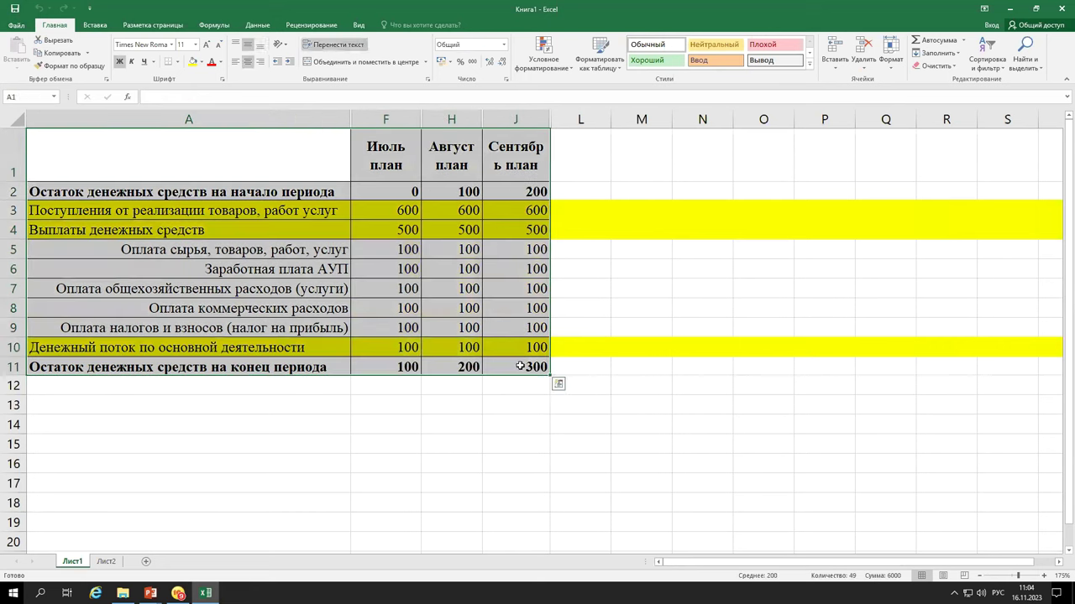
pyautogui.click(521, 366)
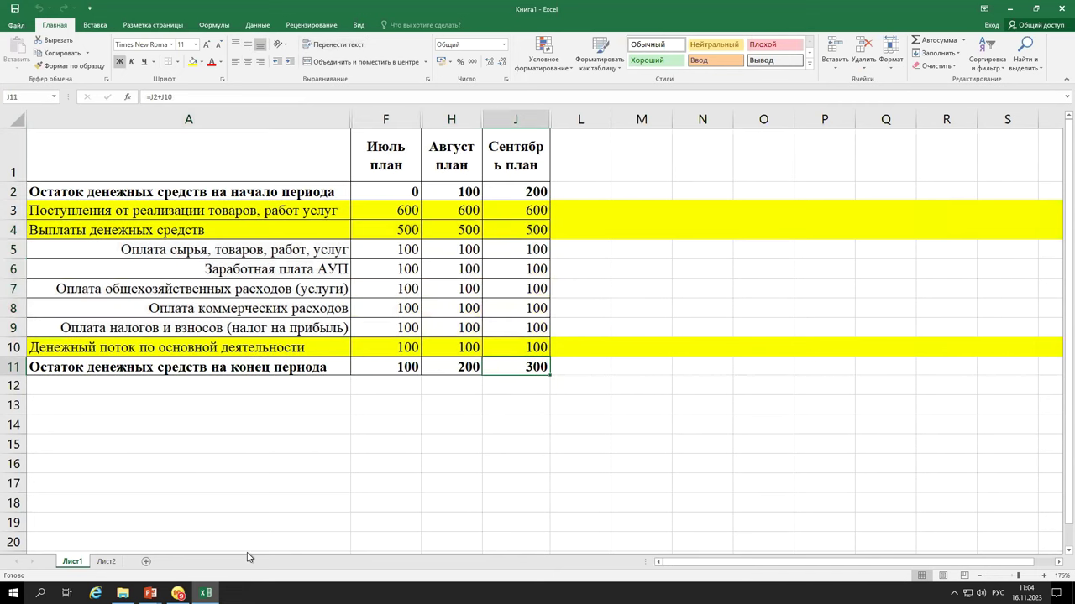
pyautogui.press('Right')
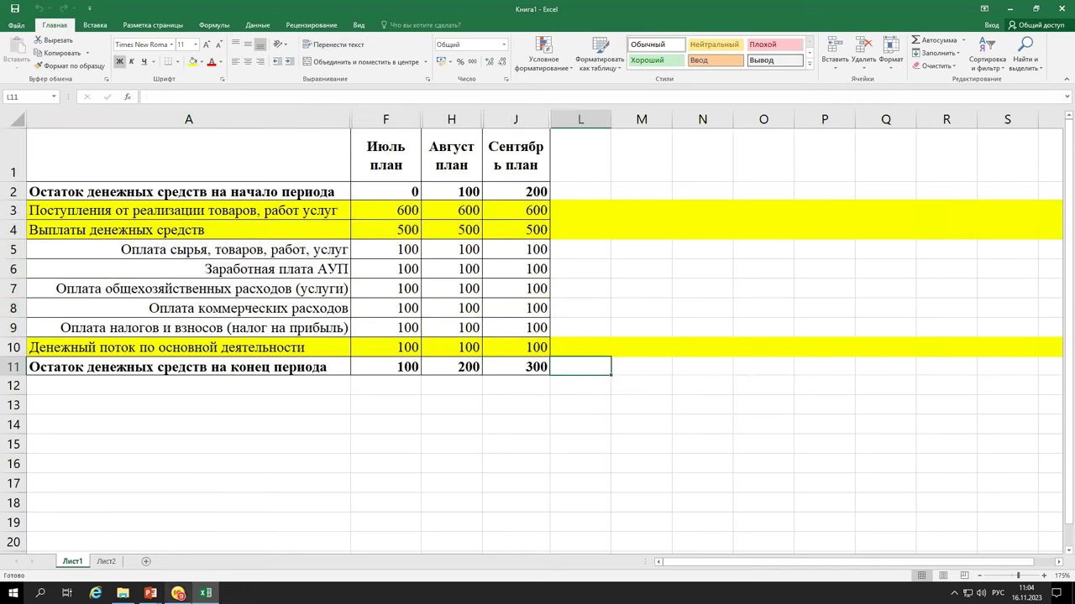
# - Review the receipts row, the payments block with its expense items, and the cash flow plan as a whole
pyautogui.click(178, 593)
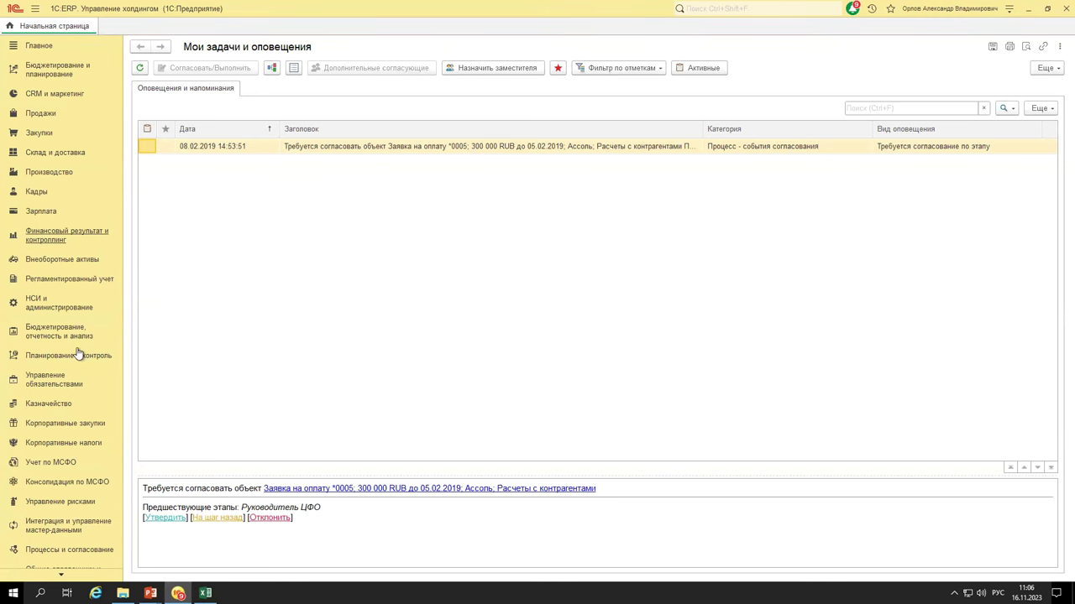
pyautogui.hotkey('alt', 'Tab')
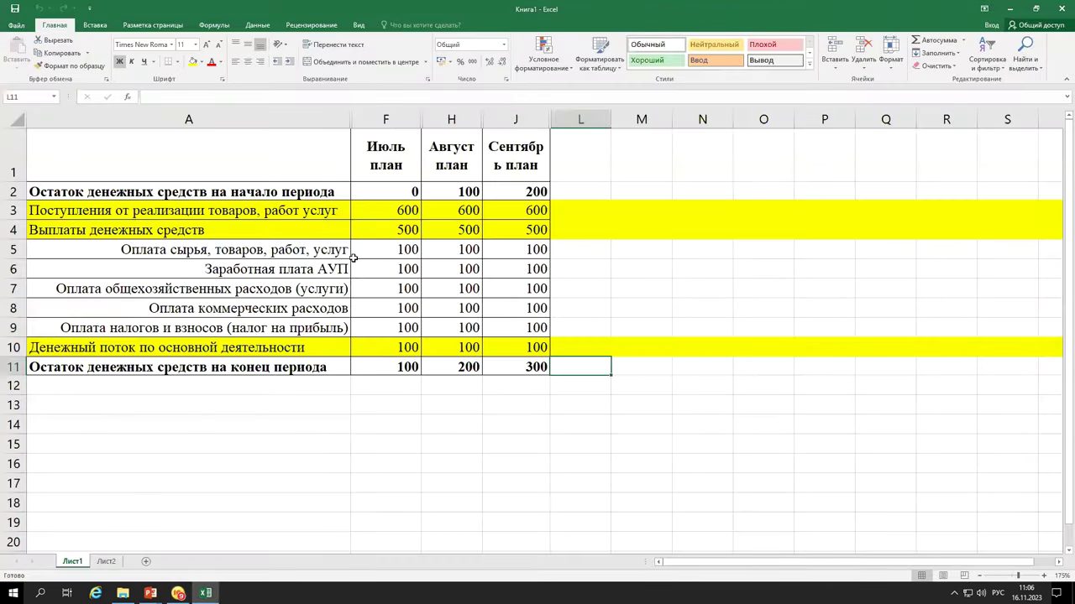
pyautogui.moveTo(288, 161)
pyautogui.mouseDown()
pyautogui.moveTo(491, 379)
pyautogui.moveTo(524, 367)
pyautogui.mouseUp()
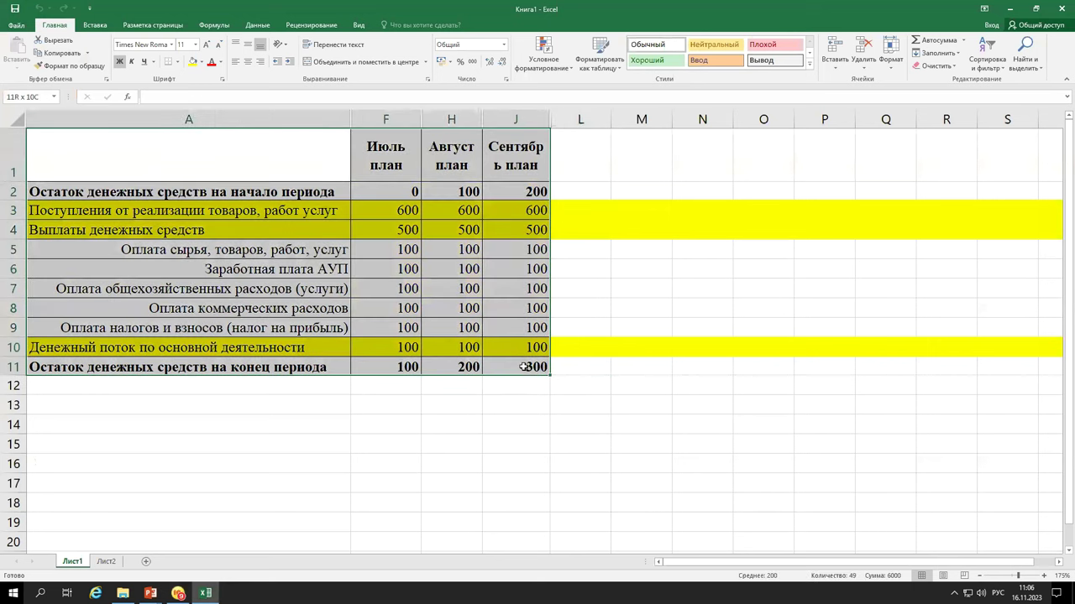
pyautogui.click(343, 208)
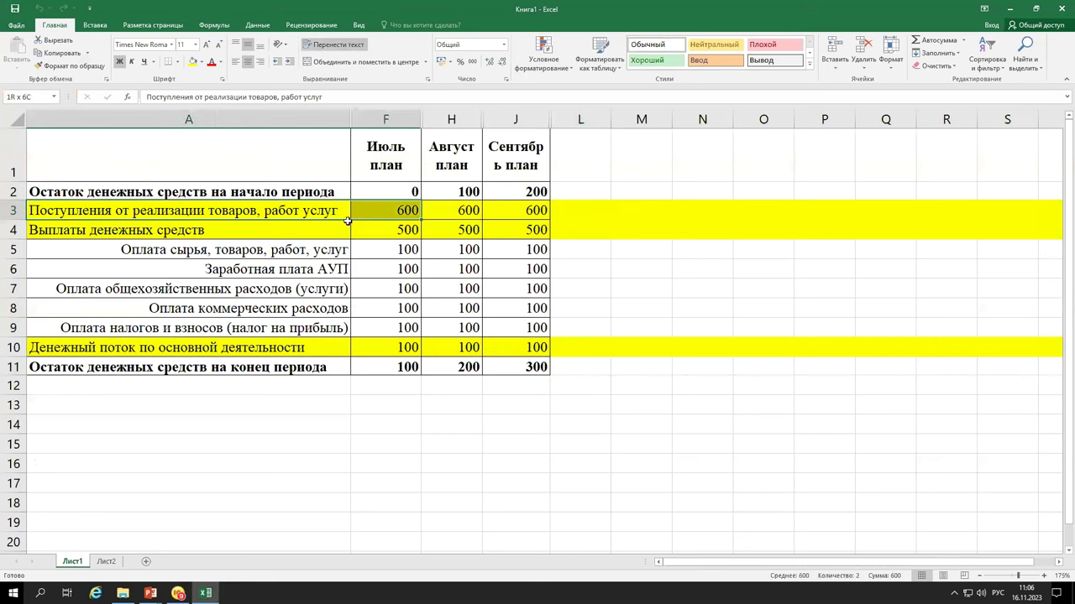
pyautogui.moveTo(340, 230); pyautogui.dragTo(340, 251)
pyautogui.moveTo(411, 308); pyautogui.dragTo(457, 329)
pyautogui.click(385, 288)
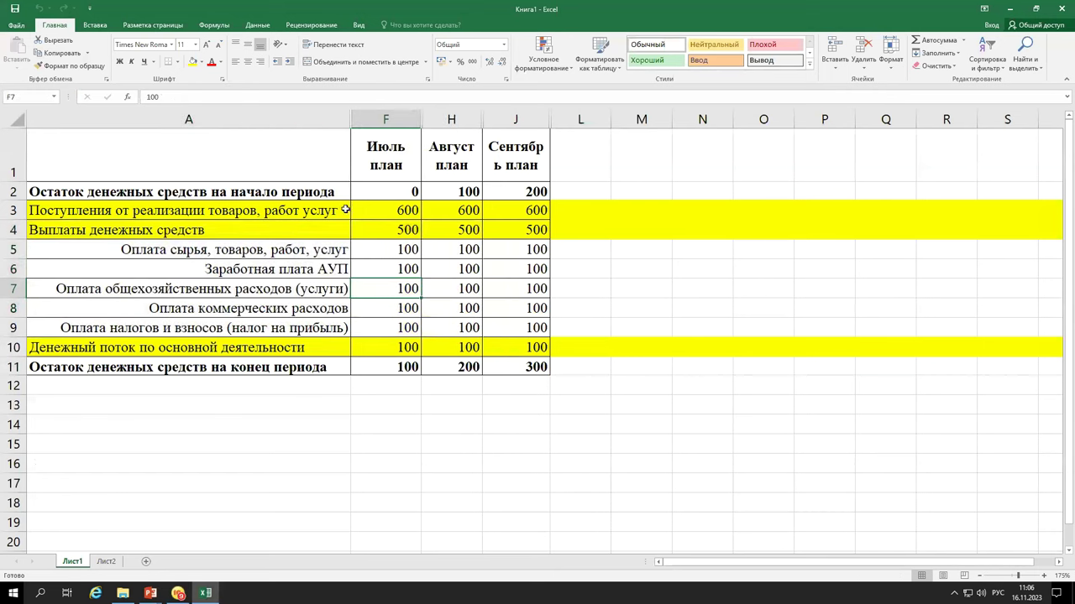
pyautogui.moveTo(312, 209); pyautogui.dragTo(523, 211)
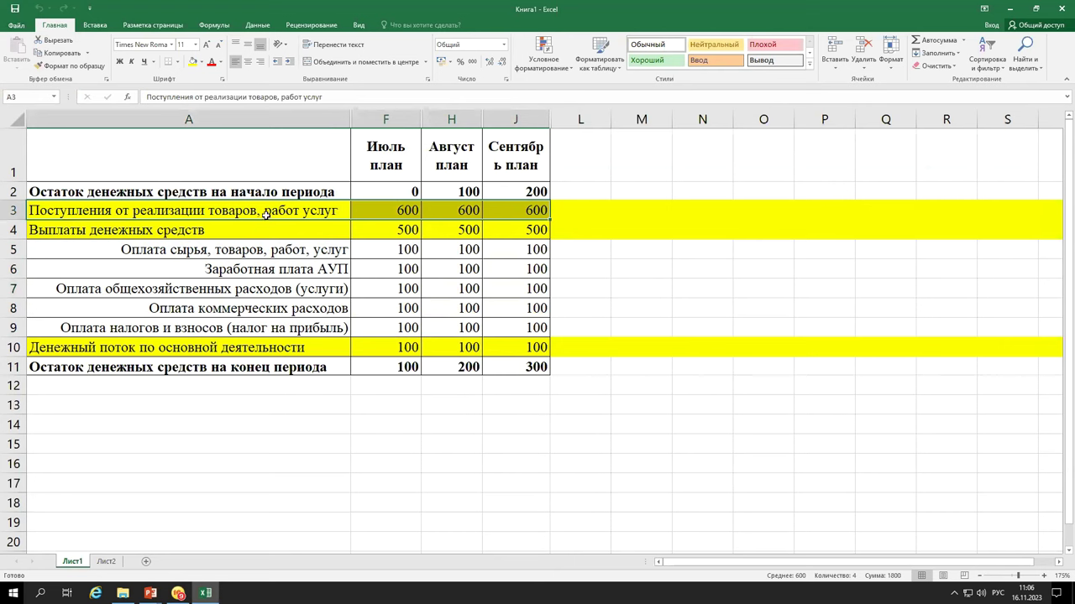
pyautogui.moveTo(312, 231); pyautogui.dragTo(529, 310)
pyautogui.moveTo(154, 156); pyautogui.dragTo(538, 369)
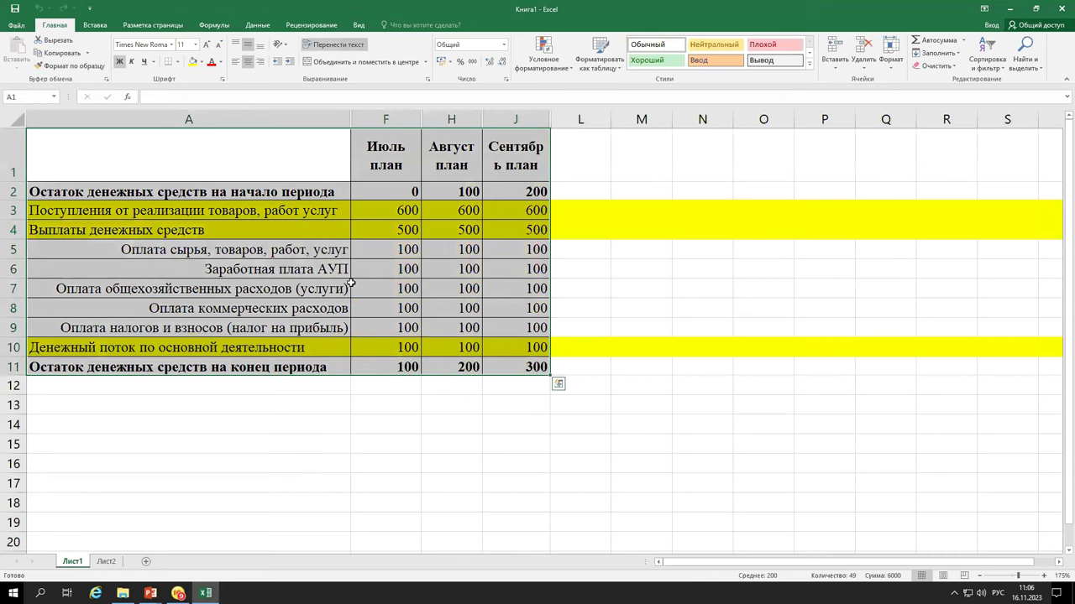
# - Switch to 1C:ERP and open the Виды и бланки отчетов list from the Бюджетирование, отчетность и анализ section
pyautogui.hotkey('alt', 'Tab')
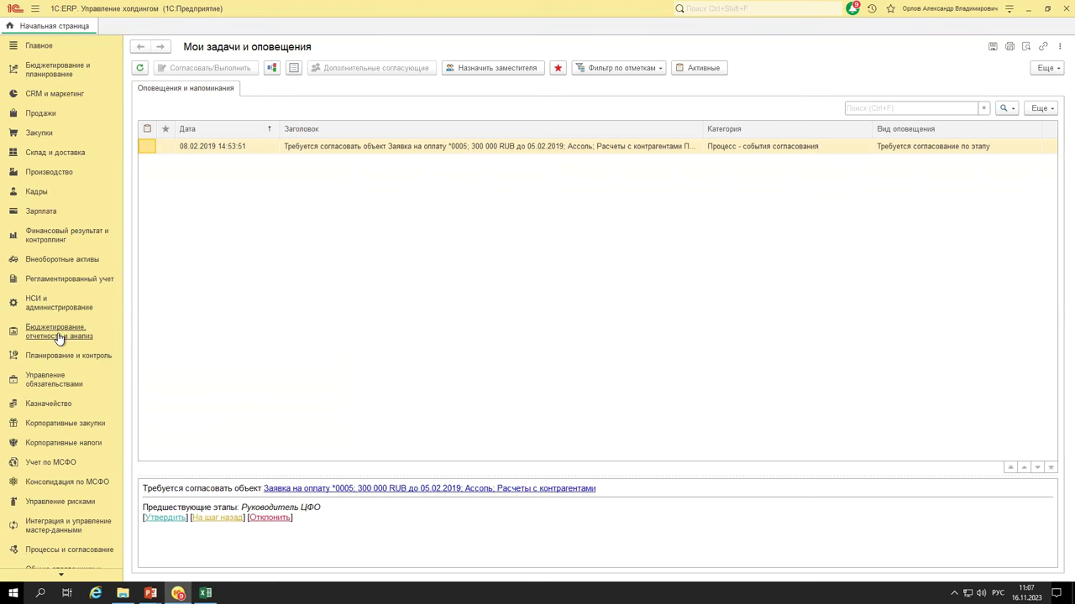
pyautogui.click(72, 72)
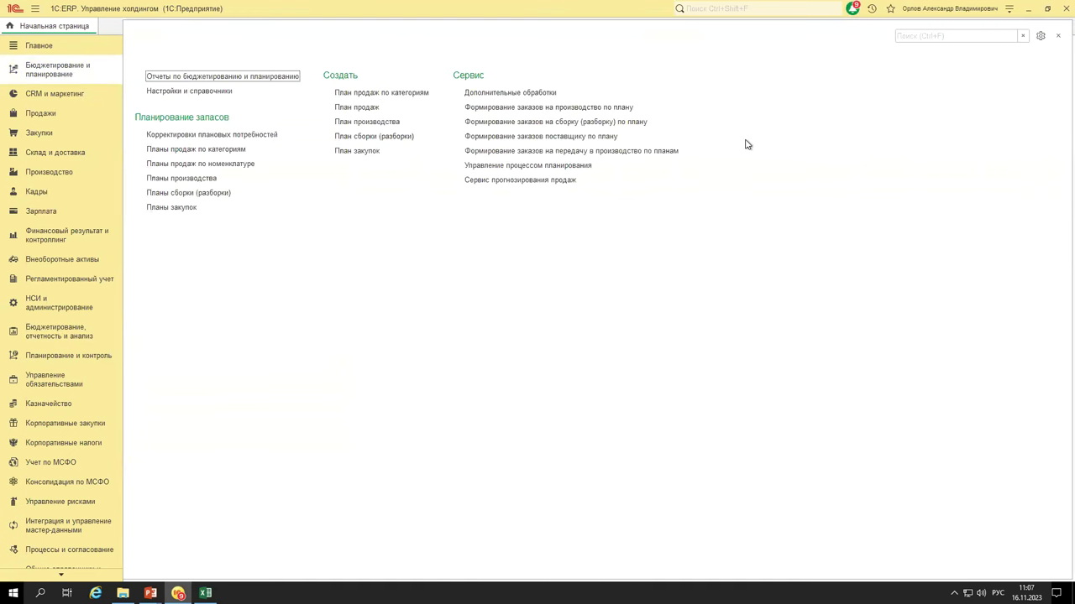
pyautogui.click(1057, 40)
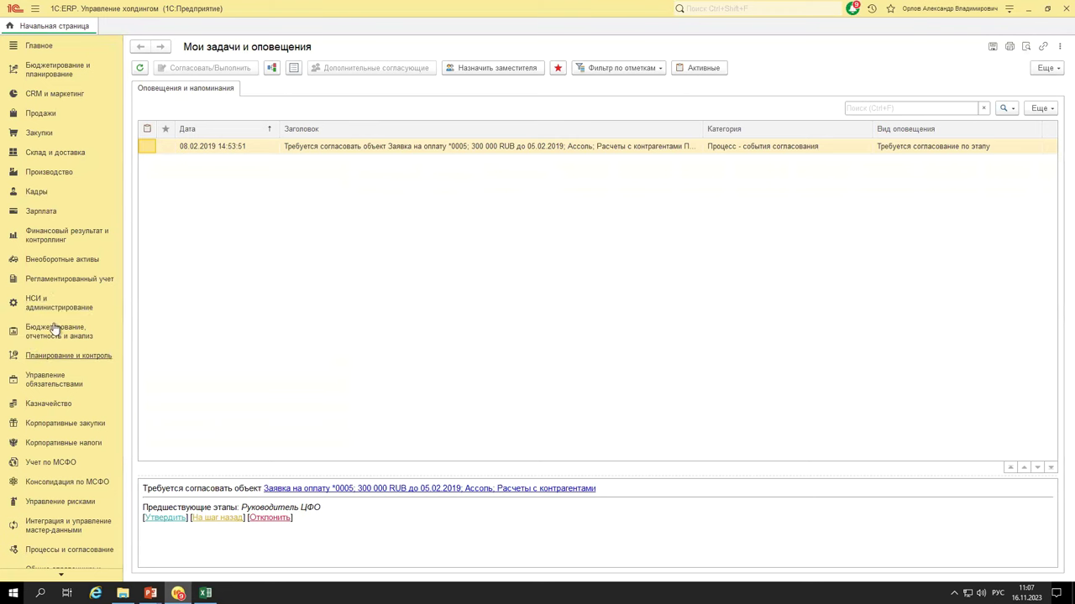
pyautogui.click(57, 334)
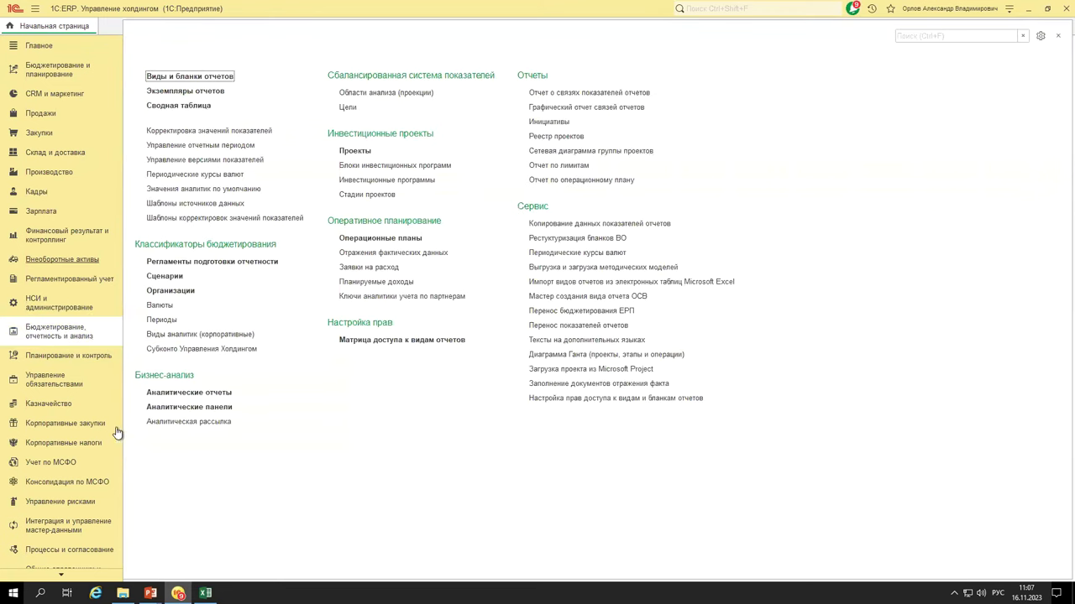
pyautogui.click(191, 77)
pyautogui.click(52, 331)
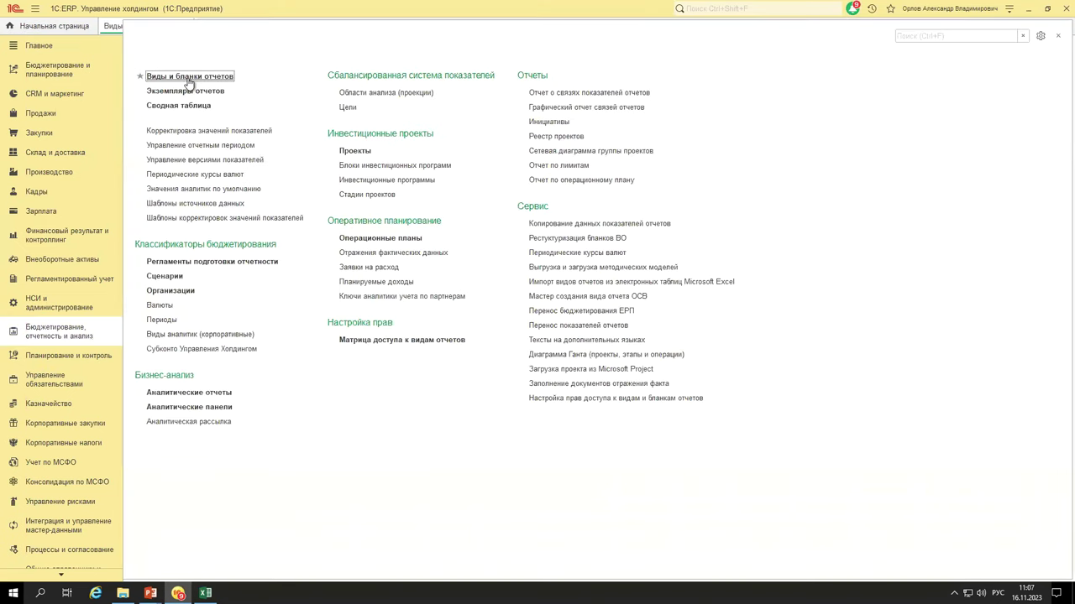
pyautogui.click(189, 79)
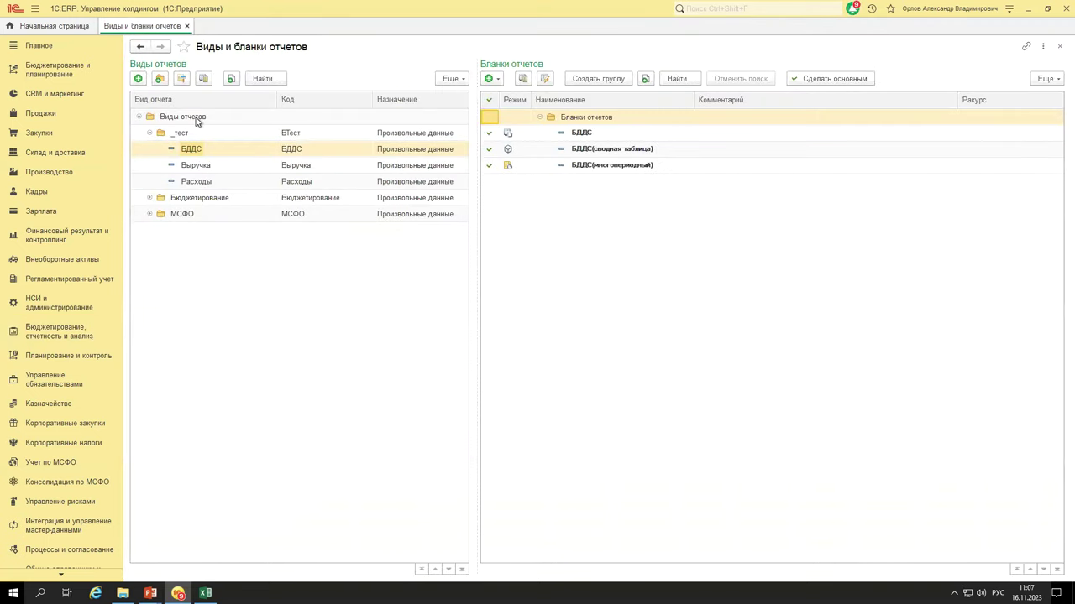
# - Create a report type group named 20231116 directly under the root Виды отчетов folder and save it
pyautogui.click(150, 133)
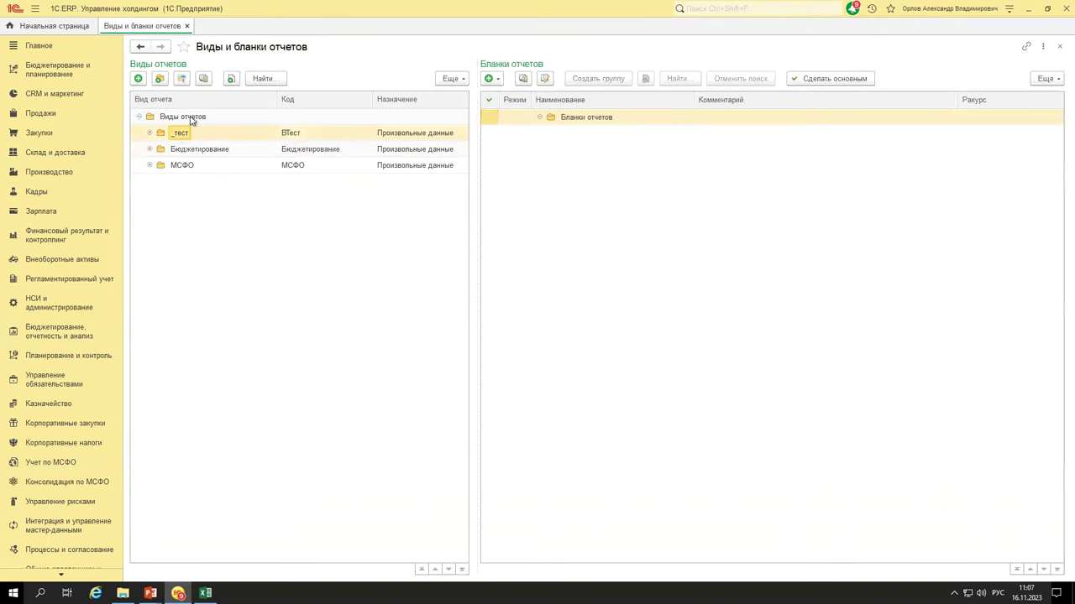
pyautogui.click(191, 118)
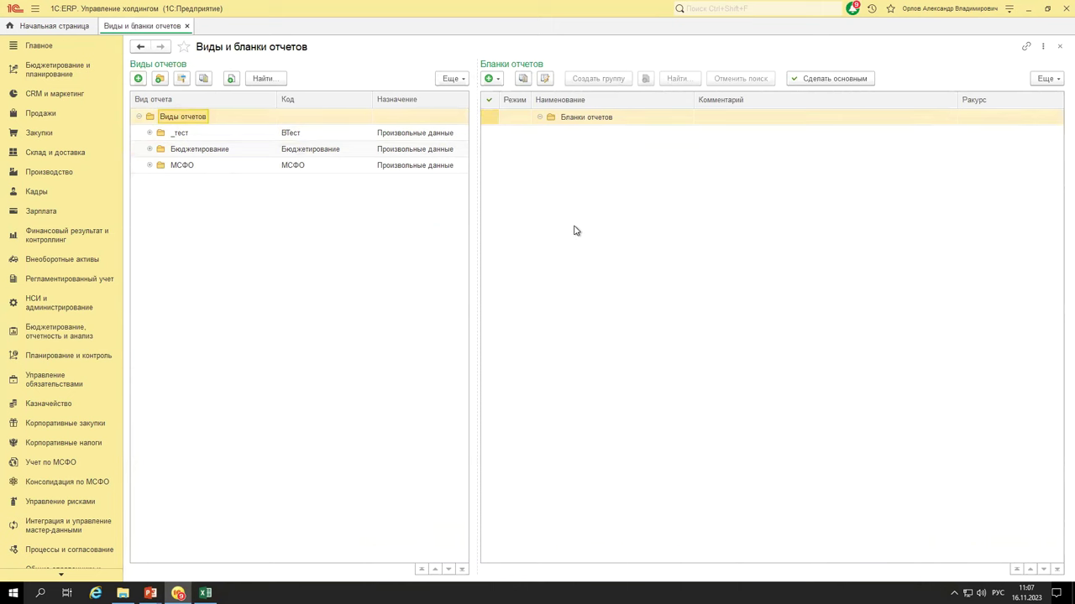
pyautogui.click(159, 79)
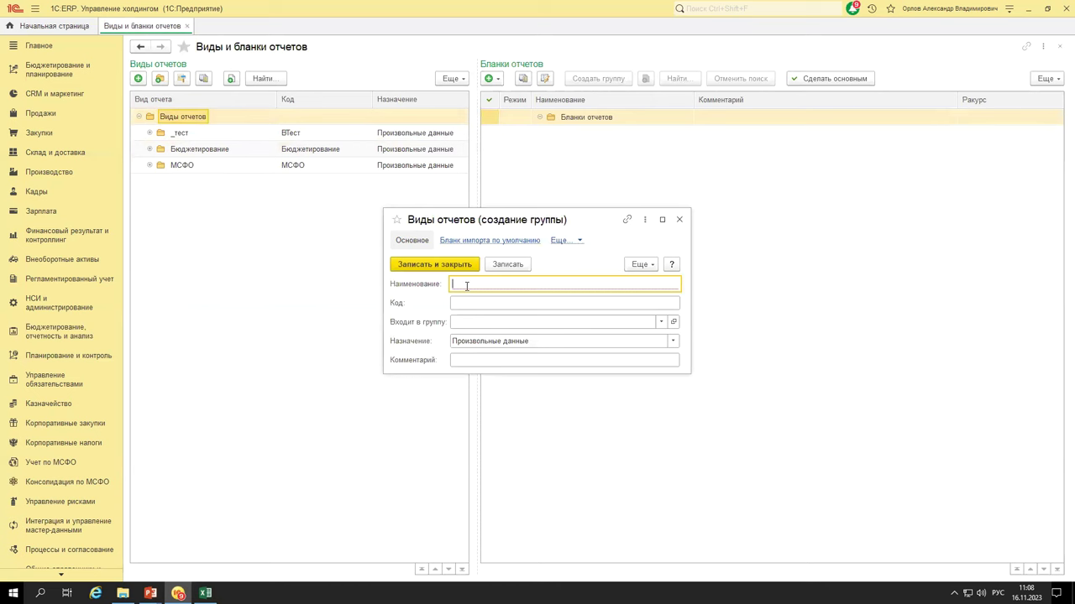
pyautogui.write('20231116')
pyautogui.click(431, 266)
# - Start a new report type in group 20231116, turn off Сохранять историю изменений and name it _Бюджет поступлений
pyautogui.click(149, 150)
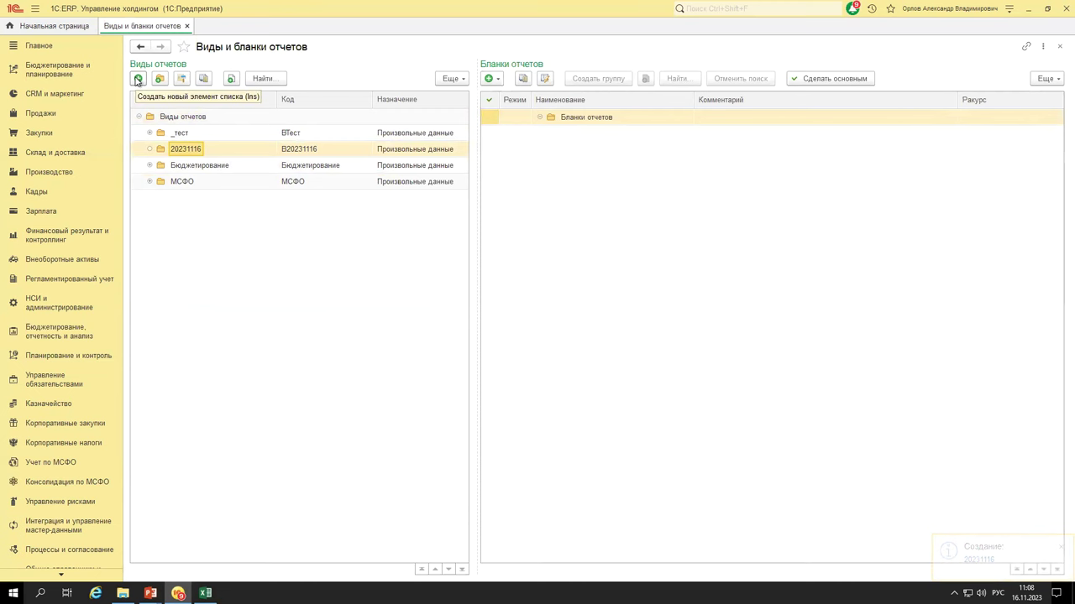
pyautogui.click(138, 79)
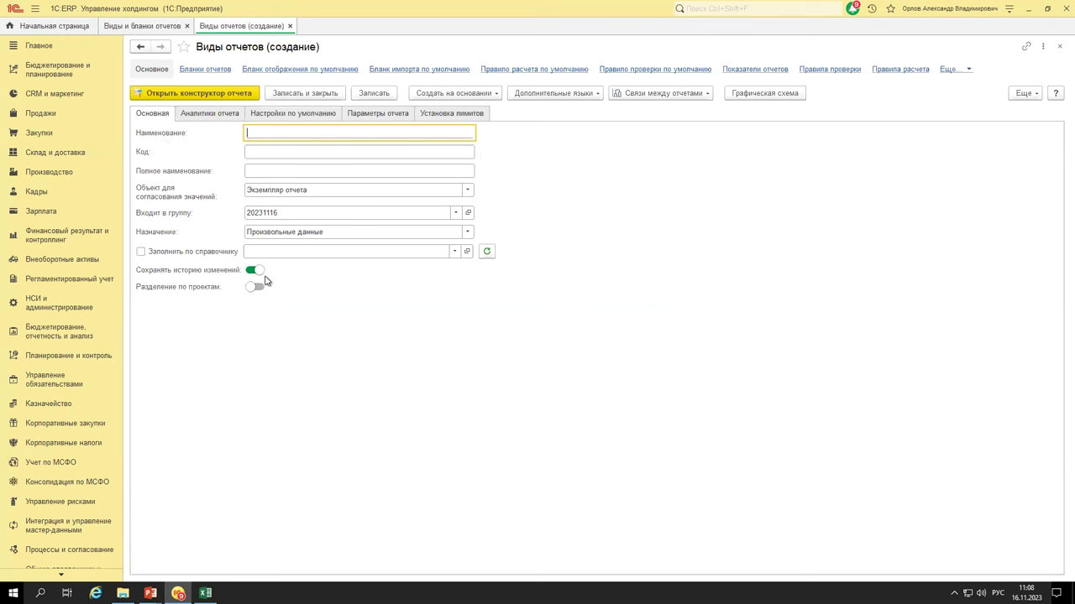
pyautogui.click(256, 271)
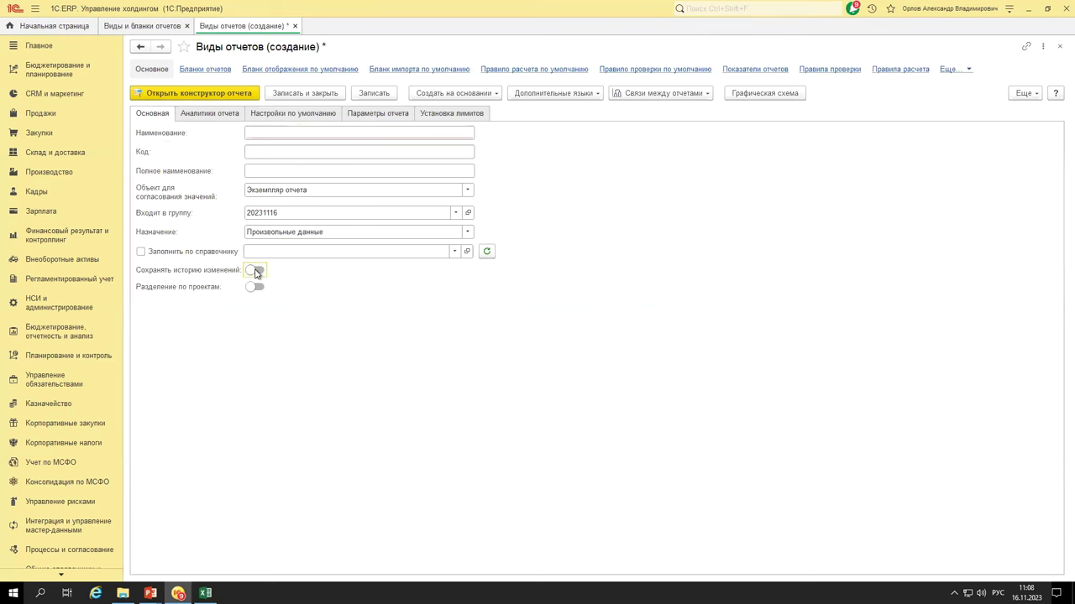
pyautogui.click(266, 135)
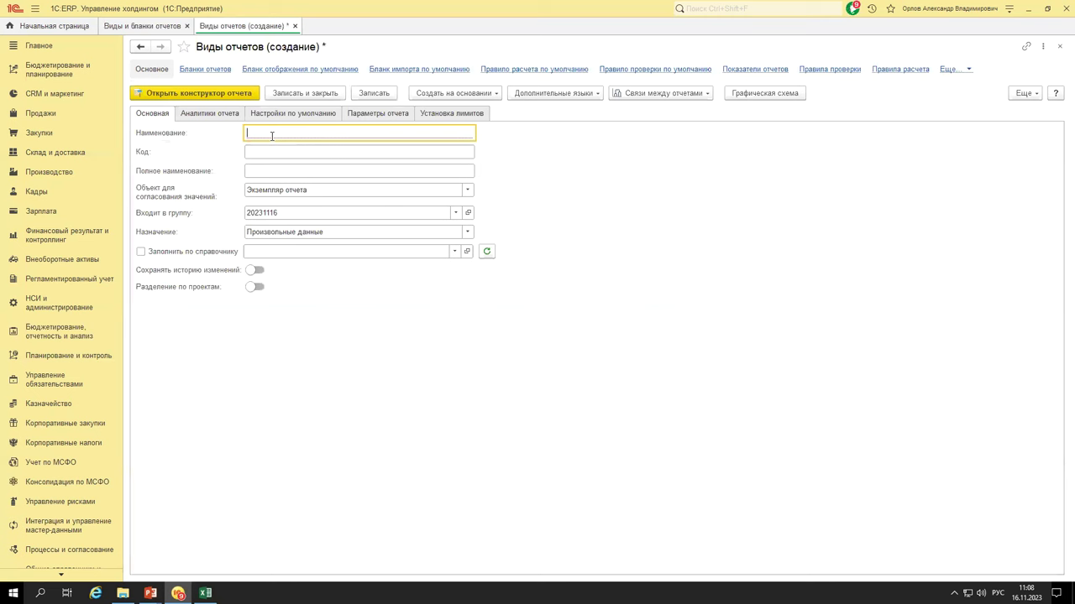
pyautogui.write('_Бюджет поступлений')
pyautogui.click(466, 191)
pyautogui.click(467, 194)
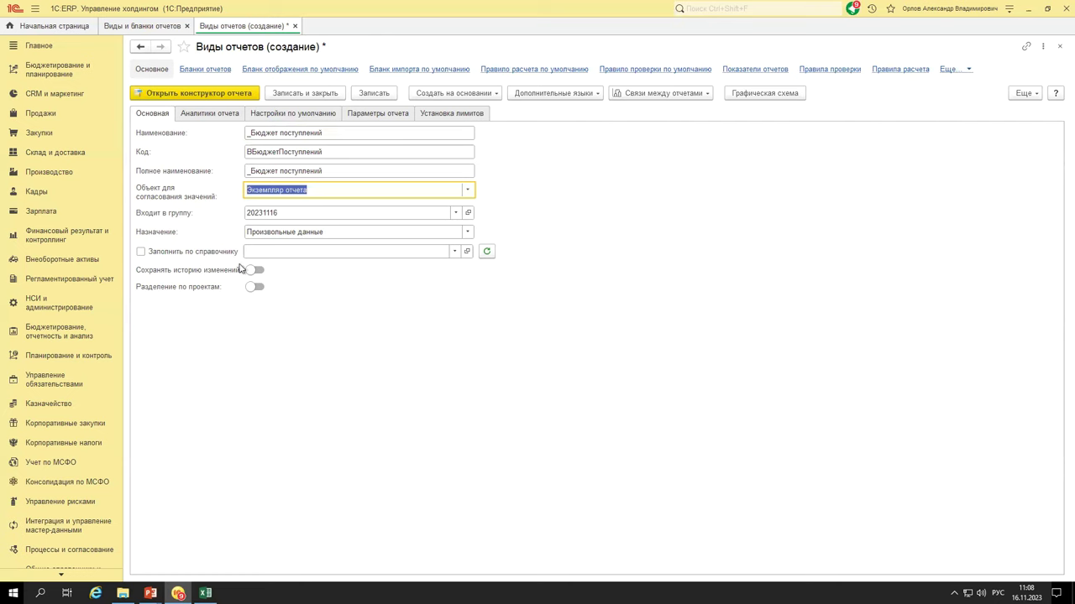
# - Look through the new report type's analytics, default settings, report parameters and limit settings, and return to its main details
pyautogui.click(203, 120)
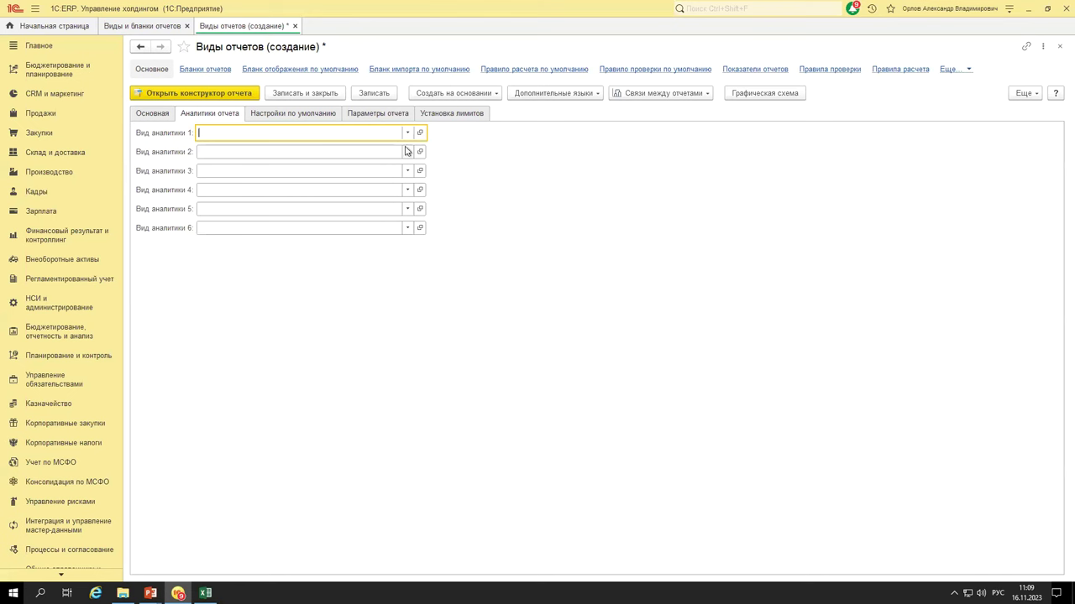
pyautogui.click(293, 114)
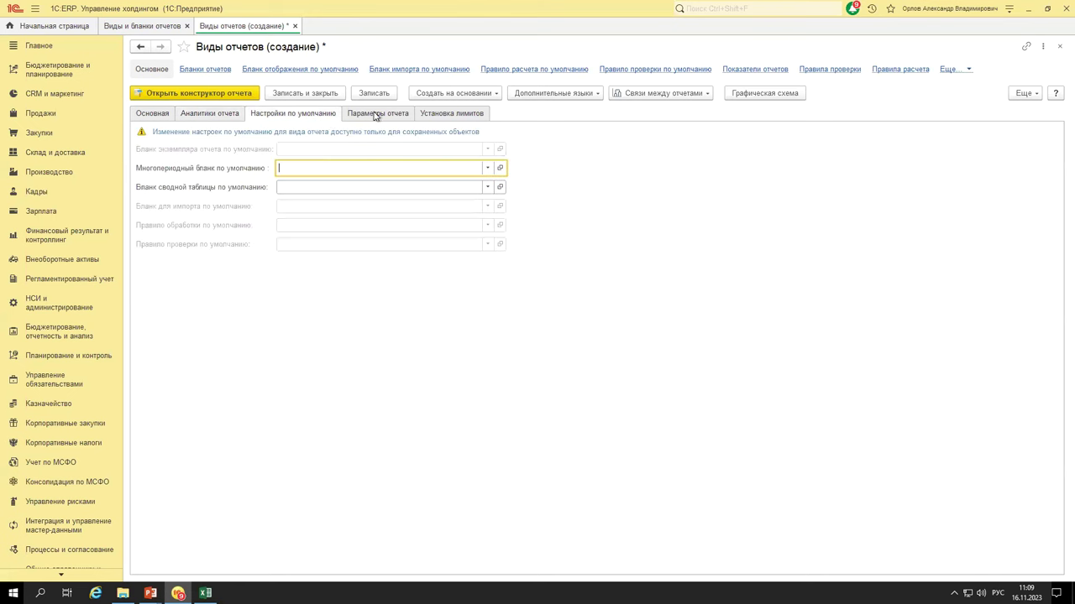
pyautogui.click(374, 113)
pyautogui.click(423, 116)
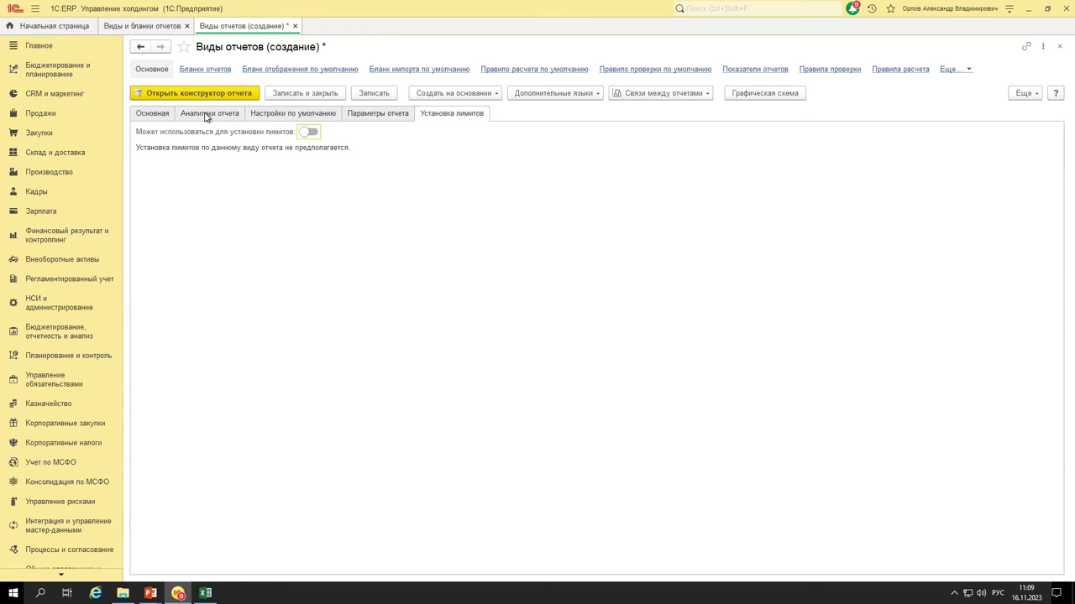
pyautogui.click(149, 115)
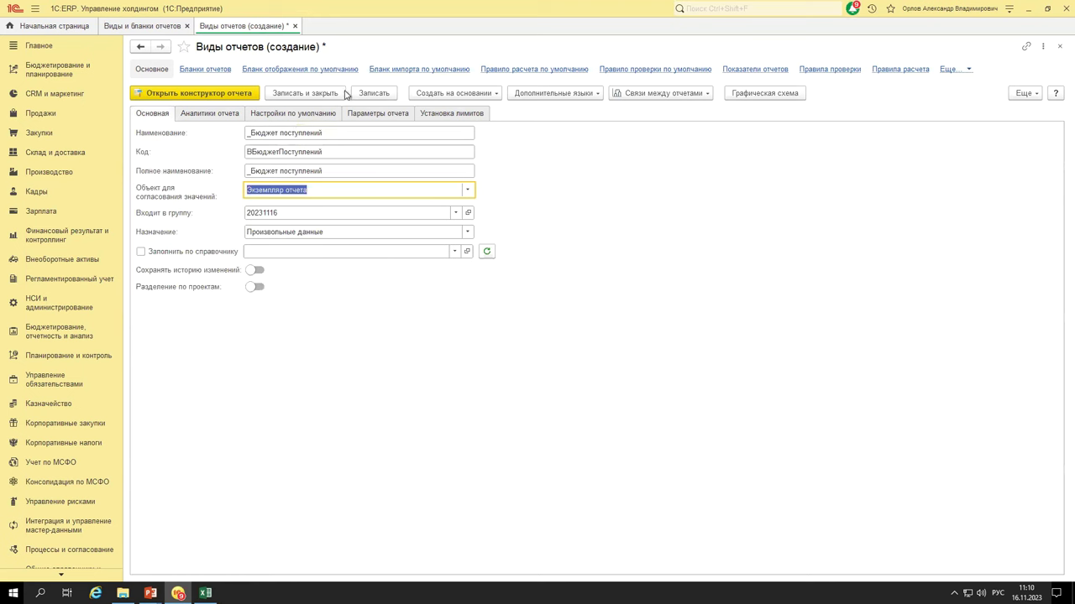
# - Save the _Бюджет поступлений report type, open its report constructor and check the available modes, keeping Структура отчета
pyautogui.click(373, 93)
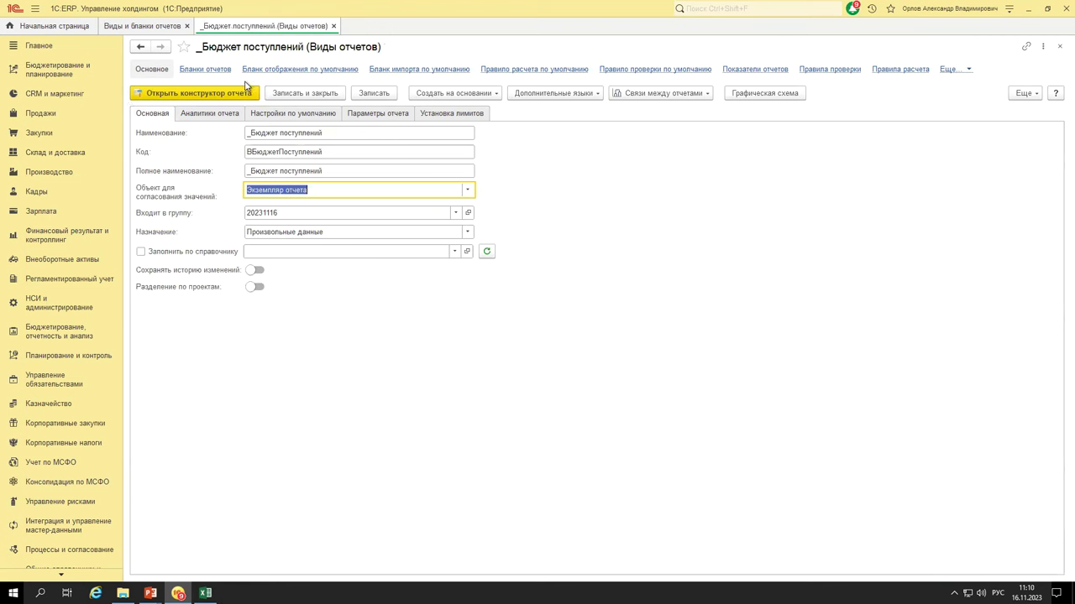
pyautogui.click(195, 94)
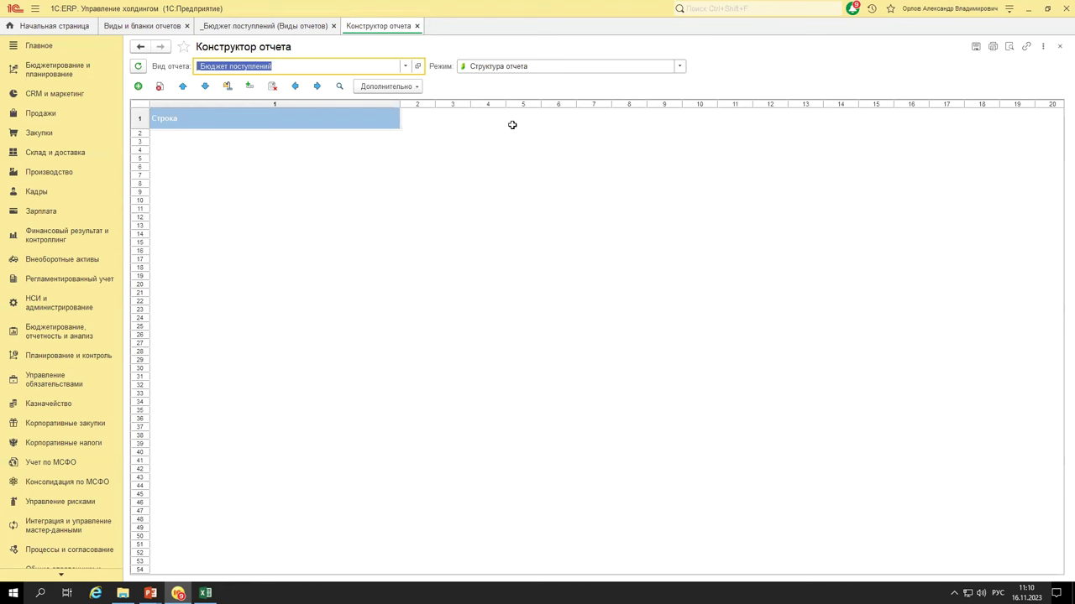
pyautogui.click(680, 67)
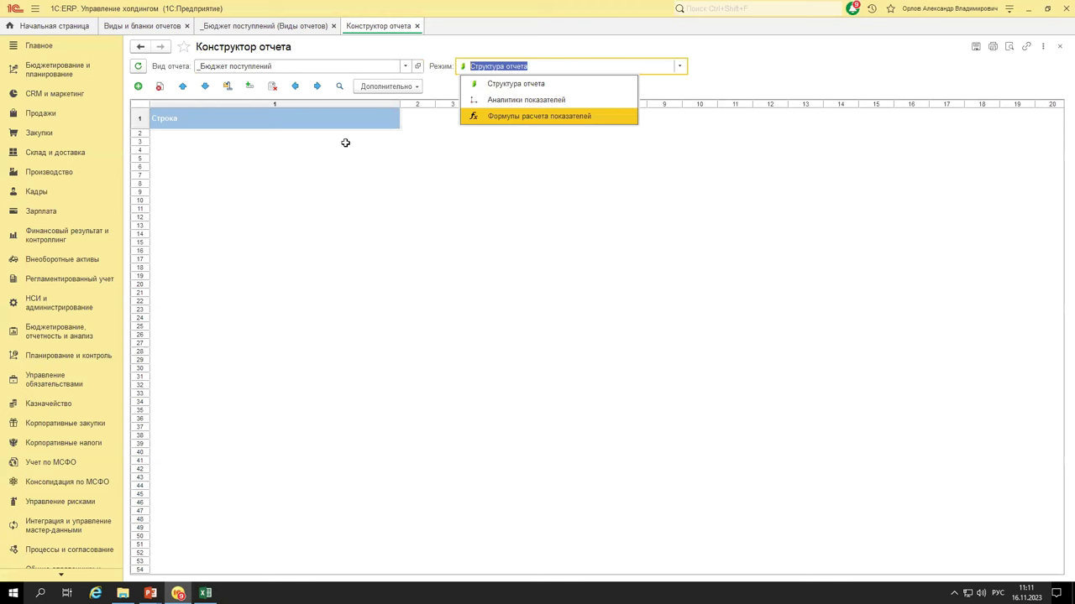
pyautogui.press('Escape')
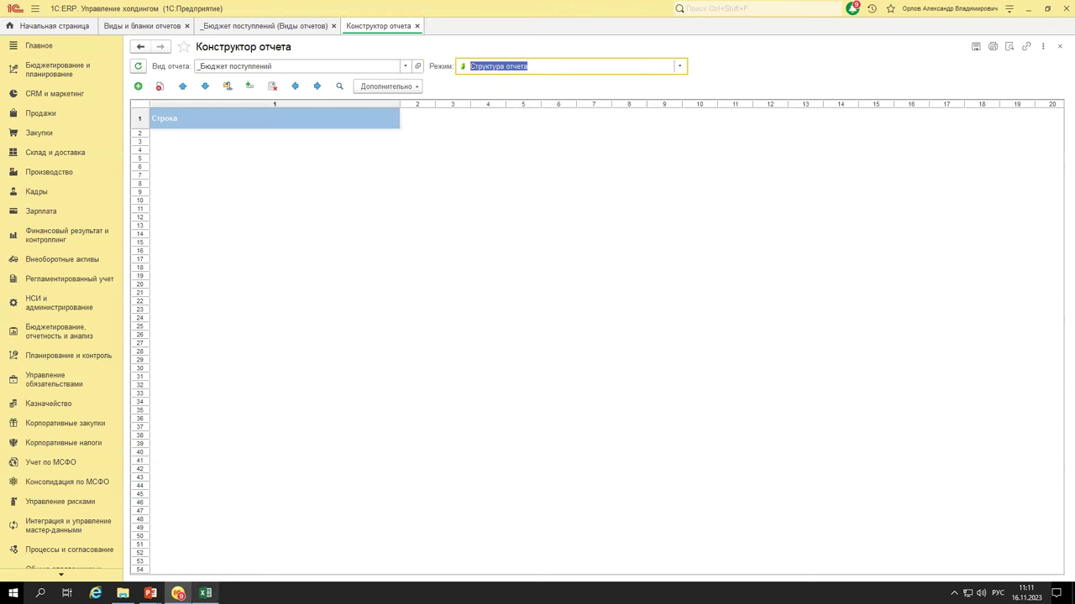
# - Switch to Excel, examine the receipts row and the July to September plan headers, and return to 1C:ERP
pyautogui.click(206, 593)
pyautogui.moveTo(289, 210); pyautogui.dragTo(527, 211)
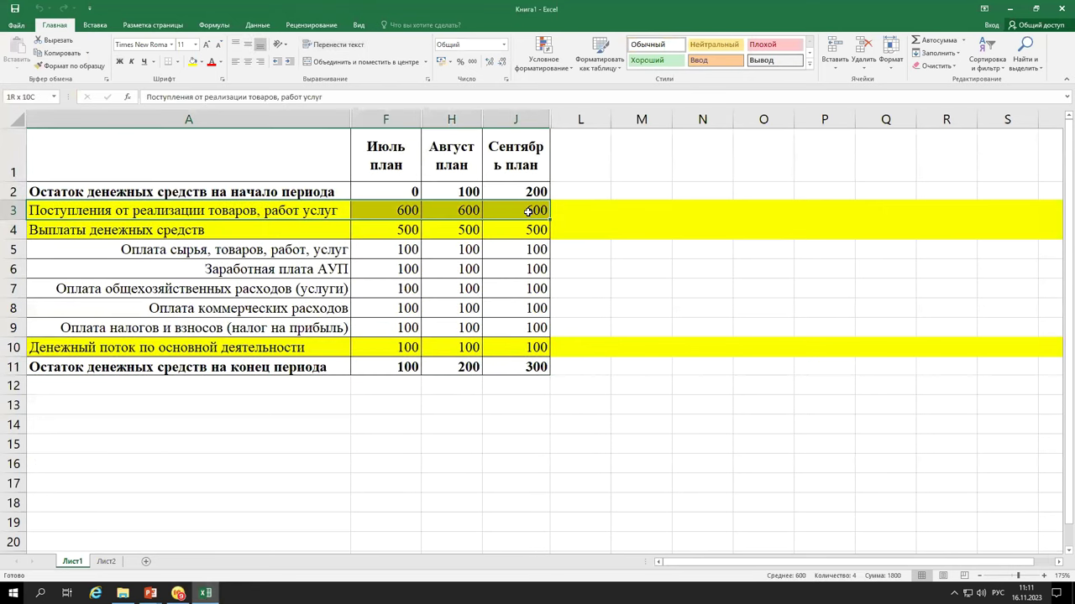
pyautogui.click(247, 211)
pyautogui.moveTo(398, 204); pyautogui.dragTo(424, 206)
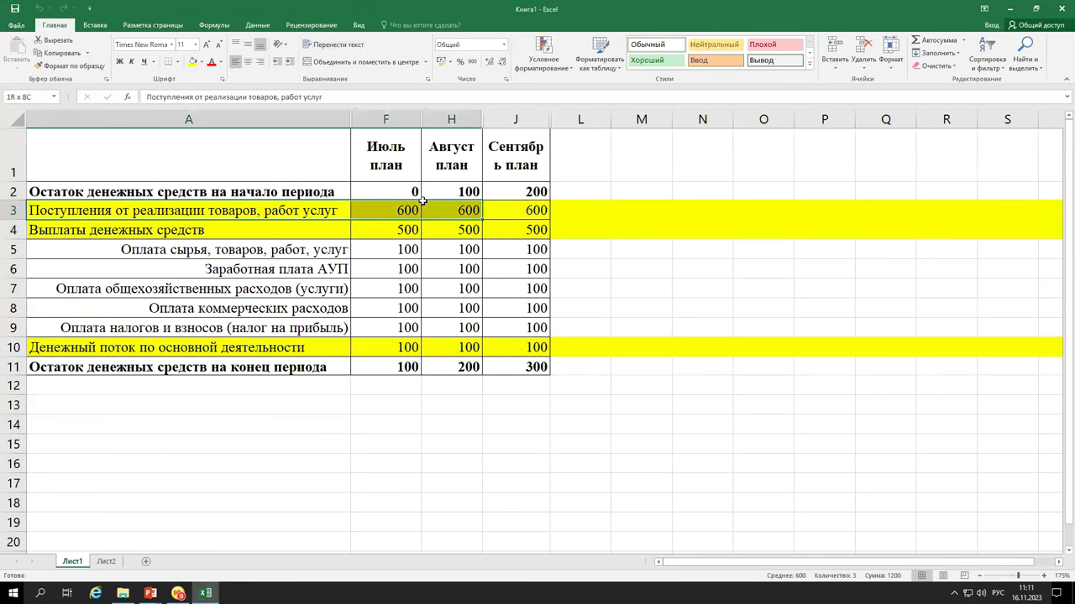
pyautogui.moveTo(394, 157); pyautogui.dragTo(506, 155)
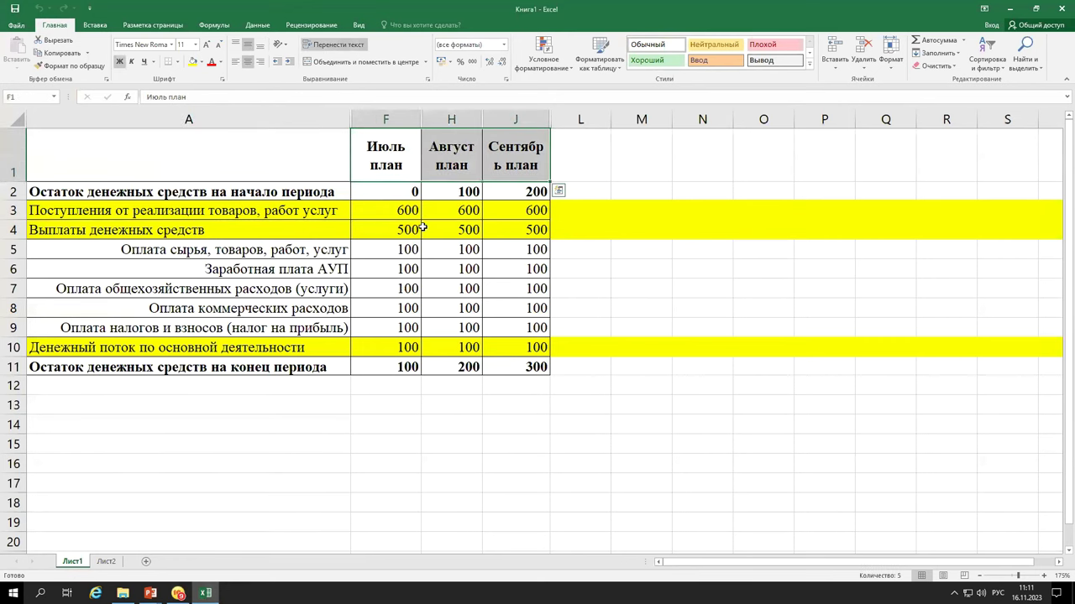
pyautogui.hotkey('alt', 'Tab')
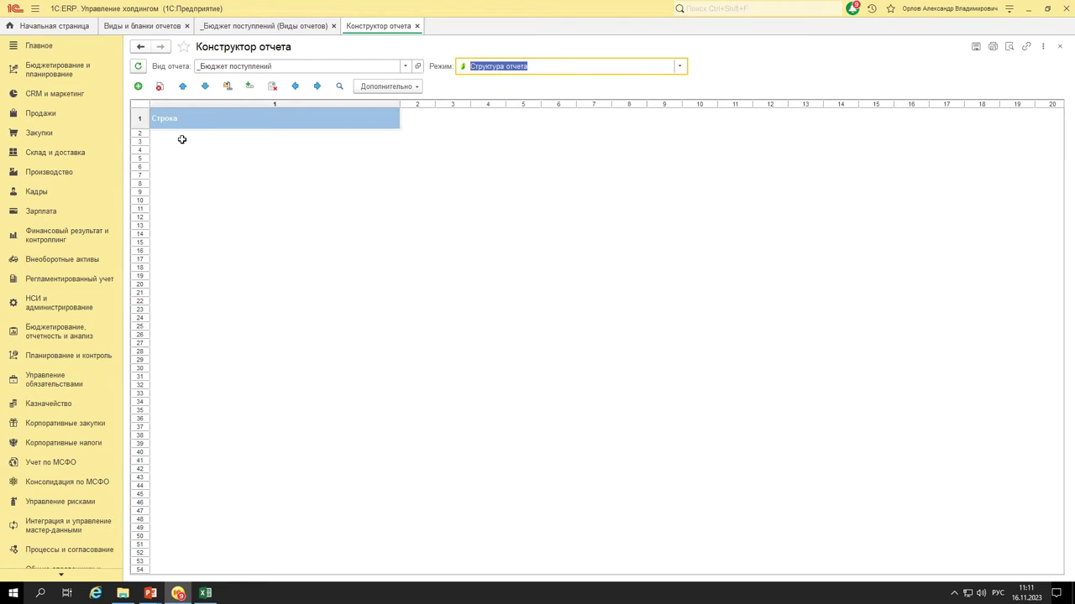
# - Add a row named Поступления от реализации товаров, работ услуг to the report structure, copying the name from cell A3 of the Excel plan
pyautogui.click(139, 87)
pyautogui.click(249, 88)
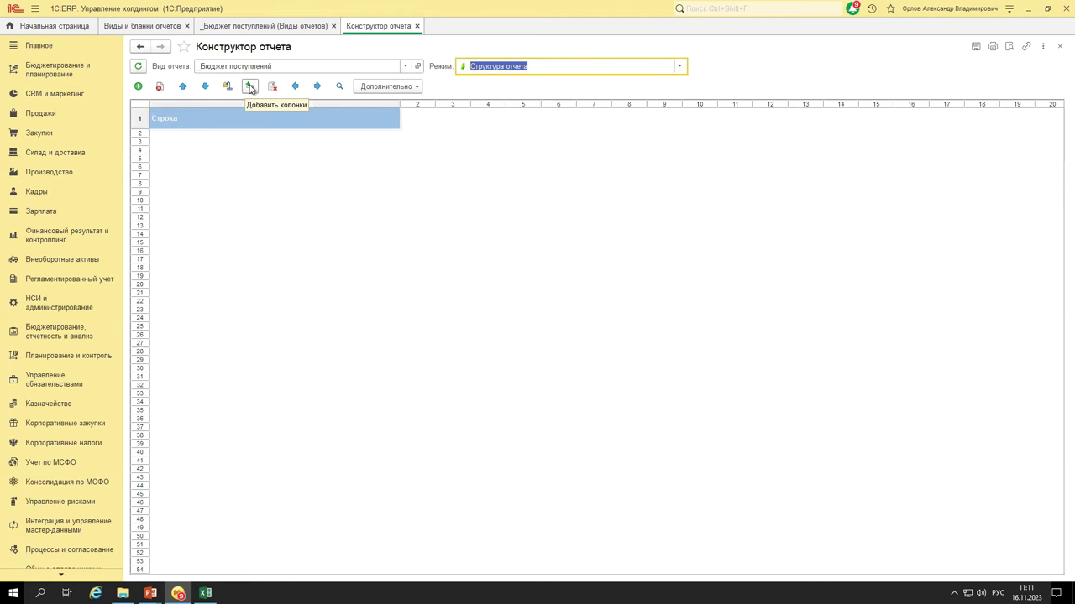
pyautogui.click(139, 87)
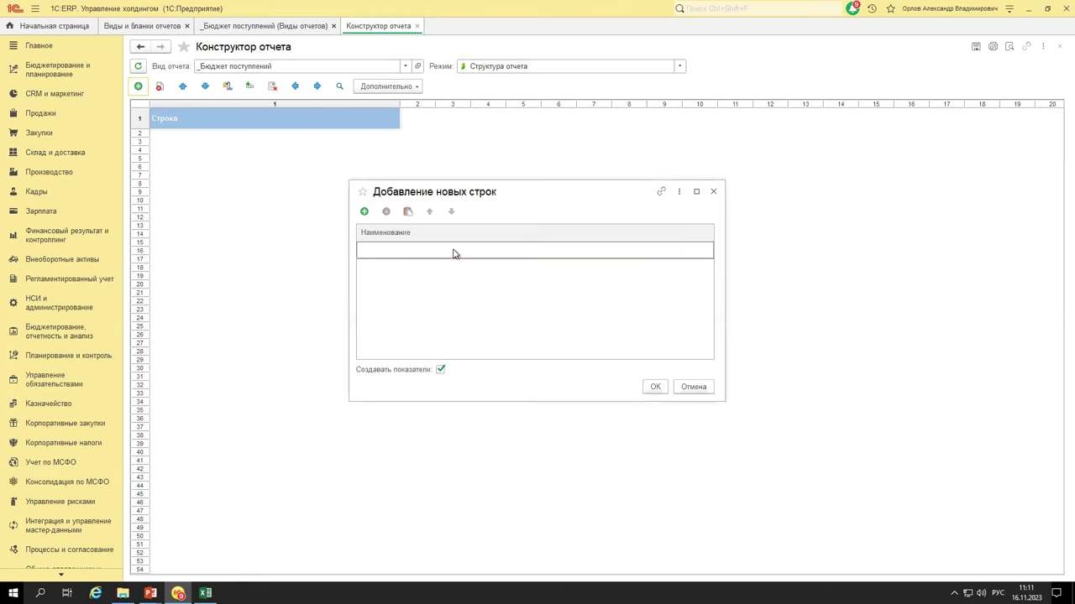
pyautogui.hotkey('alt', 'Tab')
pyautogui.doubleClick(195, 212)
pyautogui.moveTo(344, 210); pyautogui.dragTo(28, 211)
pyautogui.hotkey('ctrl', 'c')
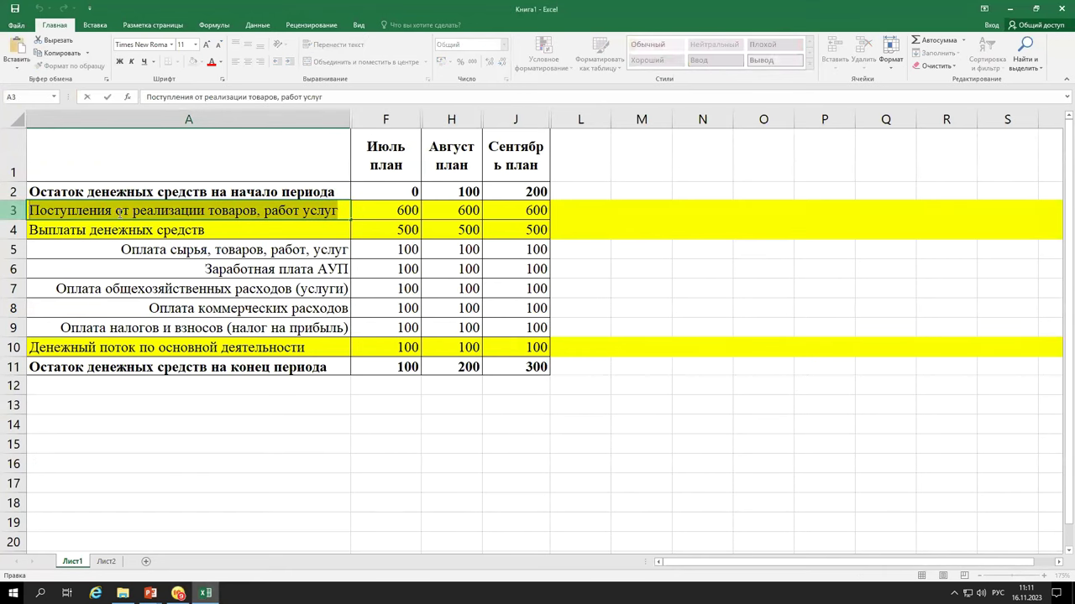
pyautogui.hotkey('alt', 'Tab')
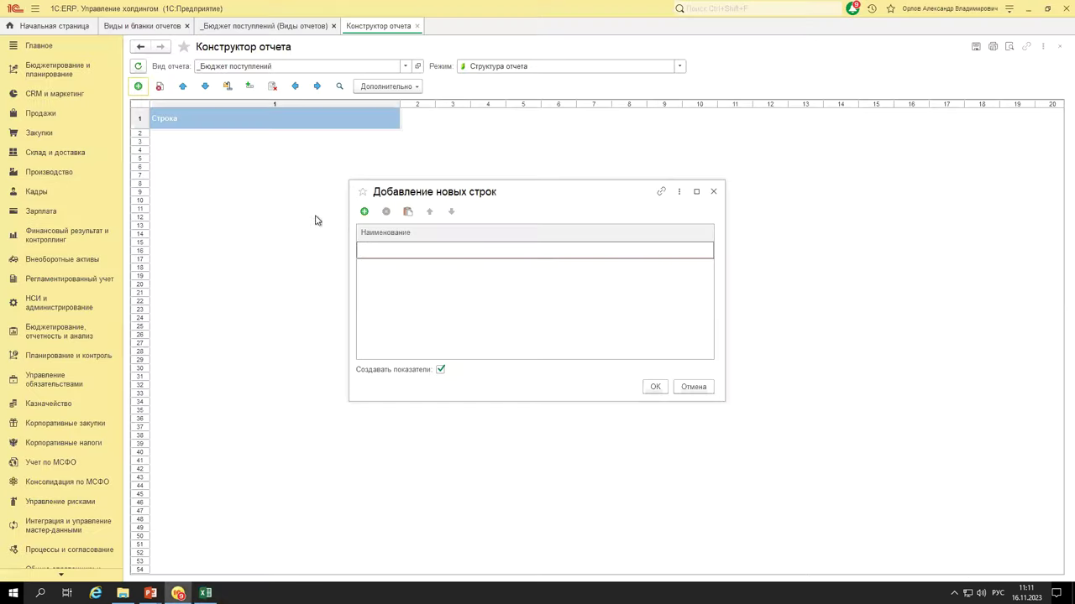
pyautogui.click(365, 213)
pyautogui.hotkey('ctrl', 'v')
pyautogui.click(498, 304)
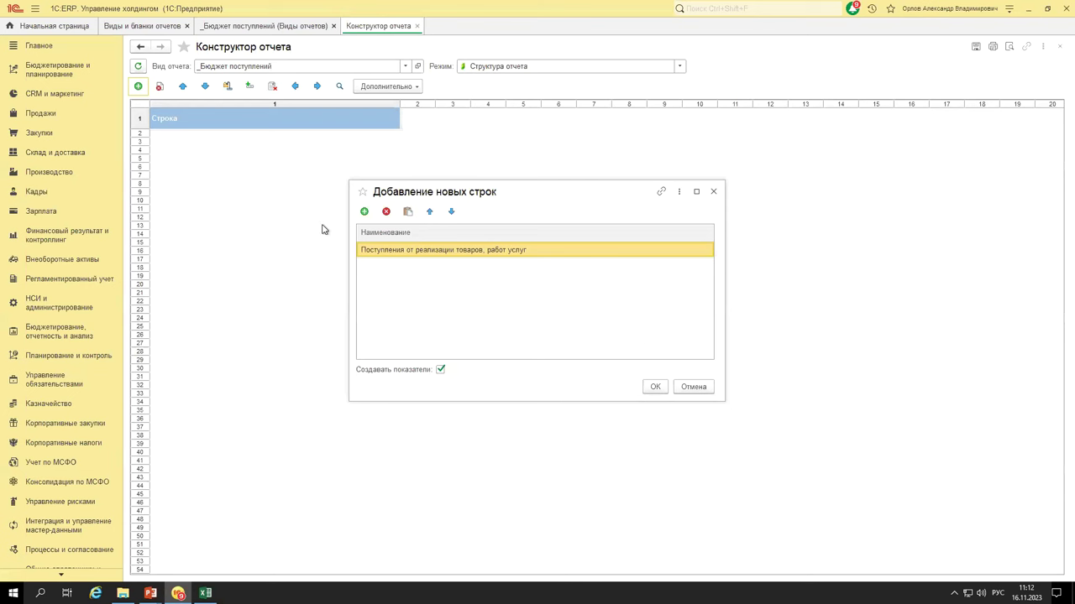
pyautogui.click(655, 387)
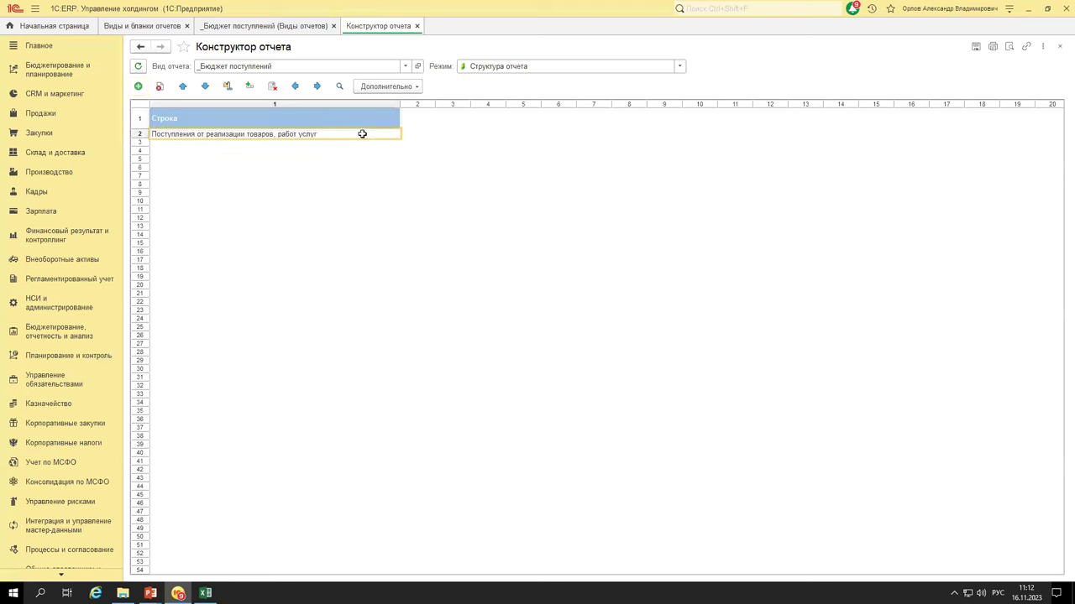
# - Compare the report's empty second column with the month plan headers in the Excel sheet and return to 1C:ERP
pyautogui.click(417, 118)
pyautogui.click(417, 138)
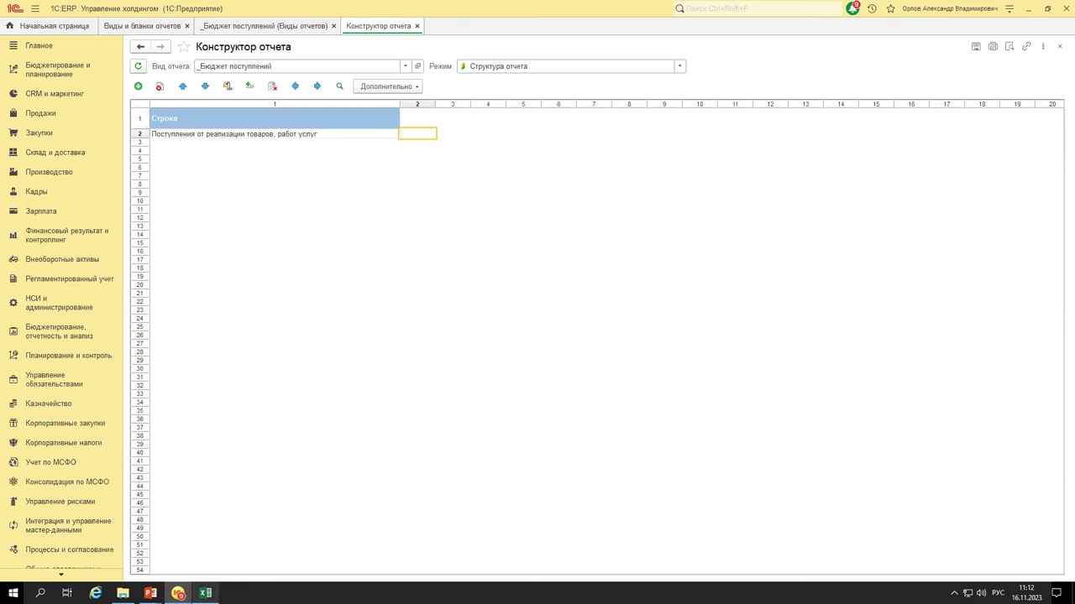
pyautogui.click(204, 593)
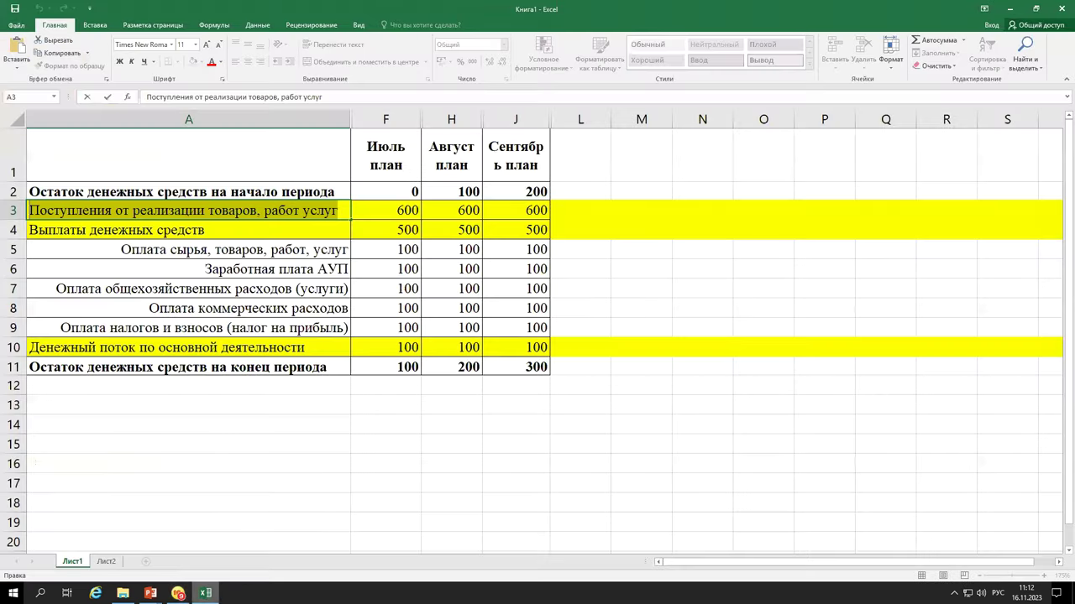
pyautogui.moveTo(398, 156); pyautogui.dragTo(526, 156)
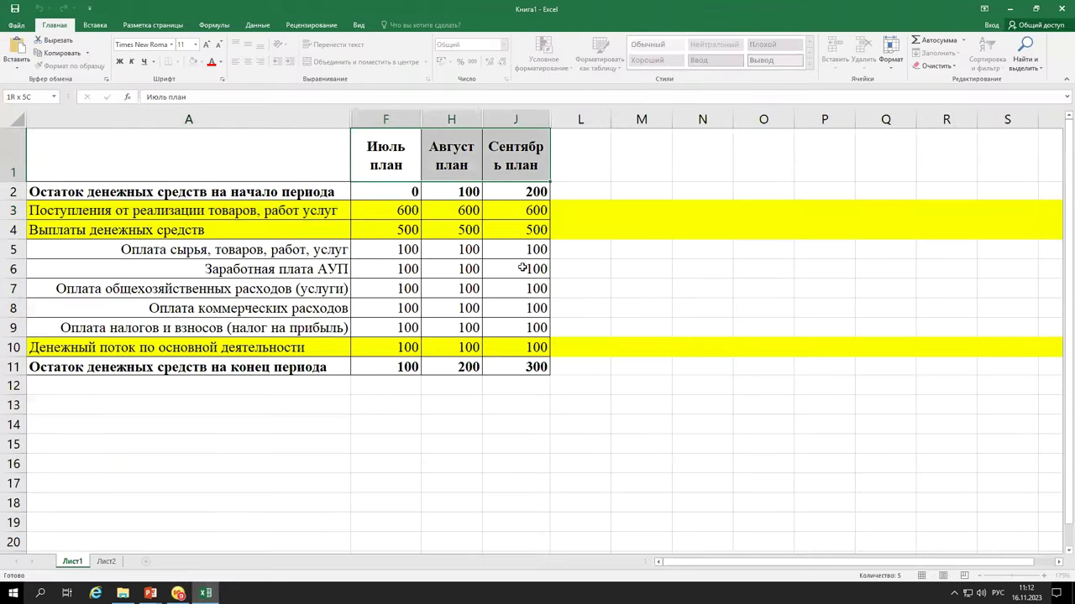
pyautogui.hotkey('alt', 'Tab')
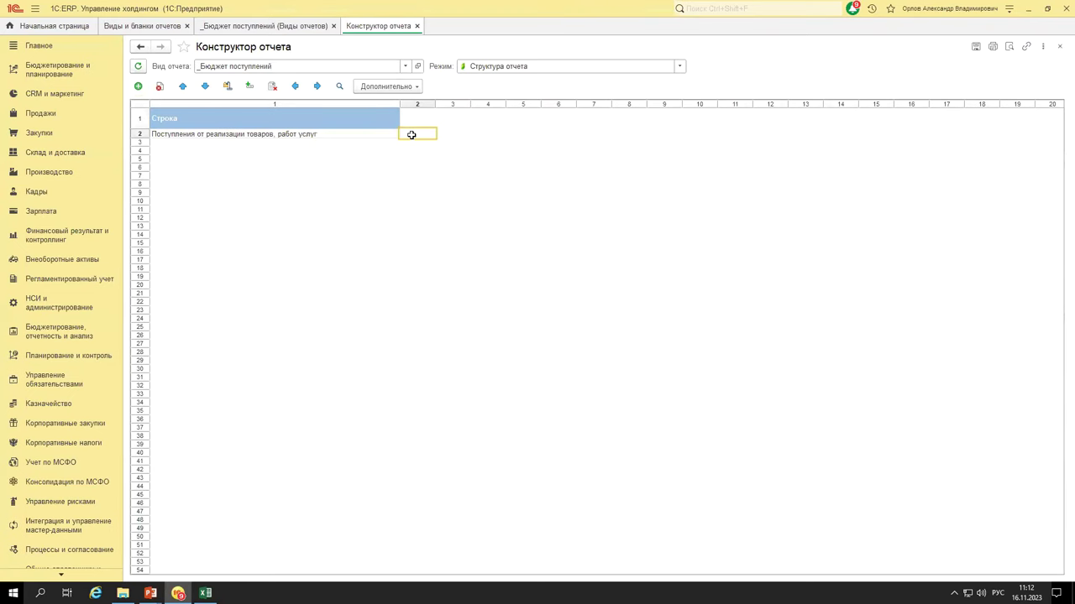
# - Add a column named Сумма to the report structure and select its cell in the receipts row
pyautogui.click(249, 85)
pyautogui.click(431, 211)
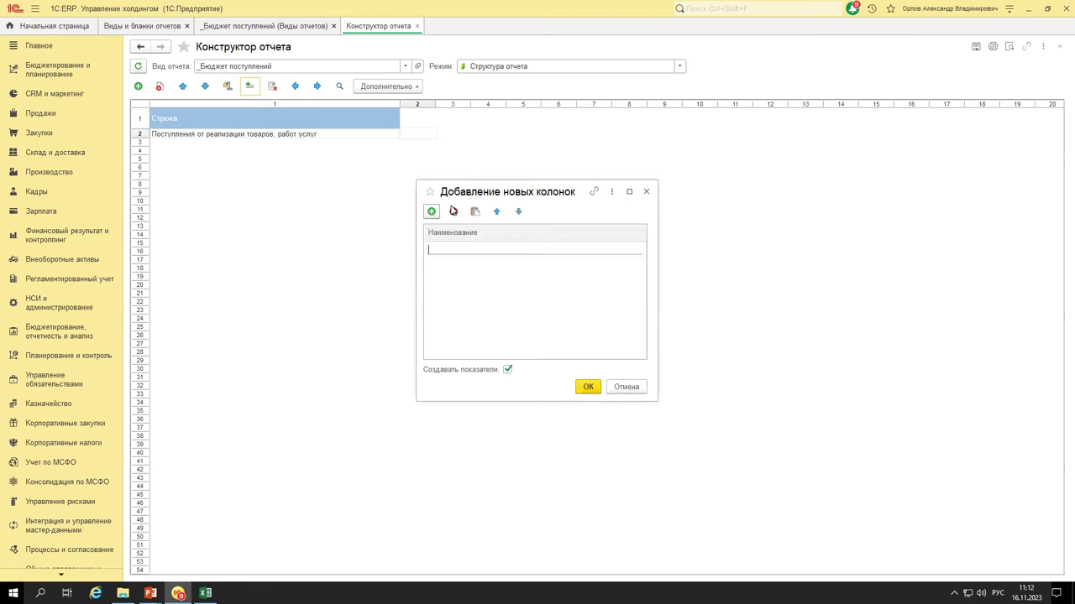
pyautogui.write('Сумма')
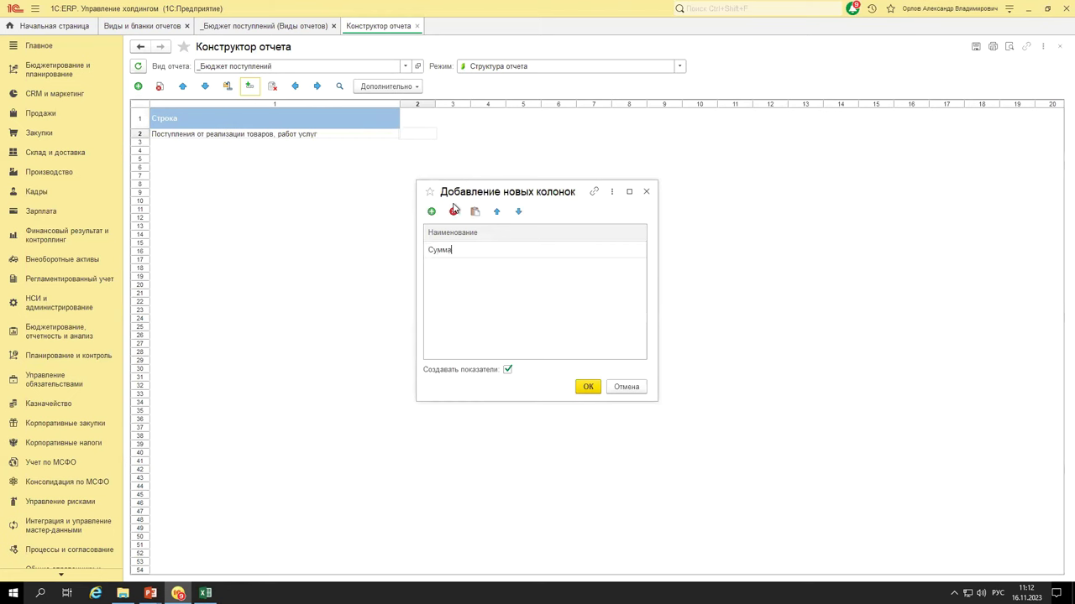
pyautogui.click(586, 386)
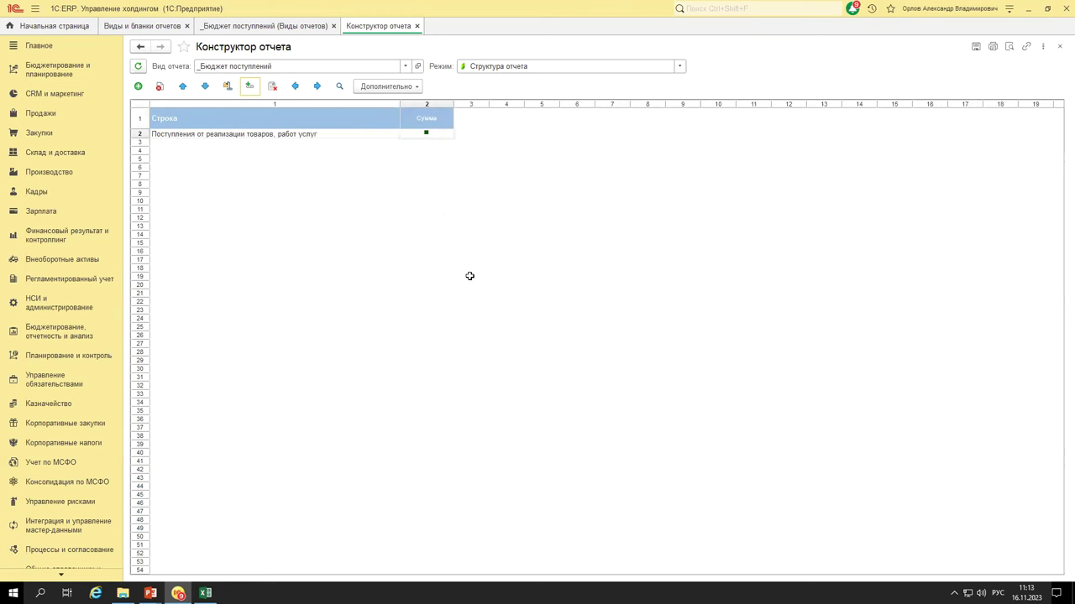
pyautogui.click(456, 158)
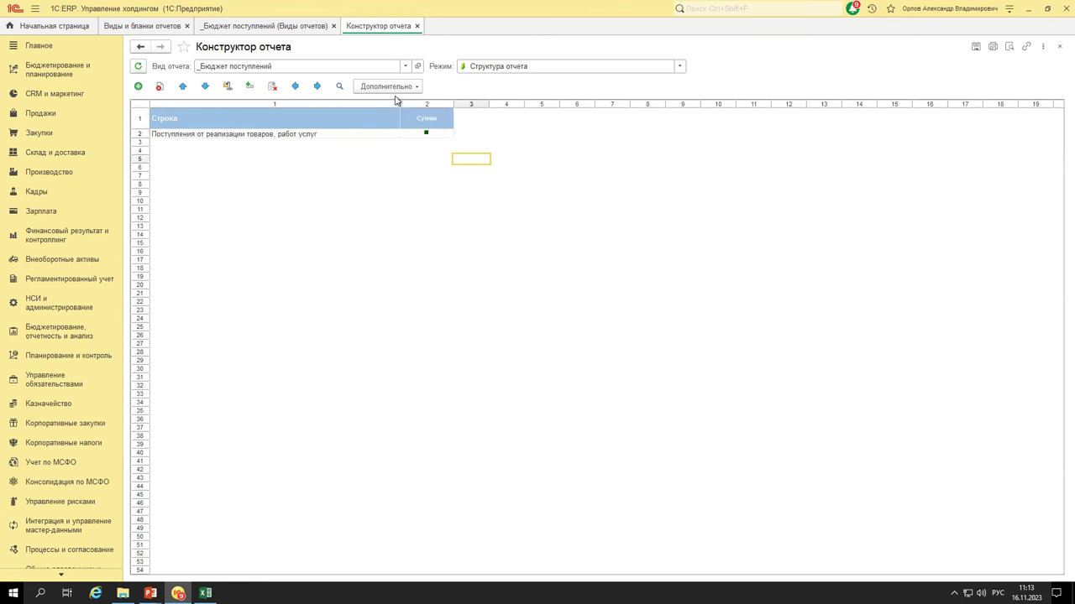
pyautogui.click(426, 133)
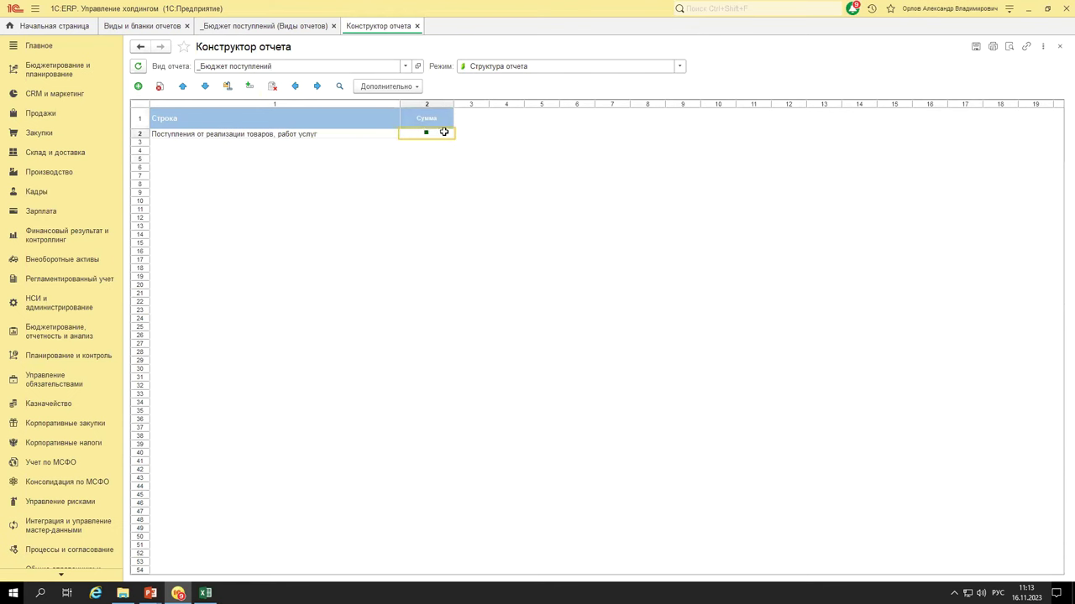
# - Switch the constructor to Аналитики показателей mode and examine the six analytics columns
pyautogui.click(680, 68)
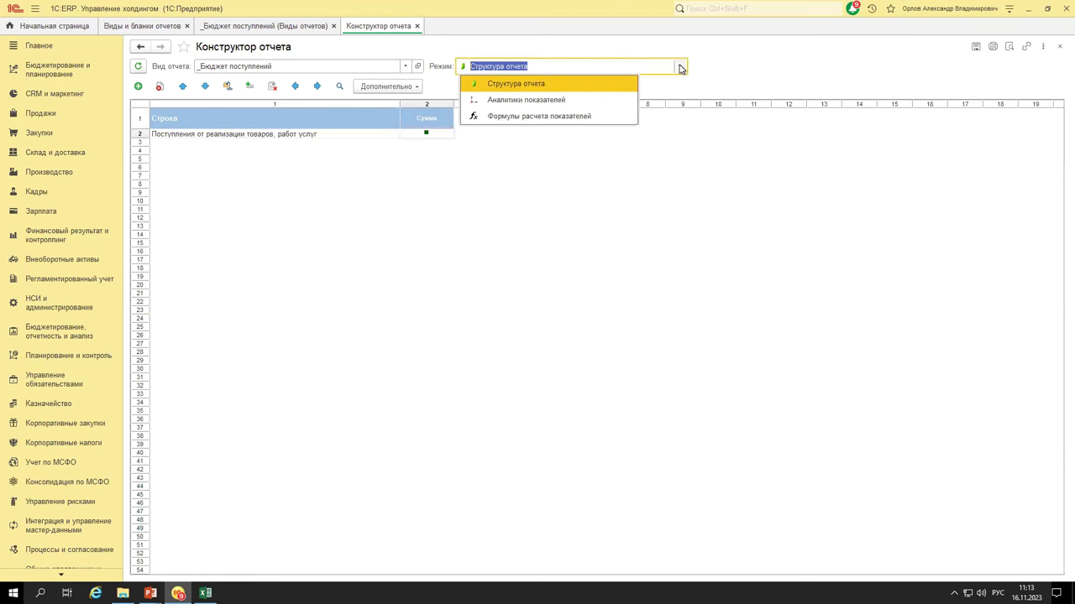
pyautogui.click(600, 102)
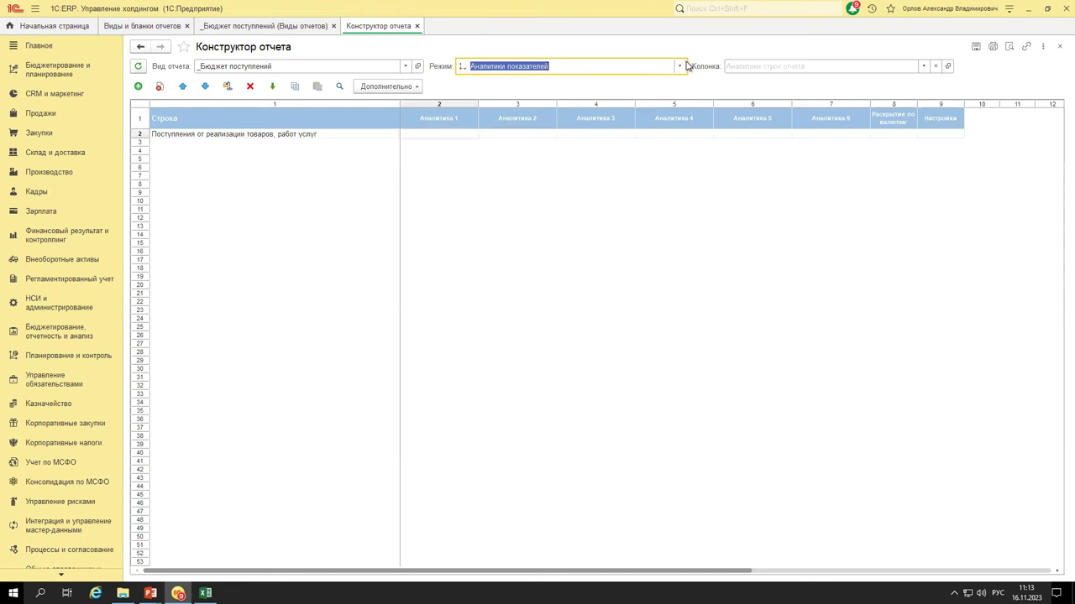
pyautogui.click(456, 158)
pyautogui.moveTo(432, 119); pyautogui.dragTo(854, 115)
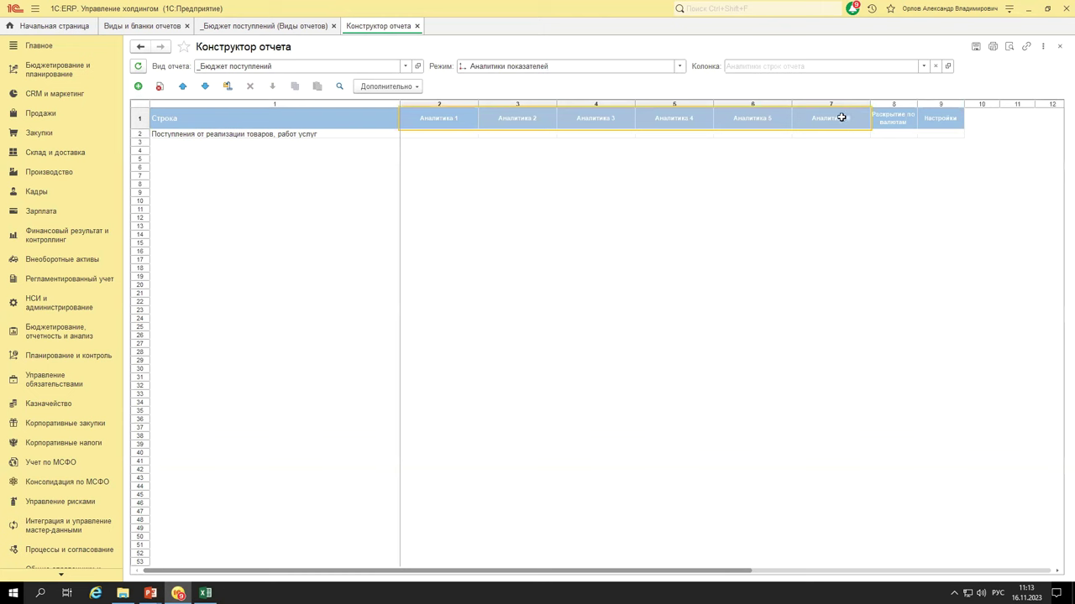
pyautogui.click(413, 166)
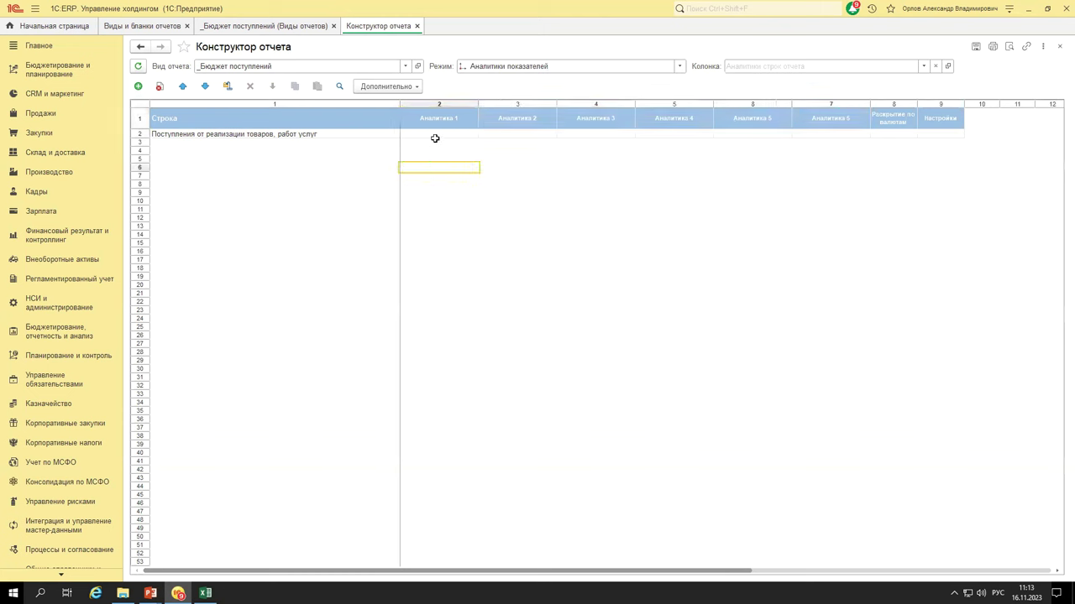
pyautogui.click(413, 134)
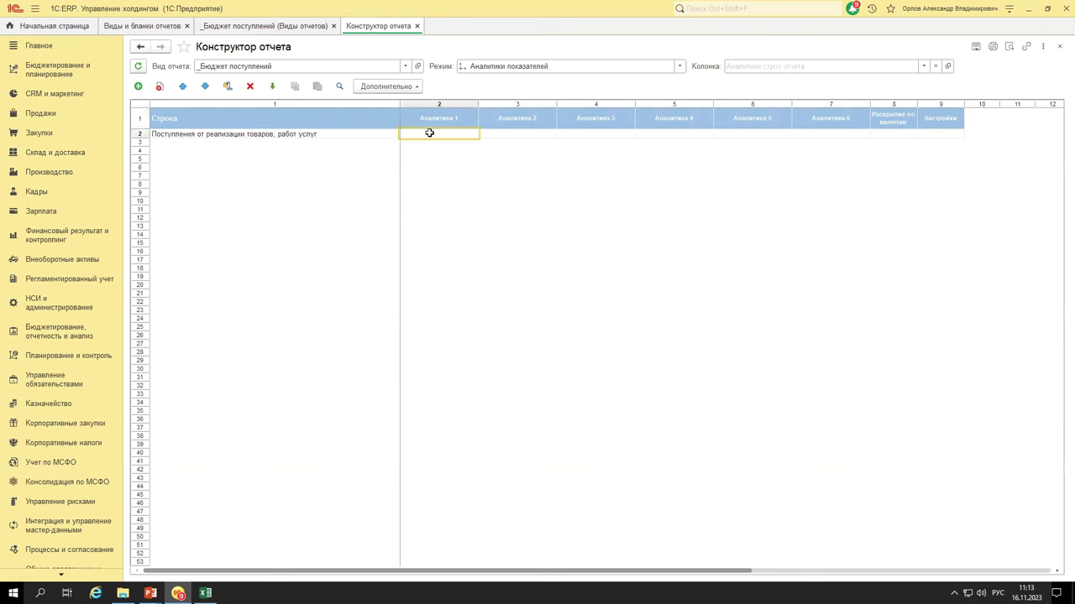
pyautogui.doubleClick(429, 132)
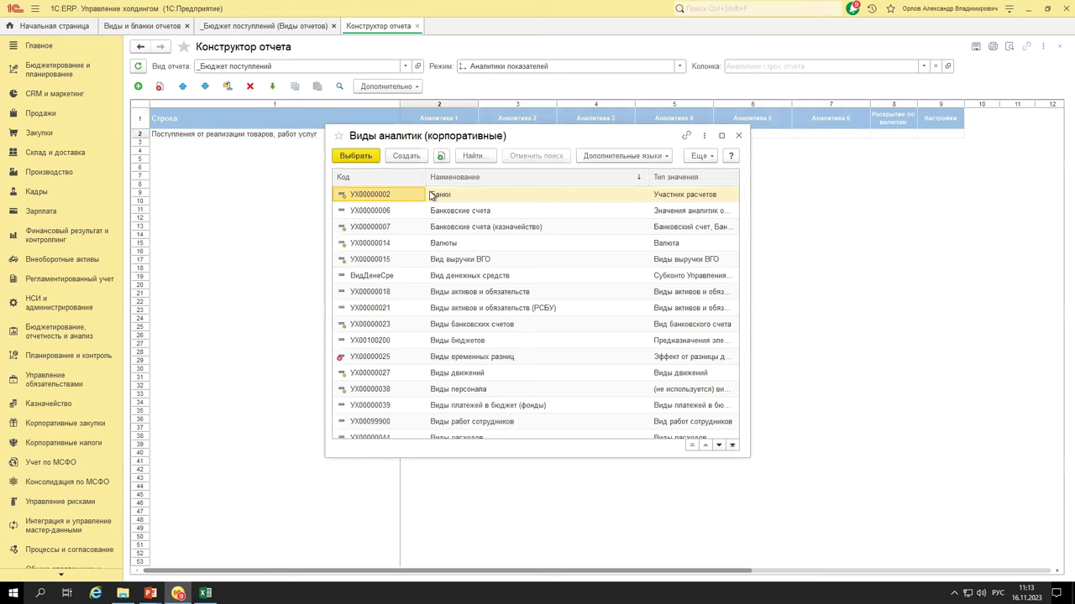
pyautogui.scroll(-20, 516, 337)
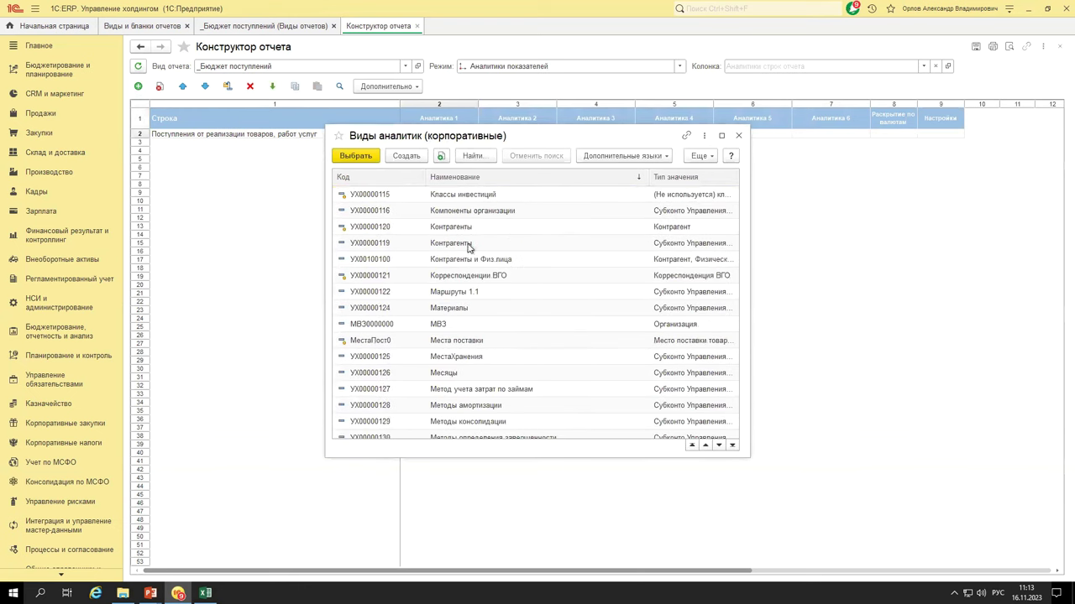
pyautogui.click(463, 228)
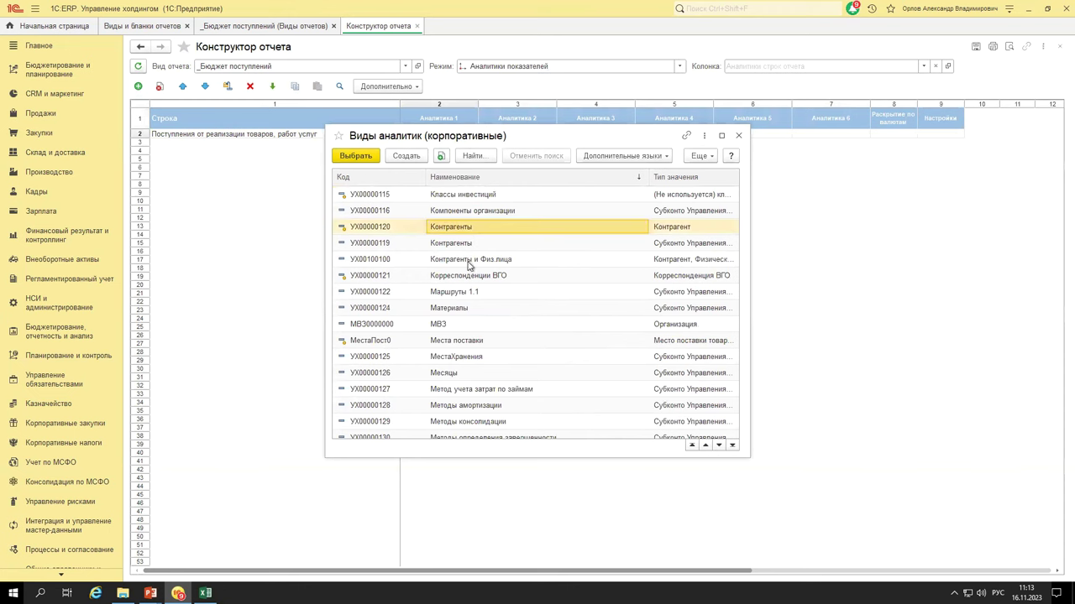
pyautogui.scroll(1, 472, 289)
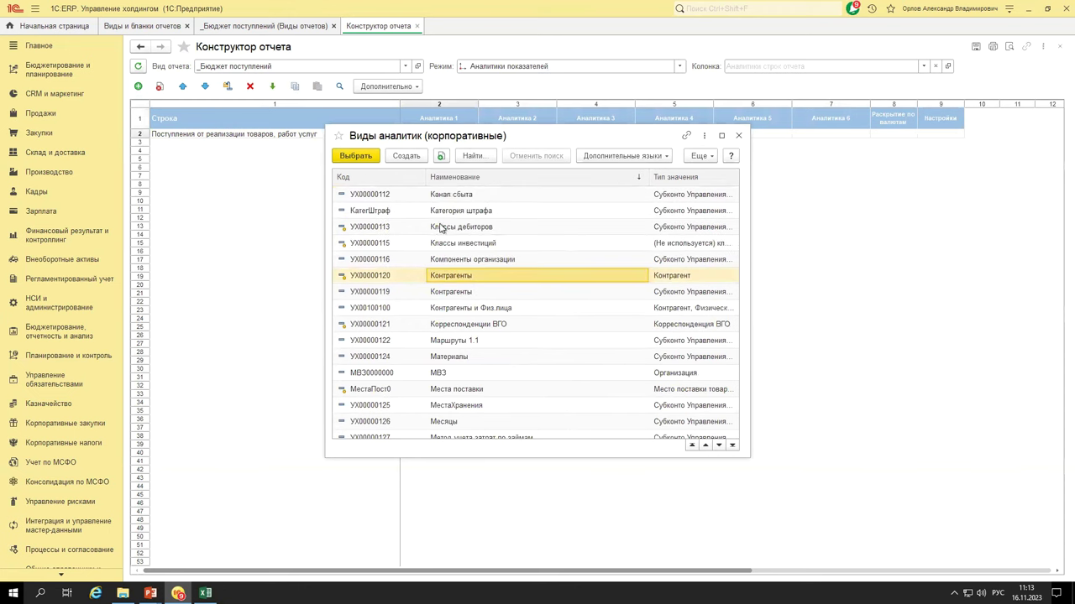
pyautogui.click(739, 135)
# - Check the configuration name and version in the program information and close it
pyautogui.click(1010, 8)
pyautogui.click(960, 189)
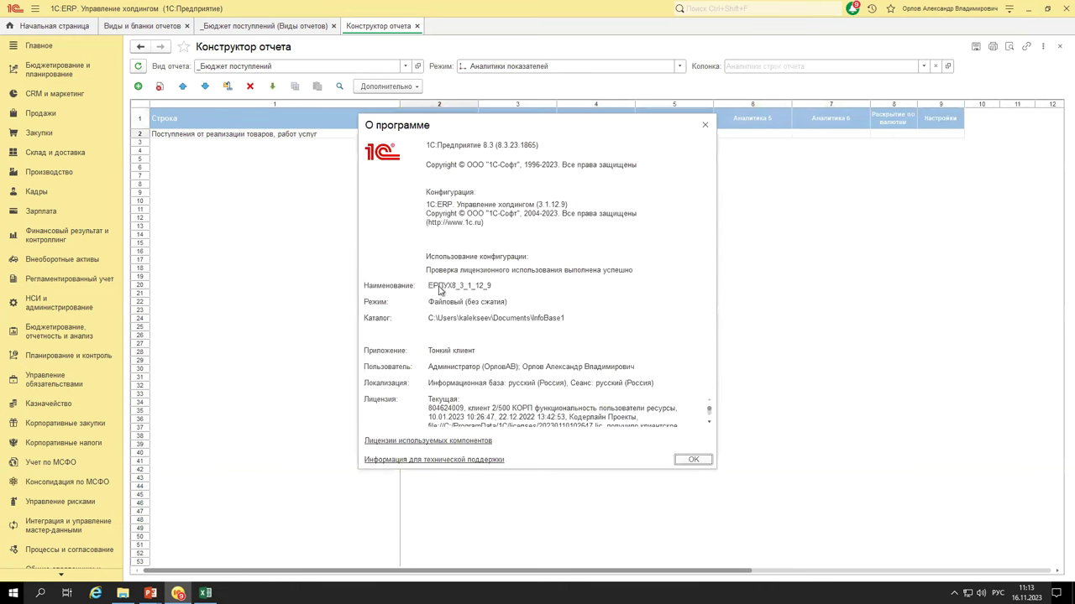
pyautogui.click(487, 204)
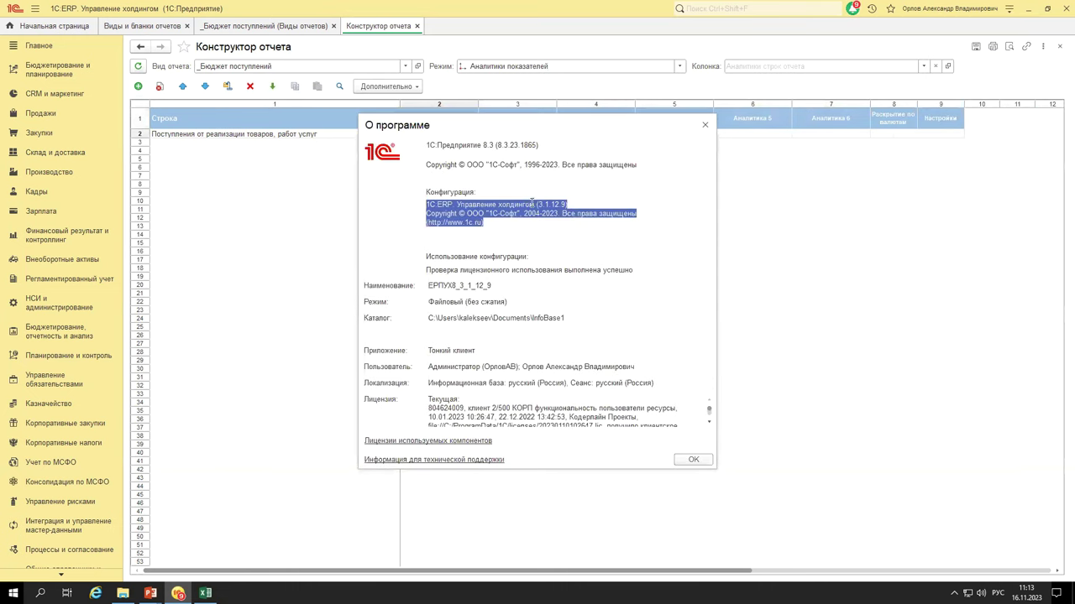
pyautogui.click(532, 204)
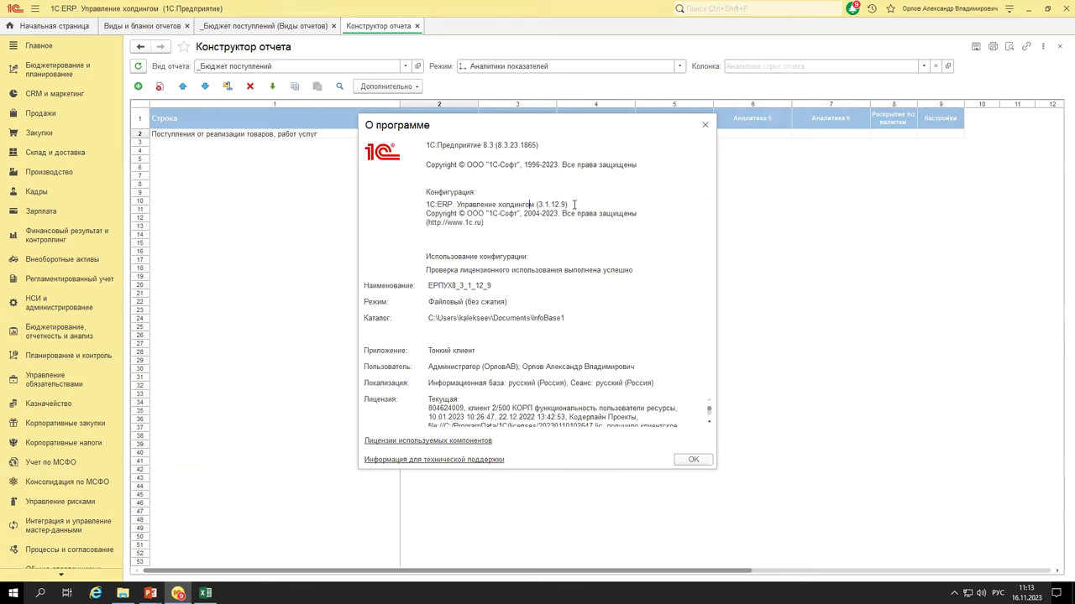
pyautogui.click(704, 128)
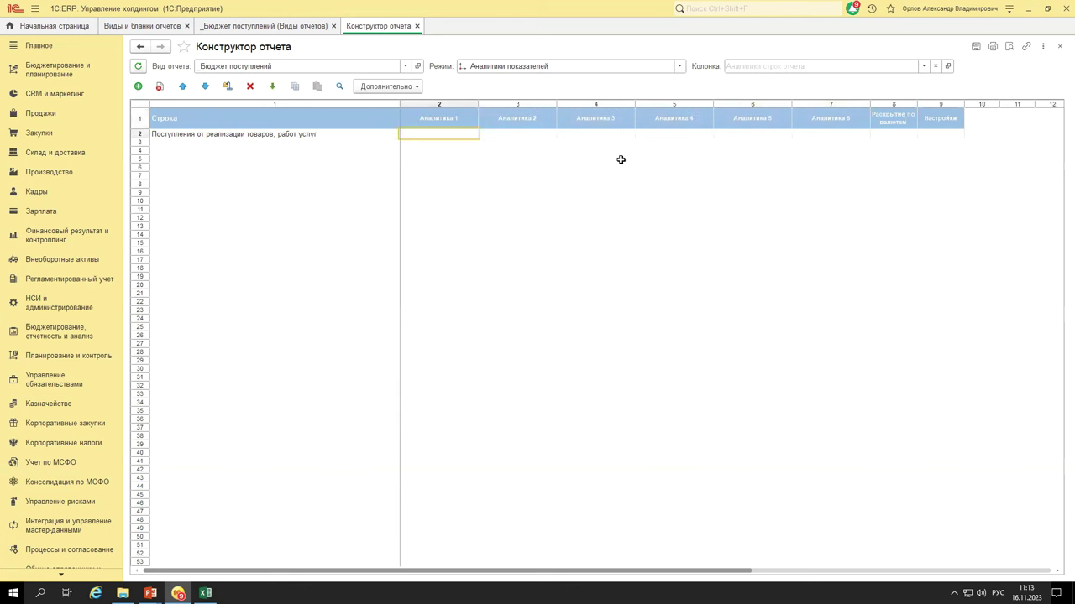
# - Open the analytics types for the receipts row's Аналитика 1 and compare the two Контрагенты entries by value type
pyautogui.doubleClick(458, 132)
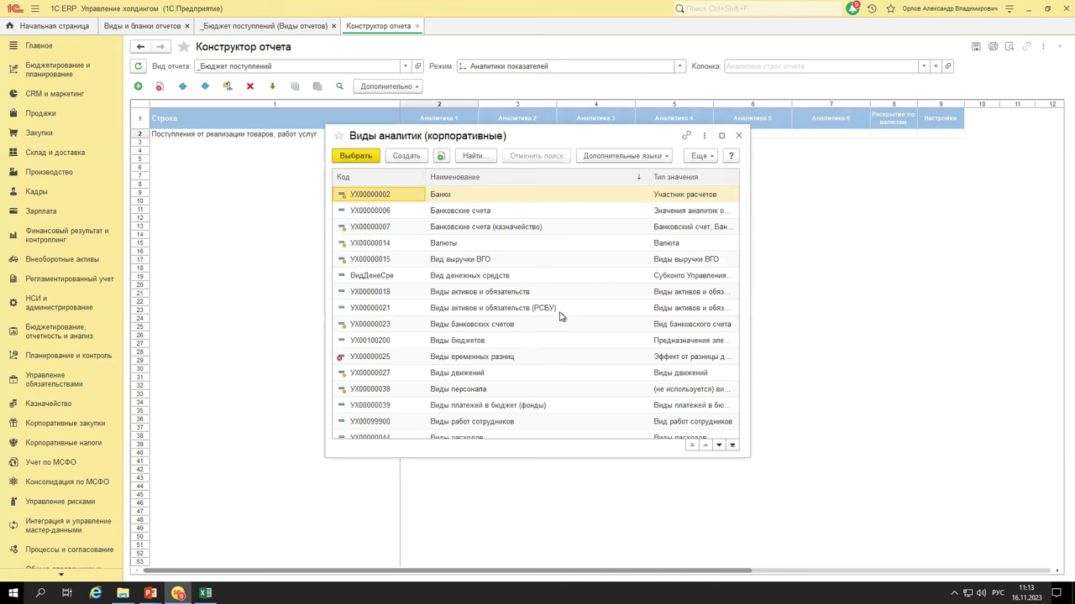
pyautogui.scroll(-20, 559, 323)
pyautogui.scroll(-2, 554, 330)
pyautogui.click(468, 388)
pyautogui.click(468, 377)
pyautogui.click(468, 388)
pyautogui.scroll(-1, 468, 384)
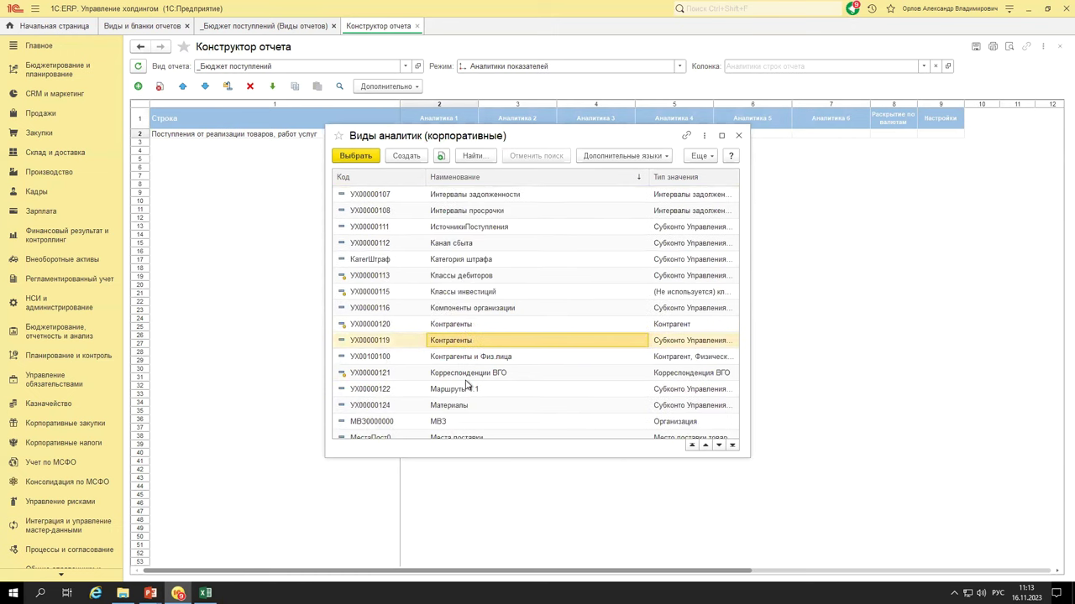
pyautogui.click(460, 327)
pyautogui.click(460, 341)
pyautogui.click(464, 329)
pyautogui.click(464, 344)
pyautogui.click(460, 331)
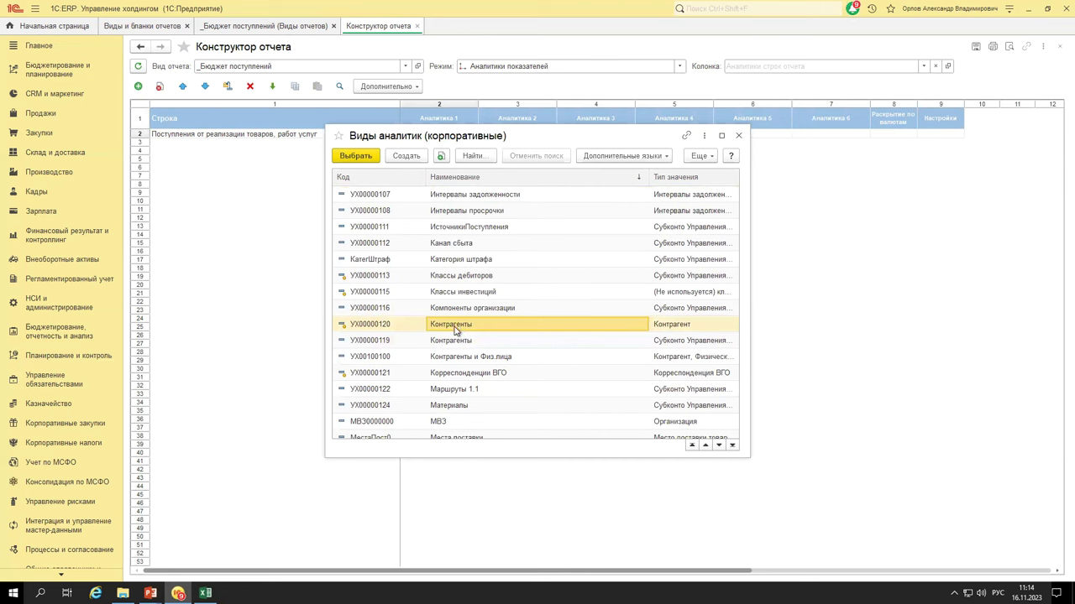
pyautogui.click(580, 341)
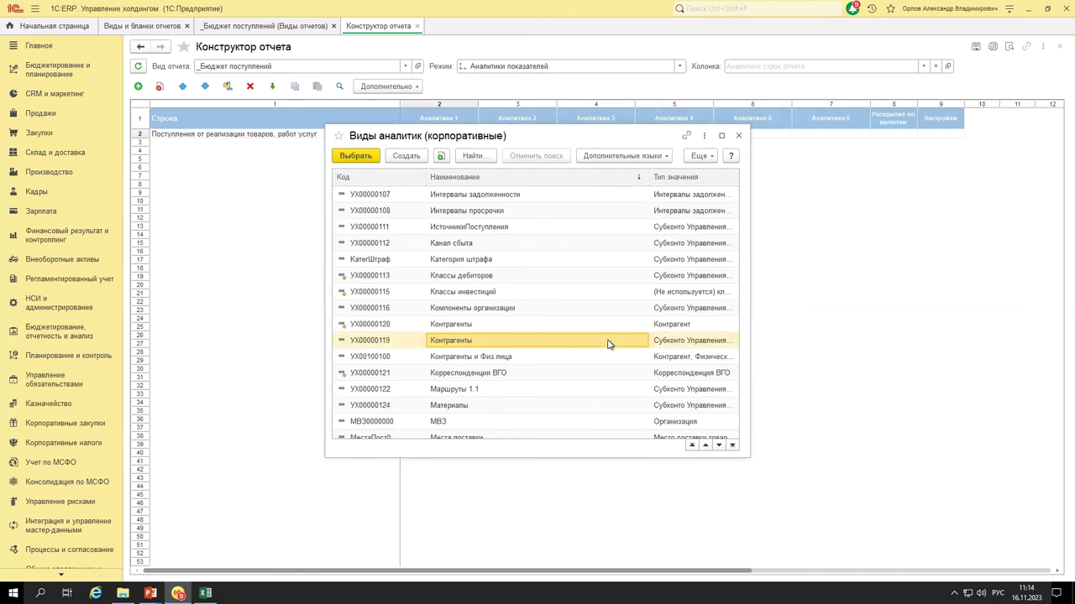
# - Assign the Контрагенты analytics type with value type Контрагент as Аналитика 1 of the receipts row and refresh the report structure
pyautogui.click(521, 326)
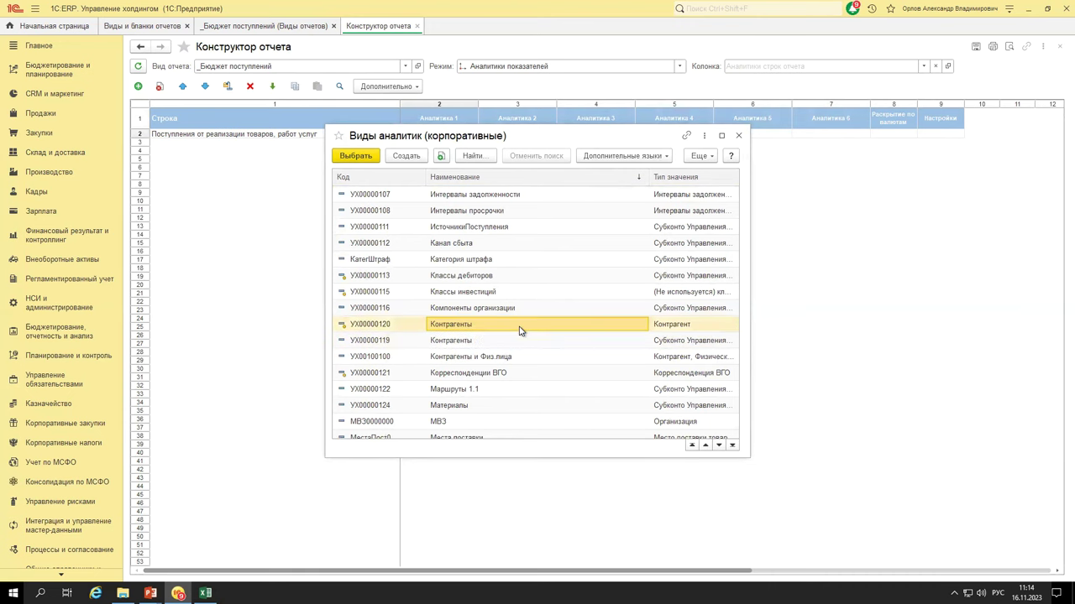
pyautogui.doubleClick(520, 330)
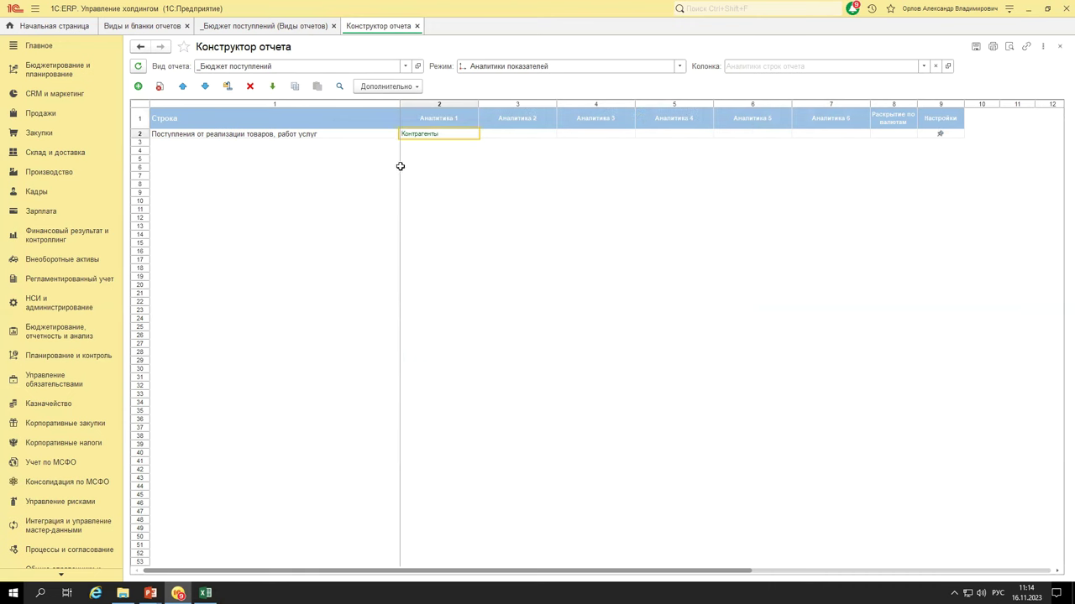
pyautogui.click(482, 159)
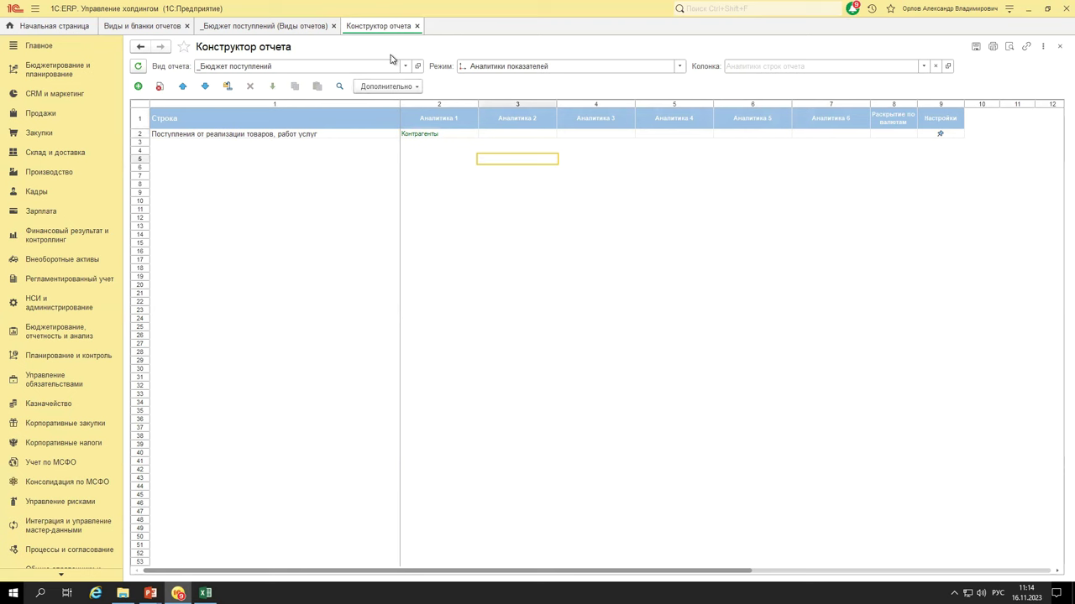
pyautogui.click(141, 68)
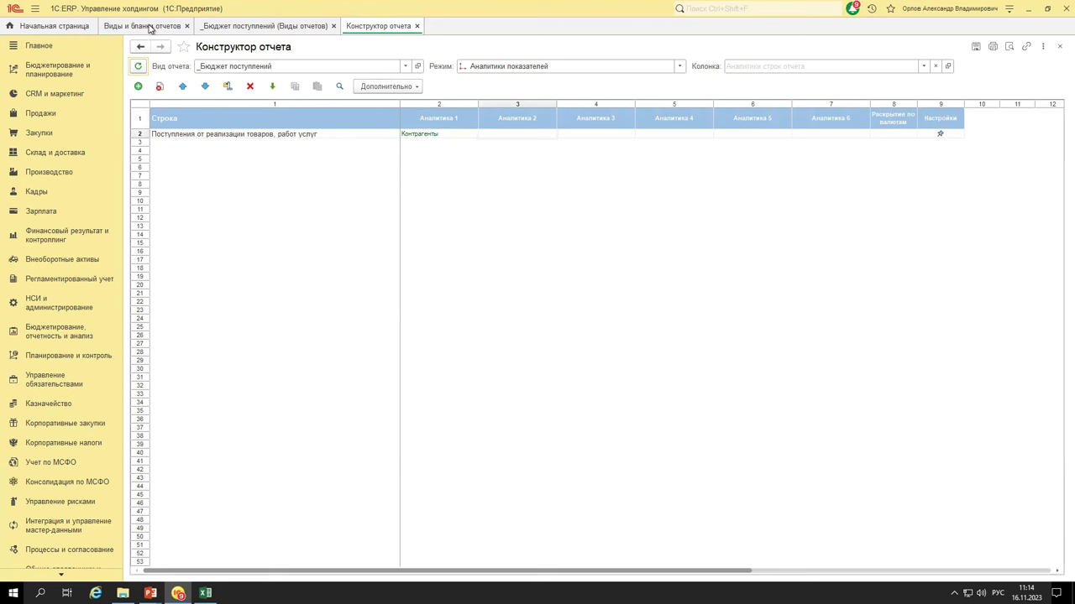
# - Return to the report types and blanks and widen the blanks' Наименование column to fit the full names
pyautogui.click(132, 28)
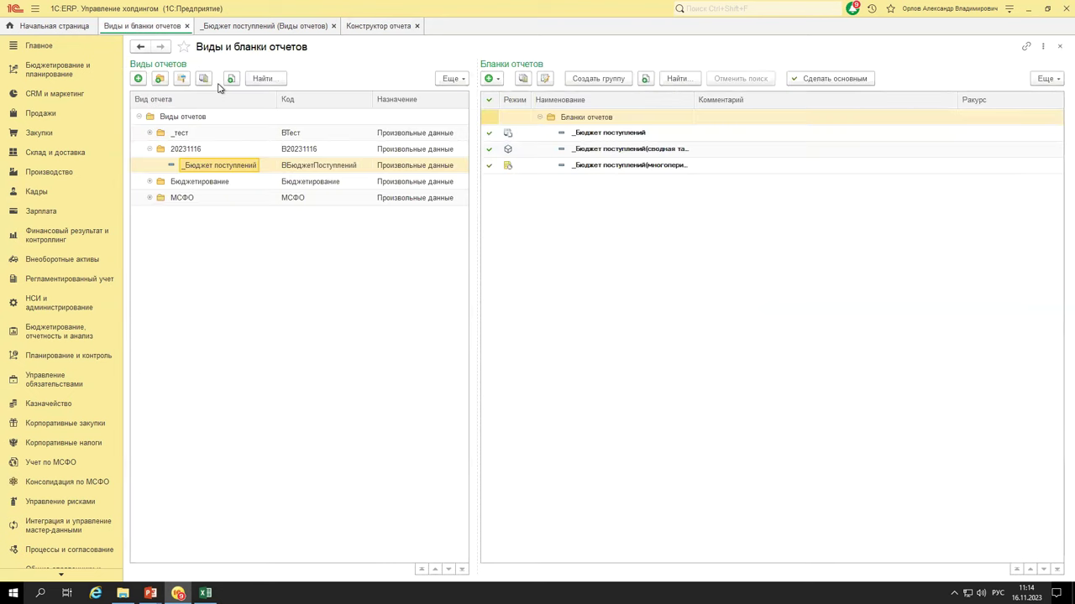
pyautogui.click(601, 118)
pyautogui.click(660, 132)
pyautogui.moveTo(694, 100); pyautogui.dragTo(740, 99)
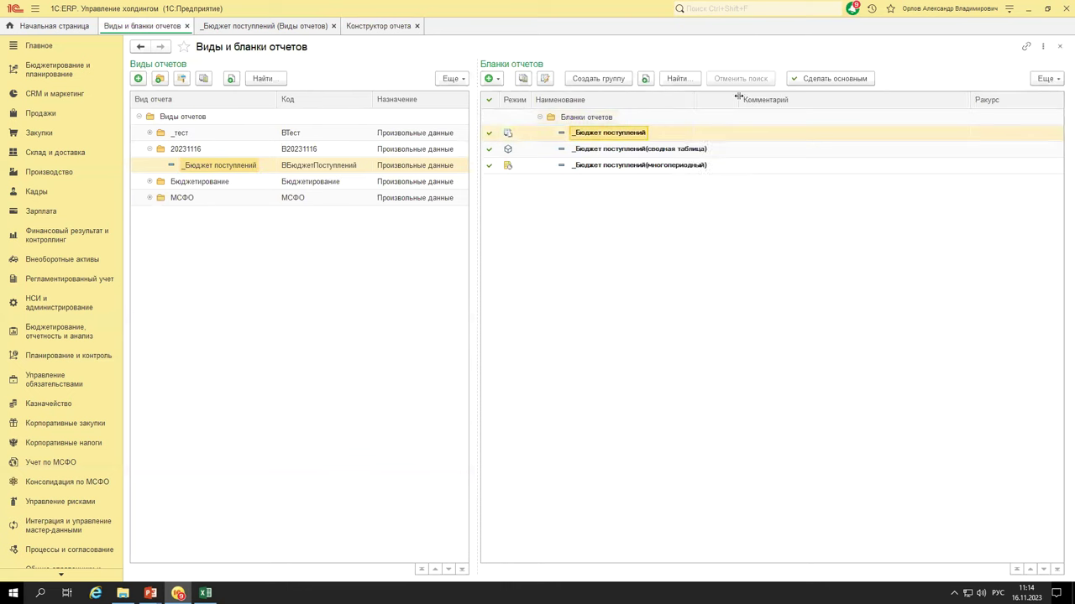
# - Examine the blank kinds available for creation and the existing multi-period blank of _Бюджет поступлений
pyautogui.click(497, 81)
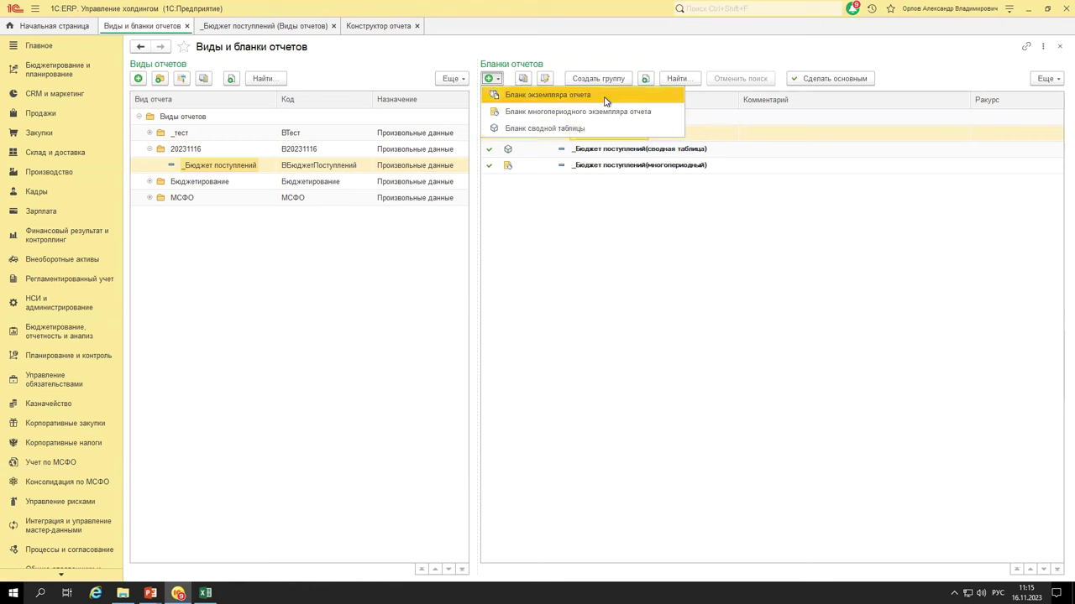
pyautogui.click(643, 225)
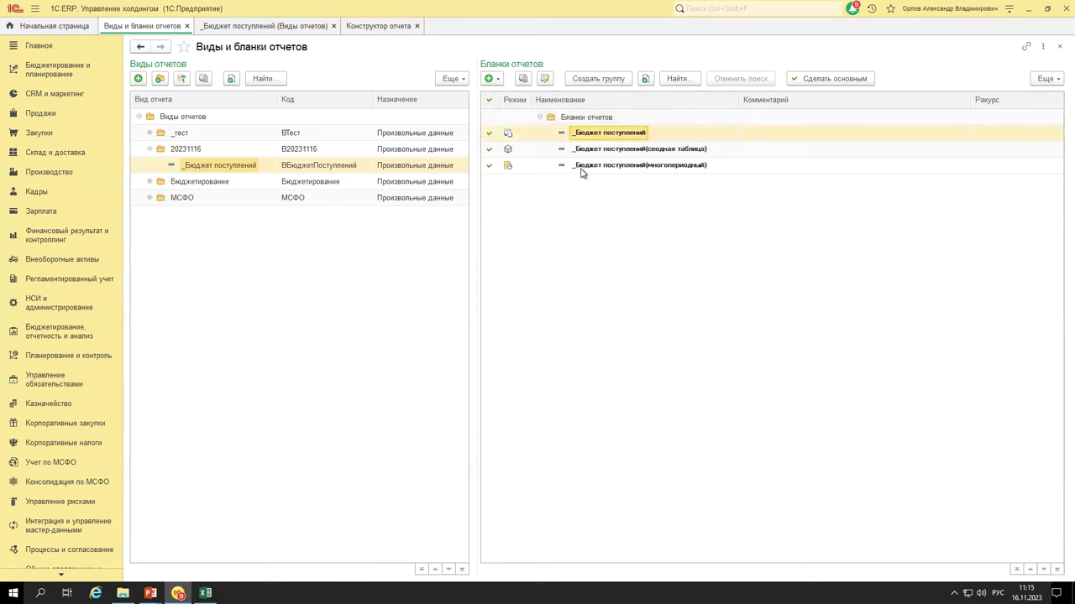
pyautogui.click(591, 167)
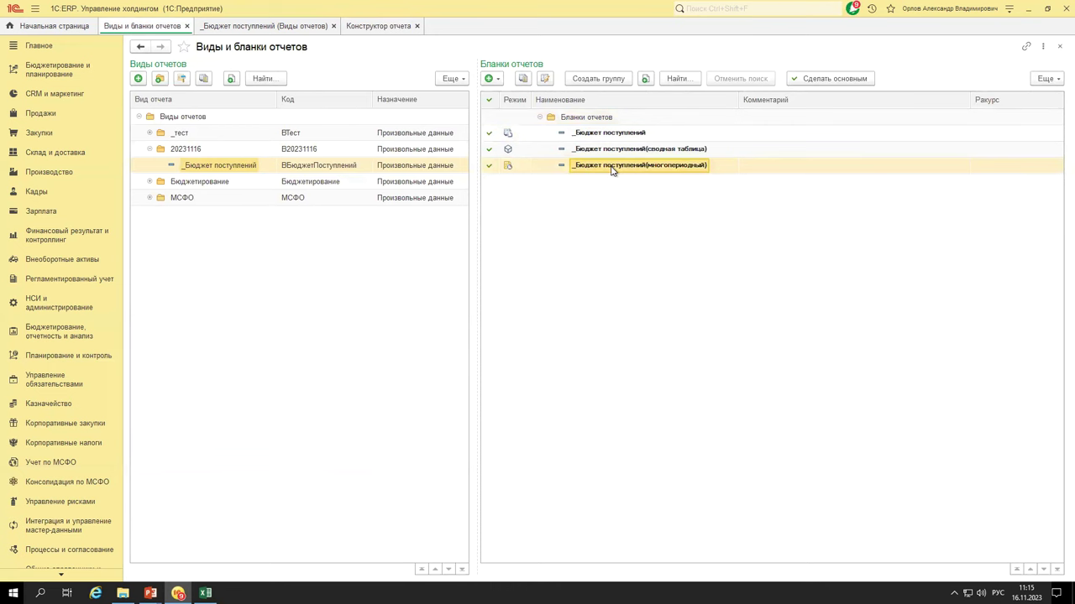
pyautogui.click(510, 166)
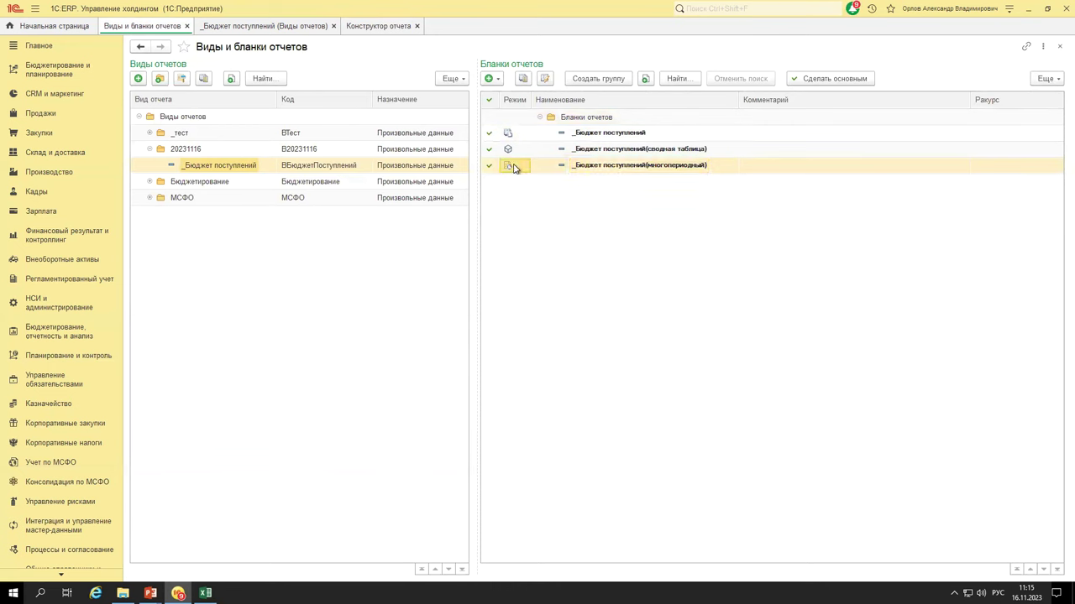
pyautogui.click(491, 78)
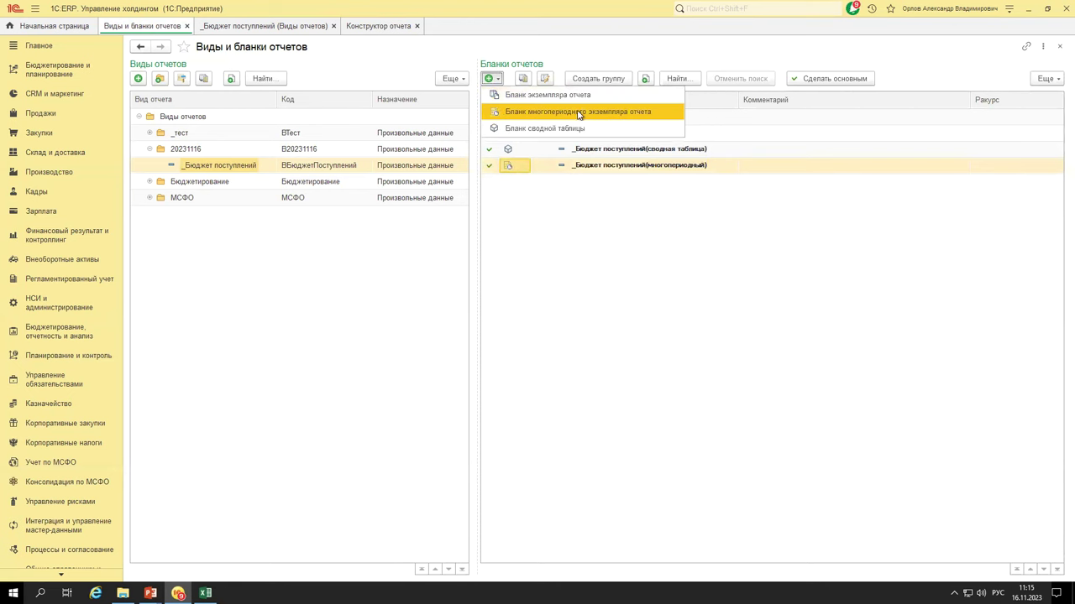
pyautogui.click(547, 202)
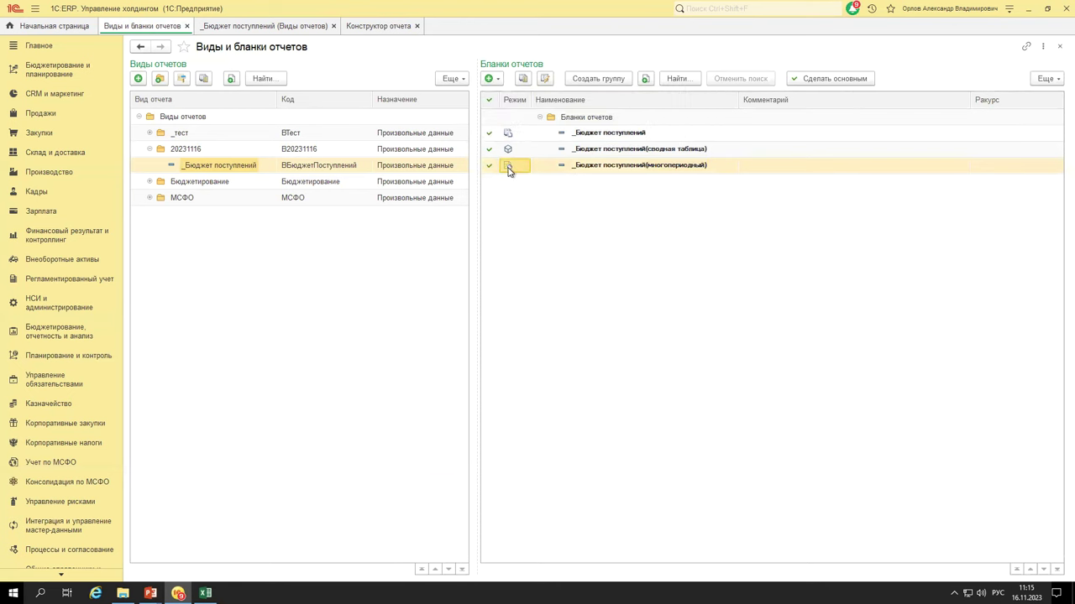
pyautogui.click(597, 165)
pyautogui.doubleClick(597, 165)
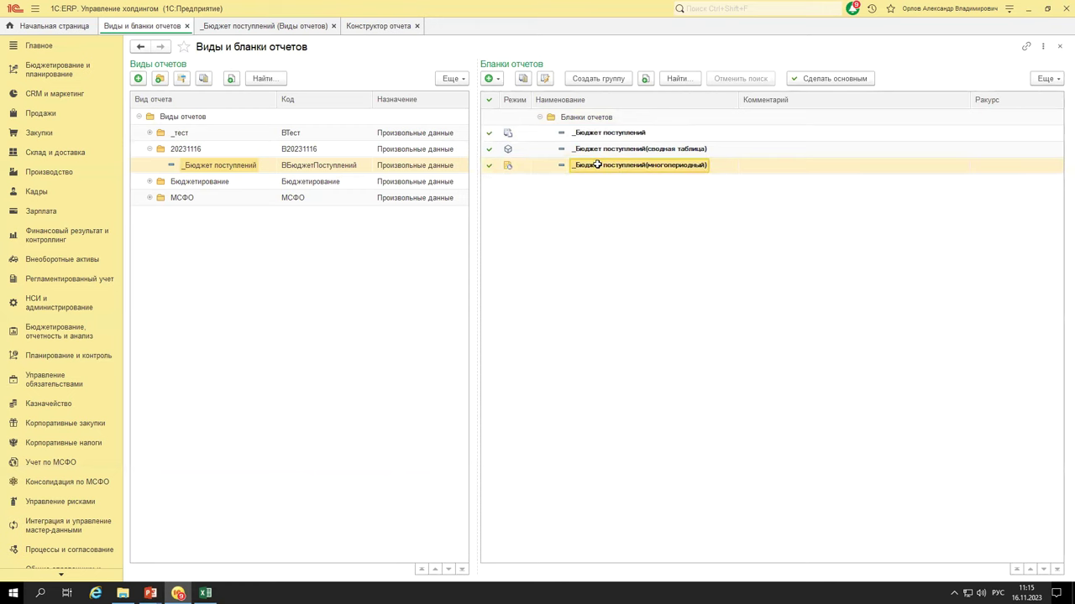
pyautogui.press('Escape')
# - Create an additional multi-period report instance blank for _Бюджет поступлений and save it under the default name
pyautogui.click(492, 80)
pyautogui.click(519, 111)
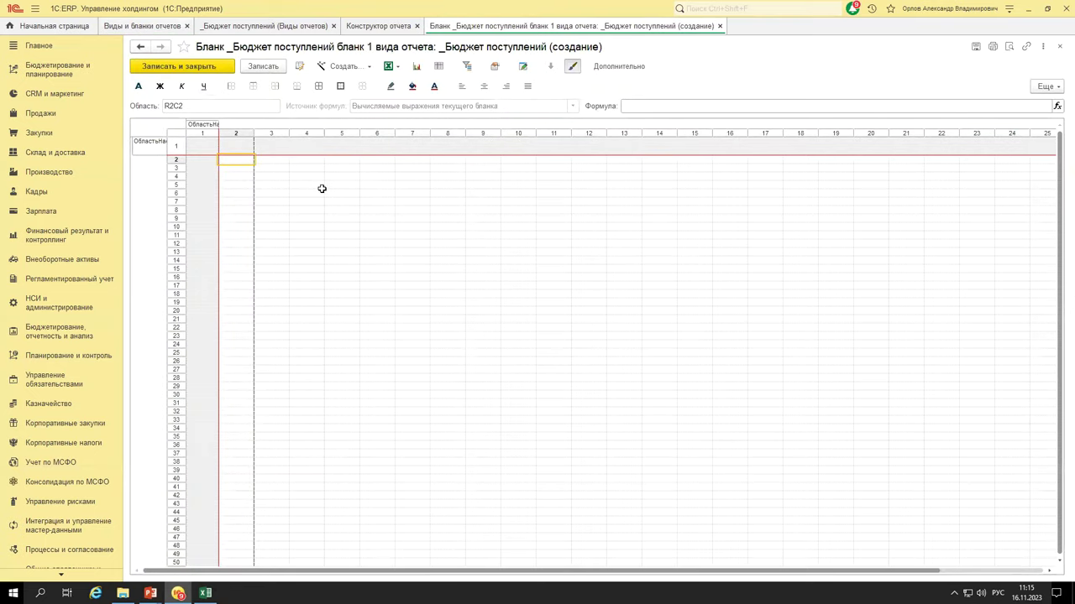
pyautogui.click(207, 67)
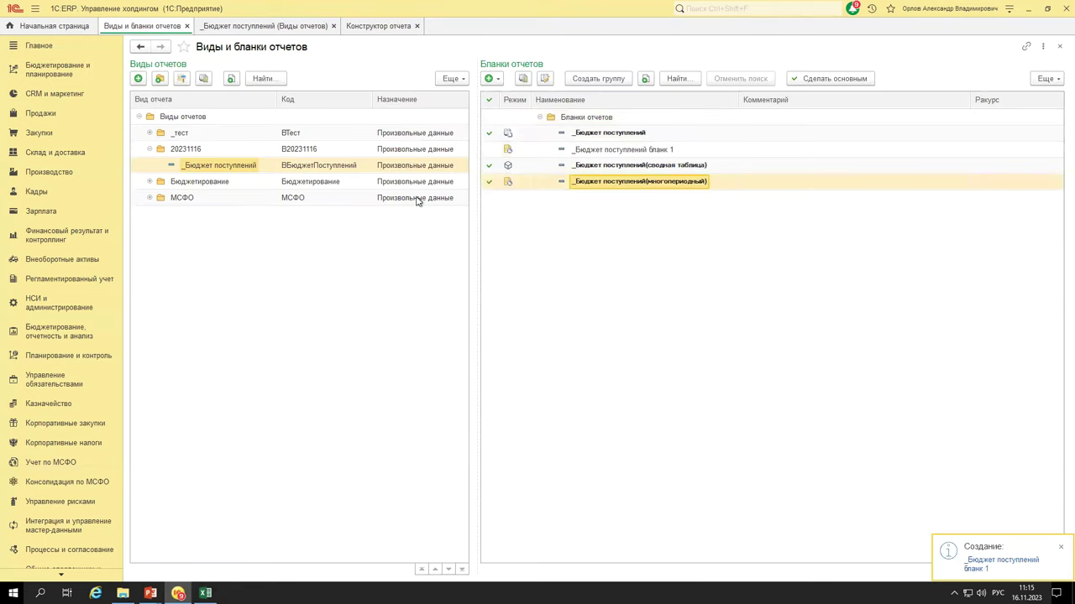
pyautogui.click(605, 150)
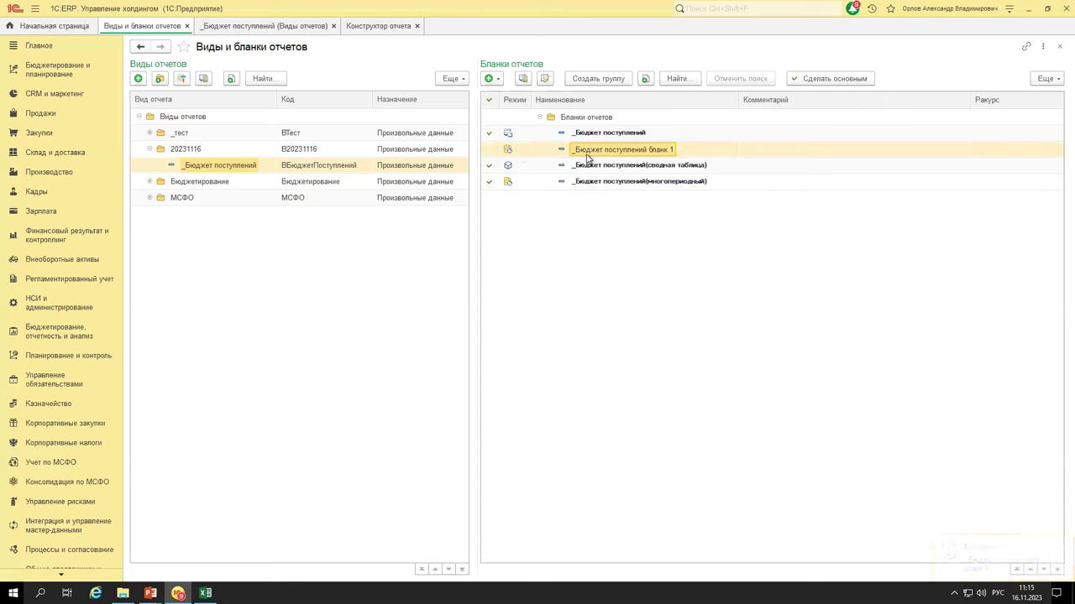
pyautogui.click(255, 169)
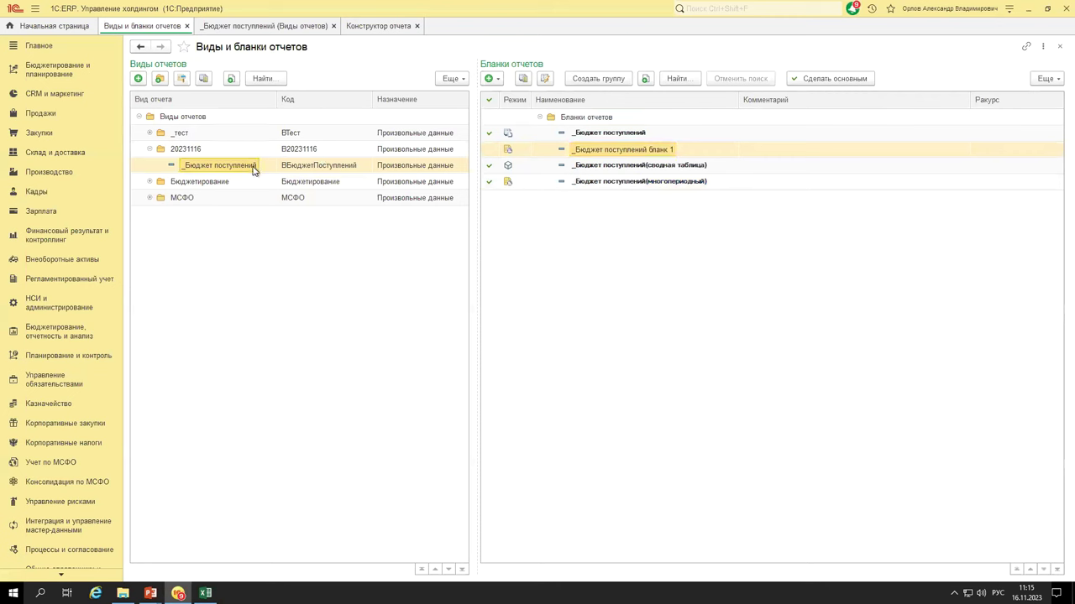
# - Open the _Бюджет поступлений(многопериодный) blank and examine its empty layout area and the blank import/export command
pyautogui.click(590, 184)
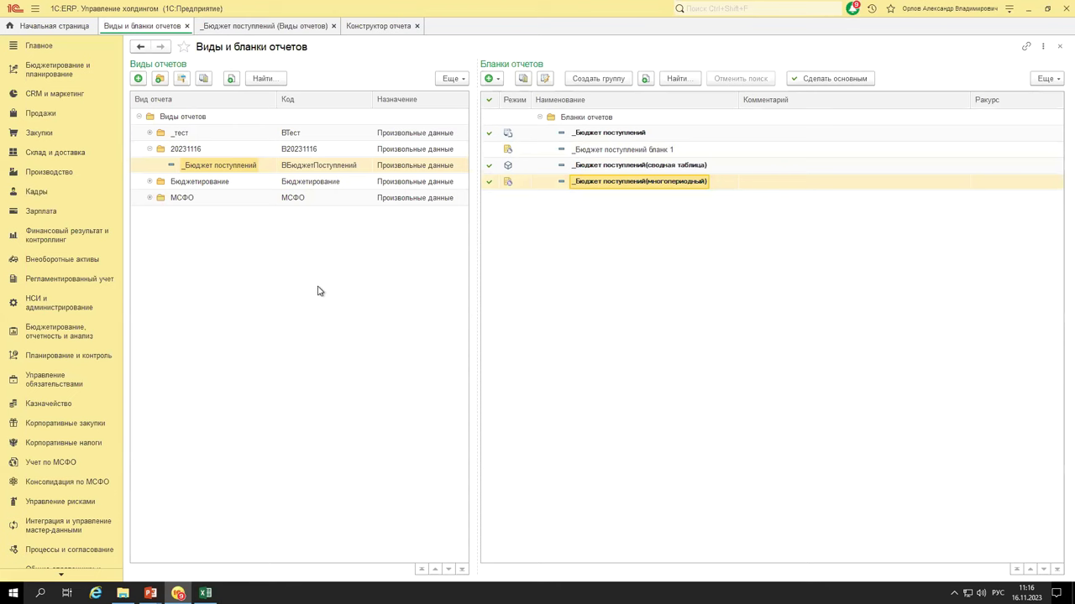
pyautogui.doubleClick(591, 183)
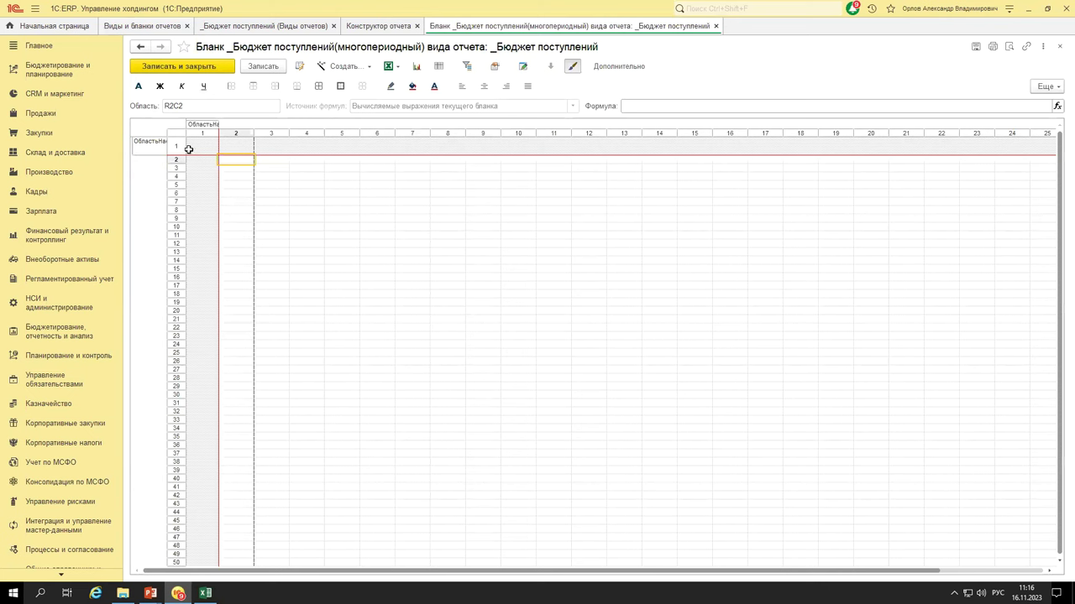
pyautogui.moveTo(195, 142); pyautogui.dragTo(621, 370)
pyautogui.click(403, 296)
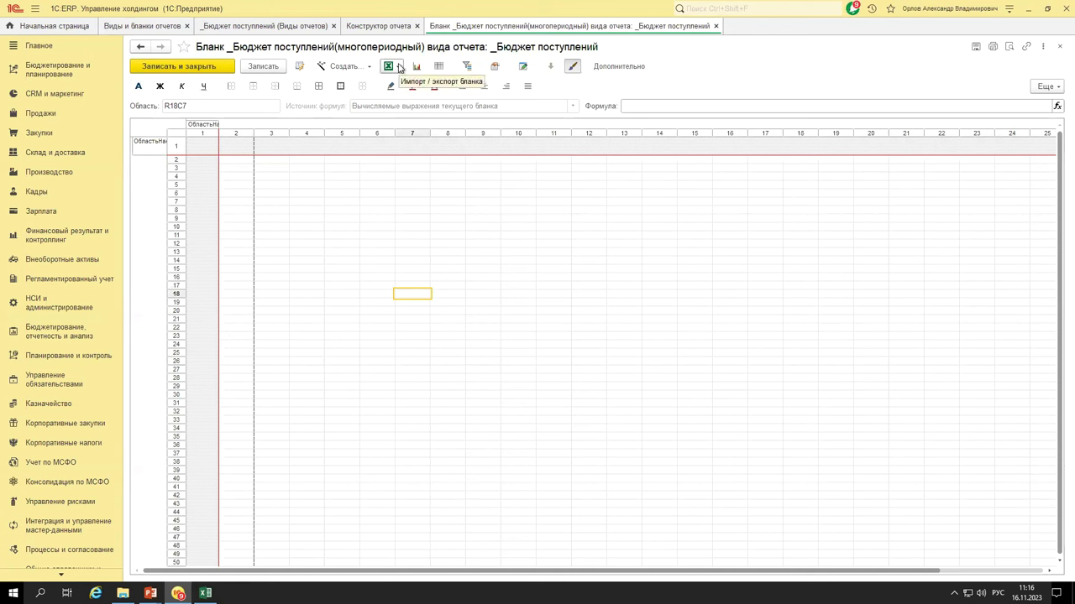
pyautogui.click(398, 67)
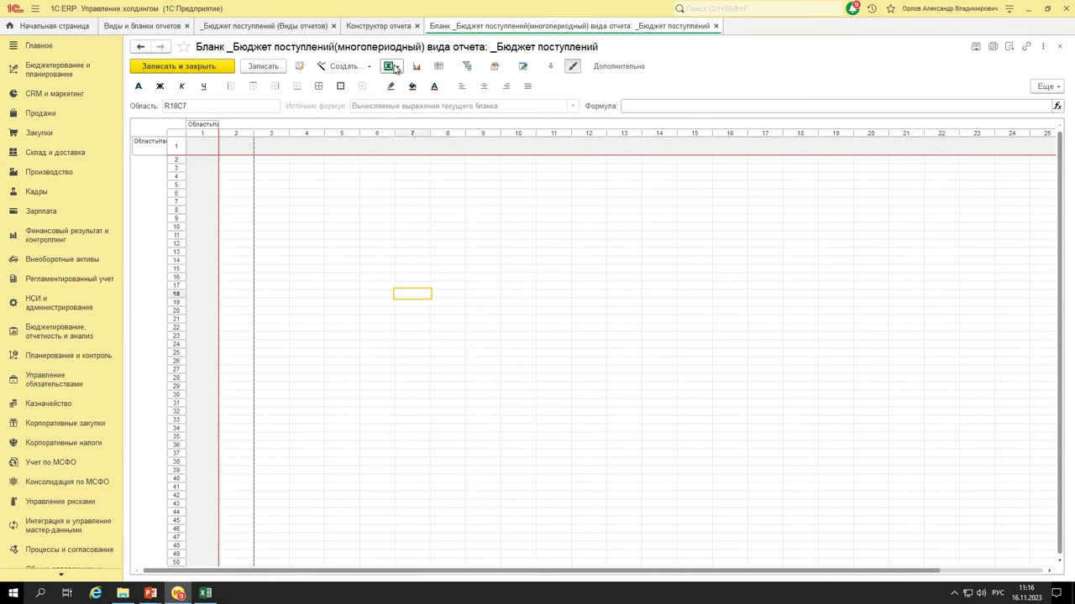
pyautogui.moveTo(195, 147); pyautogui.dragTo(626, 283)
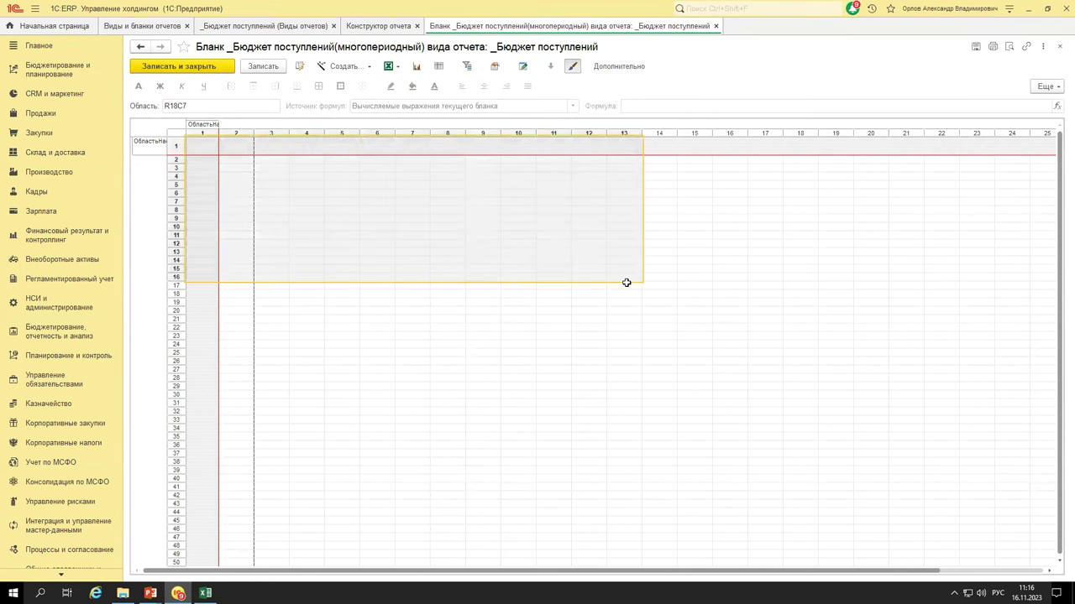
# - Generate the blank's layout for Поступления от реализации товаров, работ услуг with Сумма, a period total column and analytics layouts arranged as Иерархия
pyautogui.click(482, 244)
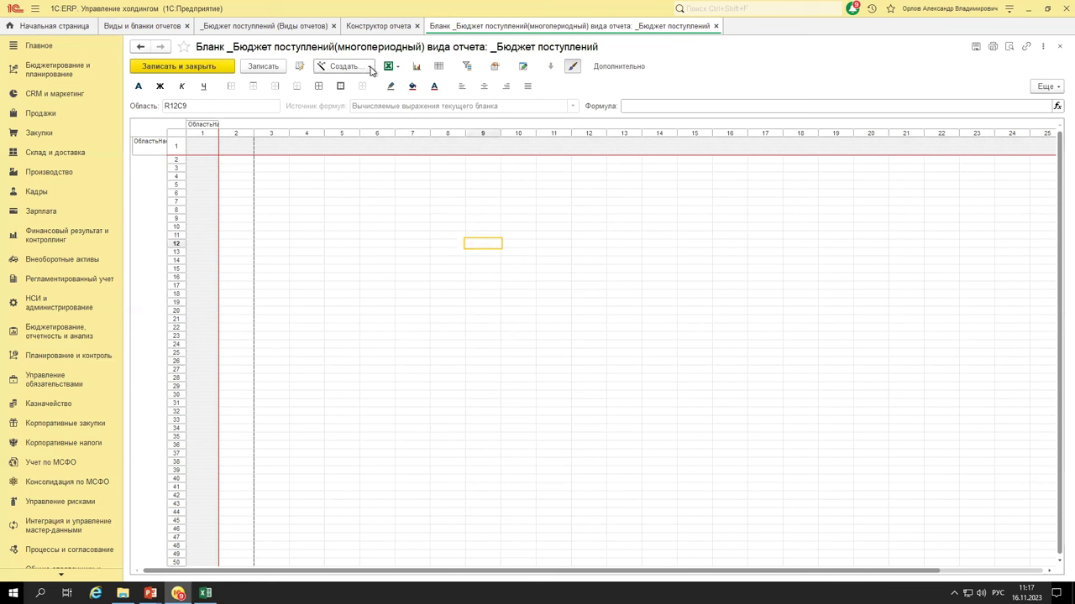
pyautogui.click(370, 69)
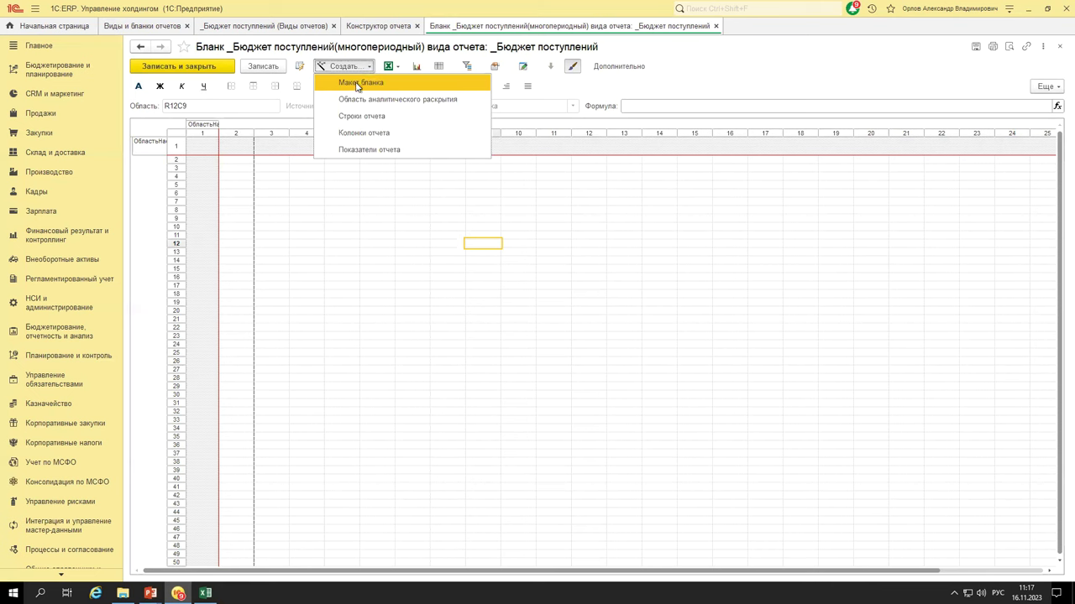
pyautogui.click(383, 85)
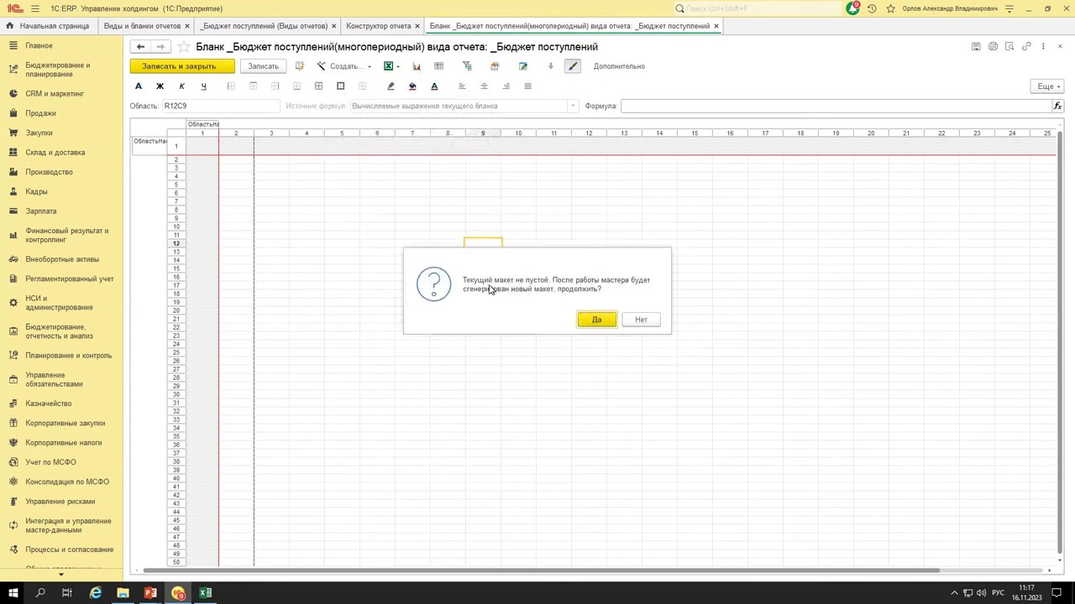
pyautogui.click(593, 321)
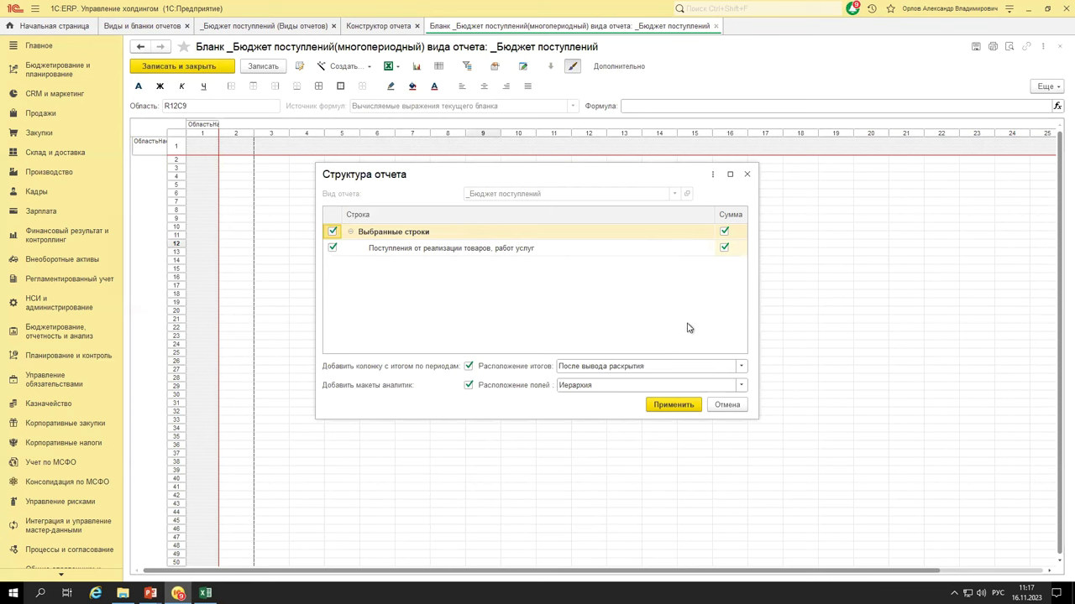
pyautogui.click(647, 255)
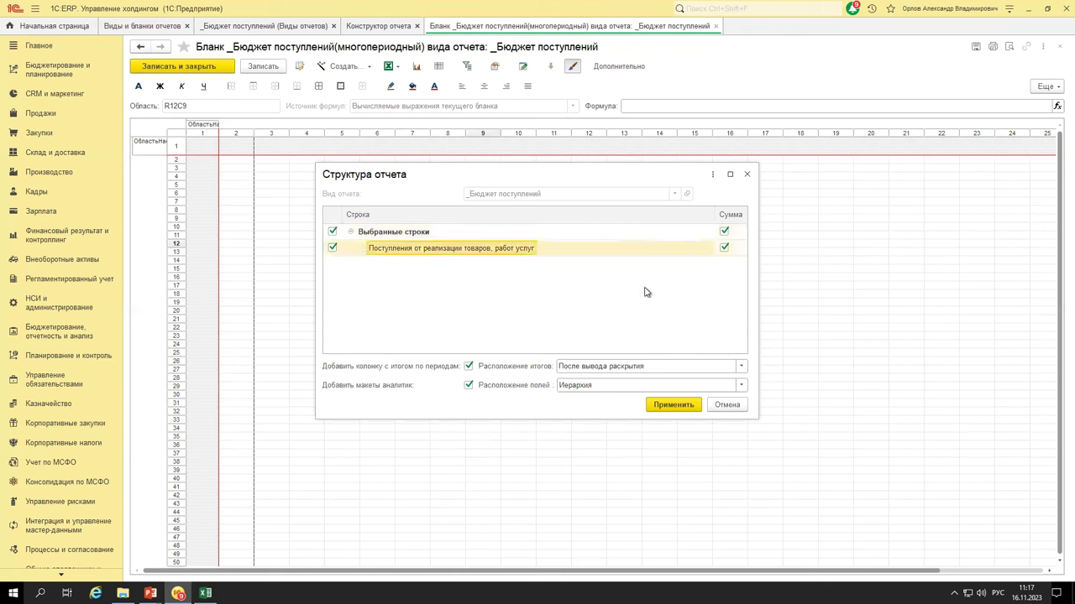
pyautogui.click(724, 232)
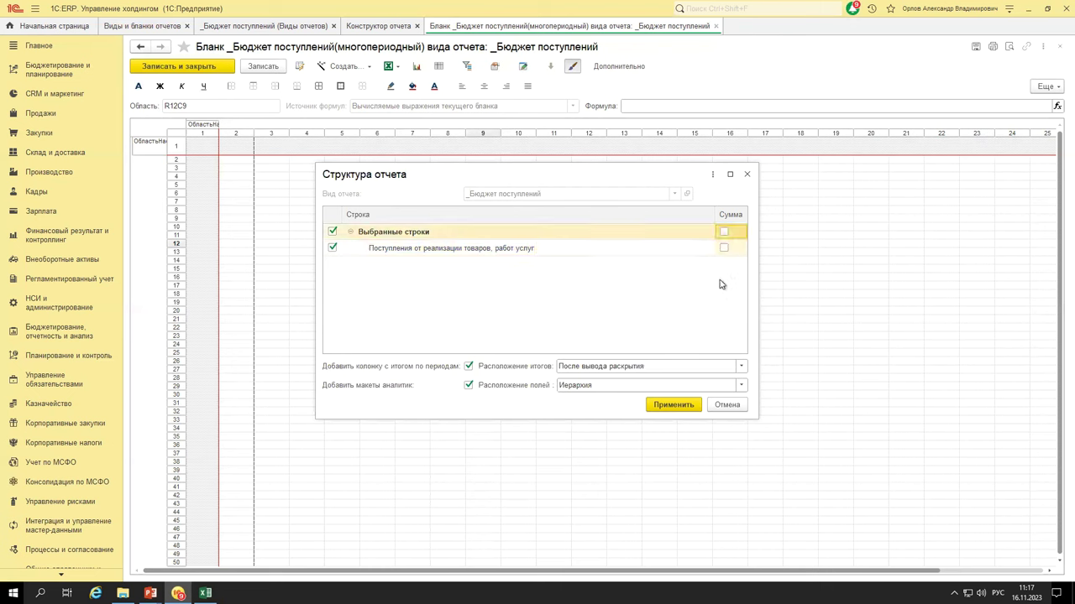
pyautogui.click(725, 233)
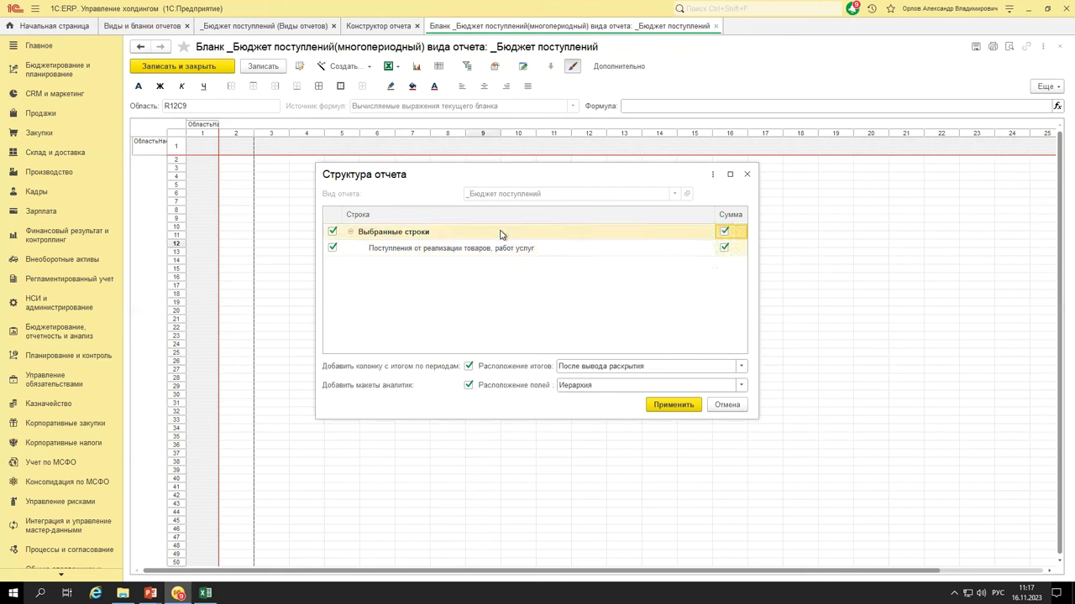
pyautogui.click(333, 249)
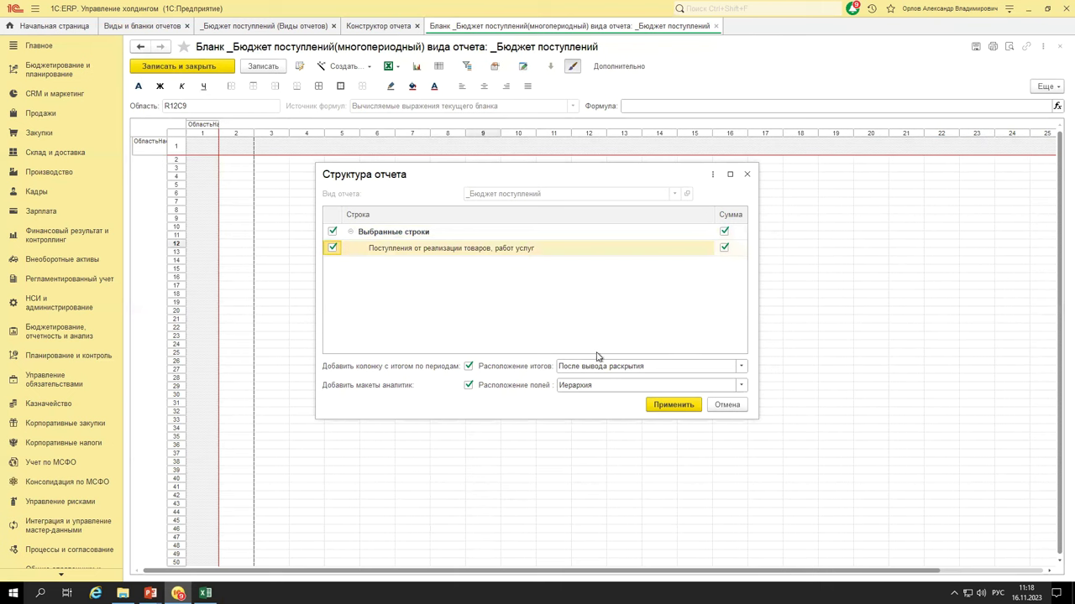
pyautogui.click(673, 406)
# - Examine the generated layout's income row, the [Контрагенты] breakdown row, and the [ПериодОтчета] and ИТОГО columns
pyautogui.click(408, 241)
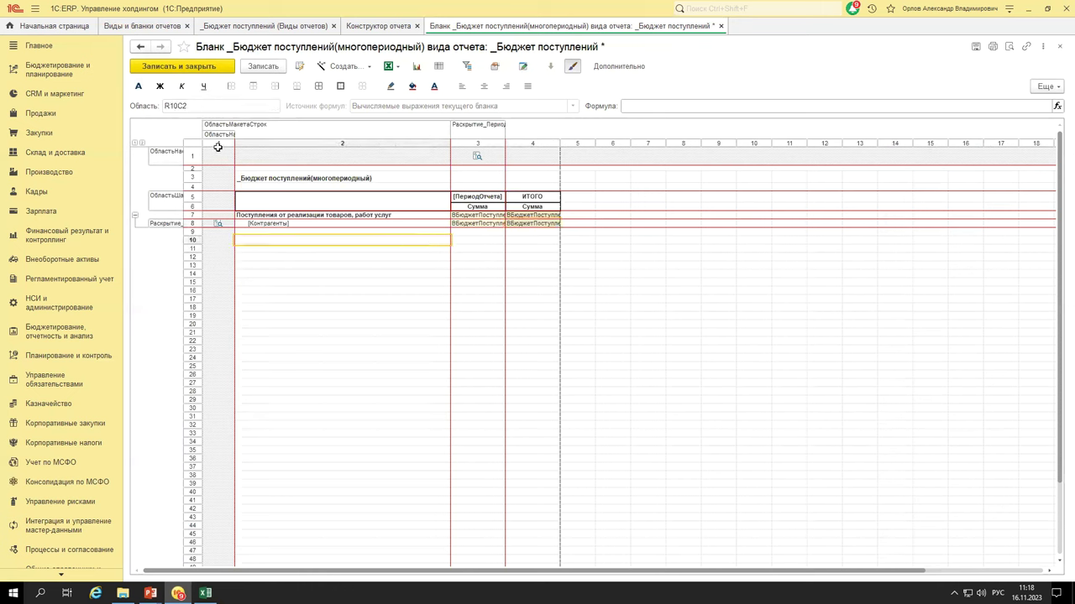
pyautogui.moveTo(214, 153); pyautogui.dragTo(546, 263)
pyautogui.click(400, 240)
pyautogui.click(322, 215)
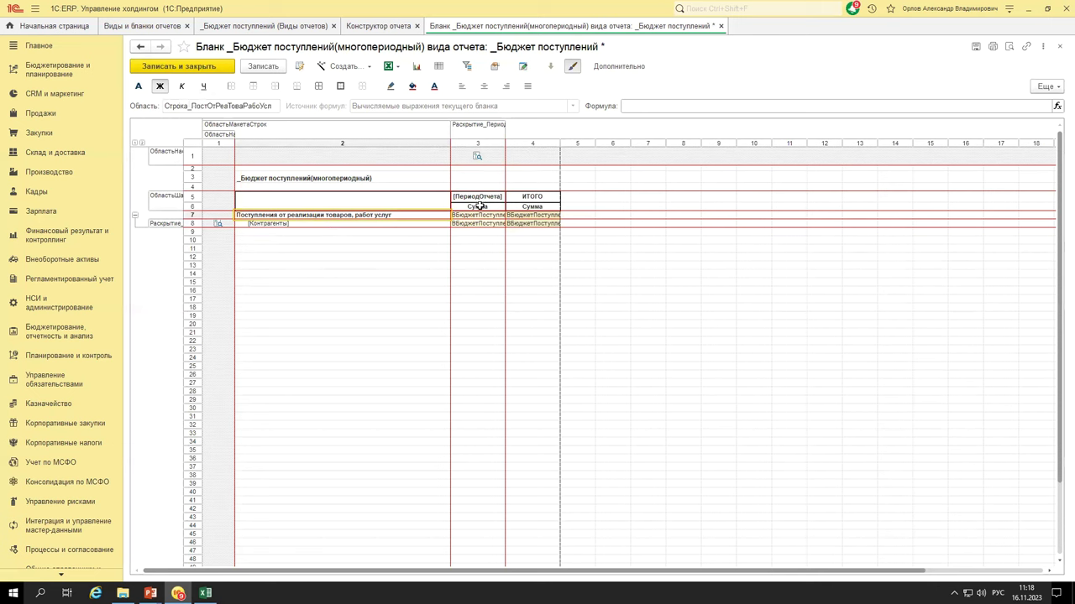
pyautogui.moveTo(478, 206); pyautogui.dragTo(476, 222)
pyautogui.moveTo(529, 195); pyautogui.dragTo(532, 220)
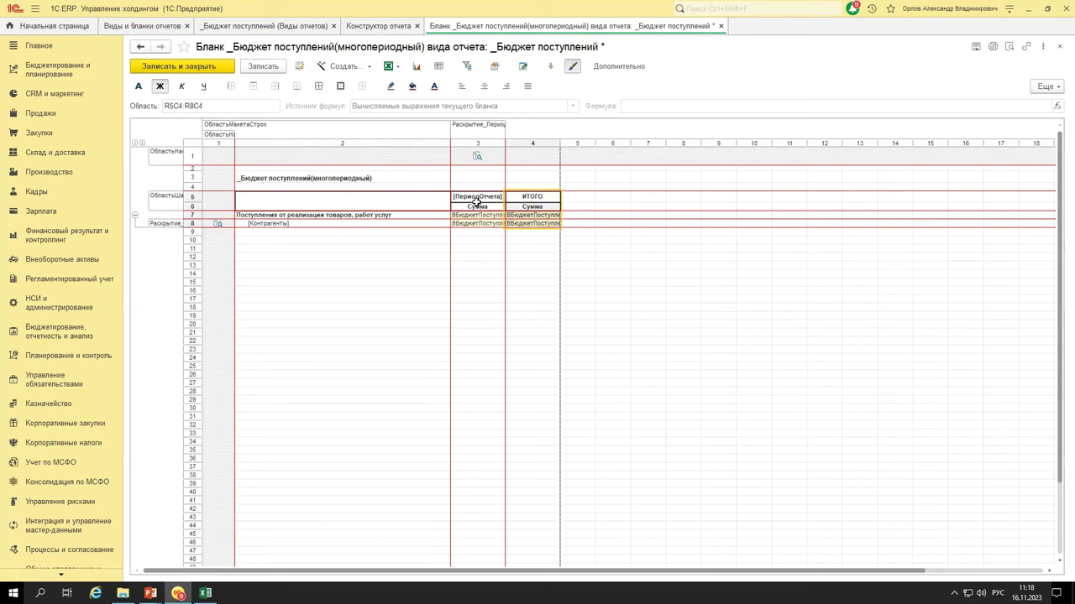
pyautogui.moveTo(476, 196); pyautogui.dragTo(478, 221)
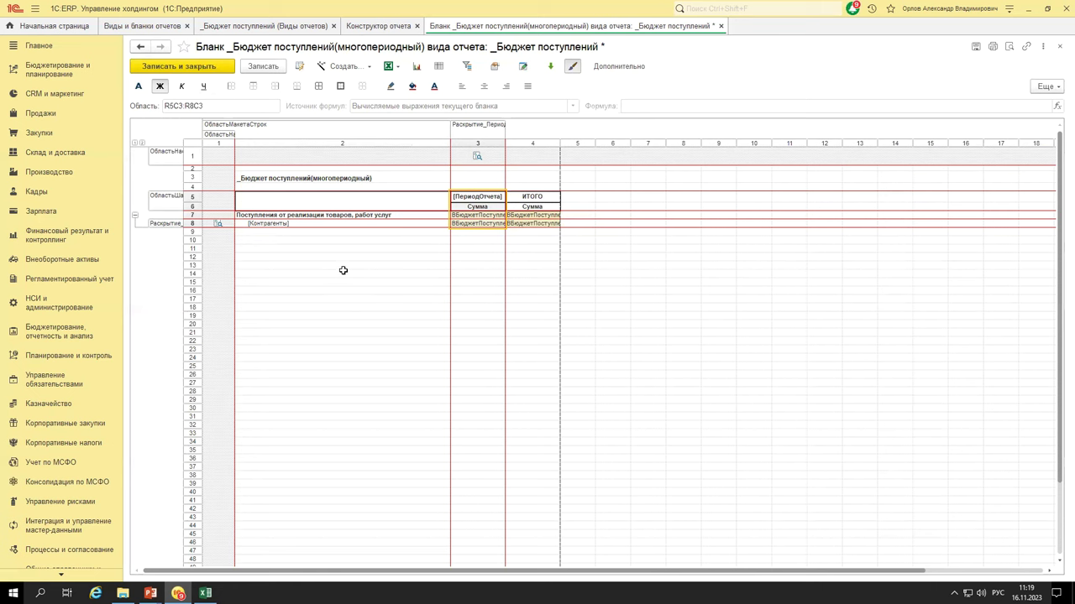
pyautogui.click(317, 222)
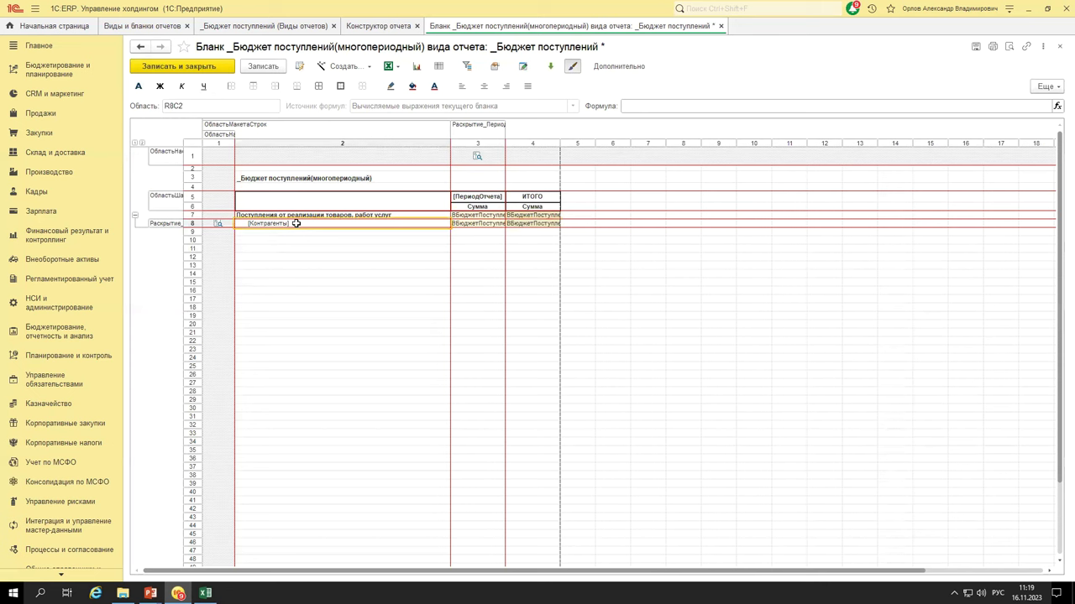
pyautogui.moveTo(300, 220); pyautogui.dragTo(550, 223)
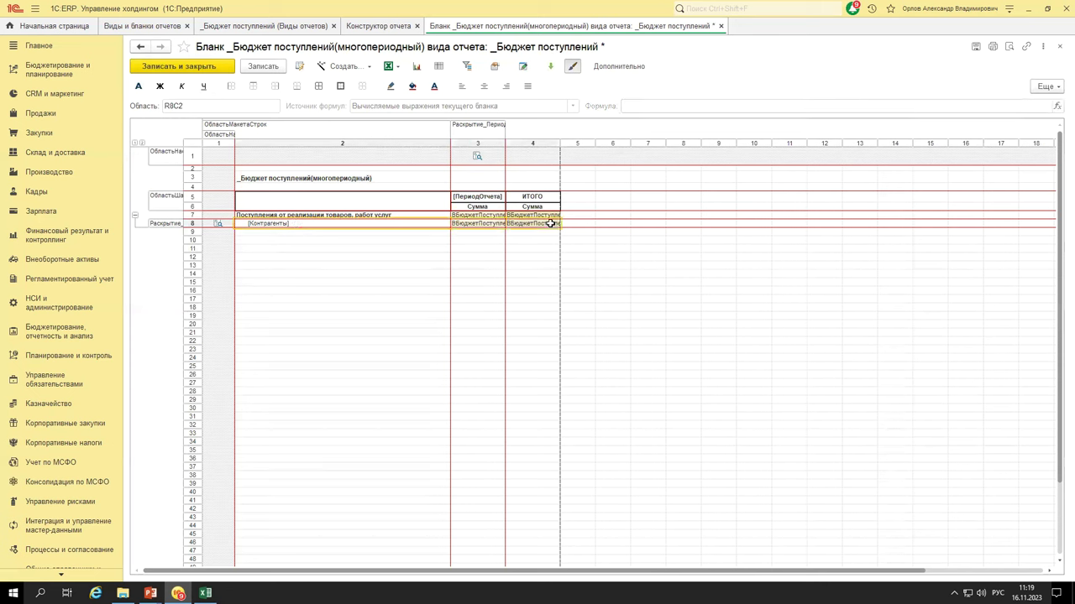
pyautogui.click(369, 248)
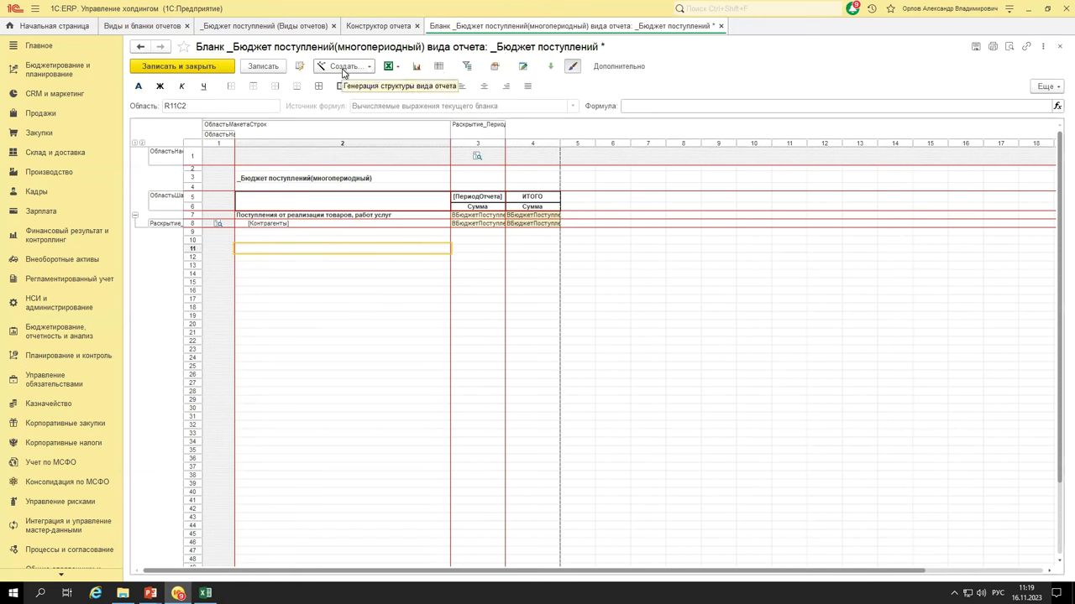
# - Regenerate the blank's layout with the same default report structure settings, then save and close the blank
pyautogui.click(597, 320)
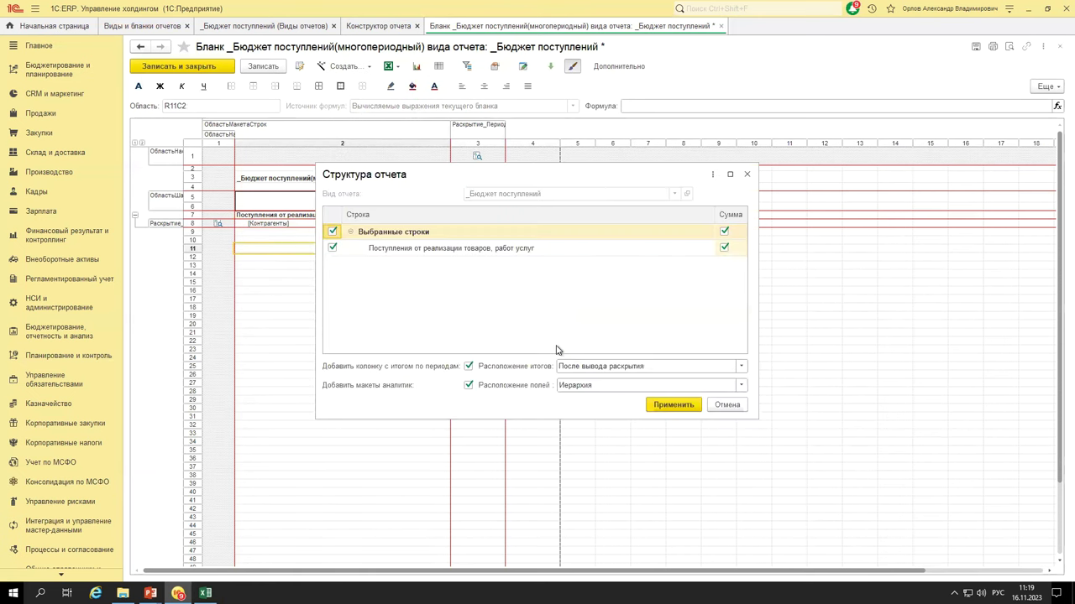
pyautogui.click(674, 405)
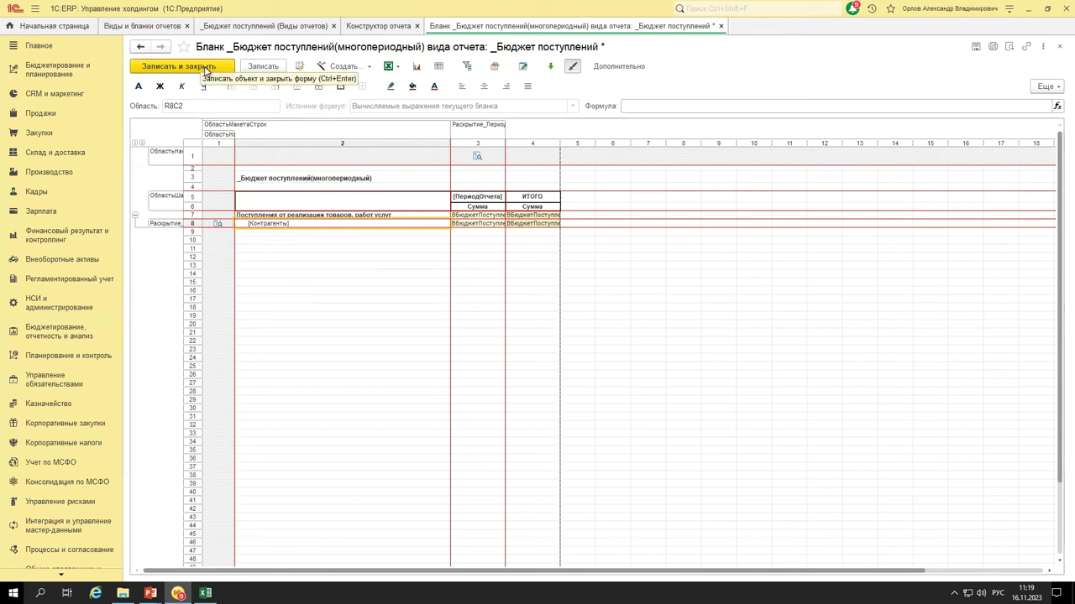
pyautogui.click(179, 67)
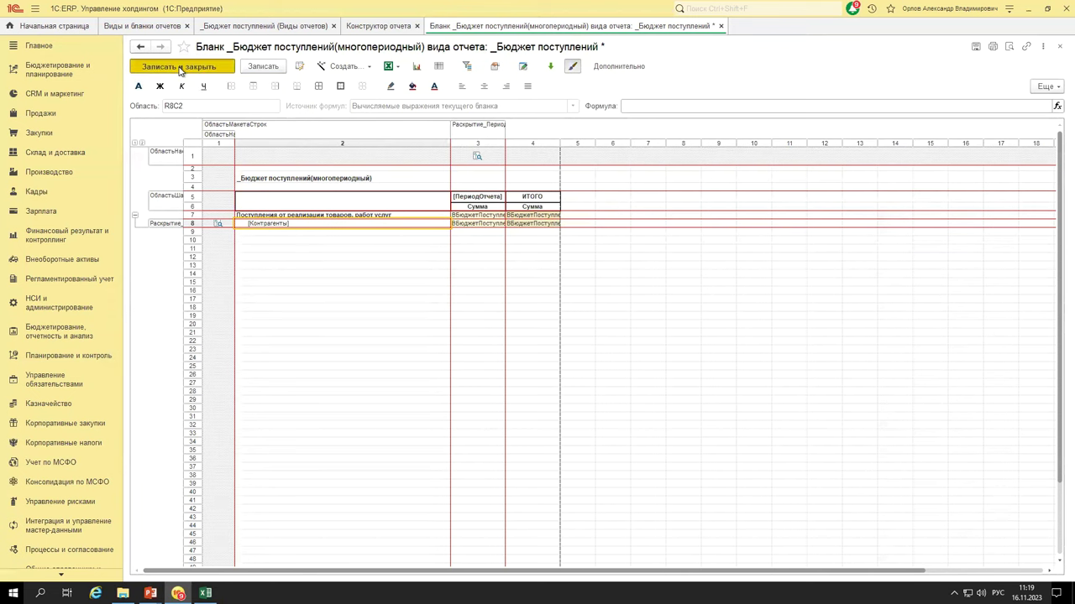
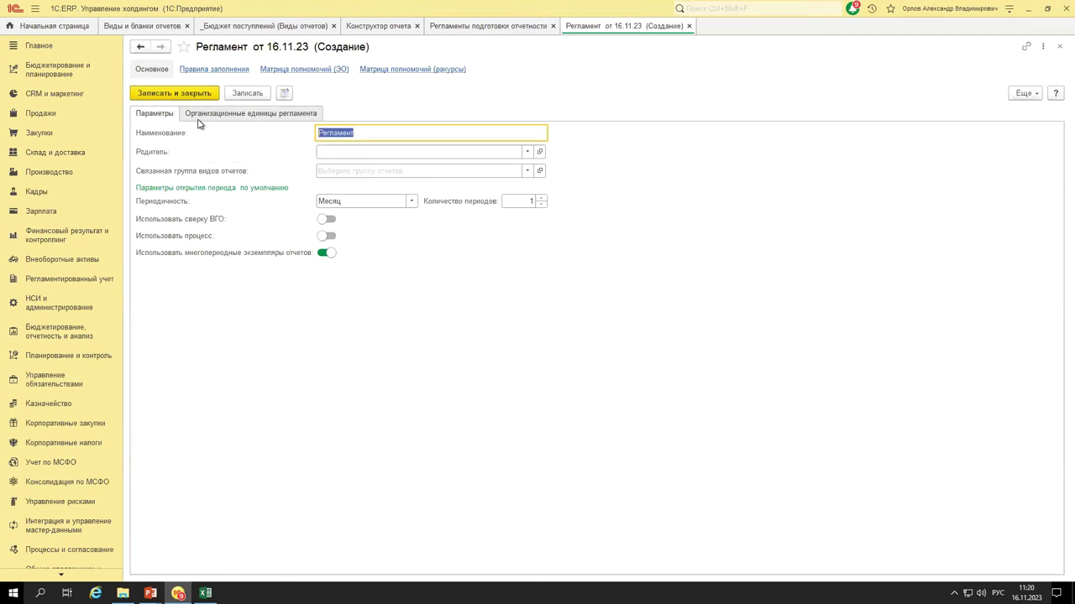
# - Name the new reporting regulation _Регламент БДДС 20231116 and check the list of existing regulations
pyautogui.click(403, 135)
pyautogui.write('БДДС 20231116')
pyautogui.press('Home')
pyautogui.write('_')
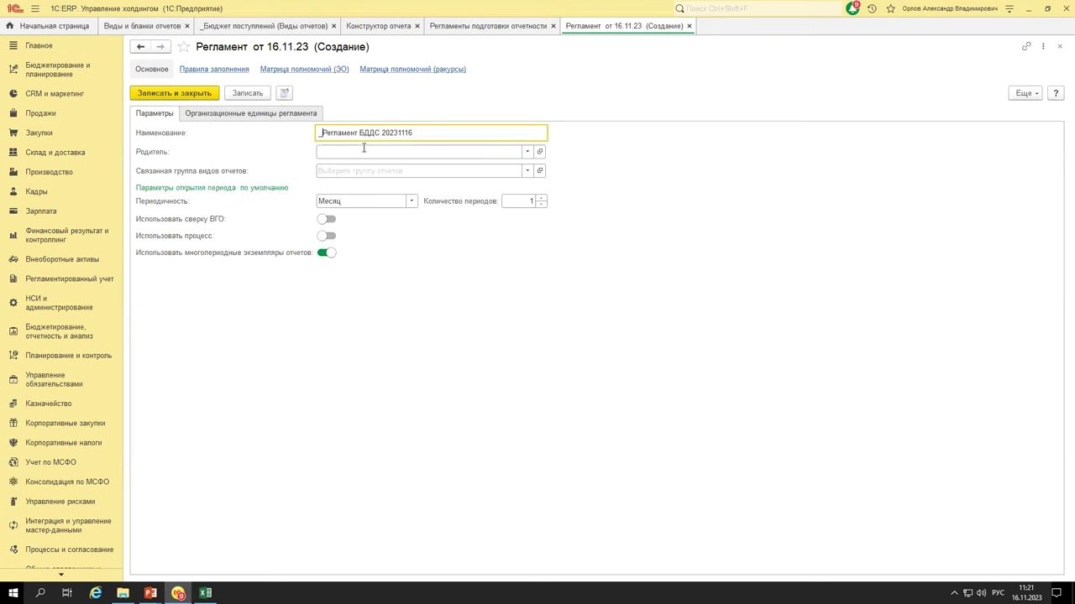
pyautogui.click(480, 27)
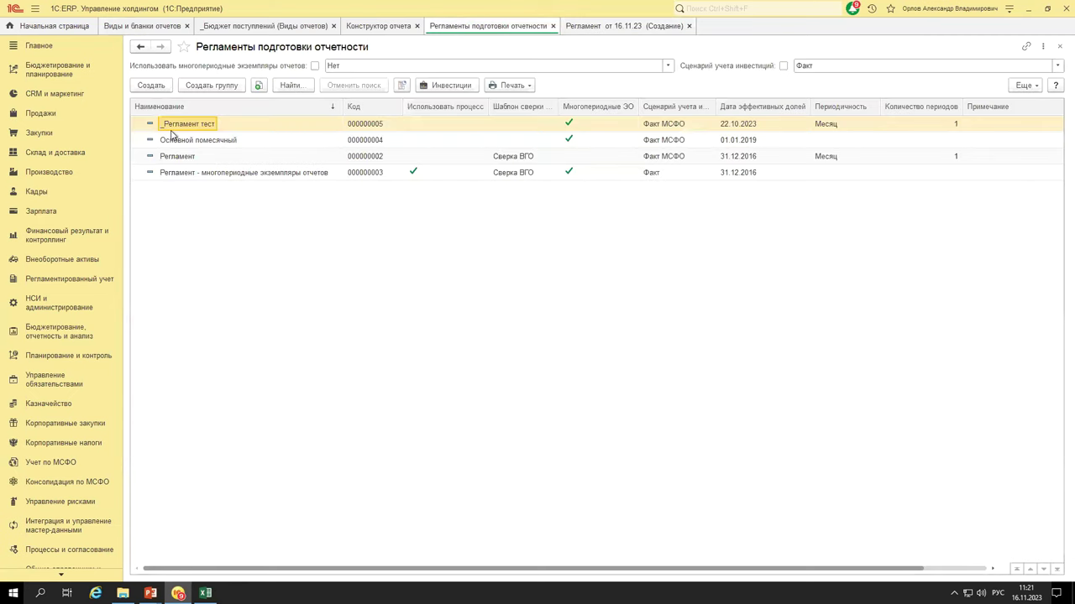
pyautogui.click(621, 26)
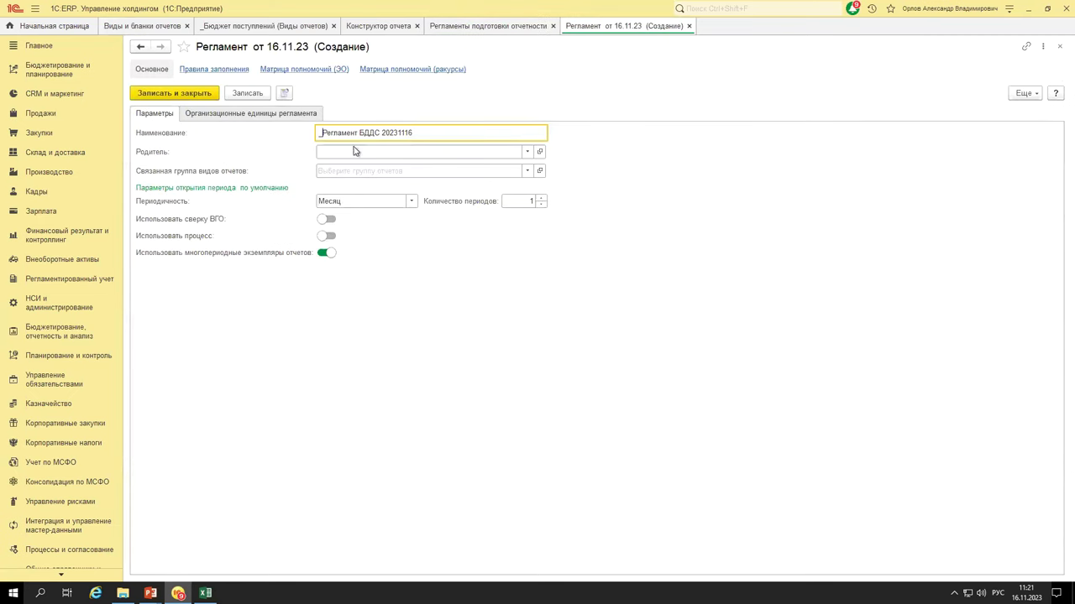
# - Examine the regulation's organizational units, expanding ГРУППА КОМПАНИЙ and its transport subdivisions, Мебельный холдинг, ПРОЧИЕ and НОВЫЕ
pyautogui.click(223, 116)
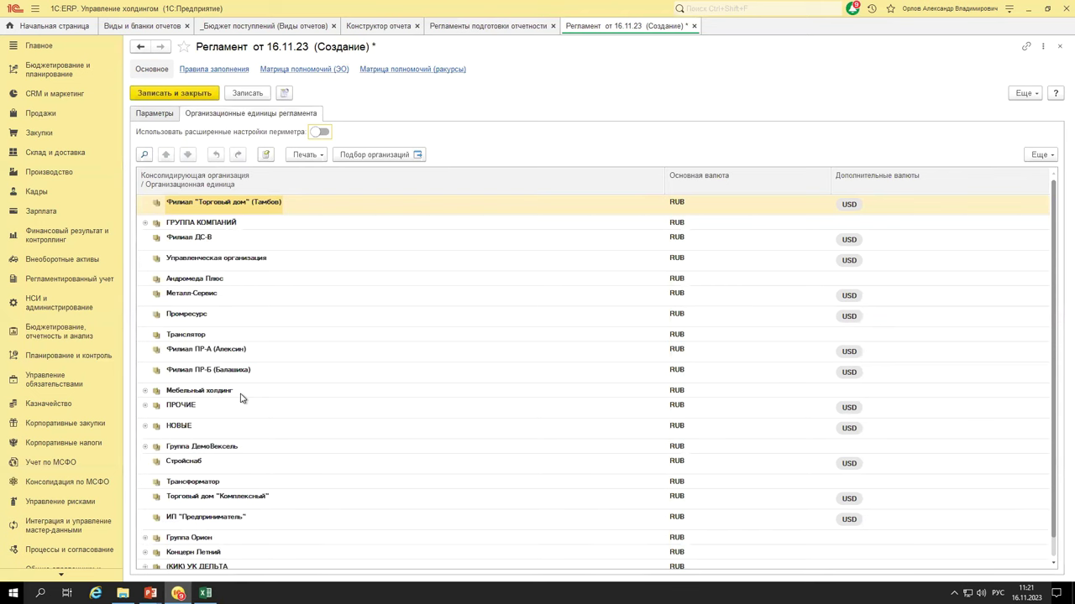
pyautogui.scroll(-1, 278, 439)
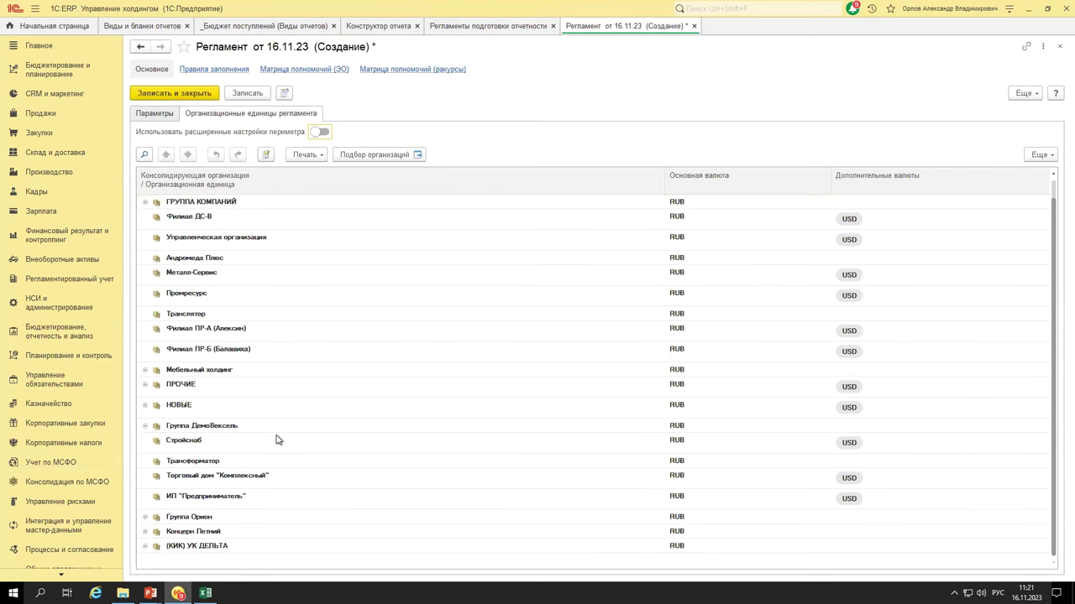
pyautogui.scroll(1, 273, 470)
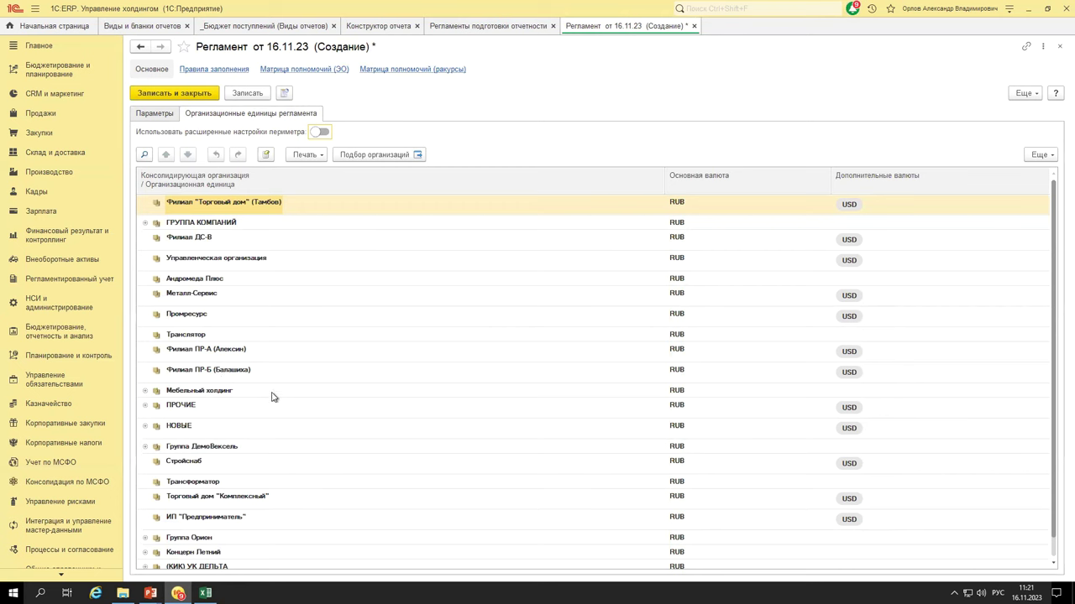
pyautogui.click(144, 223)
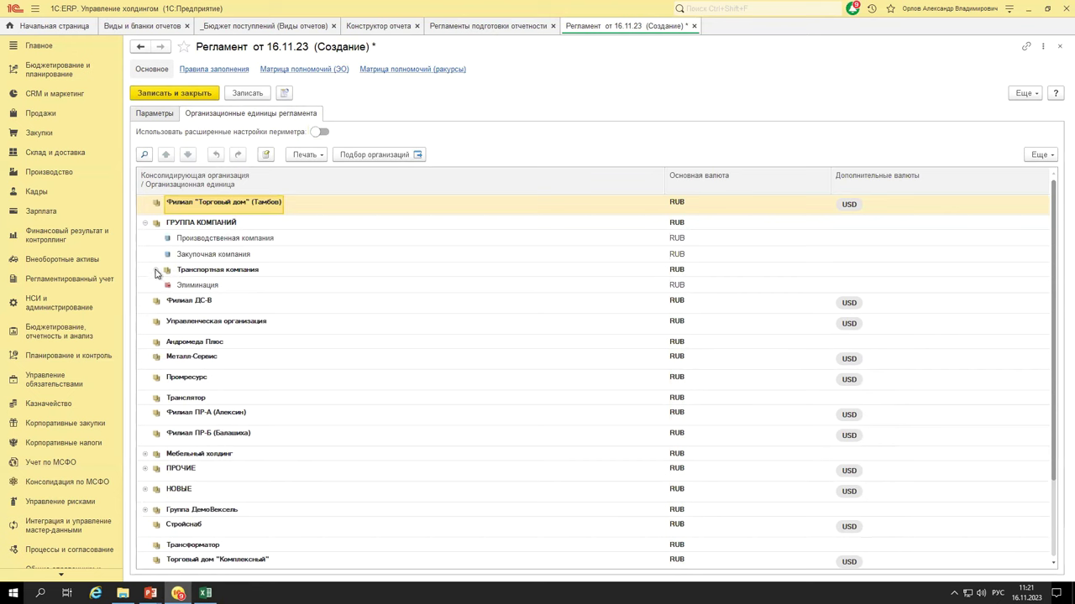
pyautogui.click(155, 272)
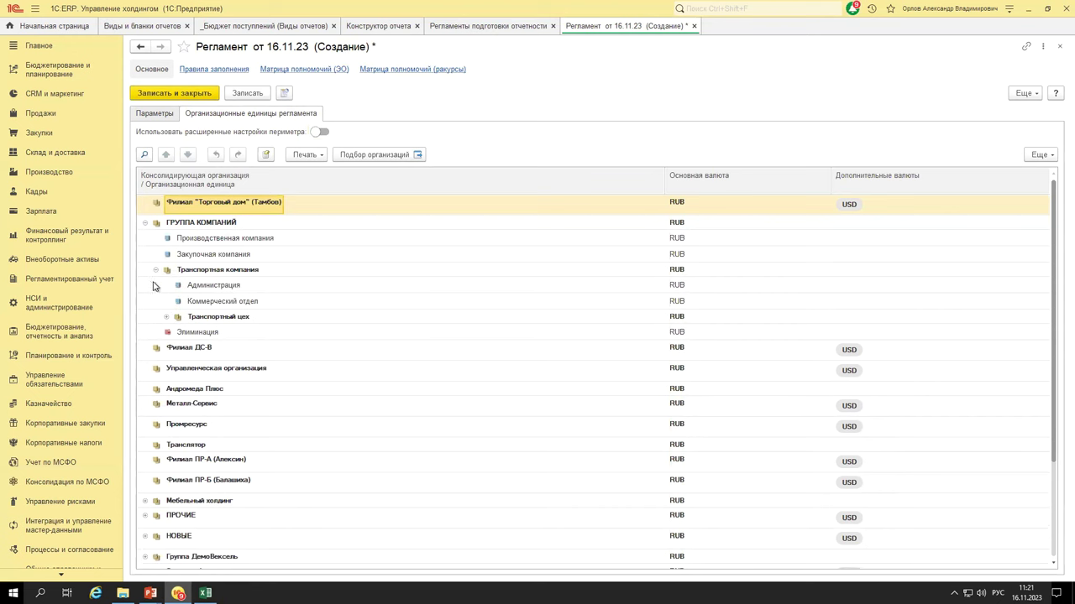
pyautogui.click(167, 318)
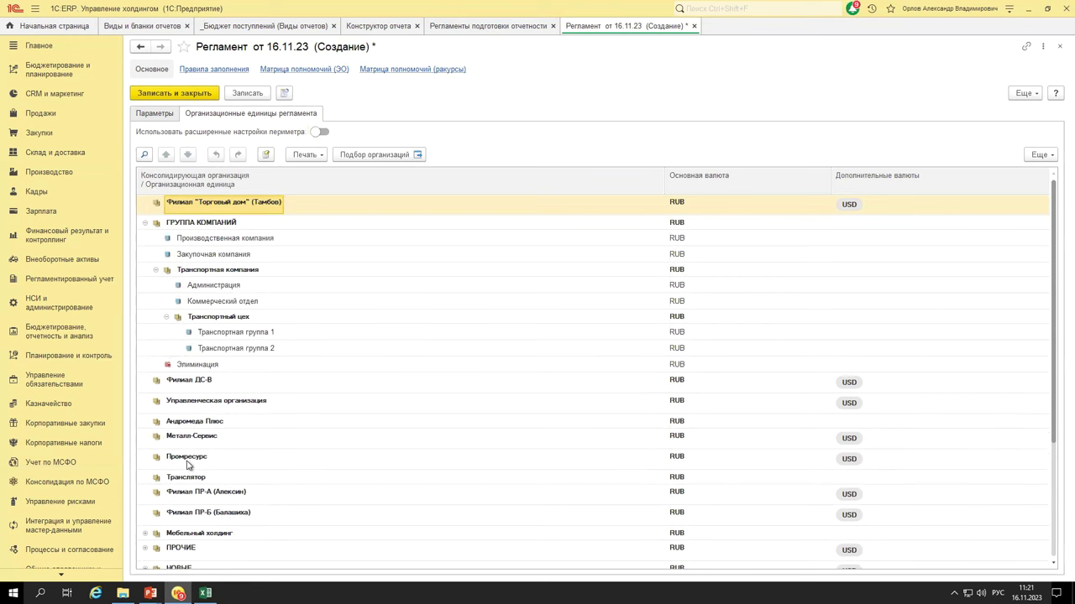
pyautogui.scroll(-3, 308, 521)
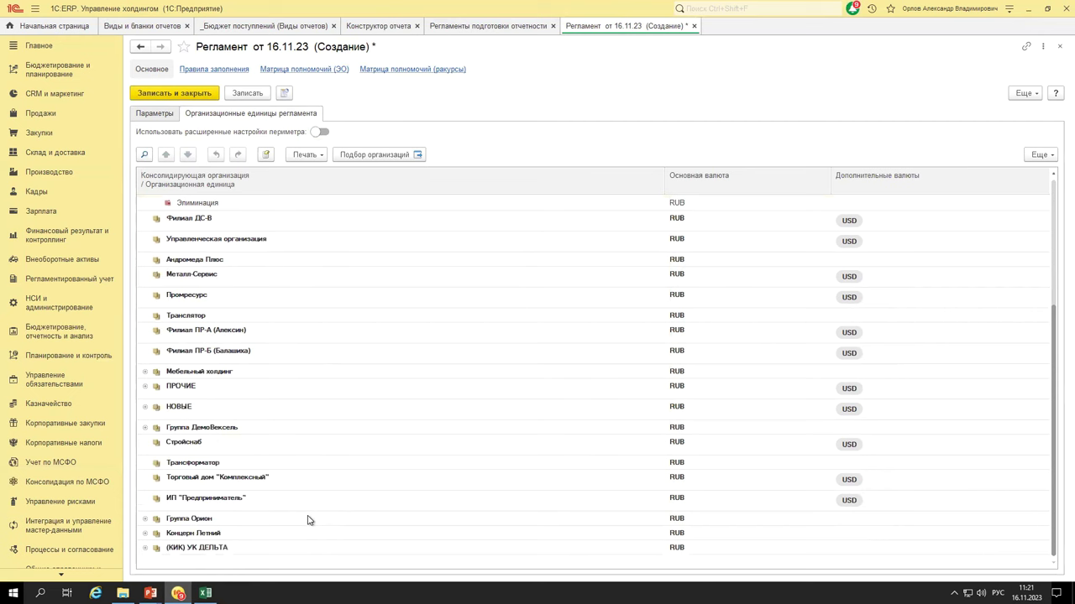
pyautogui.click(145, 407)
pyautogui.click(145, 386)
pyautogui.click(146, 373)
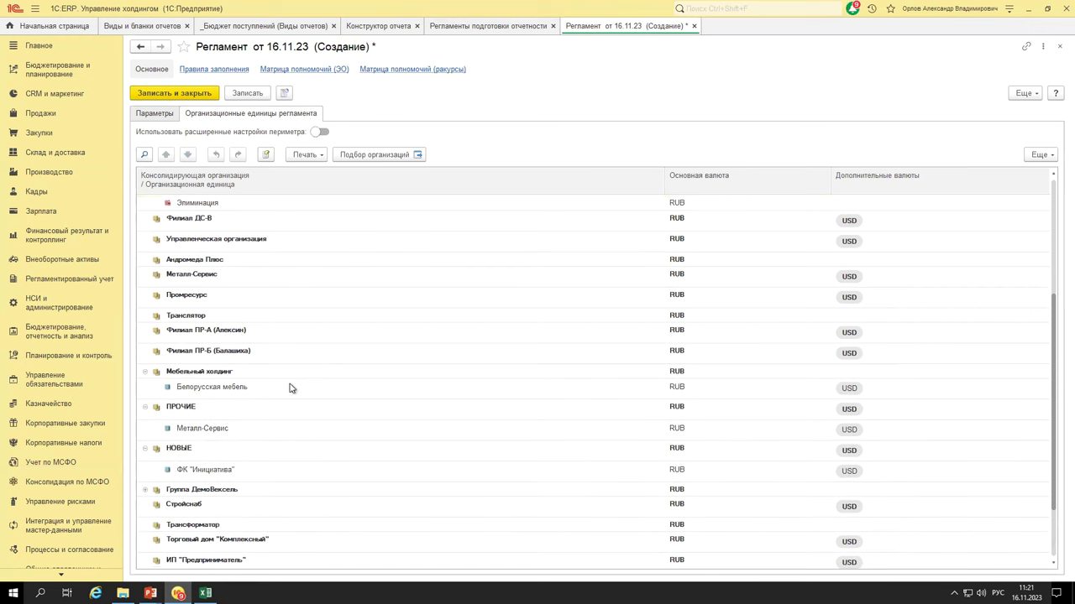
# - Remove (КИК) УК ДЕЛЬТА from the regulation's organizational units
pyautogui.scroll(-2, 252, 461)
pyautogui.click(218, 557)
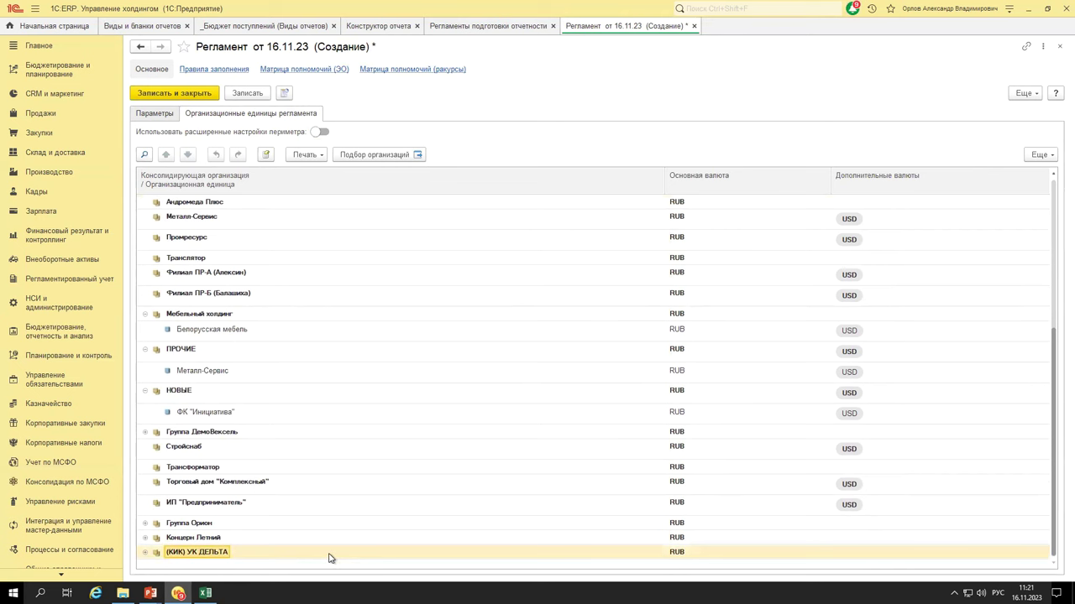
pyautogui.press('Delete')
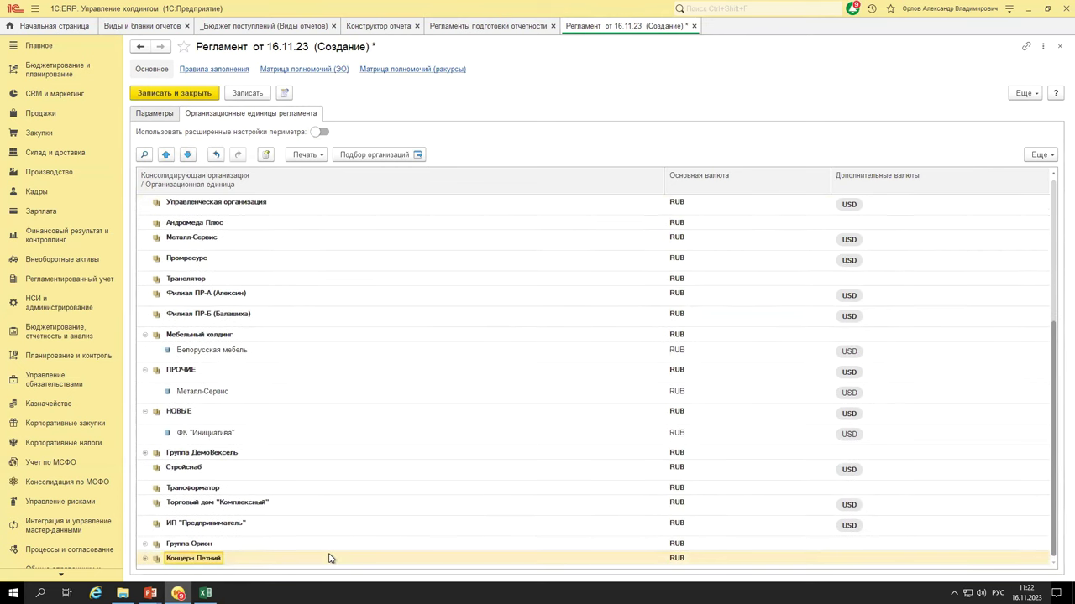
# - Collapse ГРУППА КОМПАНИЙ and remove every organizational unit from Филиал ДС-В through Концерн Летний from the regulation
pyautogui.scroll(5, 330, 559)
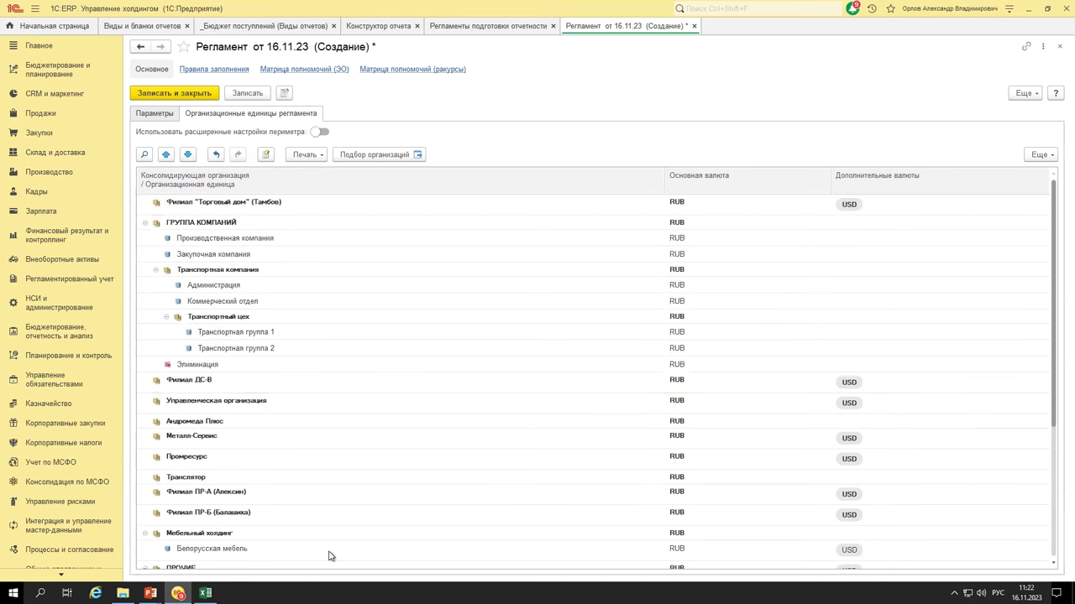
pyautogui.click(145, 223)
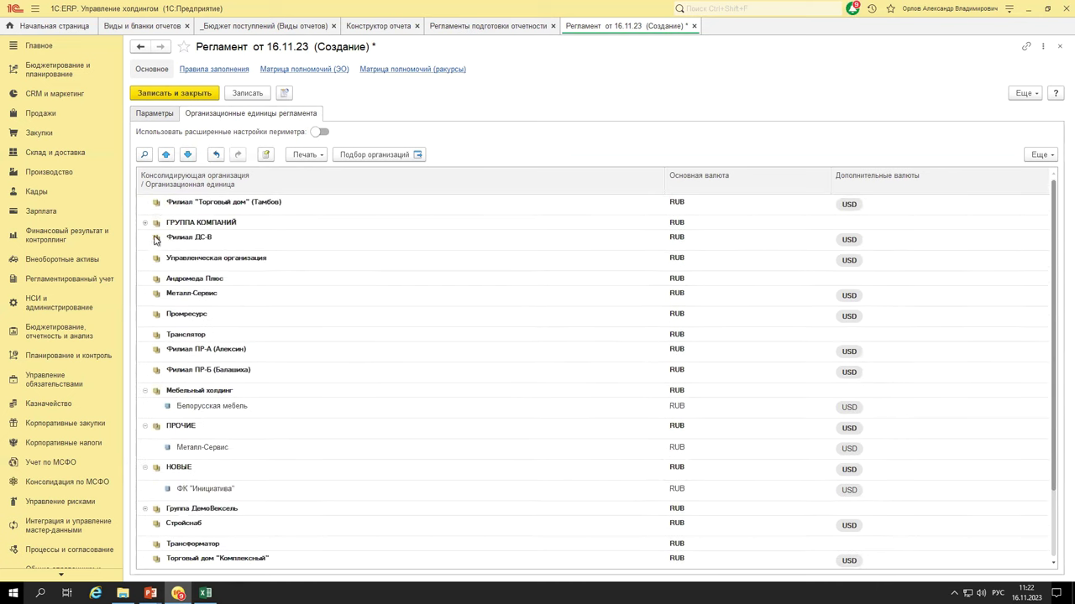
pyautogui.click(180, 245)
pyautogui.scroll(-3, 348, 547)
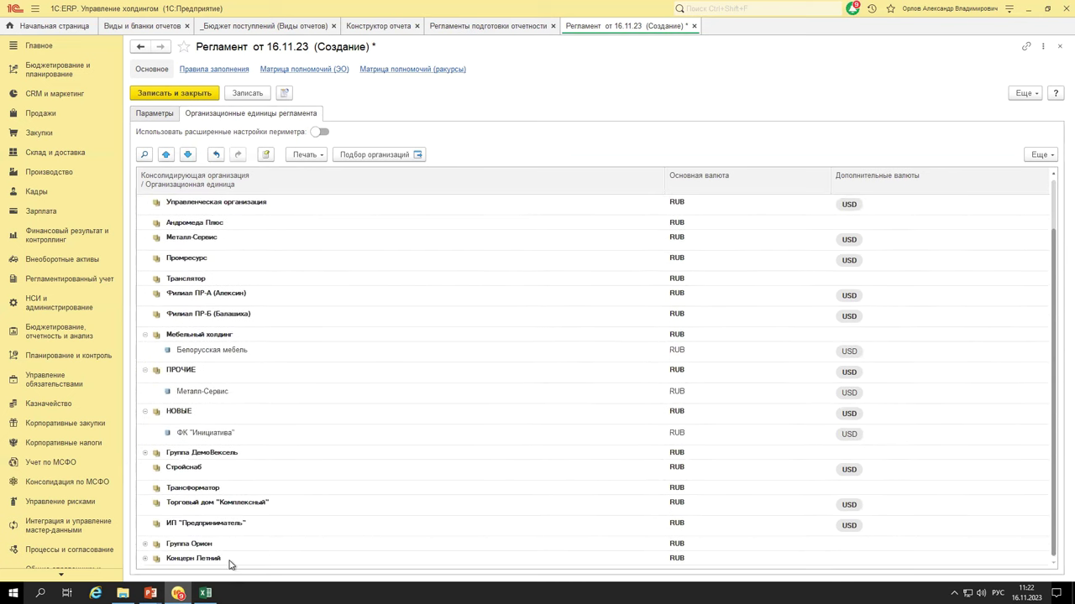
pyautogui.keyDown('shift'); pyautogui.click(231, 561); pyautogui.keyUp('shift')
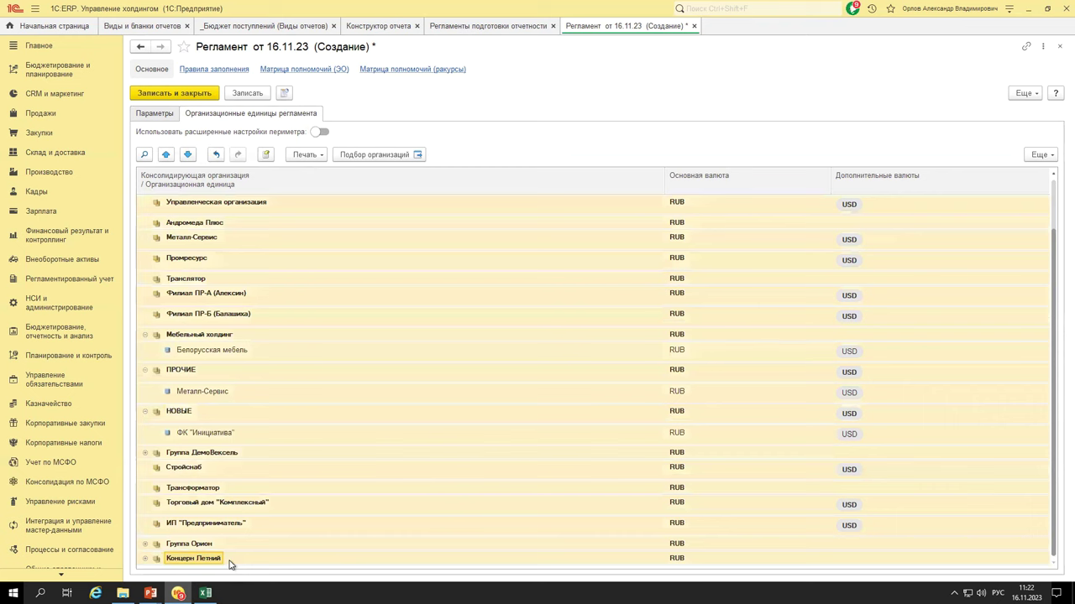
pyautogui.press('Delete')
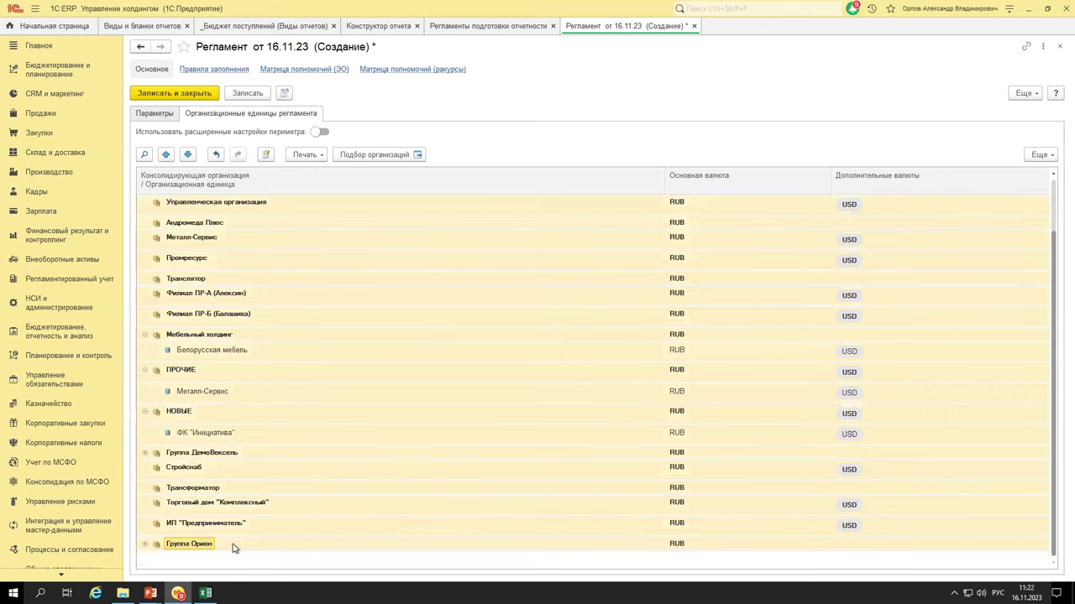
pyautogui.press('Delete')
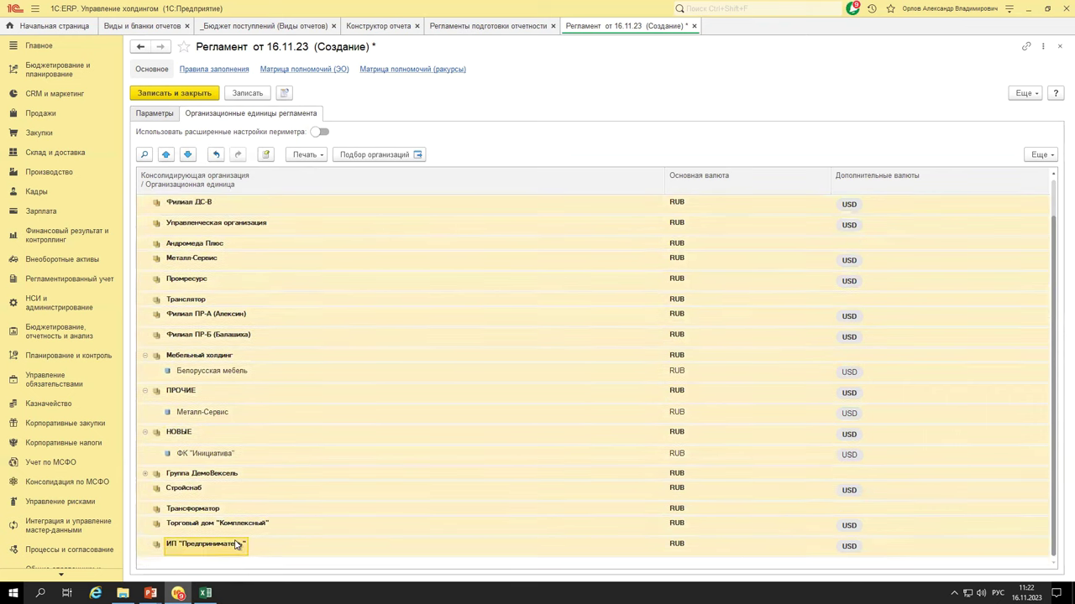
pyautogui.press('Delete')
pyautogui.press('Delete')
pyautogui.press('Delete')
pyautogui.press('Delete')
pyautogui.press('Delete')
pyautogui.press('Delete')
pyautogui.press('Delete')
pyautogui.press('Delete')
pyautogui.press('Delete')
pyautogui.press('Delete')
pyautogui.press('Delete')
pyautogui.press('Delete')
pyautogui.press('Delete')
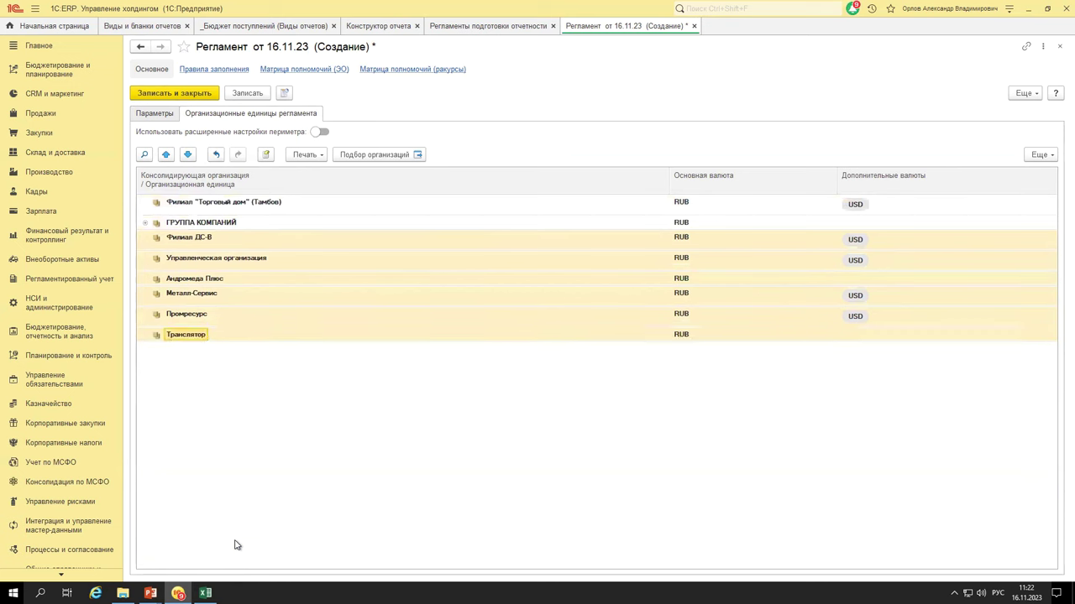
pyautogui.press('Delete')
pyautogui.press('Delete')
pyautogui.press('Delete')
pyautogui.press('Delete')
pyautogui.press('Delete')
pyautogui.press('Delete')
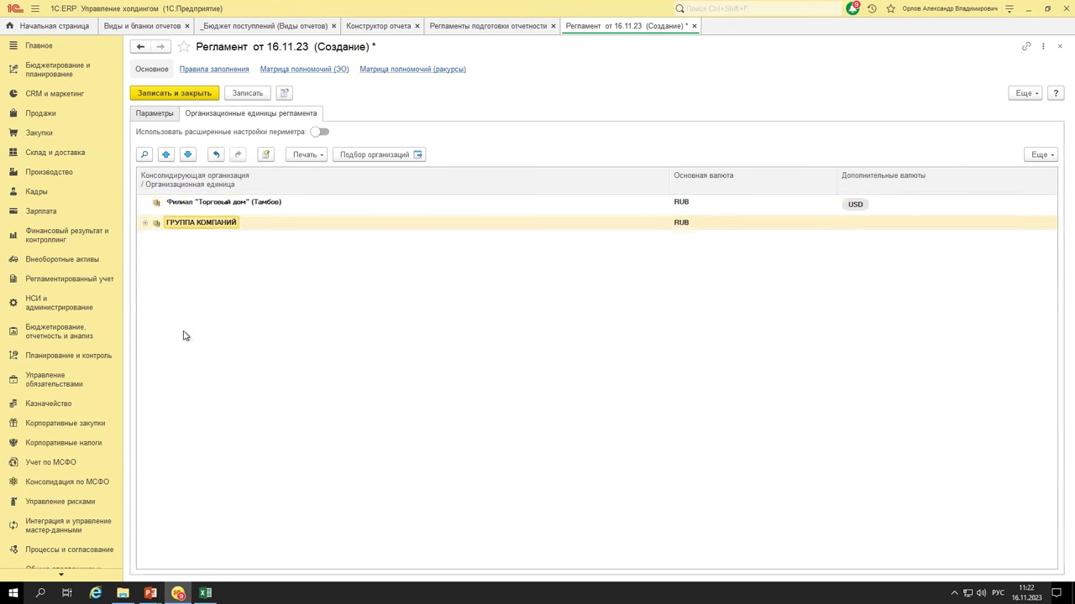
# - Expand ГРУППА КОМПАНИЙ and review the remaining units, including Филиал "Торговый дом" (Тамбов) and Производственная компания
pyautogui.click(145, 223)
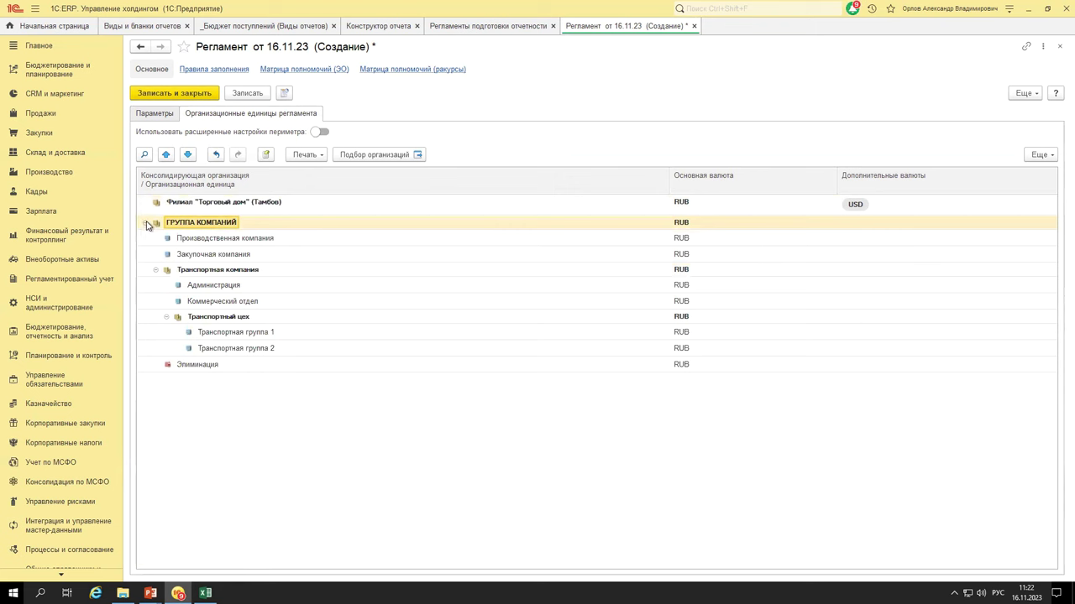
pyautogui.press('Up')
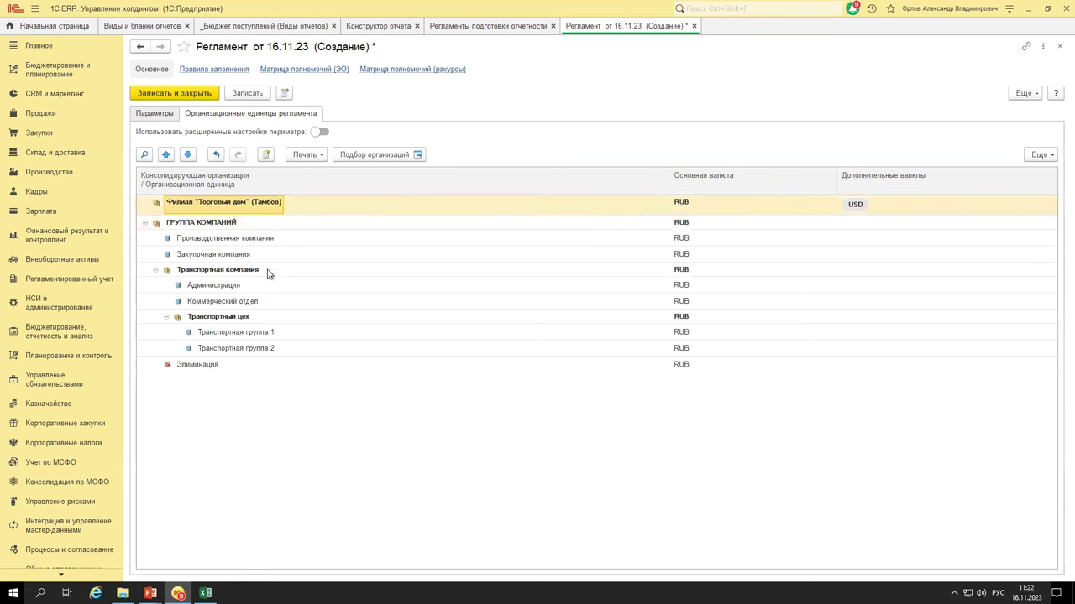
pyautogui.click(267, 243)
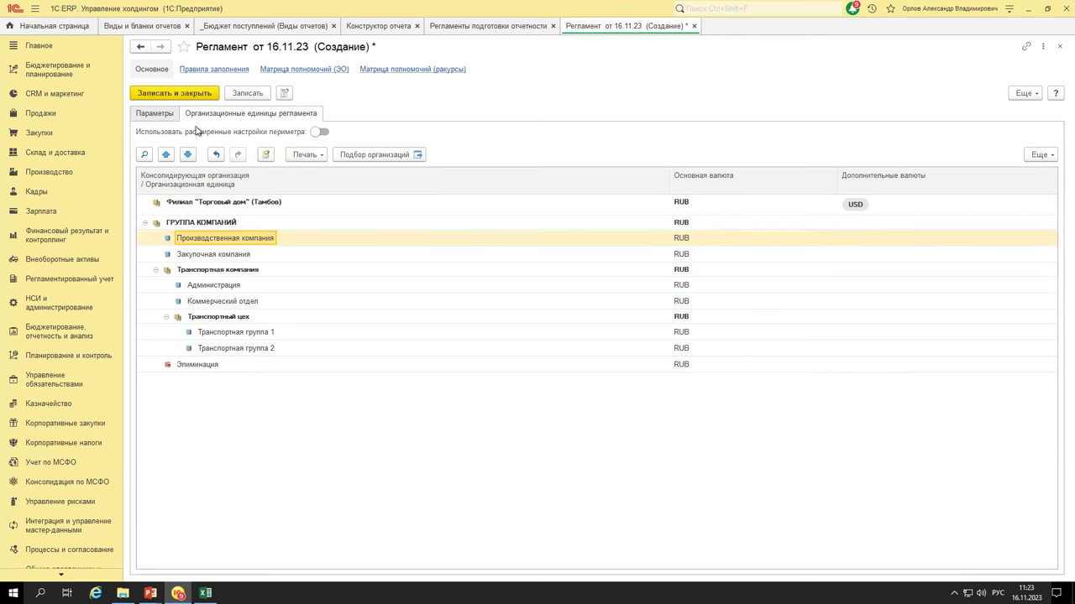
# - Preview the extended perimeter settings by switching them on and off, and check the regulation's general parameters
pyautogui.click(317, 136)
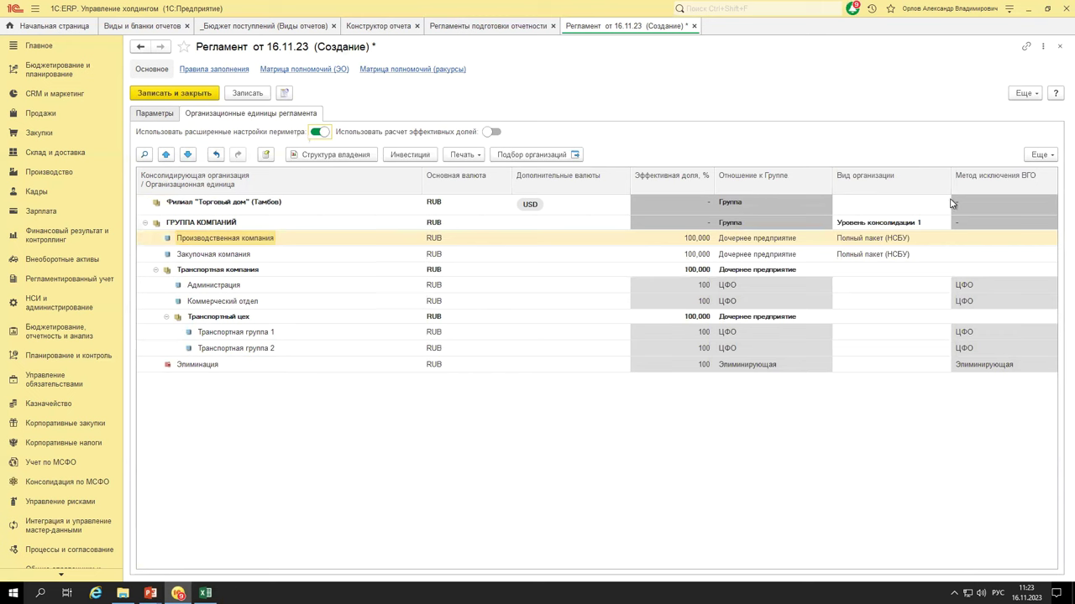
pyautogui.click(320, 133)
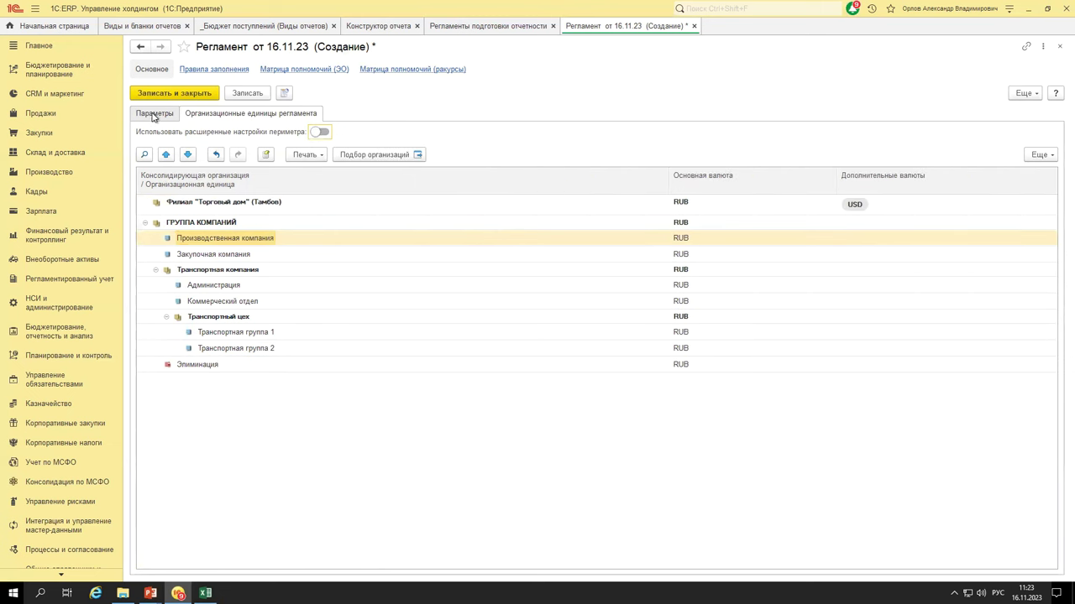
pyautogui.click(154, 114)
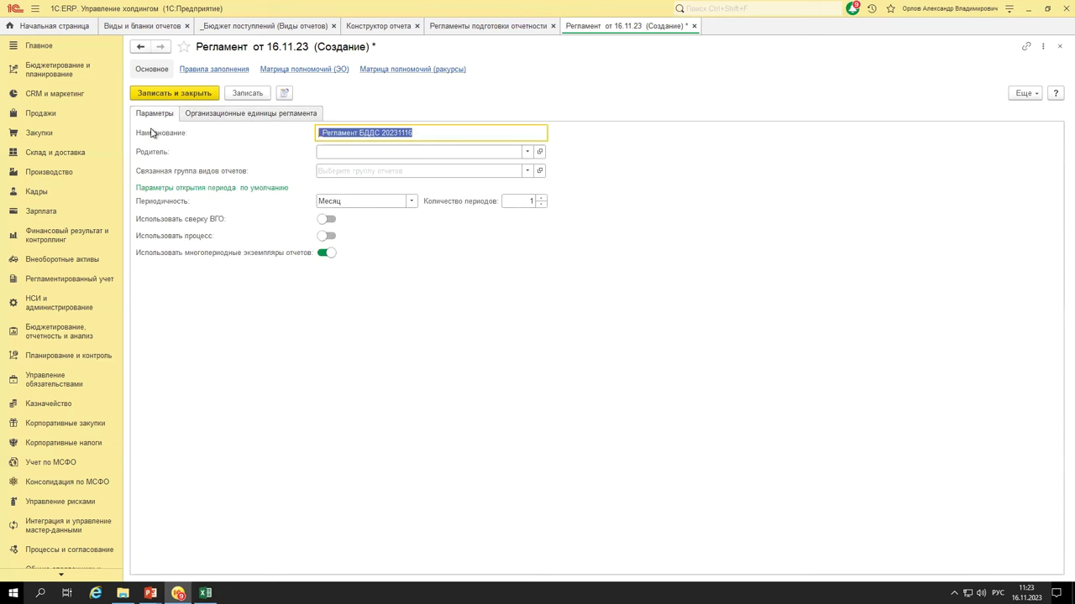
pyautogui.click(285, 114)
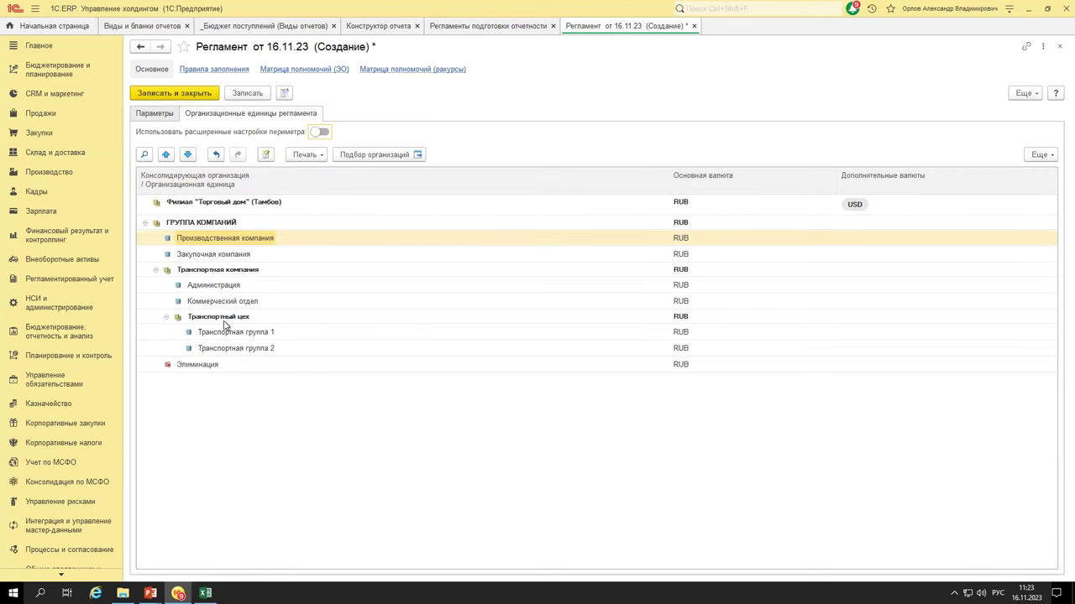
# - Show the organizational units directory beside the regulation's structure for picking organizations
pyautogui.click(213, 241)
pyautogui.click(373, 154)
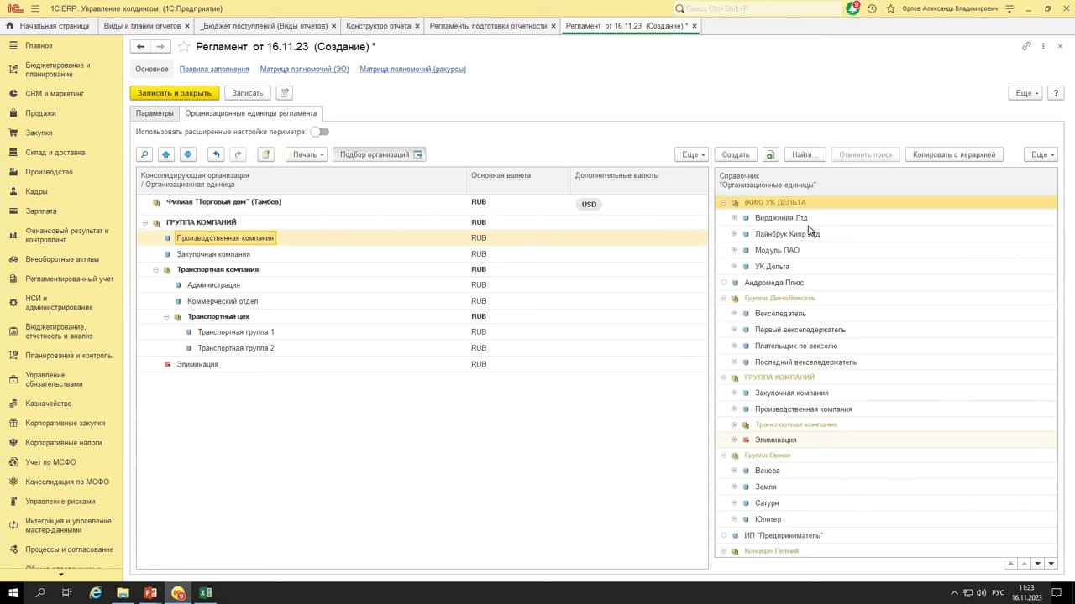
pyautogui.scroll(-5, 809, 244)
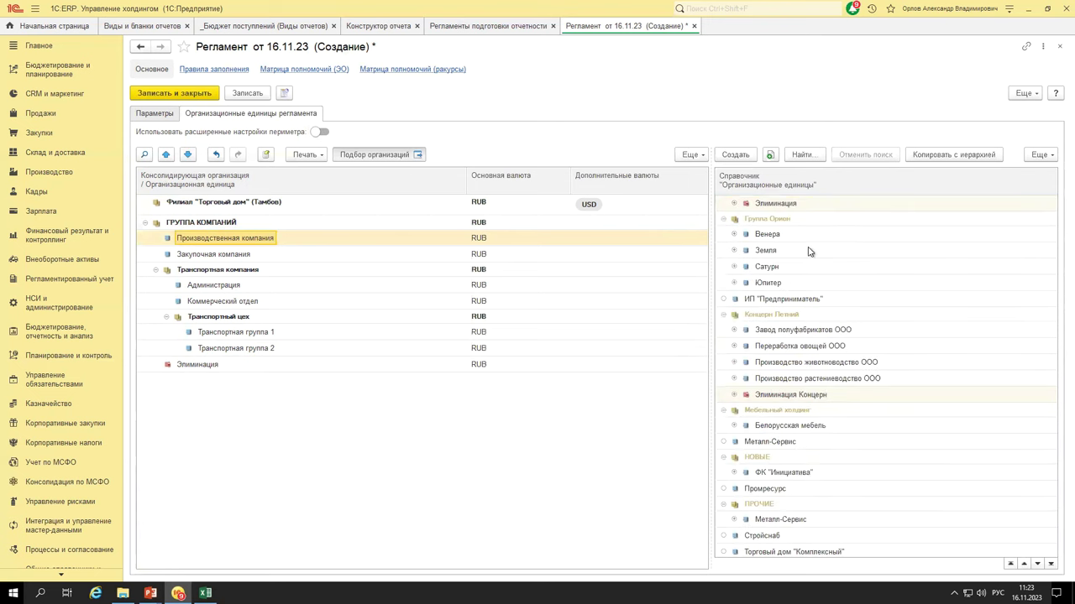
pyautogui.scroll(-3, 811, 396)
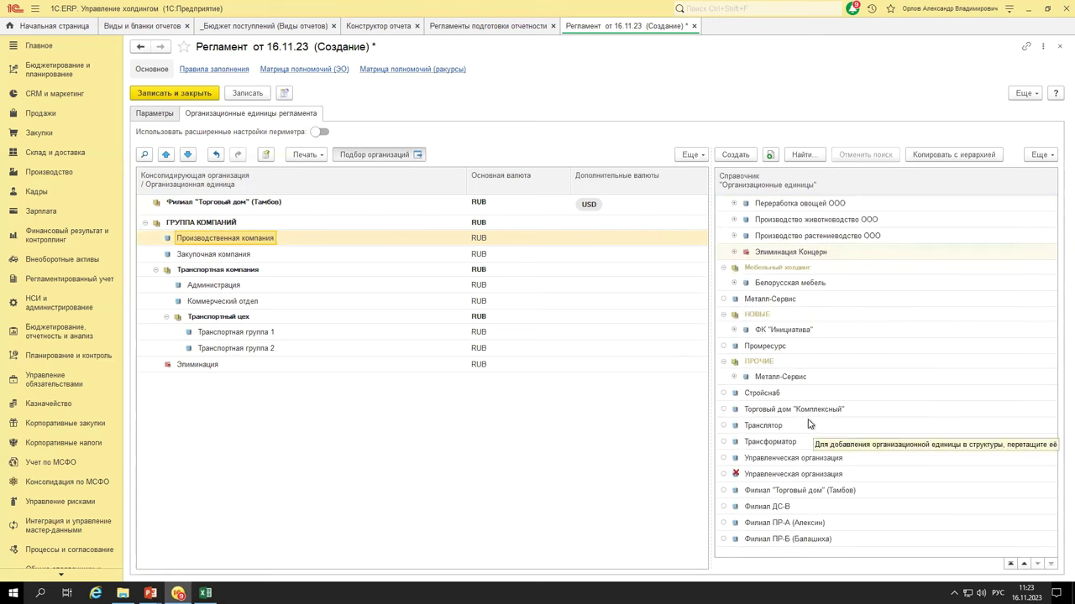
# - Examine the organization card of Металл-Сервис listed under ПРОЧИЕ in the directory, and close it
pyautogui.click(786, 378)
pyautogui.click(785, 377)
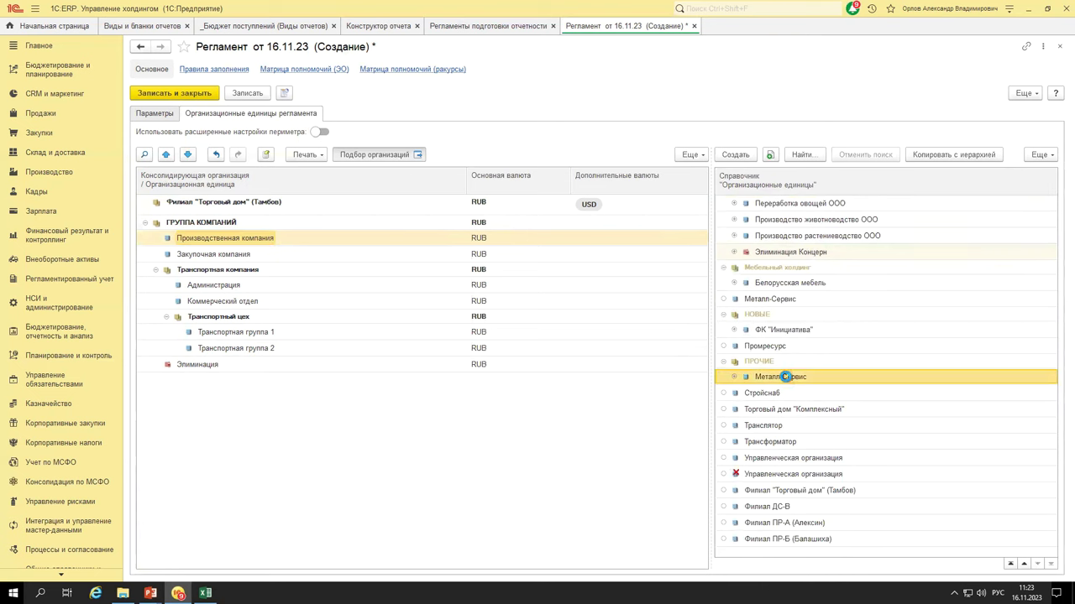
pyautogui.moveTo(785, 377)
pyautogui.mouseDown()
pyautogui.moveTo(781, 361)
pyautogui.moveTo(808, 342)
pyautogui.moveTo(782, 346)
pyautogui.moveTo(804, 345)
pyautogui.mouseUp()
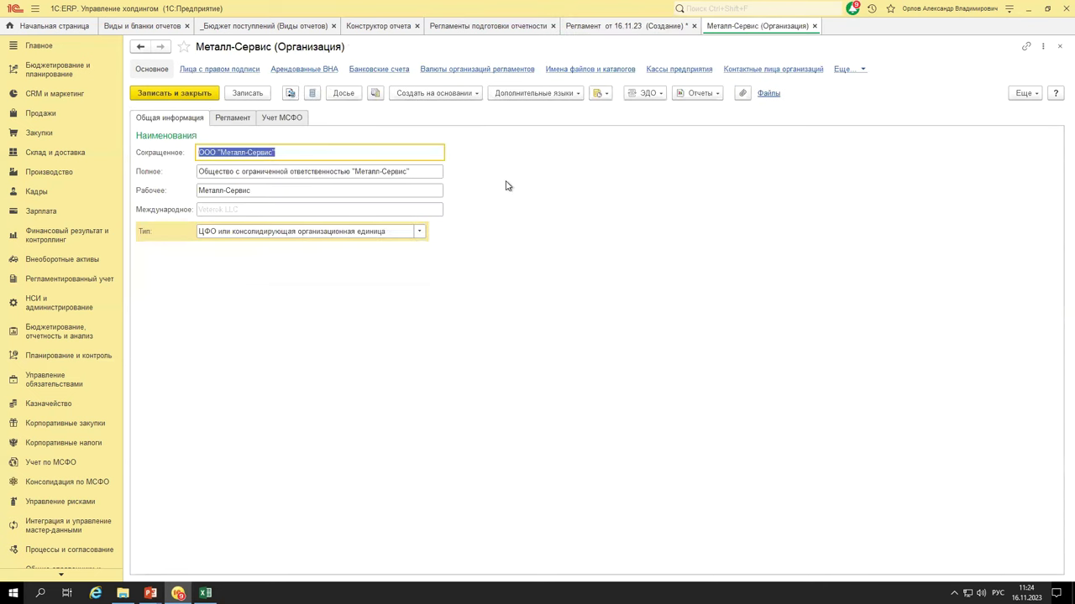
pyautogui.press('Escape')
# - Add Металл-Сервис, Торговый дом "Комплексный", Транслятор and Трансформатор from the directory to the top level of the regulation's structure
pyautogui.moveTo(767, 388); pyautogui.dragTo(295, 411)
pyautogui.click(338, 422)
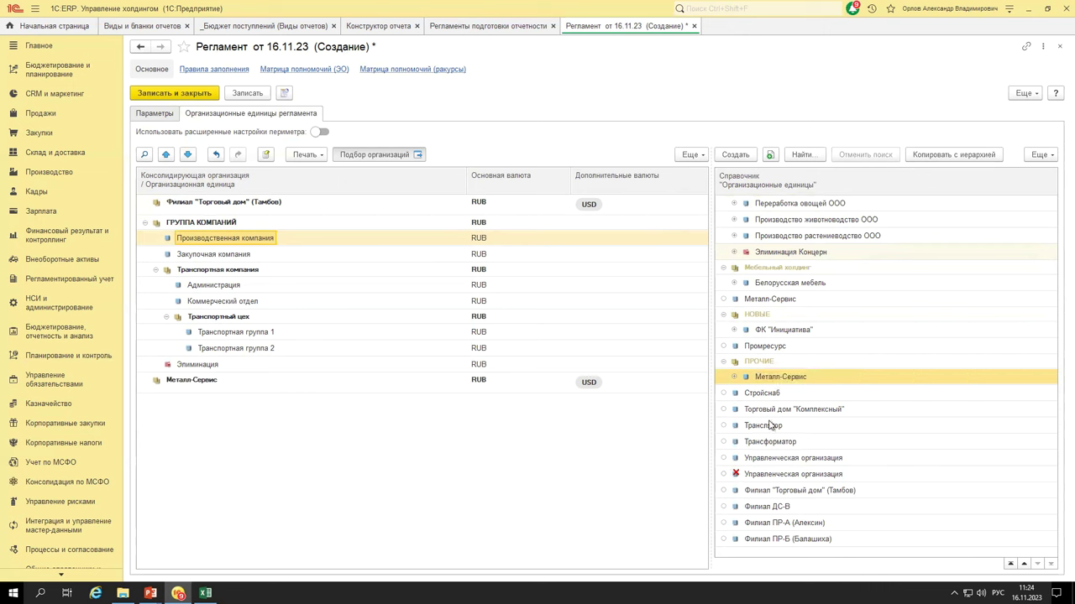
pyautogui.click(765, 409)
pyautogui.keyDown('shift'); pyautogui.click(776, 442); pyautogui.keyUp('shift')
pyautogui.moveTo(765, 417); pyautogui.dragTo(443, 447)
pyautogui.click(455, 457)
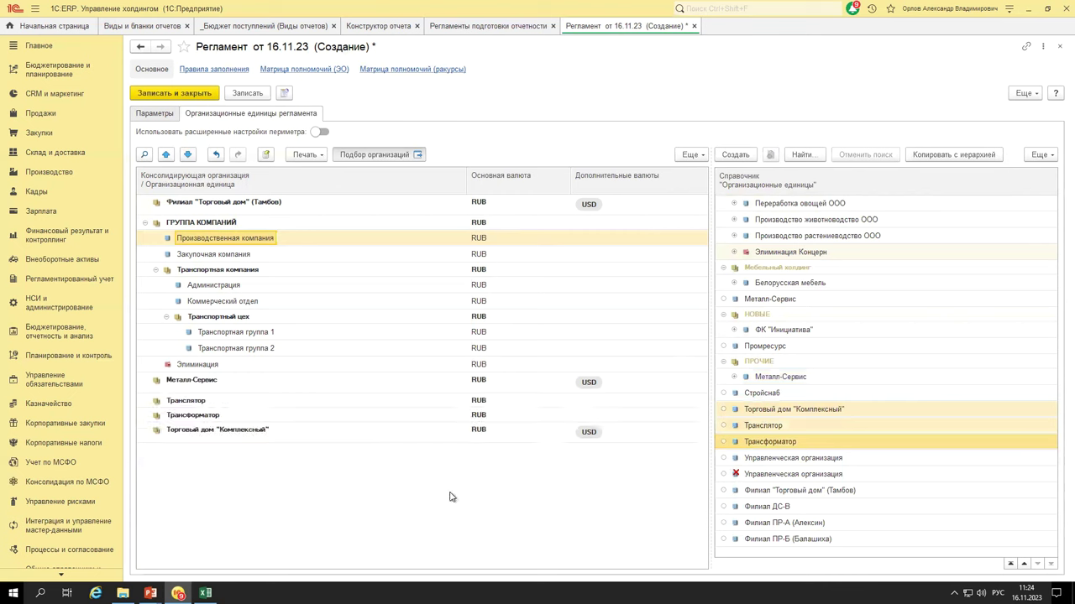
# - Move Торговый дом "Комплексный" under Трансформатор in the regulation's structure and expand that group
pyautogui.click(188, 384)
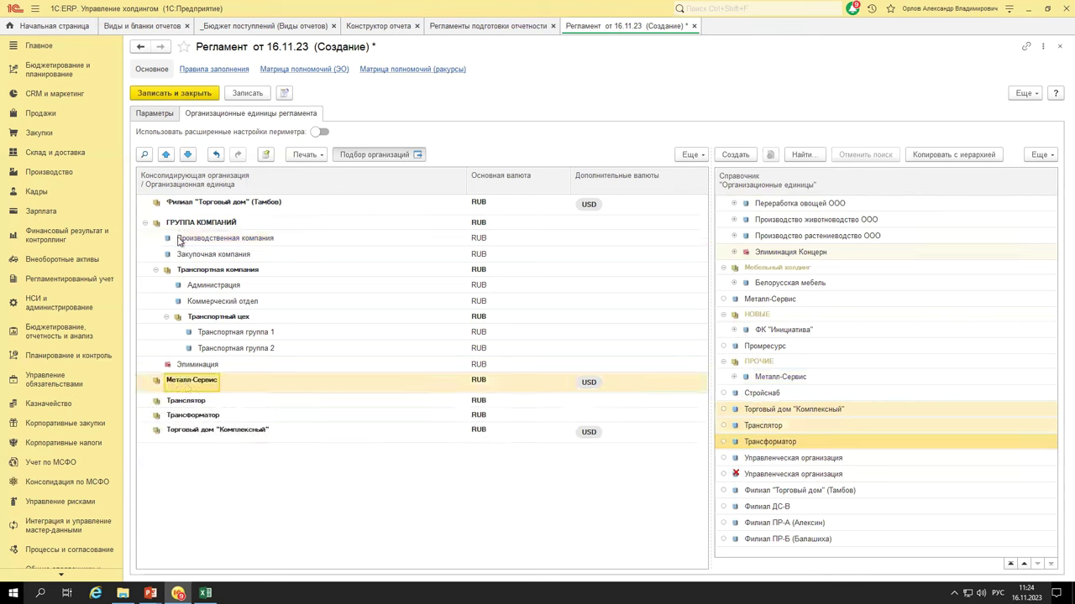
pyautogui.click(788, 411)
pyautogui.click(220, 436)
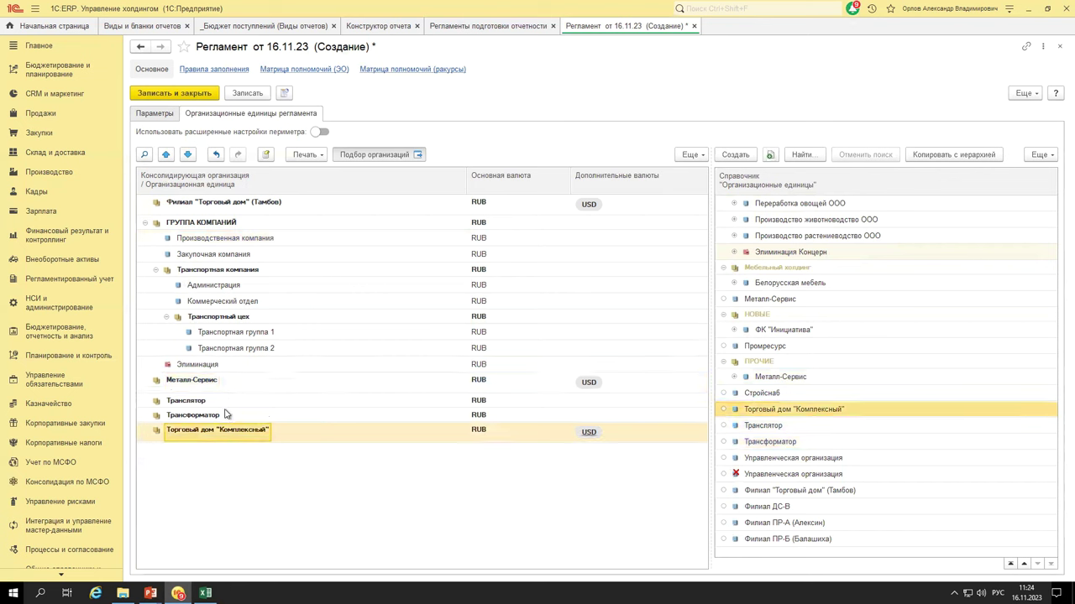
pyautogui.moveTo(192, 437); pyautogui.dragTo(218, 423)
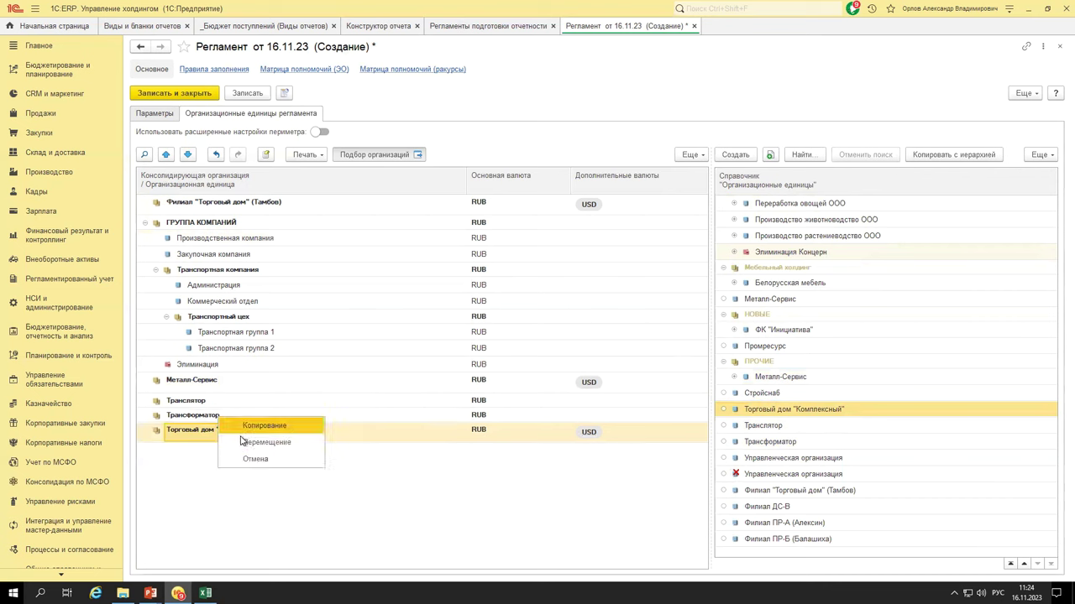
pyautogui.click(261, 442)
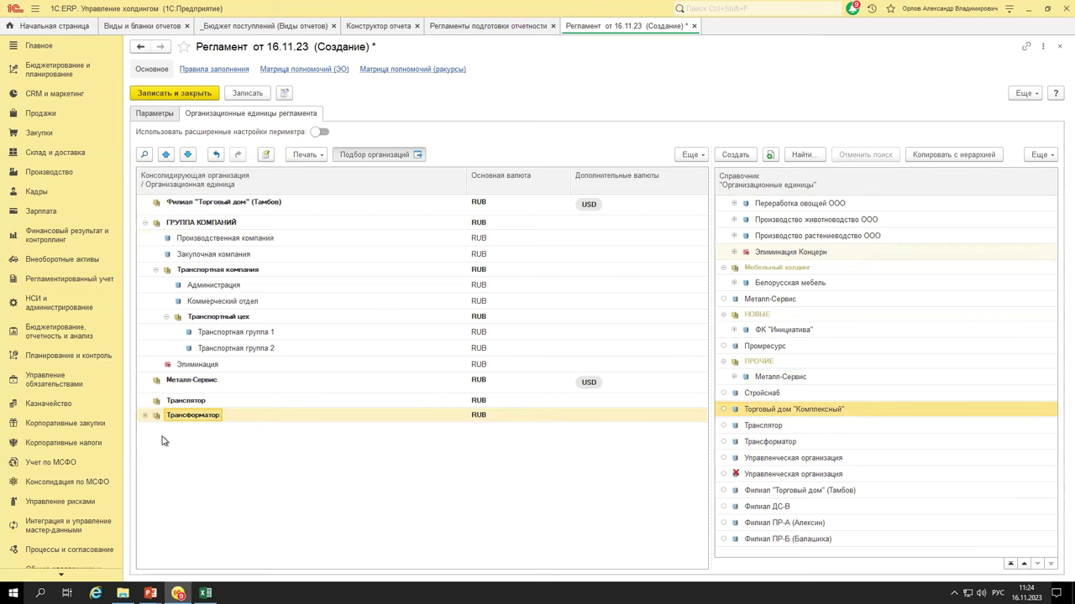
pyautogui.click(146, 416)
pyautogui.click(200, 436)
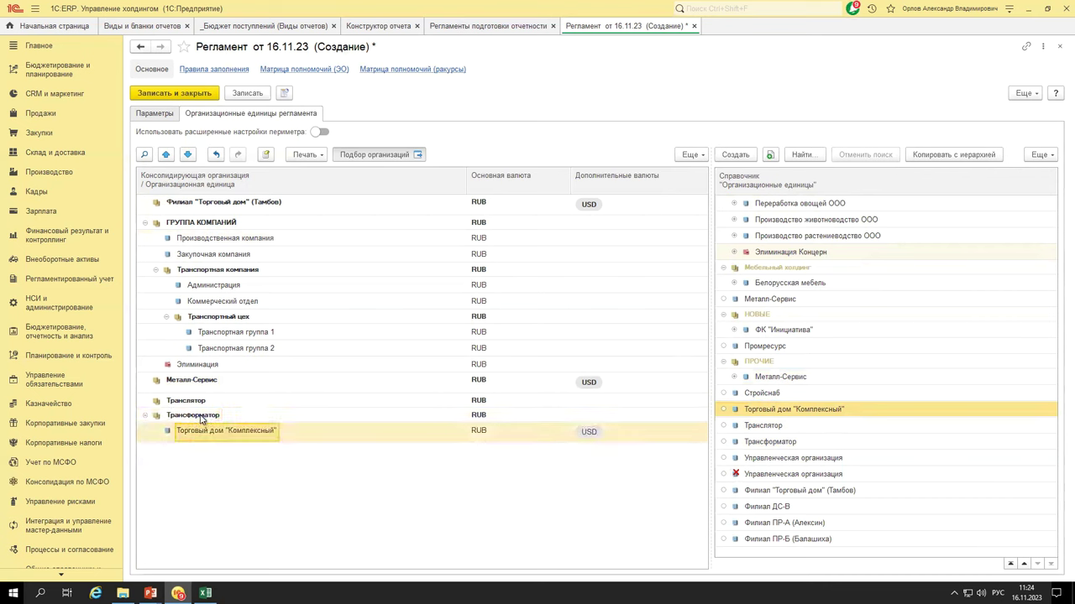
pyautogui.click(201, 418)
pyautogui.click(778, 394)
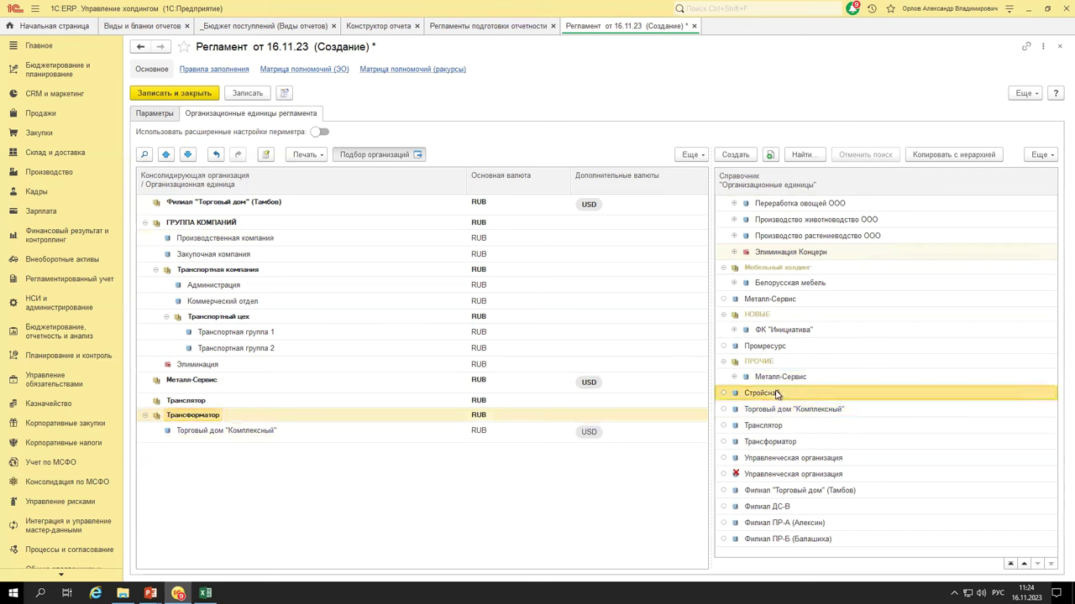
pyautogui.click(848, 415)
pyautogui.click(777, 445)
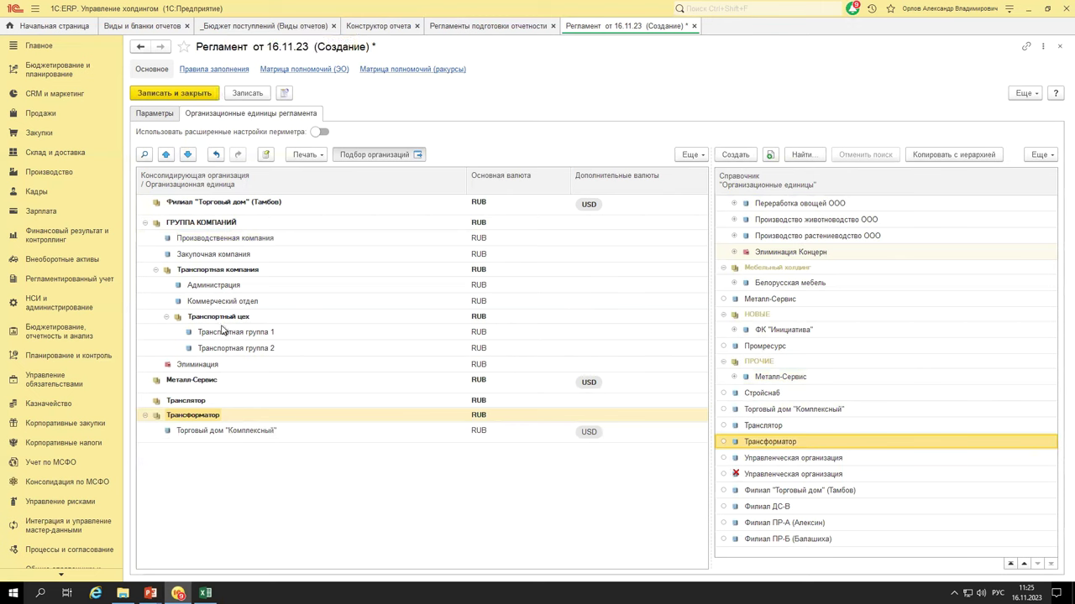
pyautogui.click(226, 438)
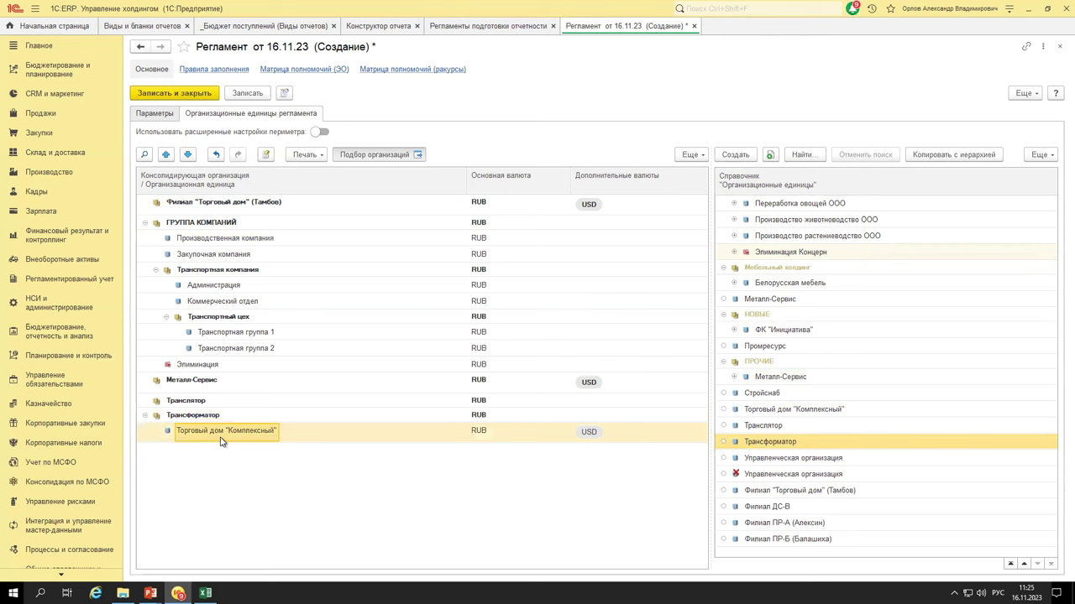
pyautogui.click(791, 427)
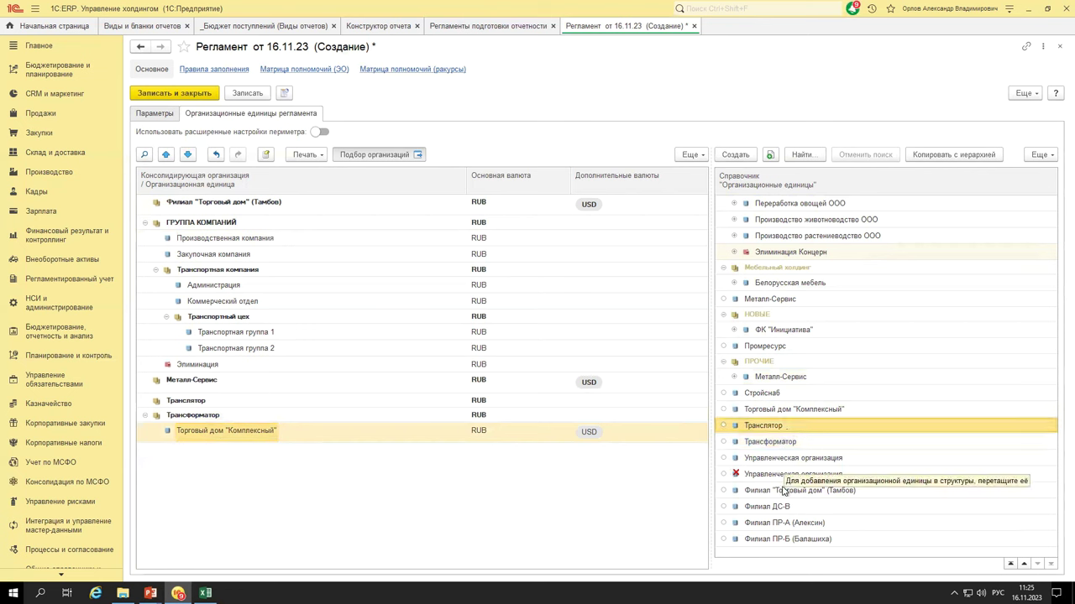
pyautogui.hotkey('shift', 'Down')
pyautogui.hotkey('shift', 'Down')
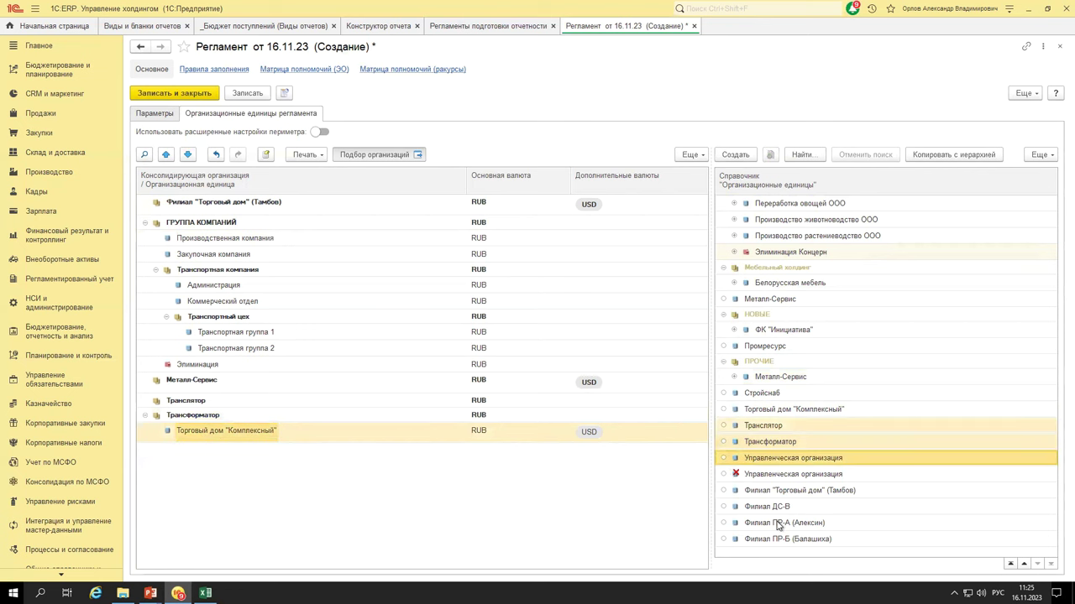
pyautogui.click(191, 416)
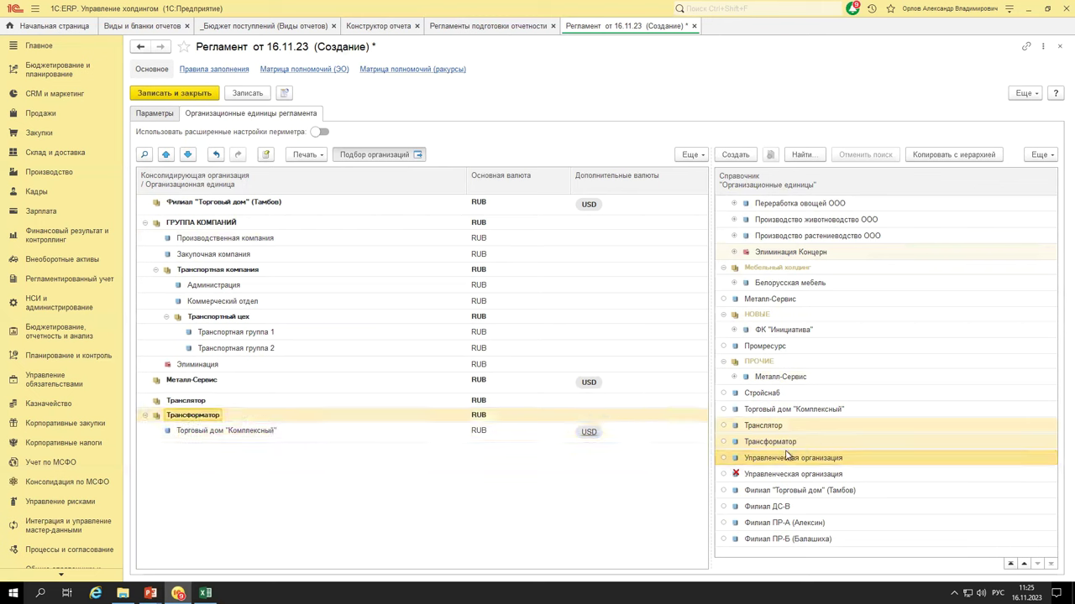
pyautogui.click(777, 411)
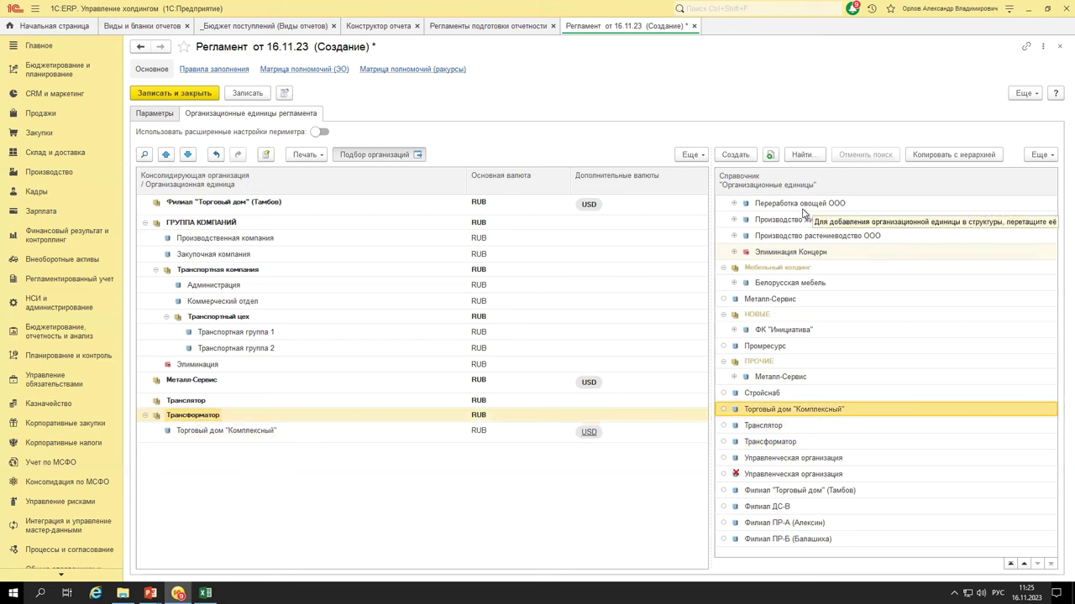
pyautogui.click(201, 435)
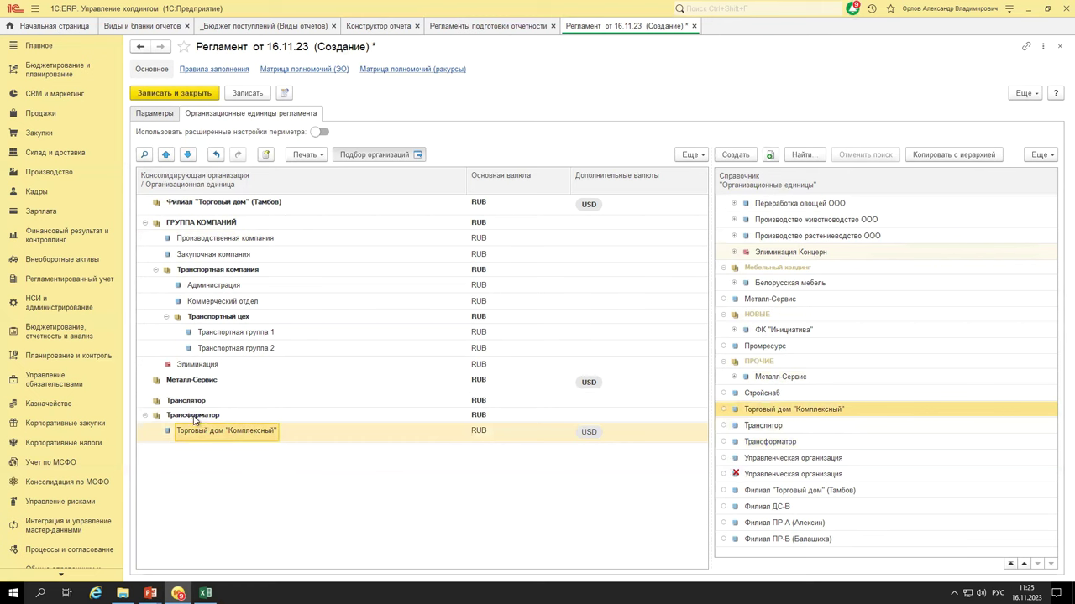
# - Move Трансформатор under Транслятор in the regulation's structure and expand Транслятор to show its nested units
pyautogui.moveTo(195, 426); pyautogui.dragTo(214, 409)
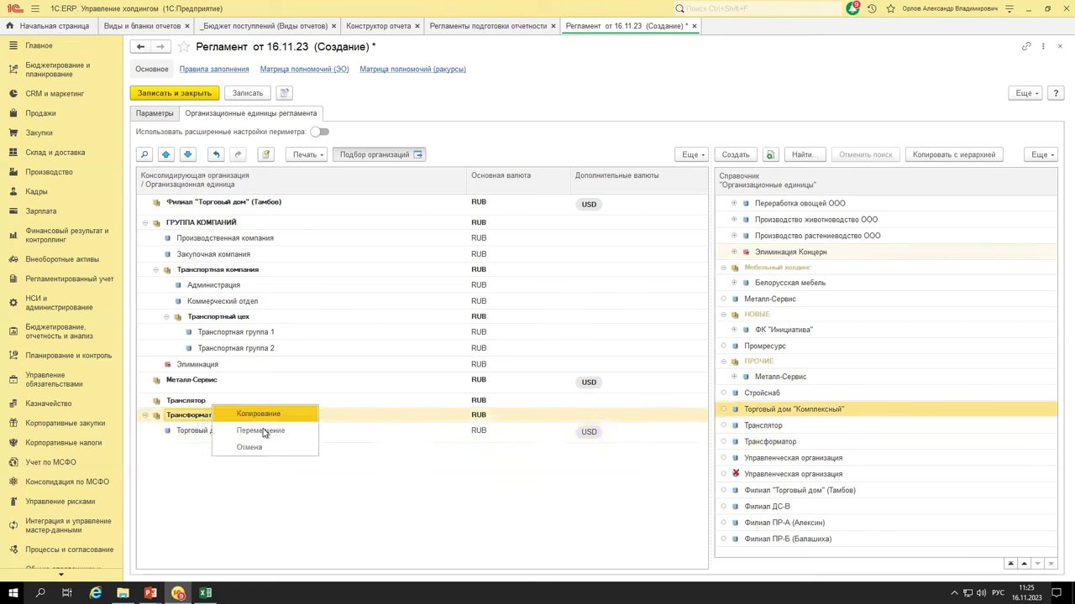
pyautogui.click(254, 429)
pyautogui.click(145, 402)
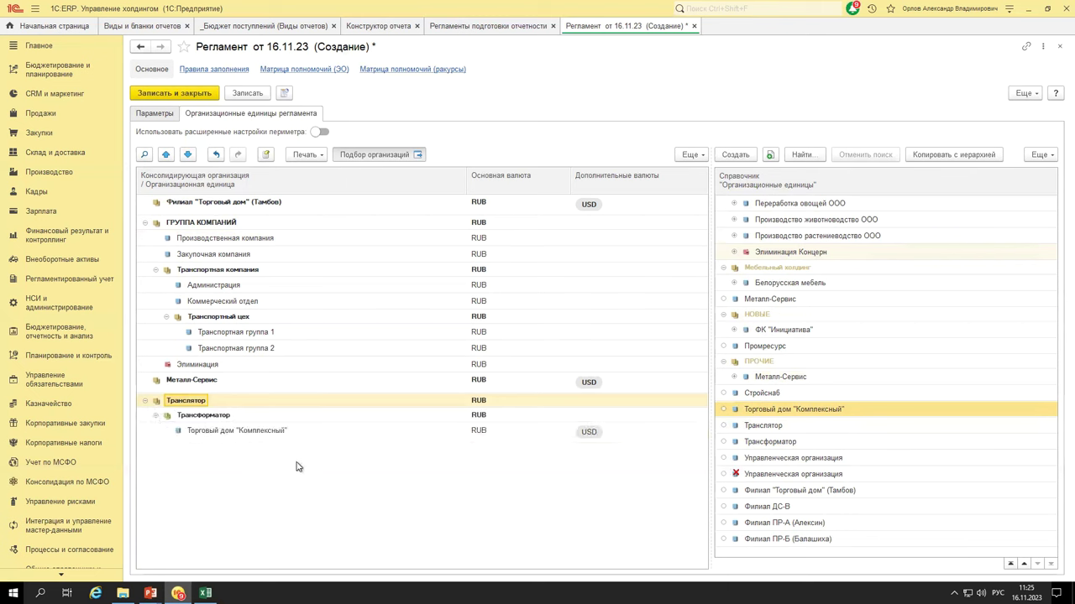
pyautogui.click(186, 383)
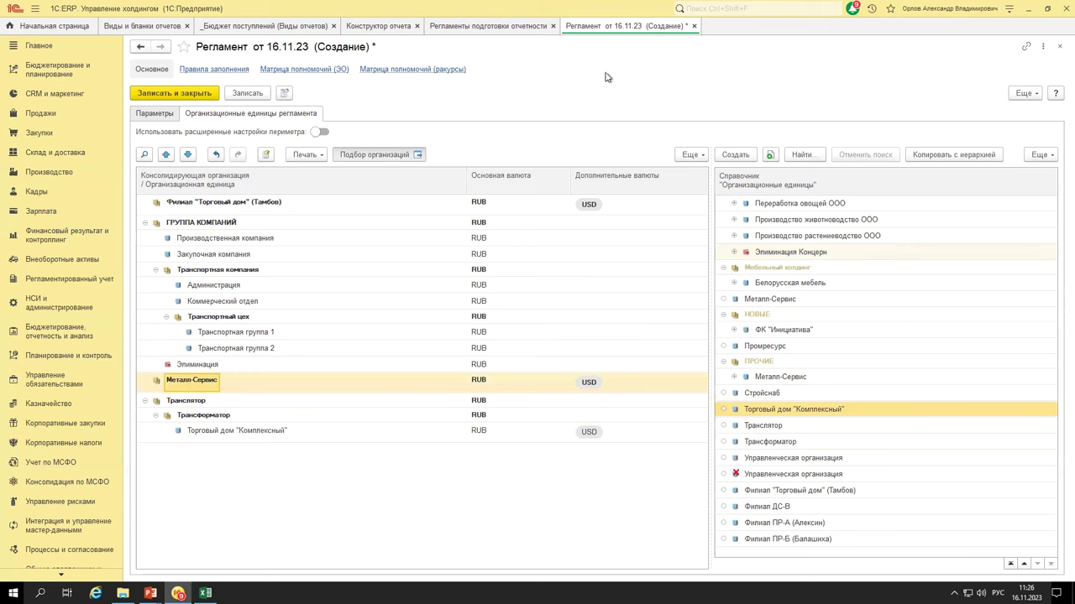
# - Return to the regulation's general parameters, then save and close the regulation
pyautogui.click(157, 117)
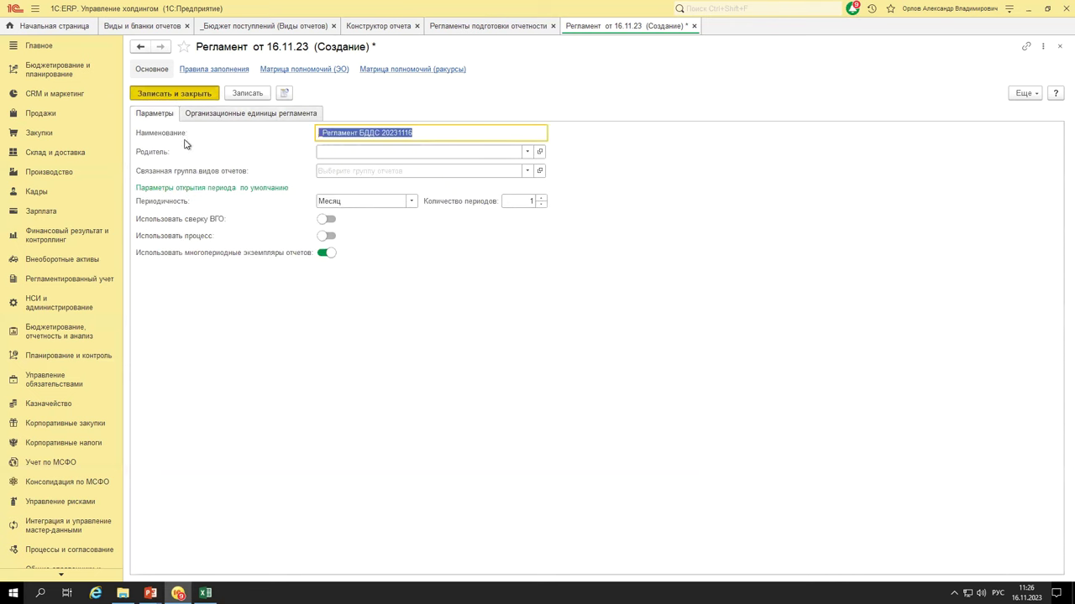
pyautogui.hotkey('ctrl', 'Return')
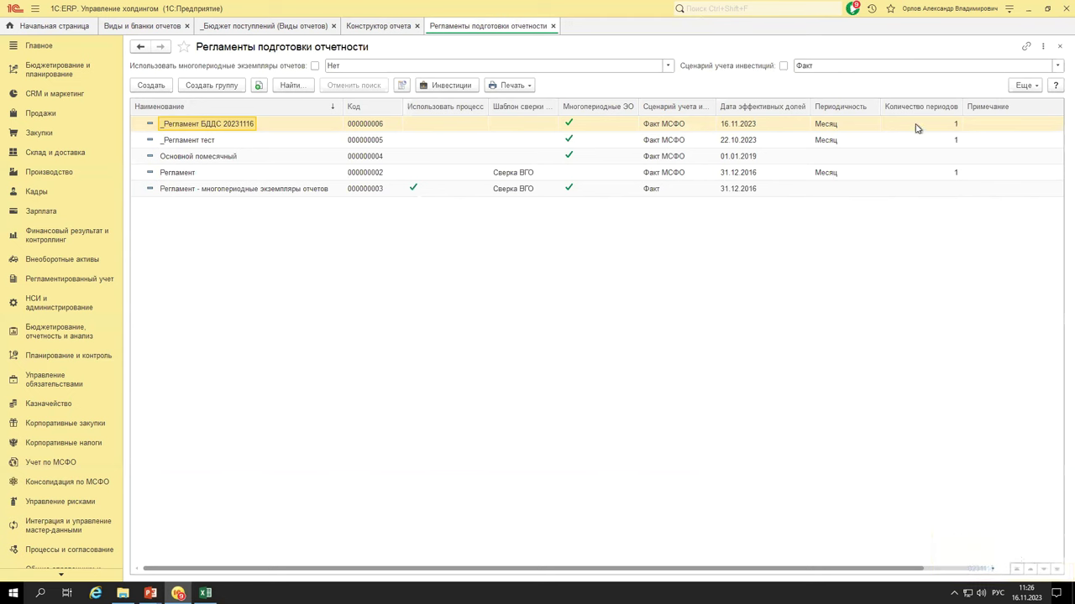
pyautogui.click(834, 124)
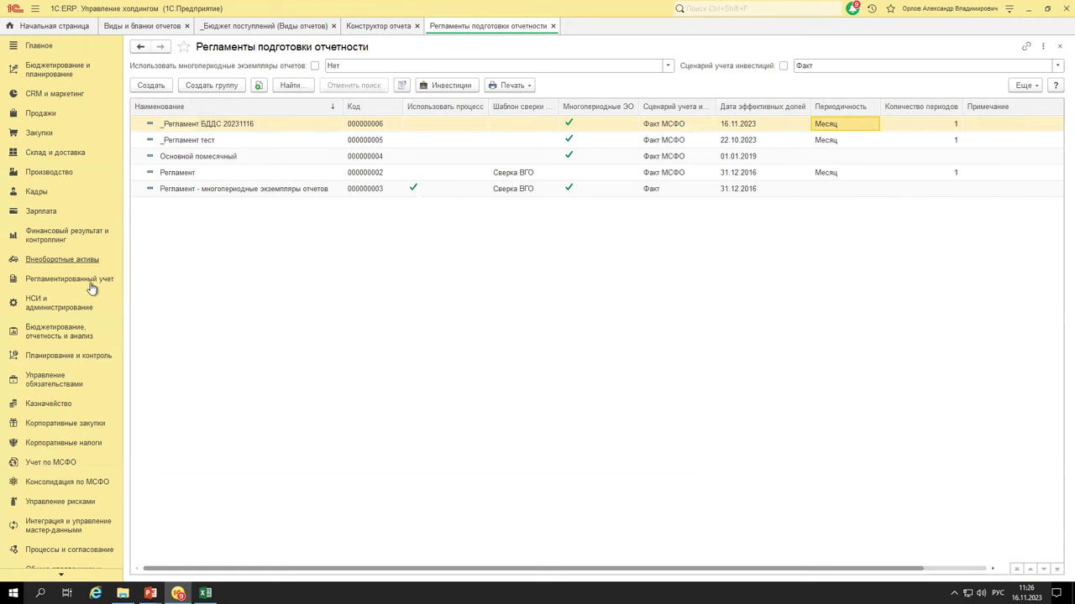
# - Open reporting period management under budgeting and start a new reporting period with the scenario Годовой план
pyautogui.click(52, 334)
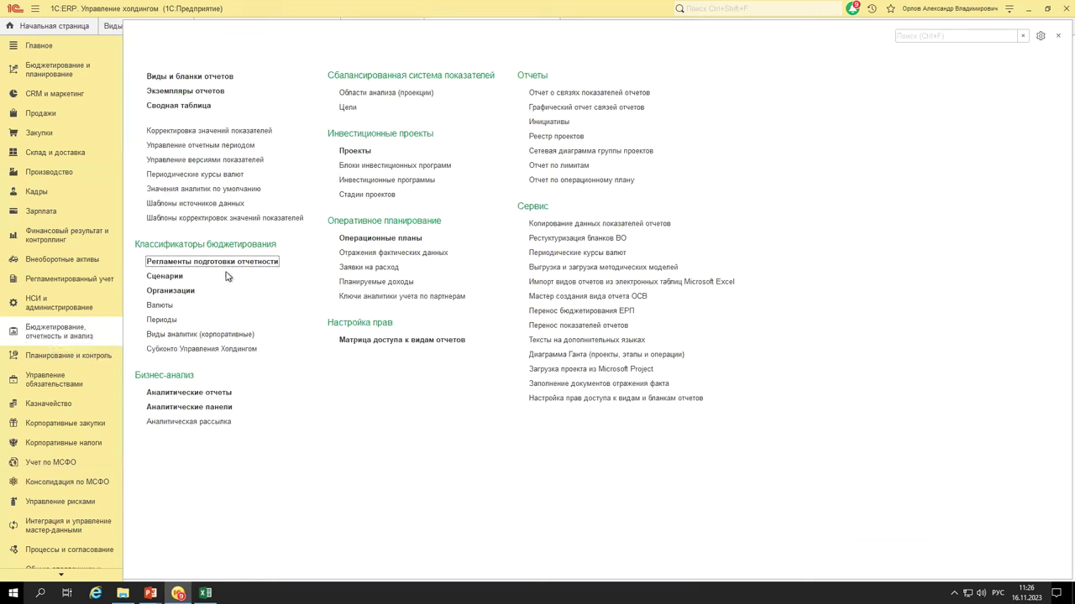
pyautogui.click(241, 150)
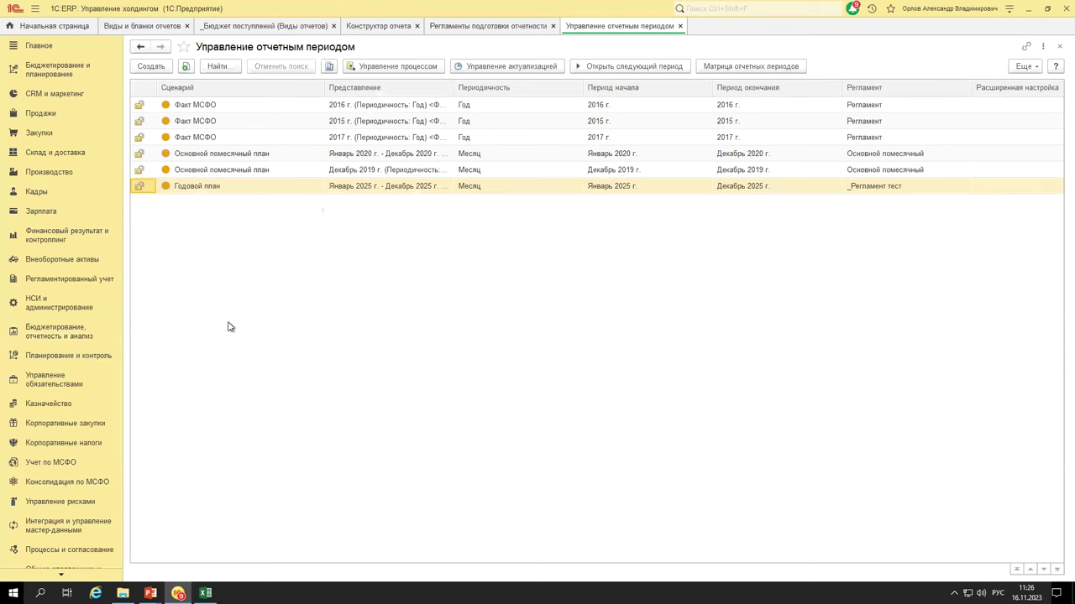
pyautogui.click(151, 66)
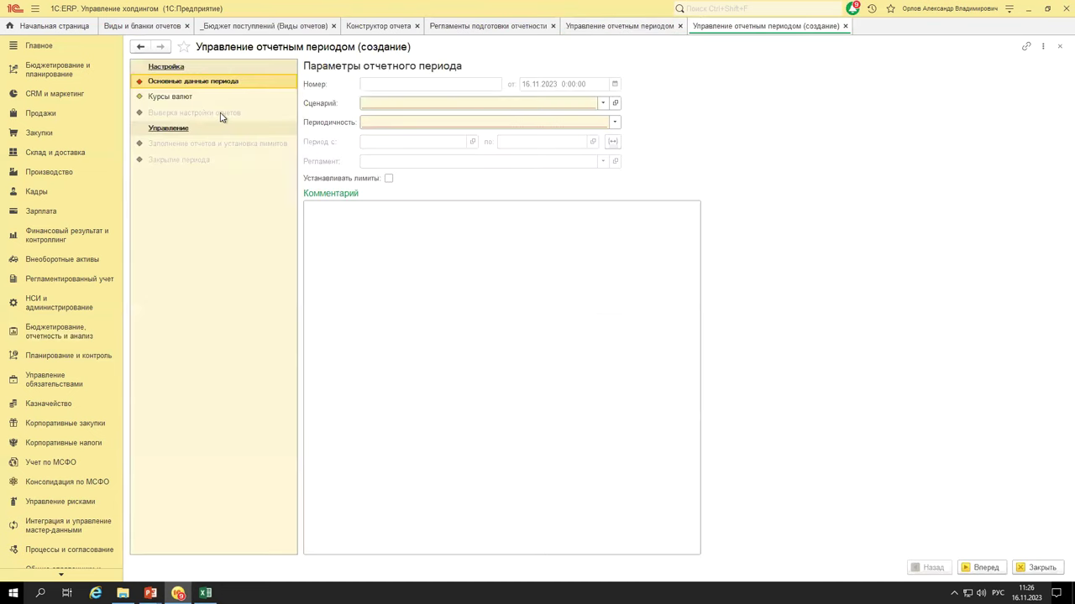
pyautogui.click(545, 104)
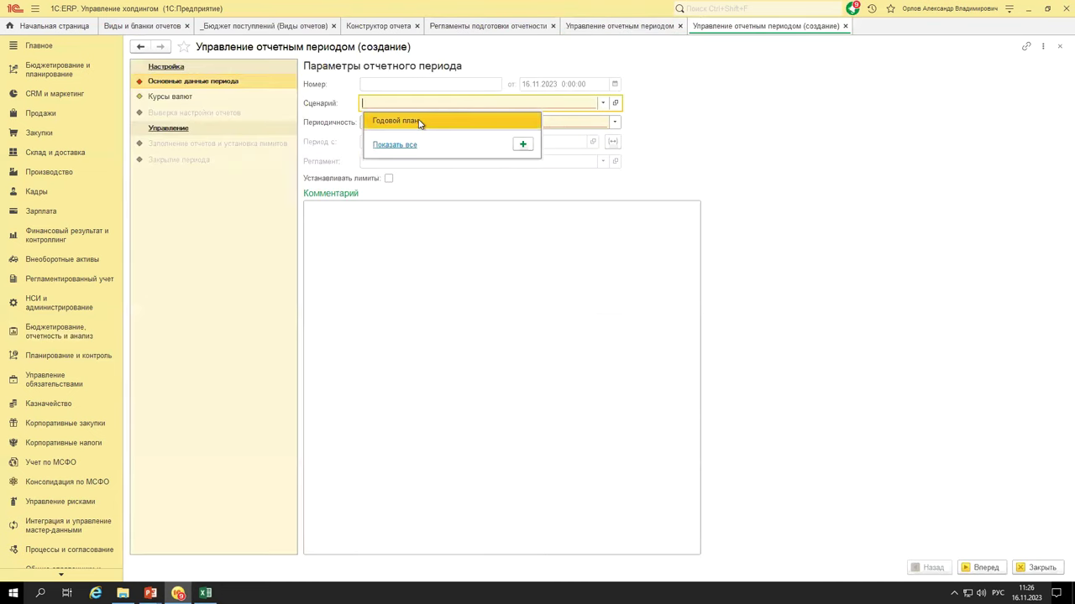
pyautogui.click(417, 122)
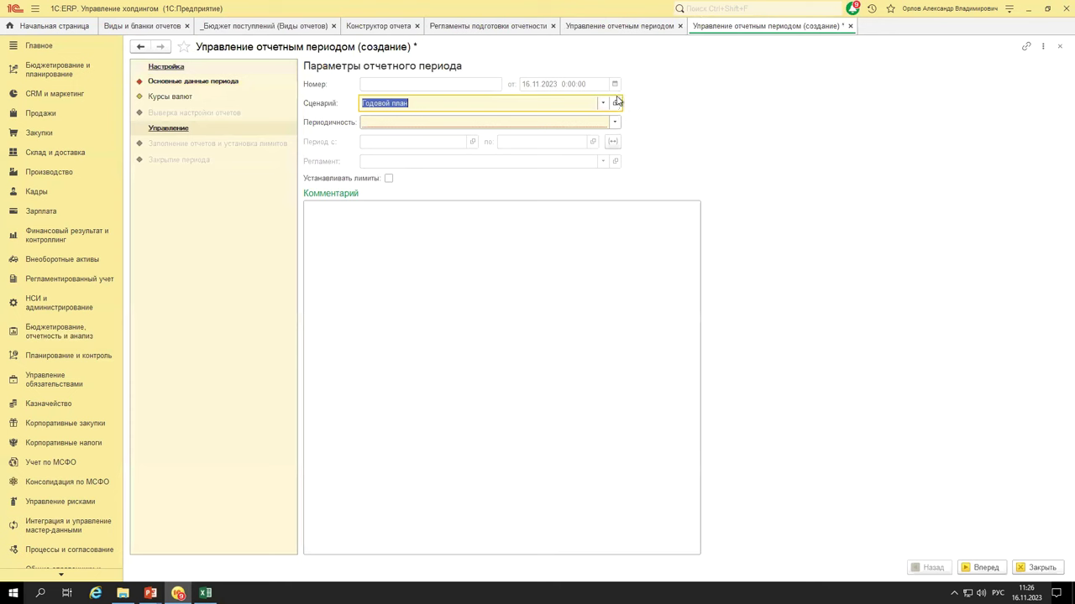
# - Examine the budgeting settings in the Годовой план scenario card alongside the system calendar's 2023 months, and close both
pyautogui.click(615, 103)
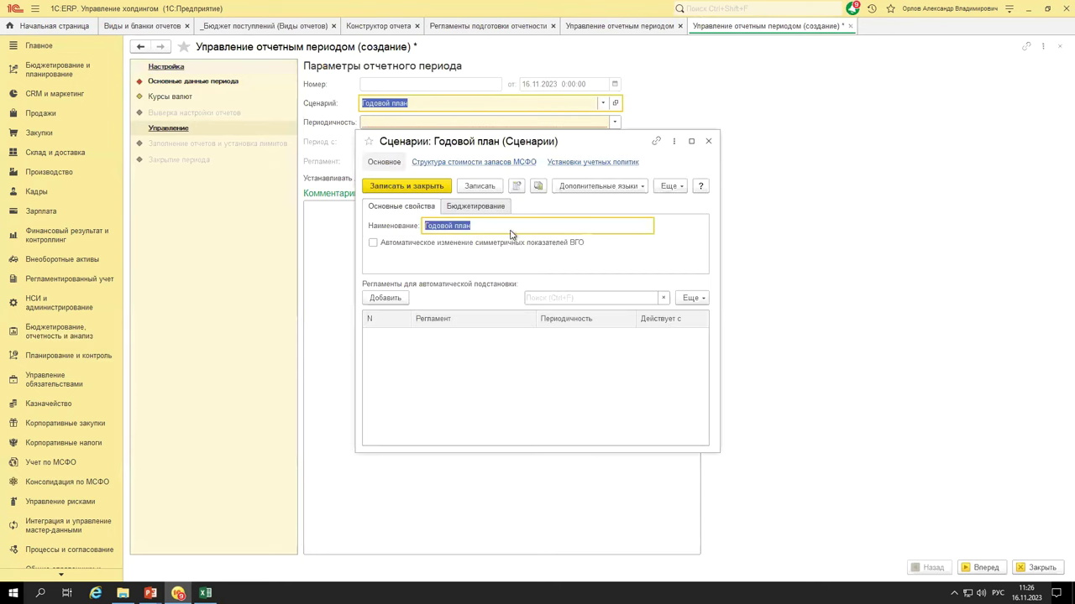
pyautogui.click(475, 206)
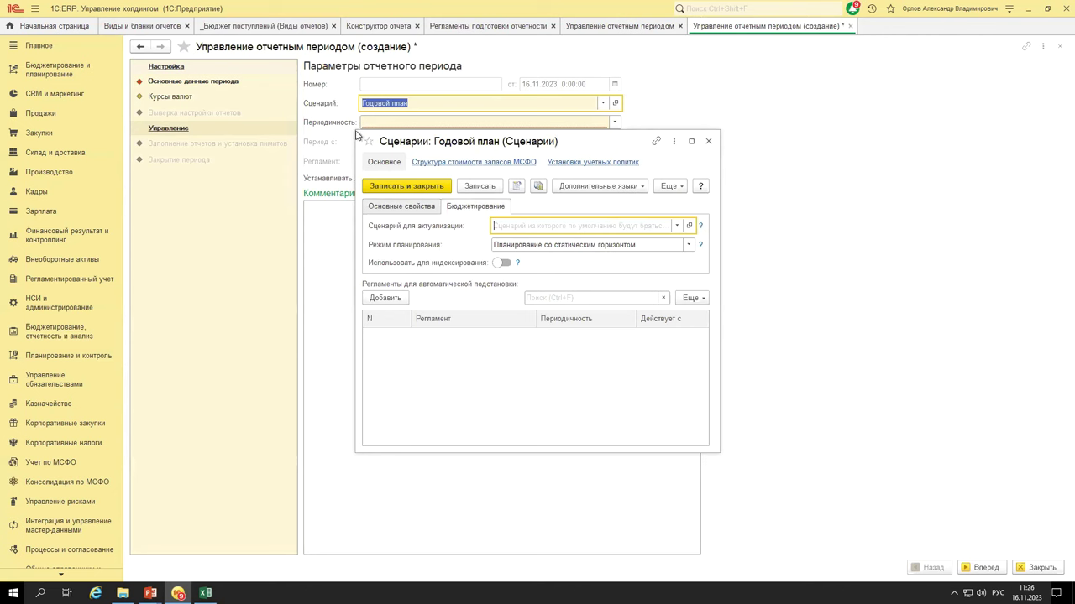
pyautogui.moveTo(259, 124); pyautogui.dragTo(252, 124)
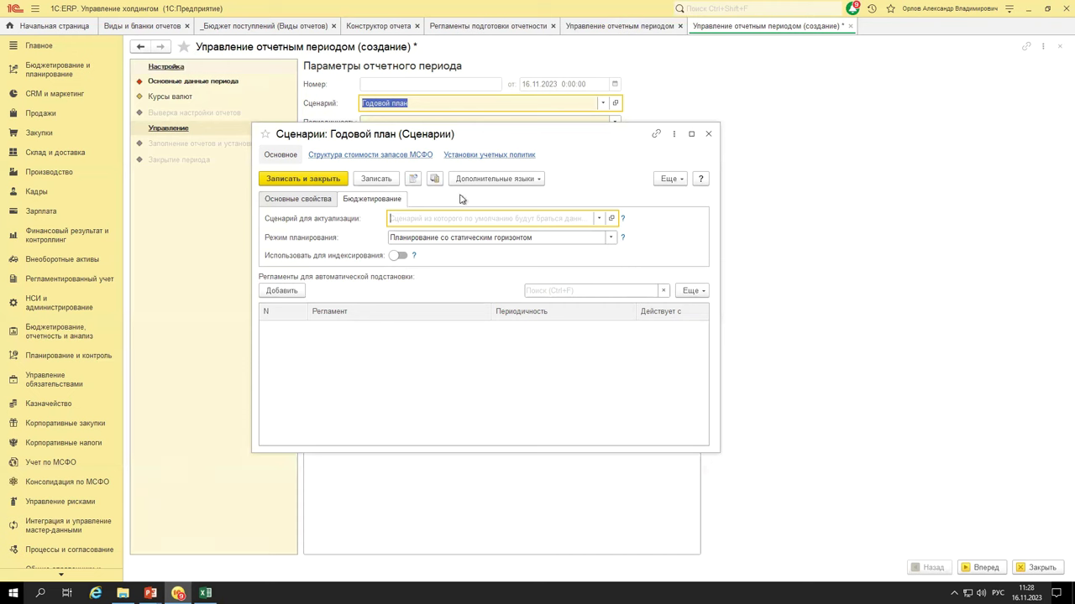
pyautogui.click(1025, 593)
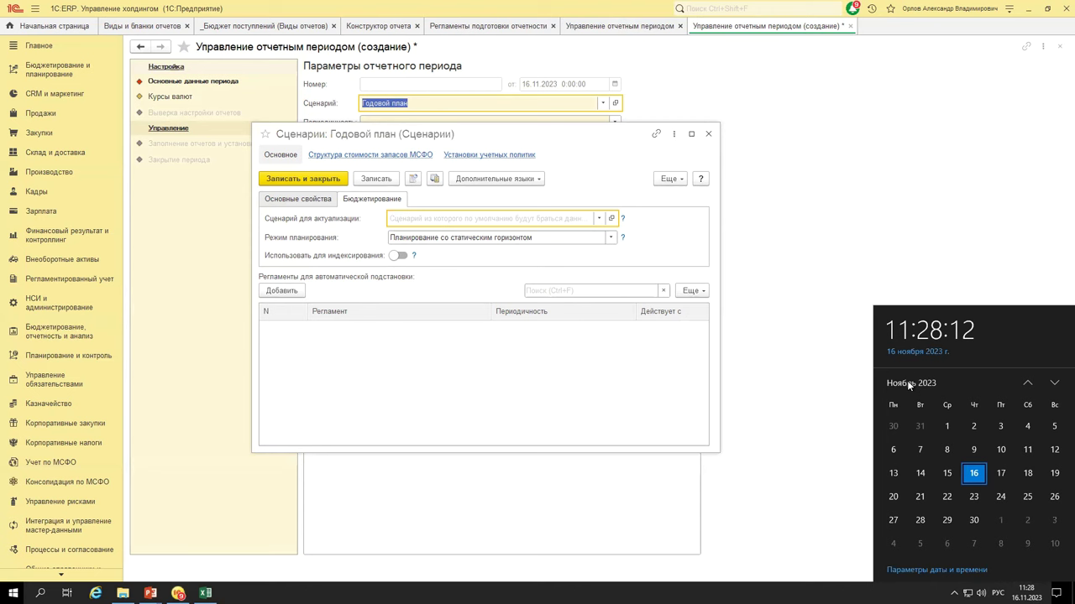
pyautogui.click(907, 380)
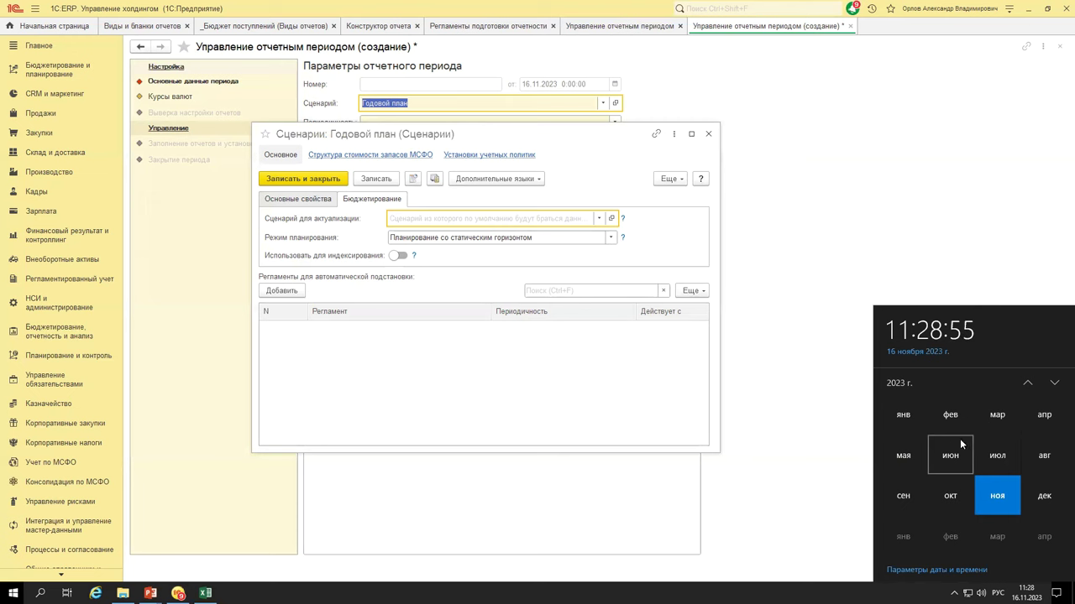
pyautogui.click(685, 242)
pyautogui.click(709, 134)
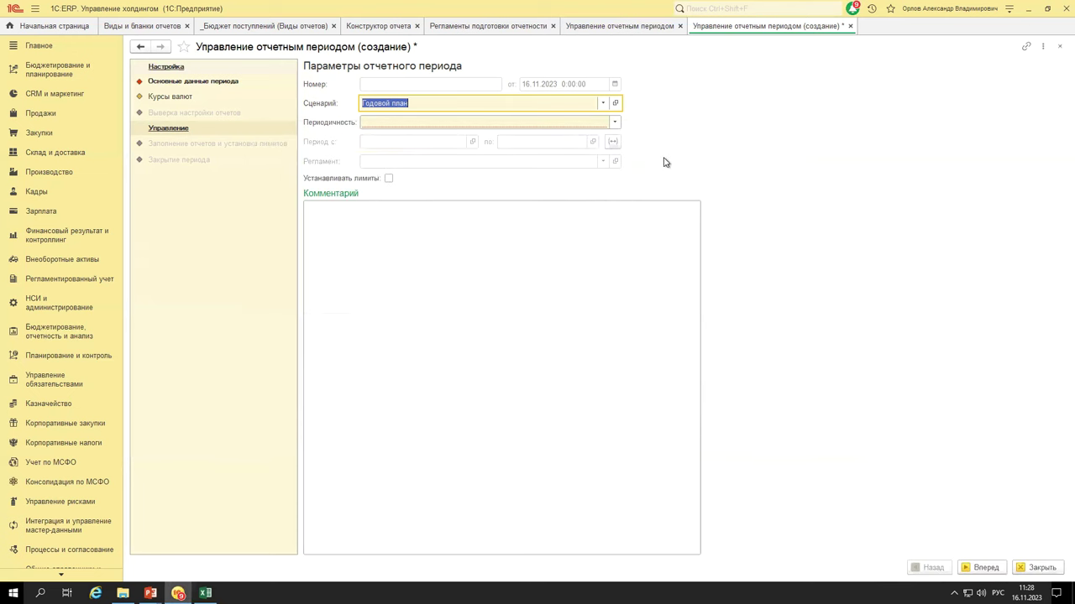
# - Set the reporting period's periodicity to Месяц and its range to Январь 2026 – Декабрь 2026
pyautogui.click(442, 122)
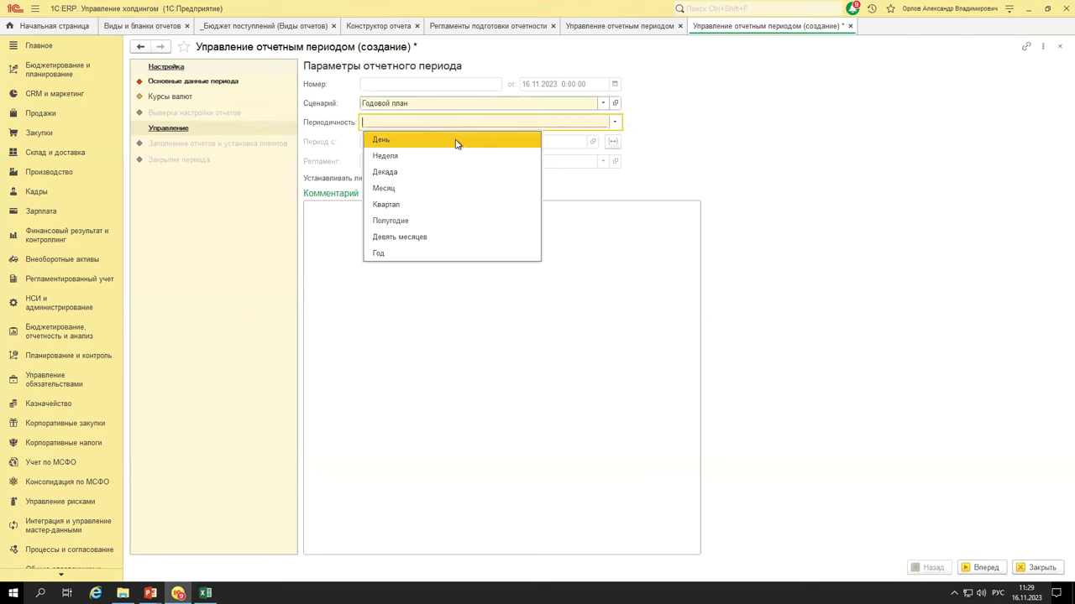
pyautogui.click(392, 189)
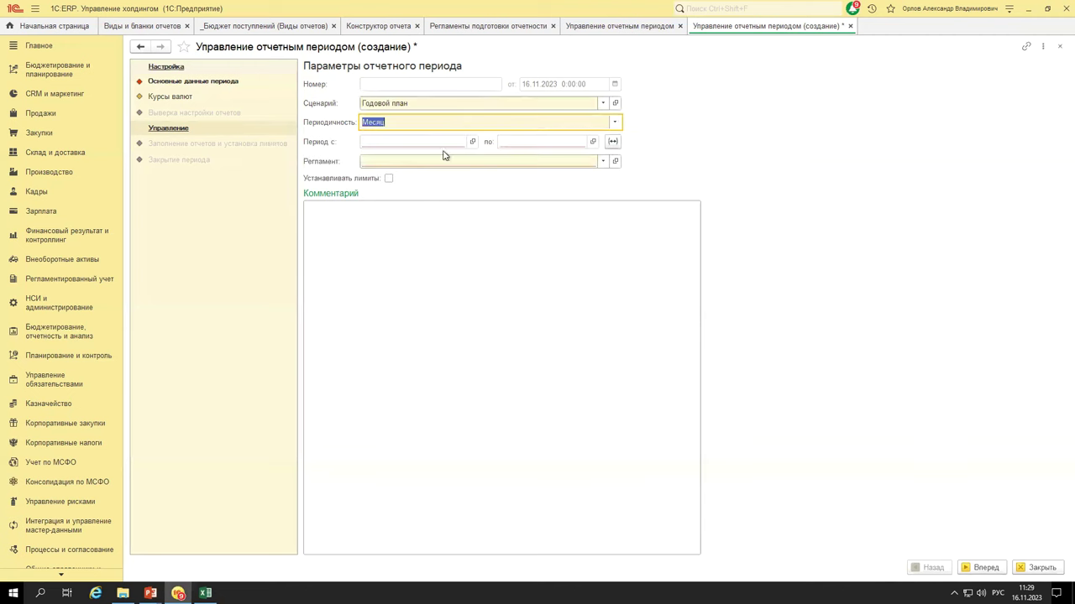
pyautogui.click(612, 141)
pyautogui.click(654, 260)
pyautogui.click(654, 259)
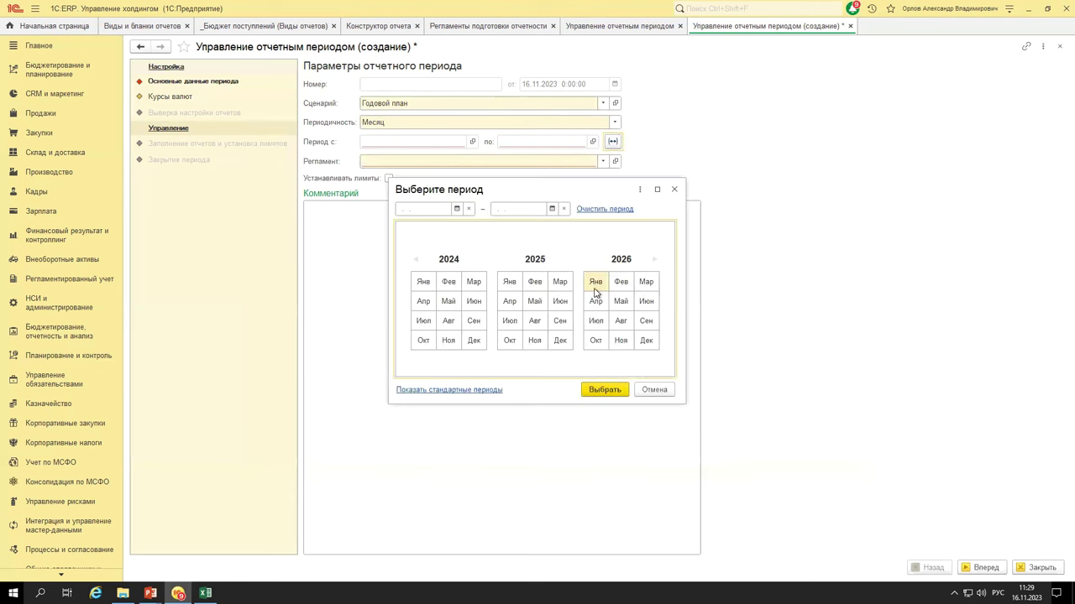
pyautogui.moveTo(596, 281); pyautogui.dragTo(646, 340)
pyautogui.click(604, 390)
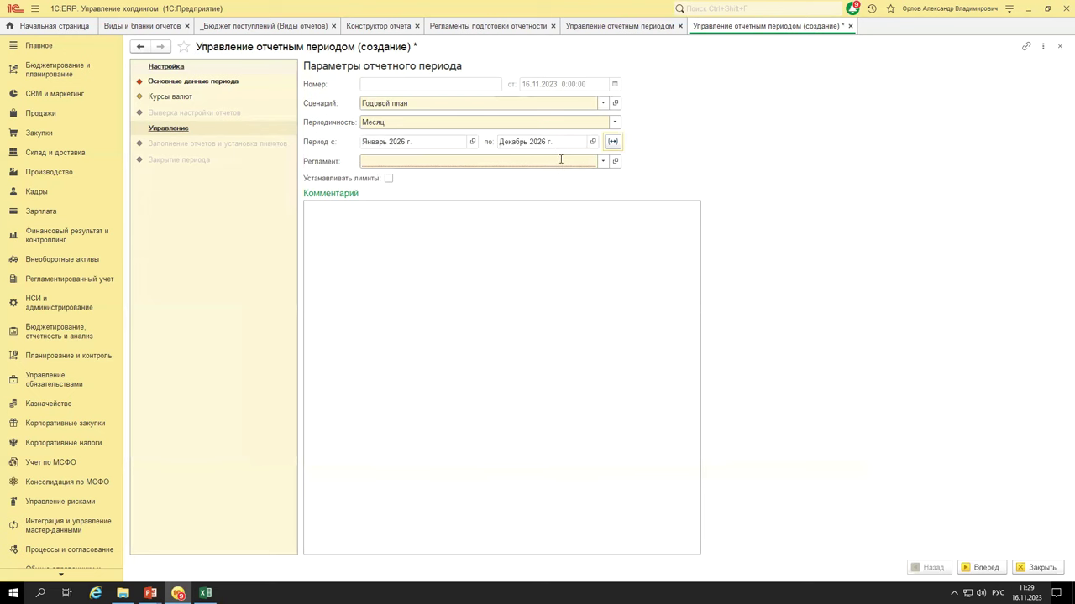
# - Assign _Регламент БДДС 20231116 as the reporting period's regulation and save the period to continue to the exchange rates
pyautogui.click(602, 161)
pyautogui.click(394, 203)
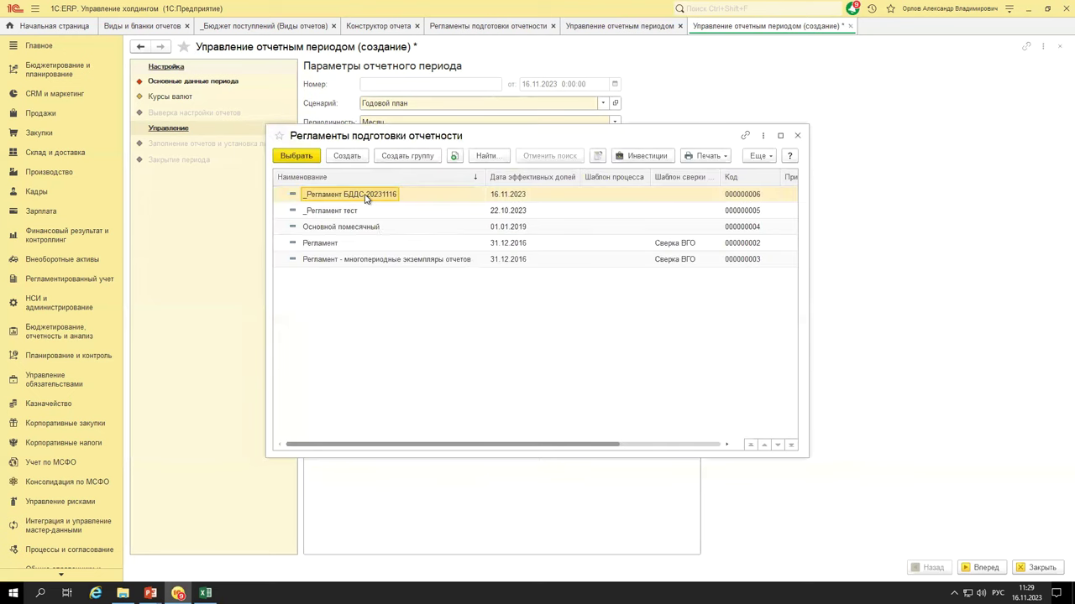
pyautogui.doubleClick(365, 195)
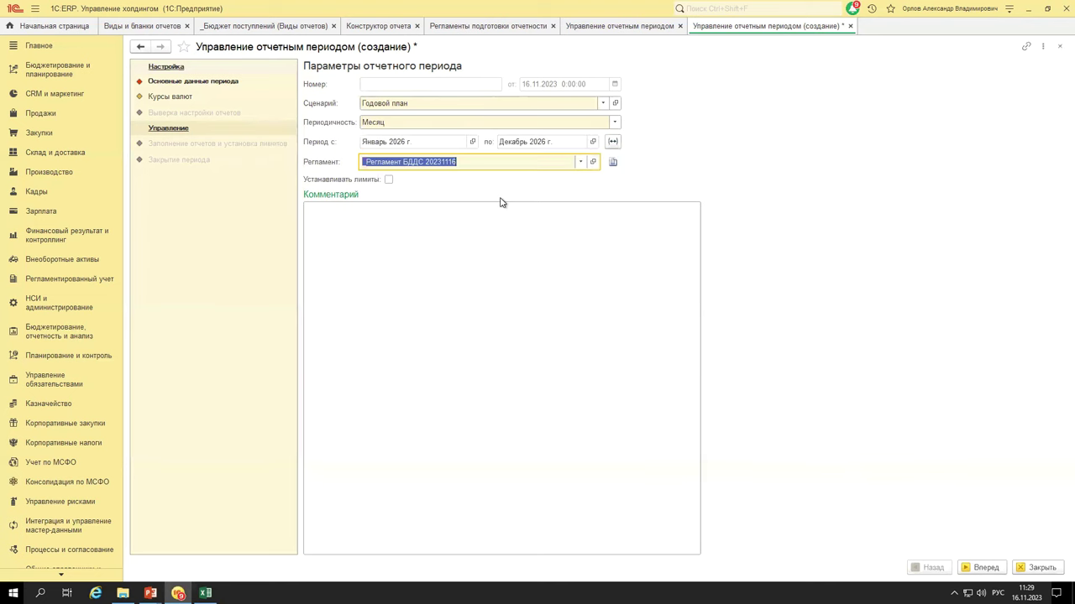
pyautogui.click(412, 242)
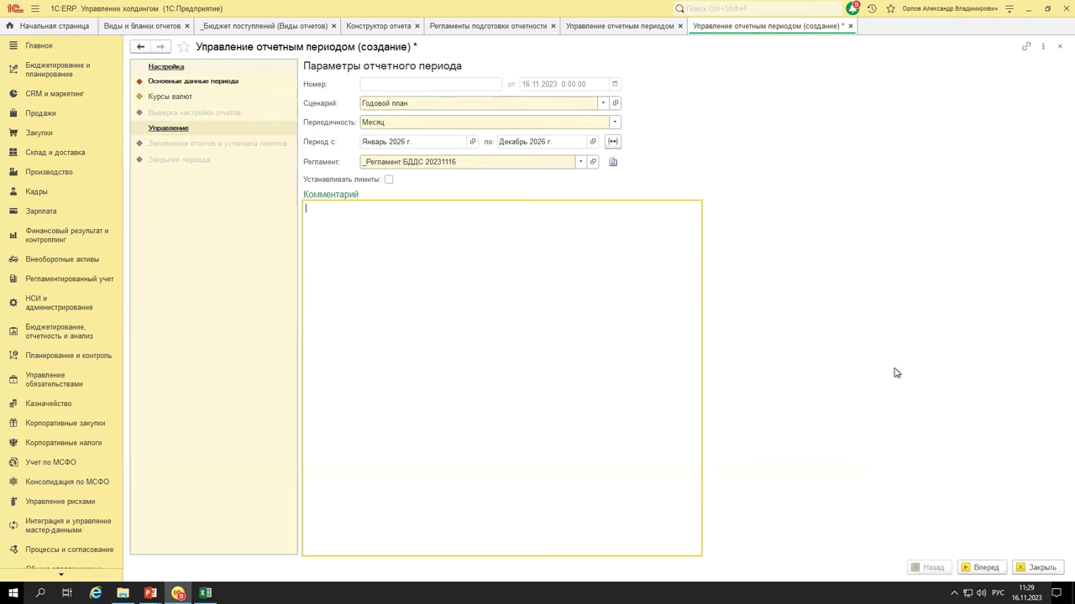
pyautogui.click(971, 571)
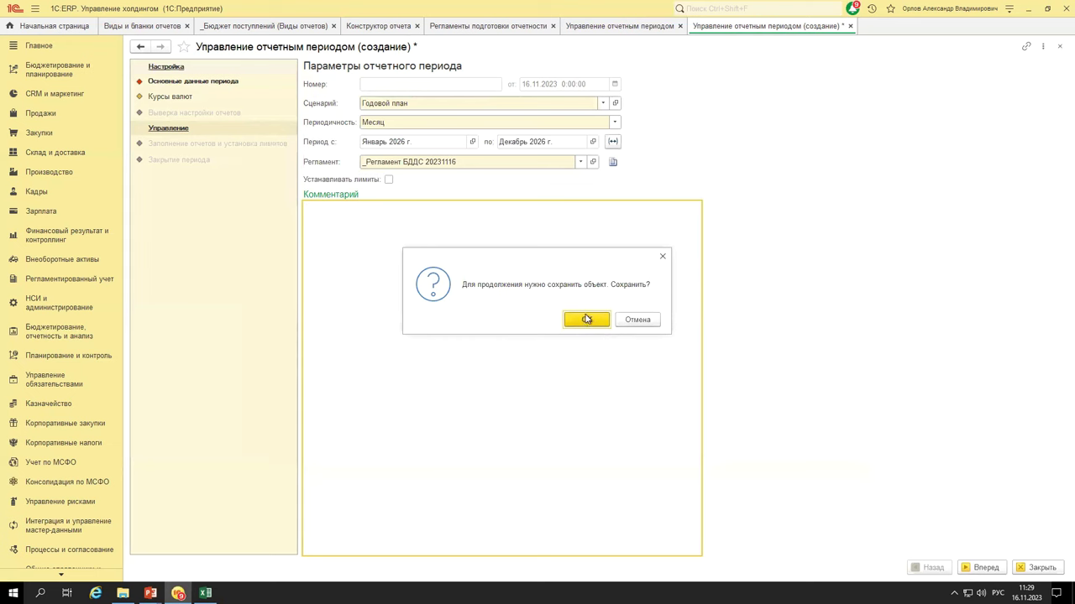
pyautogui.click(586, 320)
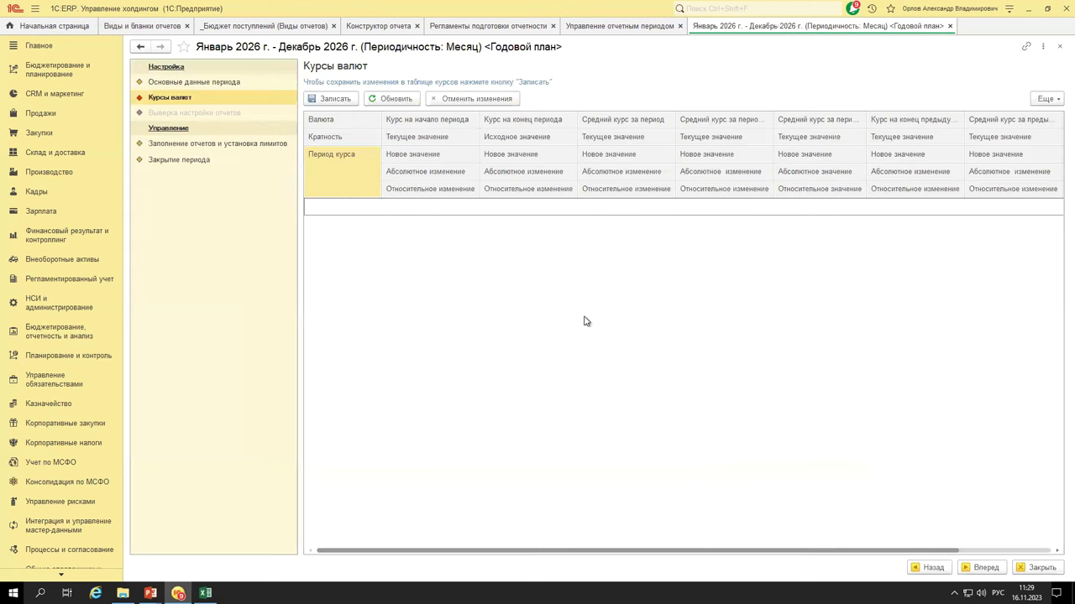
# - Look through the report filling, limit setting and period closing stages of the 2026 period, and close it
pyautogui.click(984, 568)
pyautogui.click(984, 568)
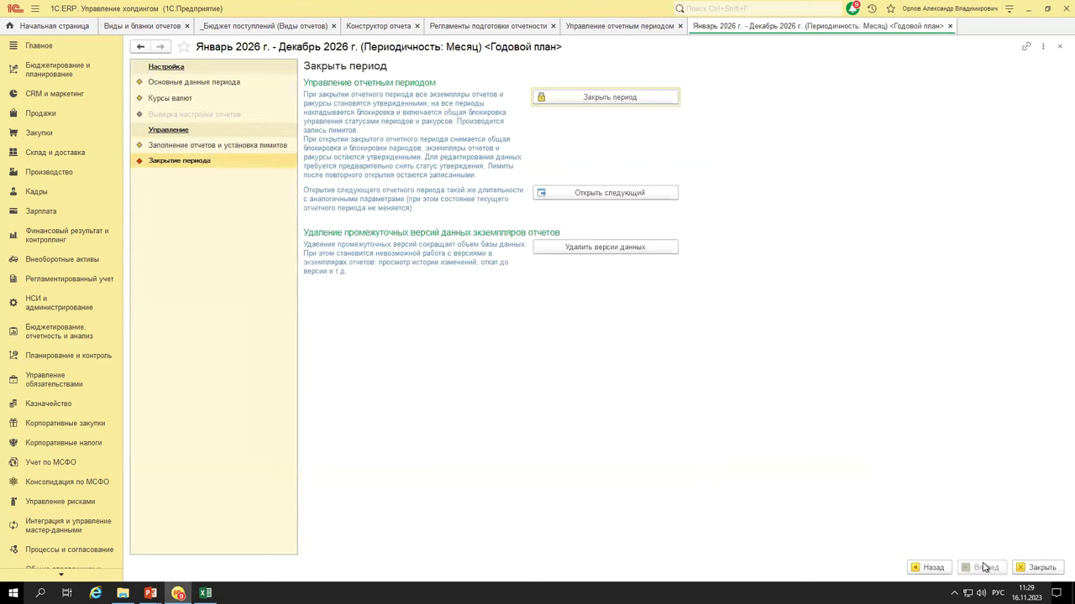
pyautogui.click(932, 568)
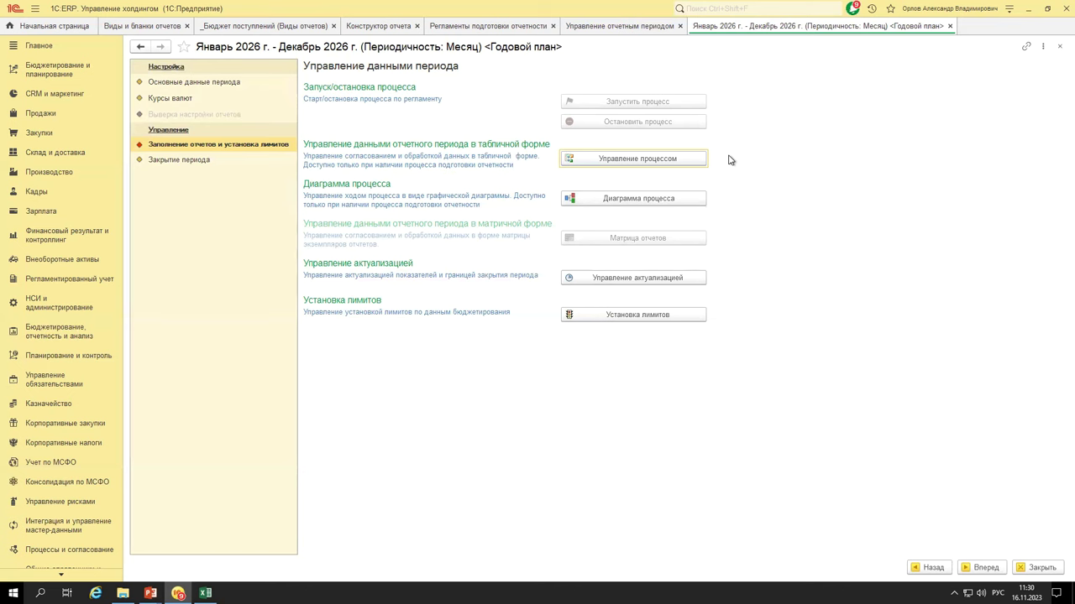
pyautogui.click(985, 568)
pyautogui.click(1039, 573)
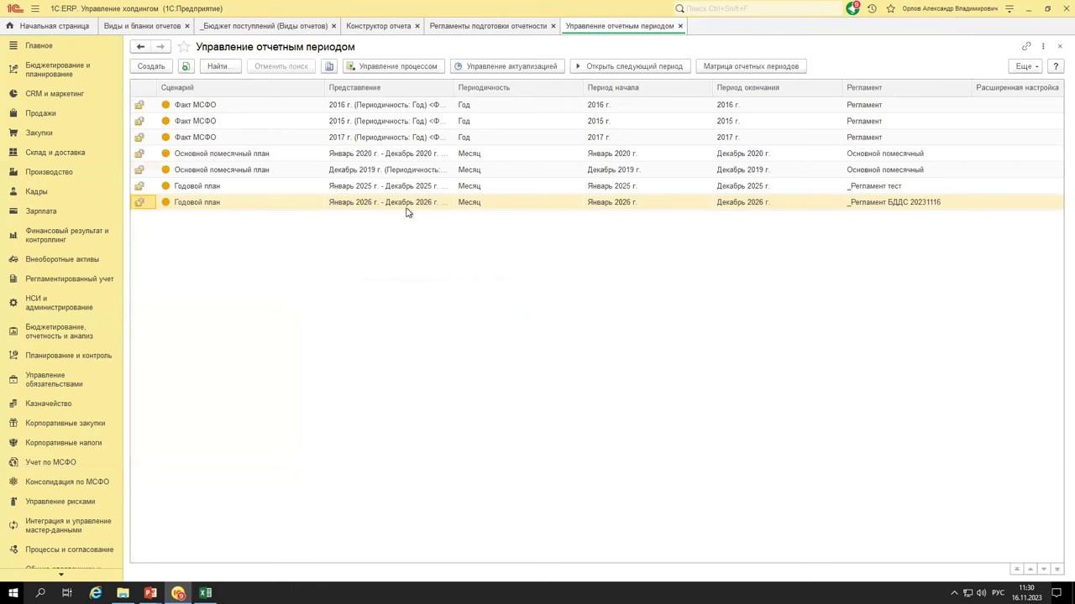
# - Open the list of report instances (Экземпляры отчетов) and look over the existing entries down to Выручка of Венера
pyautogui.click(49, 336)
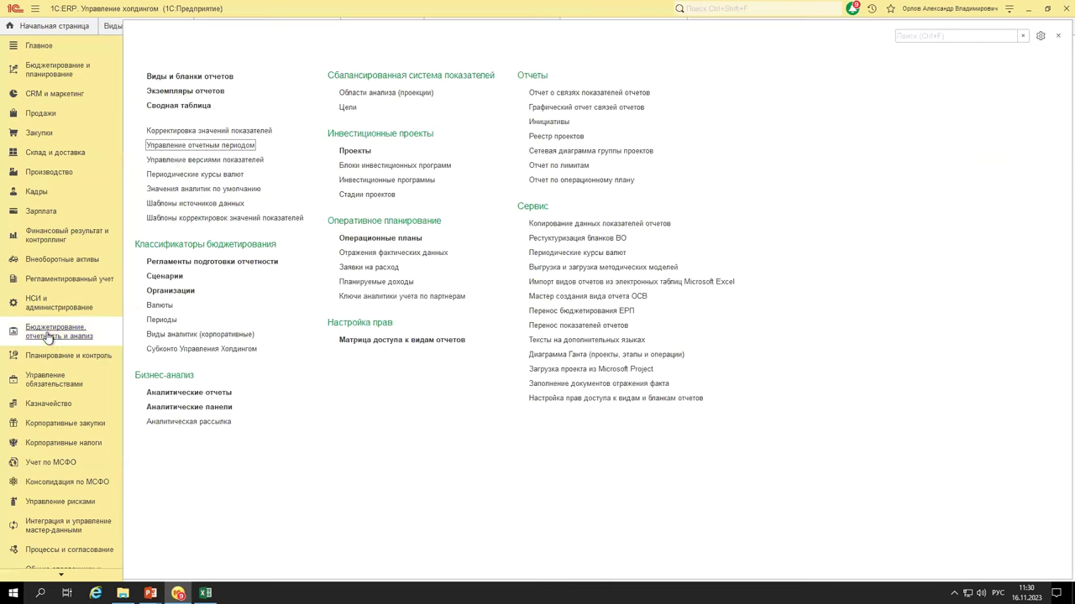
pyautogui.click(183, 91)
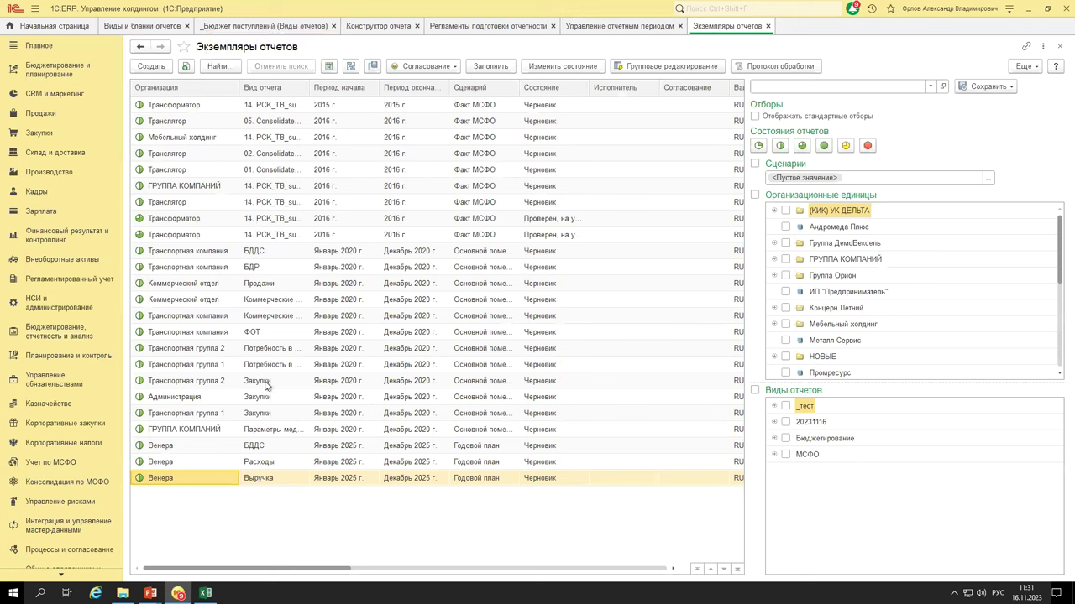
pyautogui.click(276, 432)
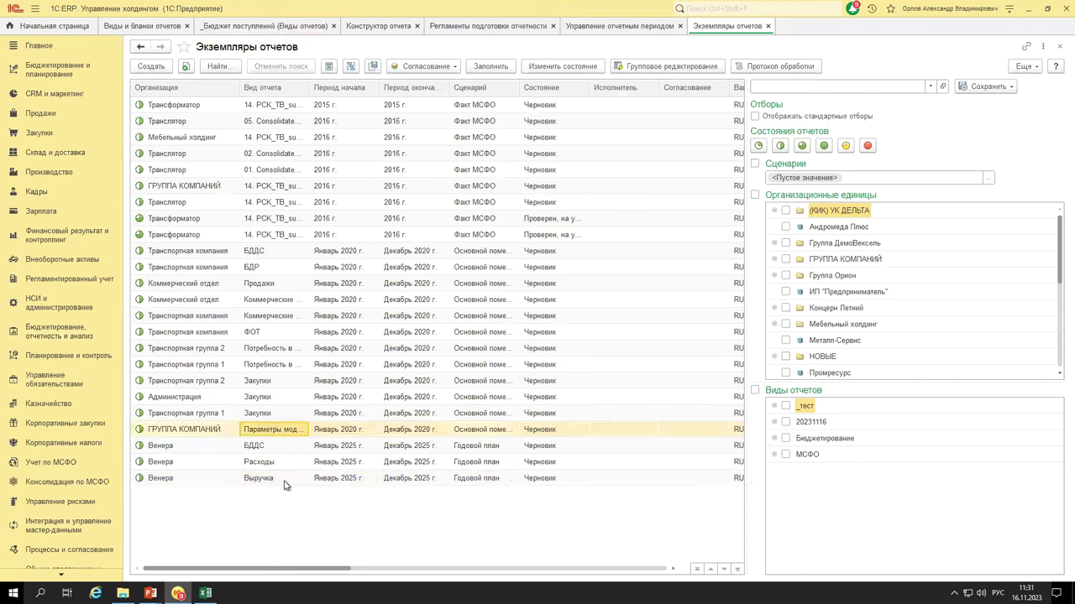
pyautogui.click(284, 477)
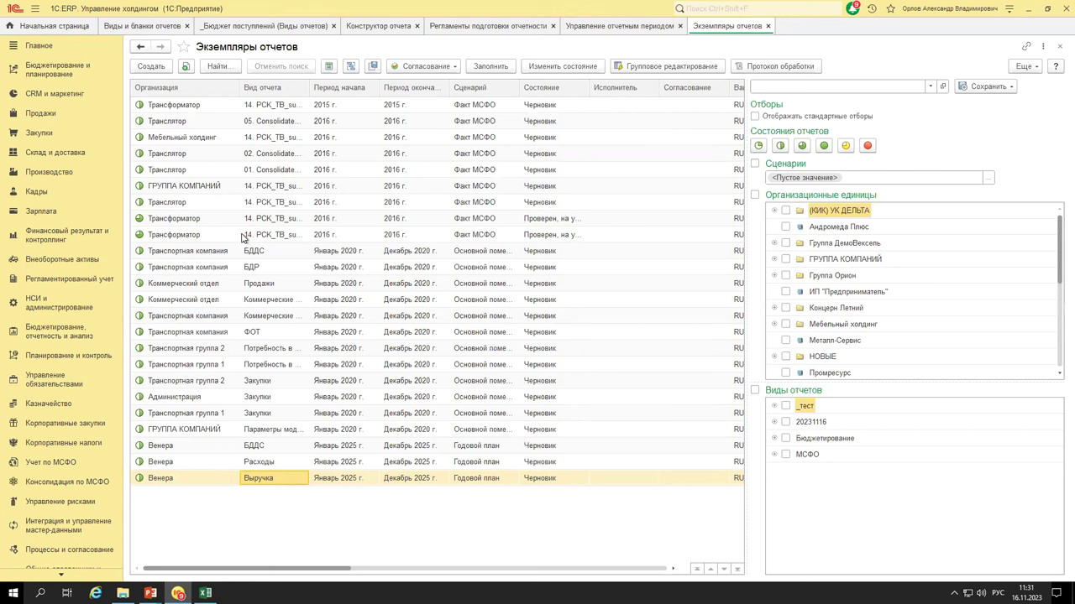
# - Create a new report instance with the report type _Бюджет поступлений from folder 20231116 and the scenario Годовой план
pyautogui.click(154, 67)
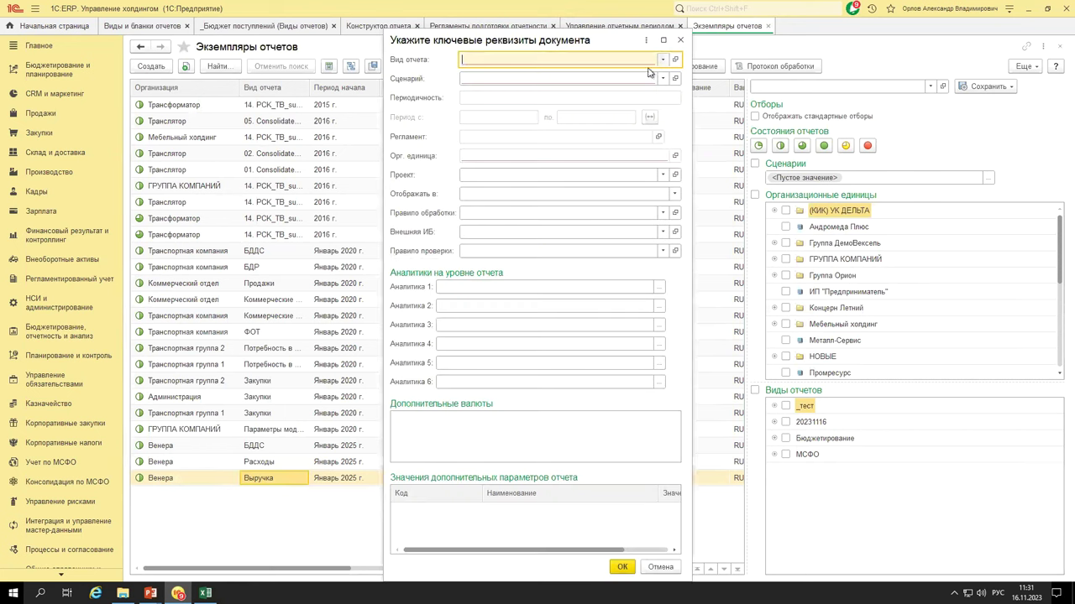
pyautogui.click(662, 59)
pyautogui.click(494, 133)
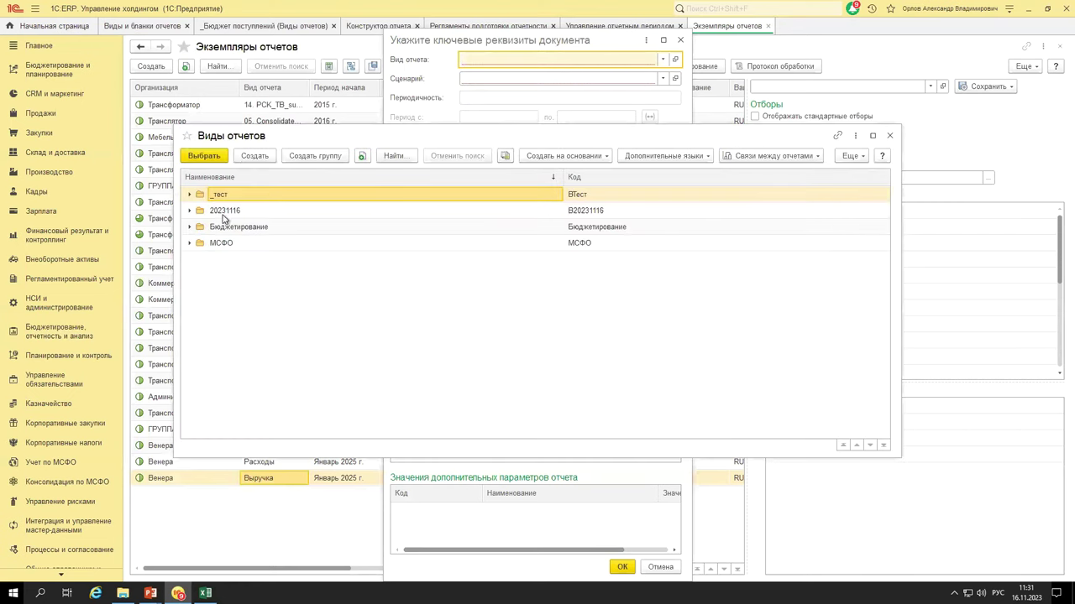
pyautogui.doubleClick(222, 210)
pyautogui.doubleClick(241, 213)
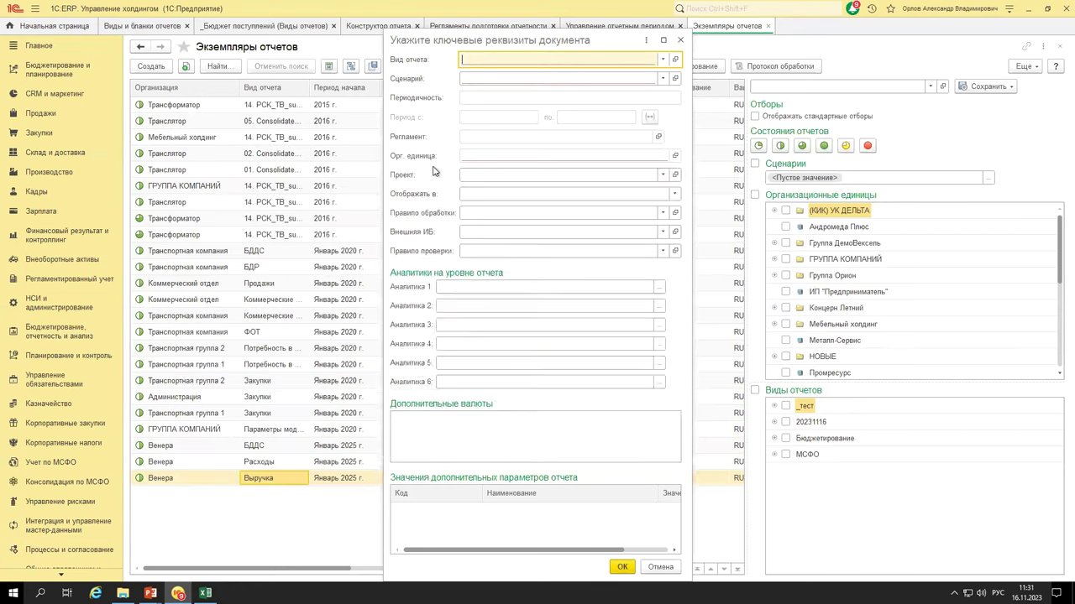
pyautogui.click(534, 78)
pyautogui.click(534, 96)
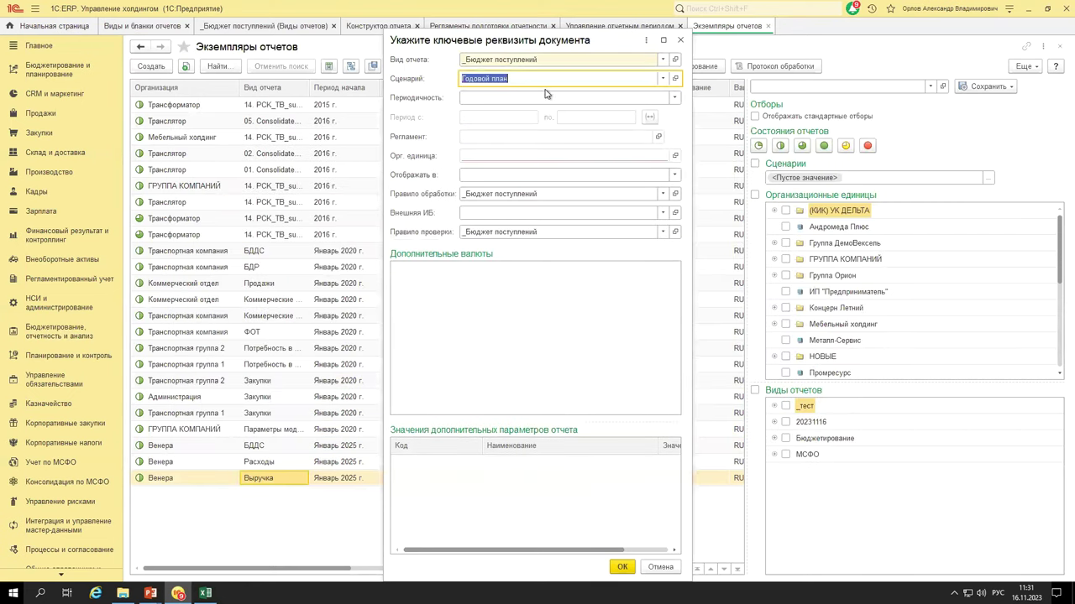
# - Set the report instance's periodicity to Месяц and its period to Январь 2026 – Декабрь 2026
pyautogui.click(546, 98)
pyautogui.click(503, 163)
pyautogui.click(649, 116)
pyautogui.click(654, 261)
pyautogui.click(654, 260)
pyautogui.moveTo(596, 282); pyautogui.dragTo(646, 345)
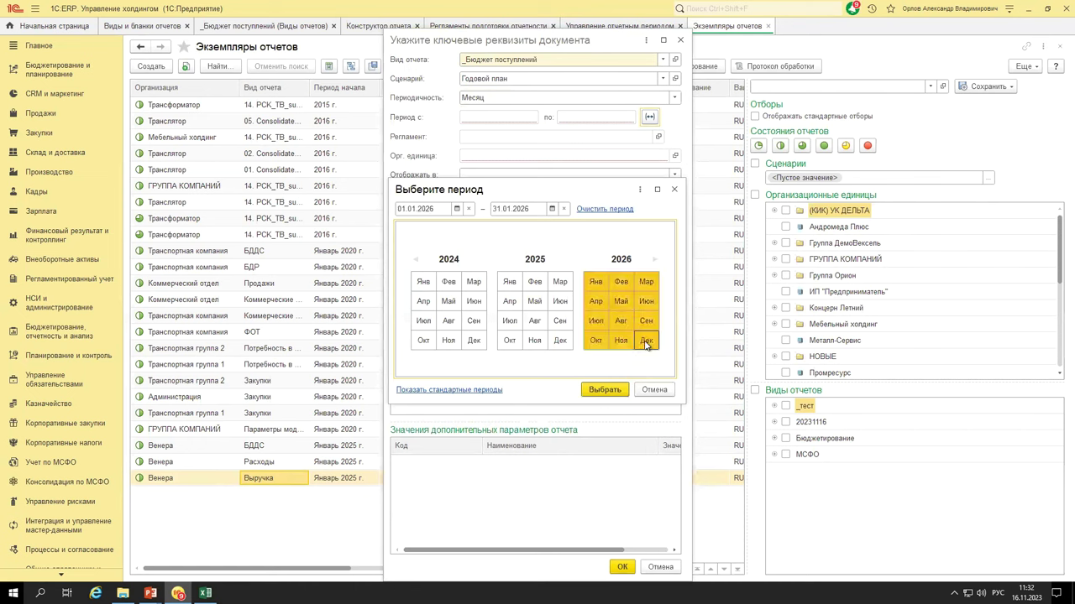
pyautogui.click(604, 389)
# - Choose Металл-Сервис as the organizational unit, keep the display form _Бюджет поступлений(многопериодный), and open the report instance
pyautogui.click(487, 155)
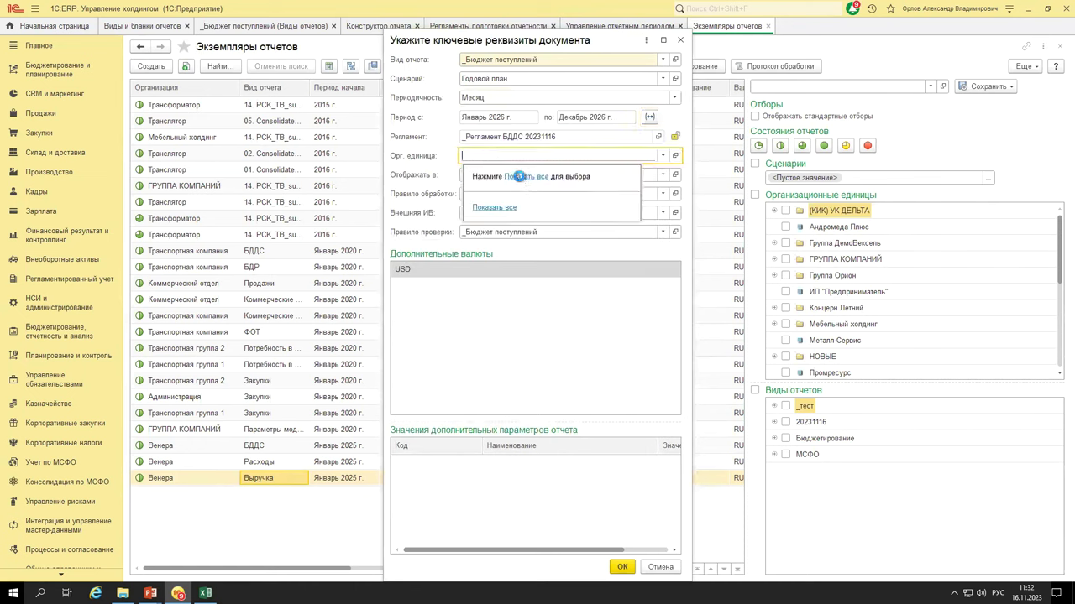
pyautogui.click(521, 178)
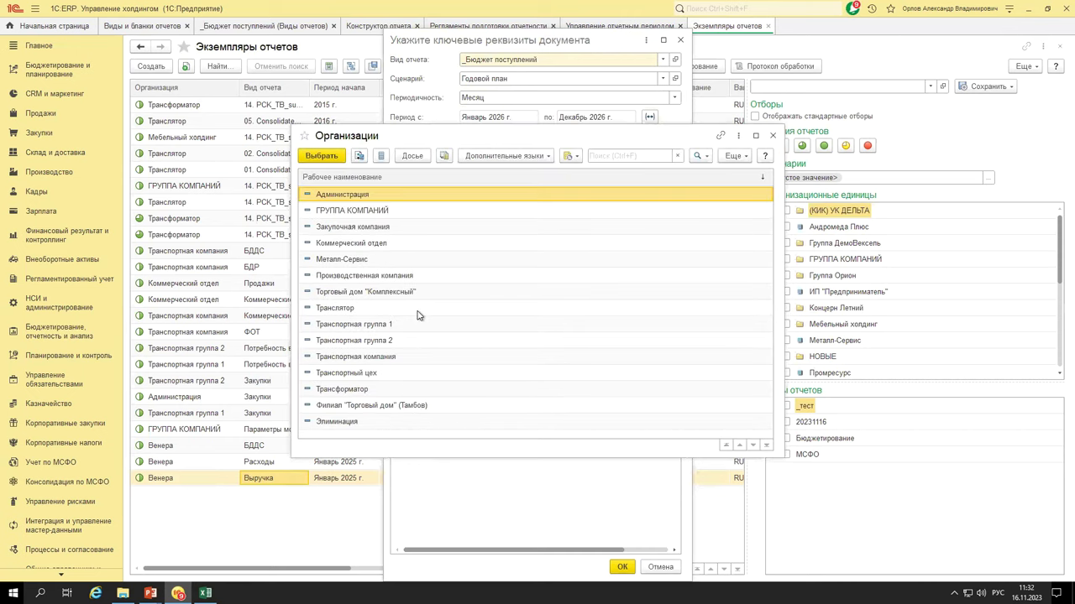
pyautogui.doubleClick(356, 260)
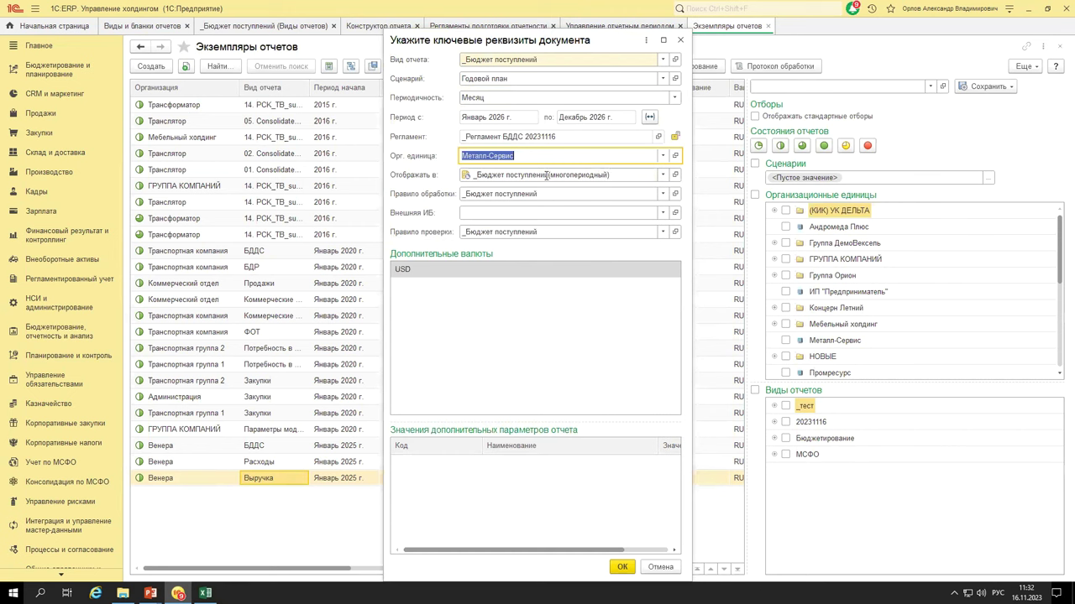
pyautogui.click(661, 177)
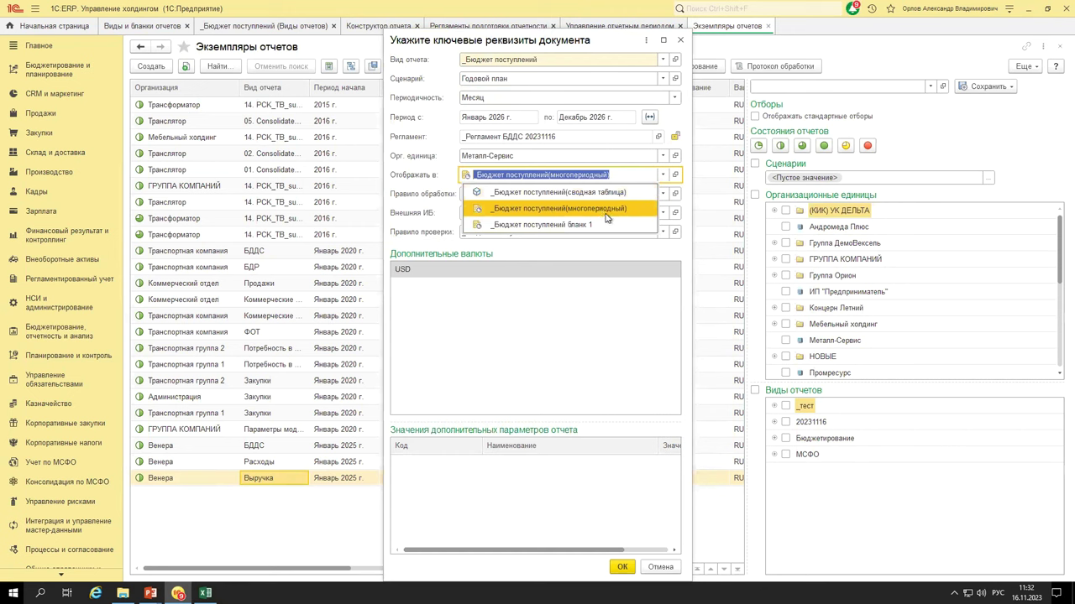
pyautogui.click(605, 213)
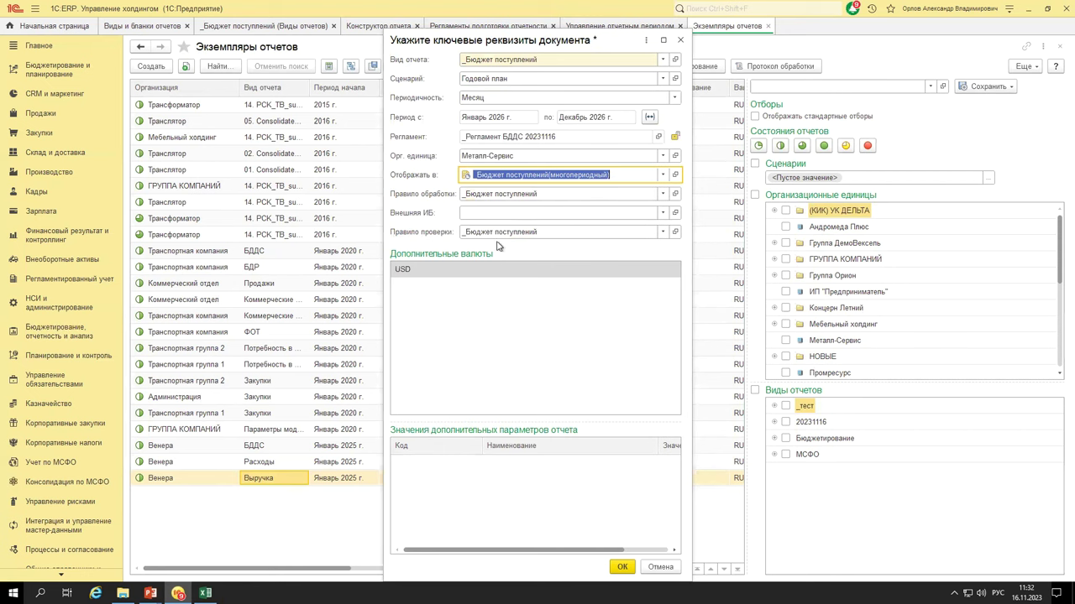
pyautogui.click(621, 567)
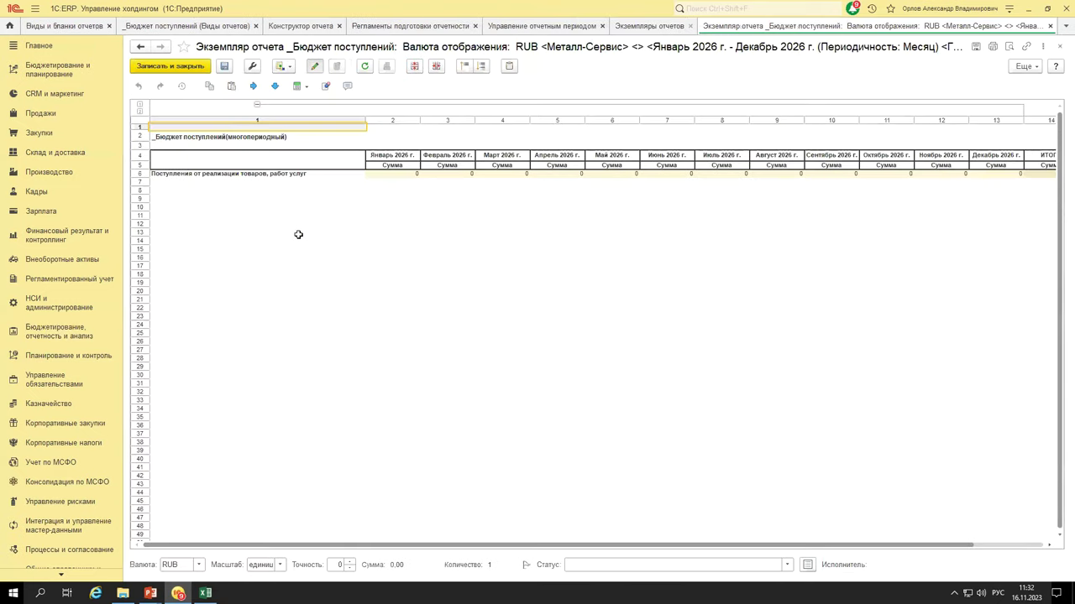
# - Examine the blank report's title, month columns and receipts row, and compare them with the receipts row in the Excel plan
pyautogui.click(356, 173)
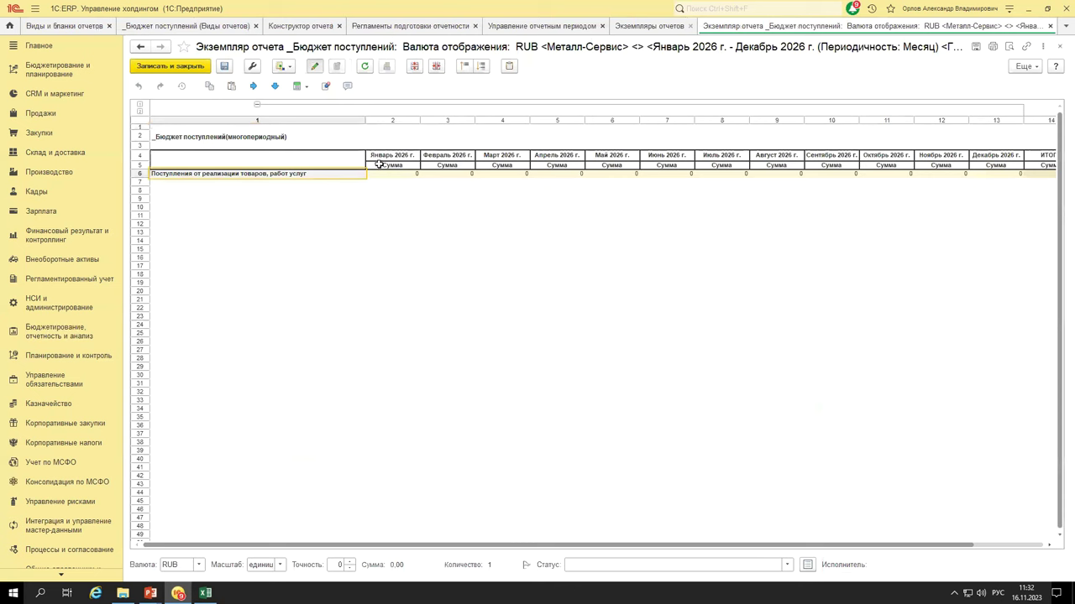
pyautogui.click(208, 138)
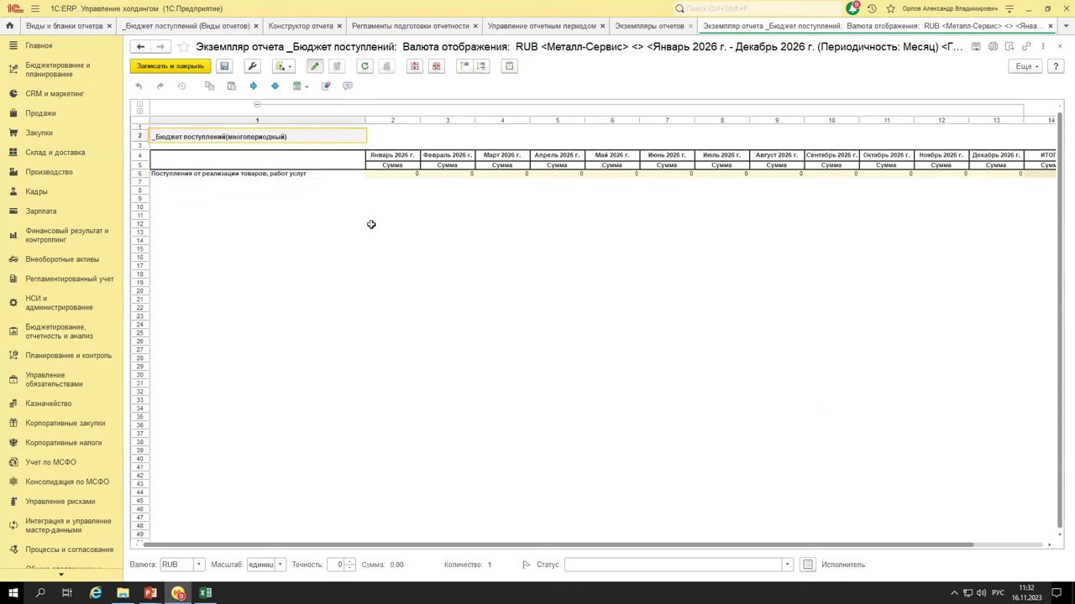
pyautogui.moveTo(386, 154); pyautogui.dragTo(839, 155)
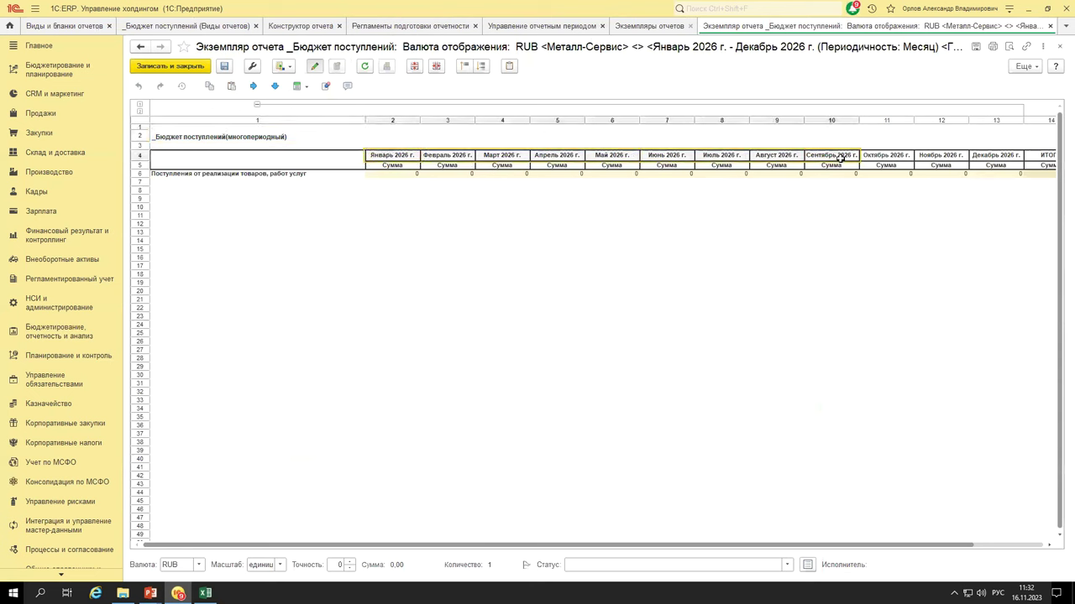
pyautogui.click(386, 173)
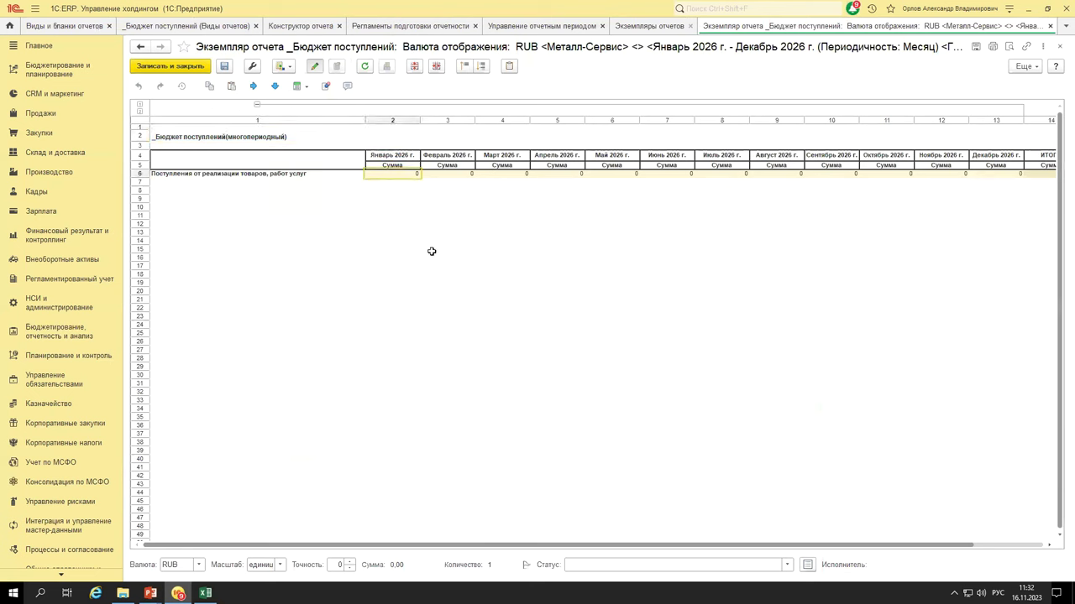
pyautogui.moveTo(205, 593)
pyautogui.click(204, 564)
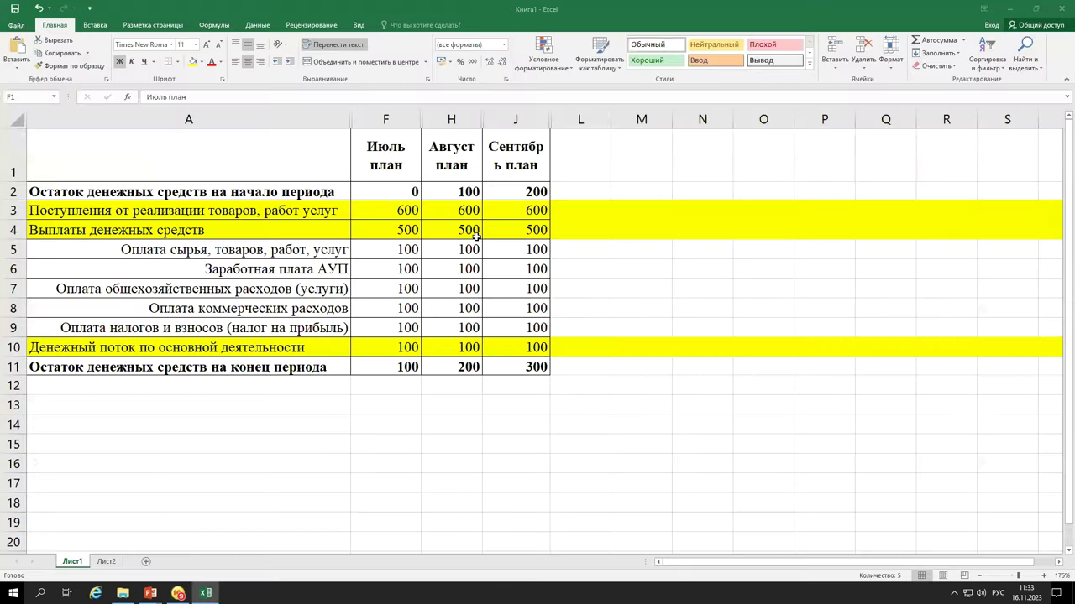
pyautogui.moveTo(389, 210); pyautogui.dragTo(521, 205)
pyautogui.moveTo(313, 209); pyautogui.dragTo(515, 209)
pyautogui.hotkey('alt', 'Tab')
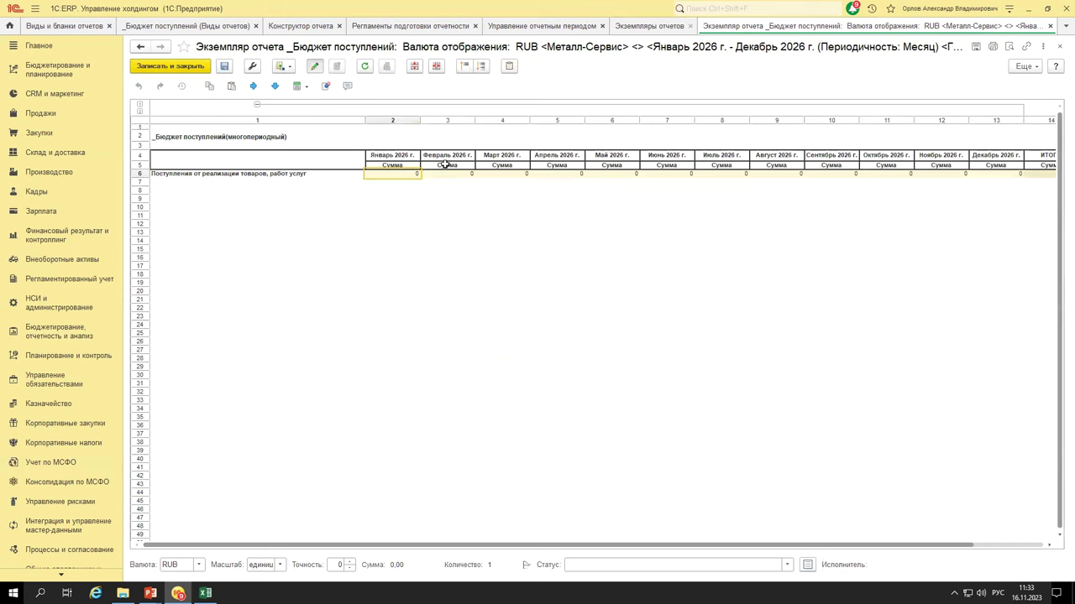
pyautogui.moveTo(407, 156); pyautogui.dragTo(481, 154)
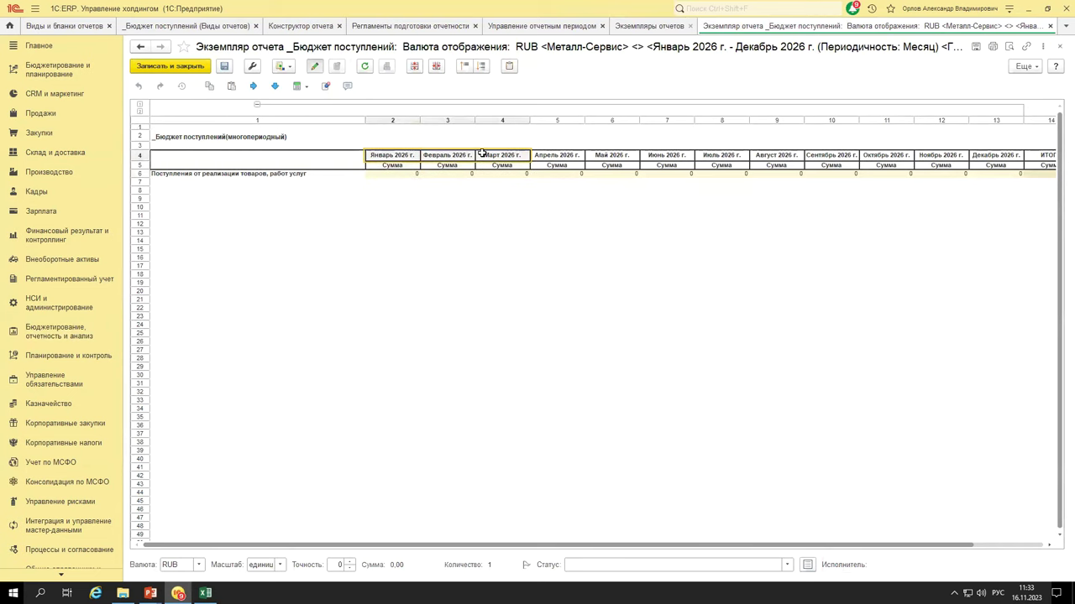
pyautogui.click(403, 173)
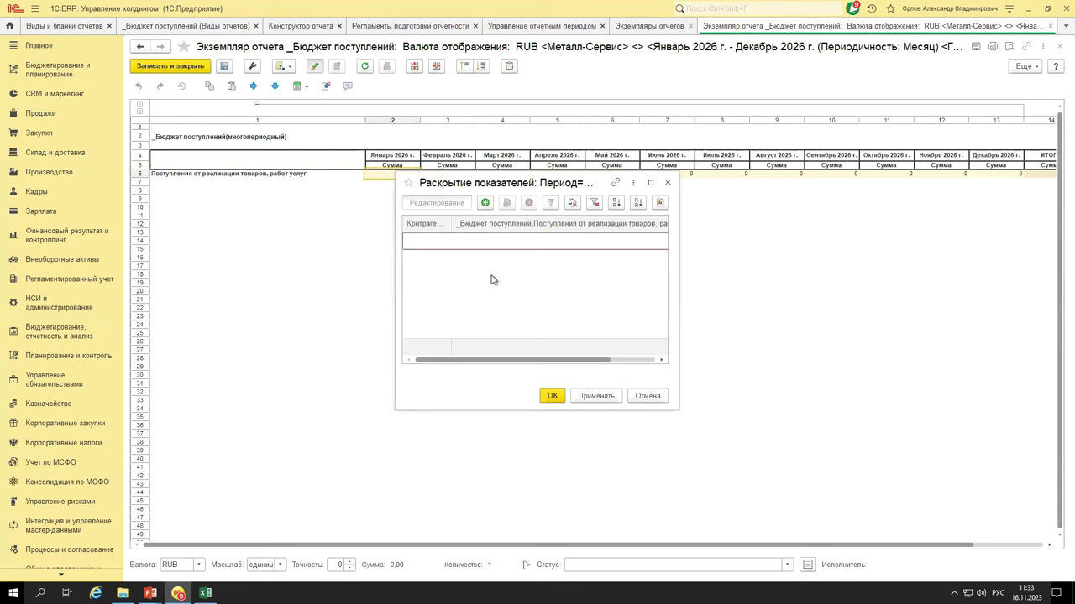
pyautogui.click(668, 182)
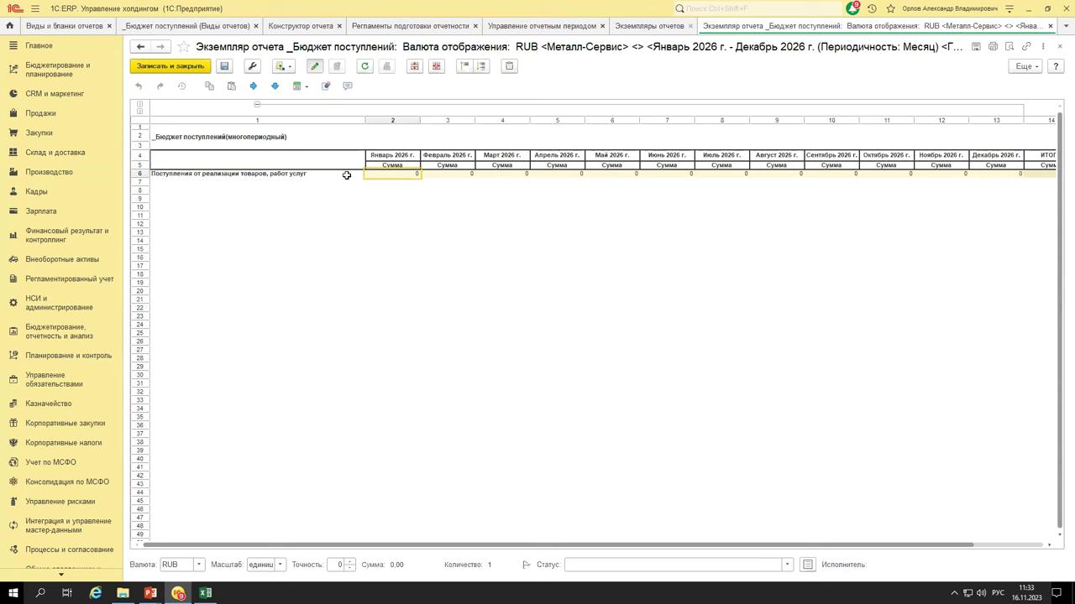
pyautogui.doubleClick(401, 173)
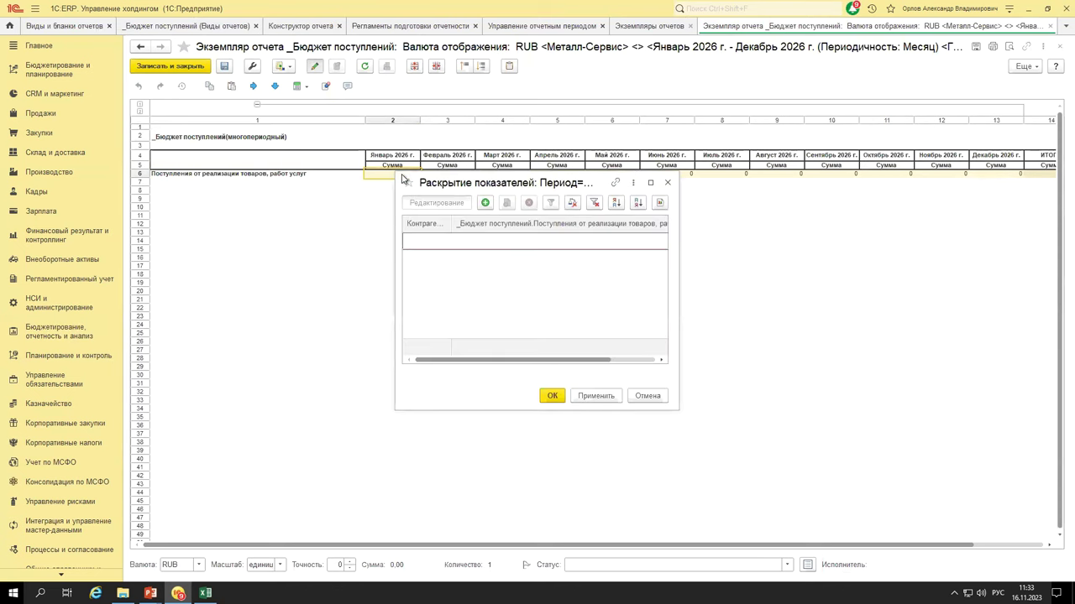
pyautogui.click(668, 183)
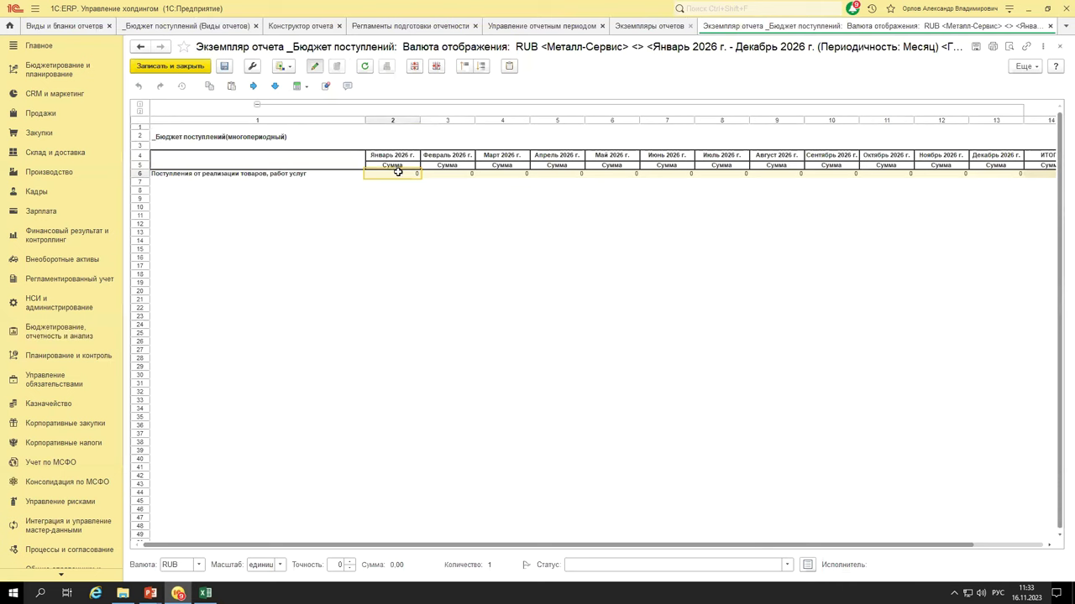
# - Open the counterparty breakdown of the January 2026 sales receipts and add rows for NYSE and Альтаир 2
pyautogui.doubleClick(401, 175)
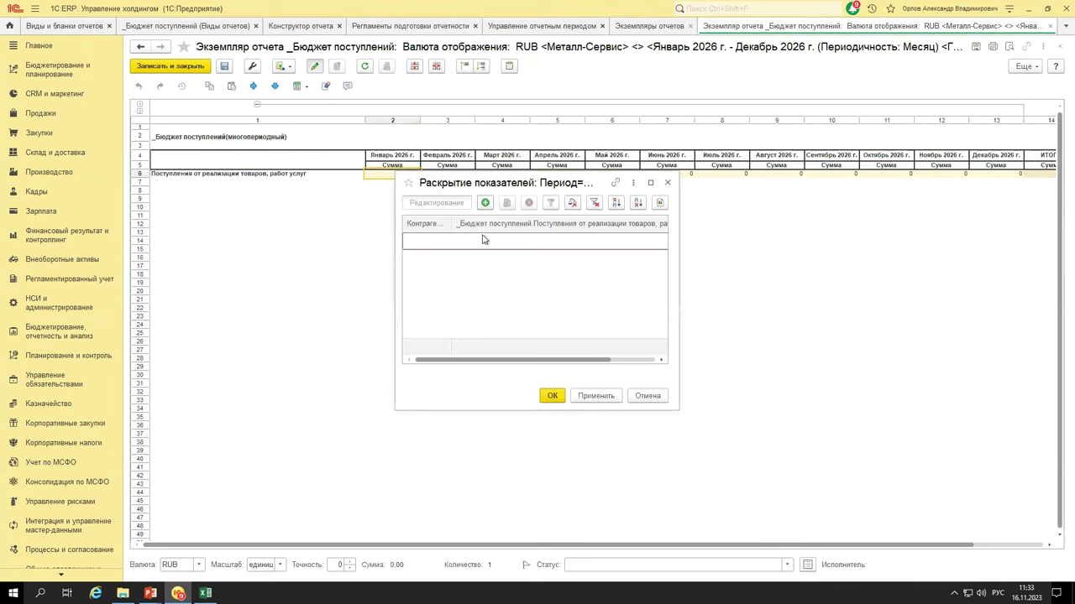
pyautogui.moveTo(391, 301); pyautogui.dragTo(245, 294)
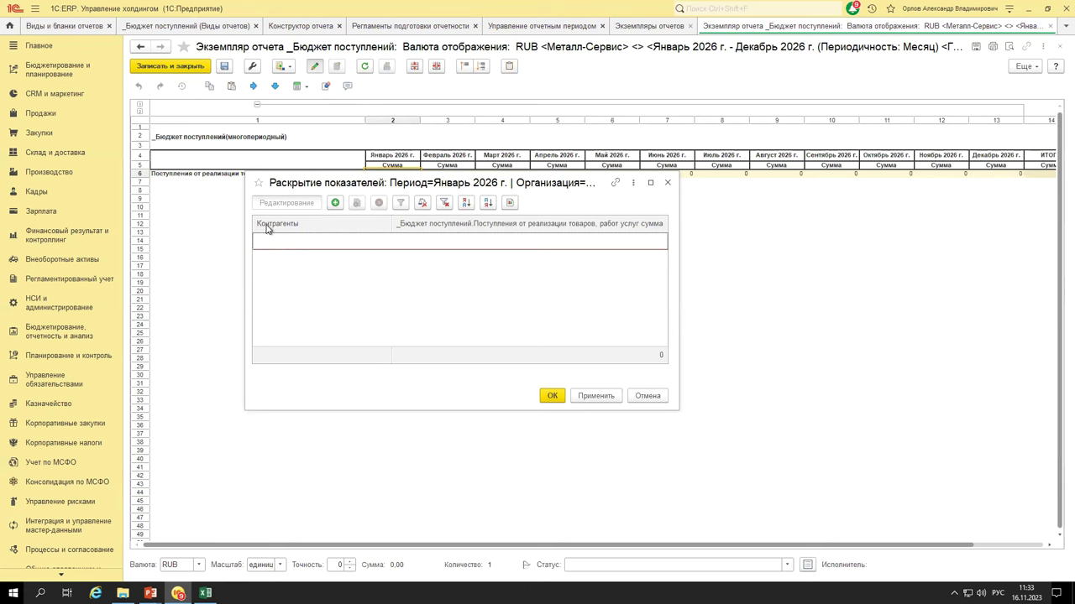
pyautogui.click(335, 204)
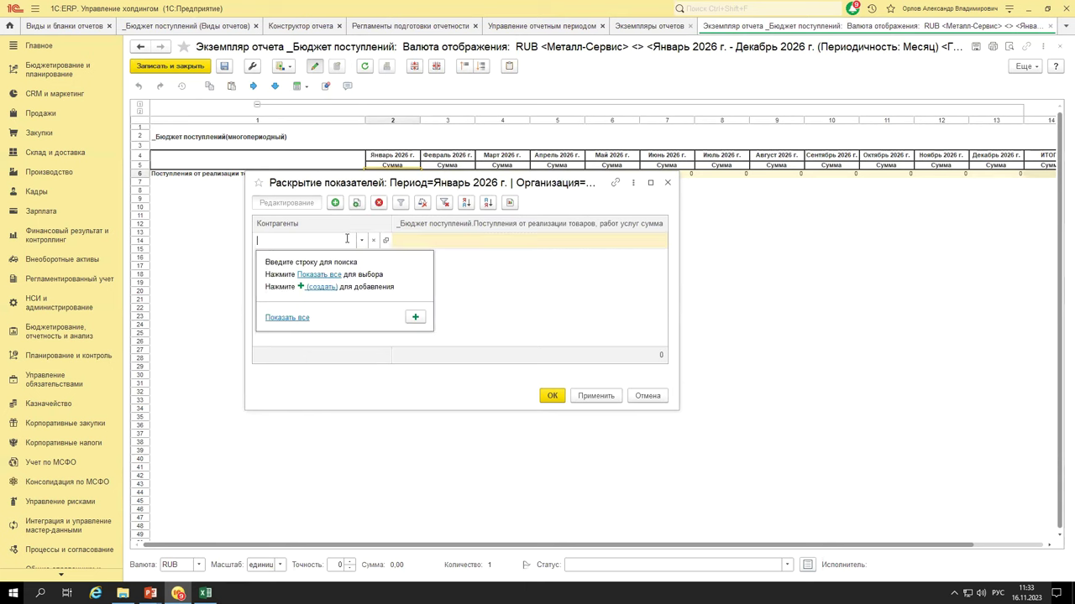
pyautogui.click(326, 277)
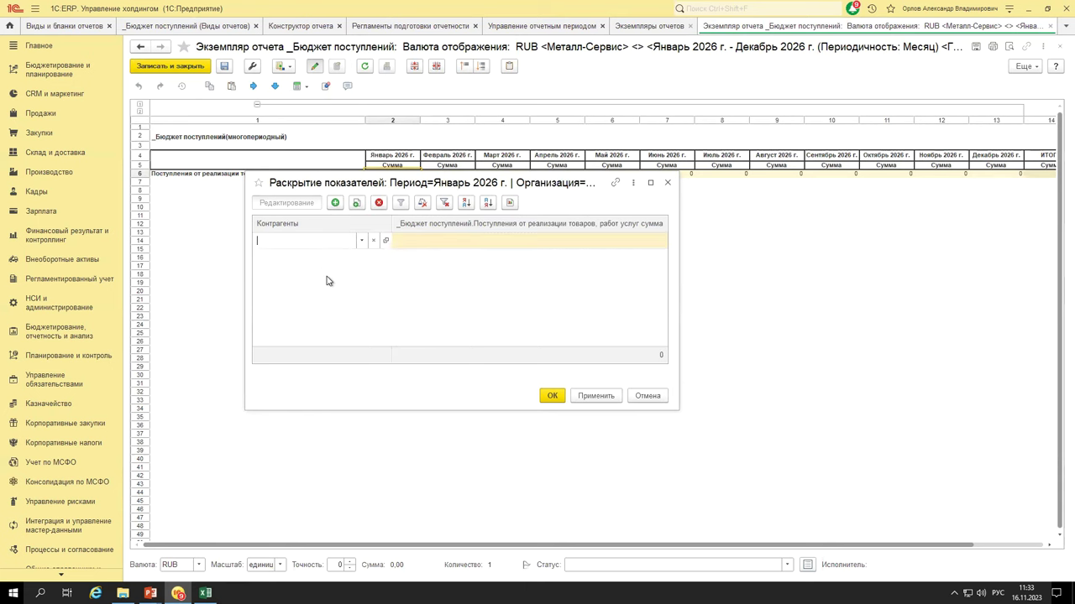
pyautogui.doubleClick(325, 302)
pyautogui.click(329, 278)
pyautogui.click(335, 204)
pyautogui.click(294, 303)
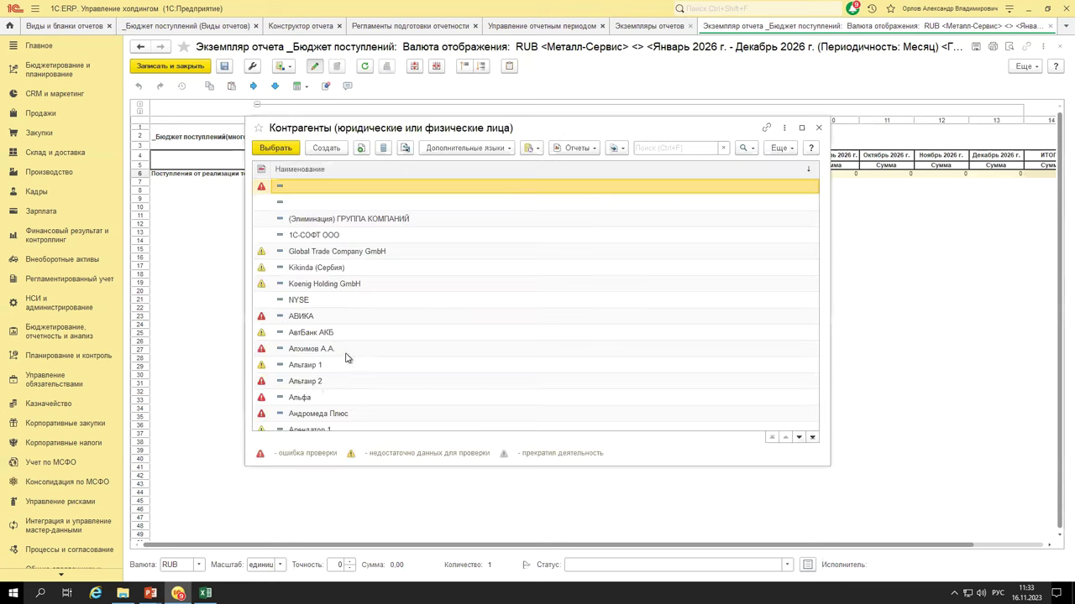
pyautogui.doubleClick(319, 384)
# - Add a third row to the January breakdown with Аэрофлот as the counterparty
pyautogui.click(336, 204)
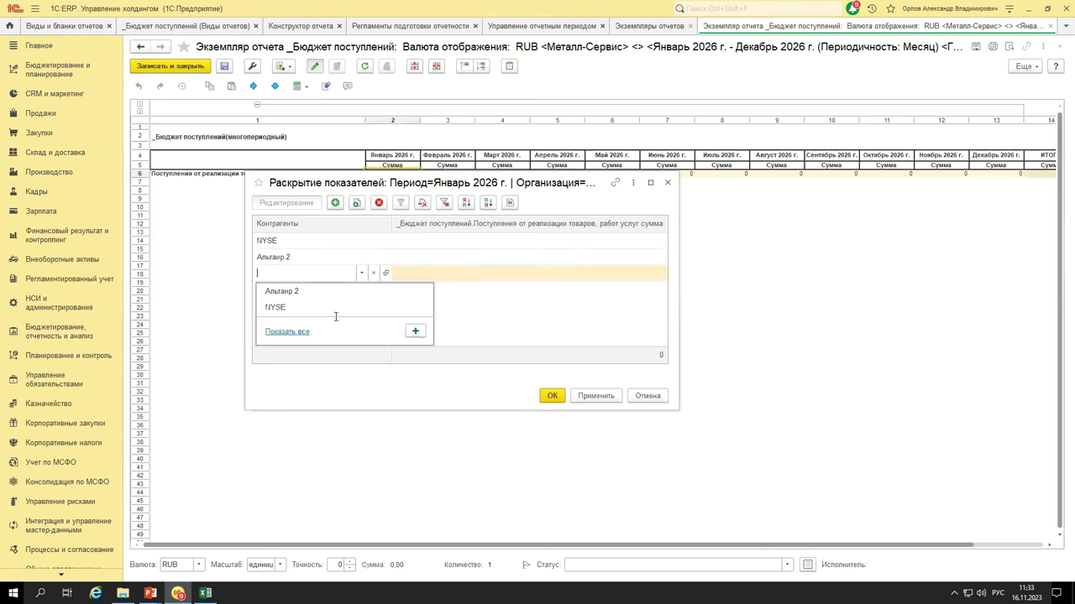
pyautogui.click(295, 333)
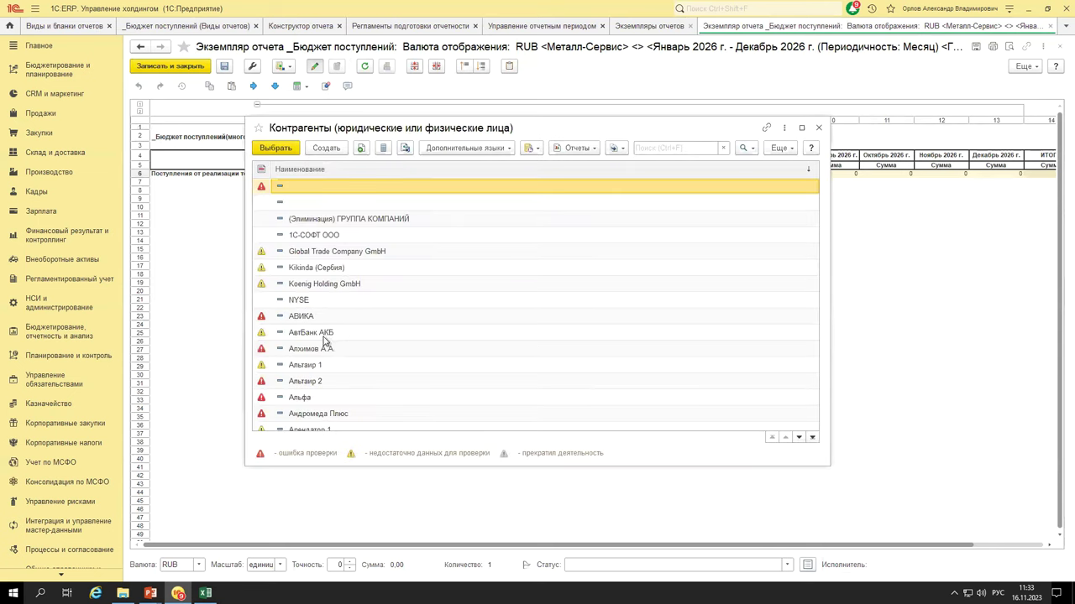
pyautogui.moveTo(324, 340); pyautogui.dragTo(334, 390)
pyautogui.click(277, 149)
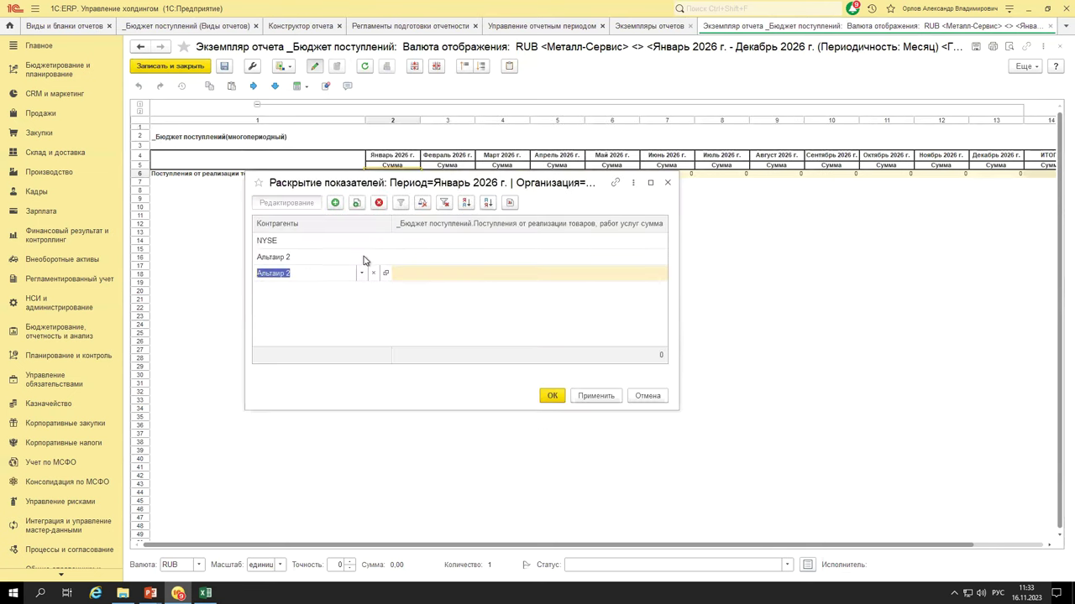
pyautogui.click(361, 273)
pyautogui.click(301, 332)
pyautogui.doubleClick(335, 402)
# - Enter 300 000 as the amount for each of NYSE, Альтаир 2 and Аэрофлот, and apply the breakdown to the report
pyautogui.doubleClick(542, 249)
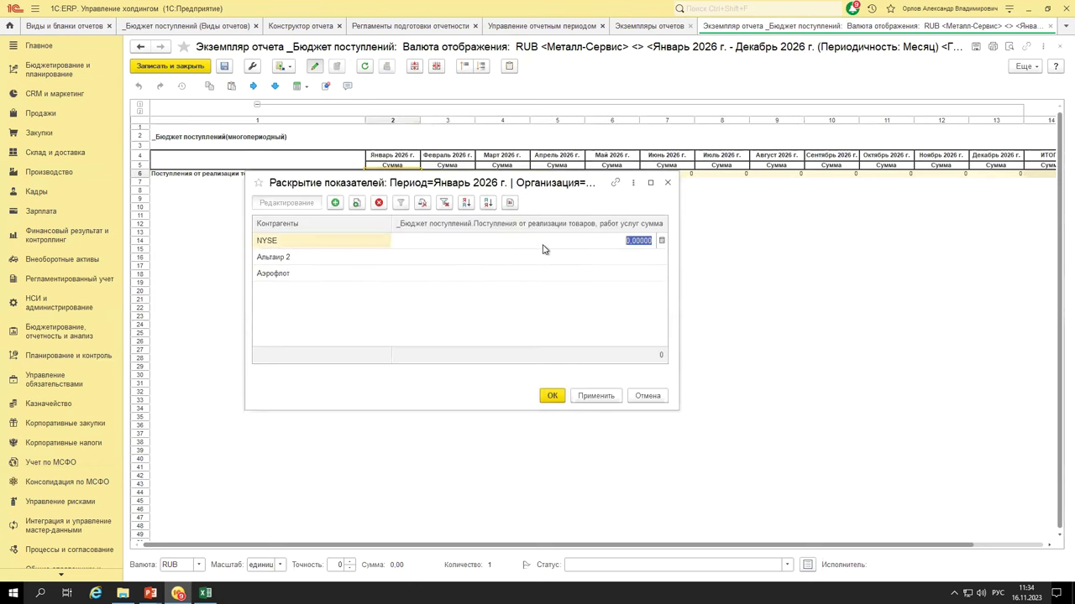
pyautogui.write('300 000')
pyautogui.press('Return')
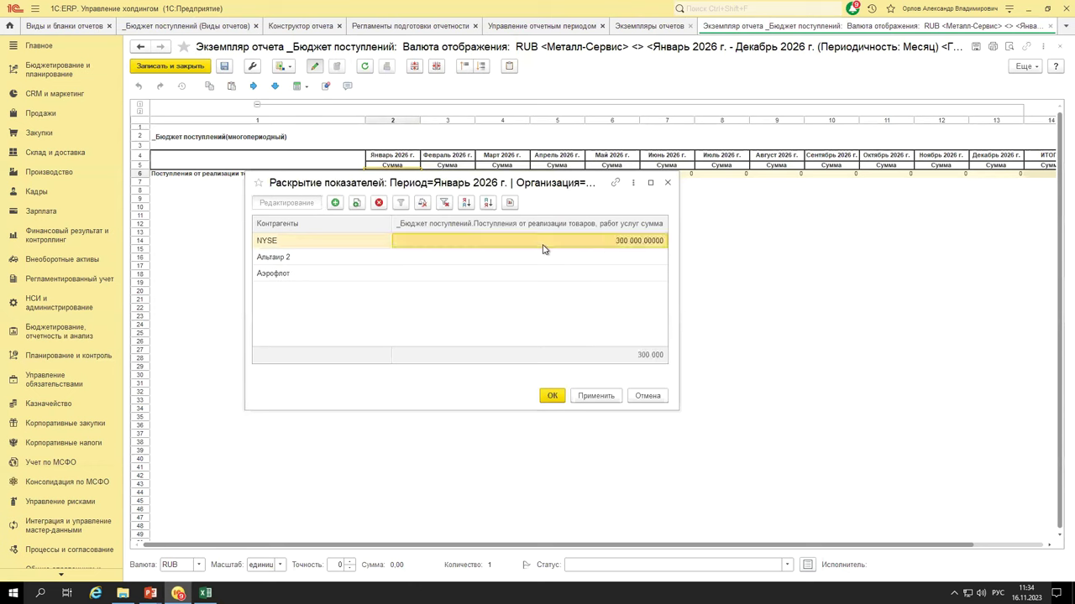
pyautogui.press('Down')
pyautogui.write('30.00000')
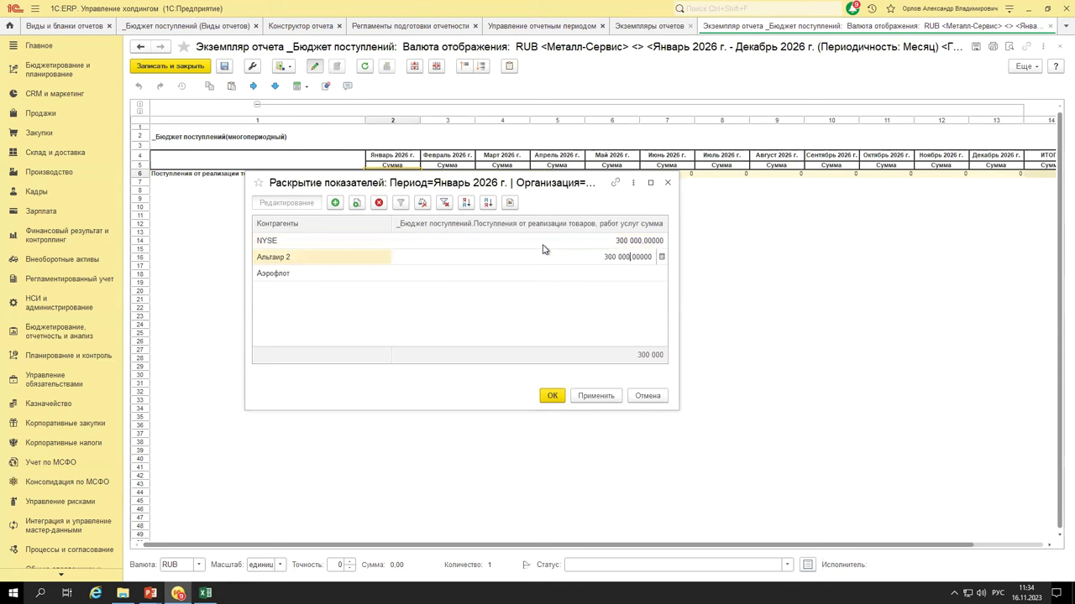
pyautogui.press('Return')
pyautogui.press('Down')
pyautogui.press('Return')
pyautogui.write('300 000')
pyautogui.press('Return')
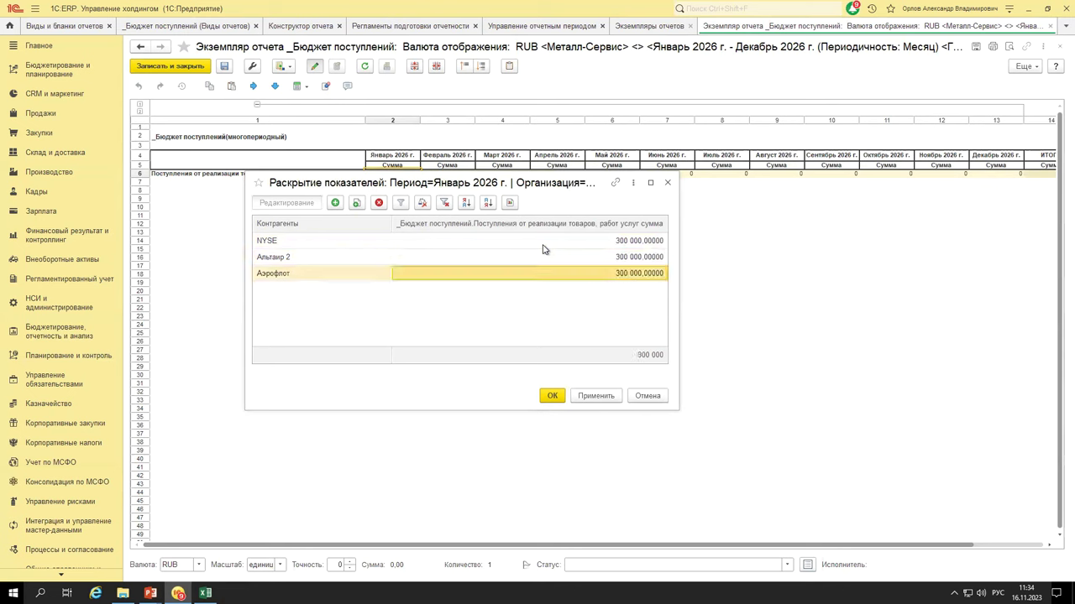
pyautogui.click(552, 396)
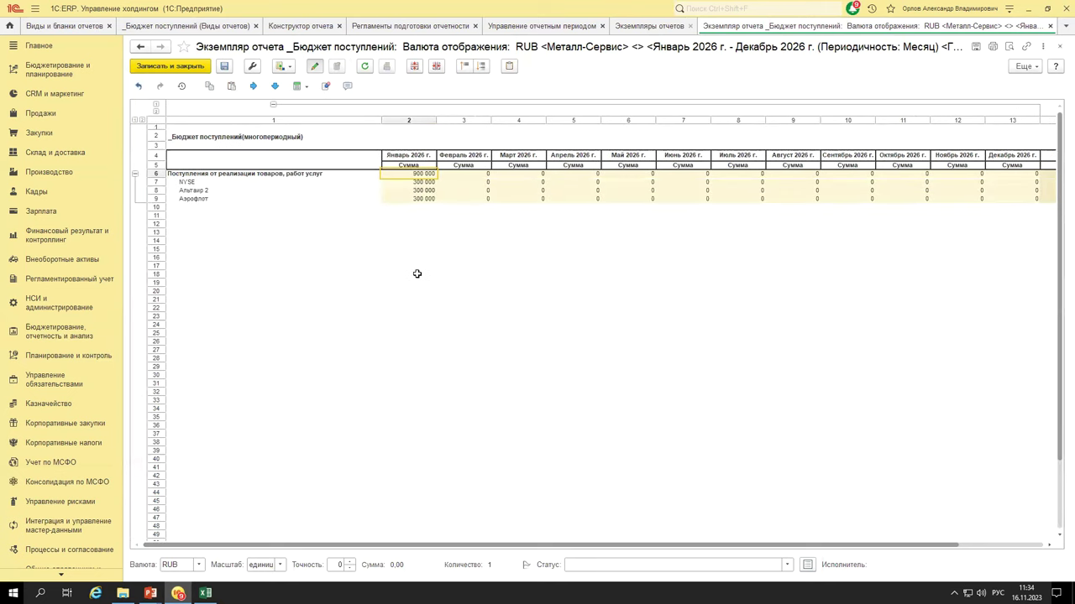
# - Copy the January 2026 amounts of NYSE, Альтаир 2 and Аэрофлот along their rows through December, and save the report
pyautogui.moveTo(191, 180); pyautogui.dragTo(225, 199)
pyautogui.moveTo(365, 194); pyautogui.dragTo(424, 194)
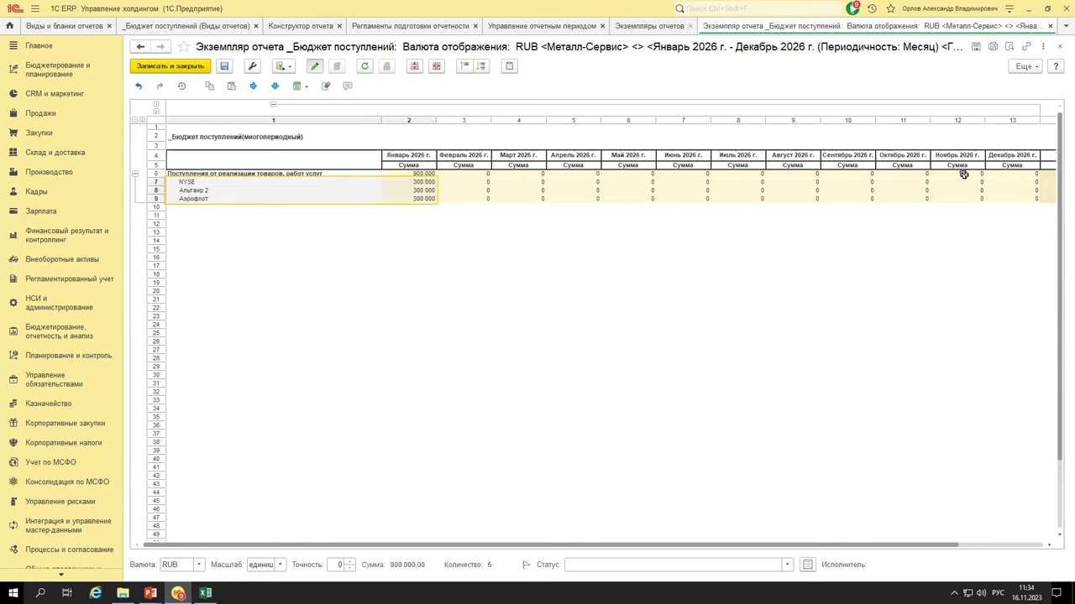
pyautogui.click(411, 183)
pyautogui.click(415, 190)
pyautogui.click(419, 199)
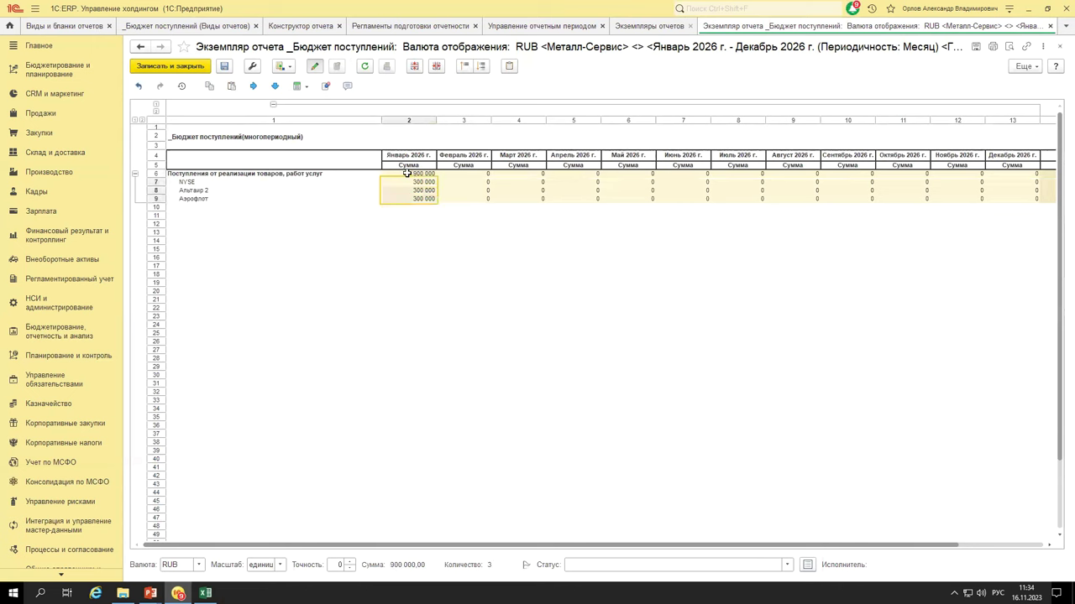
pyautogui.rightClick(418, 183)
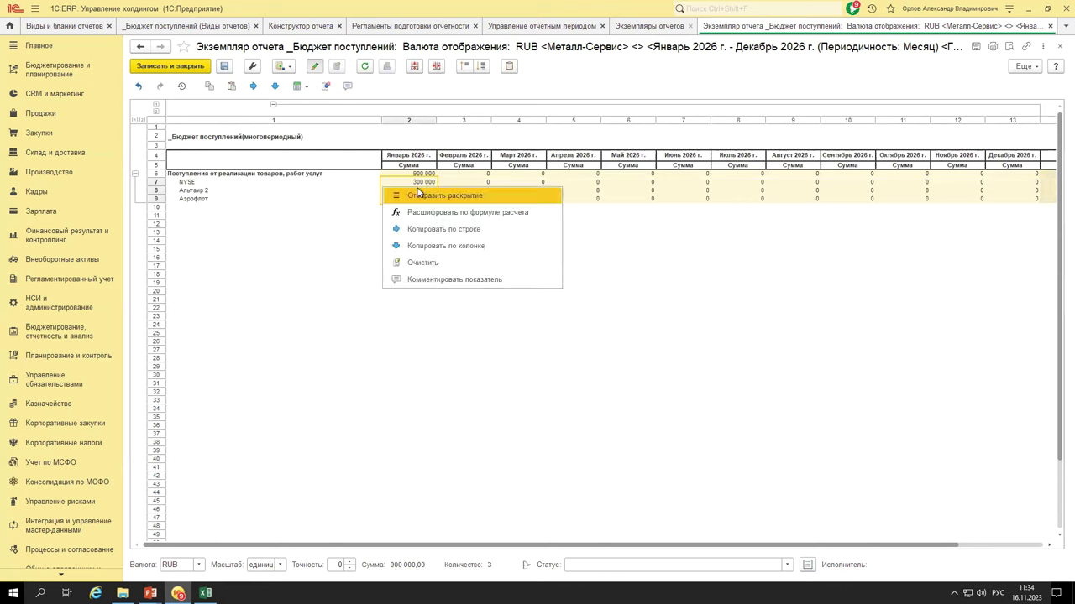
pyautogui.click(479, 230)
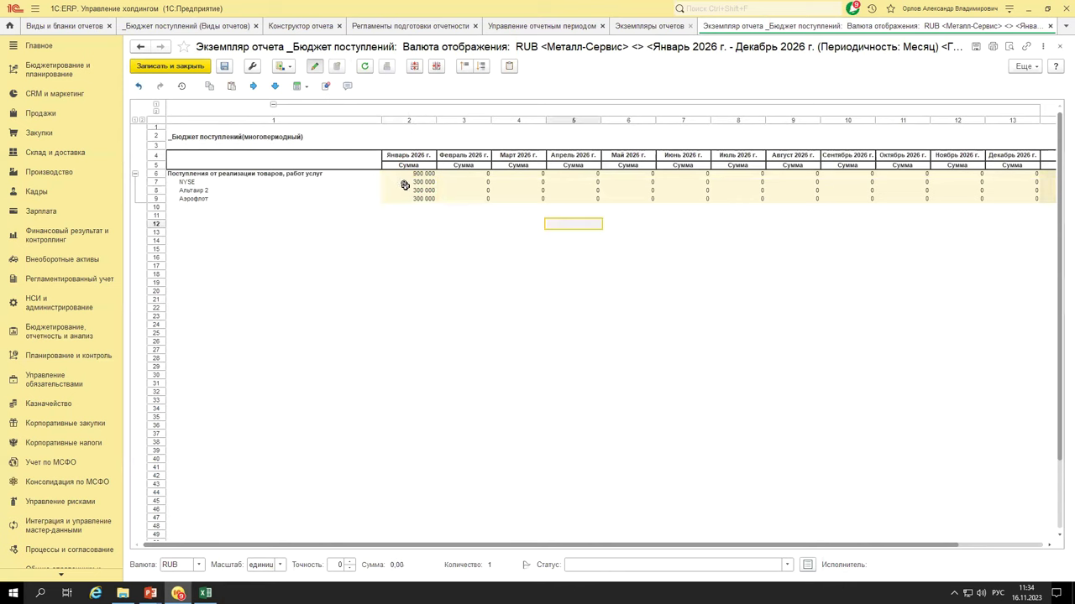
pyautogui.click(252, 87)
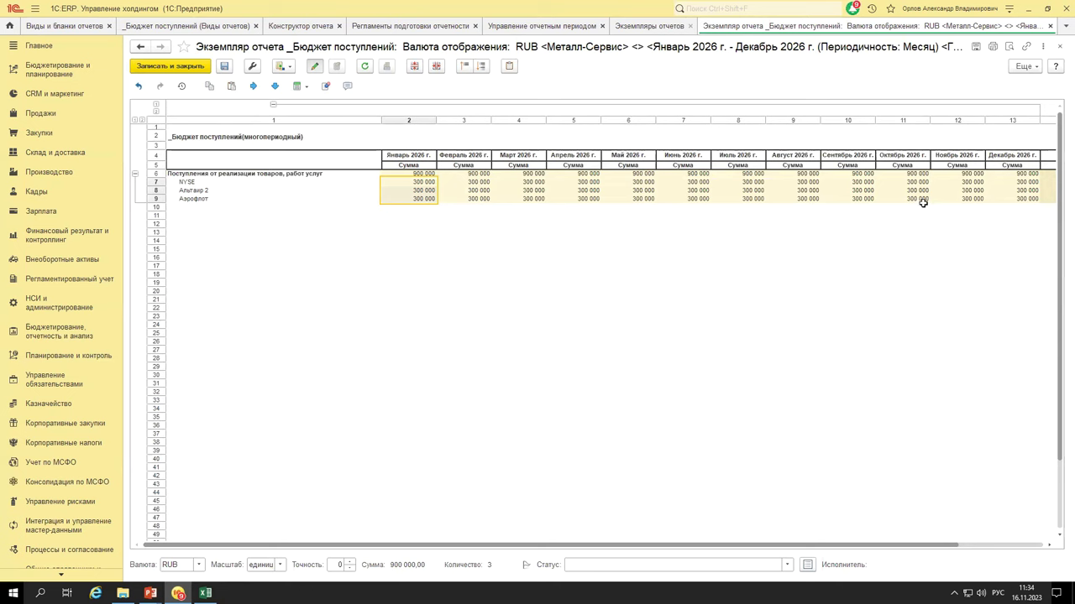
pyautogui.moveTo(589, 539)
pyautogui.mouseDown()
pyautogui.moveTo(559, 537)
pyautogui.moveTo(658, 537)
pyautogui.moveTo(579, 540)
pyautogui.mouseUp()
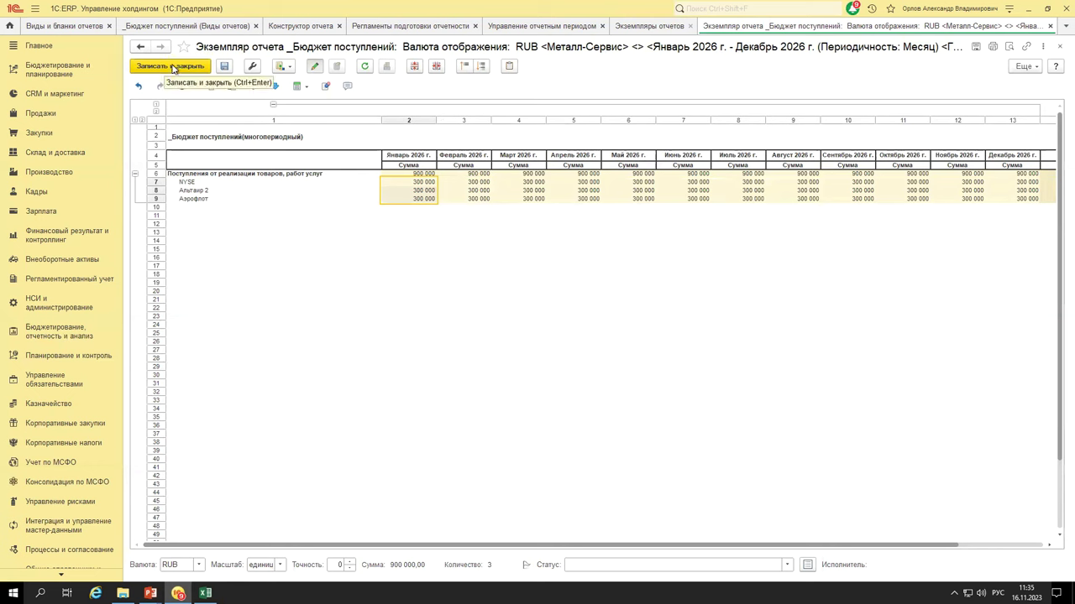
pyautogui.click(224, 65)
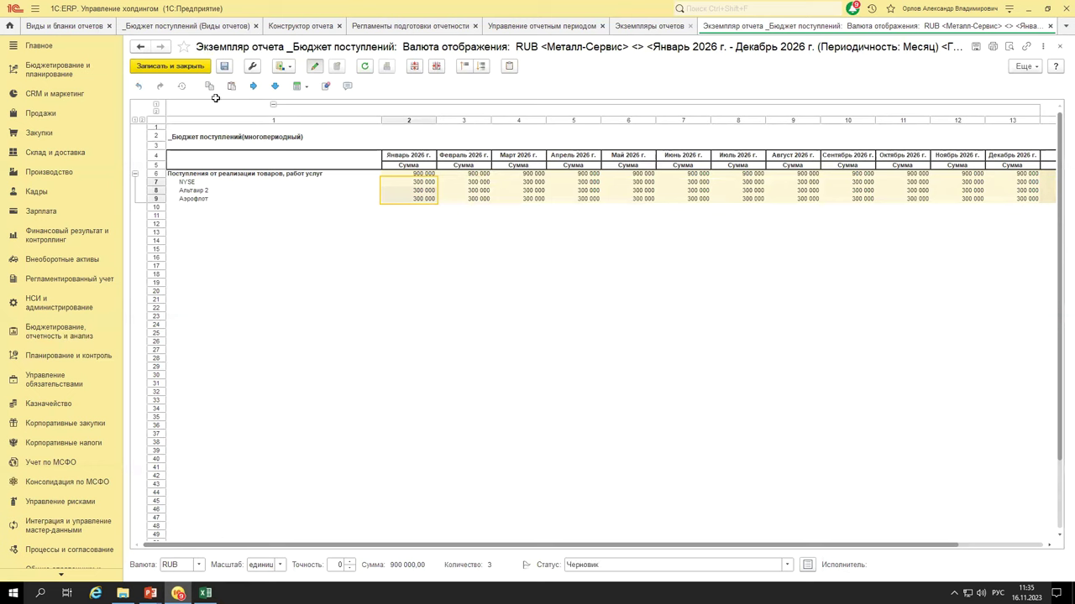
# - Review the report instance's main and additional attributes in its settings, and leave them without changes
pyautogui.click(253, 68)
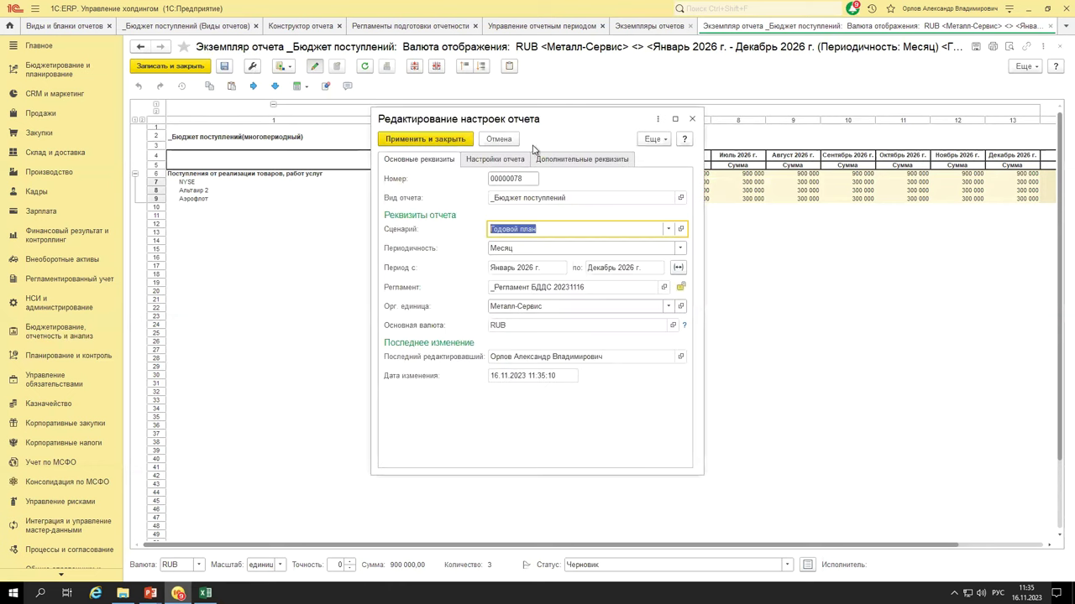
pyautogui.click(516, 159)
pyautogui.click(551, 160)
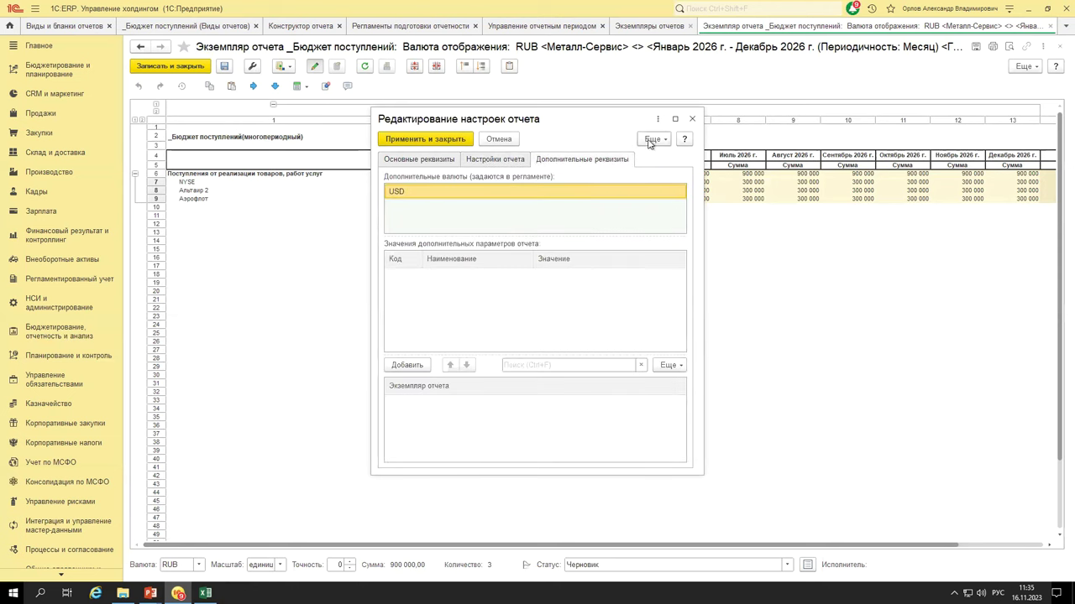
pyautogui.click(411, 168)
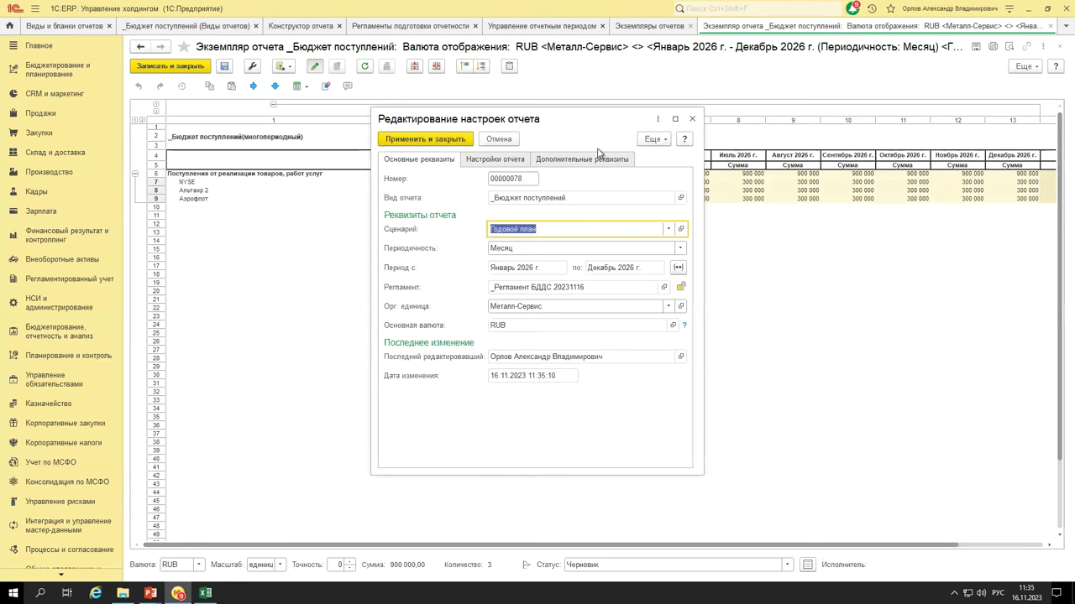
pyautogui.click(692, 119)
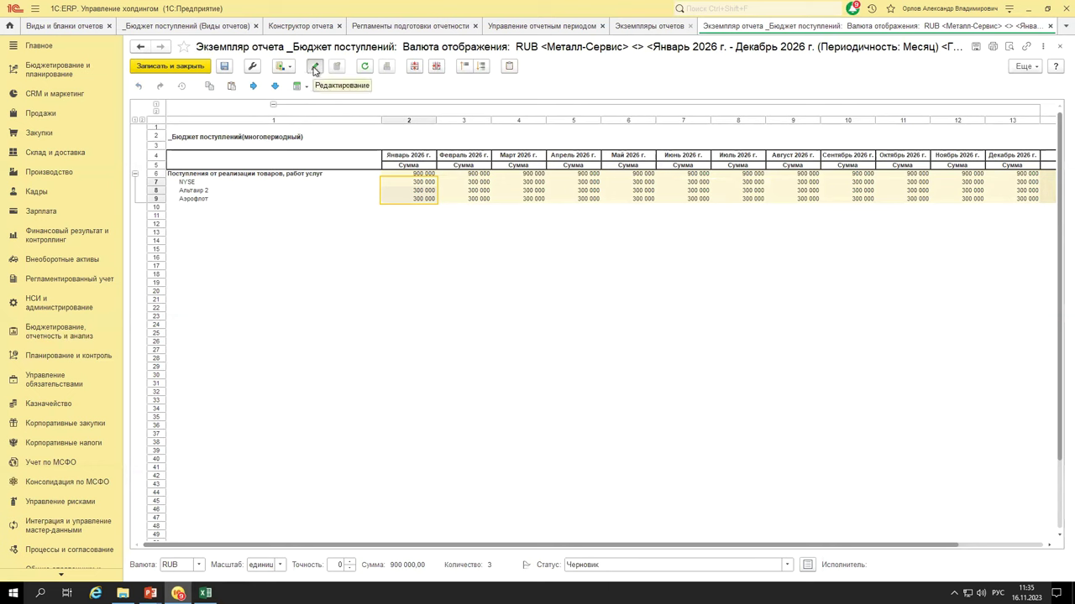
# - Add a comment to the January 2026 amount of Аэрофлот
pyautogui.click(315, 68)
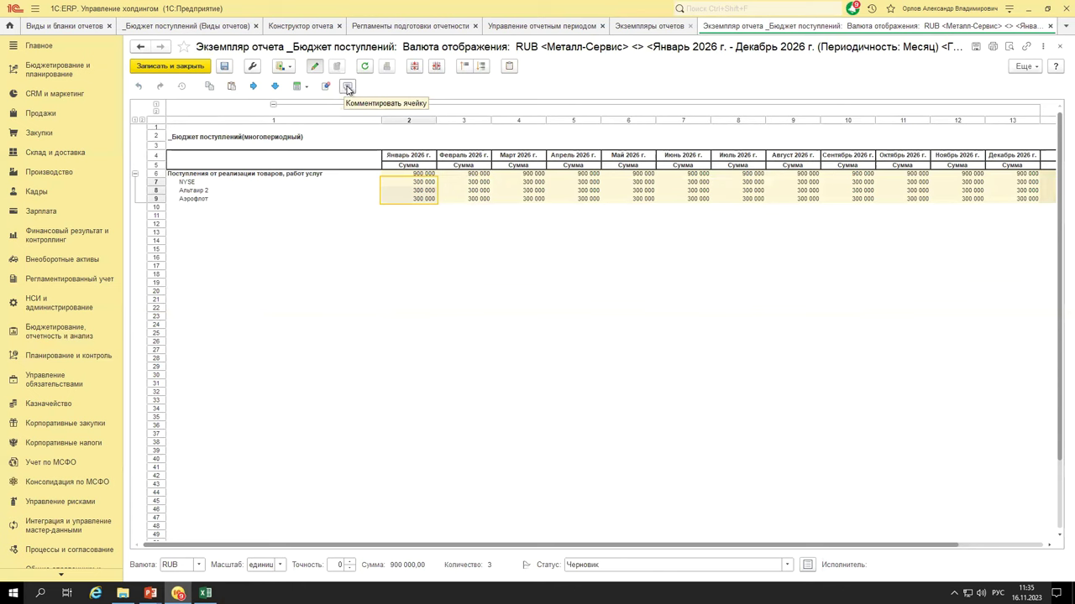
pyautogui.click(423, 183)
pyautogui.click(426, 197)
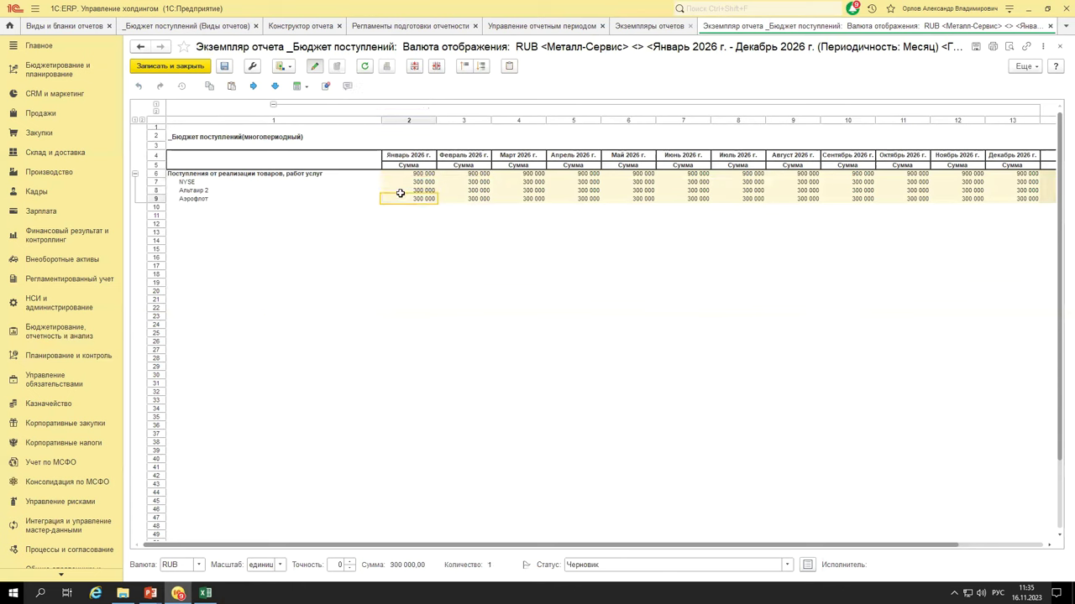
pyautogui.click(348, 86)
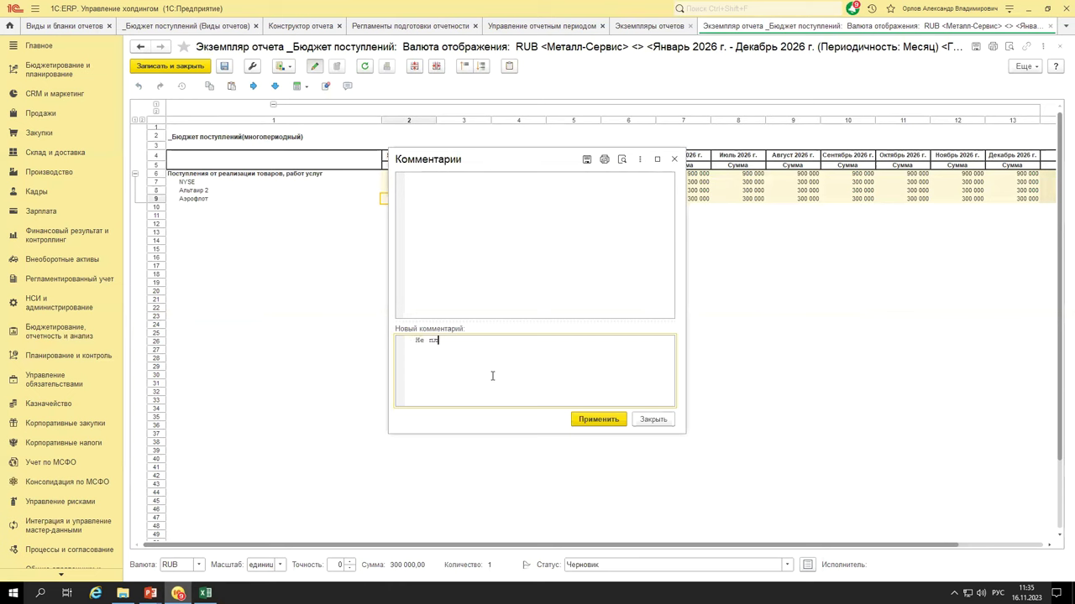
pyautogui.click(598, 419)
pyautogui.click(428, 215)
pyautogui.moveTo(428, 199)
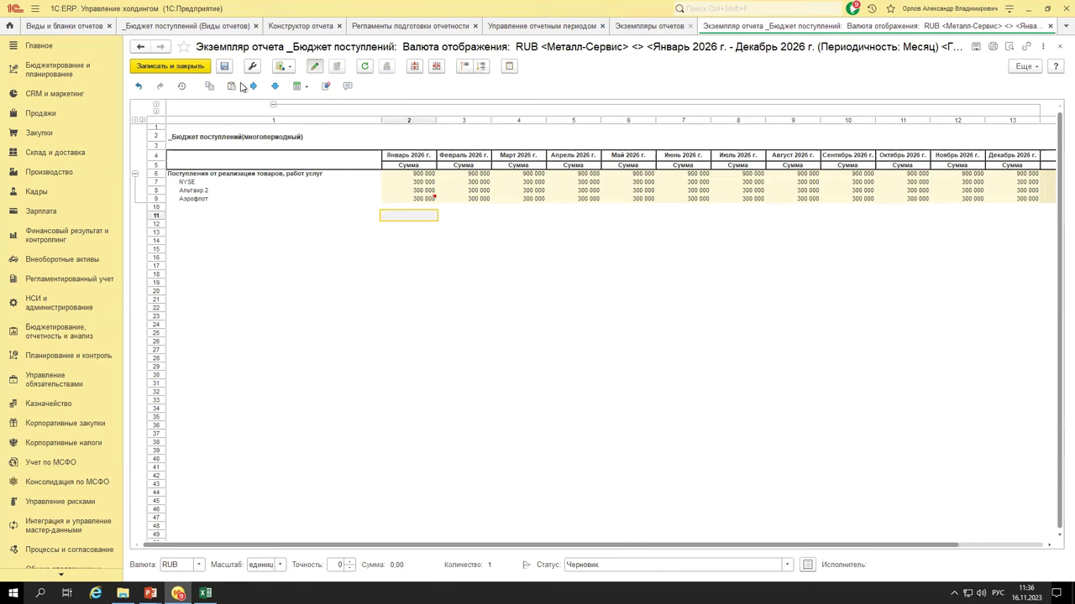
# - Save and close the report, and widen the Вид отчета column in the instances list around the Металл-Сервис entry
pyautogui.click(168, 67)
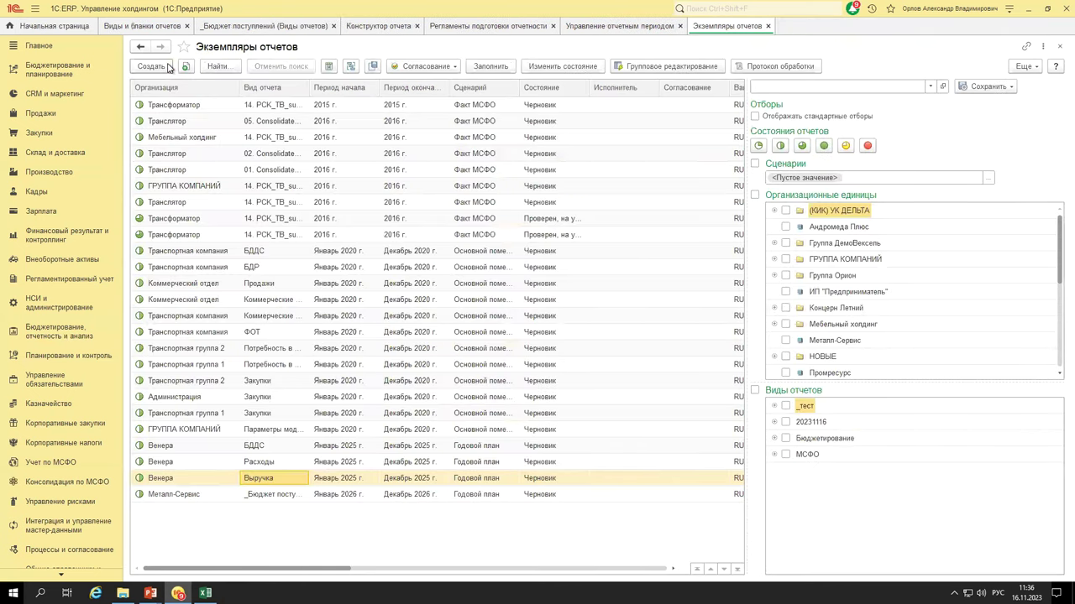
pyautogui.click(264, 496)
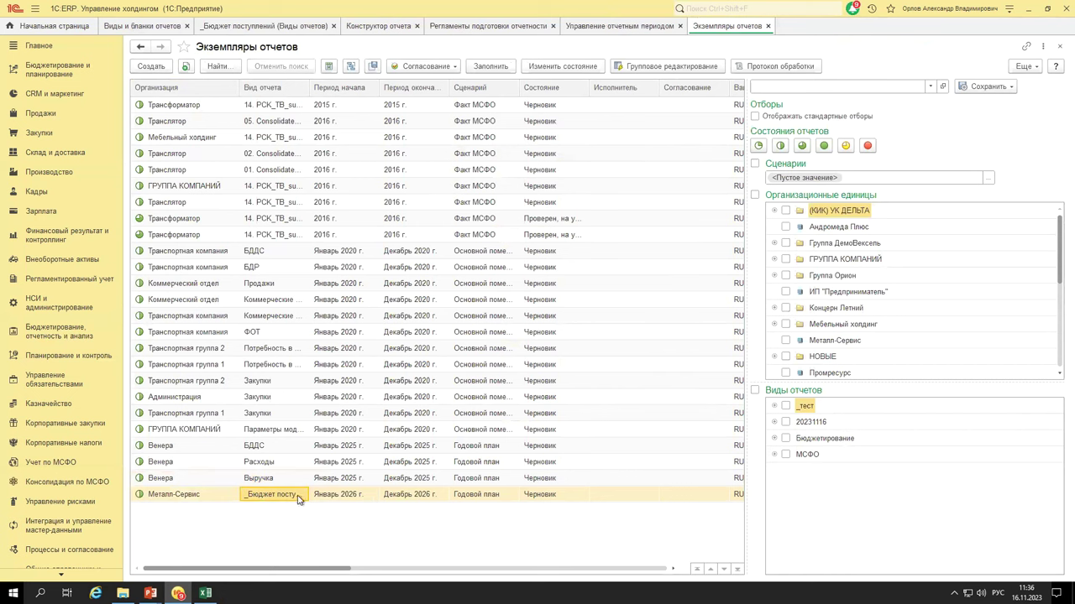
pyautogui.moveTo(311, 88); pyautogui.dragTo(377, 99)
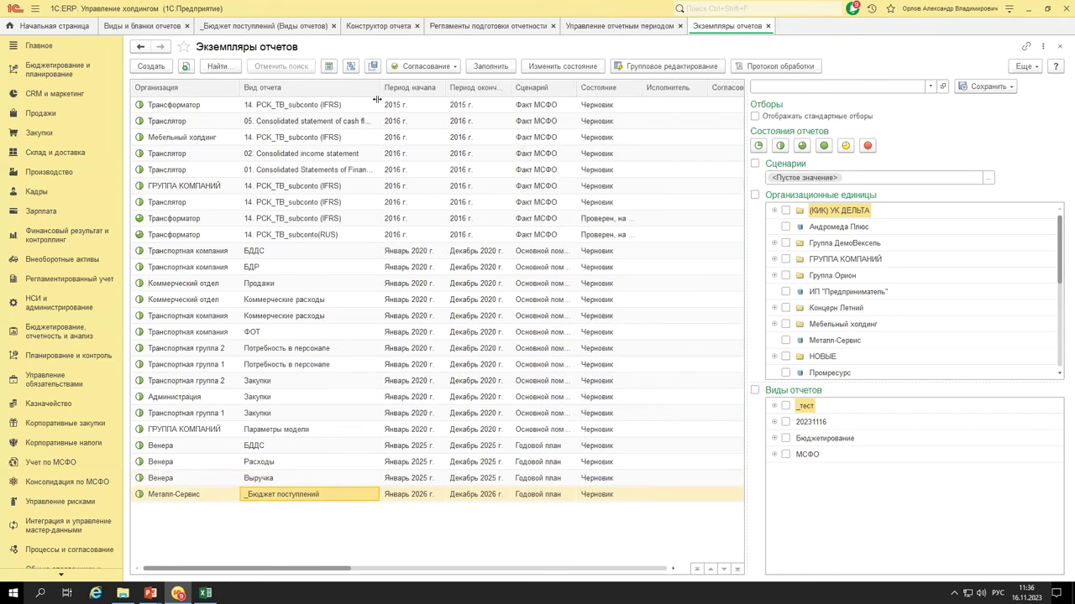
pyautogui.click(463, 496)
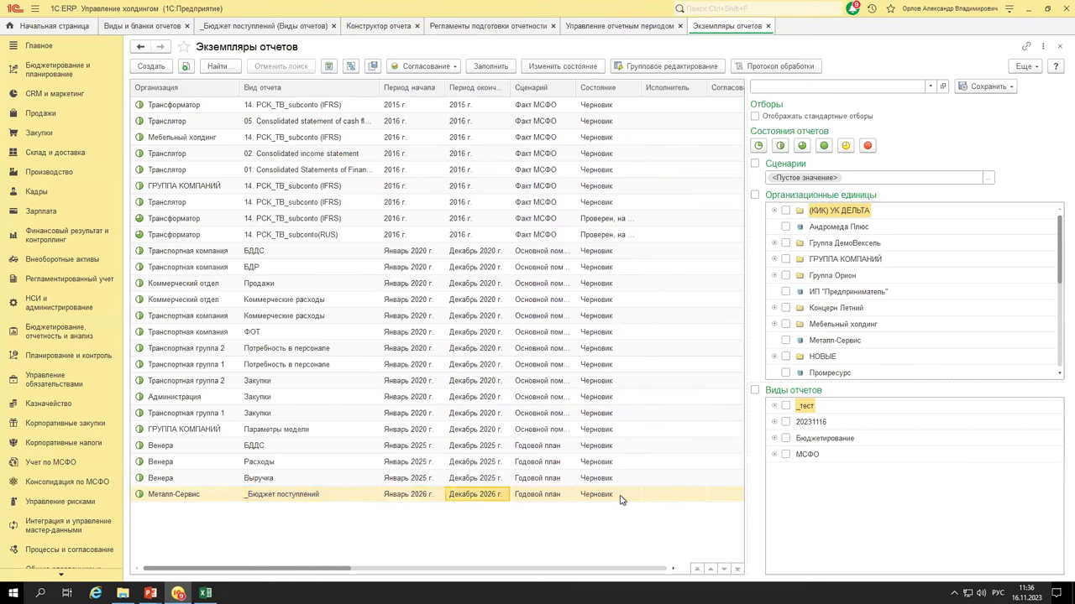
# - Examine the cash payment rows, the operating cash flow row and the whole plan table in Excel
pyautogui.click(204, 594)
pyautogui.moveTo(277, 233); pyautogui.dragTo(537, 329)
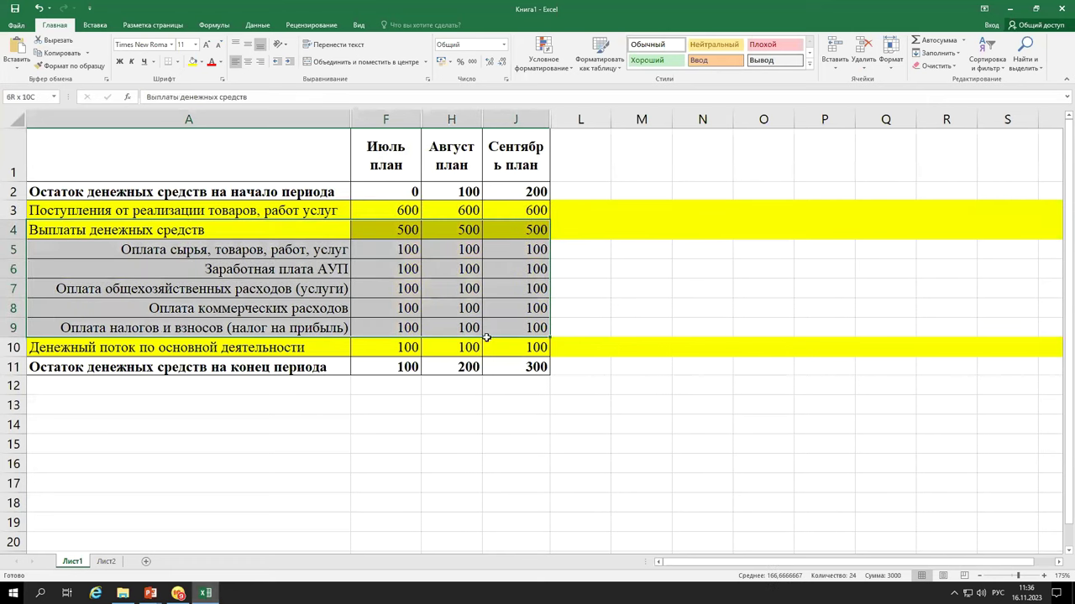
pyautogui.moveTo(321, 350); pyautogui.dragTo(519, 348)
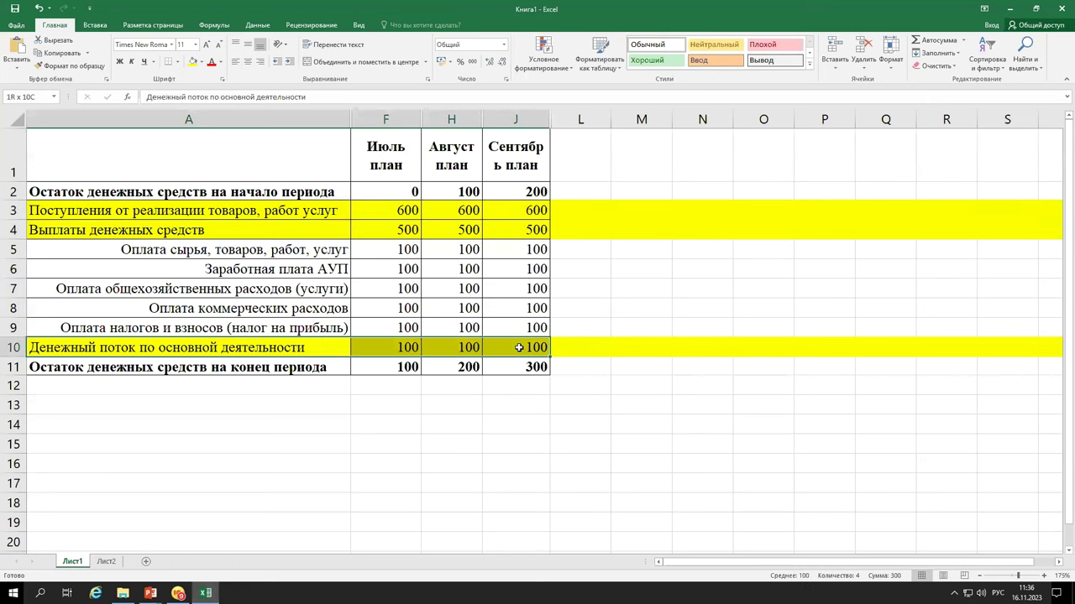
pyautogui.moveTo(198, 157); pyautogui.dragTo(531, 370)
pyautogui.hotkey('alt', 'Tab')
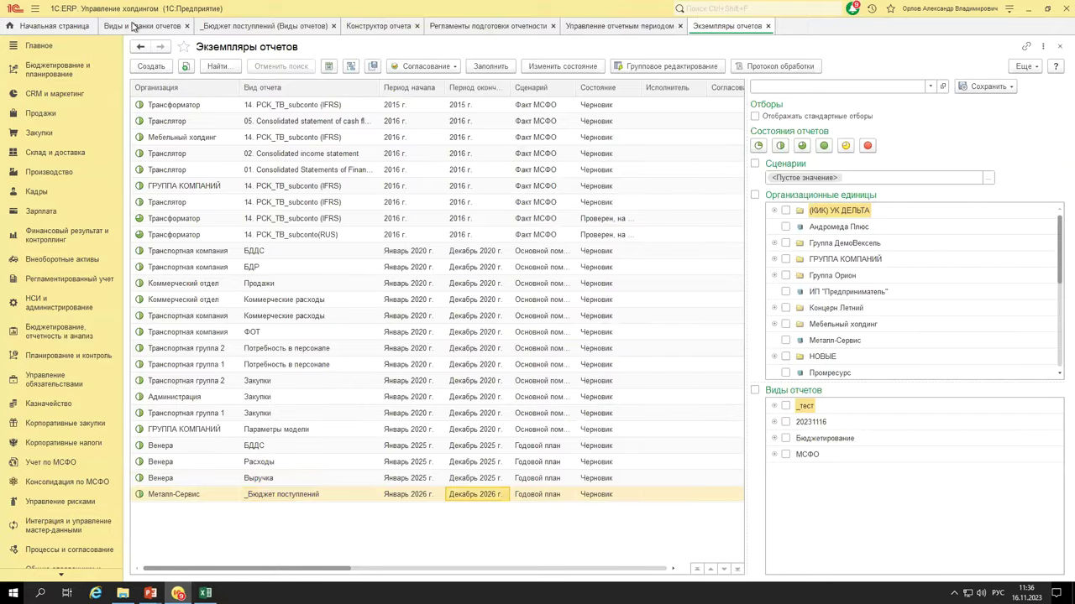
# - Create the report kind _Бюджет выплат in group 20231116, save it and open its report constructor
pyautogui.click(132, 27)
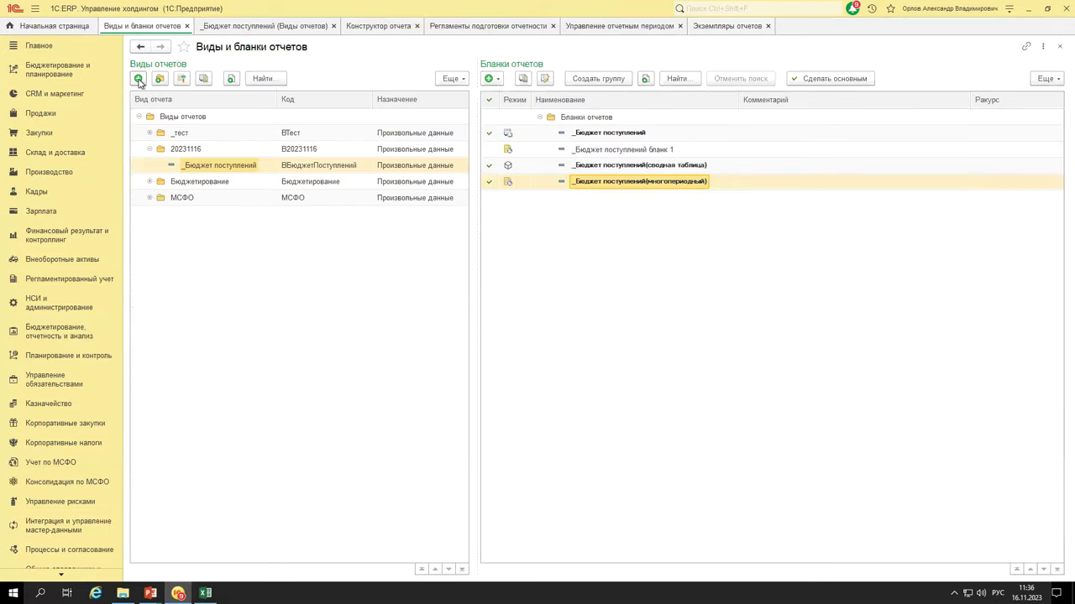
pyautogui.click(139, 78)
pyautogui.click(254, 271)
pyautogui.click(269, 132)
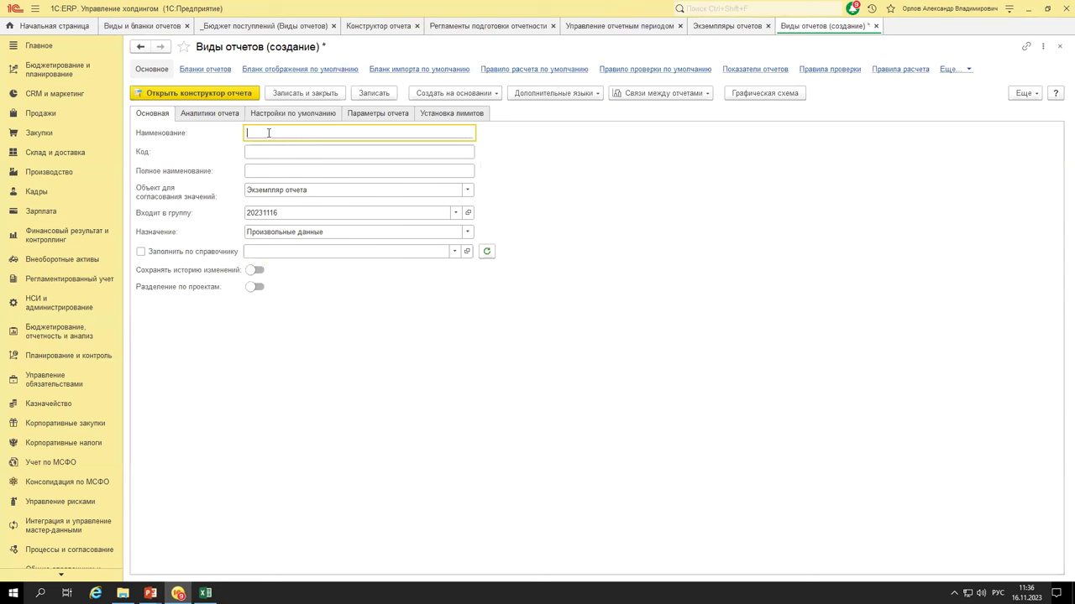
pyautogui.write('Д')
pyautogui.write('Бюджет выплат')
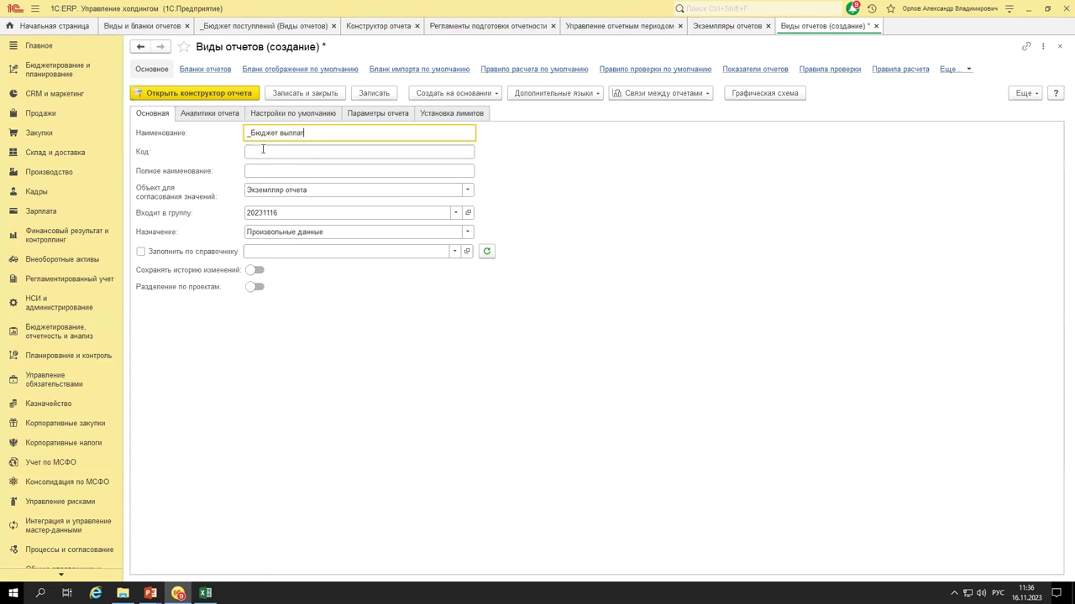
pyautogui.click(205, 115)
pyautogui.click(154, 113)
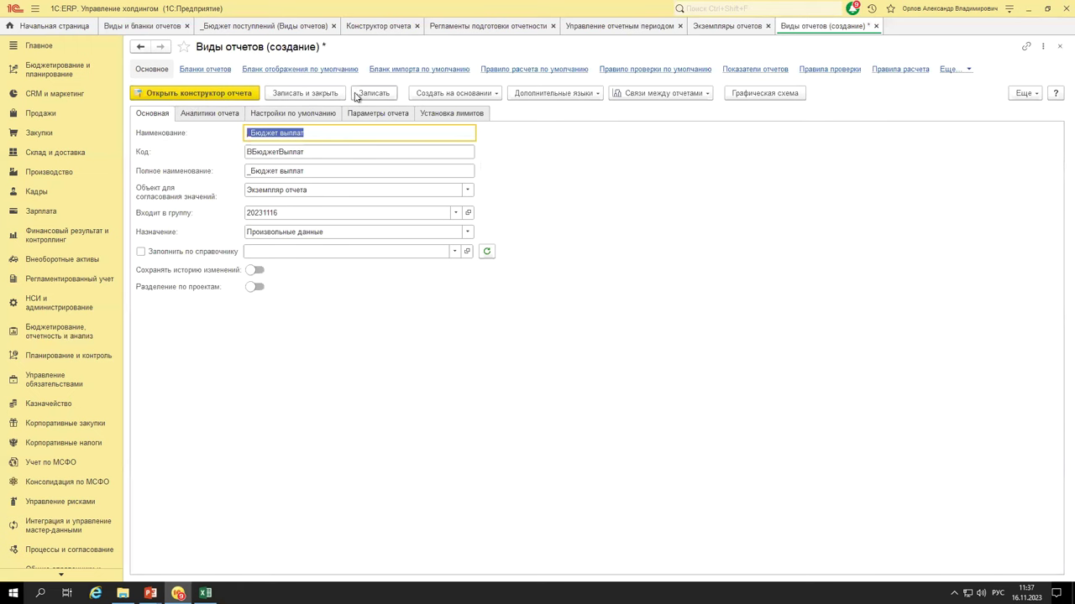
pyautogui.click(220, 93)
pyautogui.click(561, 323)
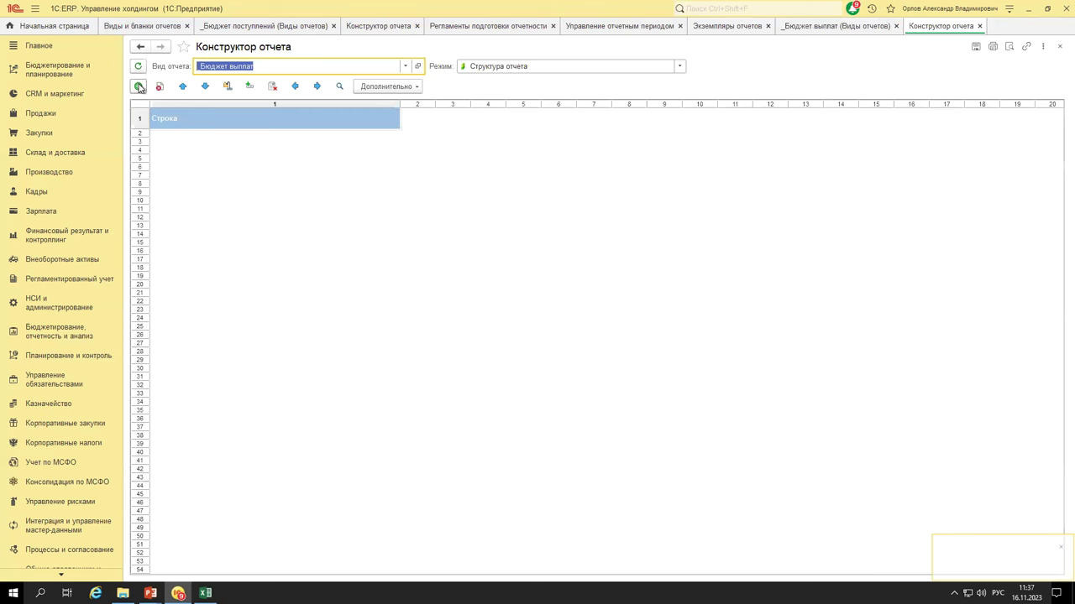
# - Add five rows to the _Бюджет выплат structure by pasting the payment item names copied from cells A5:A9 of the Excel plan
pyautogui.click(138, 87)
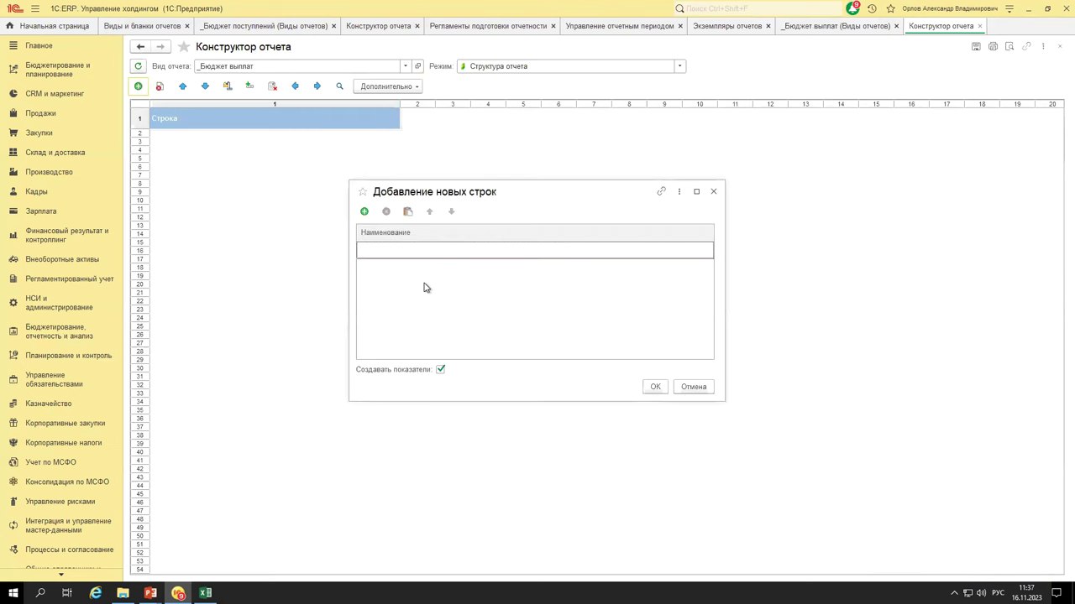
pyautogui.hotkey('alt', 'Tab')
pyautogui.click(294, 274)
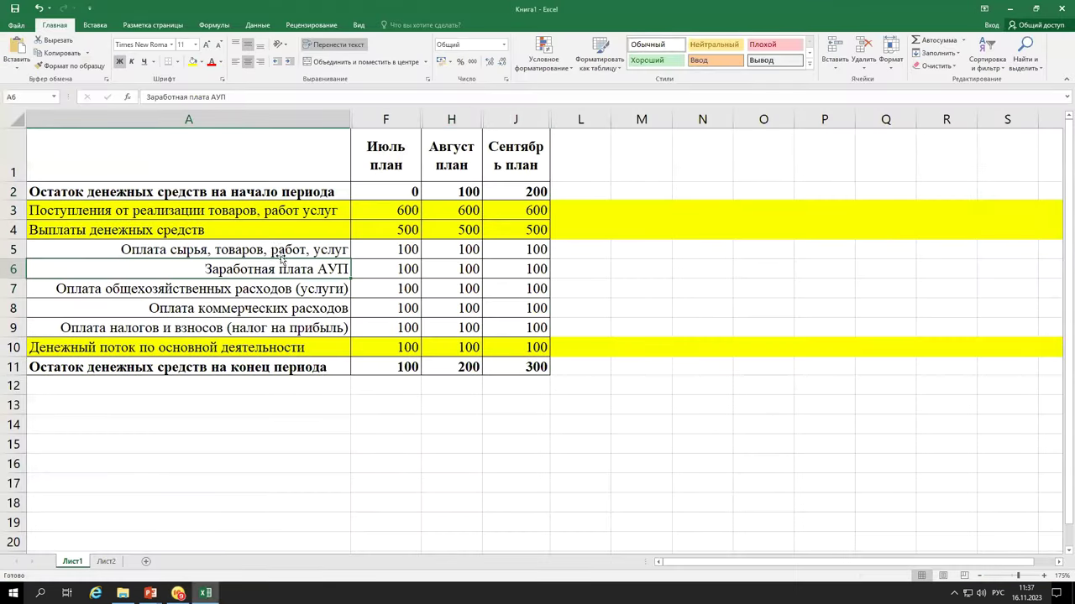
pyautogui.moveTo(273, 252); pyautogui.dragTo(295, 329)
pyautogui.hotkey('ctrl', 'c')
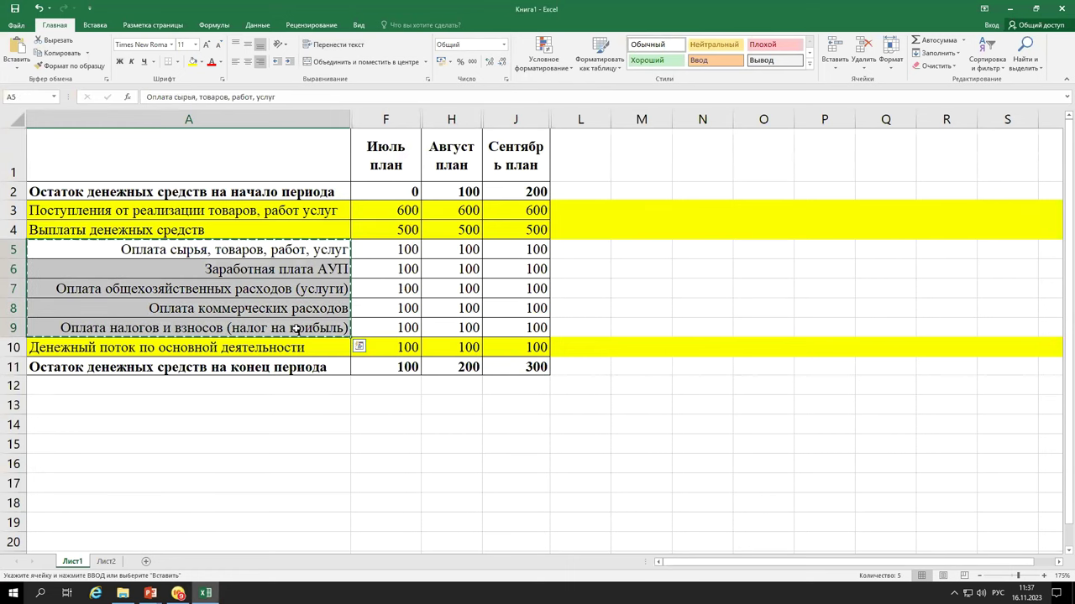
pyautogui.moveTo(280, 243); pyautogui.dragTo(290, 327)
pyautogui.rightClick(286, 286)
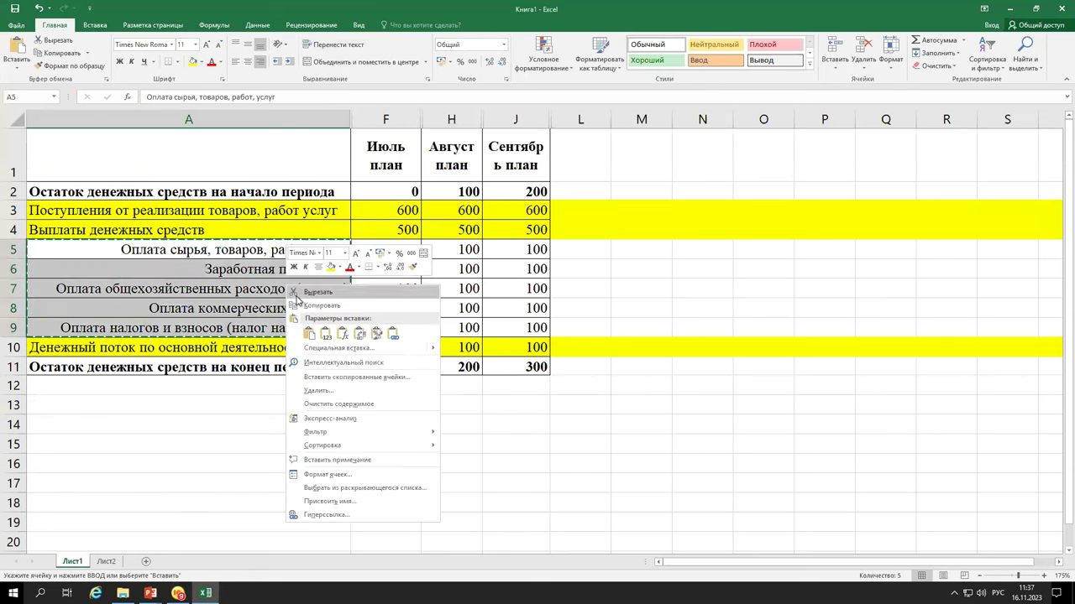
pyautogui.click(308, 330)
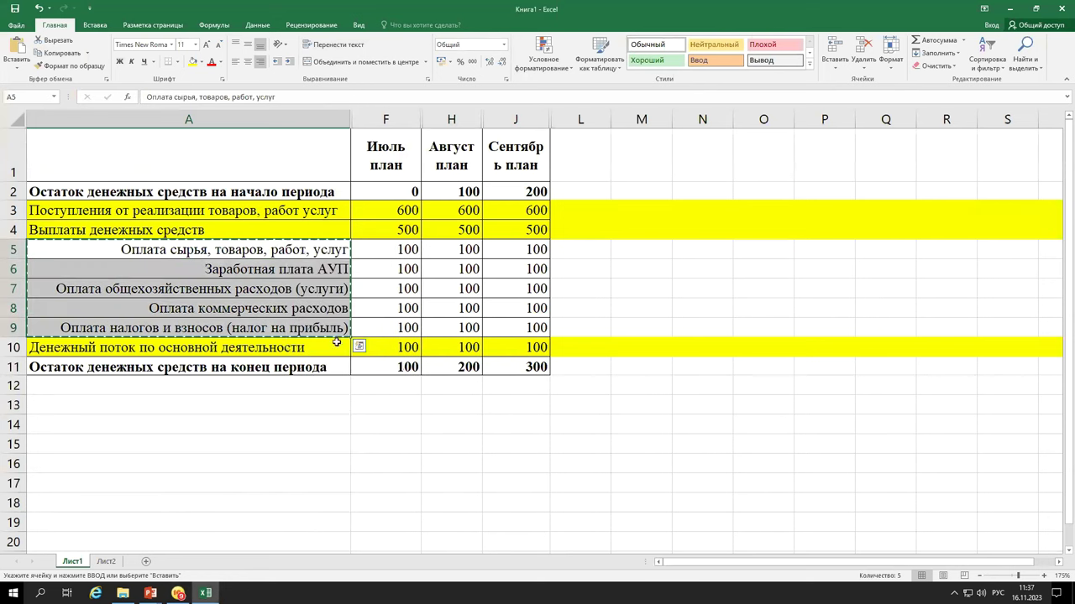
pyautogui.hotkey('alt', 'Tab')
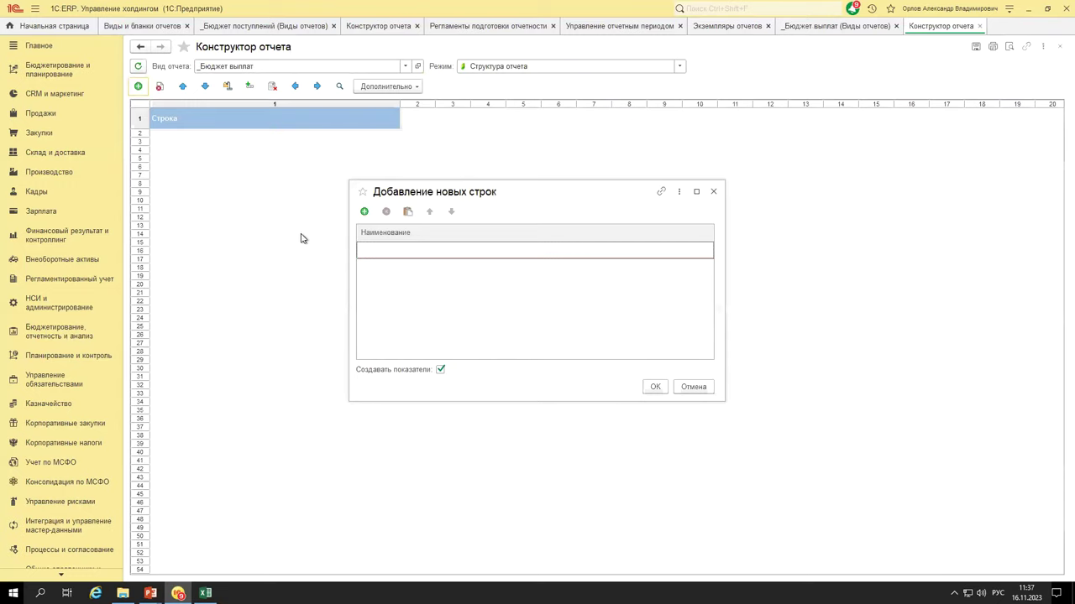
pyautogui.click(408, 212)
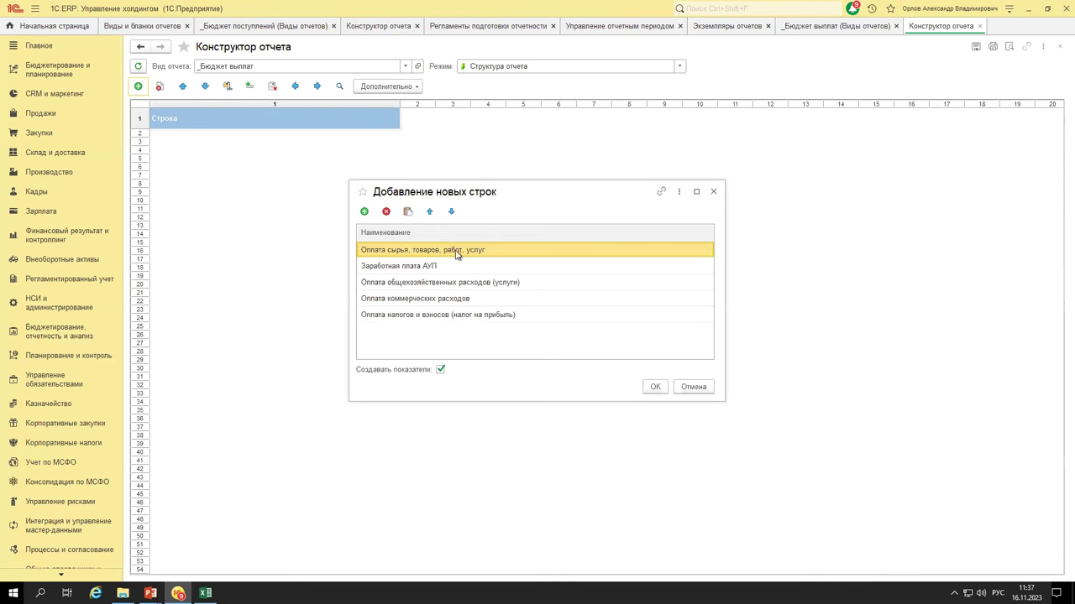
pyautogui.click(654, 388)
# - Add a Сумма column with indicators created for it to the _Бюджет выплат report structure
pyautogui.click(249, 85)
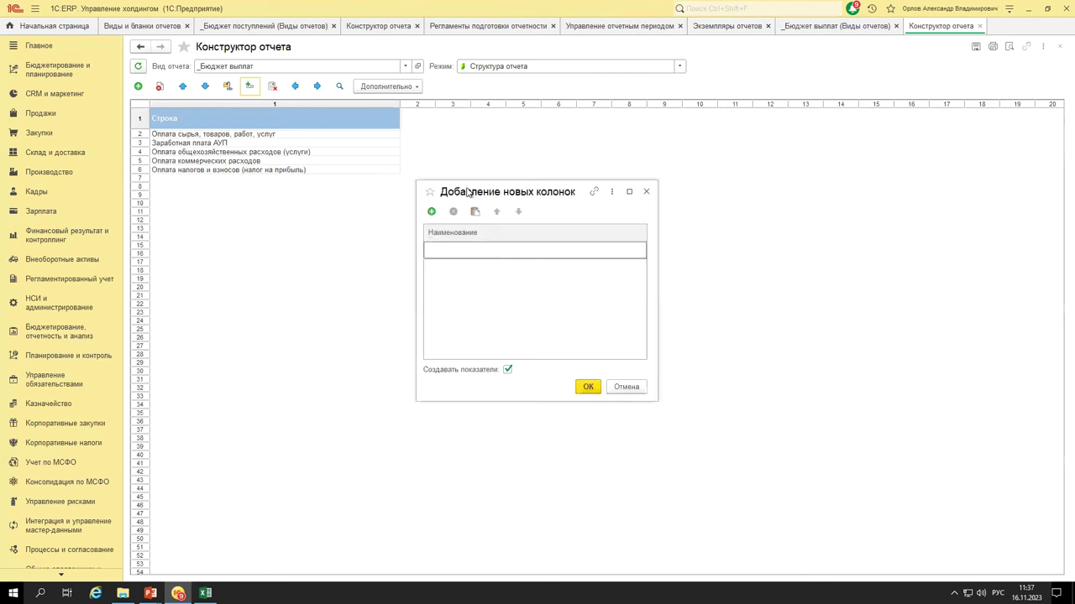
pyautogui.click(432, 211)
pyautogui.write('Сумма')
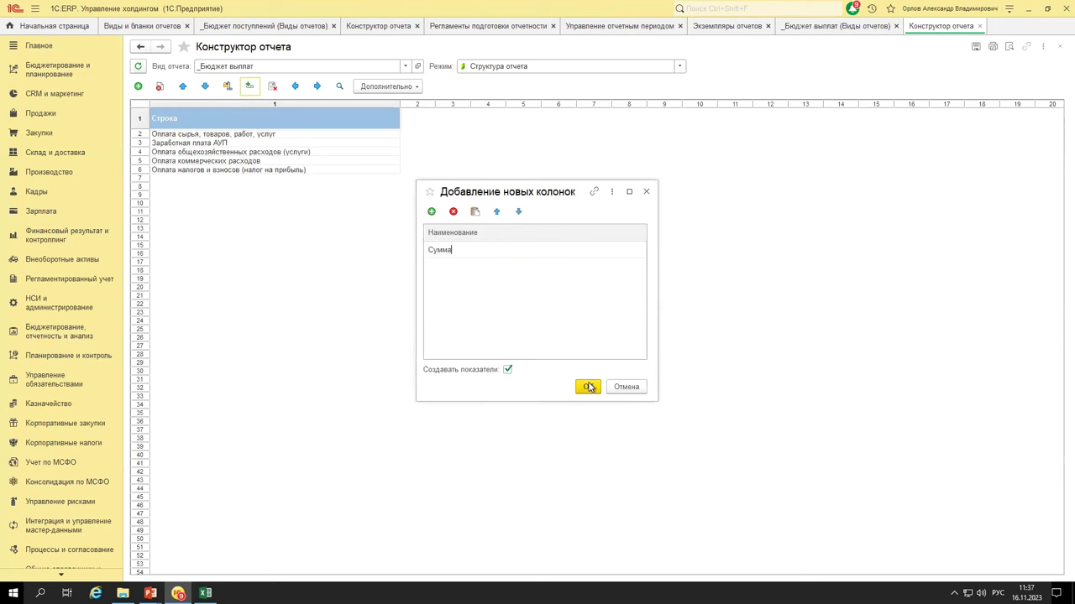
pyautogui.click(588, 386)
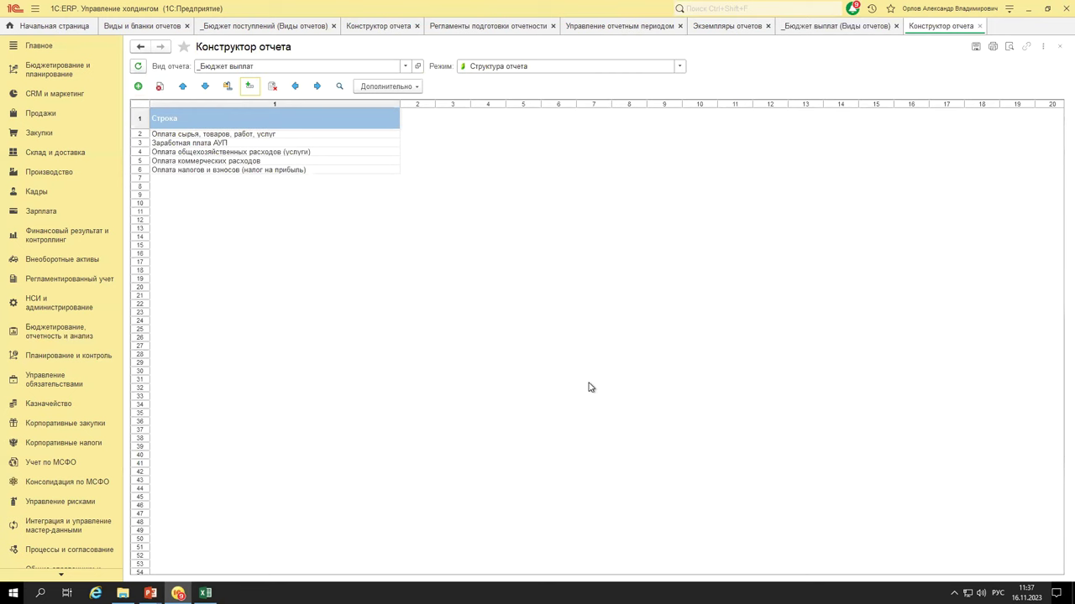
pyautogui.click(553, 69)
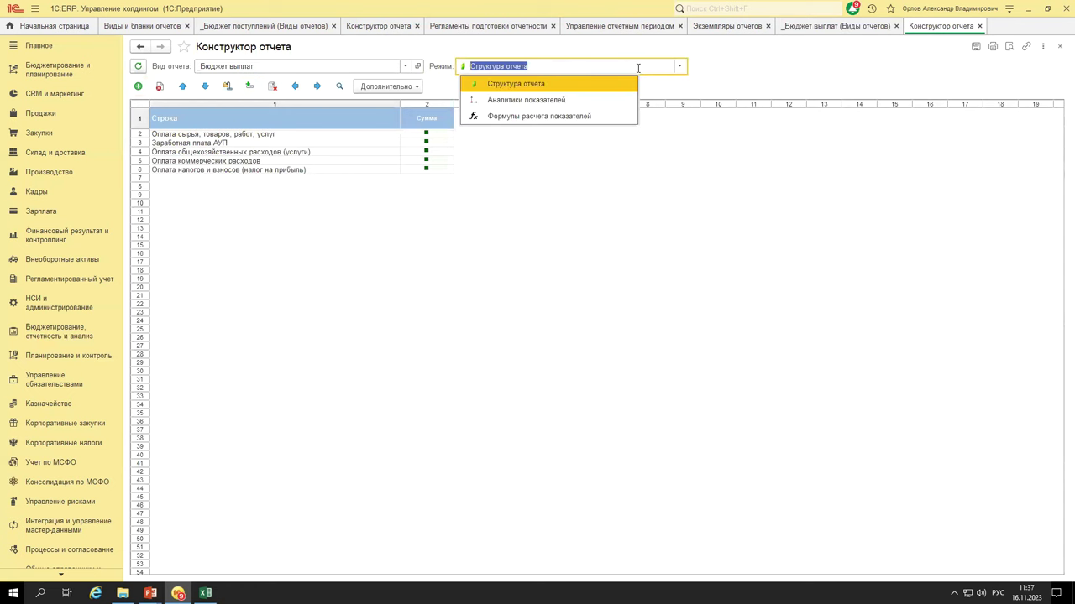
pyautogui.click(751, 83)
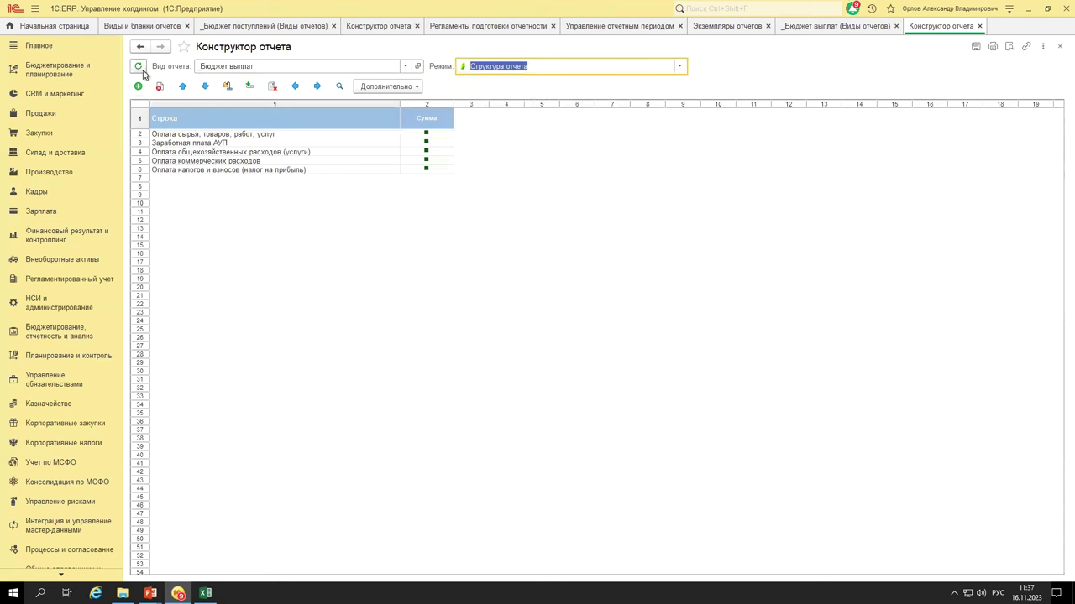
# - Close the _Бюджет поступлений and _Бюджет выплат report kind cards and their report constructors, refreshing the payments structure before closing it
pyautogui.click(334, 27)
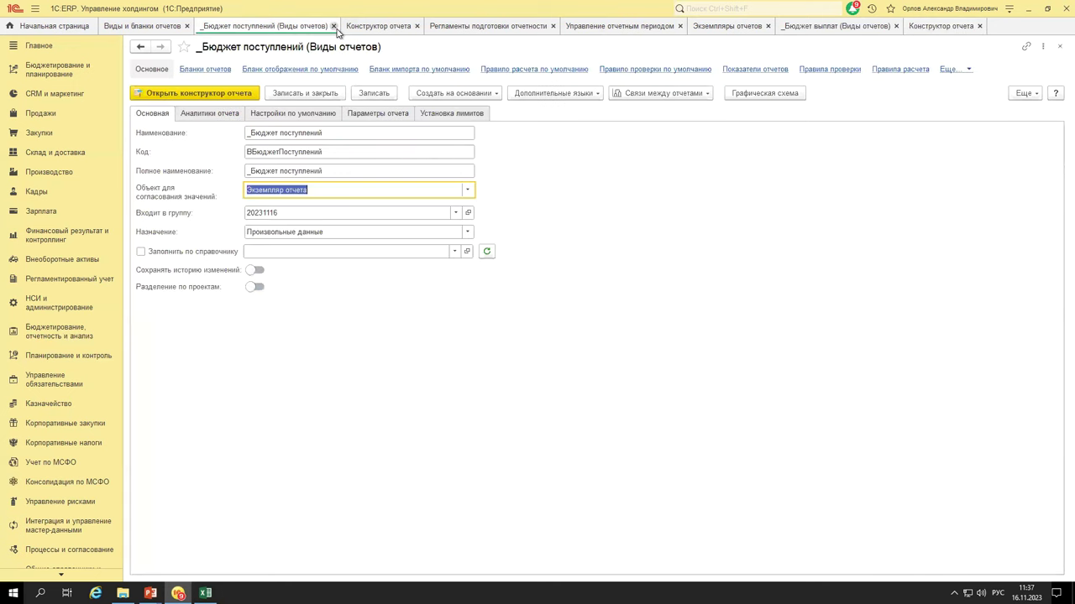
pyautogui.click(269, 26)
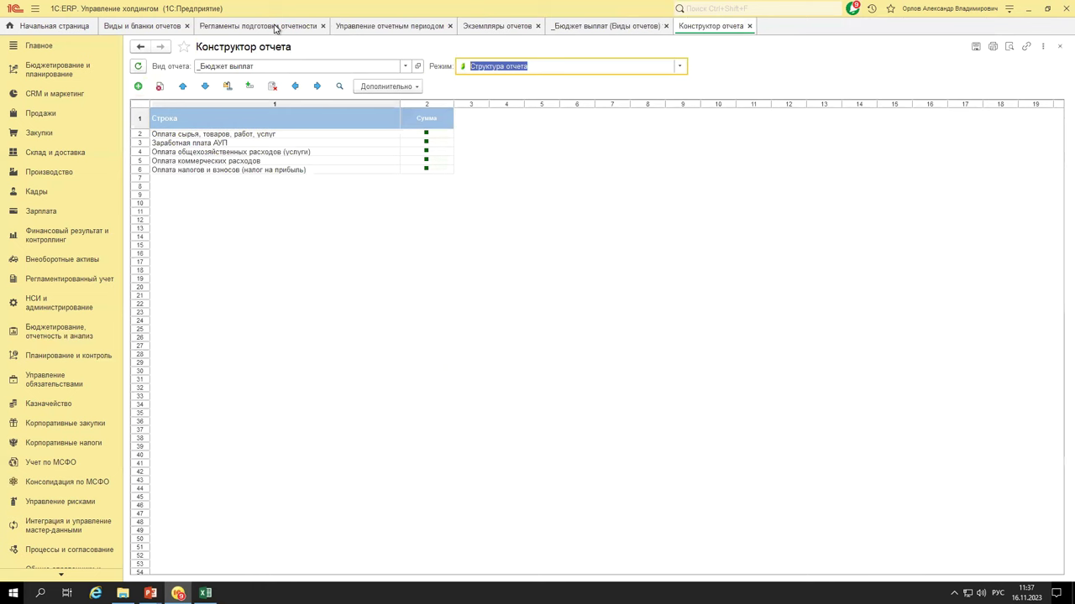
pyautogui.click(588, 26)
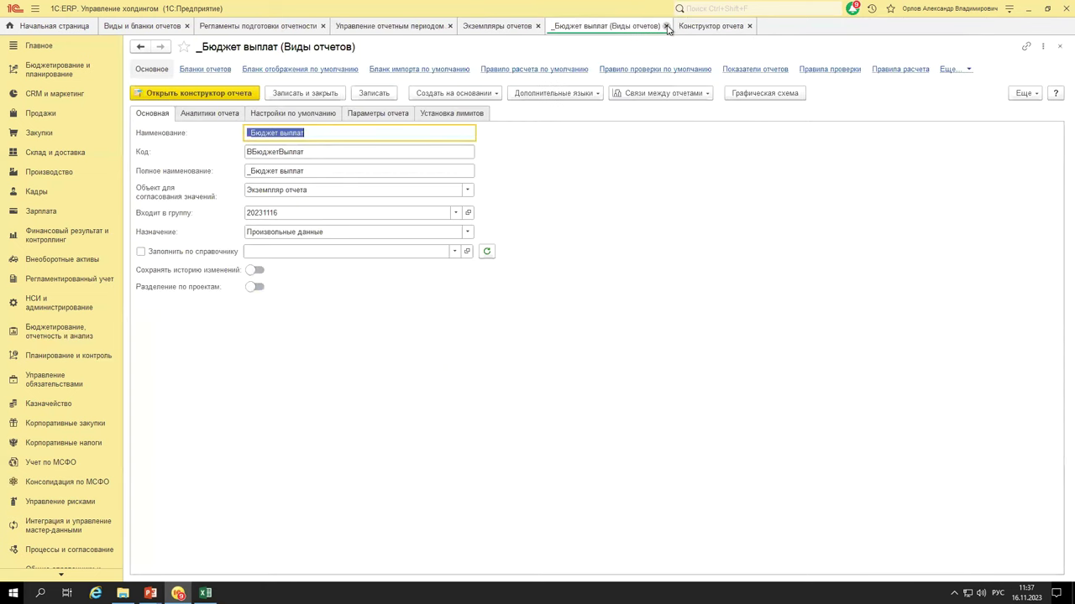
pyautogui.click(666, 26)
pyautogui.click(139, 66)
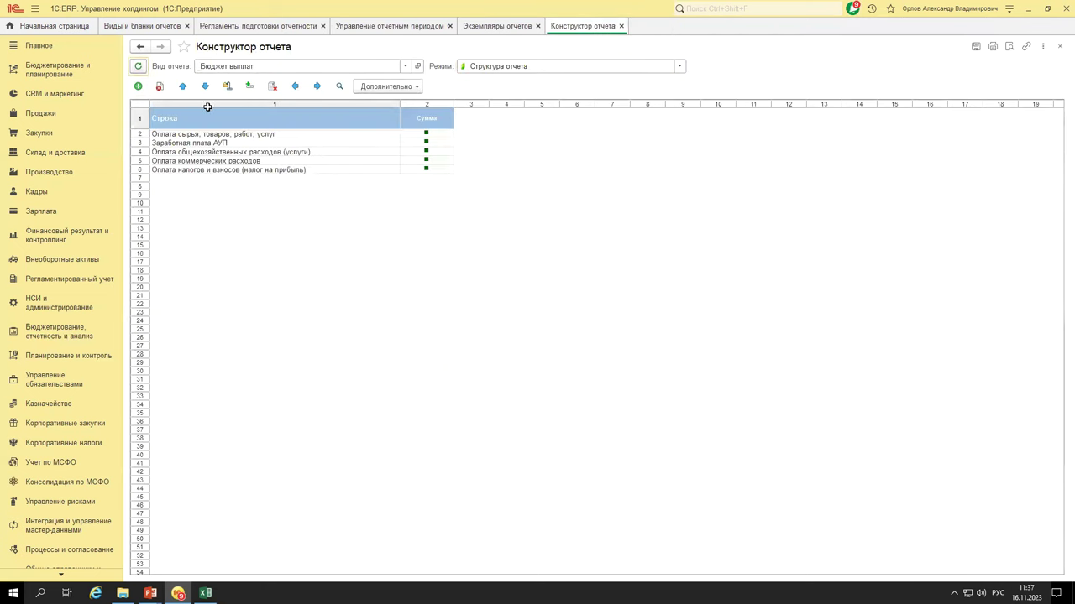
pyautogui.click(621, 26)
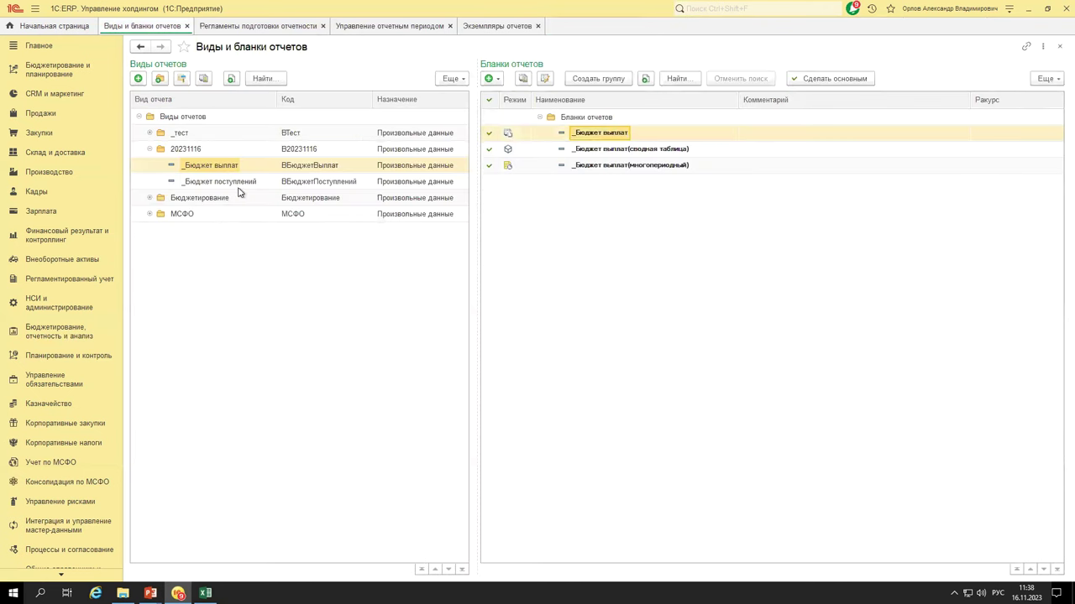
# - Check the content of the _Бюджет выплат(многопериодный) form and the list of forms belonging to _Бюджет поступлений
pyautogui.click(220, 168)
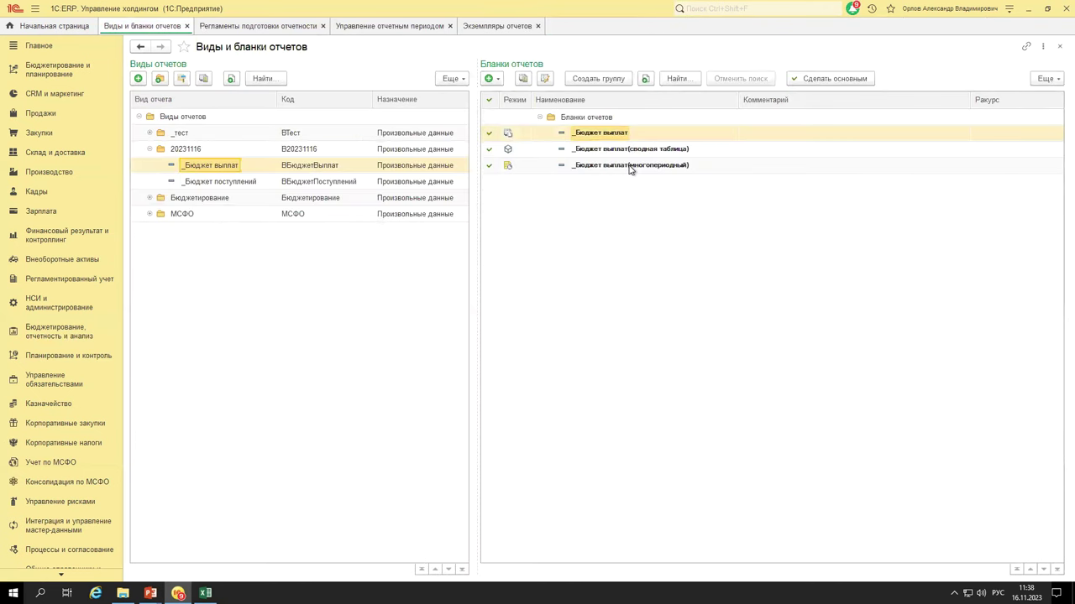
pyautogui.click(631, 166)
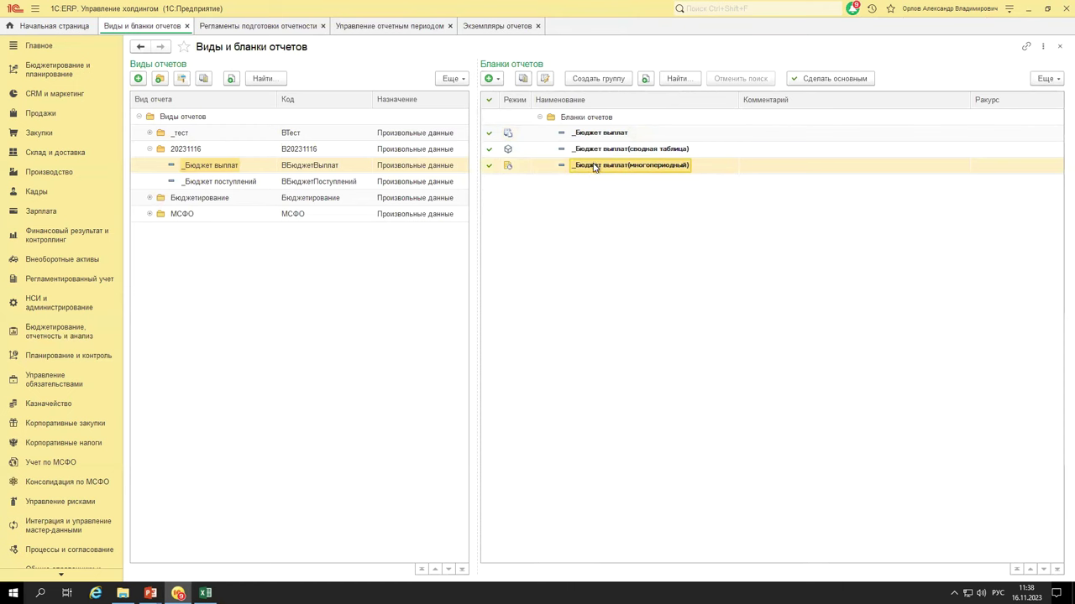
pyautogui.doubleClick(595, 167)
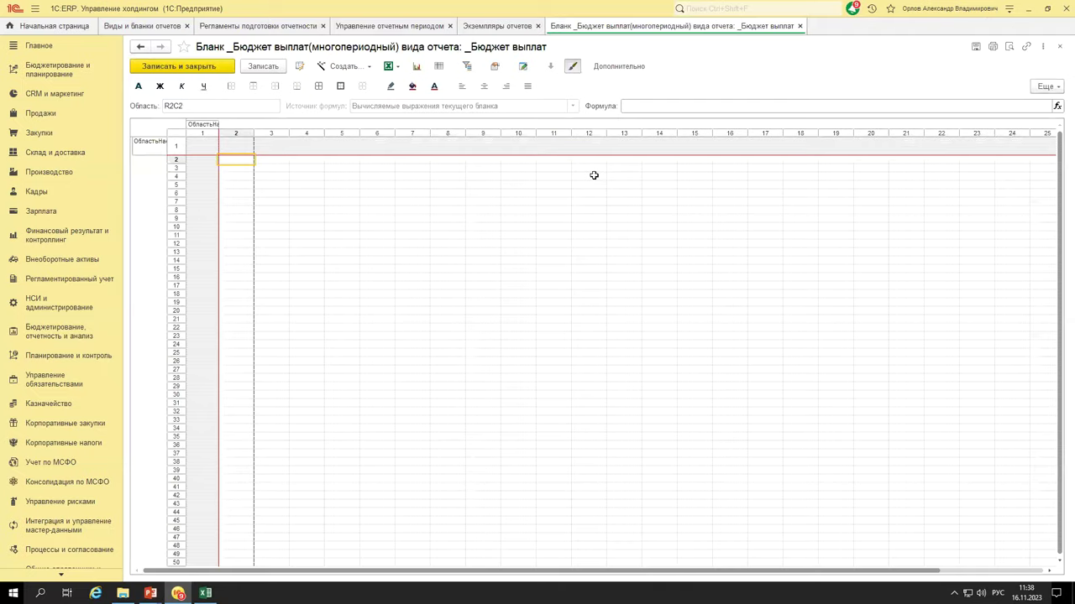
pyautogui.press('Escape')
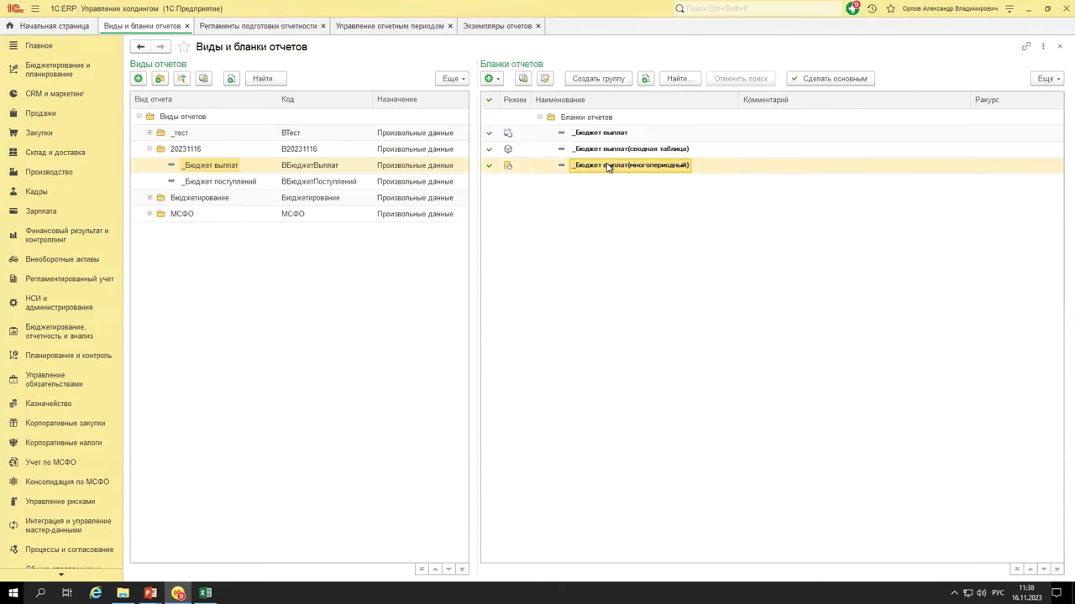
pyautogui.click(233, 182)
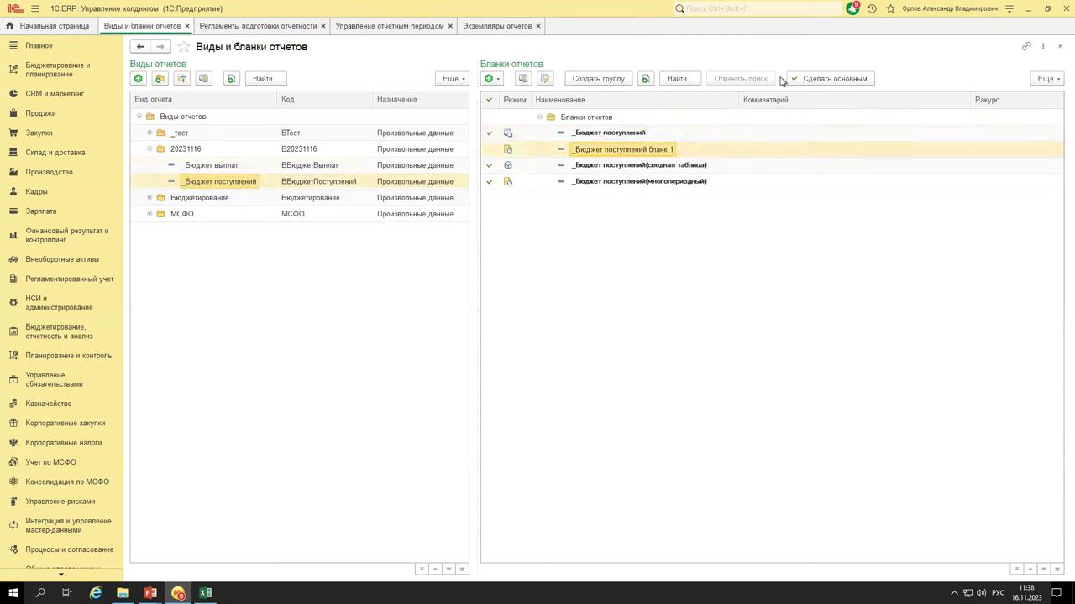
# - Generate the layout of the _Бюджет выплат(многопериодный) form with all five payment rows and the Сумма column, and save and close it
pyautogui.click(204, 168)
pyautogui.click(630, 166)
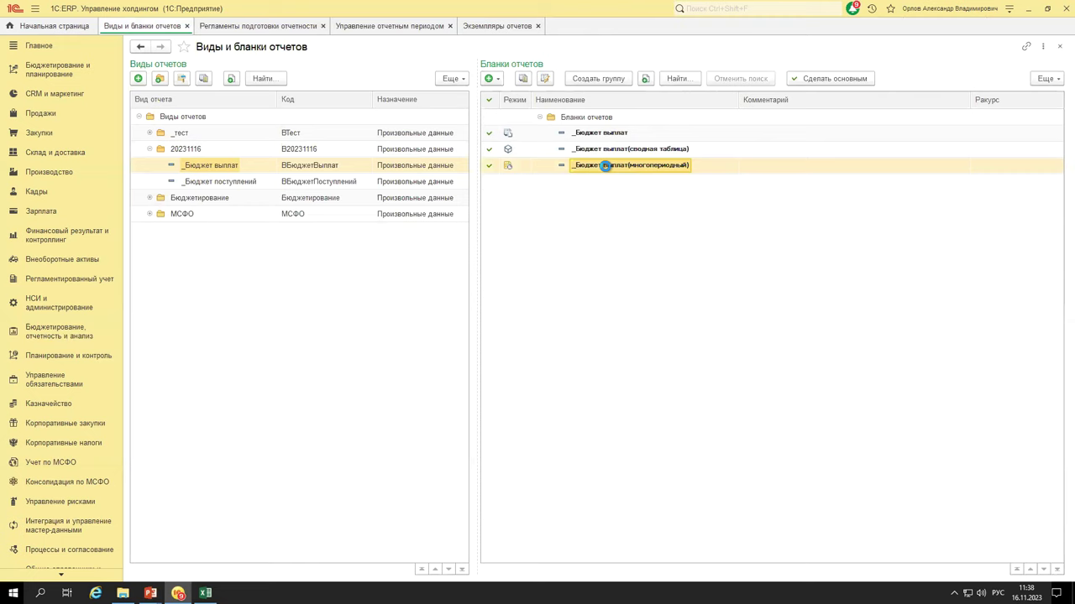
pyautogui.doubleClick(606, 165)
pyautogui.click(346, 67)
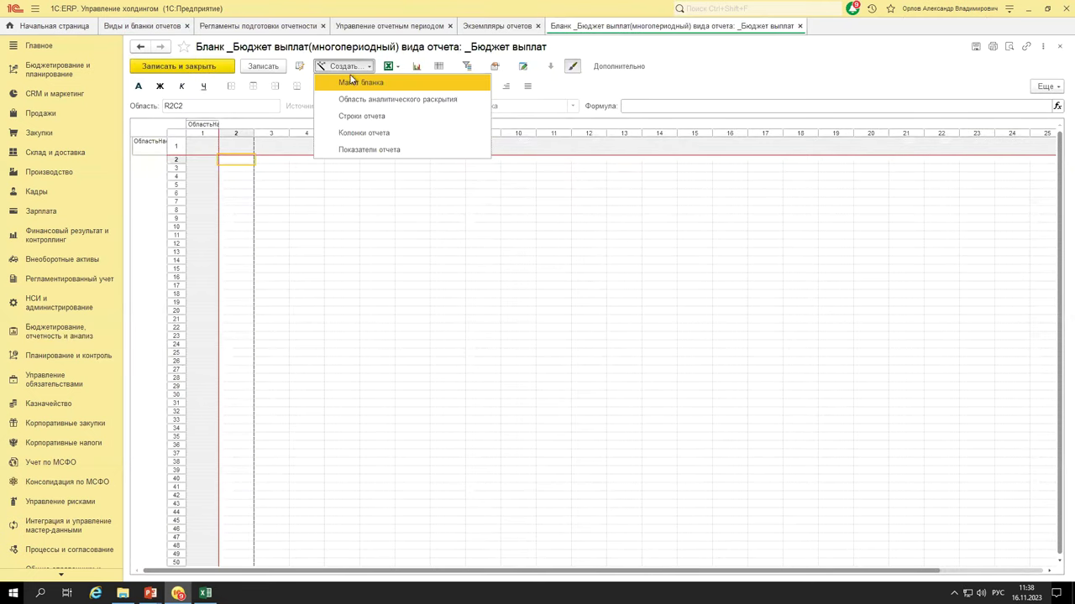
pyautogui.click(356, 84)
pyautogui.click(595, 319)
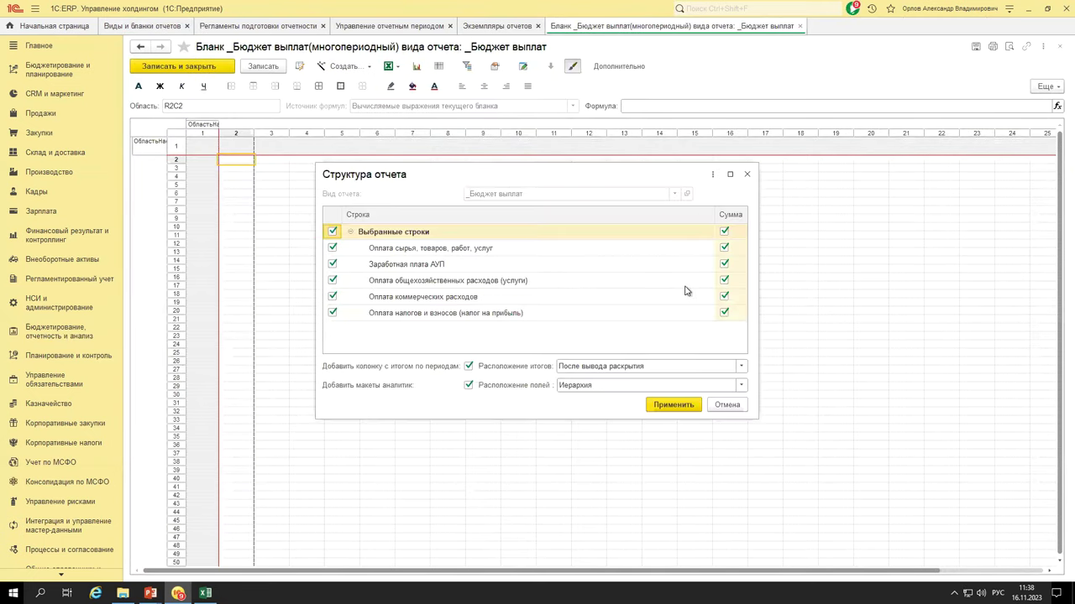
pyautogui.click(682, 408)
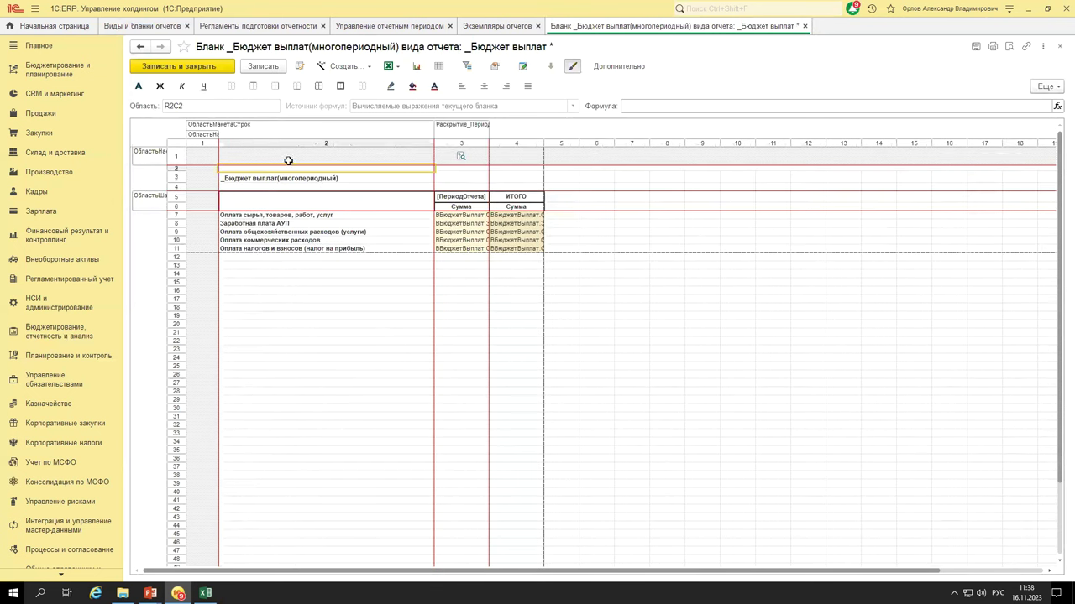
pyautogui.click(179, 65)
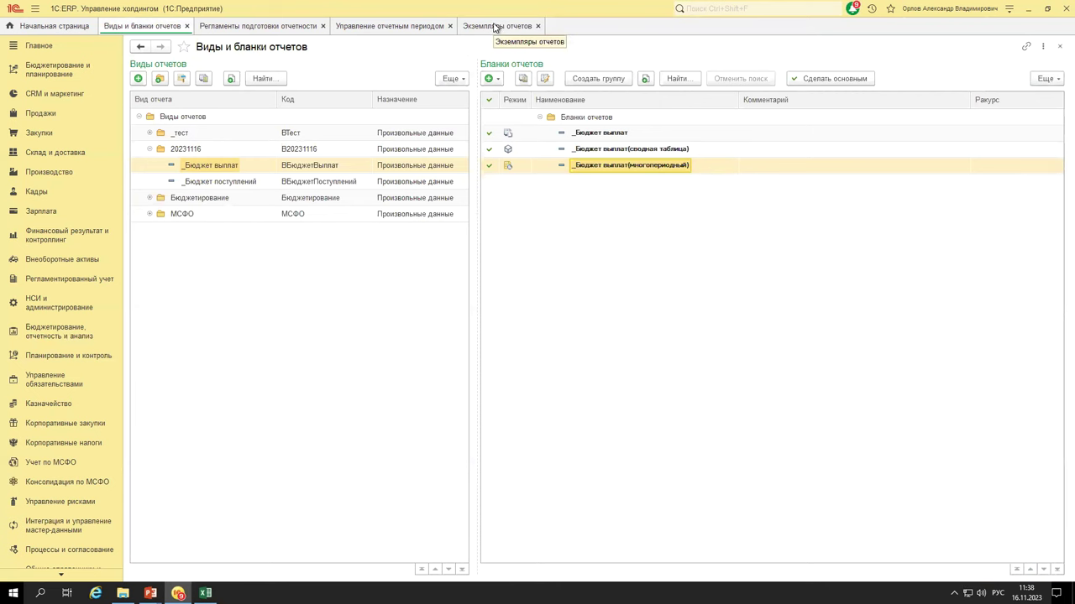
# - Start a new report instance and choose _Бюджет выплат from group 20231116 as its report kind
pyautogui.click(496, 26)
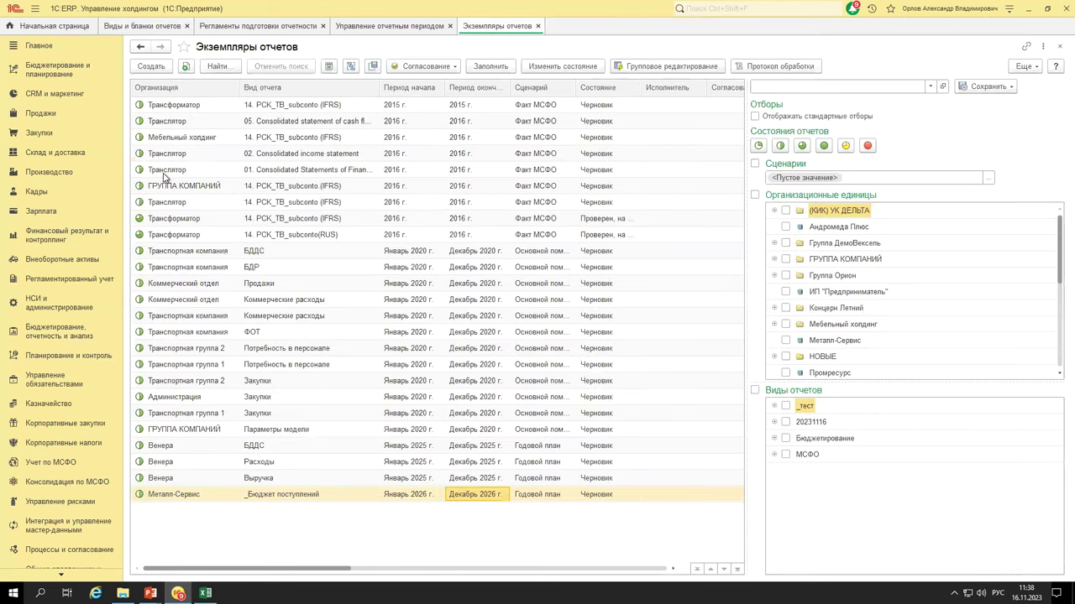
pyautogui.click(152, 68)
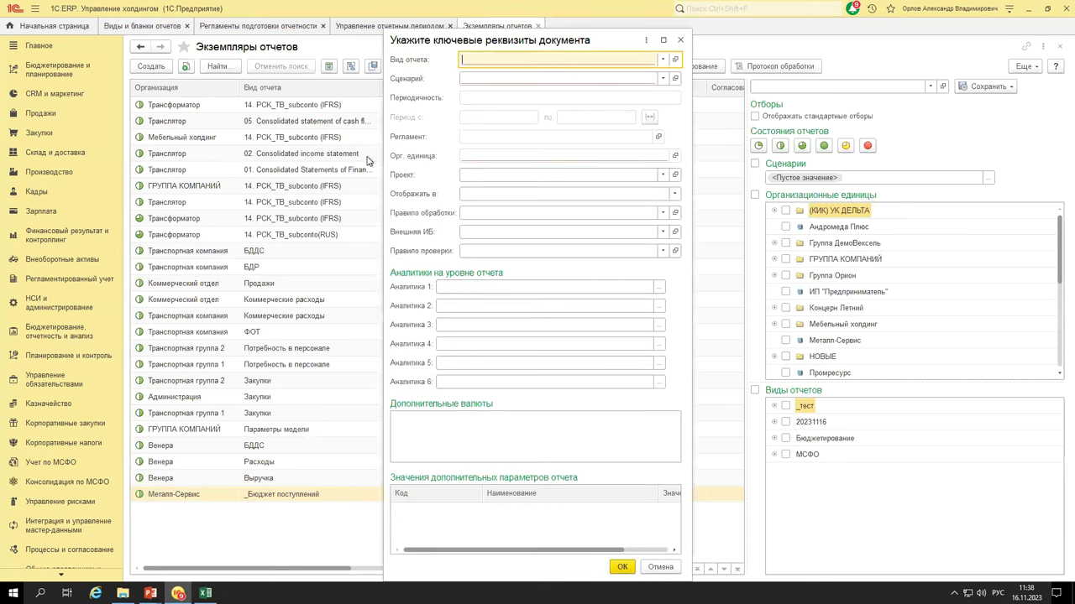
pyautogui.click(662, 59)
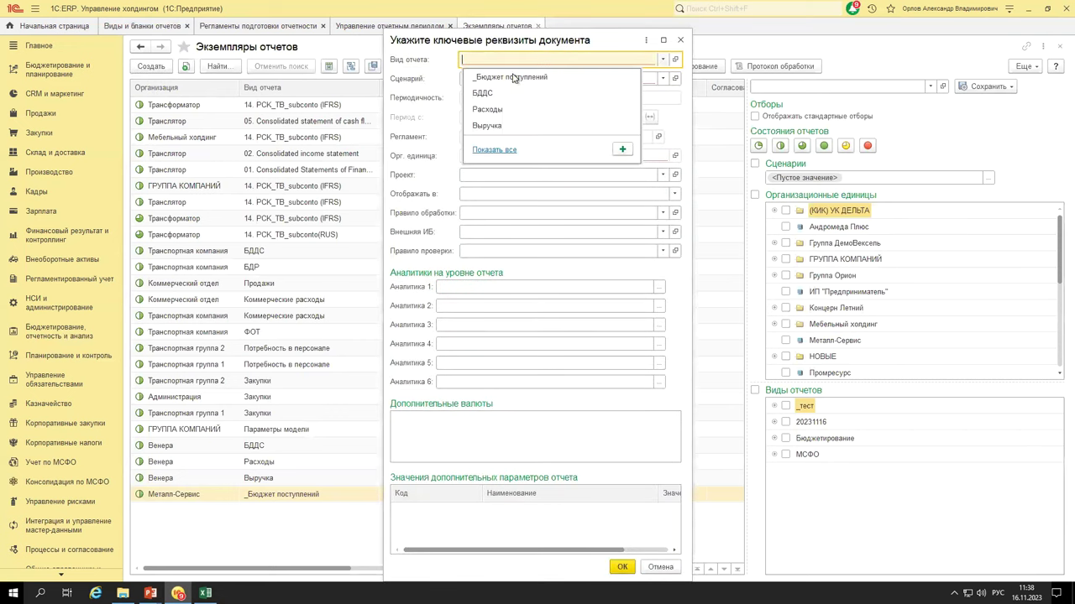
pyautogui.click(493, 153)
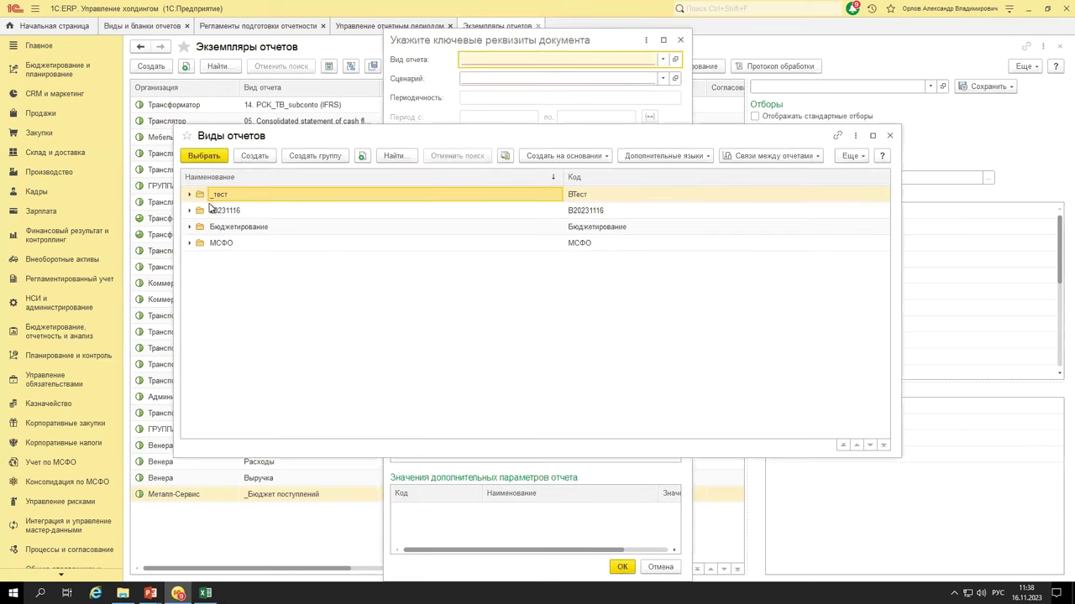
pyautogui.click(218, 211)
pyautogui.doubleClick(218, 212)
pyautogui.doubleClick(227, 212)
# - Set the instance's scenario to Годовой план, the periodicity to Месяц and the period to January–December 2026
pyautogui.click(522, 82)
pyautogui.click(524, 99)
pyautogui.click(513, 99)
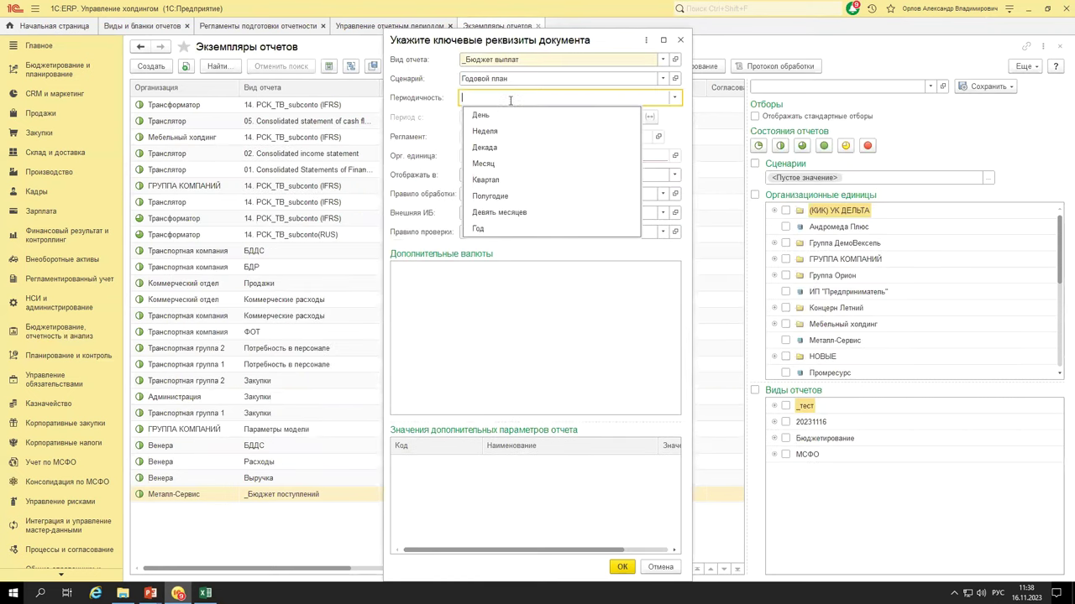
pyautogui.click(504, 165)
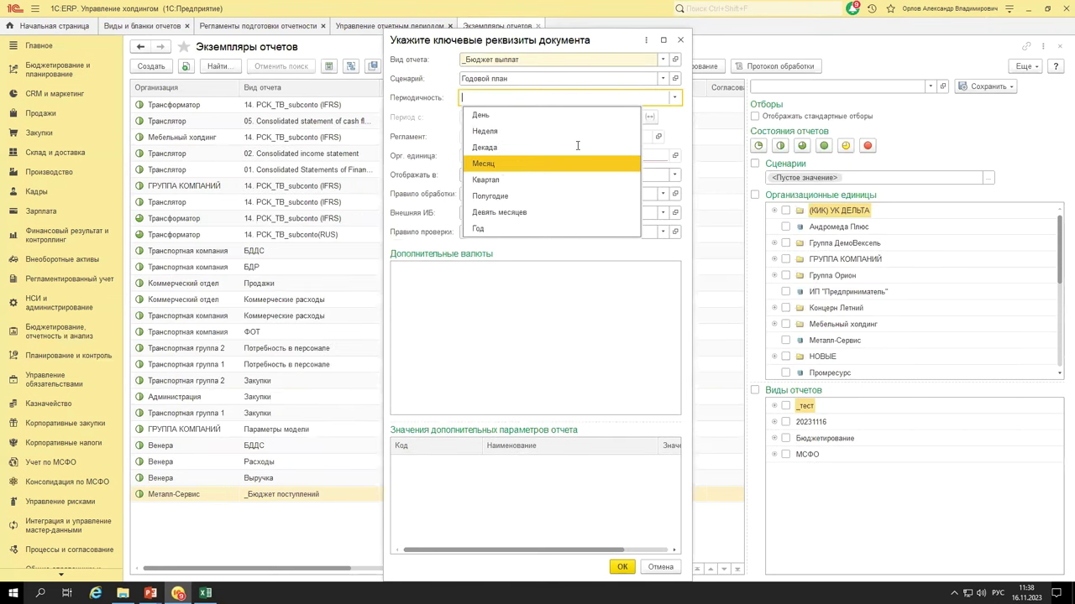
pyautogui.click(649, 117)
pyautogui.click(654, 259)
pyautogui.click(654, 260)
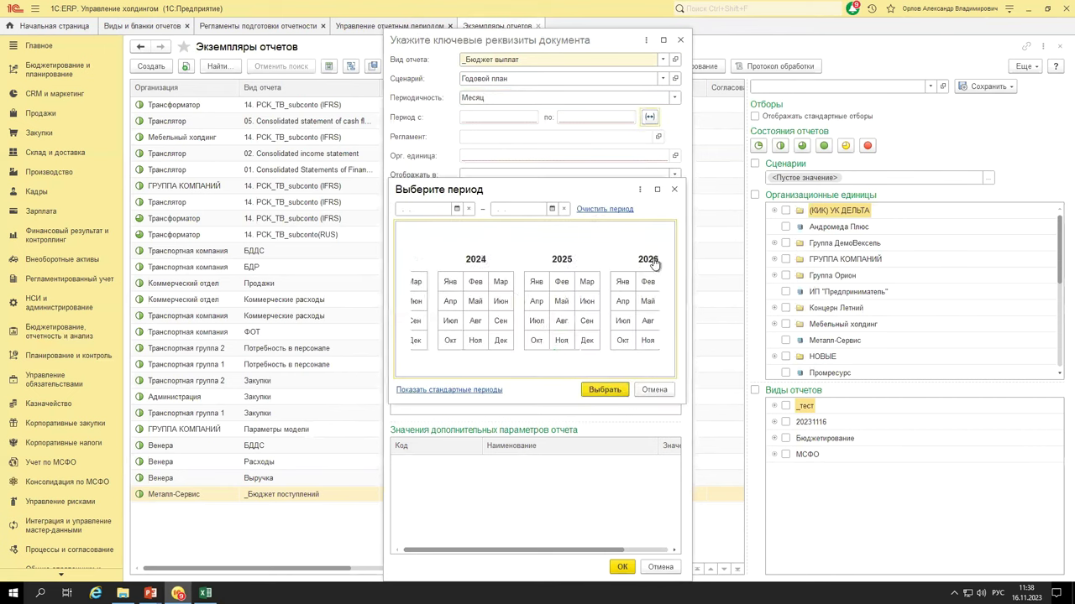
pyautogui.moveTo(596, 281); pyautogui.dragTo(645, 340)
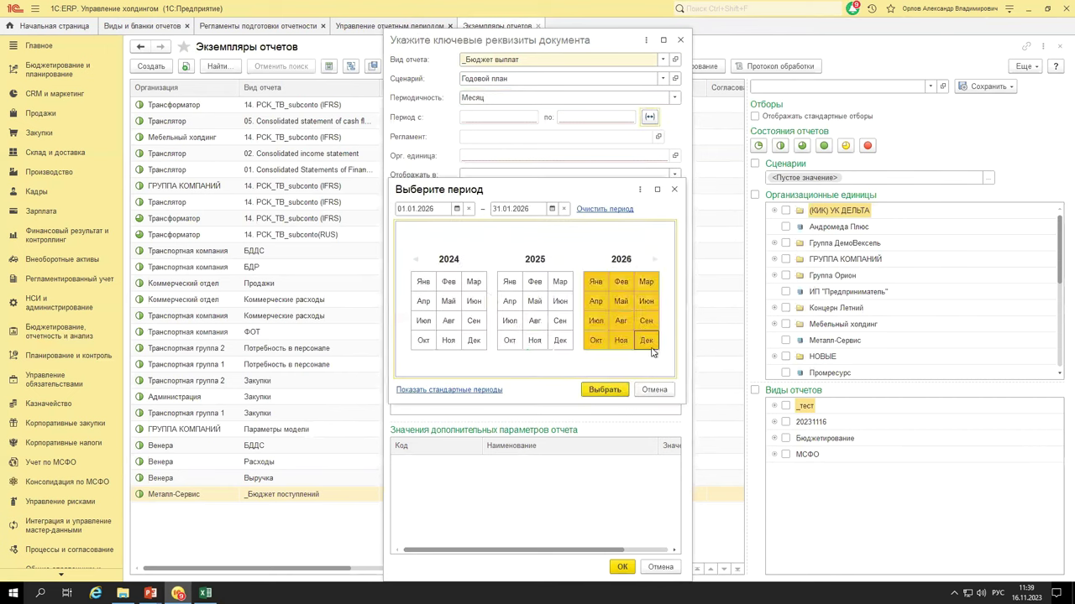
pyautogui.click(604, 389)
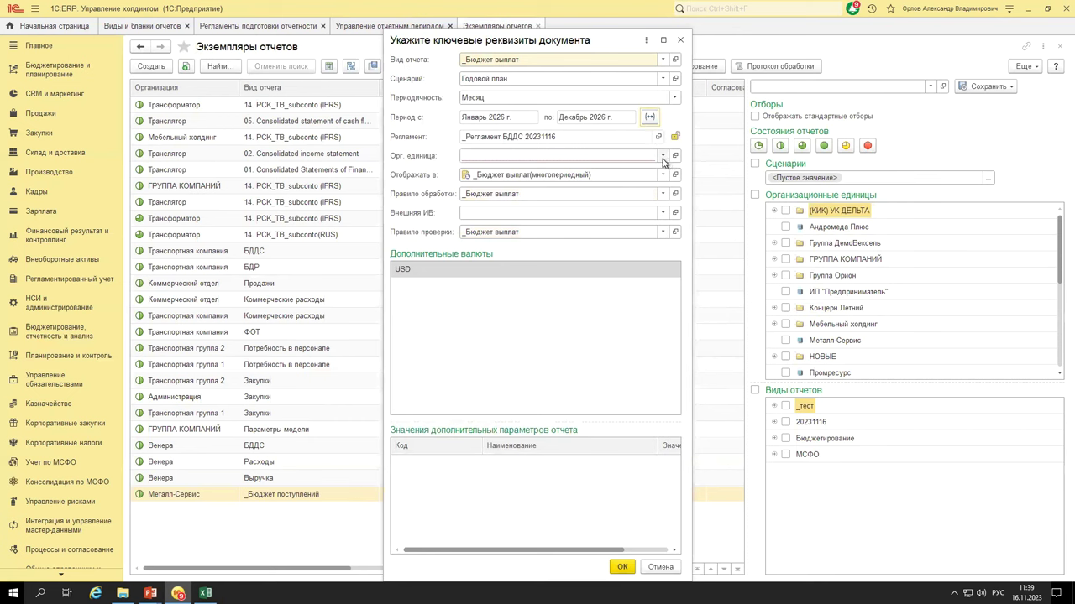
# - Set the organizational unit to Металл-Сервис and create the _Бюджет выплат instance
pyautogui.click(616, 157)
pyautogui.click(516, 186)
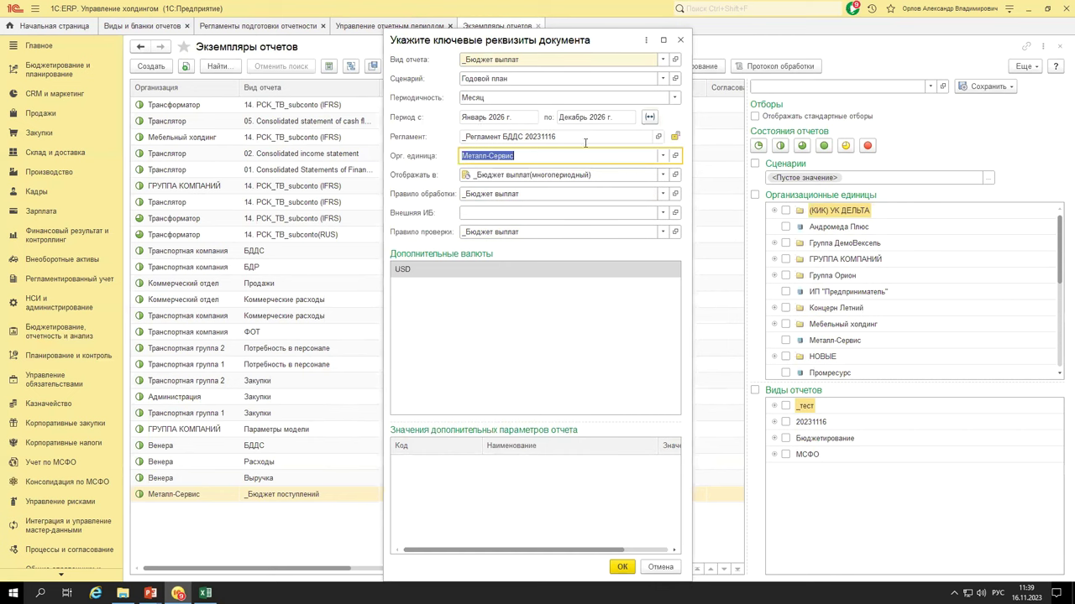
pyautogui.click(622, 569)
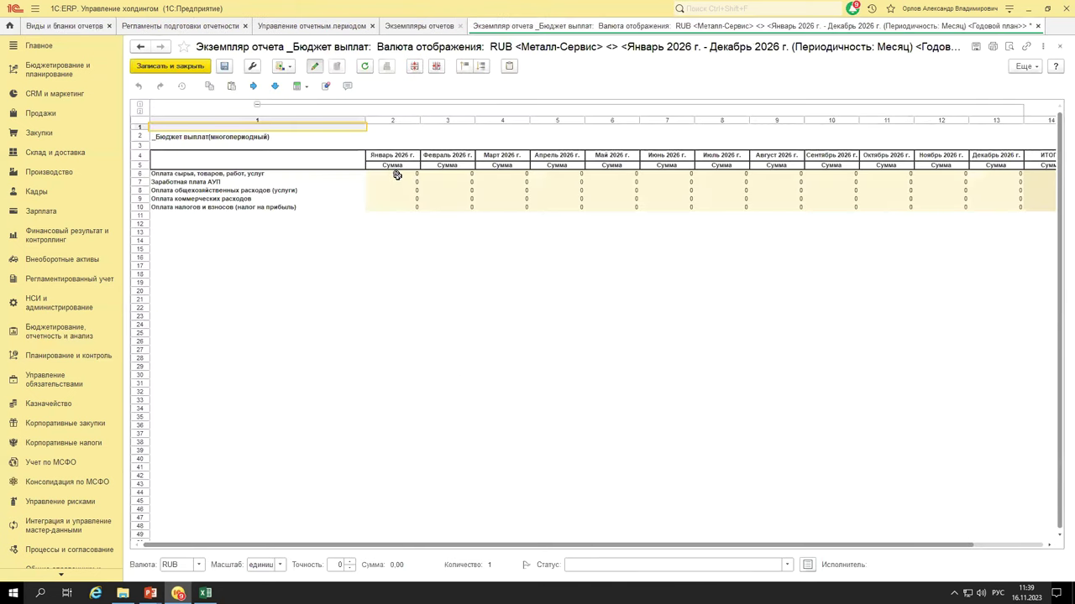
# - Enter 100 000 for January 2026 in the Оплата сырья, товаров, работ, услуг row and copy it down to the other payment rows
pyautogui.click(400, 174)
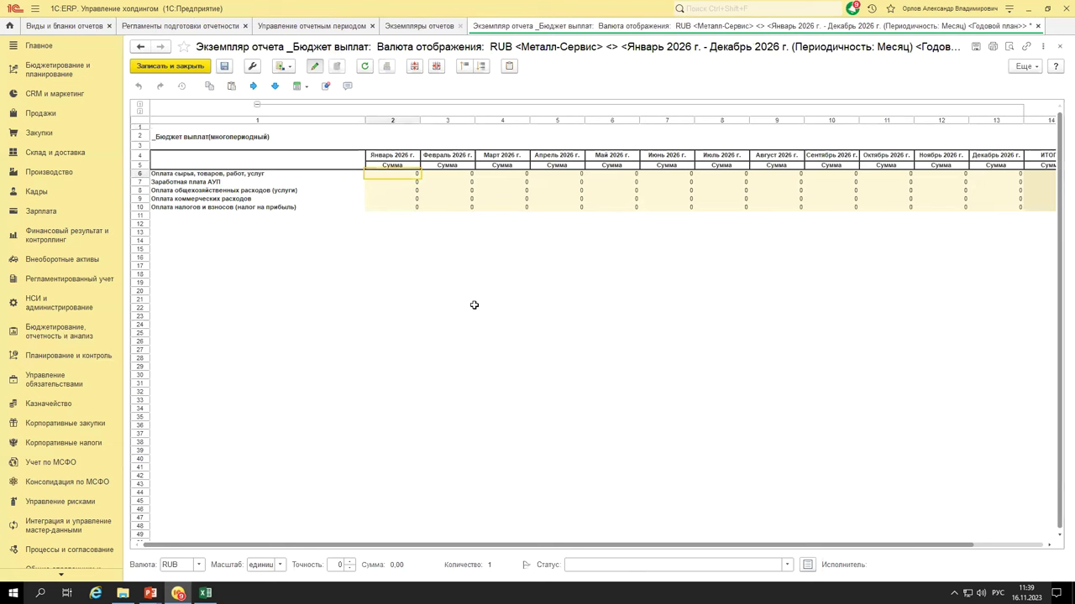
pyautogui.write('10000000')
pyautogui.press('Tab')
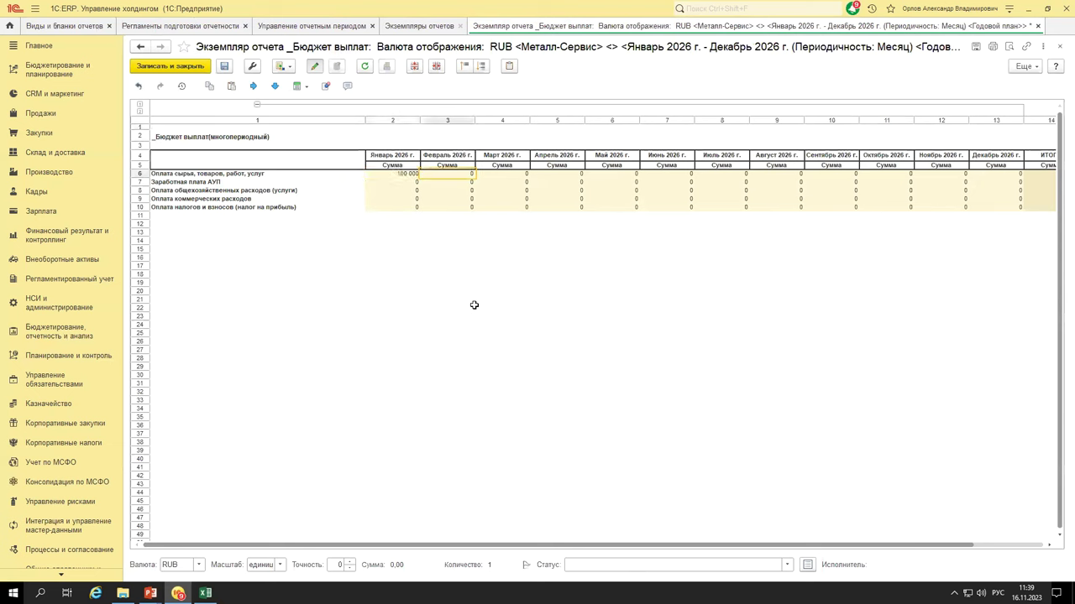
pyautogui.click(386, 175)
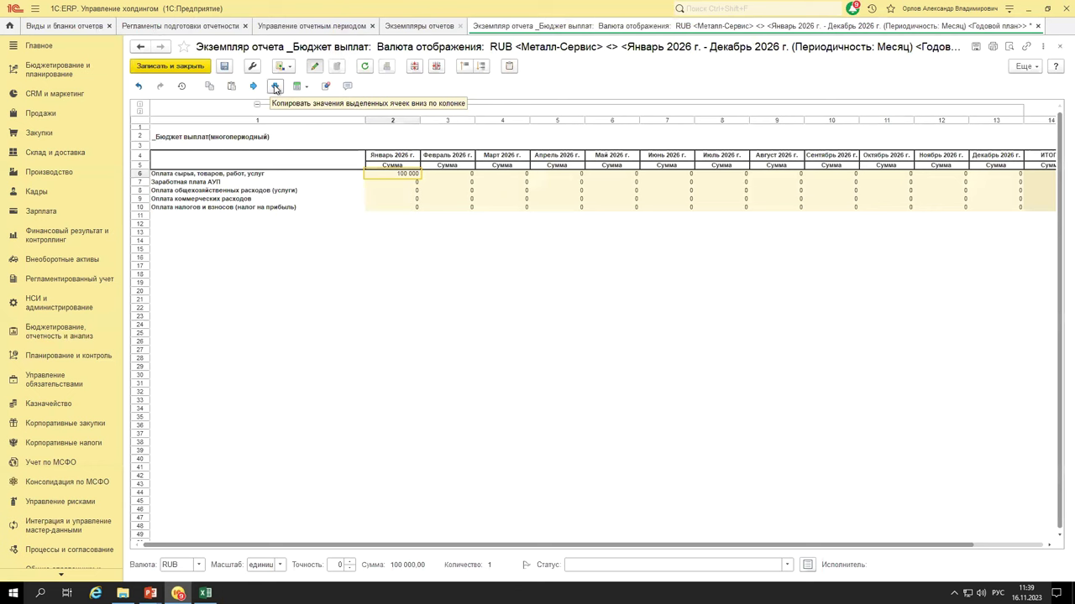
pyautogui.click(274, 87)
# - Copy the January 2026 amounts of all five payment rows across to December 2026, then save and close the _Бюджет выплат instance
pyautogui.moveTo(392, 172); pyautogui.dragTo(395, 207)
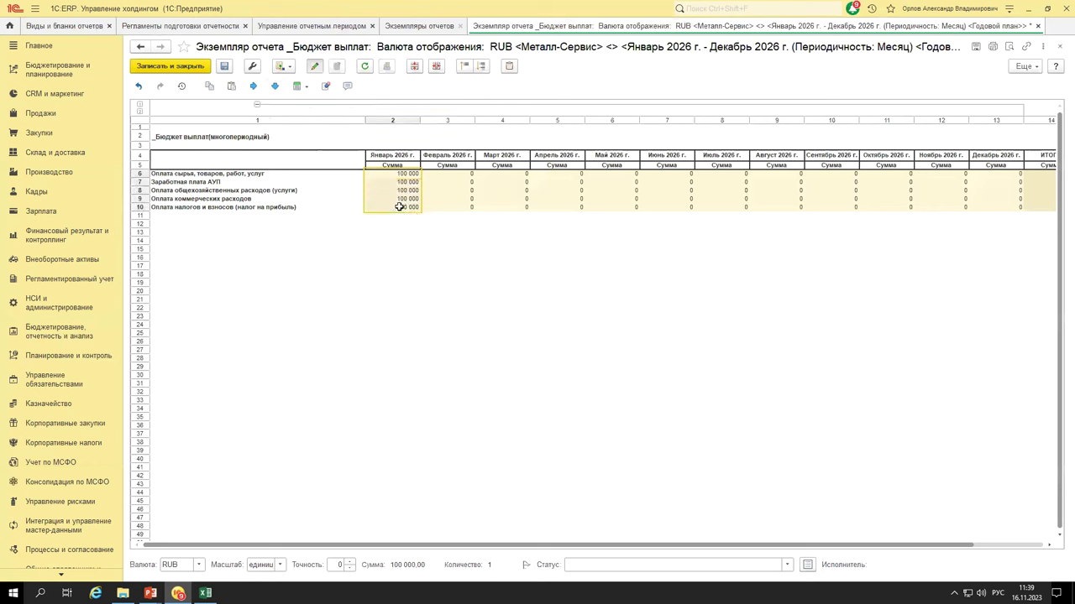
pyautogui.click(254, 86)
pyautogui.click(386, 171)
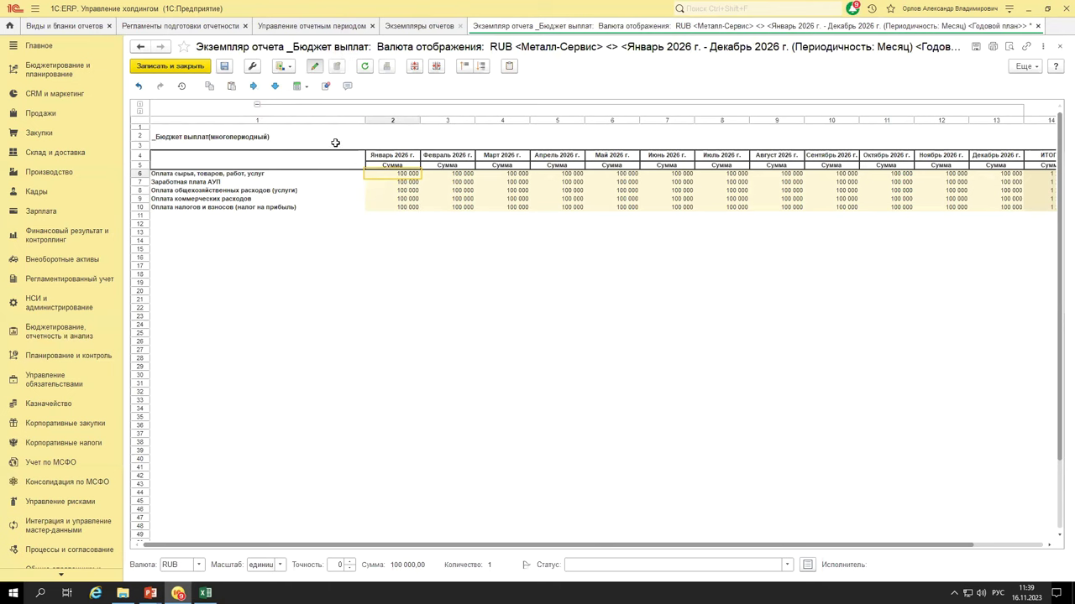
pyautogui.moveTo(371, 550); pyautogui.dragTo(343, 550)
pyautogui.moveTo(429, 551); pyautogui.dragTo(283, 544)
pyautogui.click(166, 67)
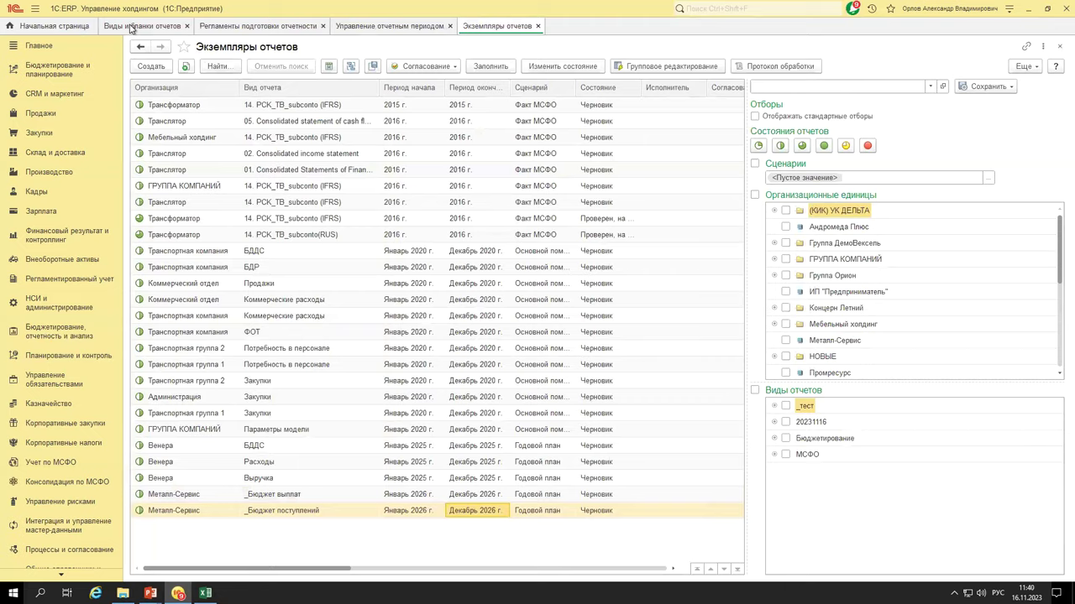
# - Create the report kind _БДДС Годовой in group 20231116 with change history saving switched off, and save it
pyautogui.click(139, 26)
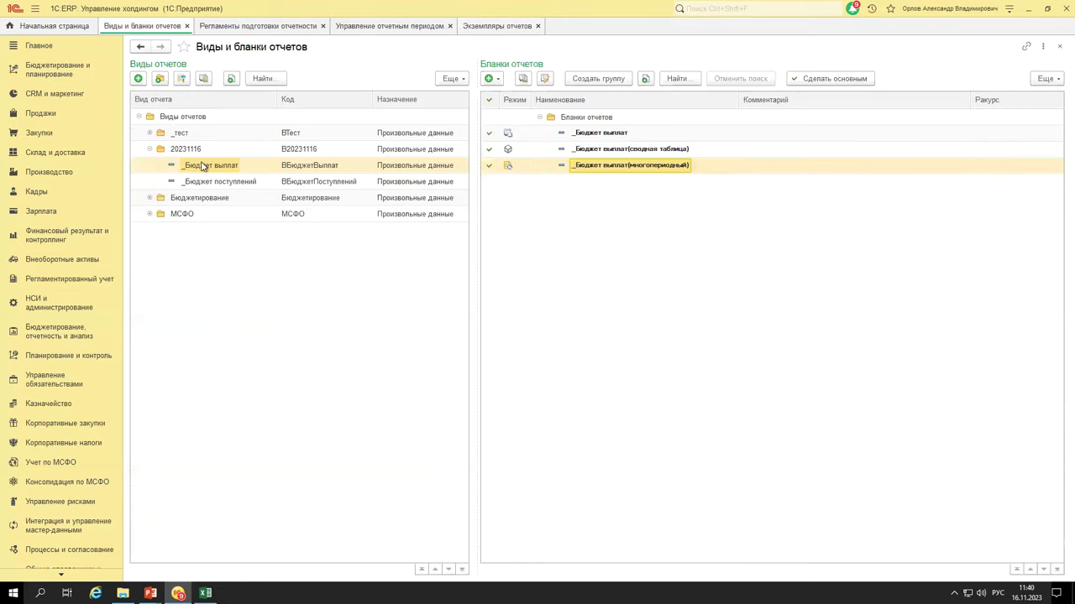
pyautogui.click(138, 78)
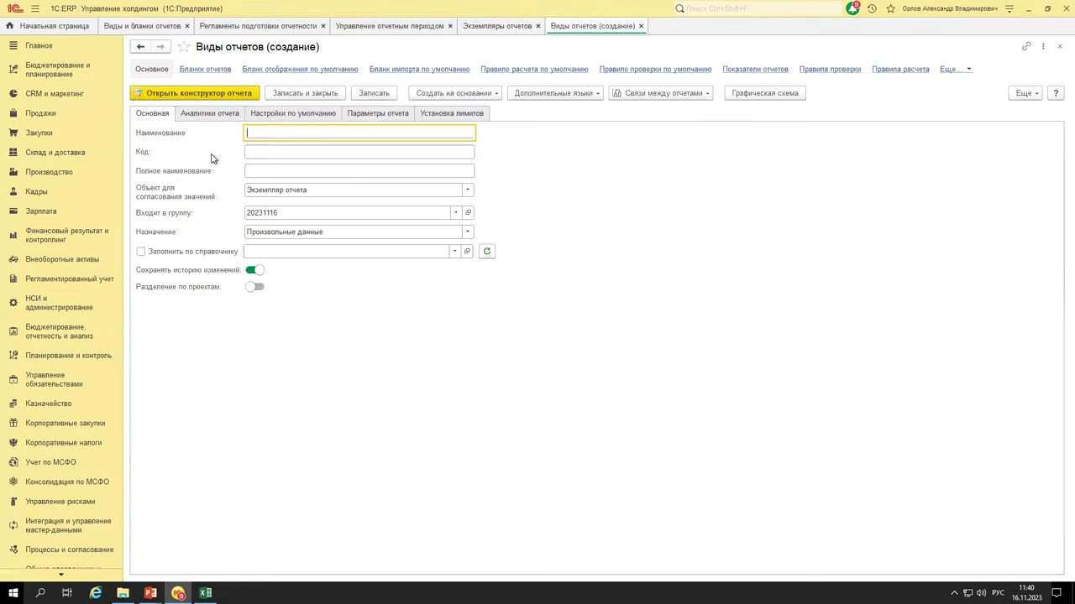
pyautogui.click(260, 280)
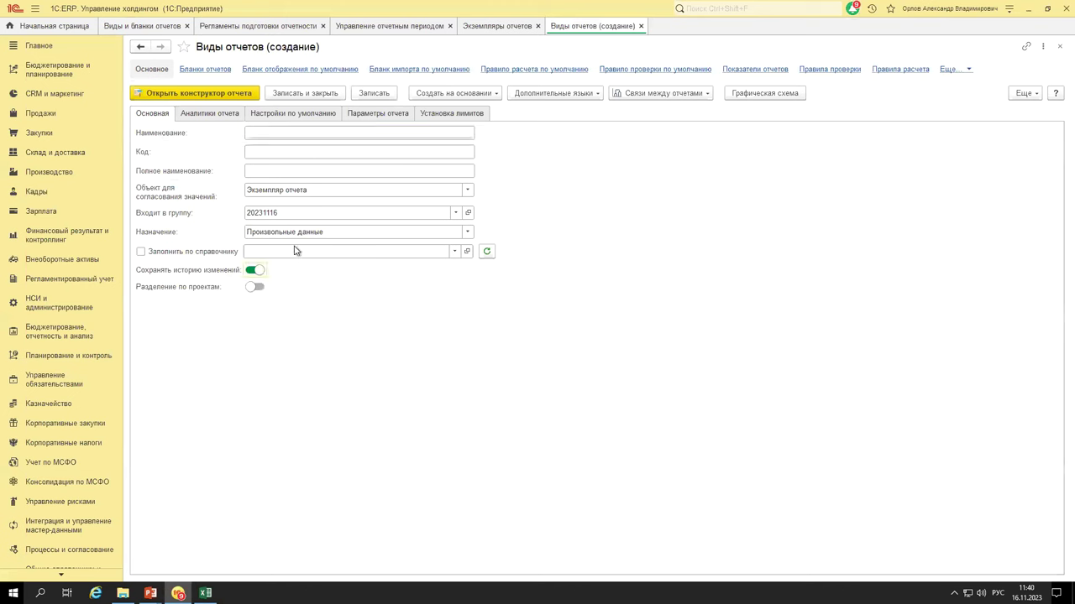
pyautogui.click(269, 132)
pyautogui.write('Д')
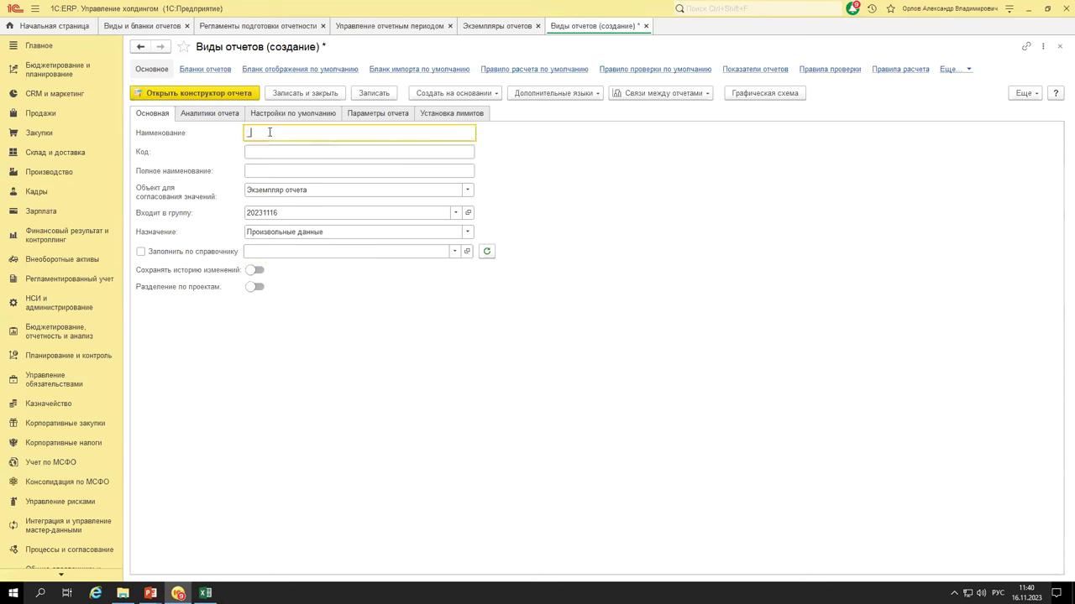
pyautogui.write('БДДС Годовой')
pyautogui.click(375, 93)
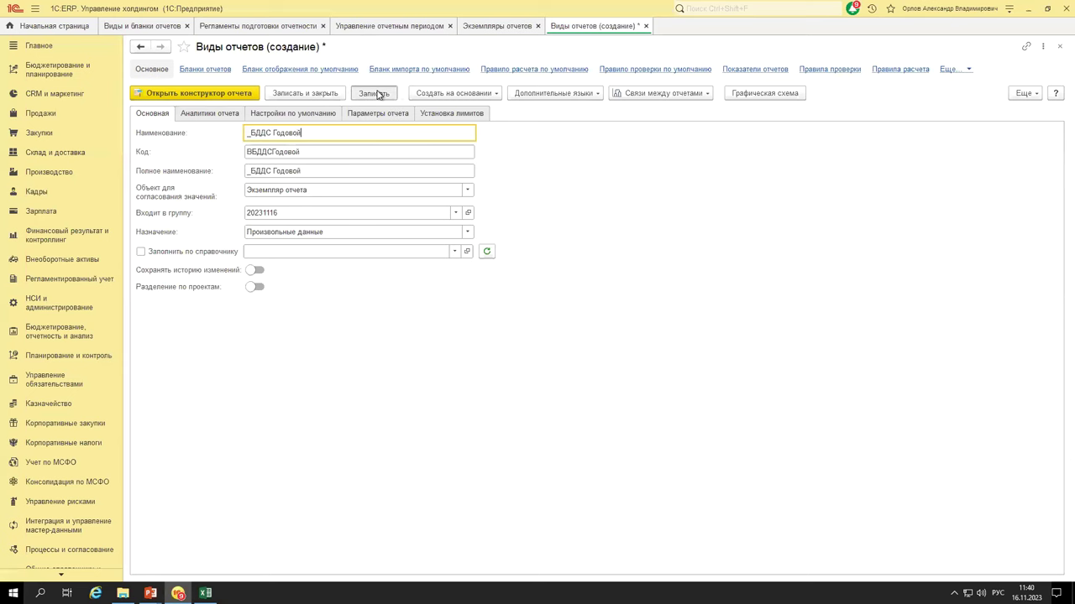
# - In the report constructor, add the row names copied from A2:A11 of the Excel plan as rows of _БДДС Годовой, creating indicators
pyautogui.click(199, 93)
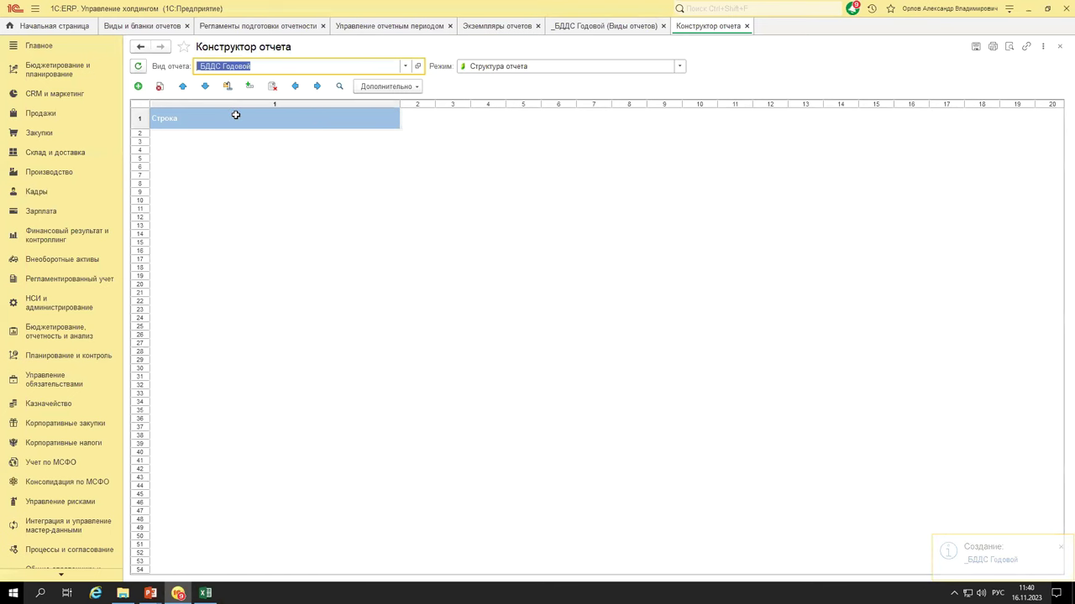
pyautogui.hotkey('alt', 'Tab')
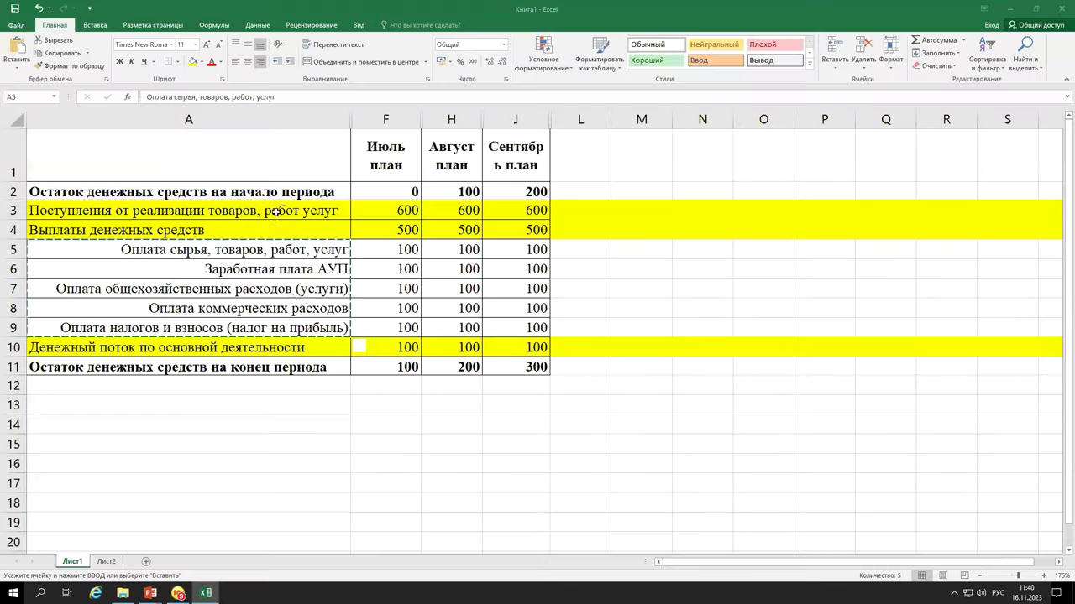
pyautogui.moveTo(241, 192); pyautogui.dragTo(236, 367)
pyautogui.hotkey('ctrl', 'c')
pyautogui.hotkey('alt', 'Tab')
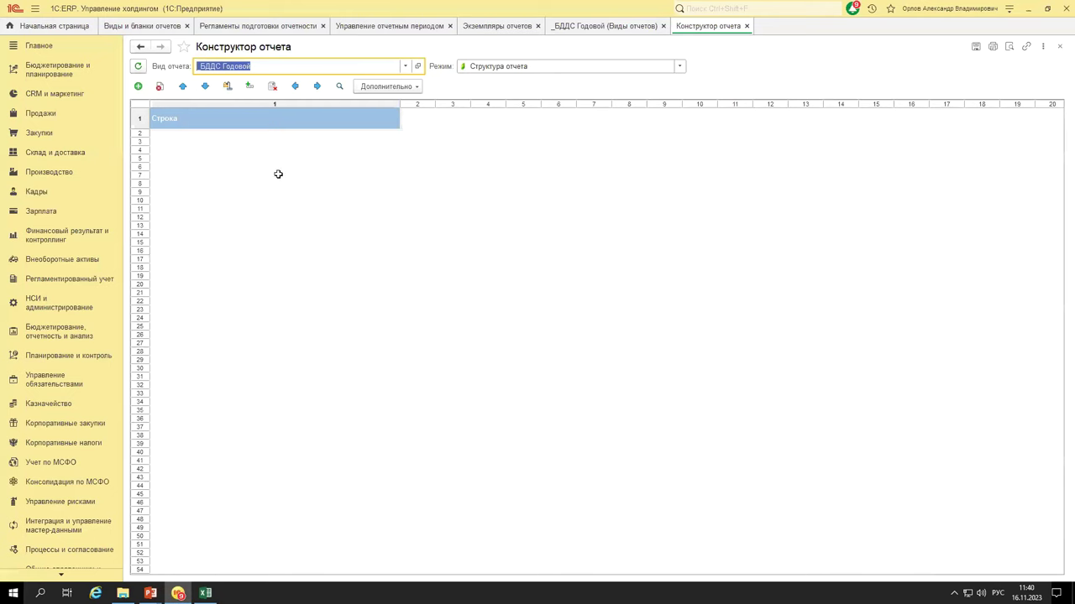
pyautogui.click(137, 86)
pyautogui.click(407, 211)
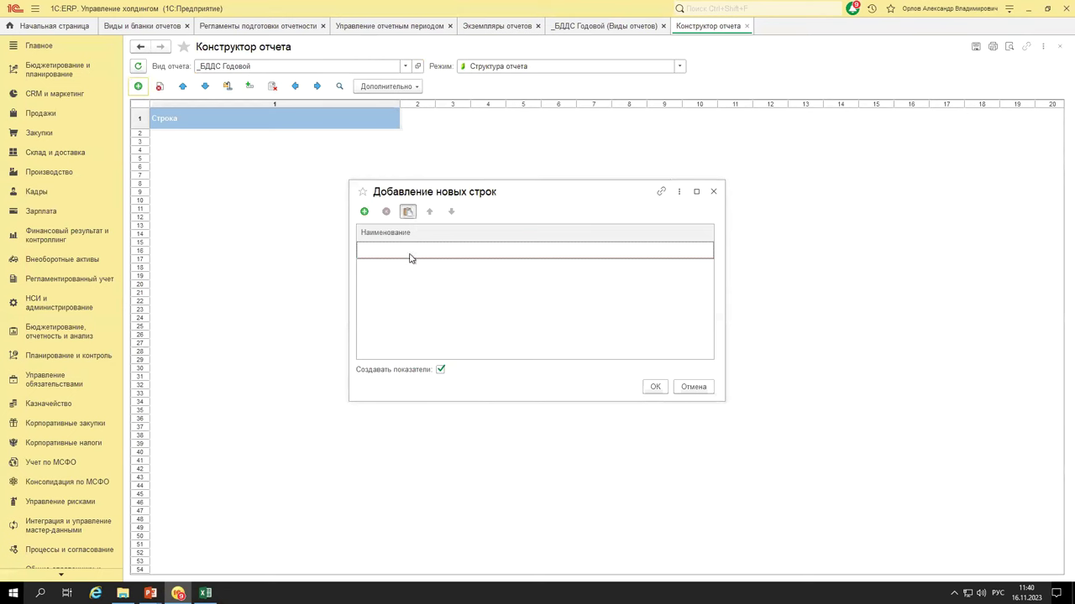
pyautogui.click(655, 388)
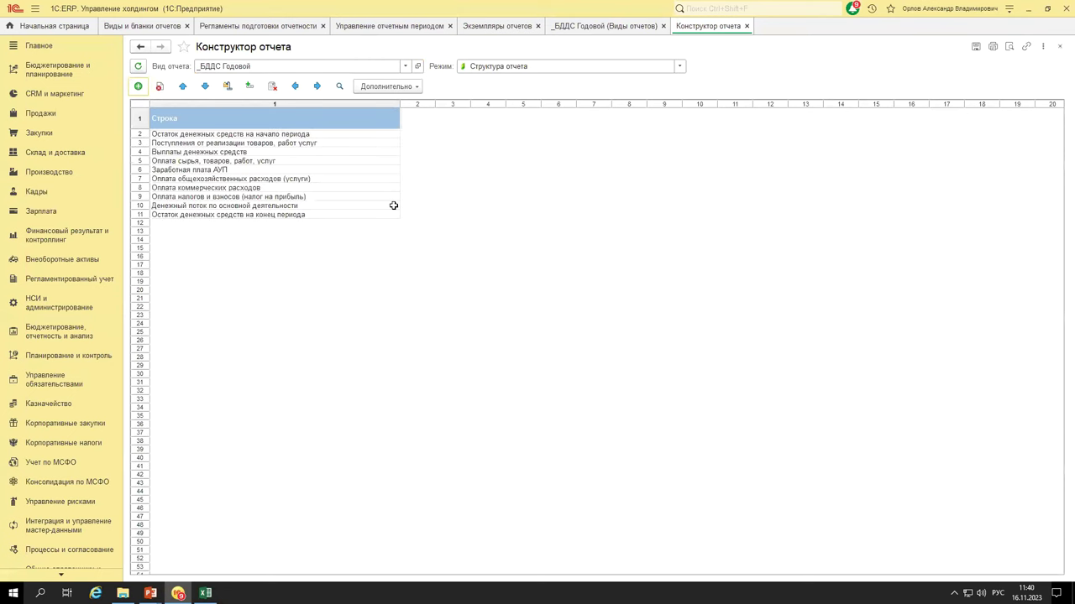
# - Add a Сумма column with indicators to the _БДДС Годовой structure
pyautogui.click(248, 87)
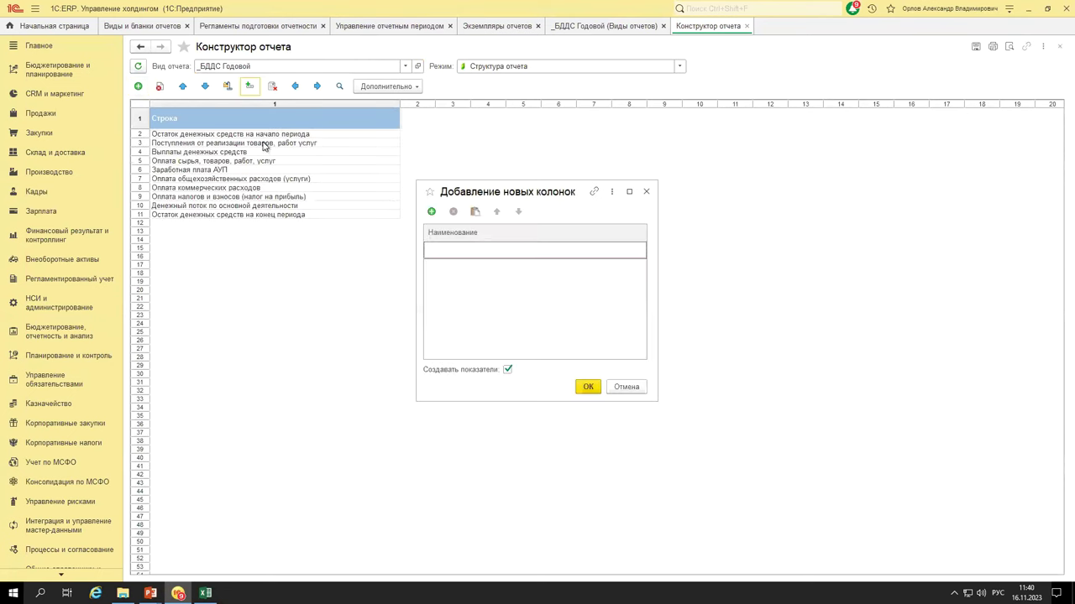
pyautogui.click(432, 212)
pyautogui.write('Сумма')
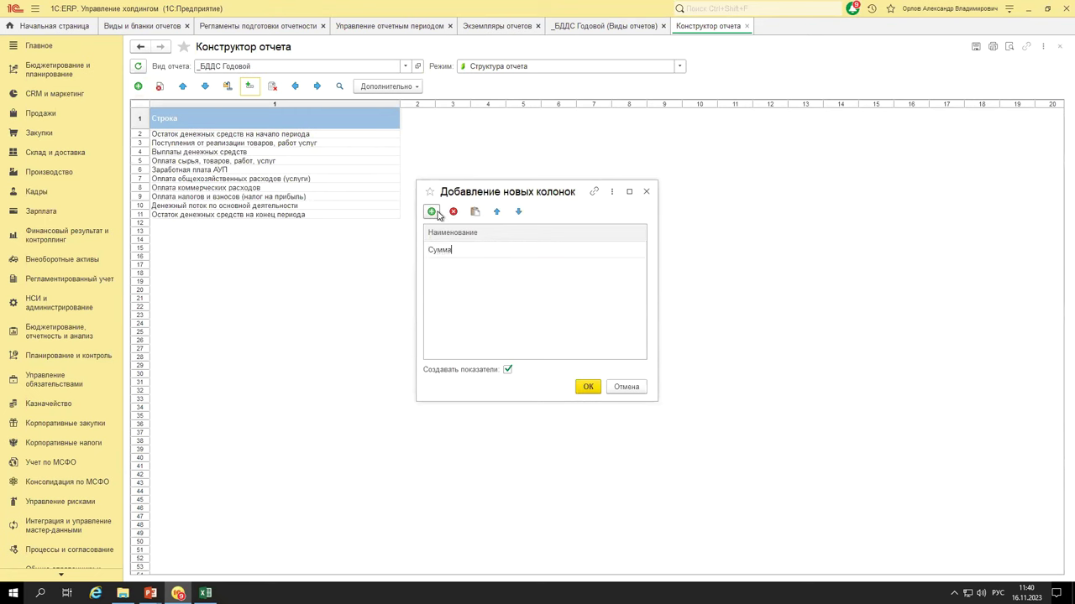
pyautogui.click(587, 387)
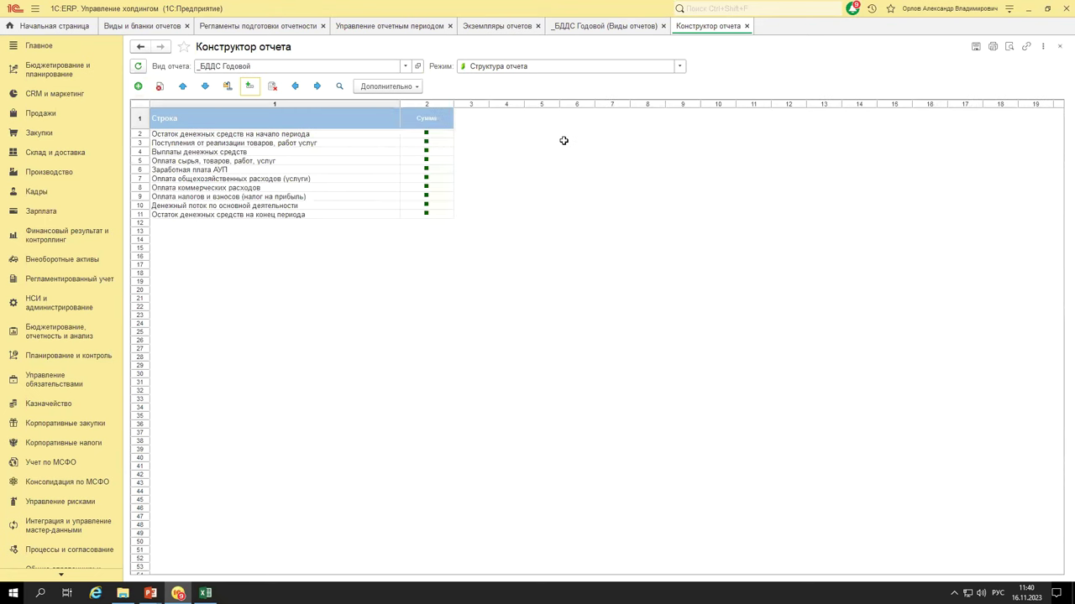
# - Assign the Контрагенты analytics of type Контрагент as Аналитика 1 of the Поступления от реализации товаров, работ услуг row
pyautogui.click(680, 67)
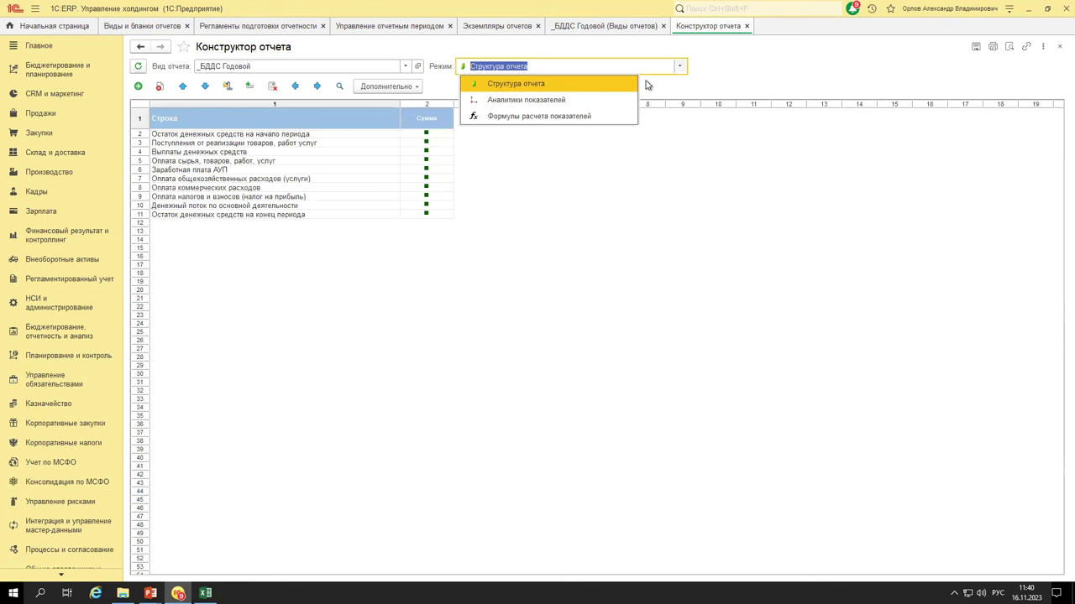
pyautogui.click(599, 106)
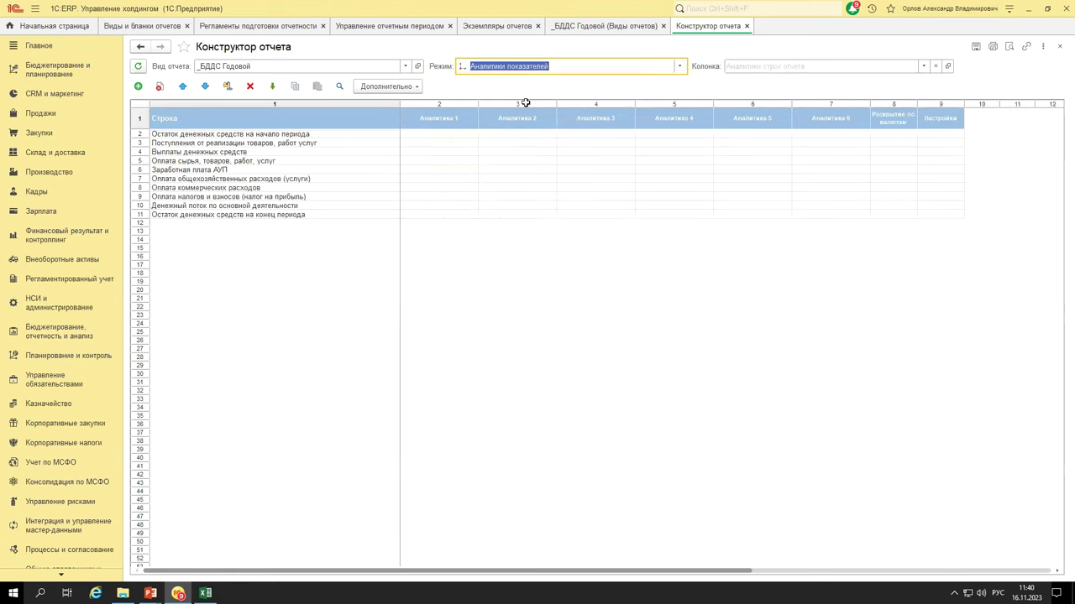
pyautogui.click(369, 143)
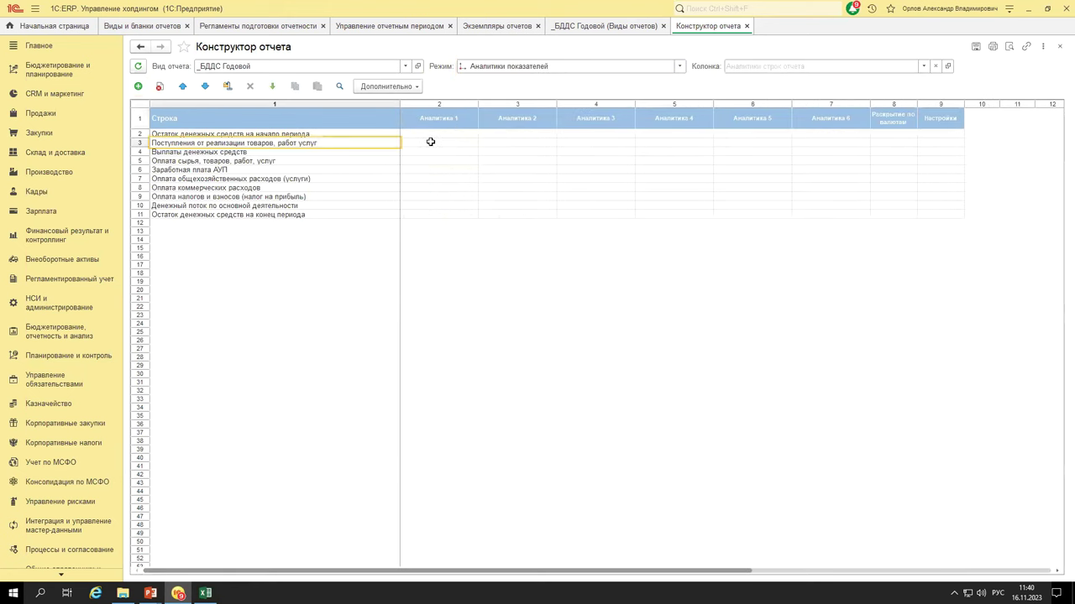
pyautogui.click(430, 142)
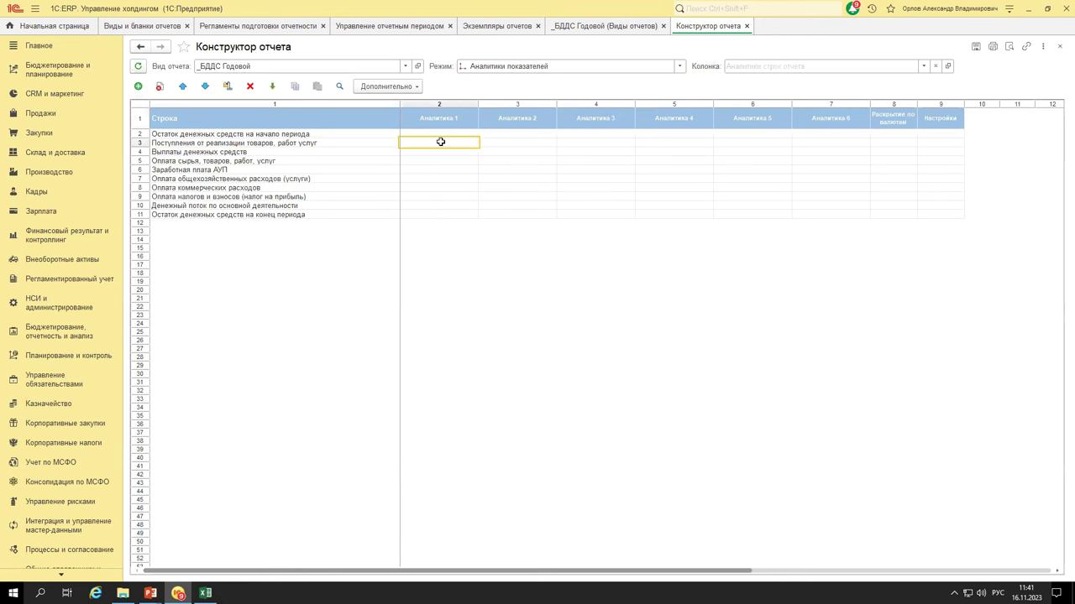
pyautogui.doubleClick(439, 141)
pyautogui.scroll(-10, 528, 307)
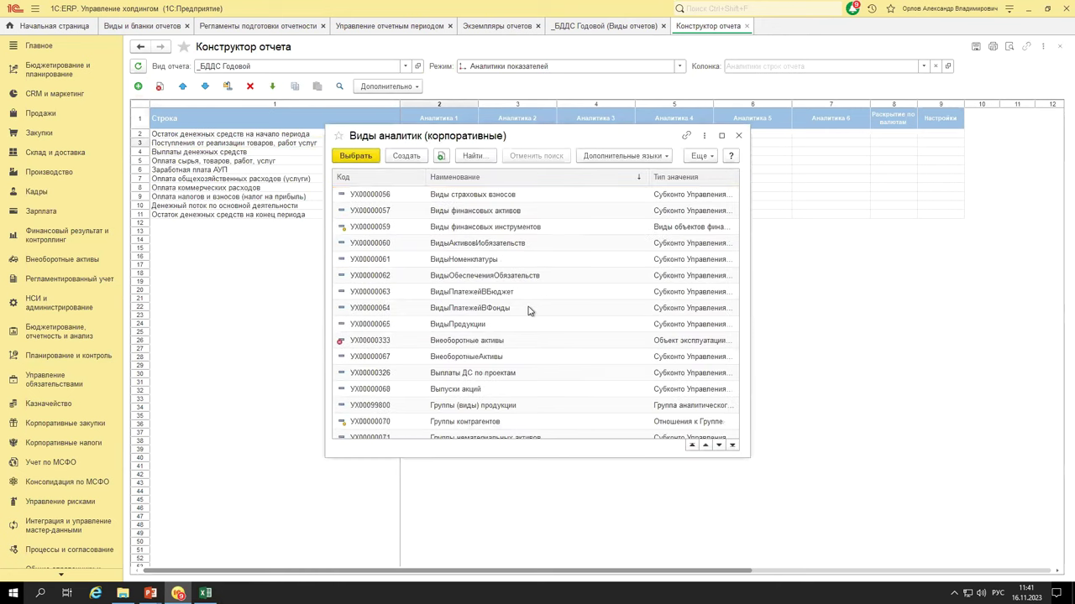
pyautogui.scroll(-5, 528, 310)
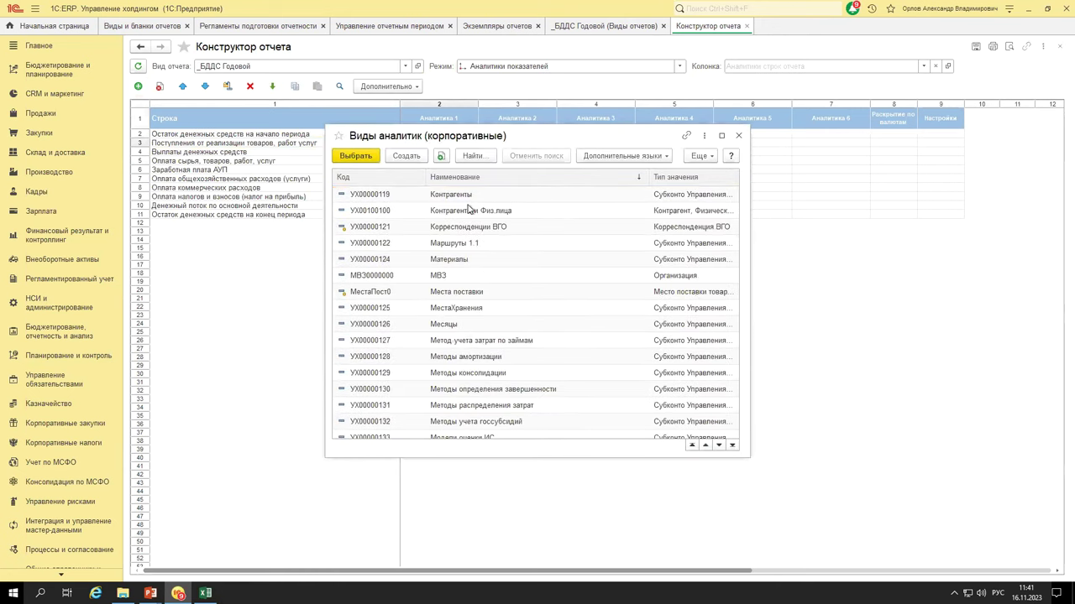
pyautogui.doubleClick(468, 278)
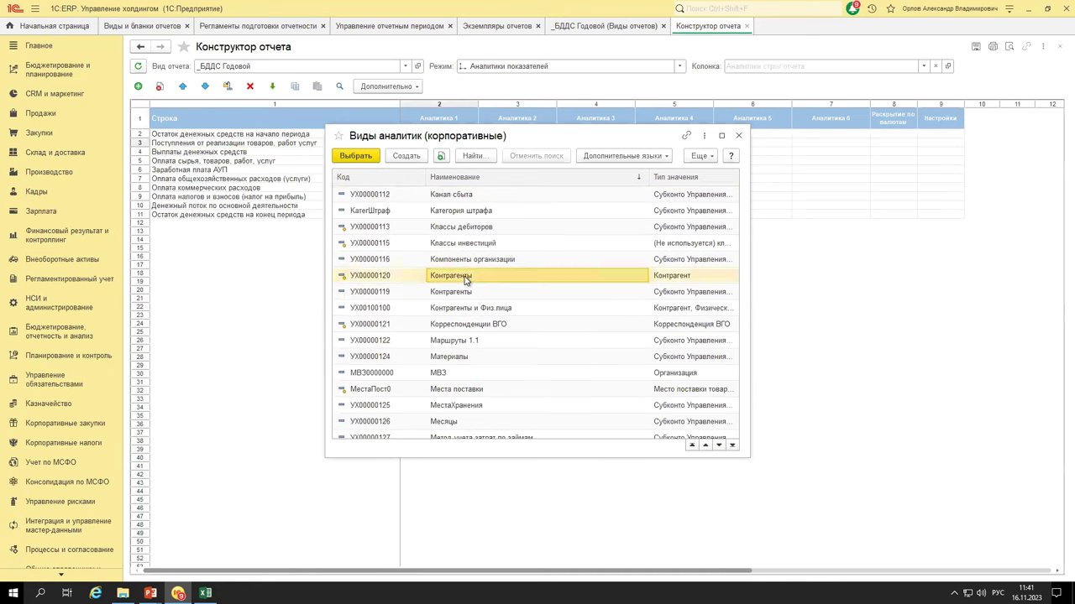
pyautogui.click(506, 274)
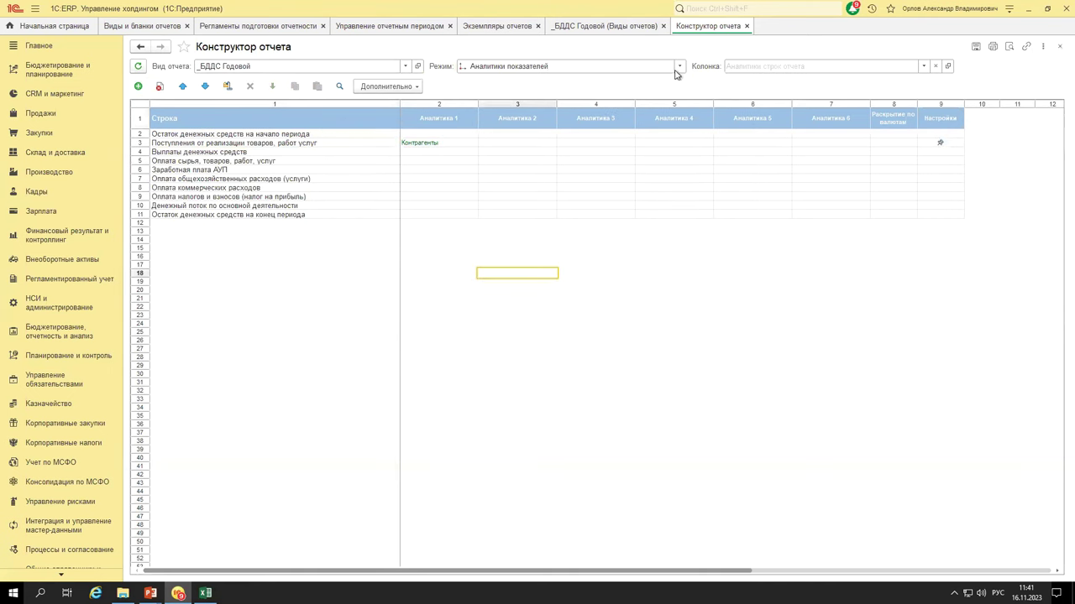
# - Switch the constructor to the Формулы расчета показателей mode and review the rows of _БДДС Годовой that need formulas
pyautogui.click(680, 69)
pyautogui.click(581, 116)
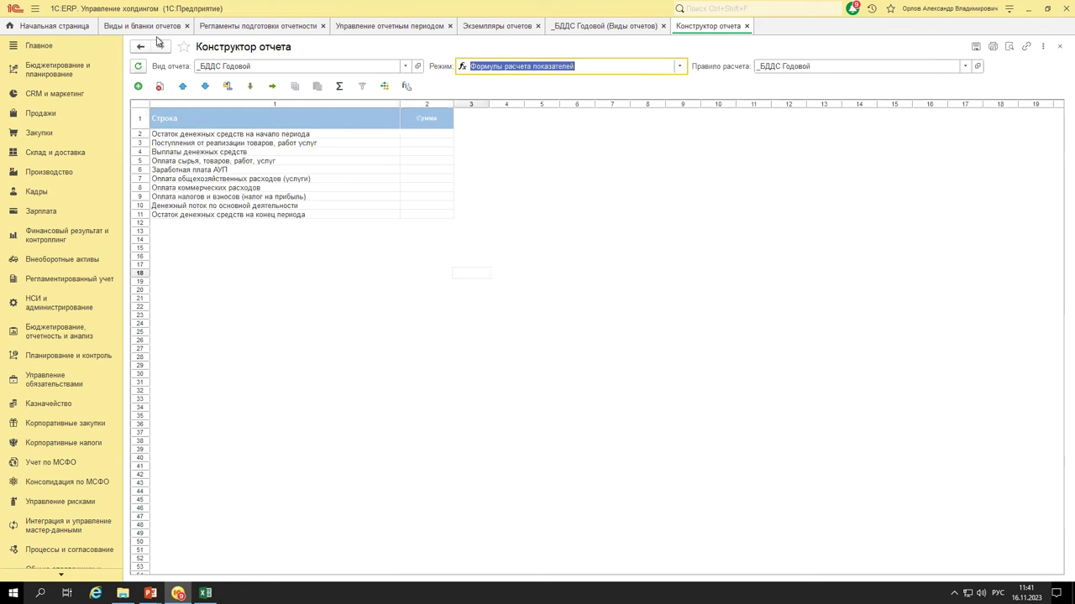
pyautogui.click(382, 282)
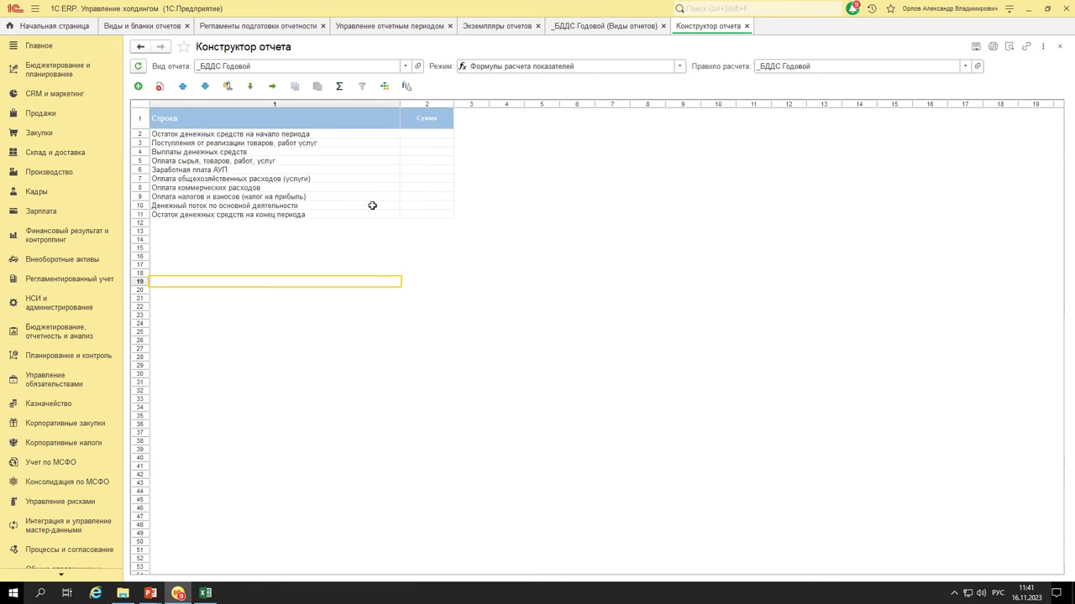
pyautogui.moveTo(391, 205); pyautogui.dragTo(420, 205)
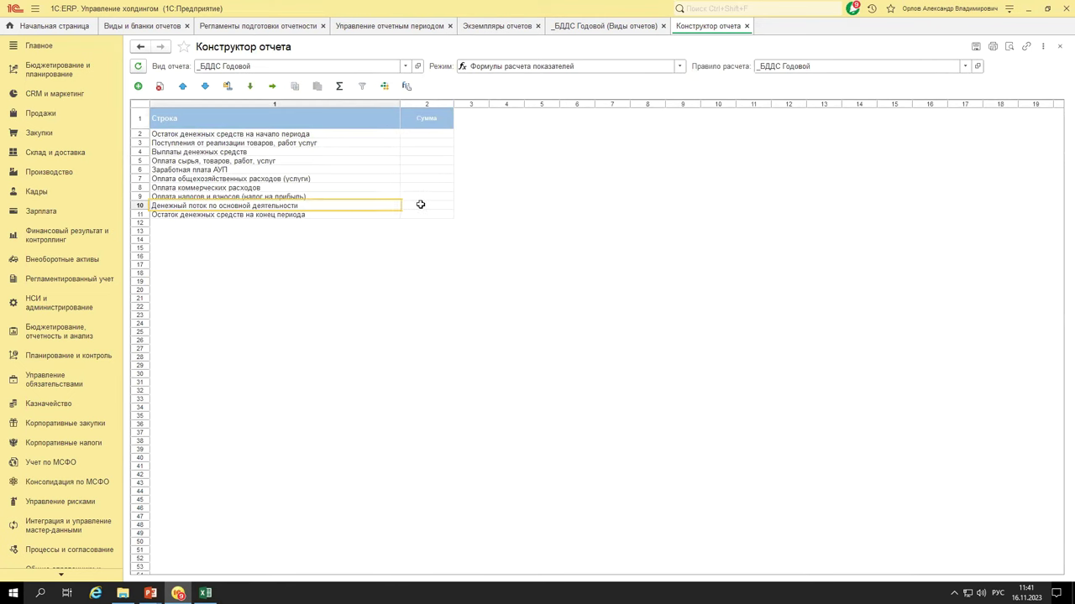
pyautogui.click(406, 214)
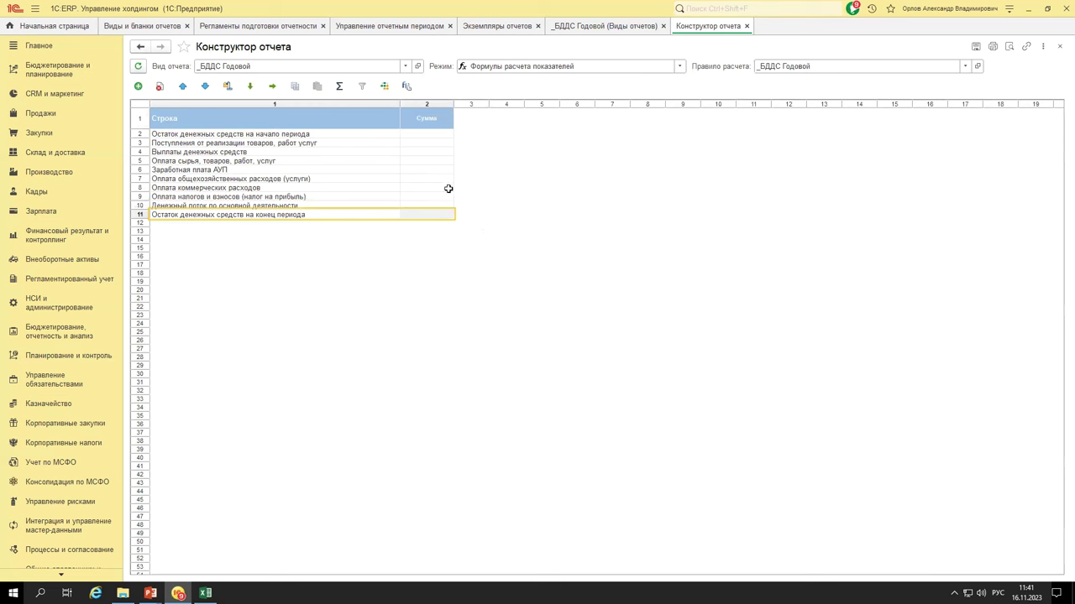
pyautogui.click(406, 141)
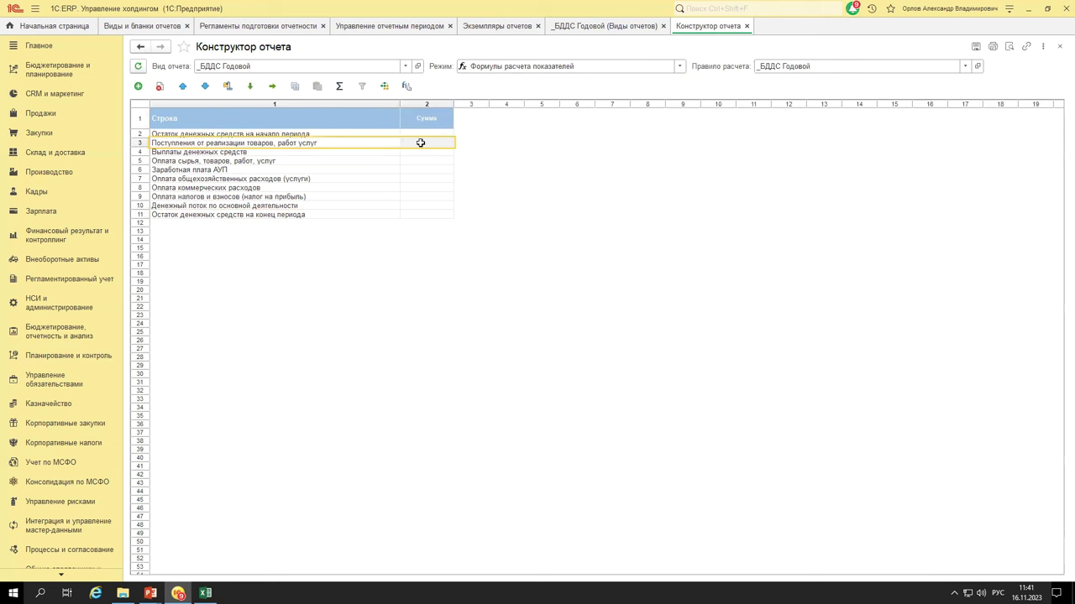
pyautogui.click(378, 161)
pyautogui.moveTo(410, 189); pyautogui.dragTo(422, 202)
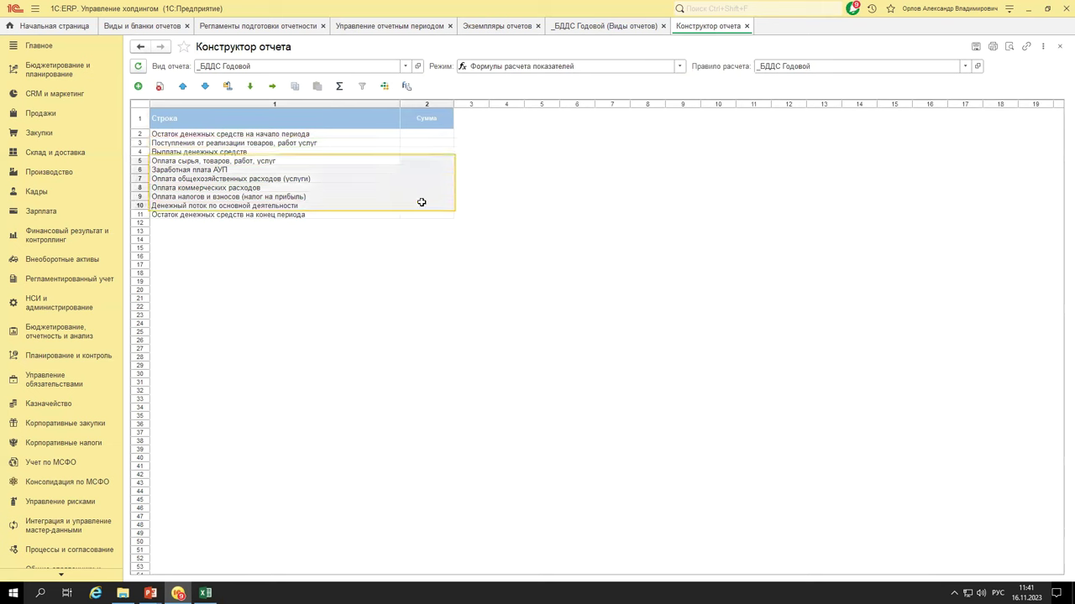
pyautogui.click(389, 171)
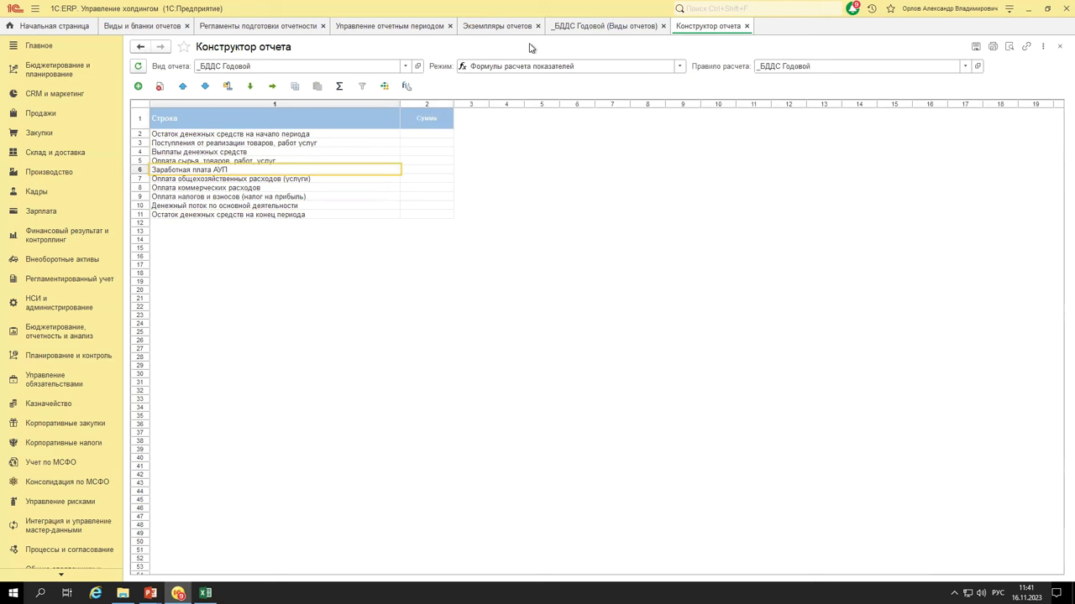
pyautogui.click(496, 27)
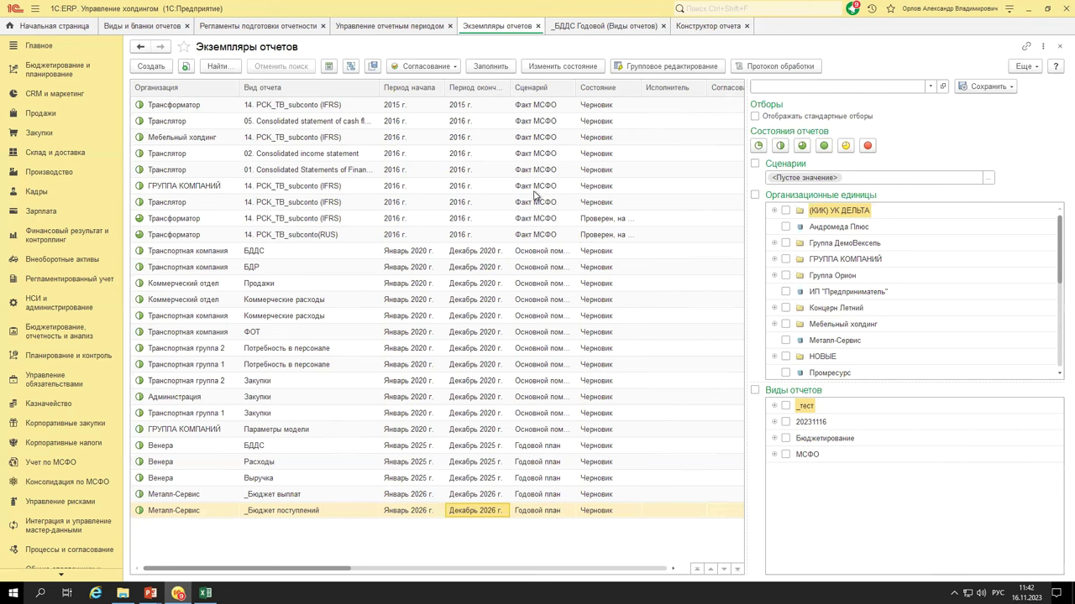
pyautogui.click(581, 32)
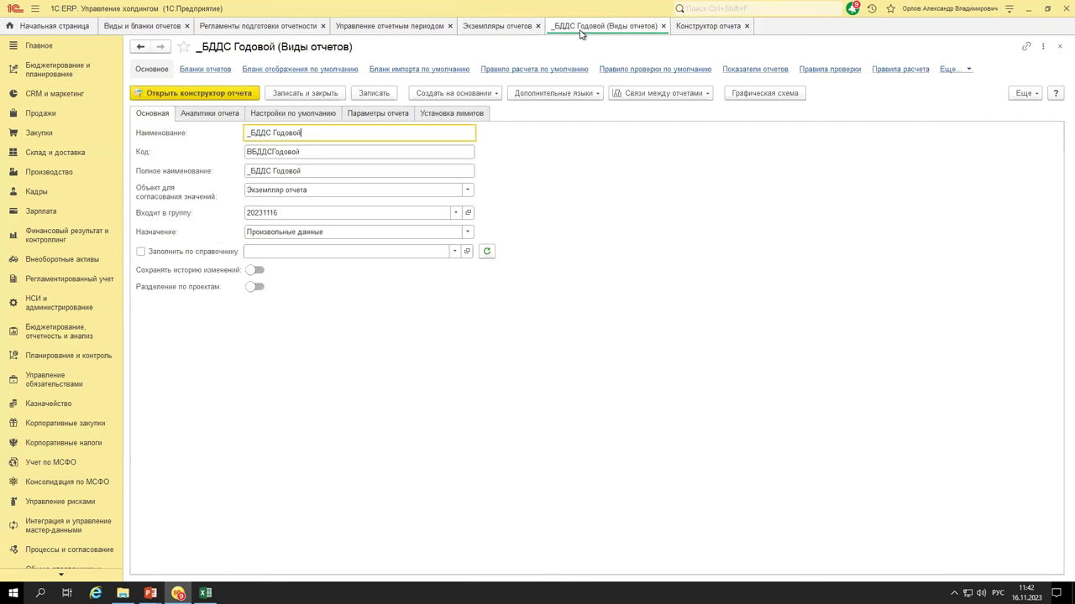
pyautogui.click(709, 26)
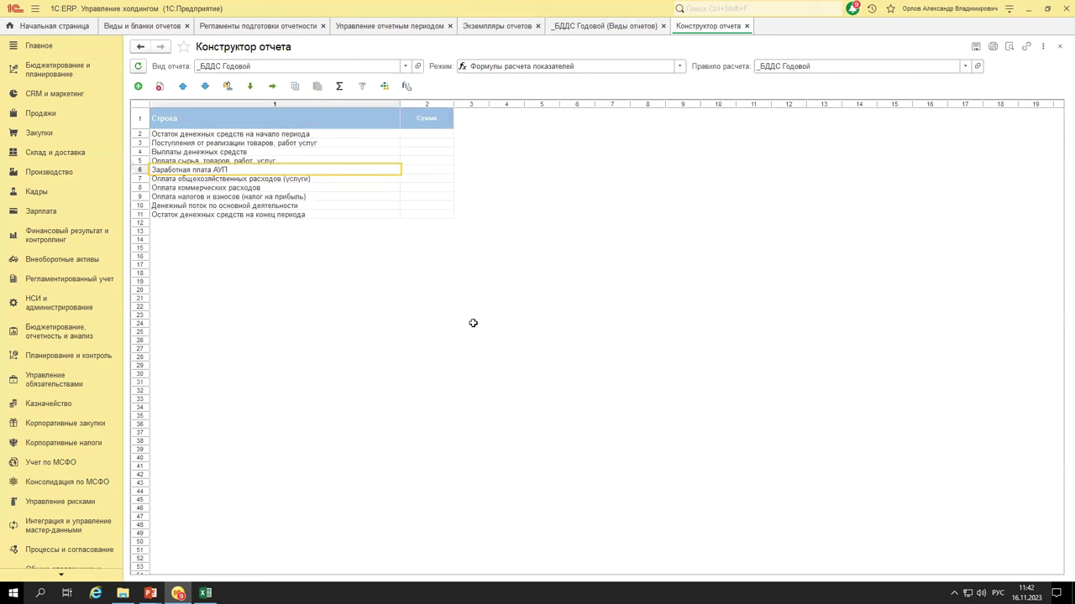
# - Open the calculation formula of the Сумма indicator in the Поступления от реализации товаров, работ услуг row
pyautogui.click(374, 143)
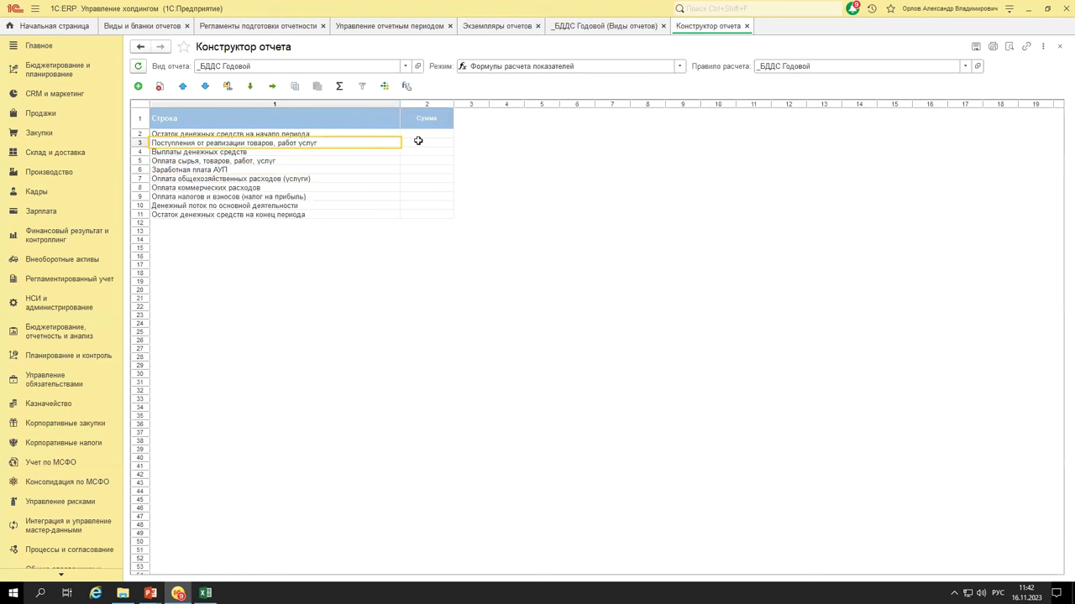
pyautogui.moveTo(412, 140); pyautogui.dragTo(374, 140)
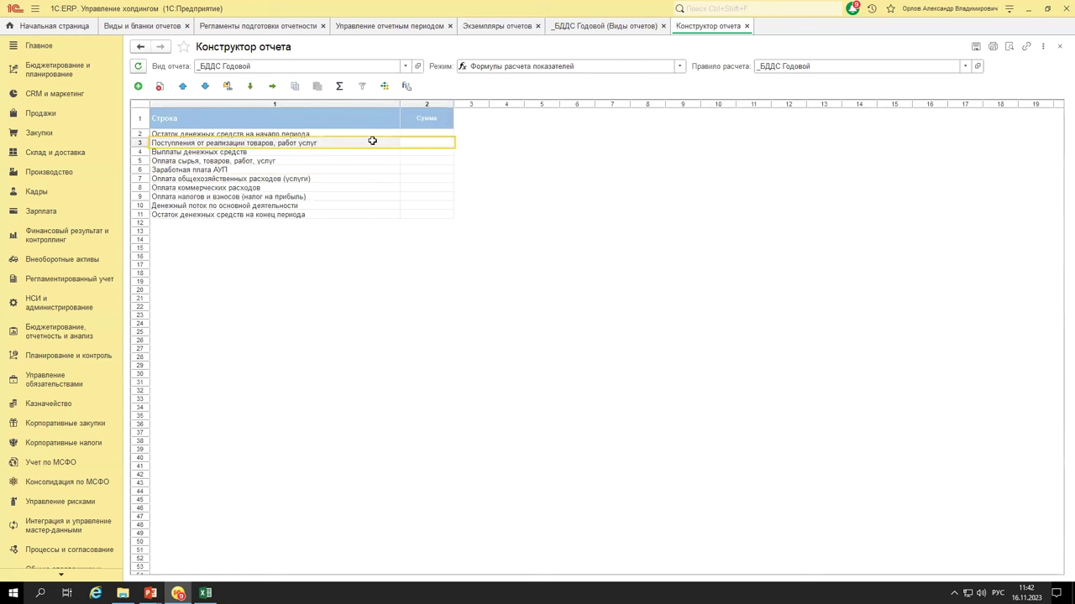
pyautogui.scroll(2, 264, 188)
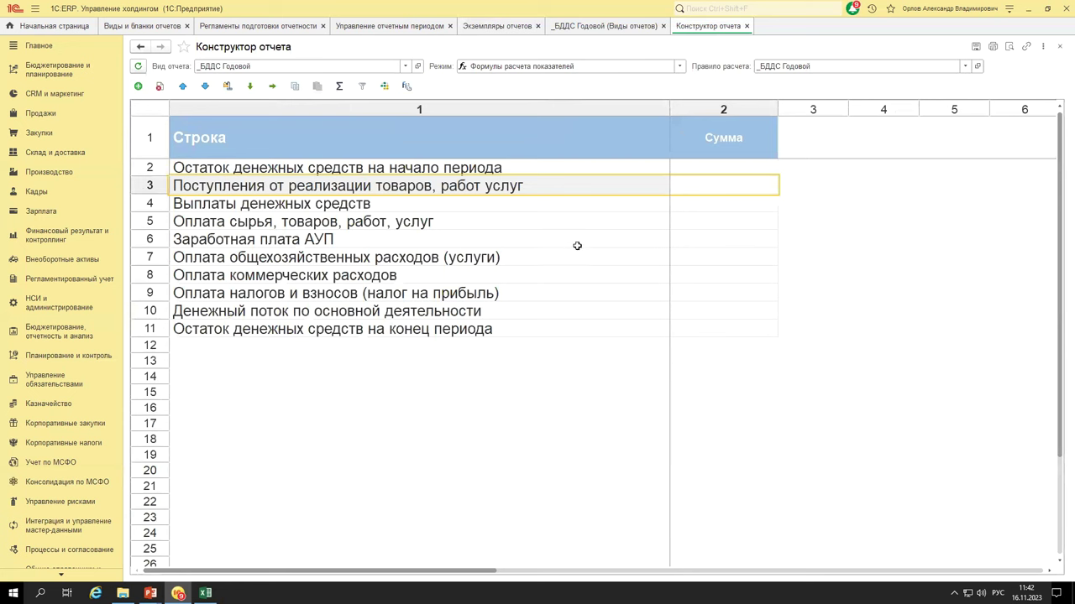
pyautogui.click(640, 183)
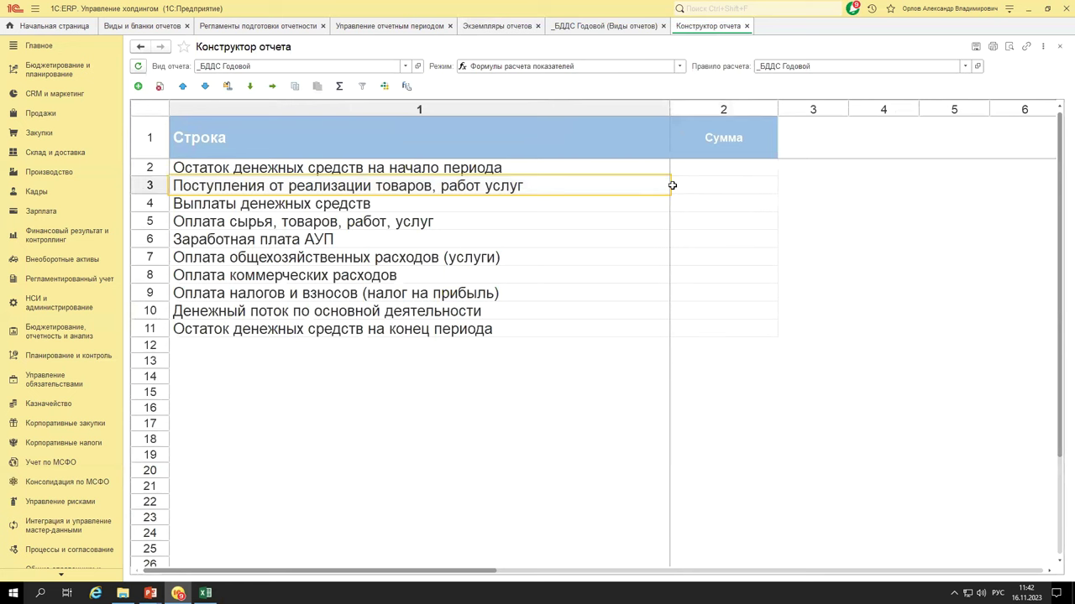
pyautogui.click(714, 183)
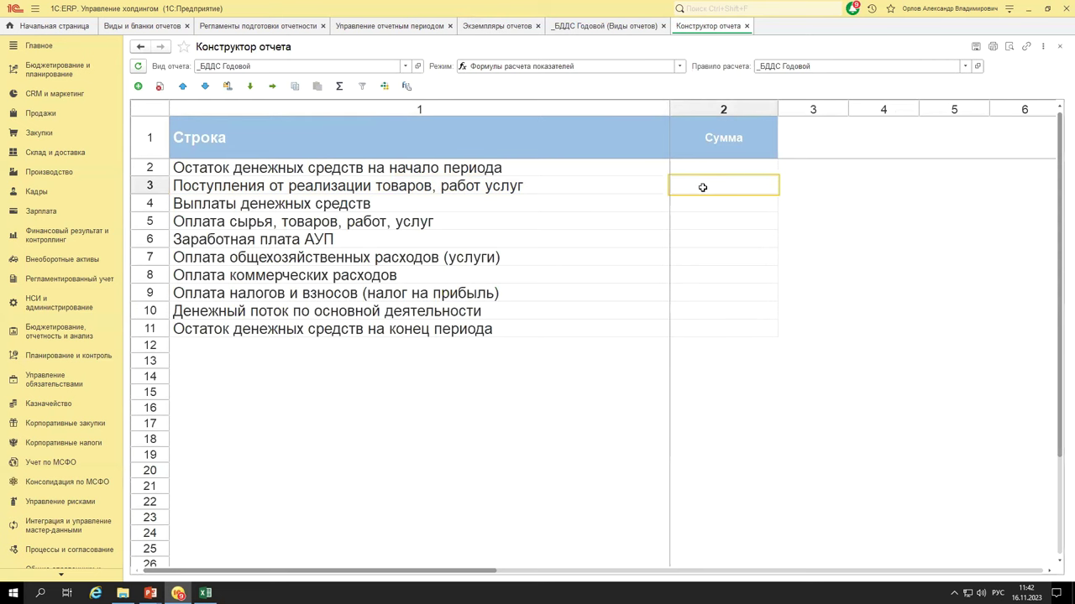
pyautogui.doubleClick(702, 187)
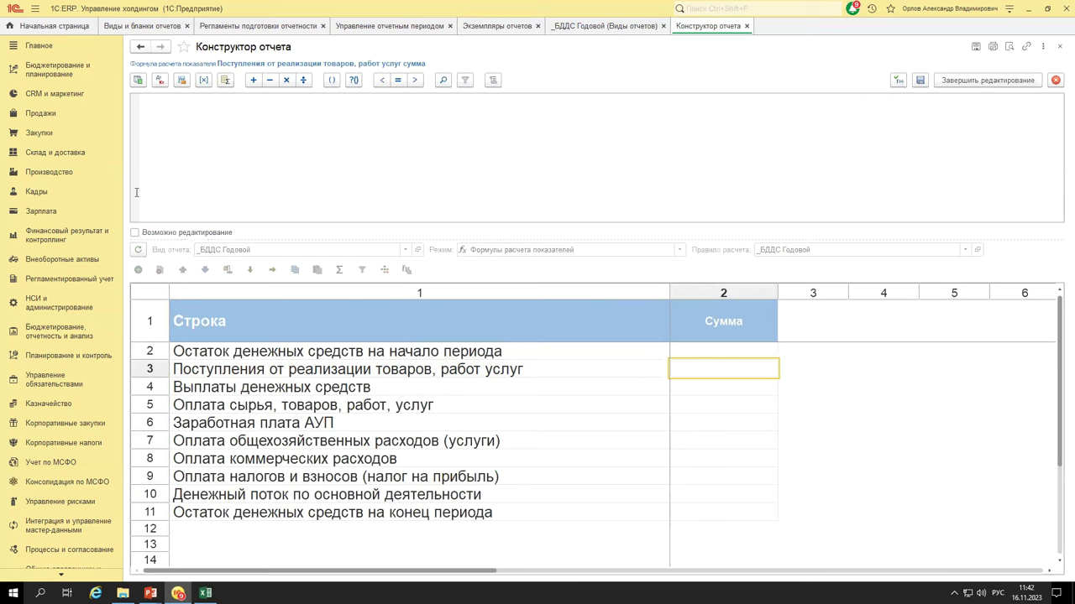
pyautogui.click(249, 135)
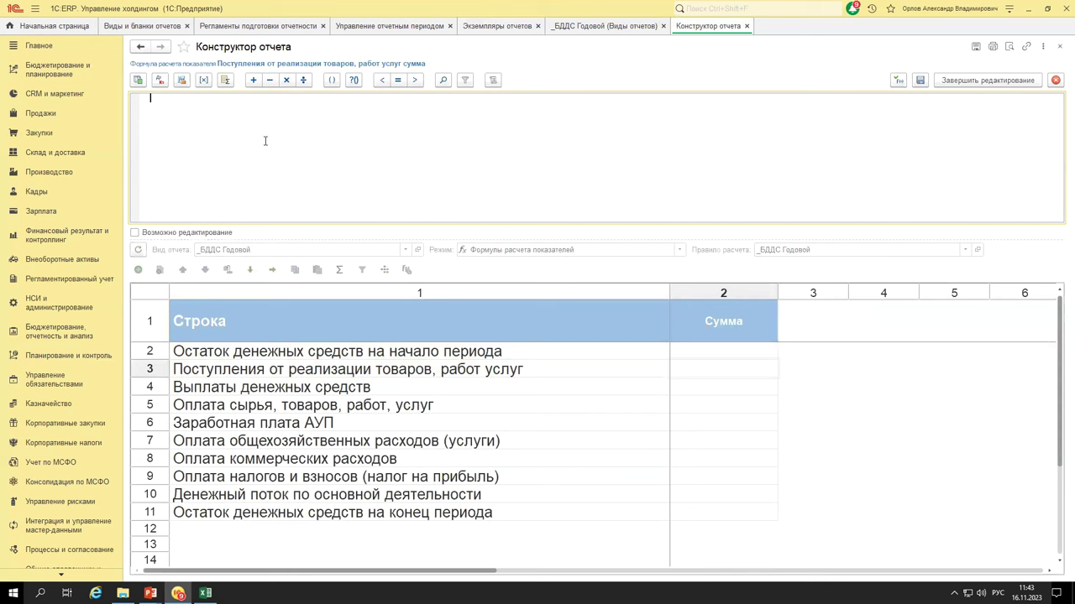
pyautogui.write('к2п4ва24п13в')
pyautogui.hotkey('ctrl', 'a')
pyautogui.press('BackSpace')
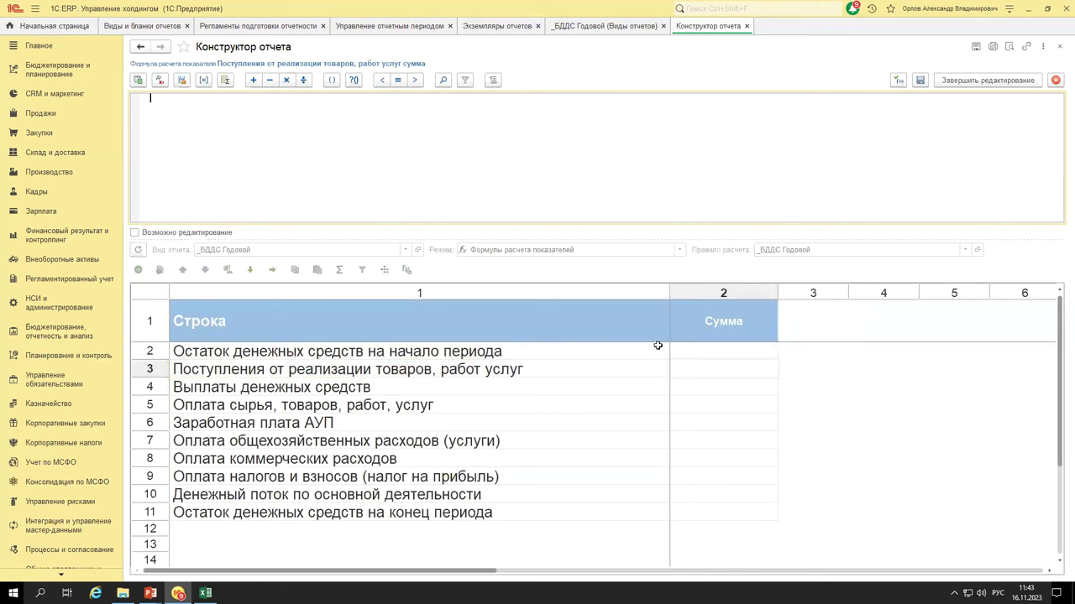
# - Bring up the report indicators selection for the formula and view the structures of _Бюджет поступлений and _Бюджет выплат
pyautogui.click(139, 81)
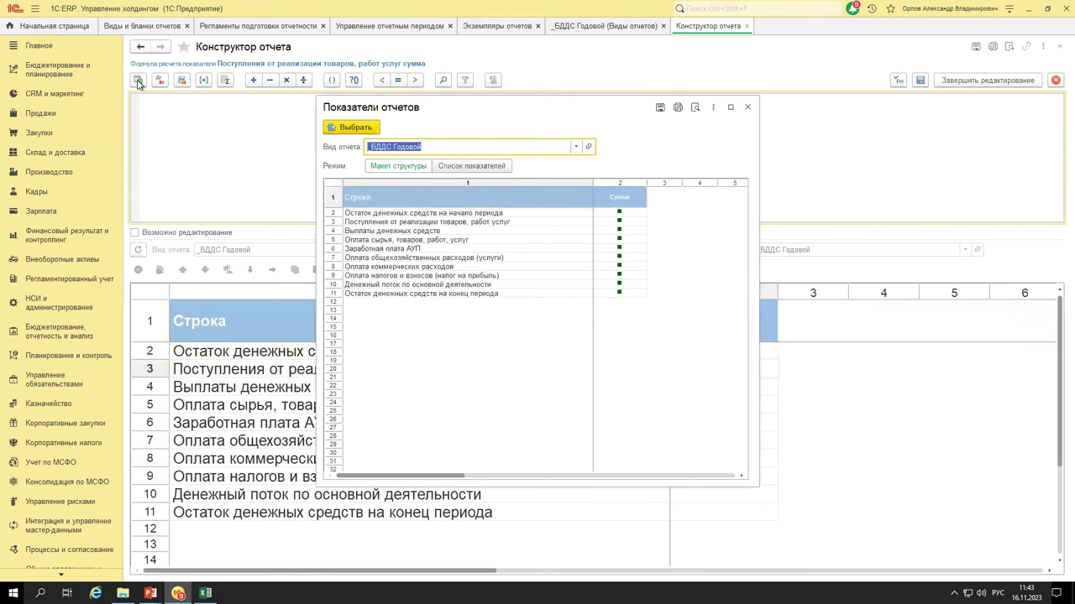
pyautogui.click(575, 147)
pyautogui.click(402, 254)
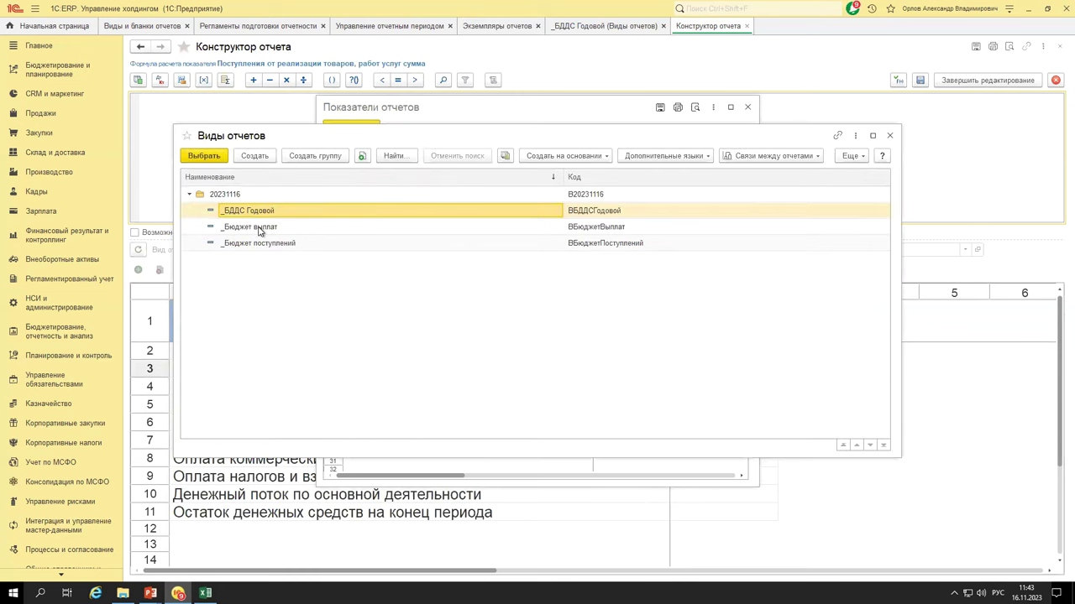
pyautogui.click(260, 228)
pyautogui.click(260, 245)
pyautogui.press('Escape')
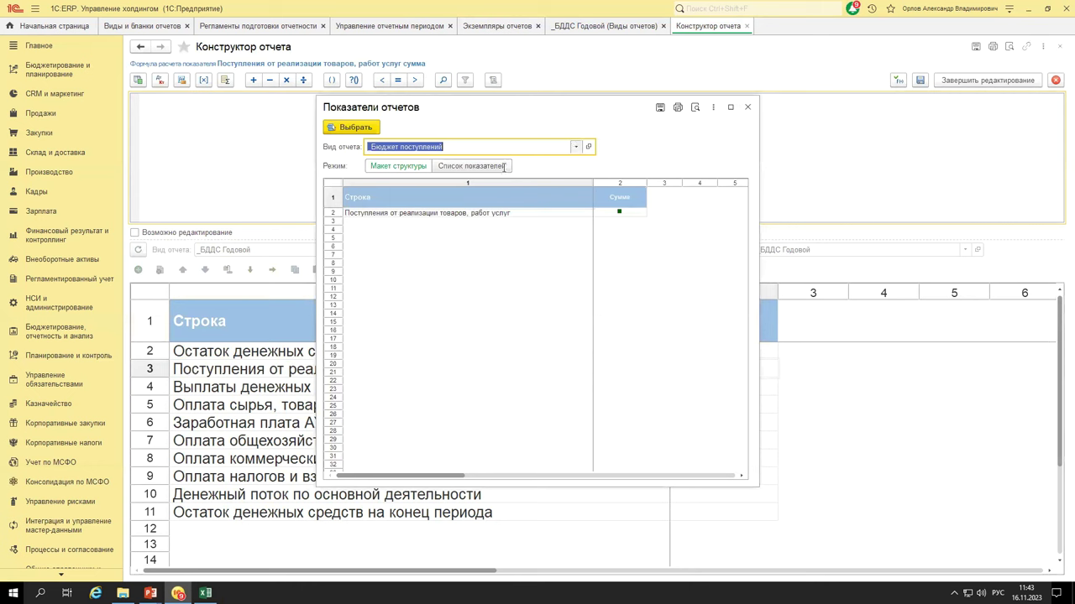
pyautogui.click(576, 146)
pyautogui.click(392, 182)
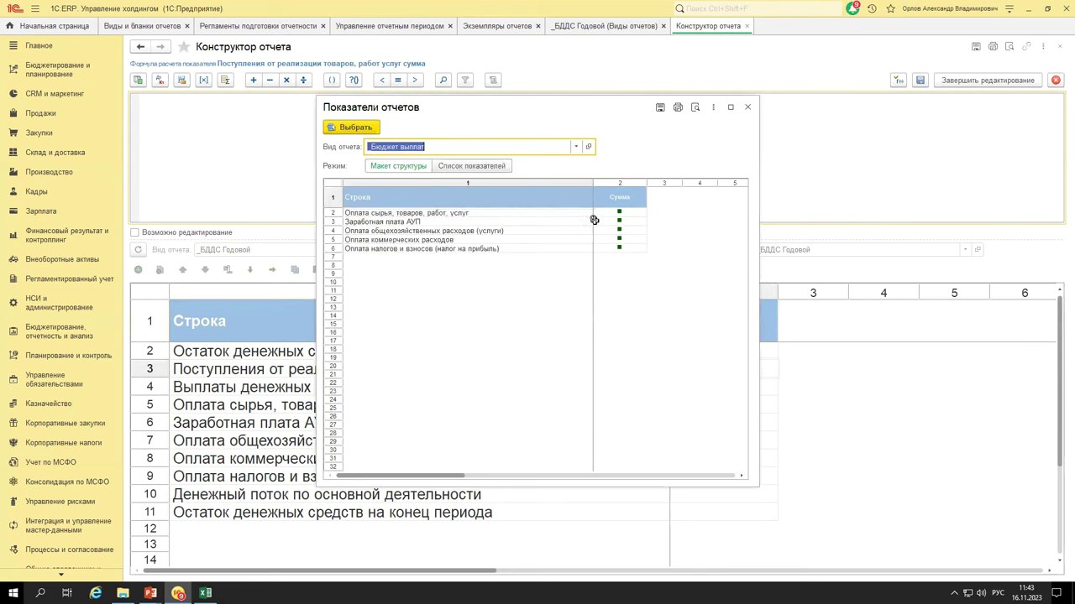
# - Insert the Сумма indicator of Поступления от реализации товаров, работ услуг from the _Бюджет поступлений report kind into the formula
pyautogui.click(576, 147)
pyautogui.click(403, 253)
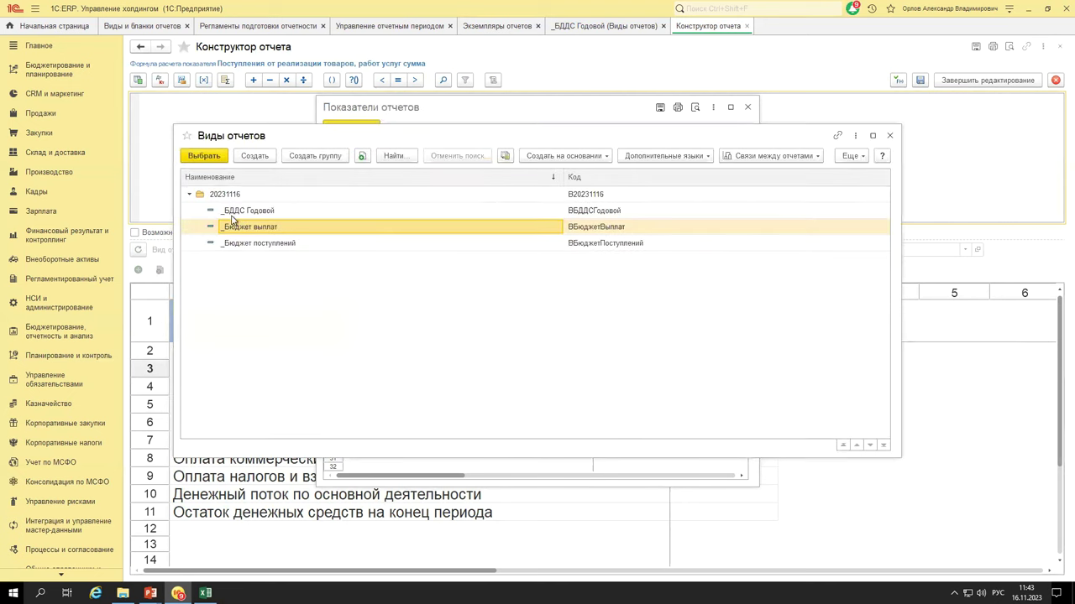
pyautogui.doubleClick(273, 244)
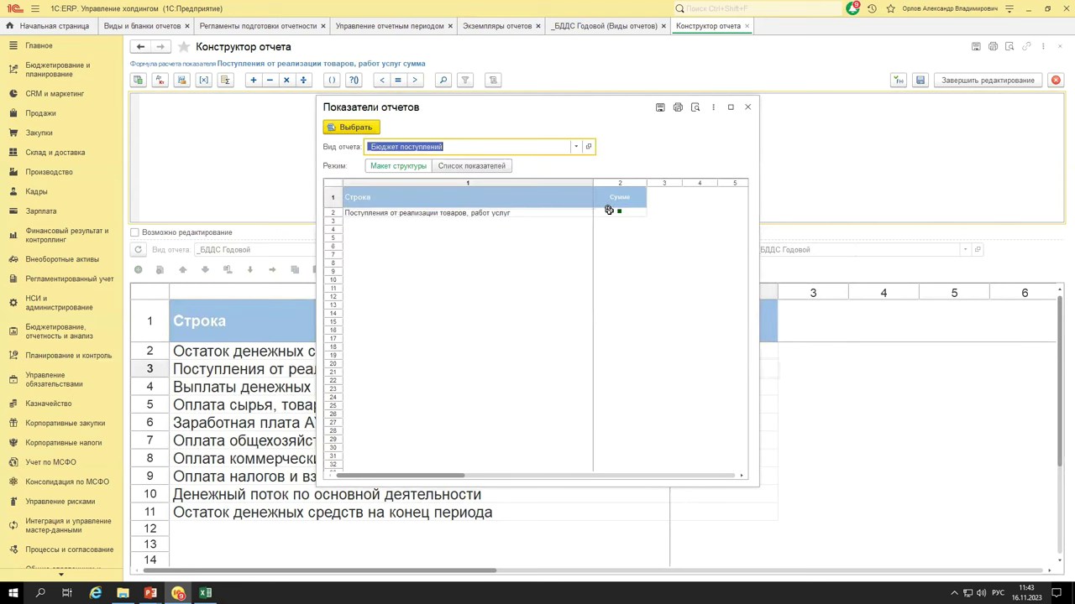
pyautogui.click(608, 210)
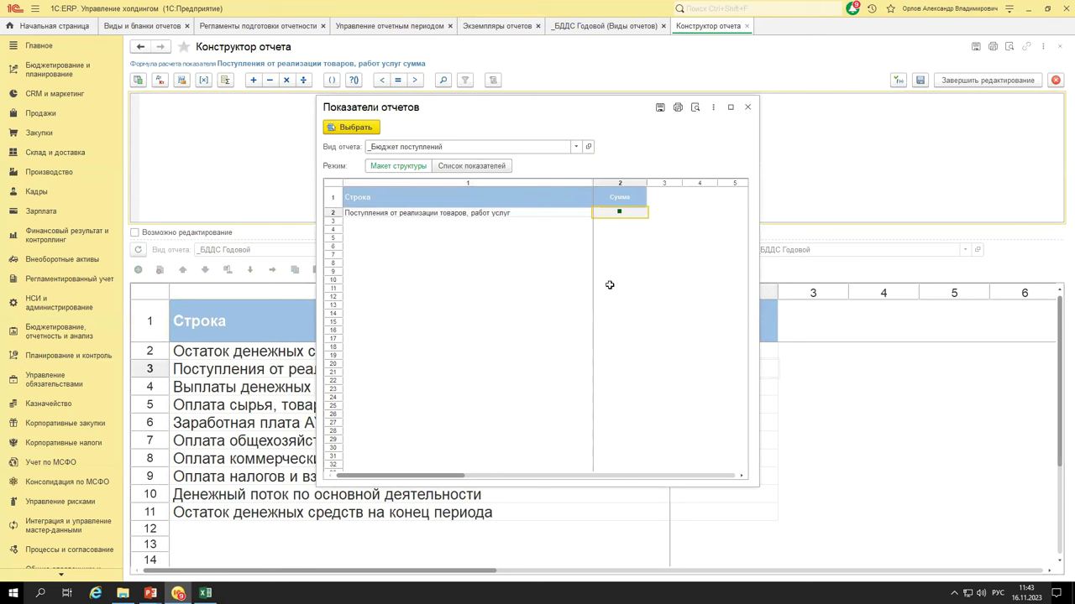
pyautogui.doubleClick(608, 211)
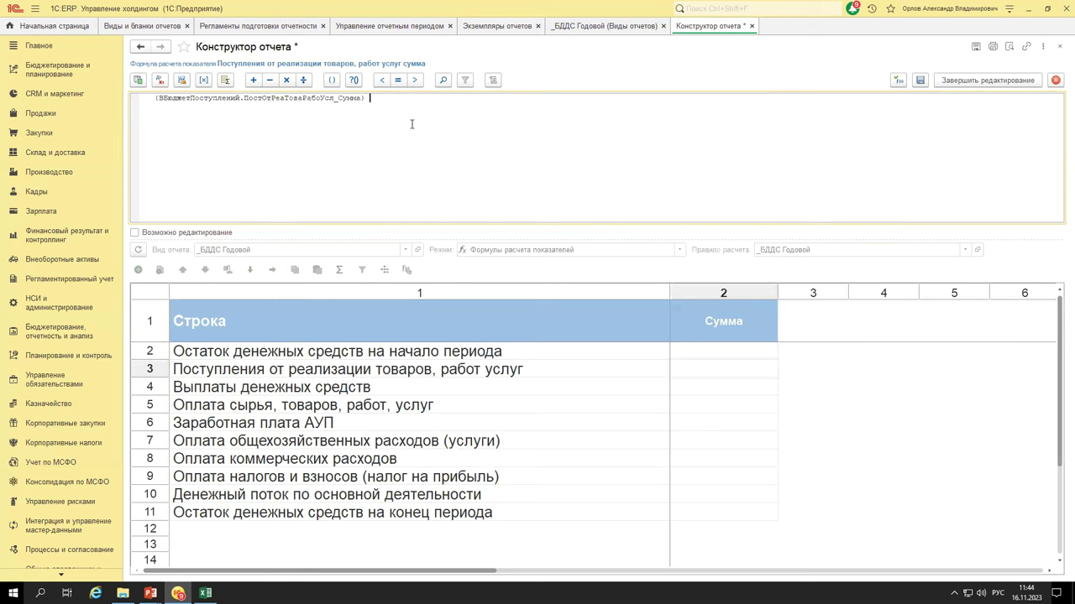
# - Save the calculation formula of the Поступления от реализации товаров, работ услуг row, keeping the formula editor open
pyautogui.doubleClick(369, 99)
pyautogui.click(368, 99)
pyautogui.moveTo(362, 99); pyautogui.dragTo(374, 144)
pyautogui.click(373, 100)
pyautogui.click(919, 80)
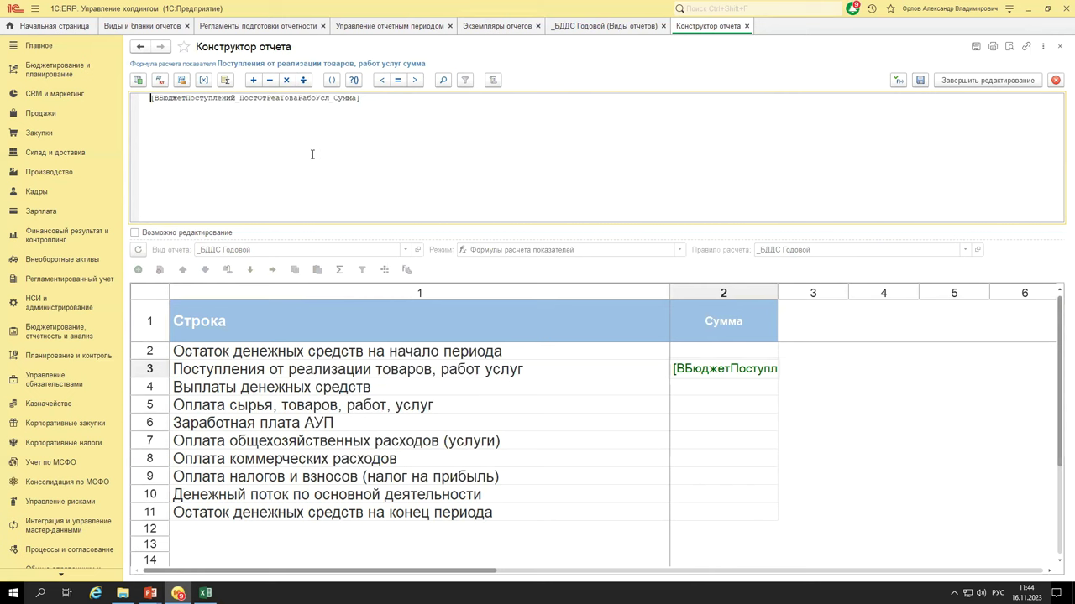
# - Open the list of data sources for the formula and view the blank form for a new source without saving it
pyautogui.click(181, 81)
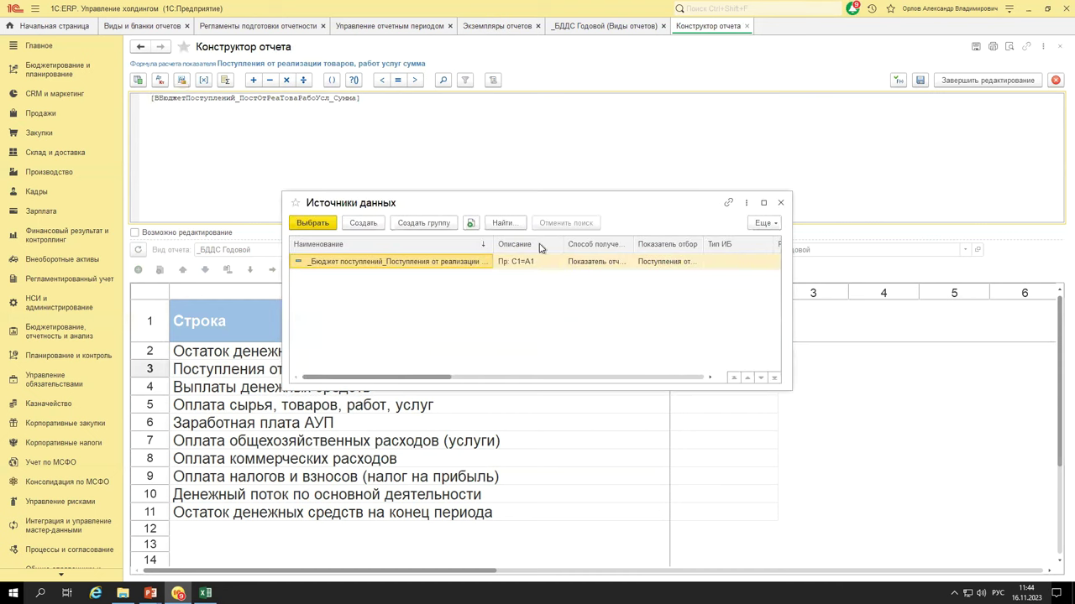
pyautogui.click(363, 223)
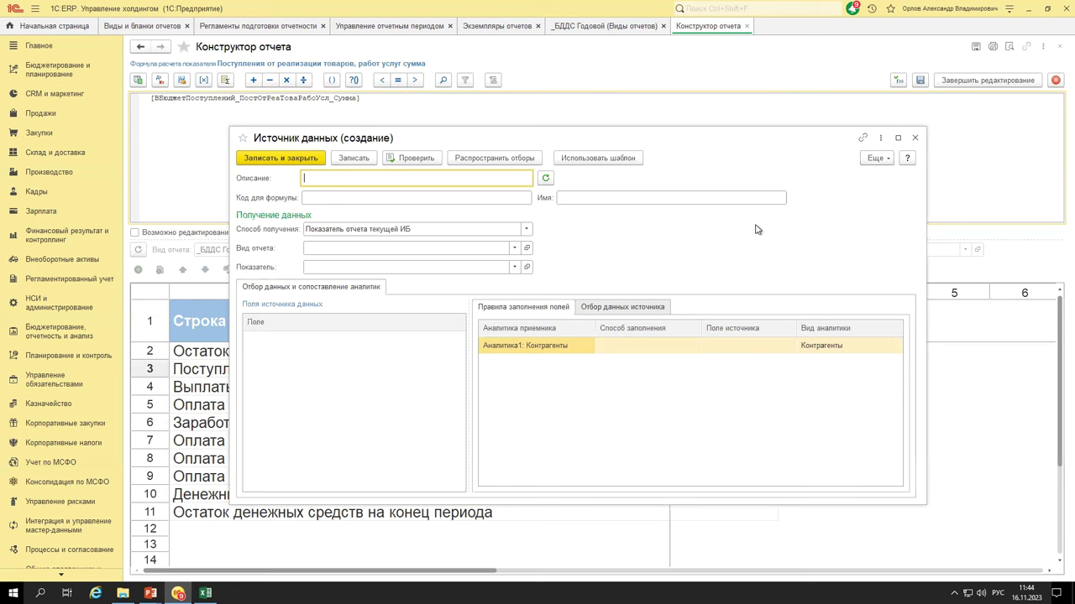
pyautogui.click(915, 138)
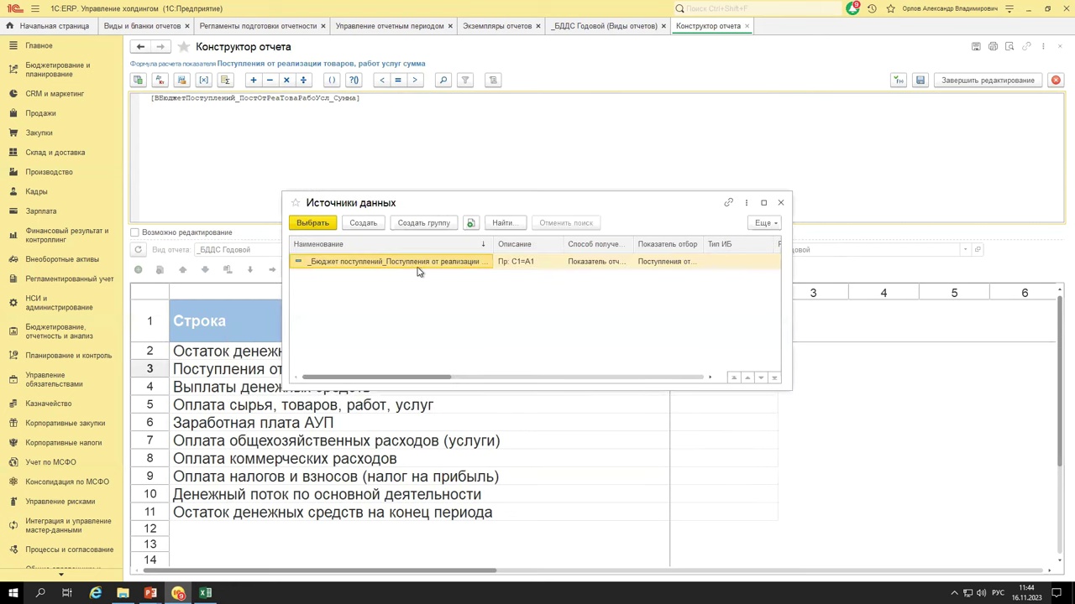
# - Open the existing _Бюджет поступлений data source for editing and examine its field mapping and the available Способ получения options
pyautogui.rightClick(424, 268)
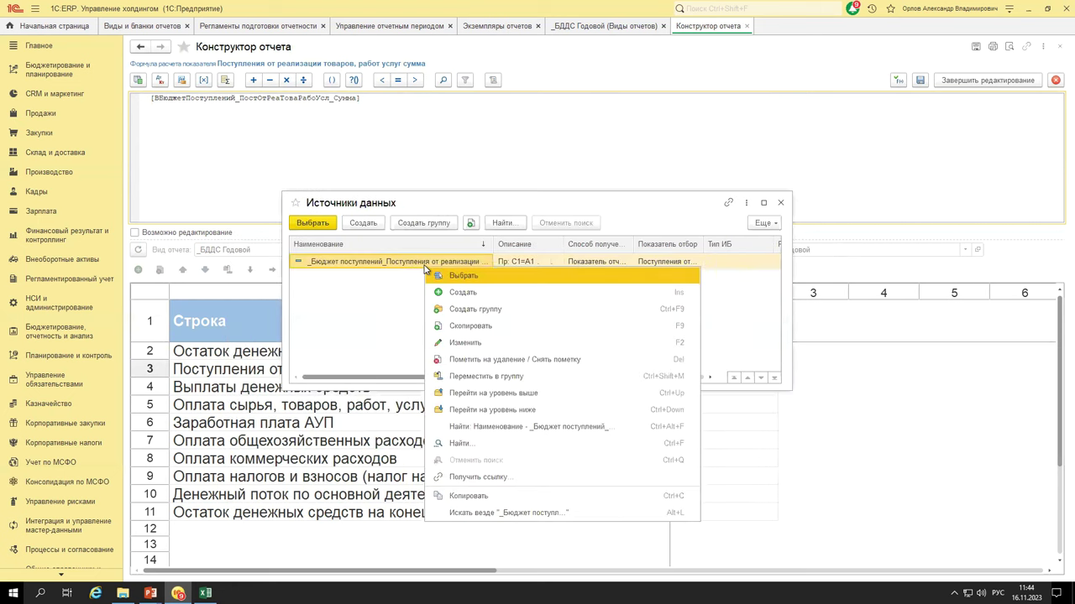
pyautogui.click(462, 343)
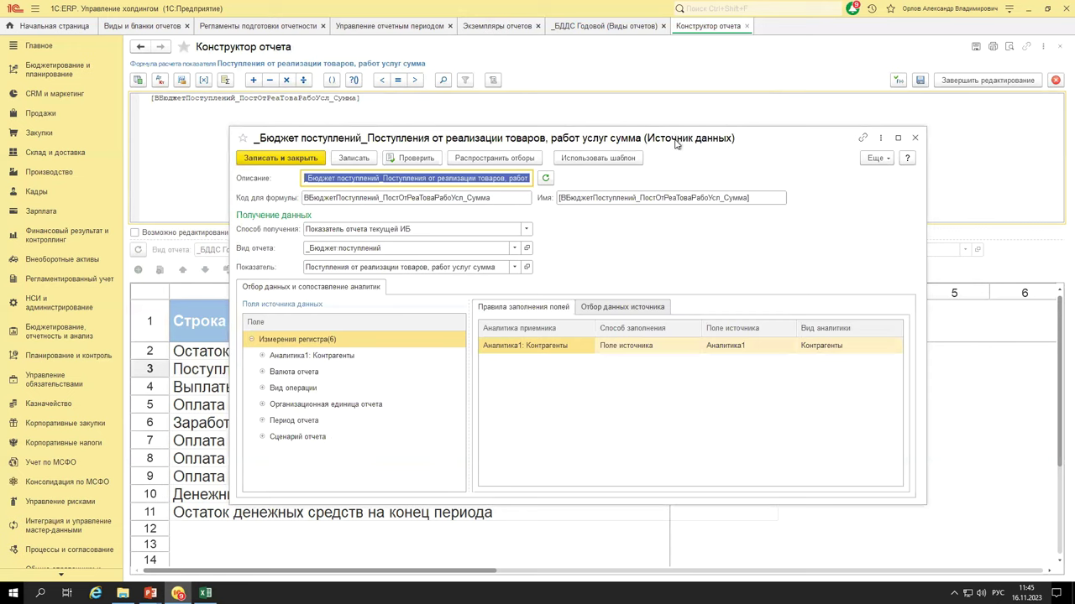
pyautogui.moveTo(670, 289); pyautogui.dragTo(665, 131)
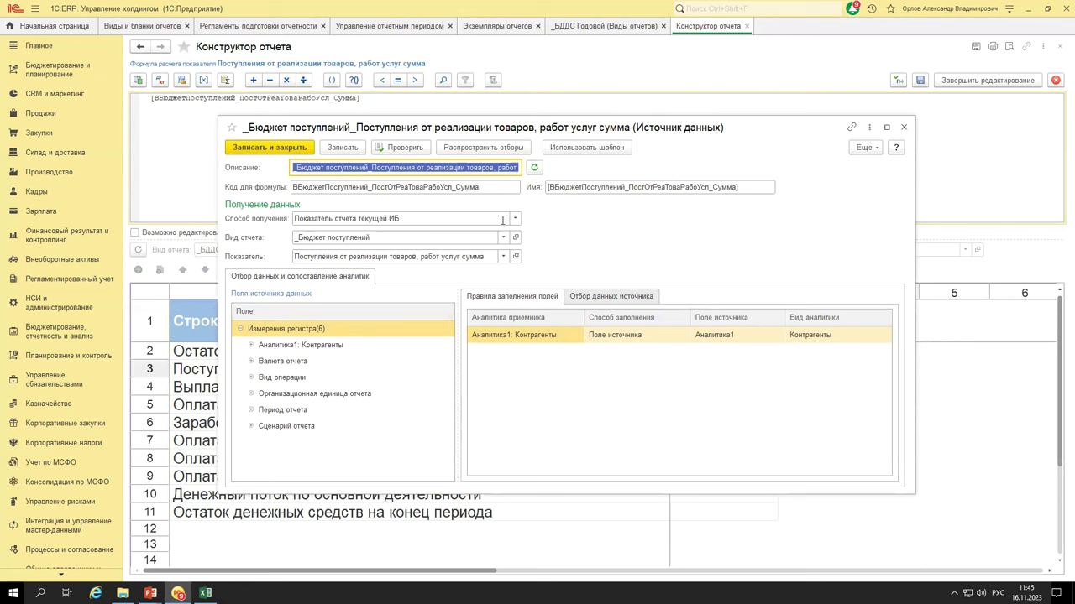
pyautogui.click(485, 219)
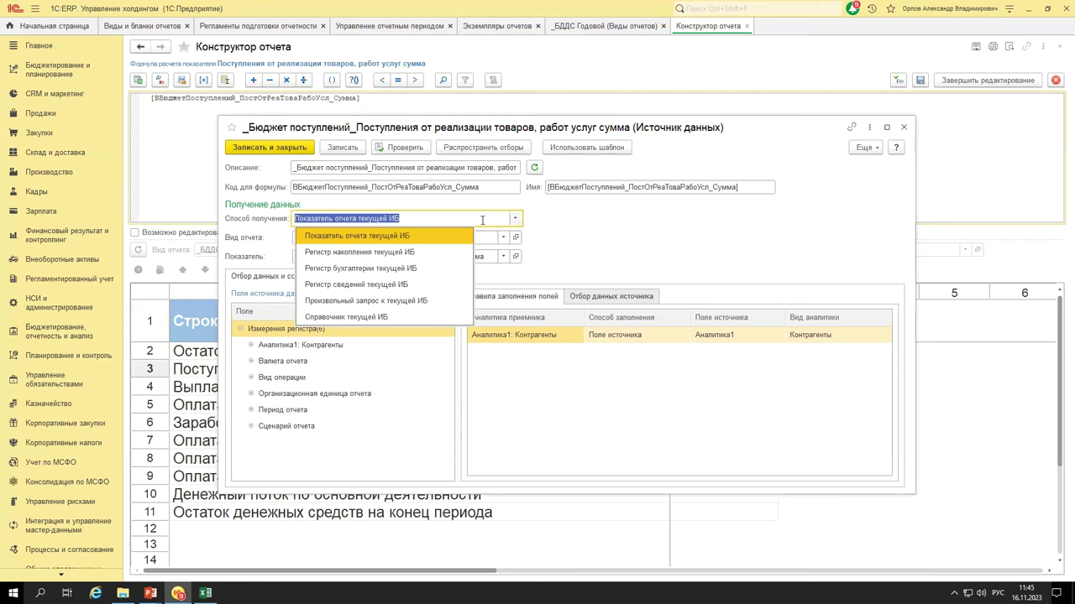
# - Try the retrieval method "Произвольный запрос к текущей ИБ" for the data source, then switch back to "Показатель отчета текущей ИБ" and close without saving
pyautogui.click(651, 246)
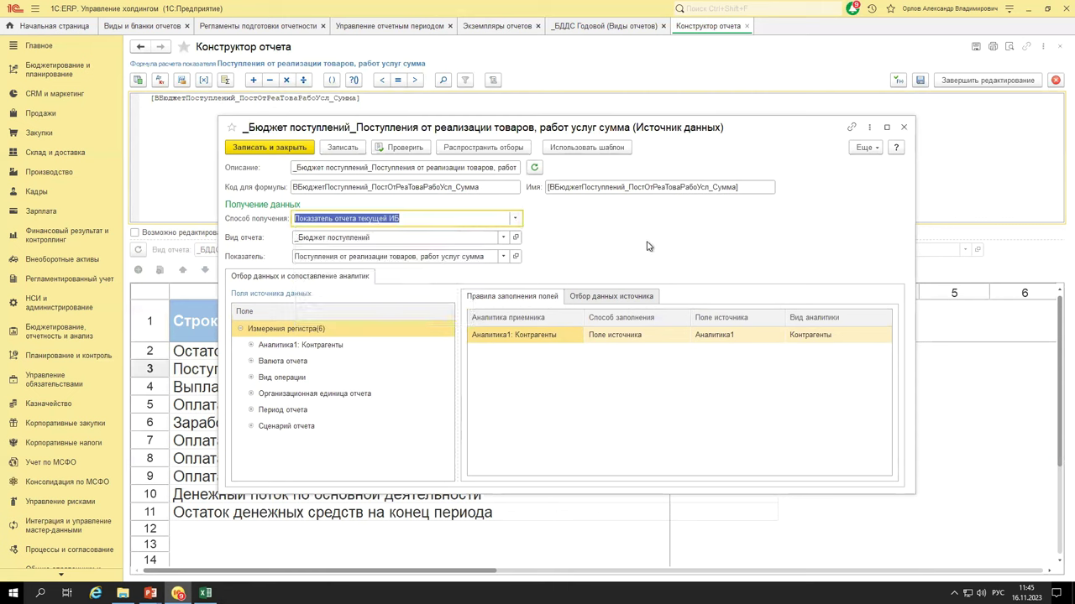
pyautogui.click(515, 220)
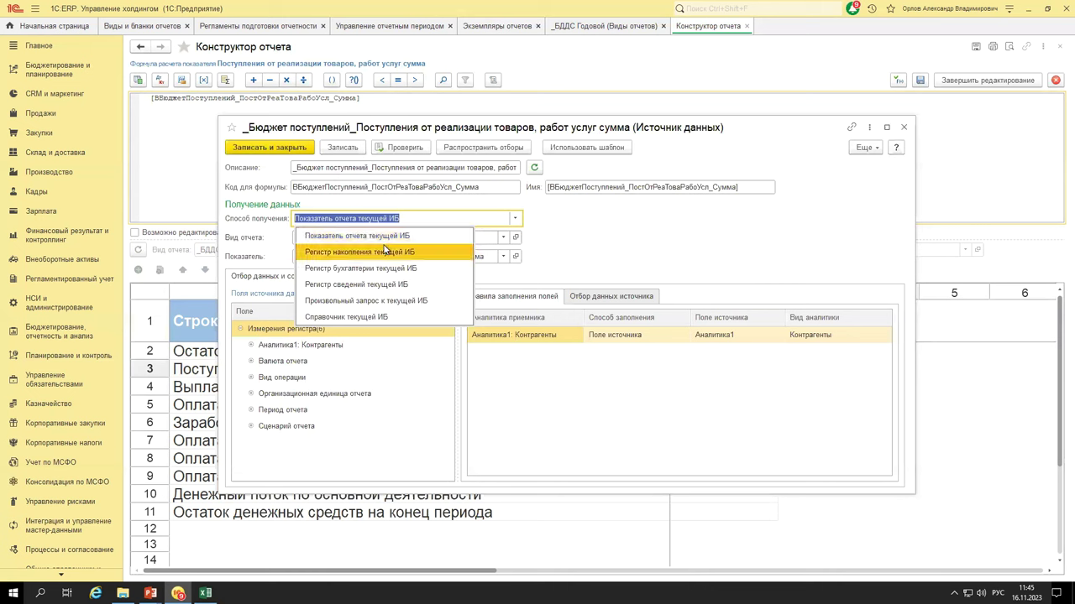
pyautogui.click(430, 306)
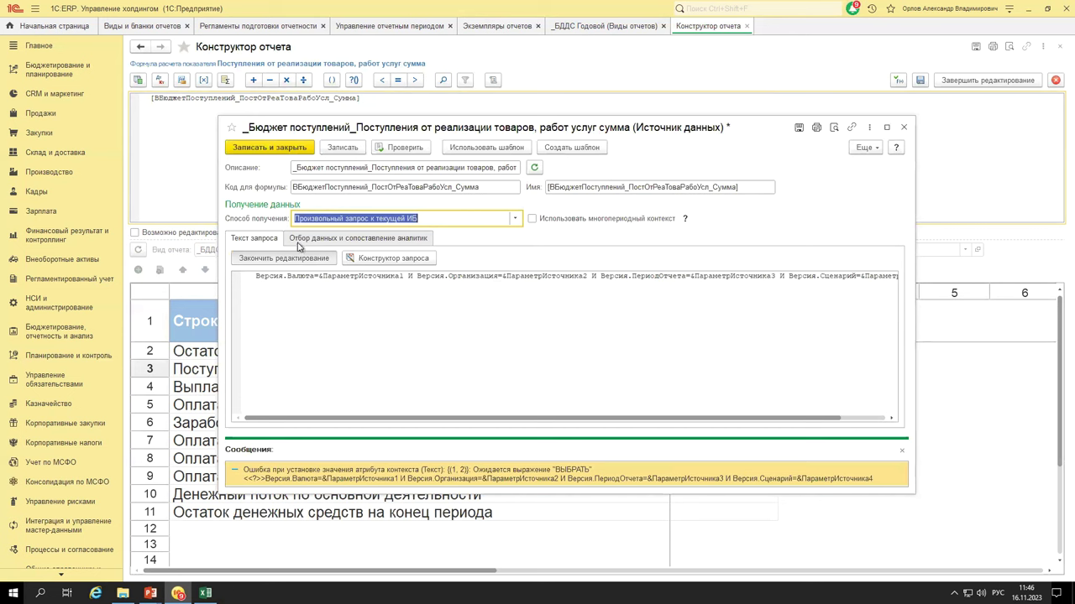
pyautogui.click(517, 222)
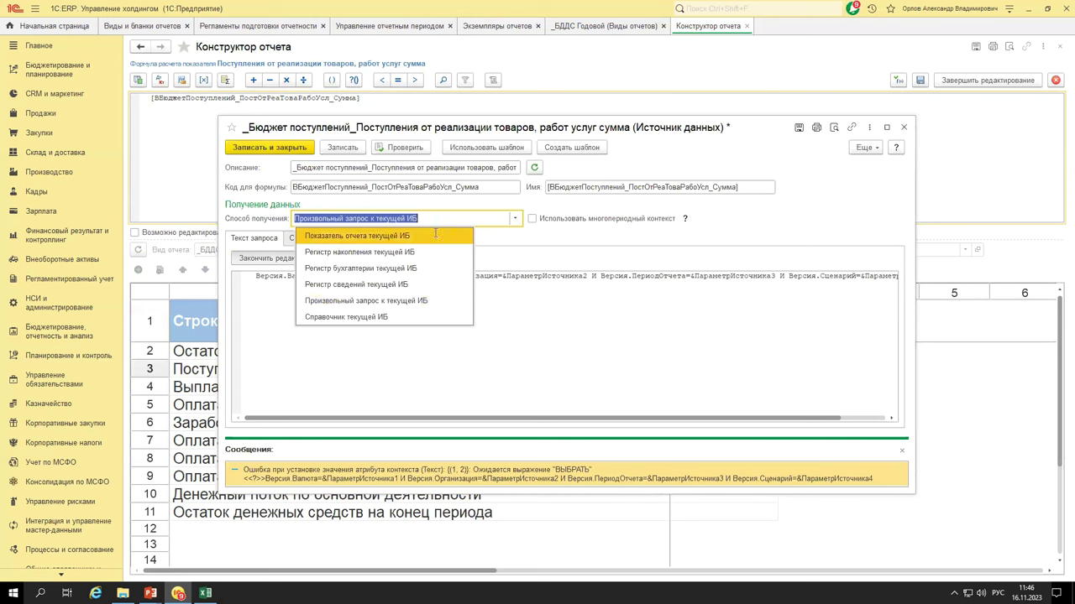
pyautogui.click(449, 267)
pyautogui.press('Escape')
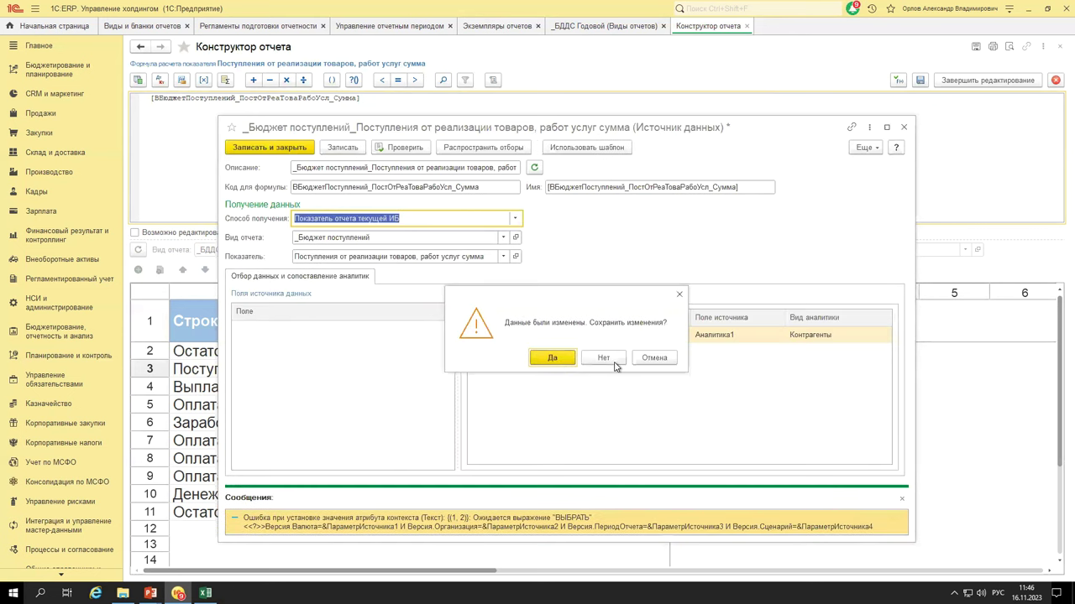
pyautogui.click(606, 359)
# - Reopen the data source and try the retrieval method "Регистр бухгалтерии текущей ИБ" with register Хозрасчетный and account 51
pyautogui.rightClick(434, 267)
pyautogui.click(462, 339)
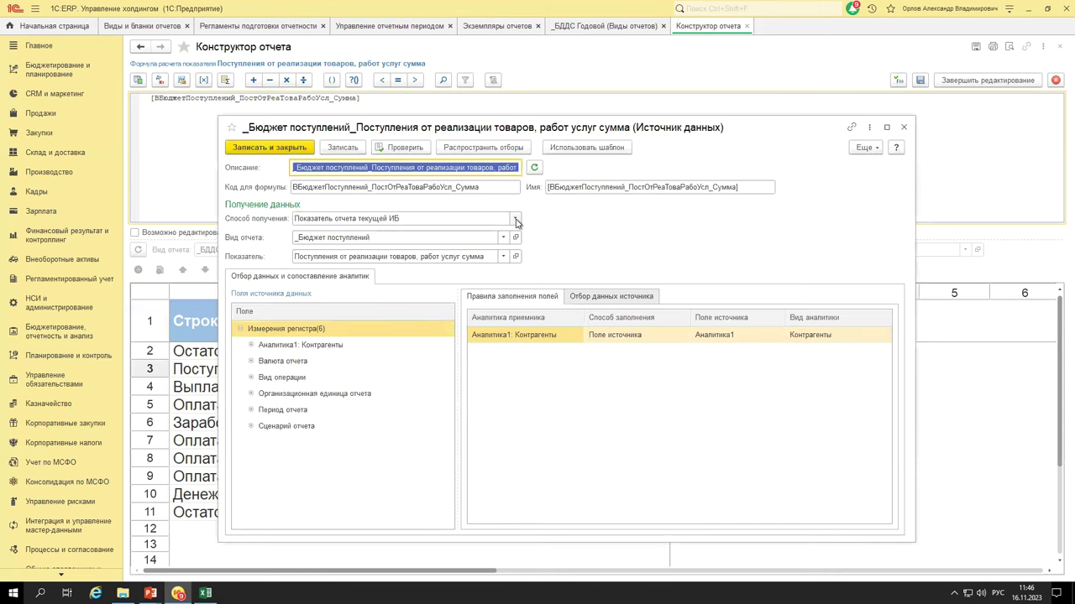
pyautogui.click(516, 219)
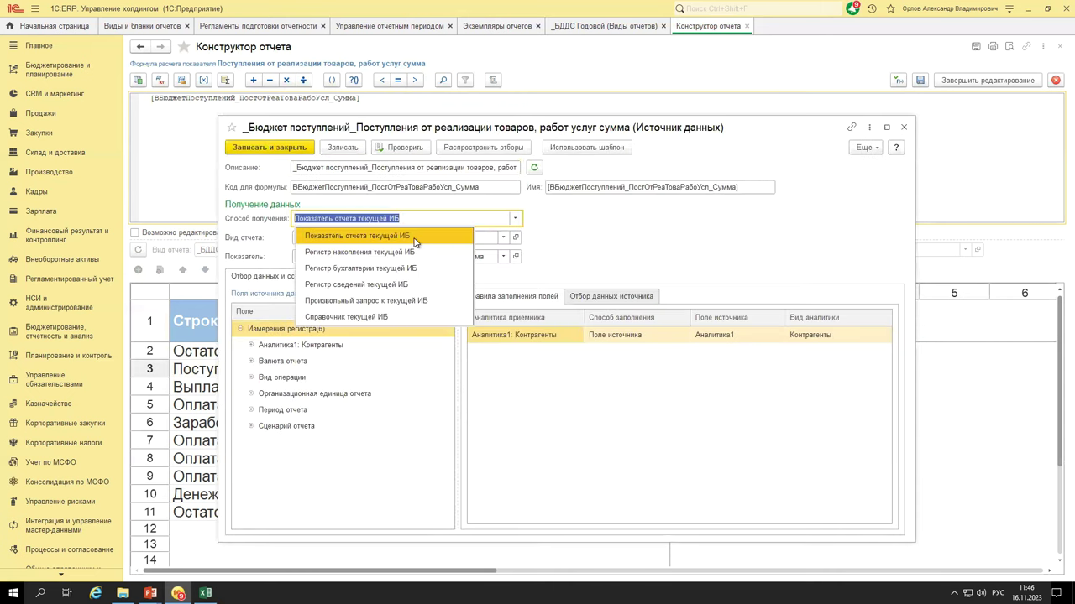
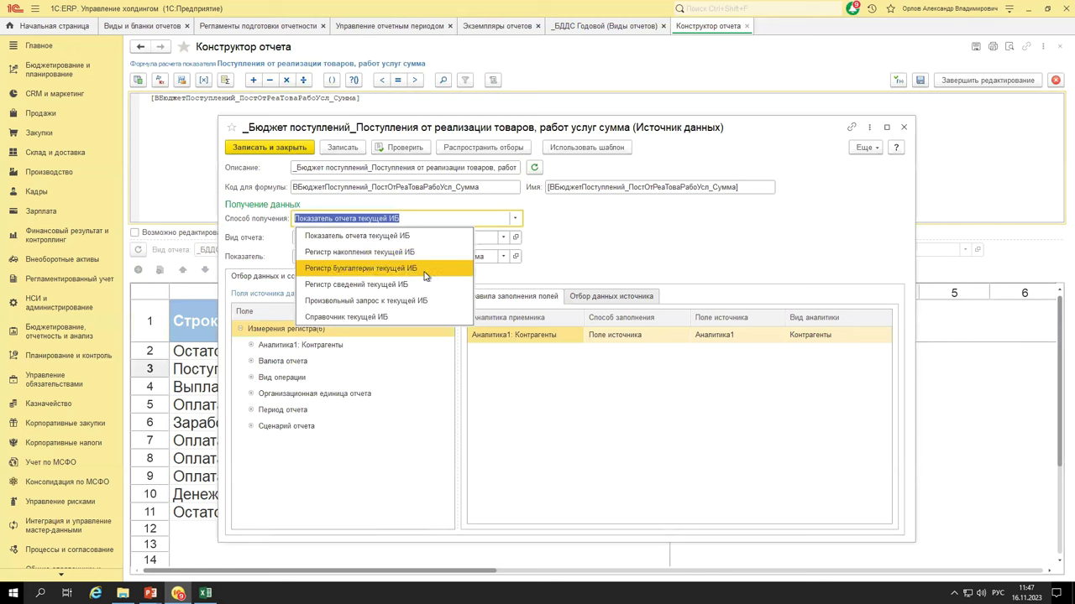
pyautogui.click(425, 276)
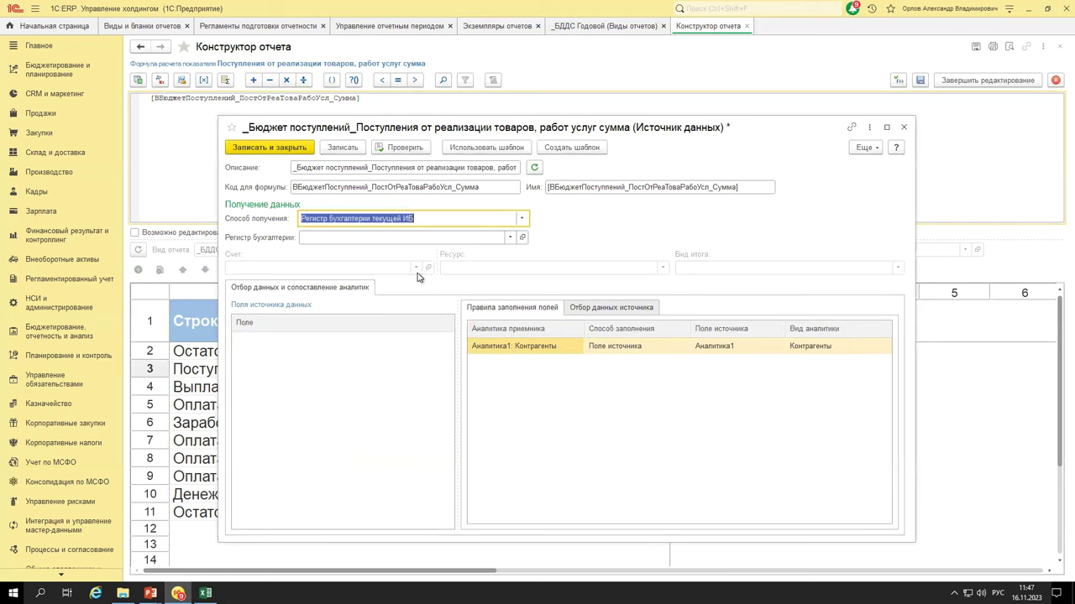
pyautogui.click(476, 238)
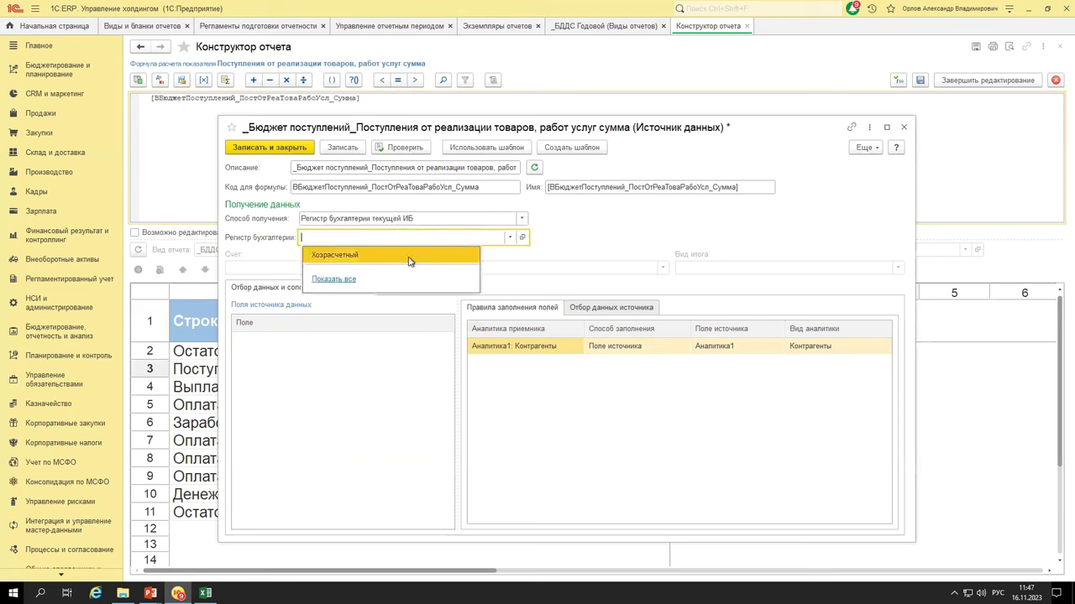
pyautogui.click(336, 280)
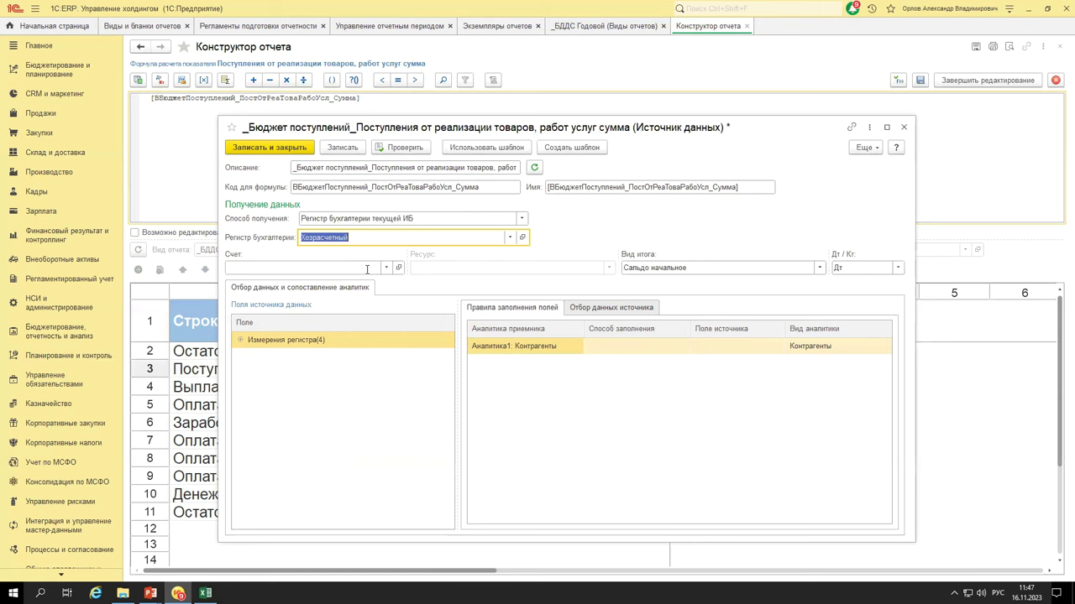
pyautogui.click(366, 269)
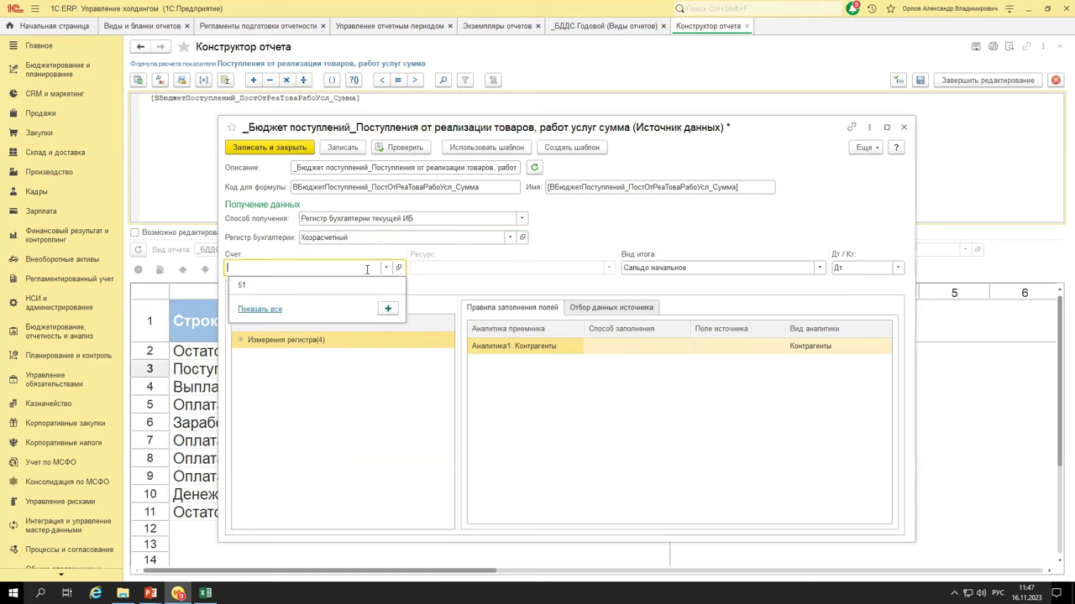
pyautogui.click(367, 286)
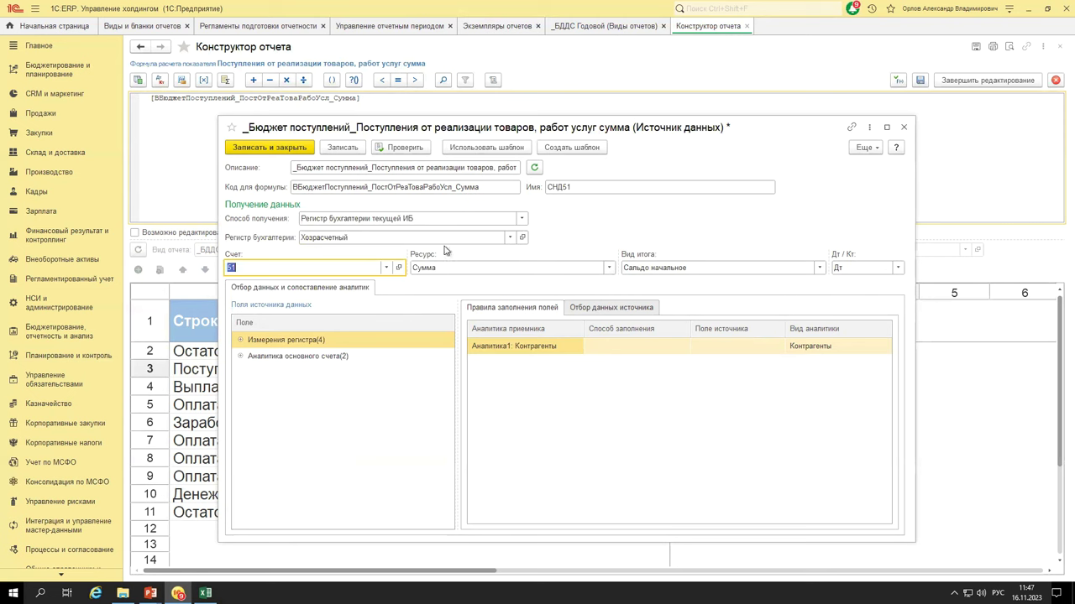
# - Try the retrieval method "Регистр накопления текущей ИБ" with register БухучетНачисленияУдержанияПоКонтрагентамАкционерам and inspect its resource and dimensions
pyautogui.click(510, 238)
pyautogui.click(522, 218)
pyautogui.click(521, 219)
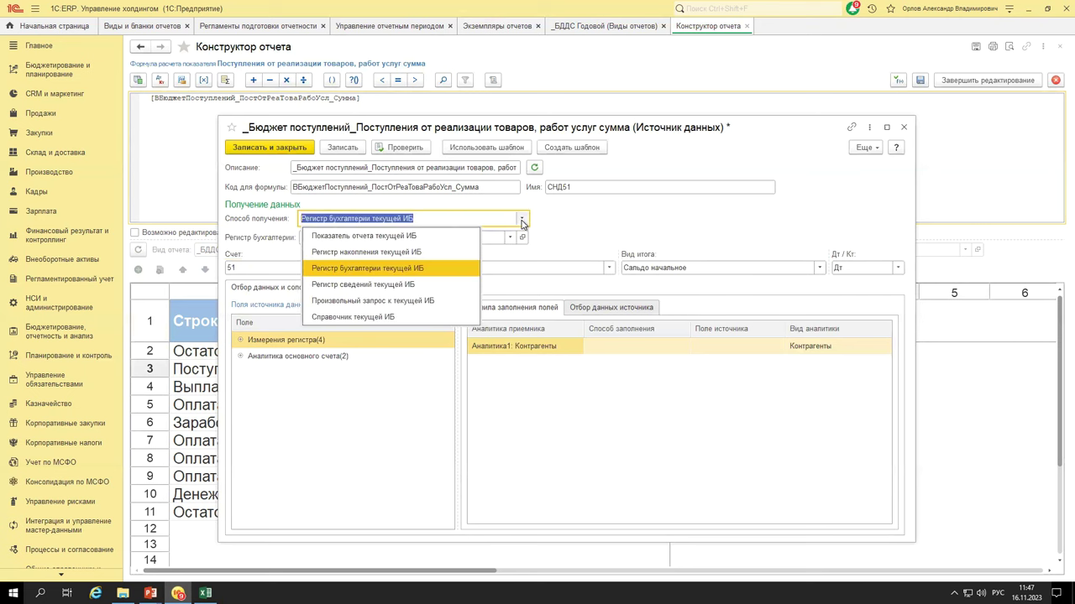
pyautogui.click(417, 253)
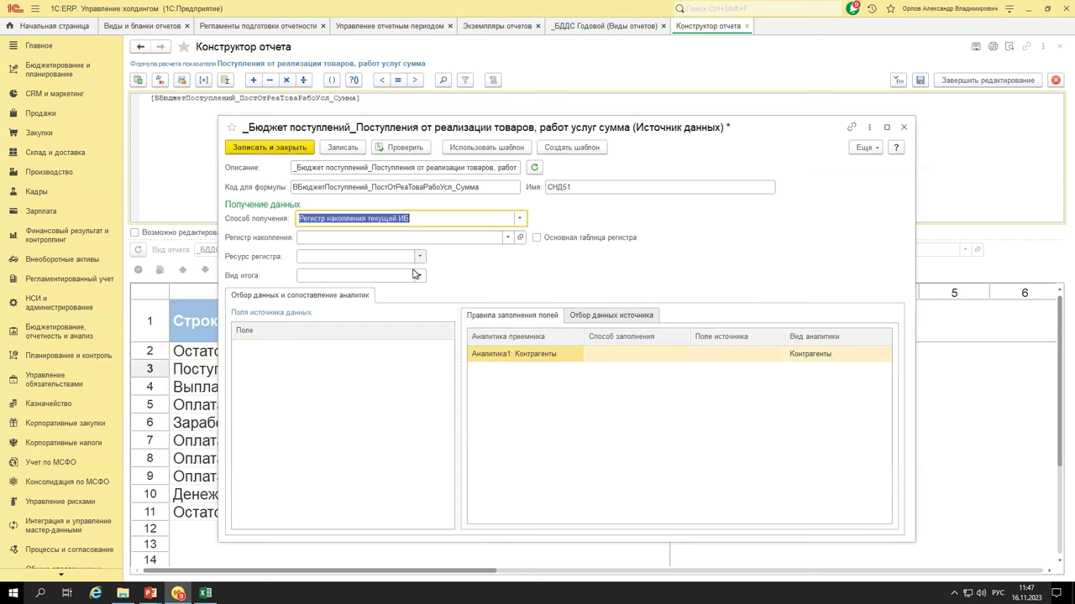
pyautogui.click(415, 241)
pyautogui.click(372, 273)
pyautogui.doubleClick(394, 312)
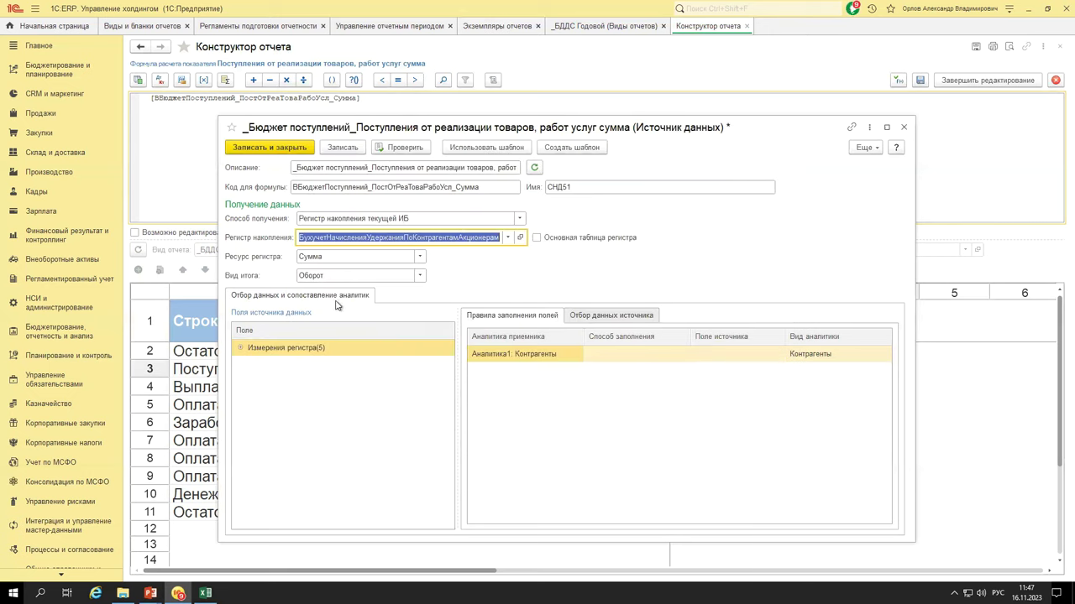
pyautogui.click(420, 256)
pyautogui.click(420, 256)
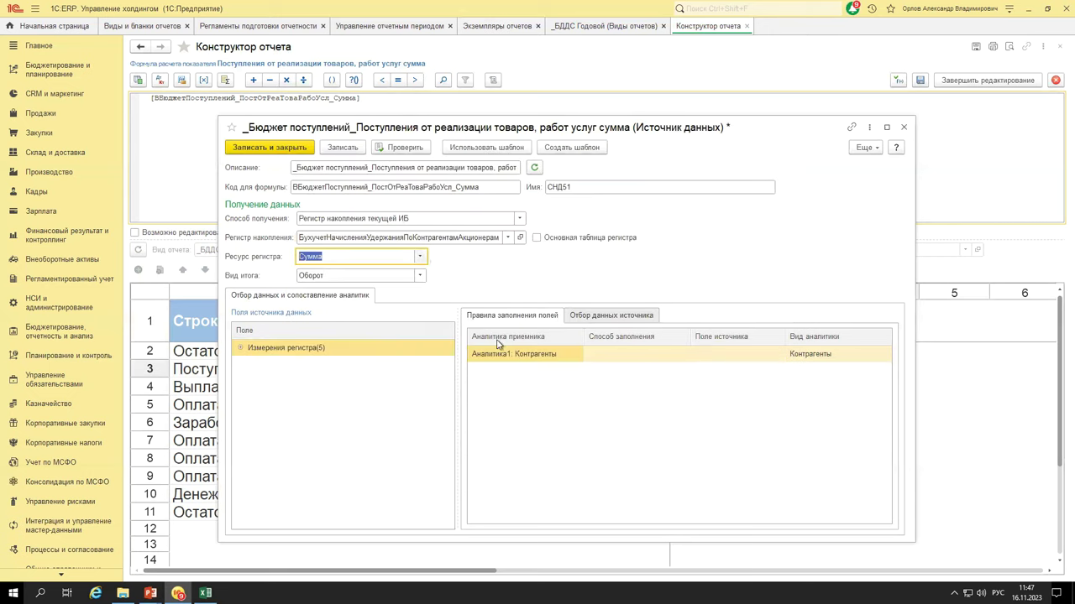
pyautogui.click(241, 348)
pyautogui.click(241, 348)
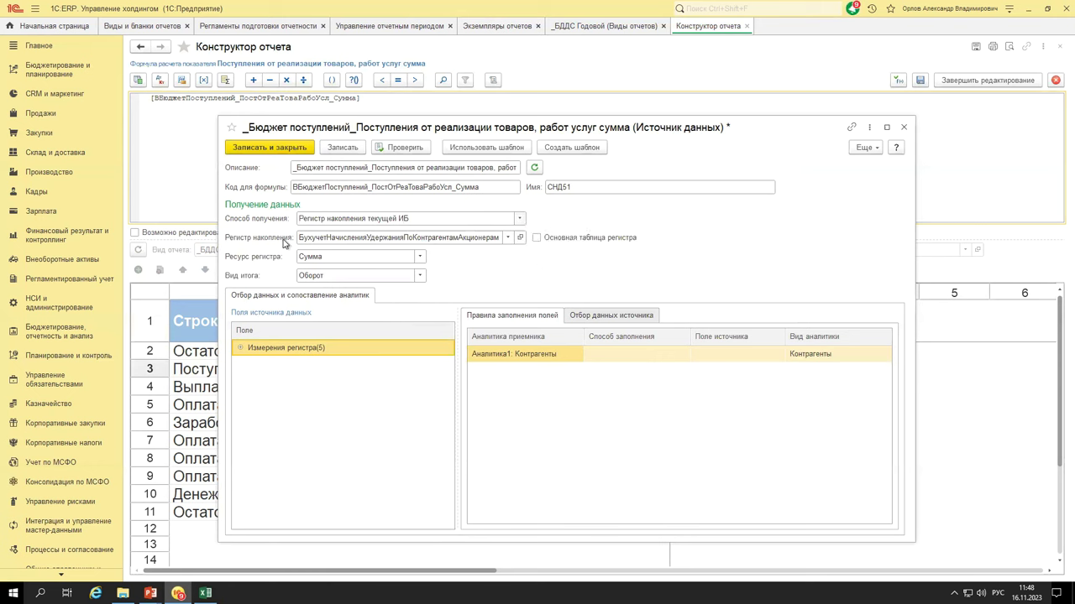
# - Discard the unsaved changes to the data source and reopen it from the list of data sources
pyautogui.click(519, 220)
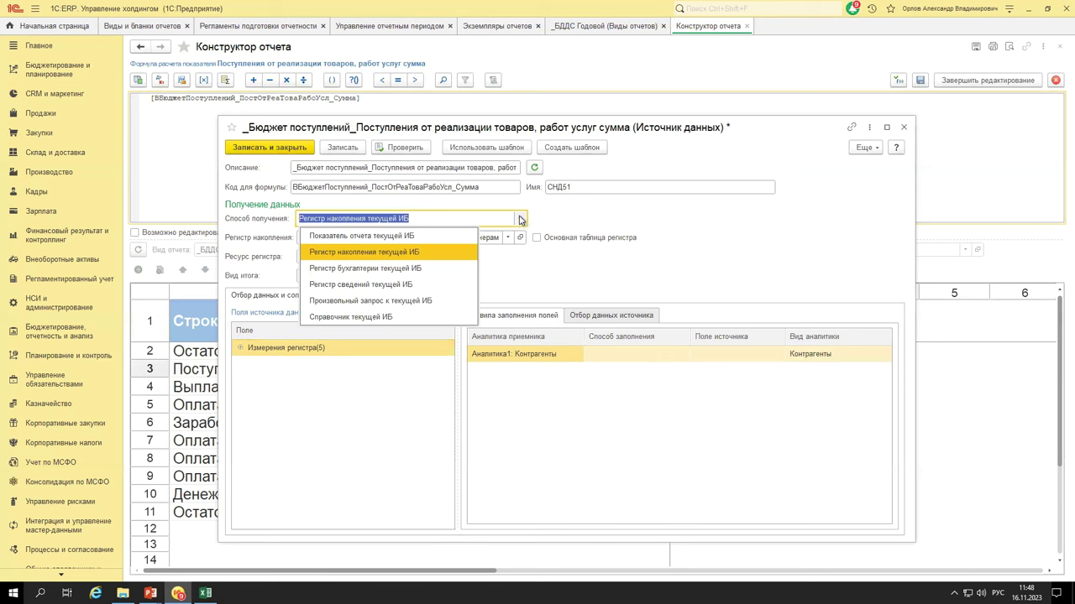
pyautogui.press('Up')
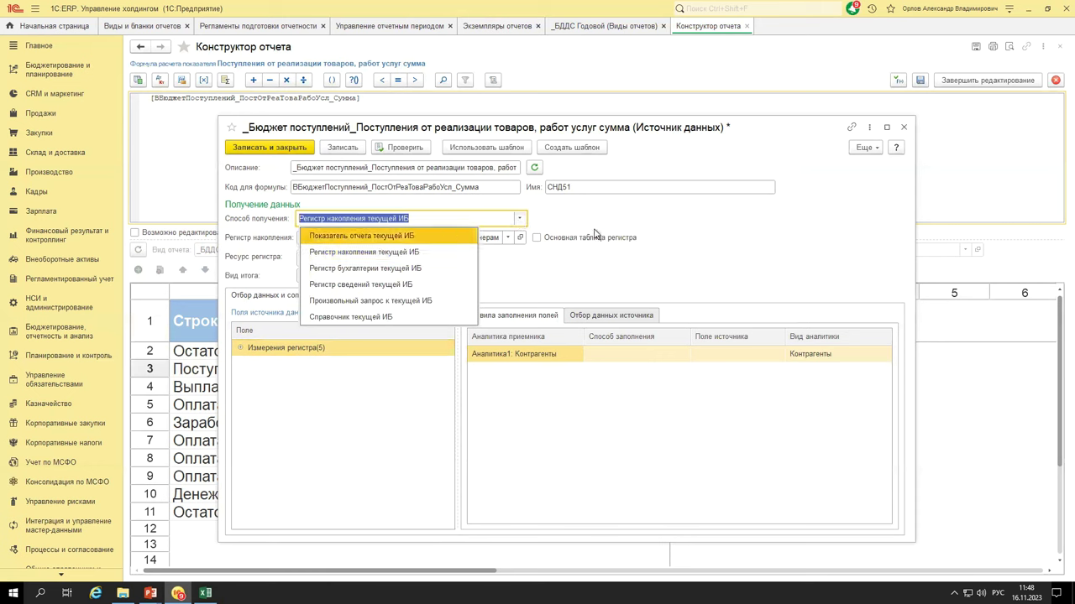
pyautogui.press('Escape')
pyautogui.press('Escape')
pyautogui.click(601, 356)
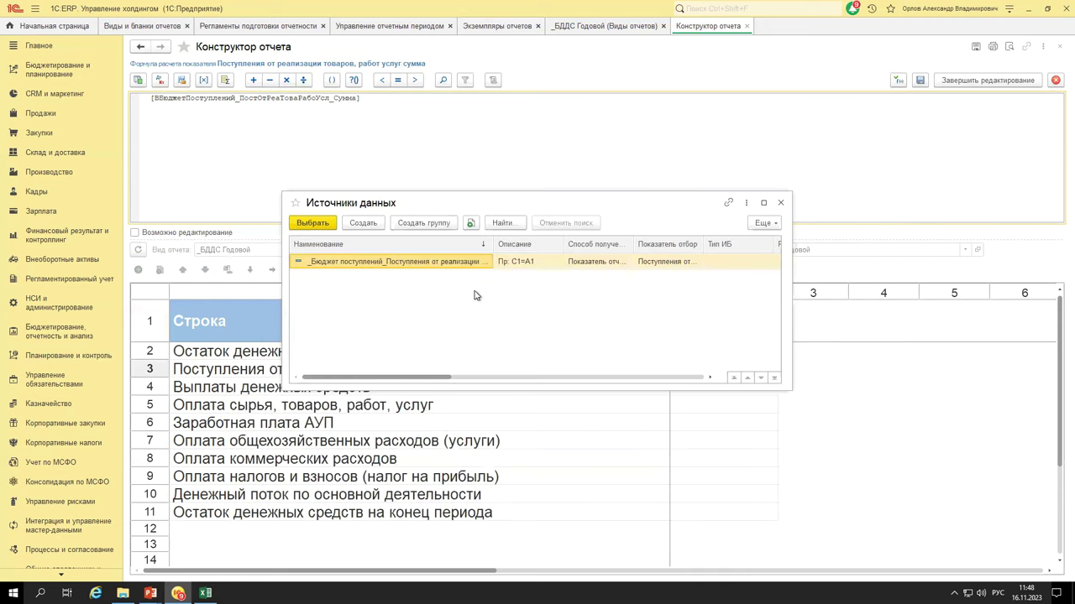
pyautogui.rightClick(454, 261)
pyautogui.click(494, 336)
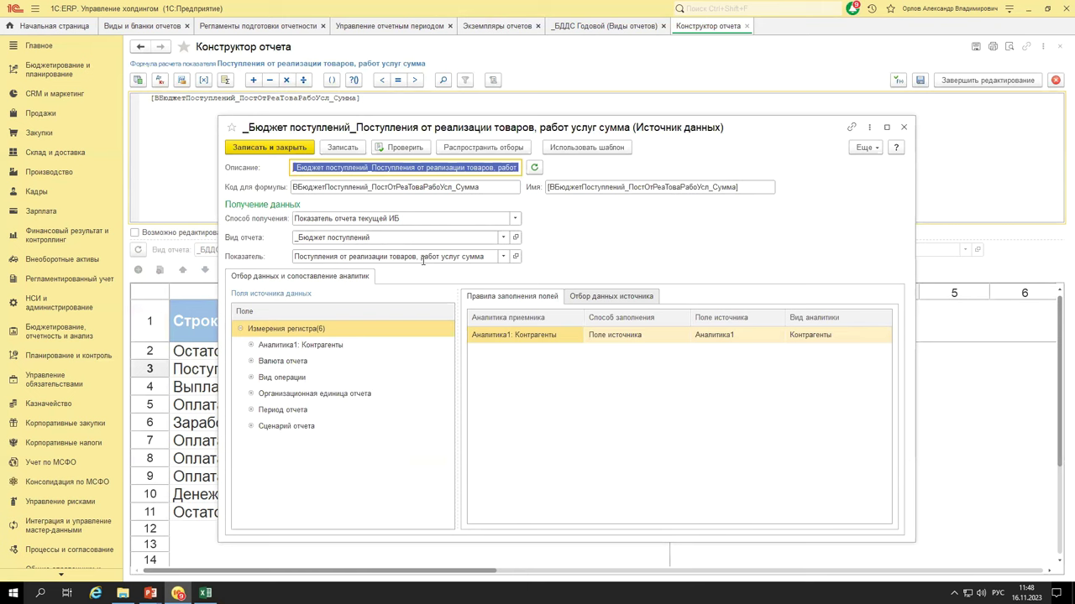
# - Examine the field-filling rule for Аналитика1: Контрагенты and the register dimensions available among the source fields
pyautogui.click(539, 339)
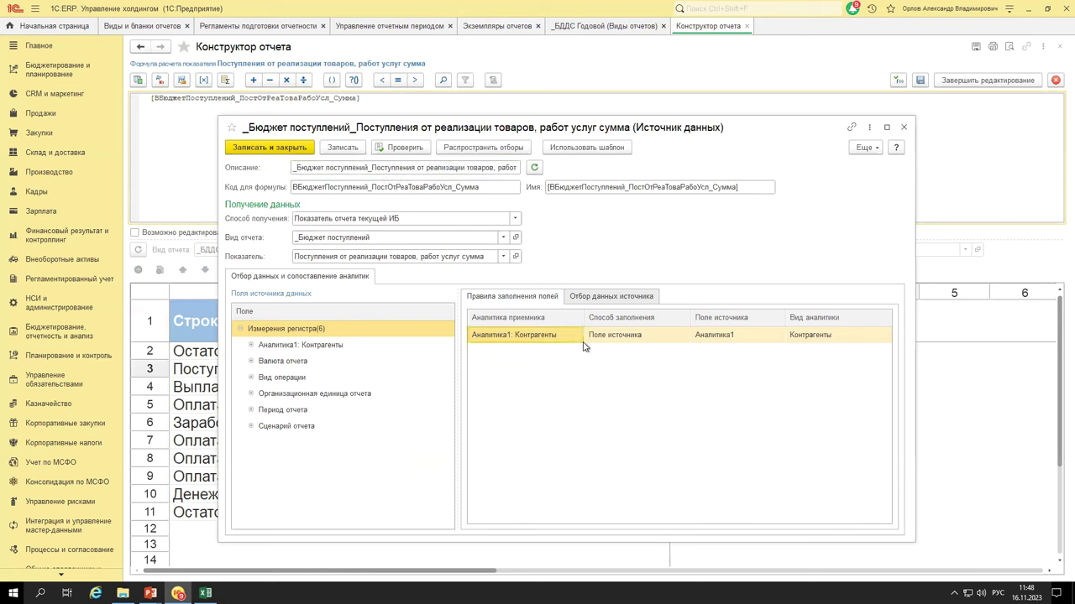
pyautogui.click(264, 346)
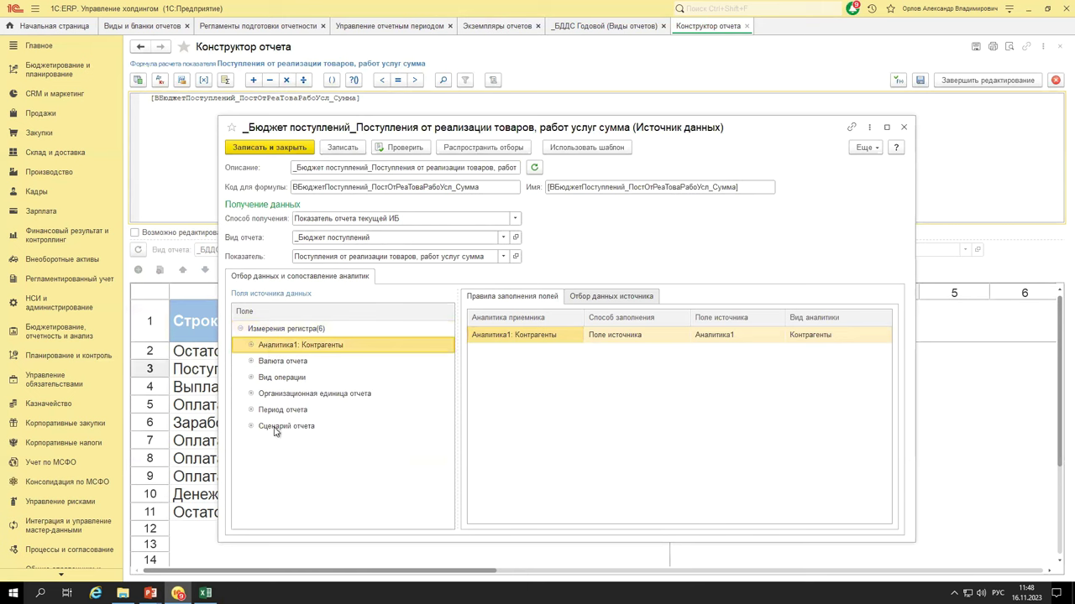
pyautogui.click(251, 348)
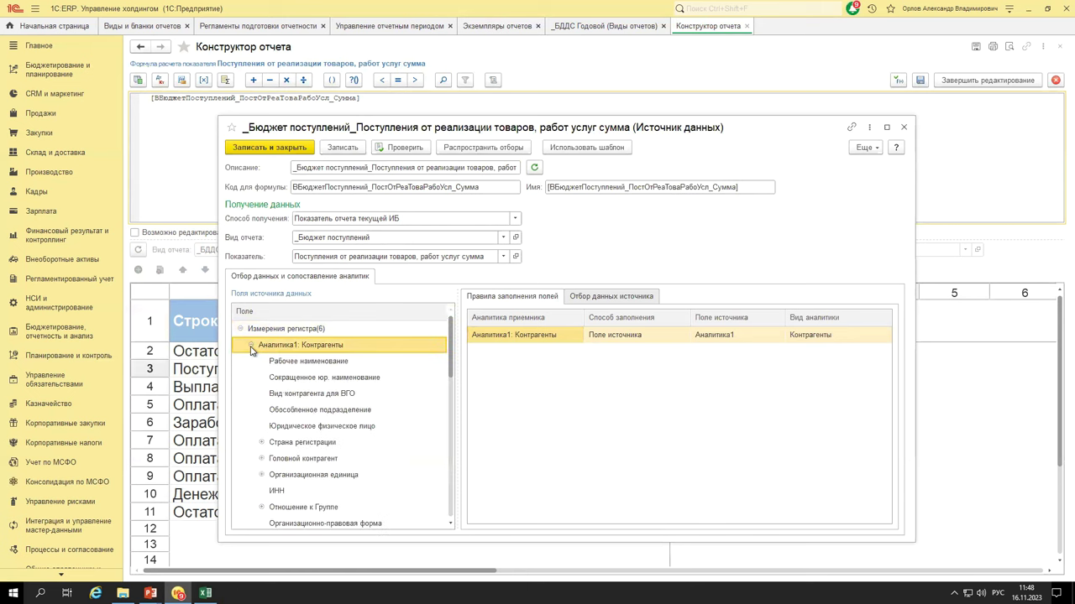
pyautogui.click(251, 348)
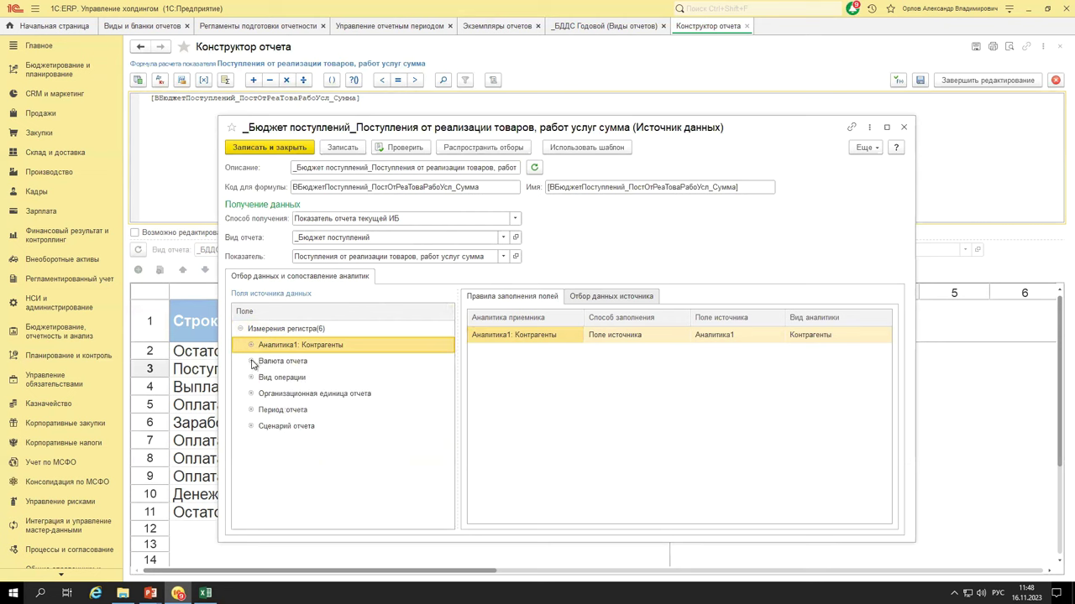
pyautogui.click(252, 362)
pyautogui.click(252, 362)
pyautogui.click(616, 337)
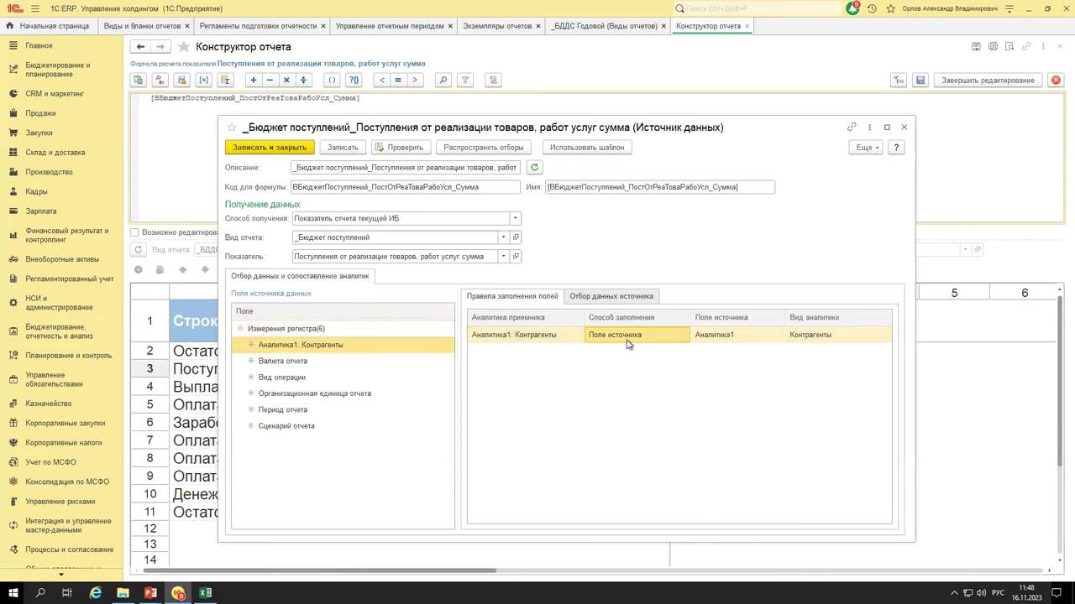
pyautogui.click(815, 339)
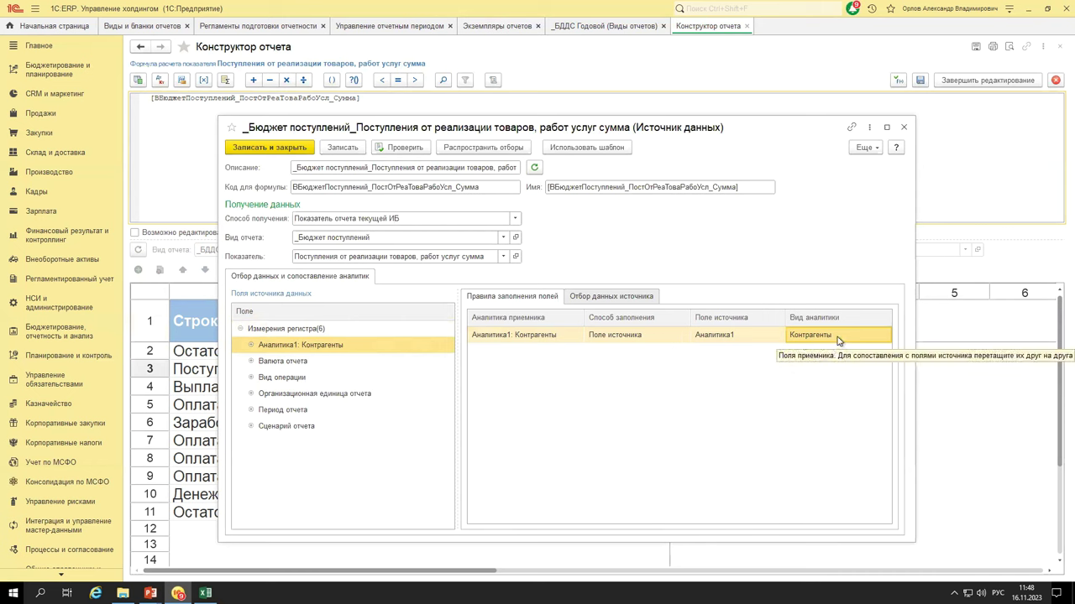
# - Examine the source data filter by currency, organization, period and scenario, and compare it with the source dimensions
pyautogui.click(595, 299)
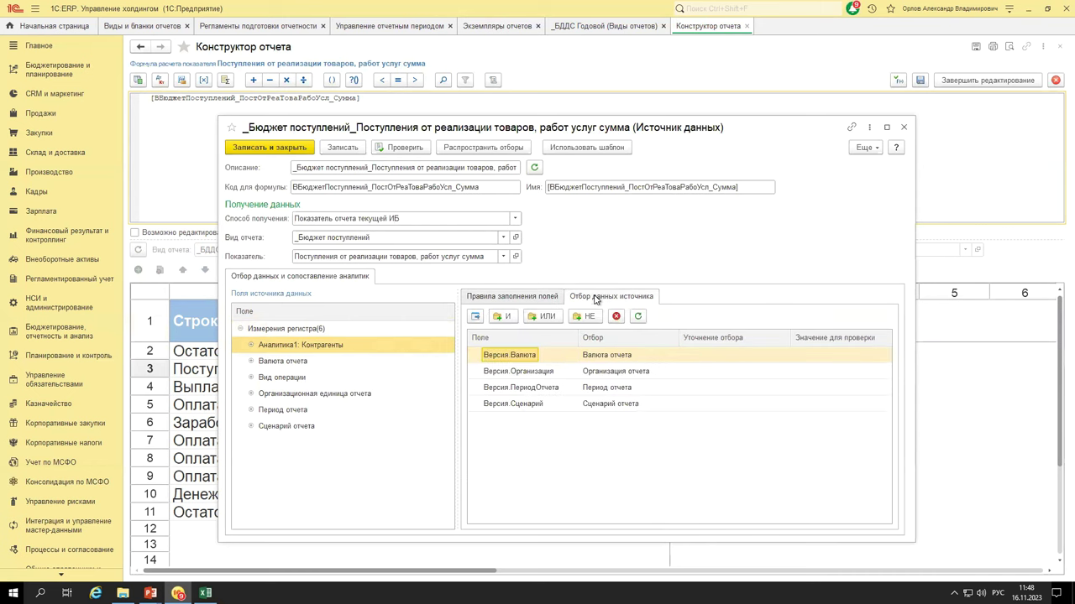
pyautogui.click(636, 374)
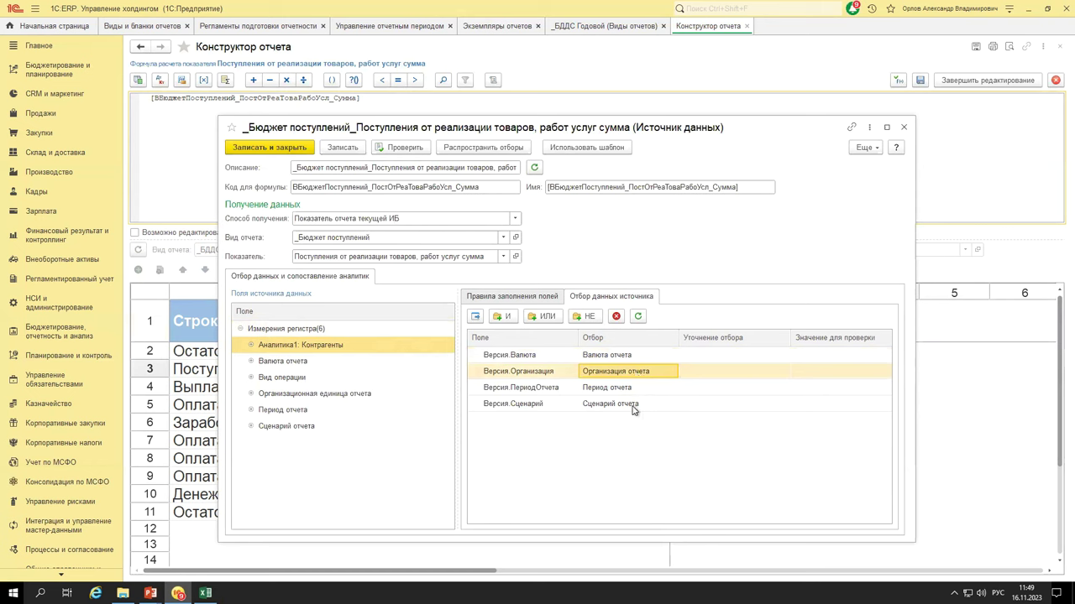
pyautogui.click(634, 407)
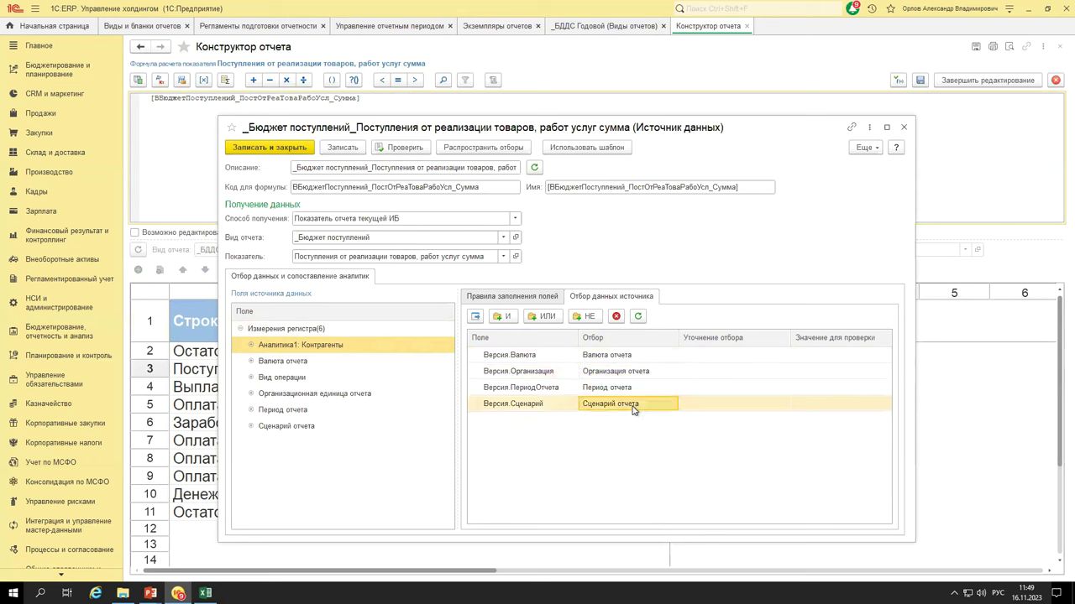
pyautogui.click(626, 360)
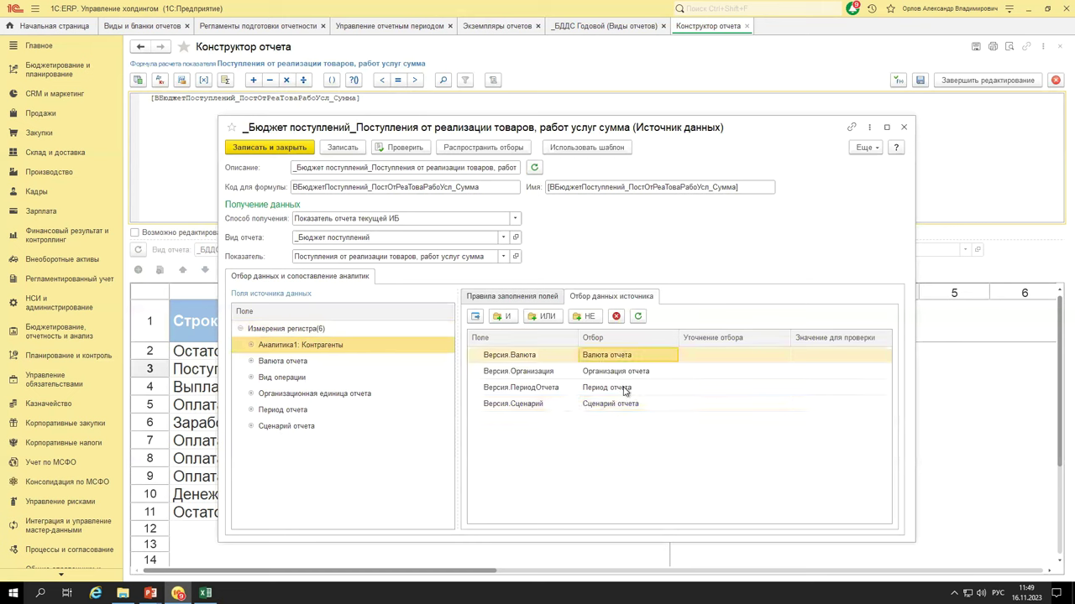
pyautogui.click(626, 389)
pyautogui.click(275, 408)
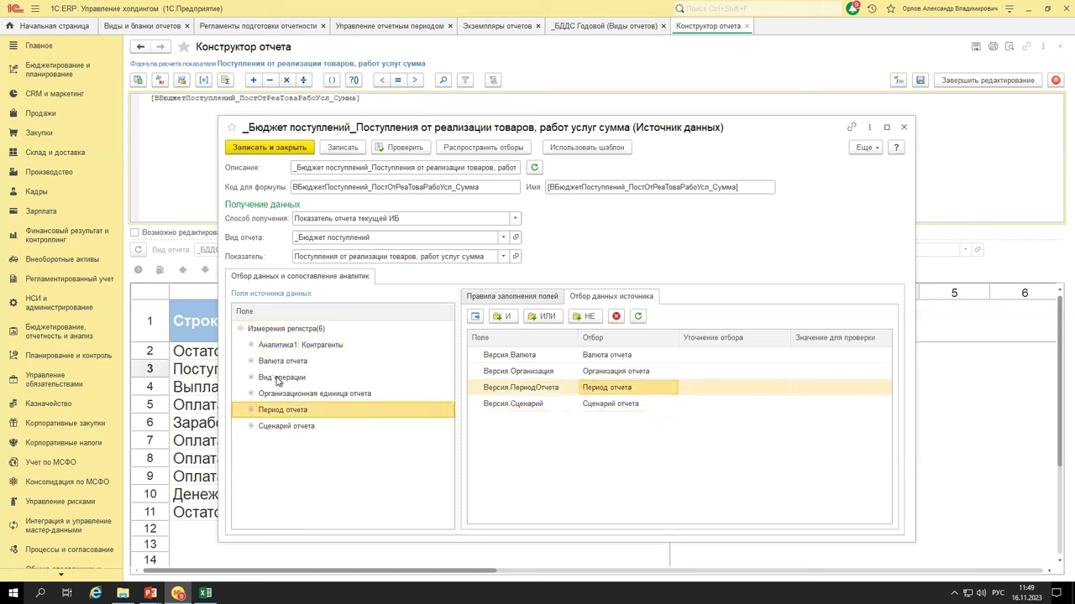
pyautogui.click(278, 379)
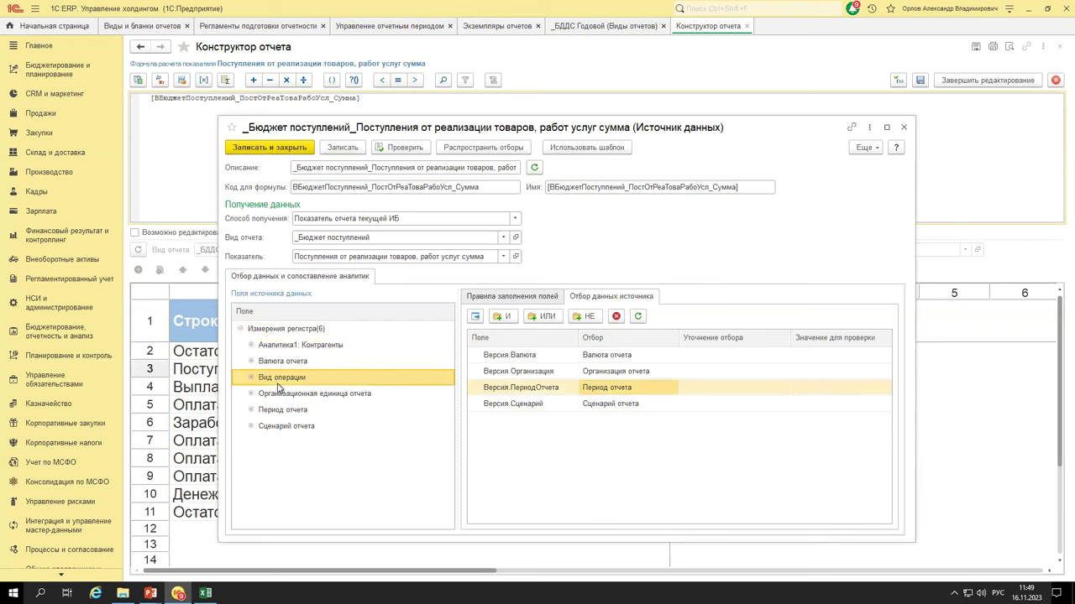
pyautogui.click(284, 394)
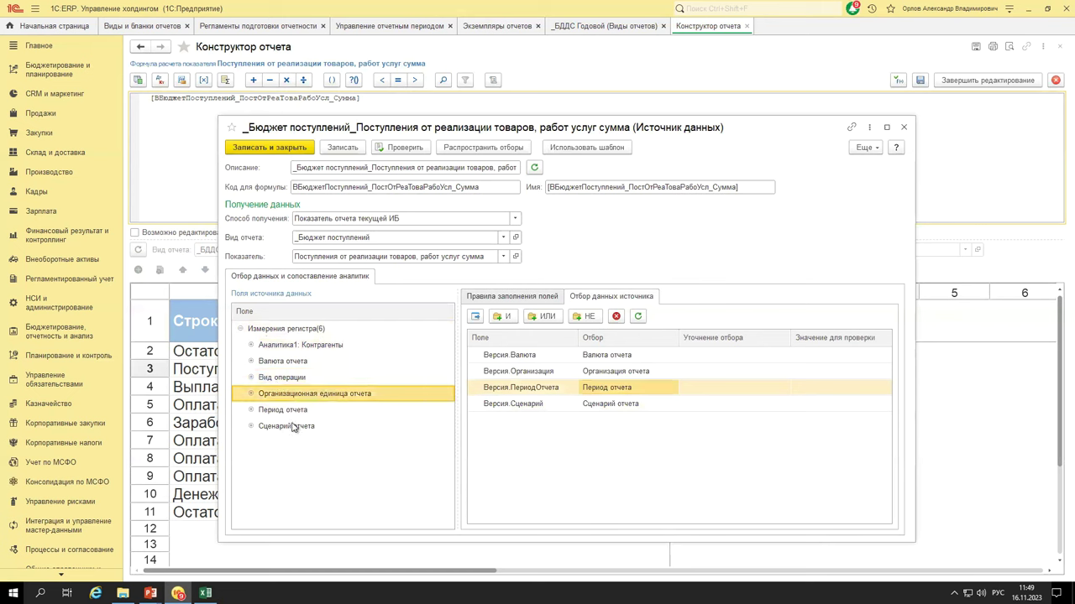
# - Try adding a source data filter on Аналитика1: Контрагенты with the condition "Список фиксированных значений"
pyautogui.click(314, 345)
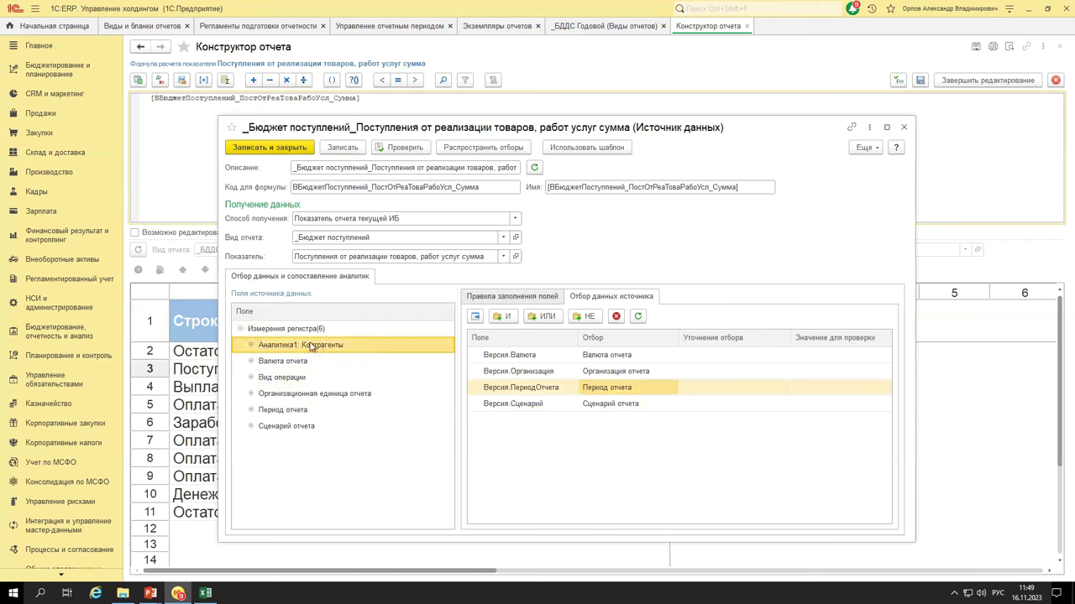
pyautogui.click(475, 316)
pyautogui.click(518, 422)
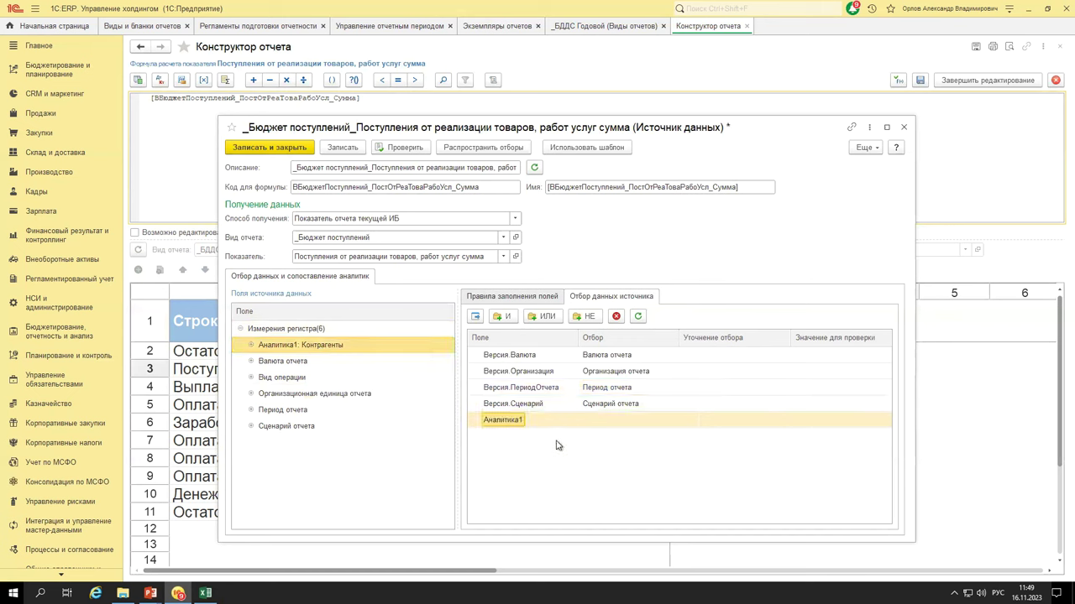
pyautogui.click(615, 420)
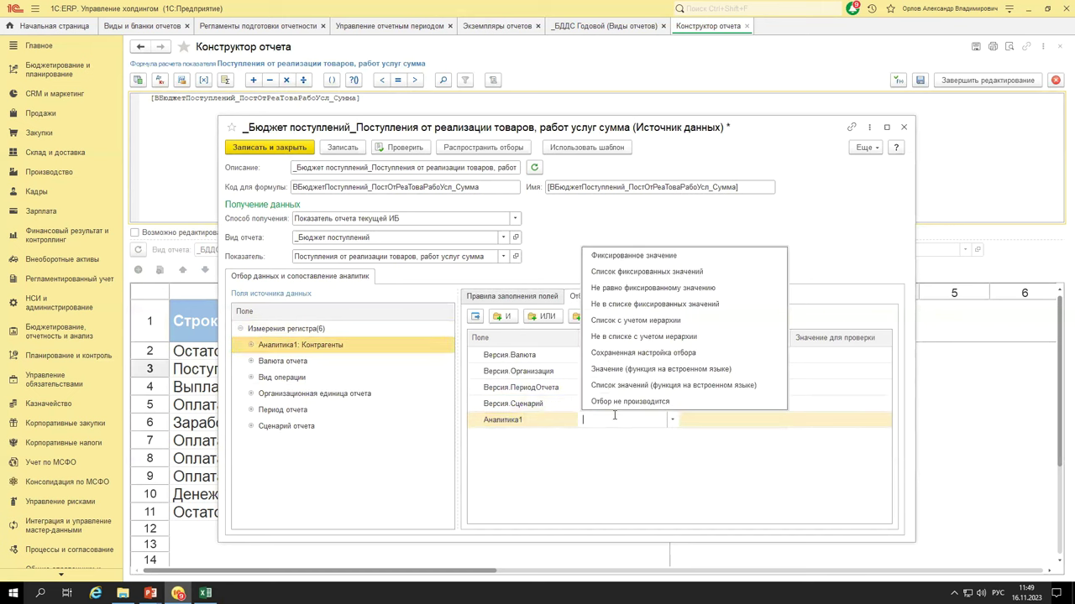
pyautogui.click(623, 259)
pyautogui.click(672, 420)
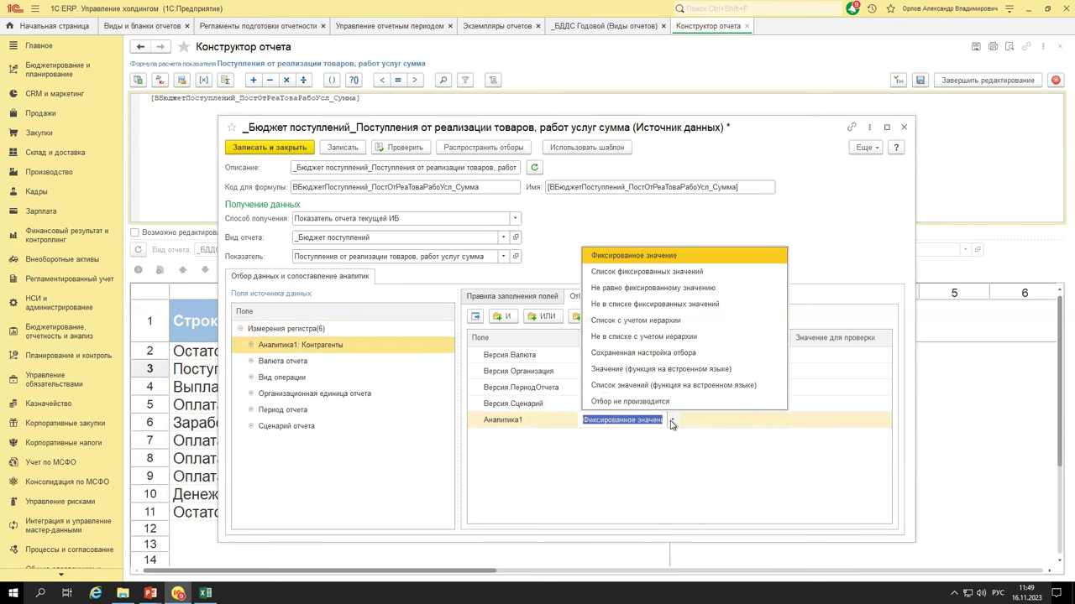
pyautogui.click(643, 273)
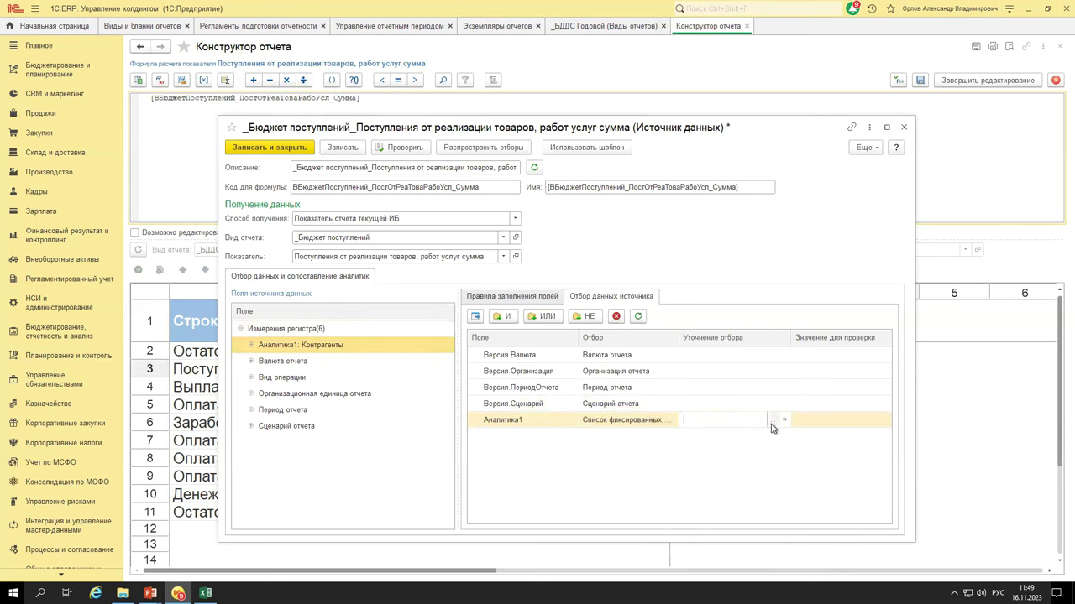
# - Try adding a counterparty to the fixed value list of the Аналитика1 filter, viewing the Контрагенты catalogue without selecting an entry
pyautogui.click(773, 420)
pyautogui.click(454, 303)
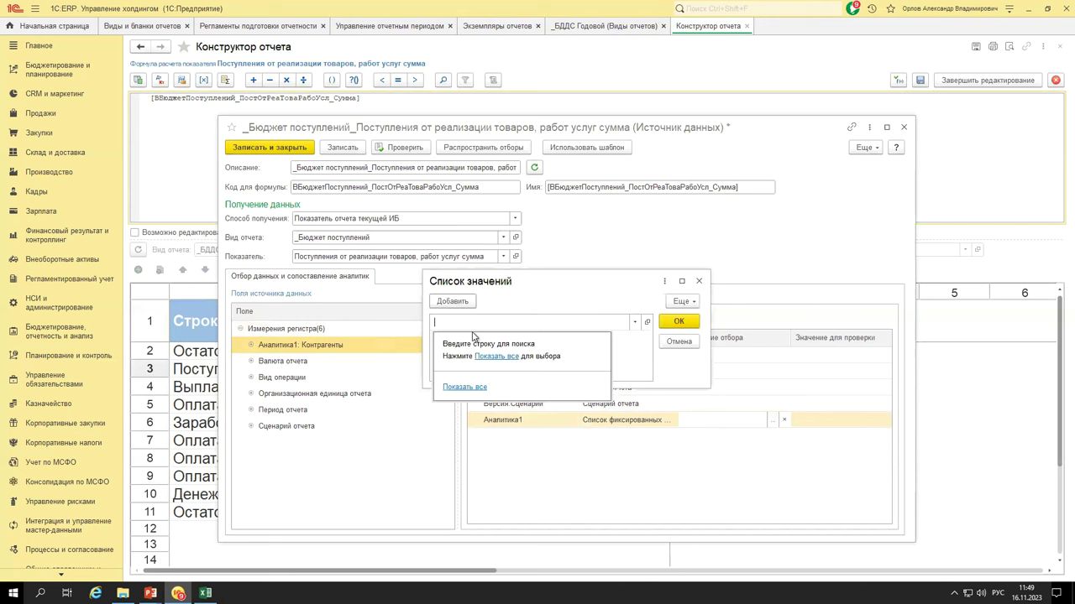
pyautogui.press('F4')
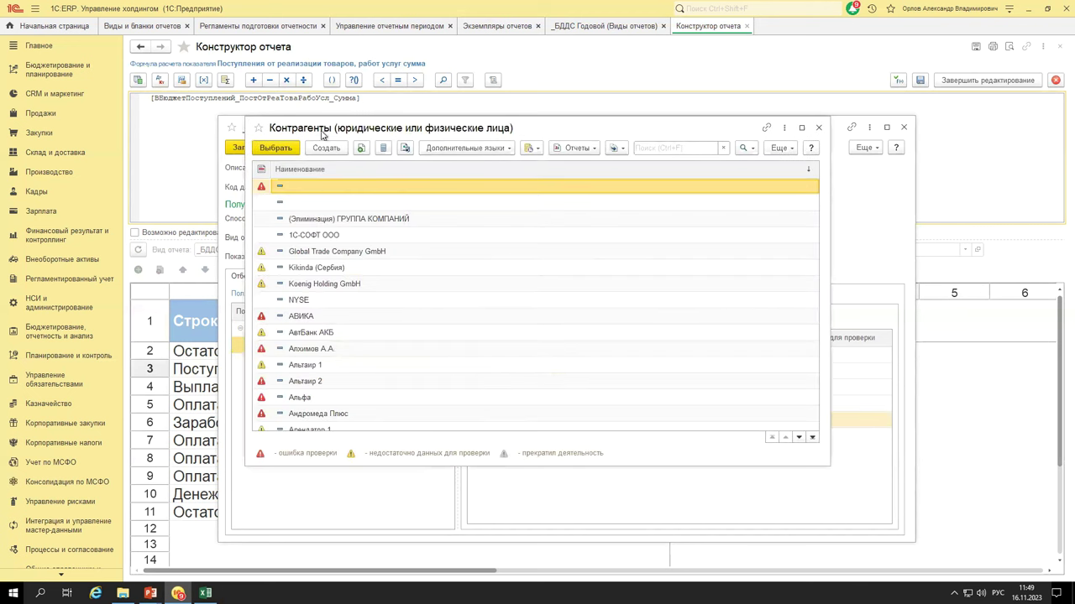
pyautogui.moveTo(378, 115); pyautogui.dragTo(423, 106)
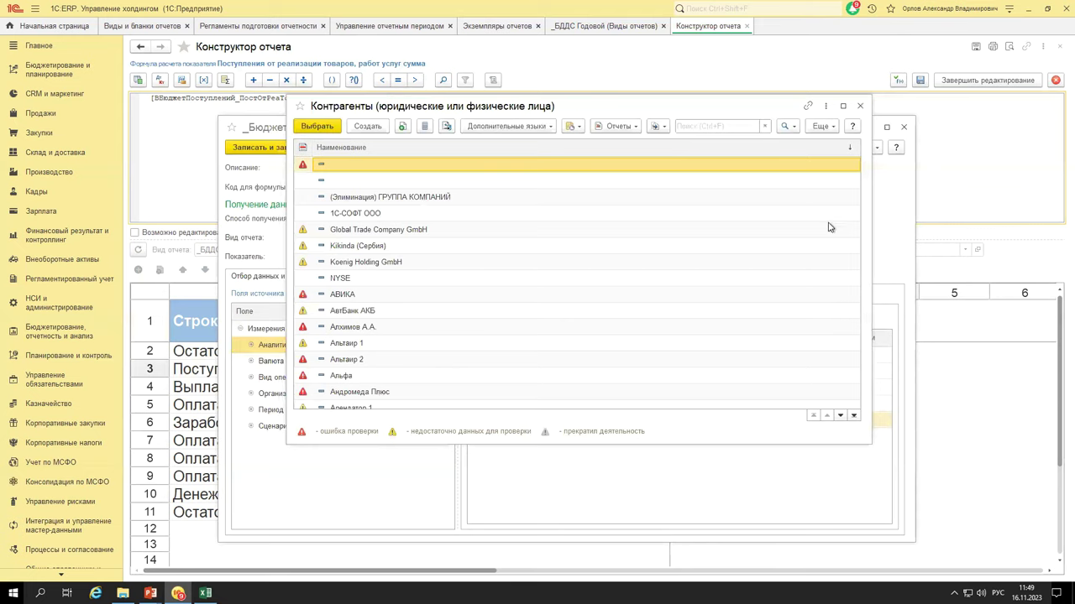
pyautogui.press('Escape')
pyautogui.click(679, 321)
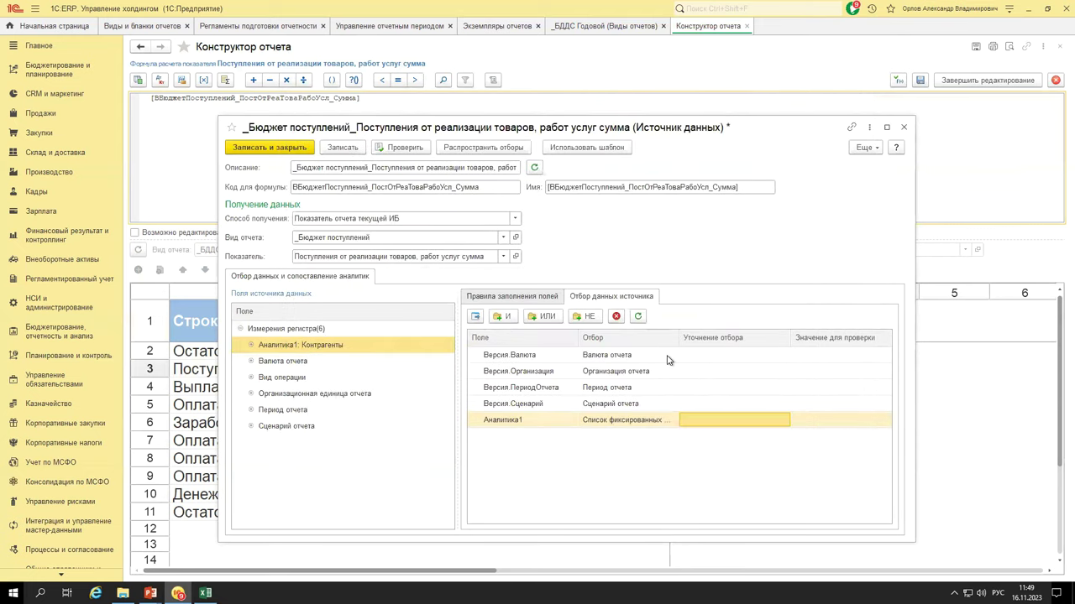
# - Discard the unsaved filter on Аналитика1 and reopen the data source from the list of data sources
pyautogui.press('Escape')
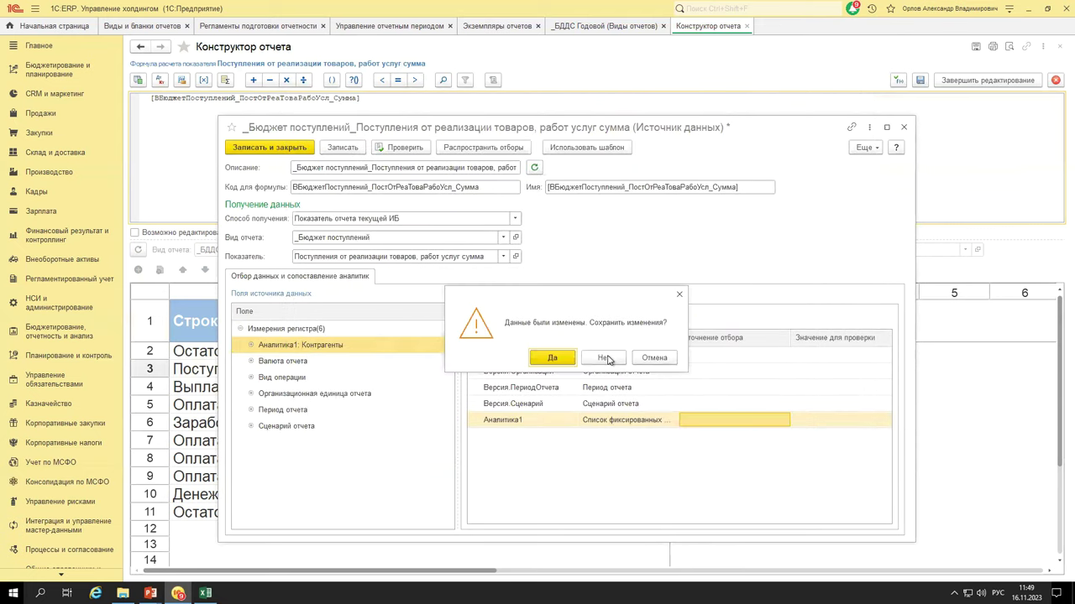
pyautogui.click(553, 356)
pyautogui.rightClick(477, 262)
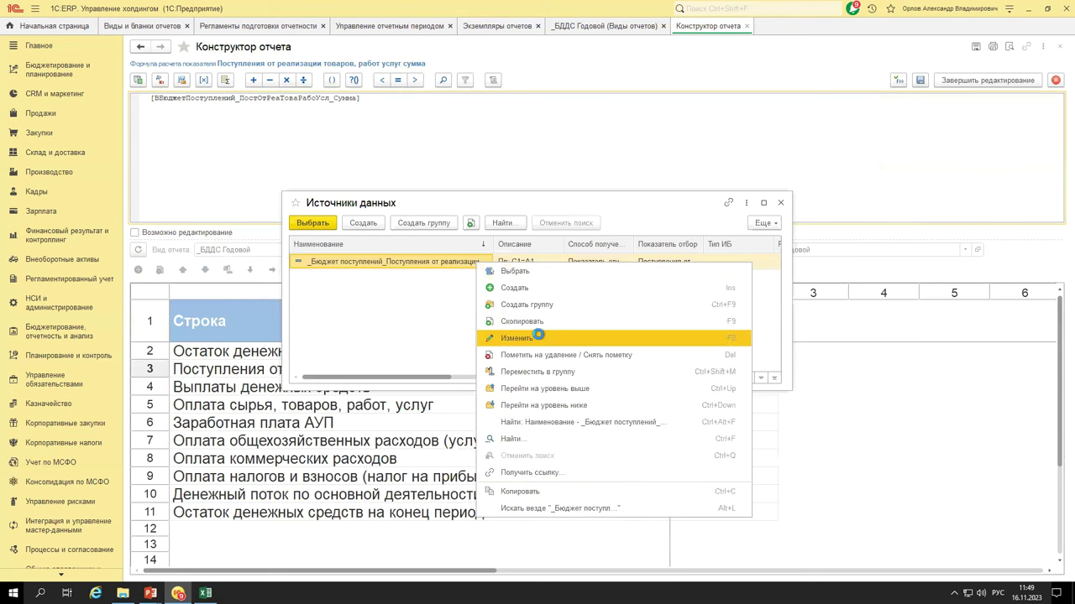
pyautogui.click(537, 339)
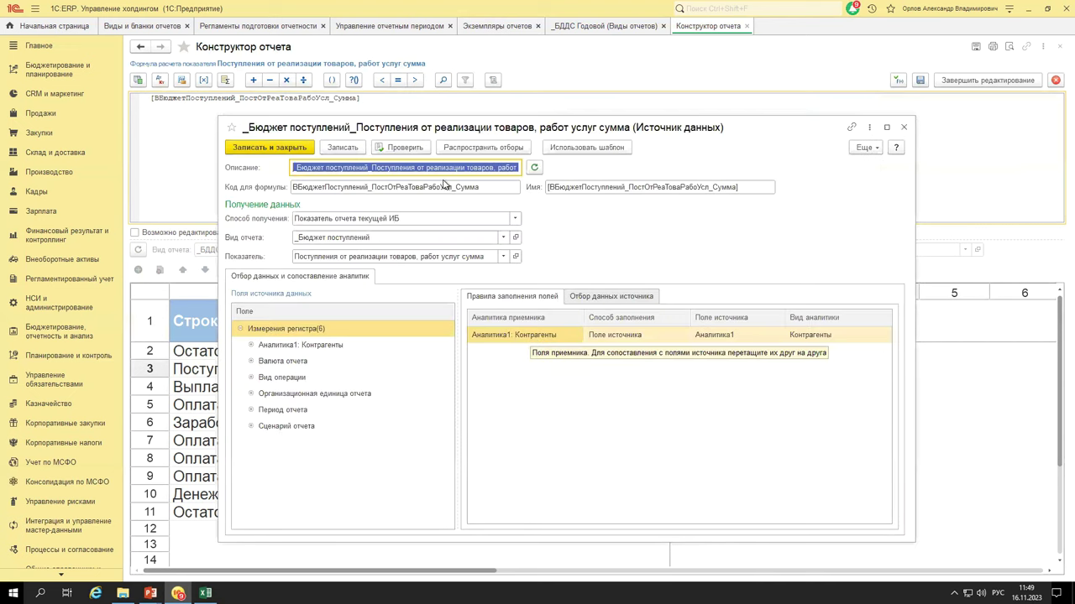
# - Close the data source and the source list, and leave the formula of the sales receipts indicator without changes
pyautogui.press('Escape')
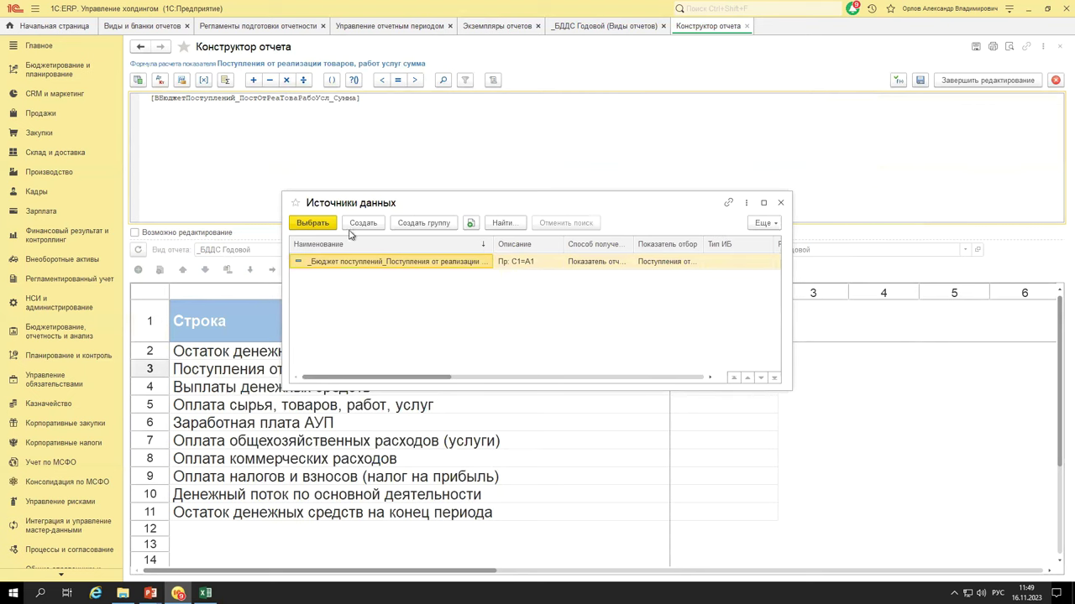
pyautogui.click(780, 202)
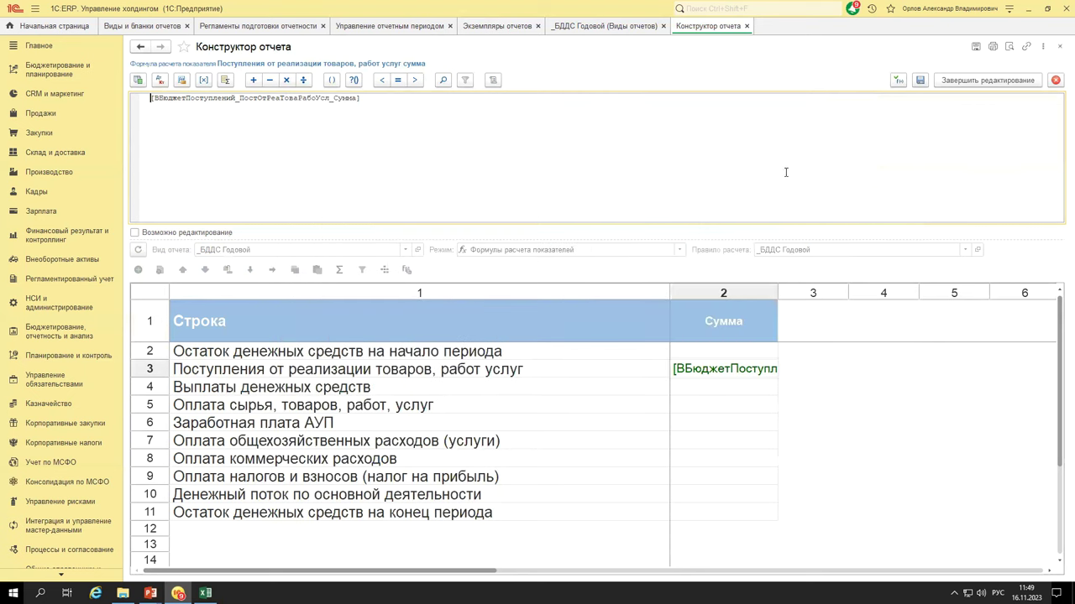
pyautogui.click(1055, 81)
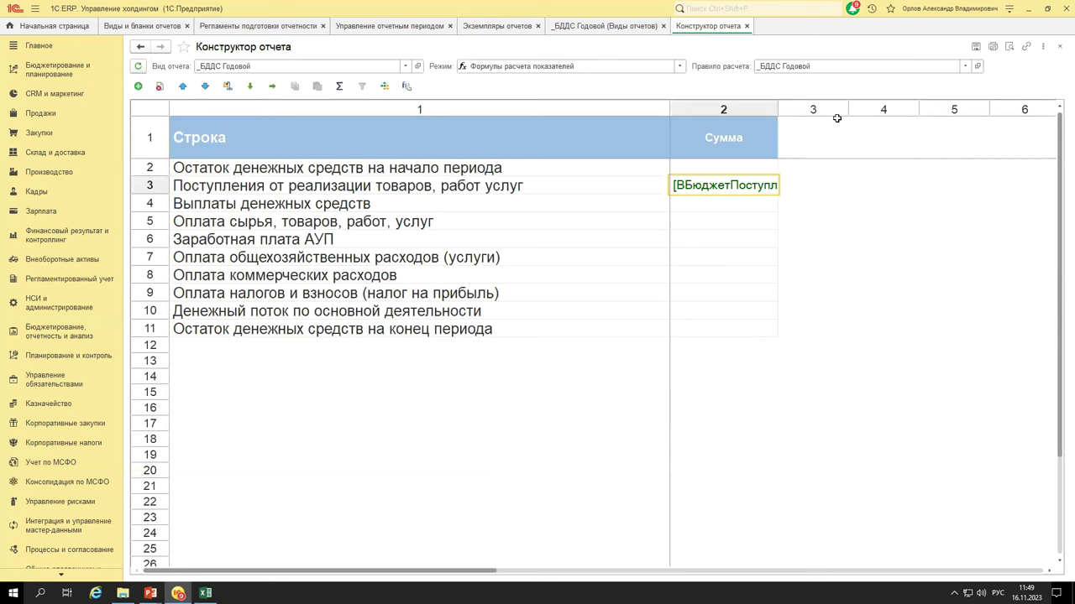
pyautogui.moveTo(553, 225); pyautogui.dragTo(712, 287)
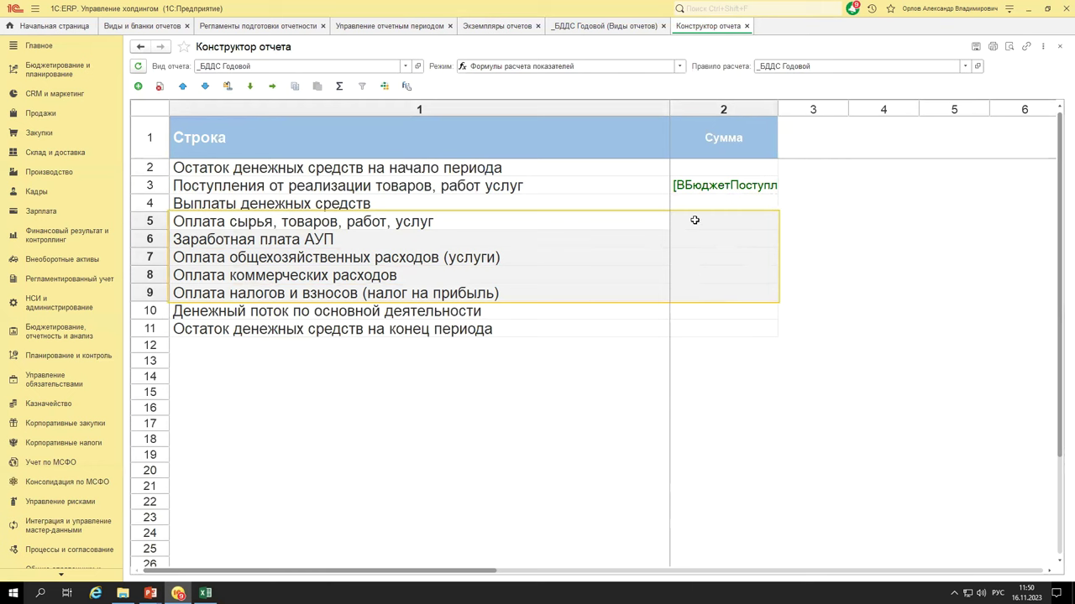
pyautogui.moveTo(684, 227); pyautogui.dragTo(612, 299)
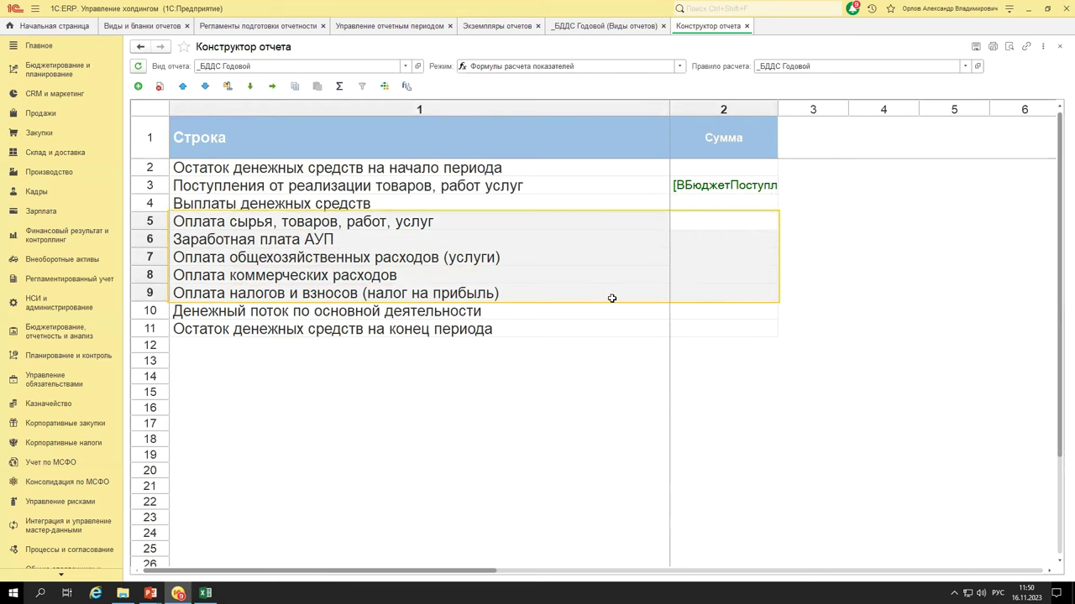
pyautogui.doubleClick(697, 221)
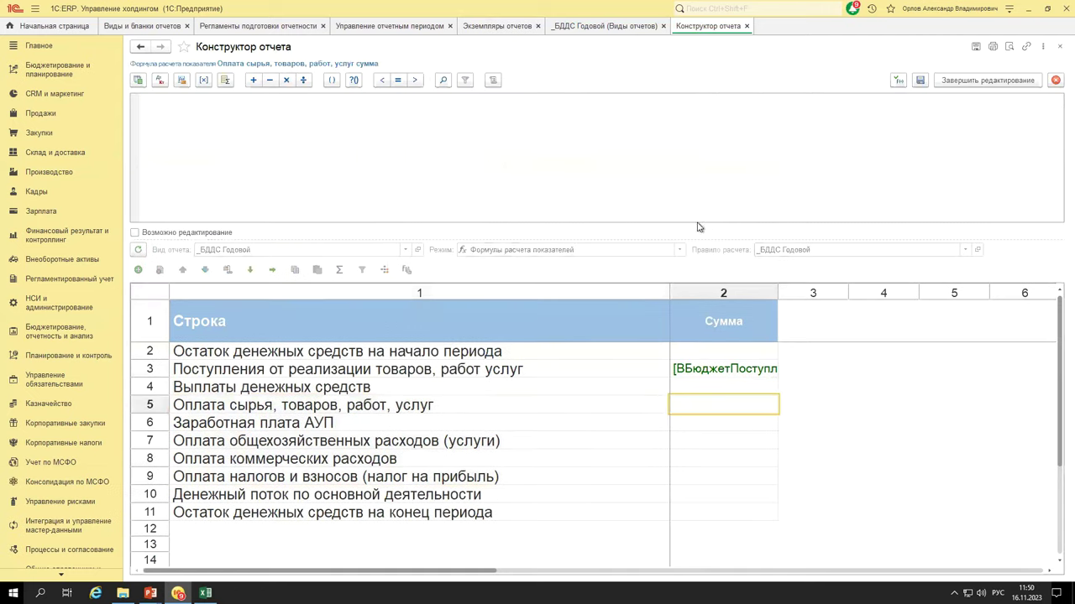
pyautogui.click(137, 81)
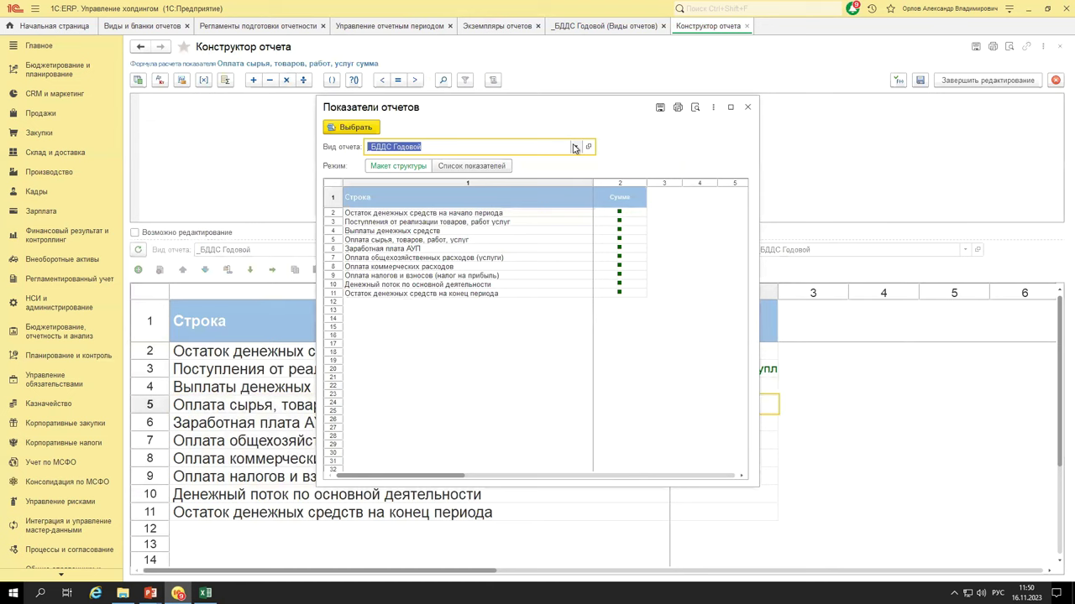
pyautogui.click(574, 148)
pyautogui.press('Escape')
pyautogui.press('Escape')
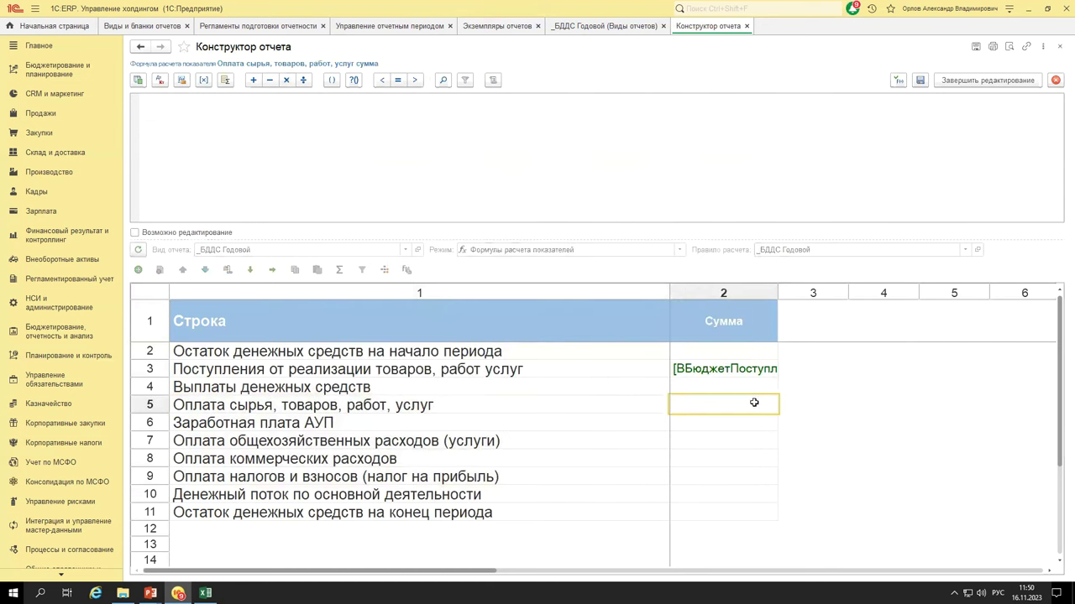
pyautogui.click(1055, 80)
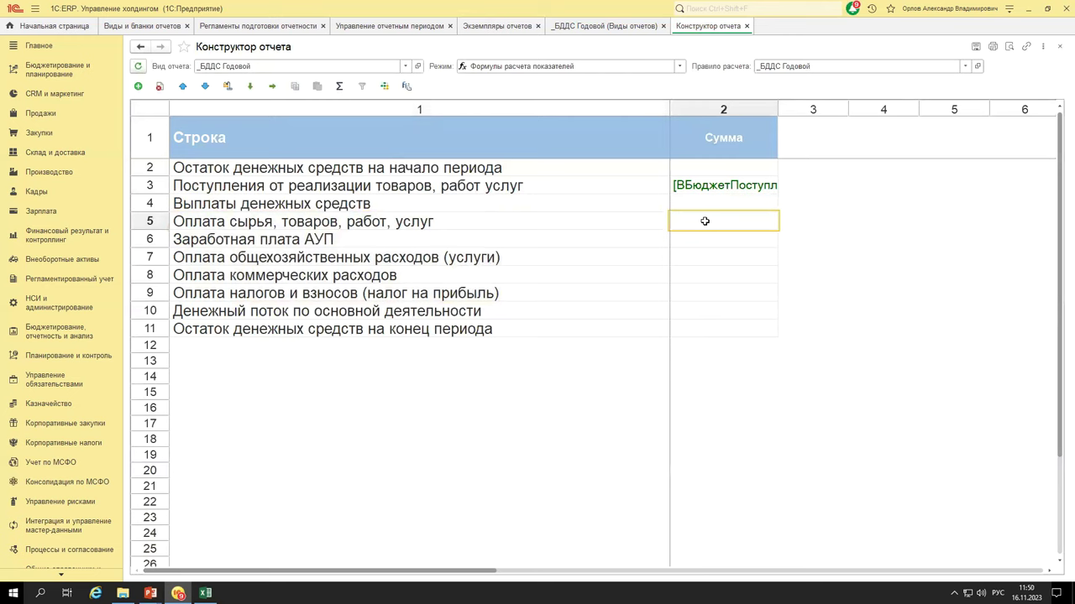
# - Set the Сумма formula of "Оплата сырья, товаров, работ, услуг" to the matching indicator of _Бюджет выплат and finish editing
pyautogui.doubleClick(706, 221)
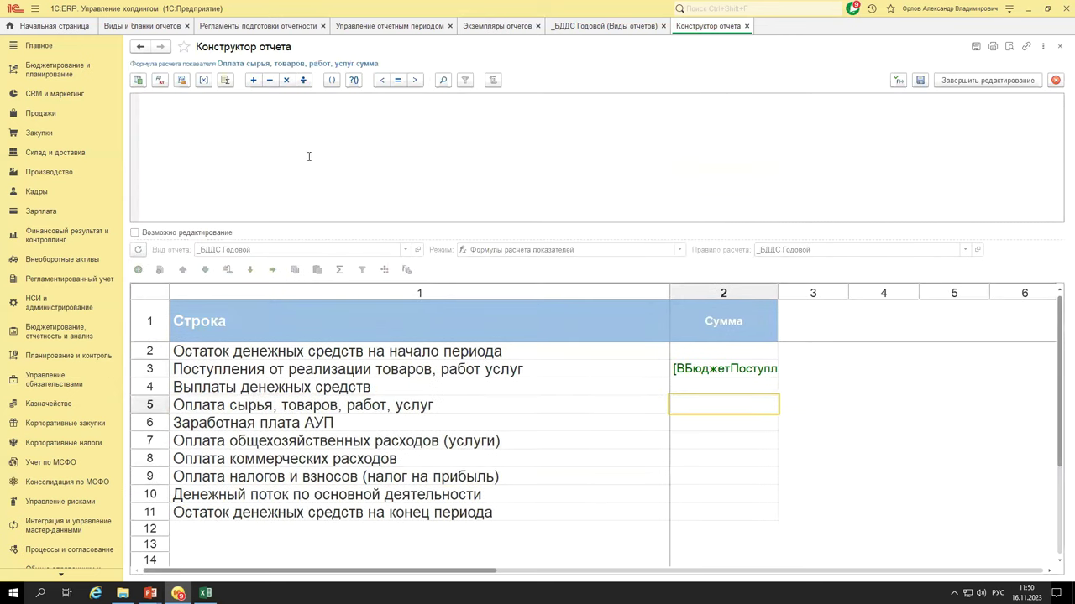
pyautogui.click(138, 81)
pyautogui.click(577, 146)
pyautogui.click(401, 253)
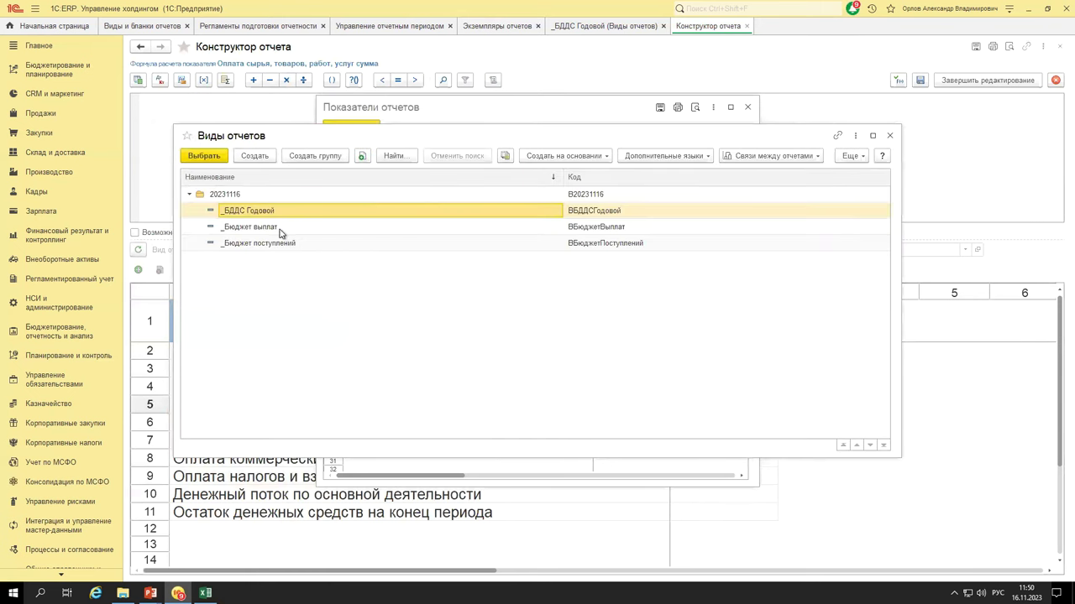
pyautogui.doubleClick(279, 231)
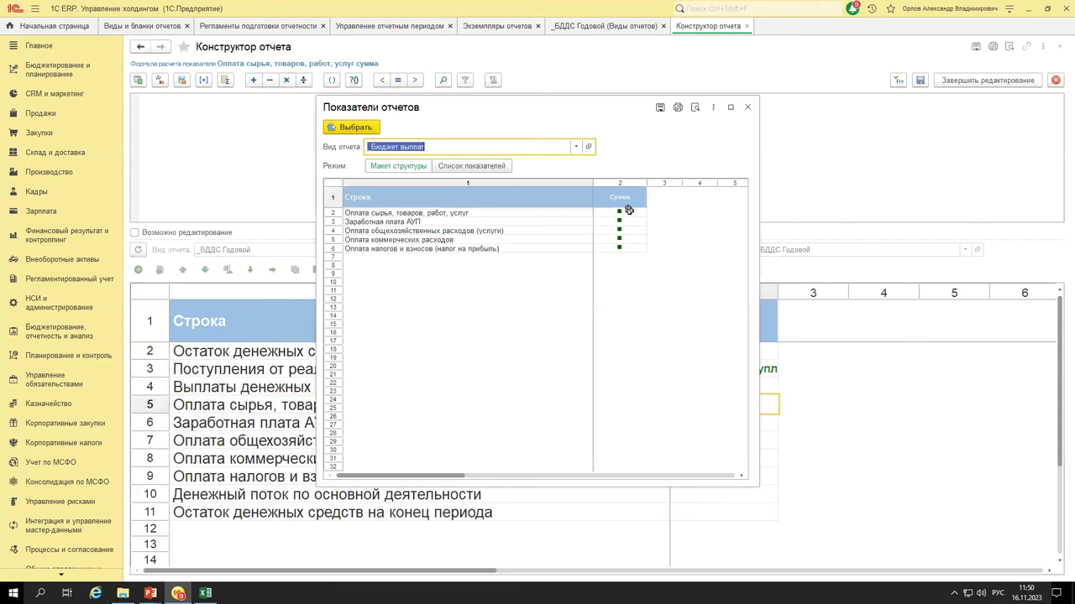
pyautogui.doubleClick(629, 213)
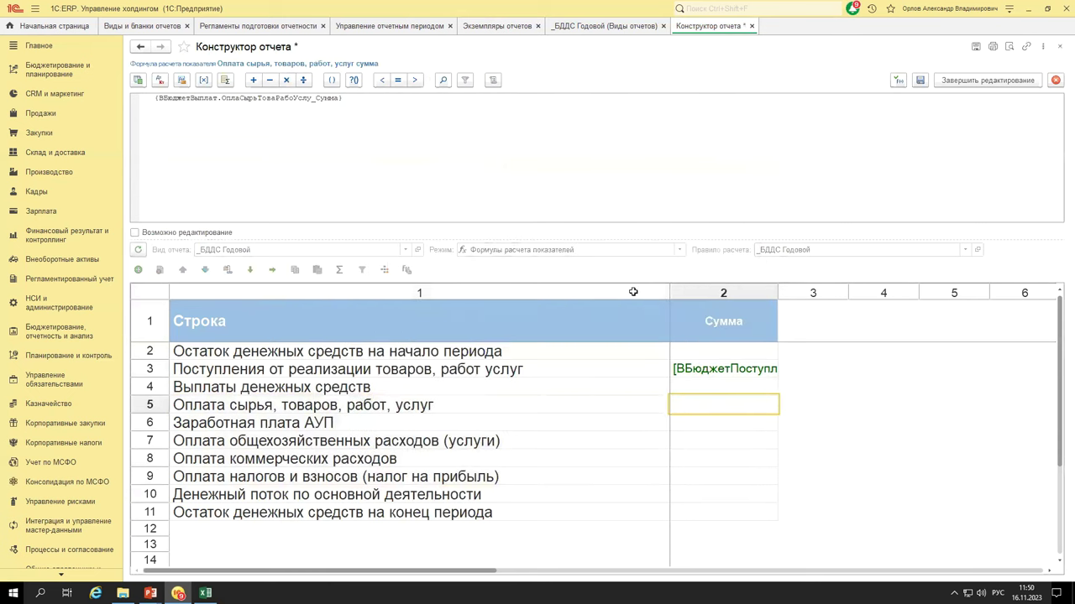
pyautogui.click(962, 82)
pyautogui.click(962, 81)
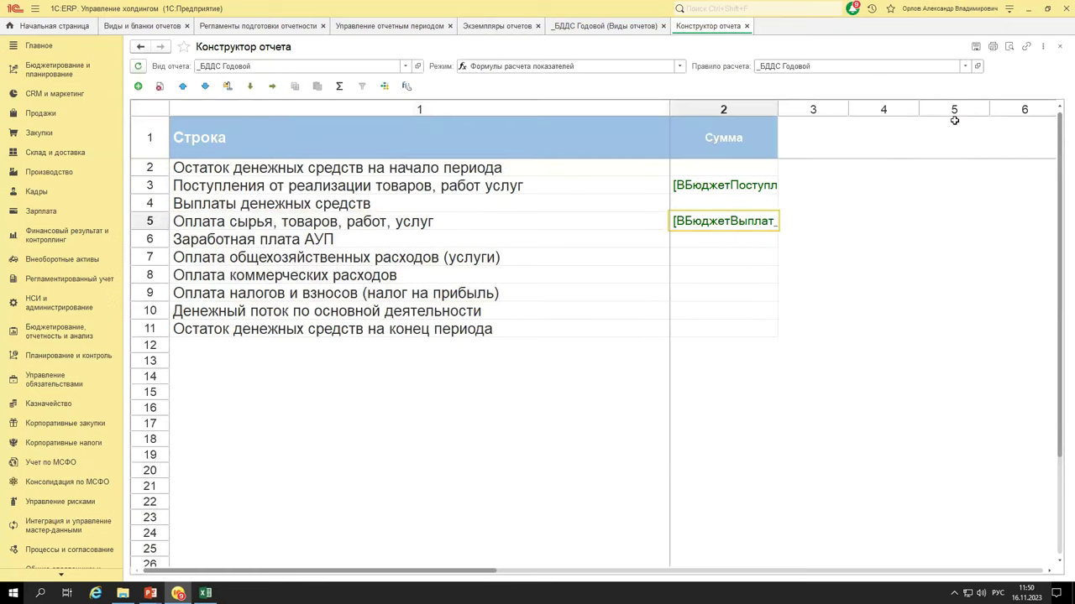
# - Set the Сумма formula of "Заработная плата АУП" to the matching indicator of _Бюджет выплат and save it
pyautogui.doubleClick(715, 238)
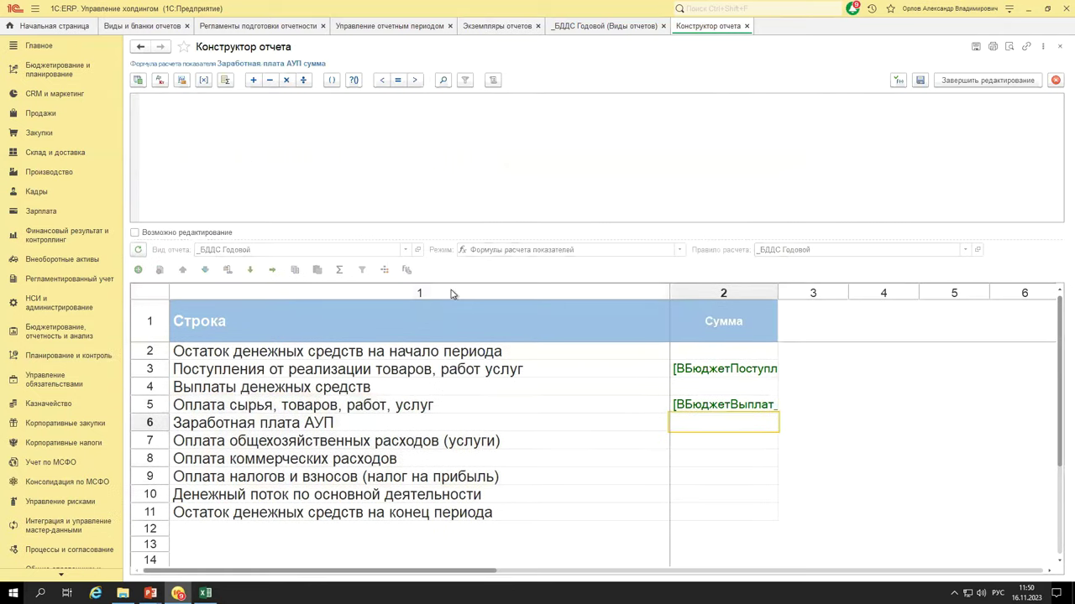
pyautogui.click(138, 80)
pyautogui.click(471, 166)
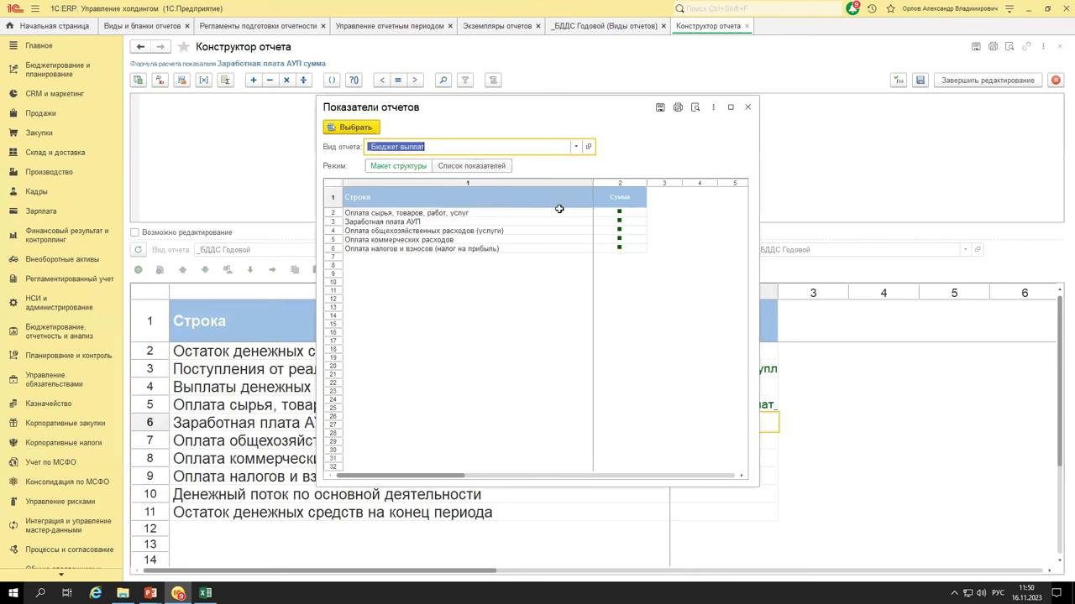
pyautogui.doubleClick(605, 220)
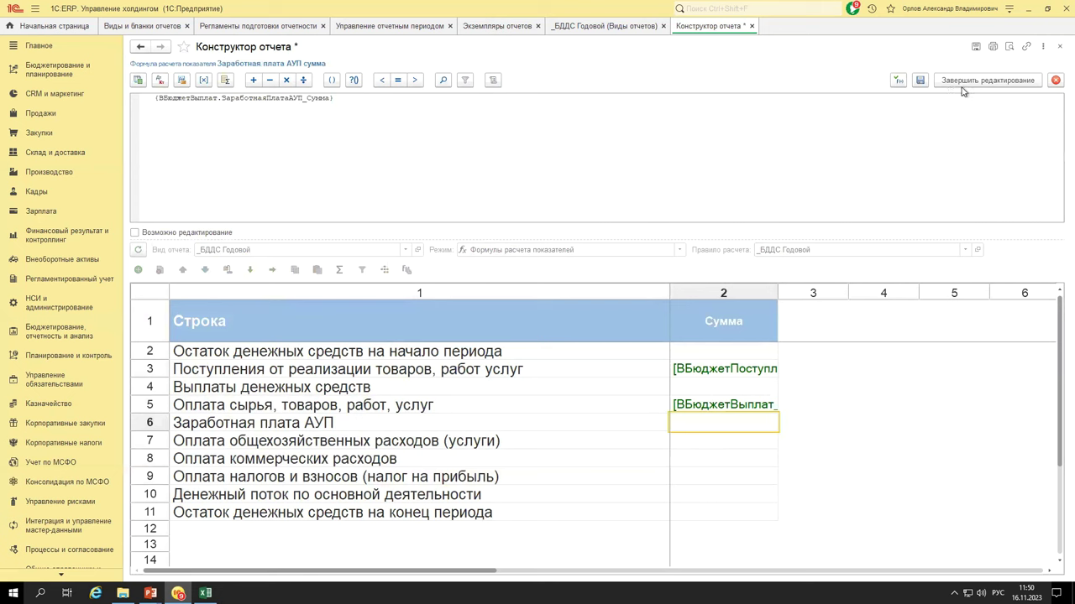
pyautogui.click(919, 80)
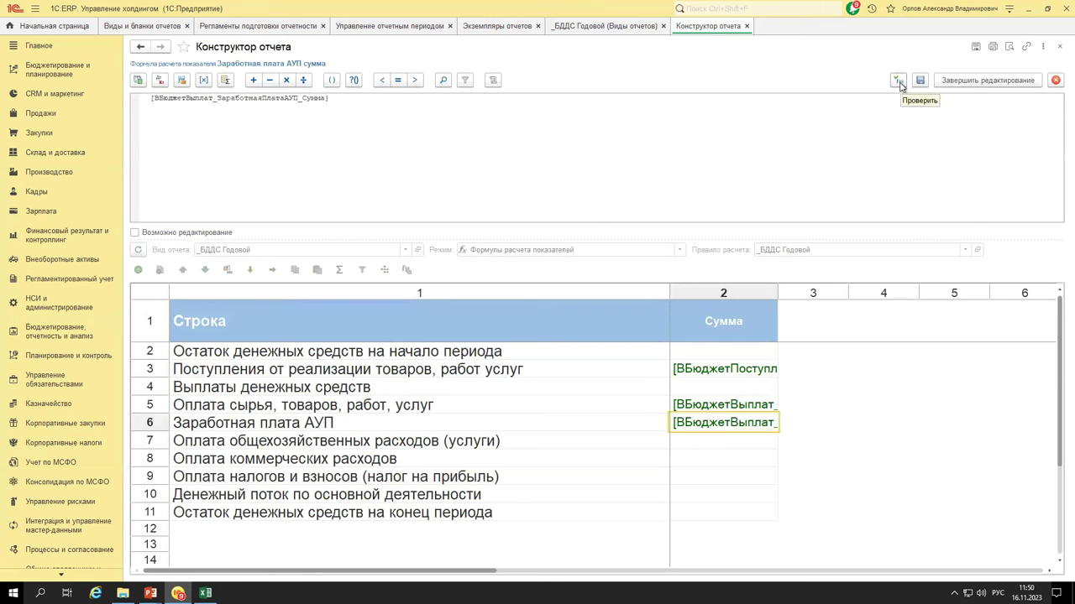
# - Check the "Заработная плата АУП" formula for errors, dismiss the messages and finish editing the formula
pyautogui.click(898, 80)
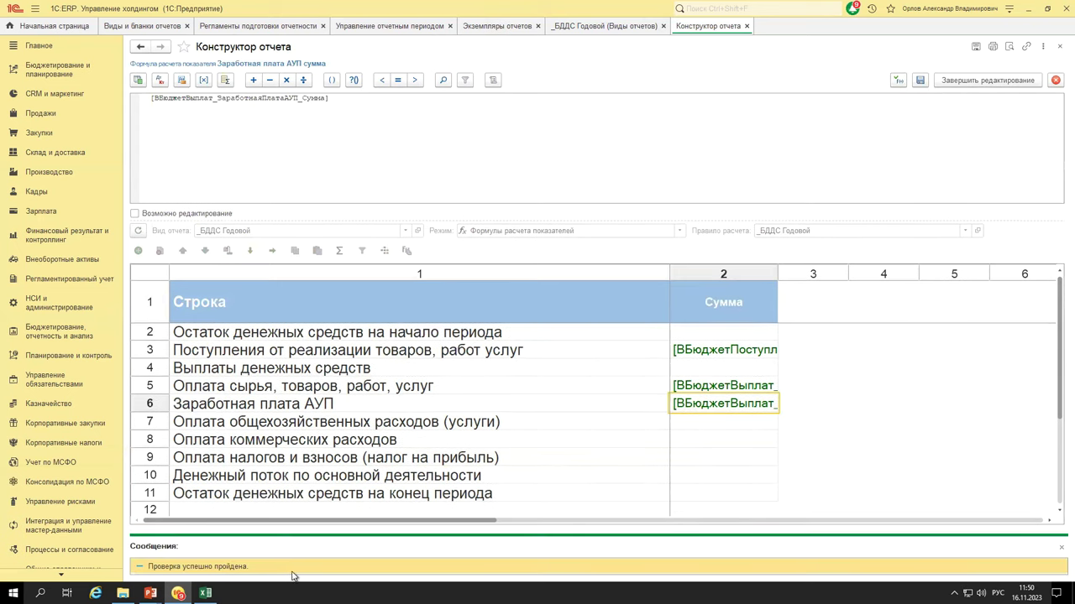
pyautogui.click(1061, 547)
pyautogui.click(947, 79)
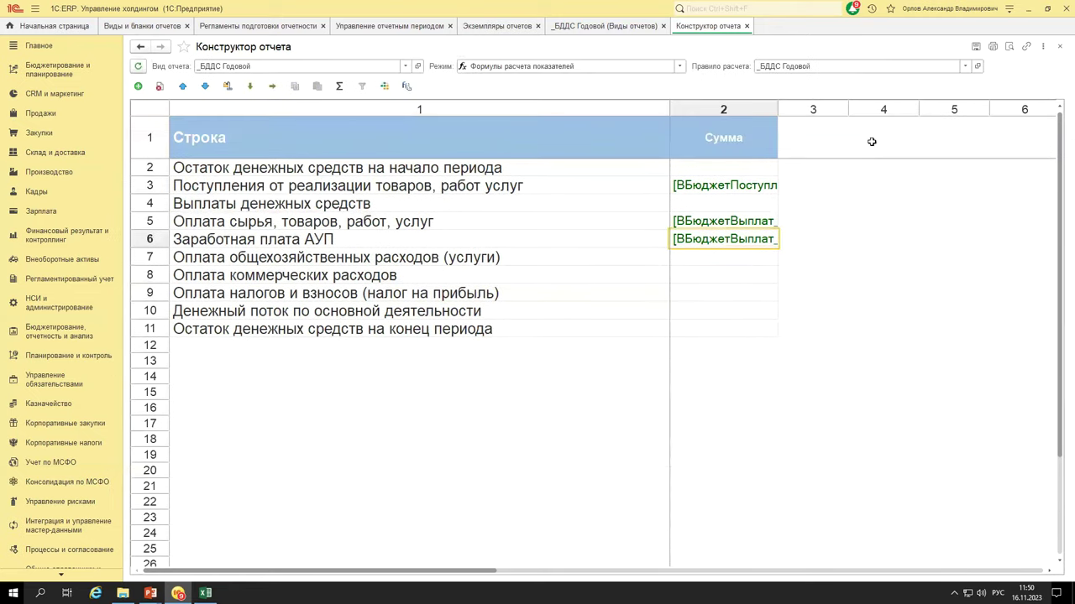
# - Set the Сумма formula of "Оплата общехозяйственных расходов (услуги)" to the matching indicator of _Бюджет выплат and finish editing
pyautogui.doubleClick(680, 259)
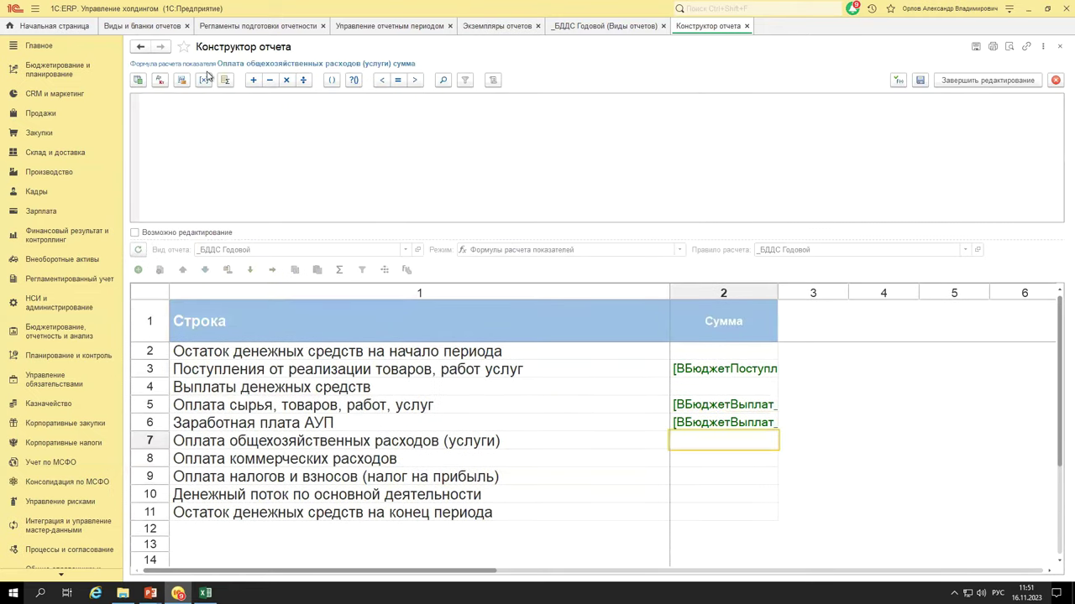
pyautogui.click(137, 80)
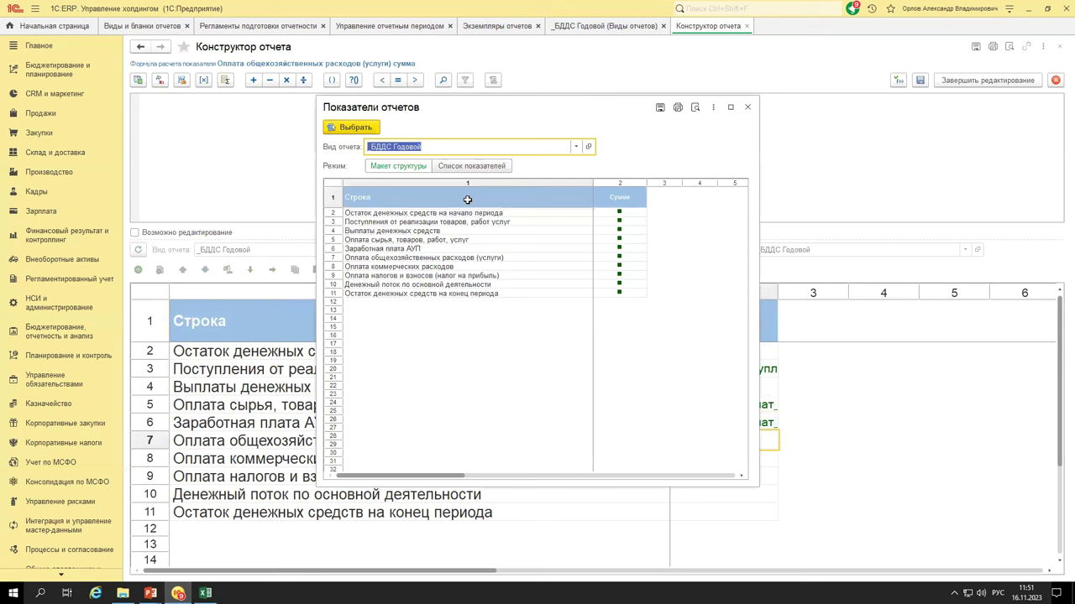
pyautogui.click(565, 149)
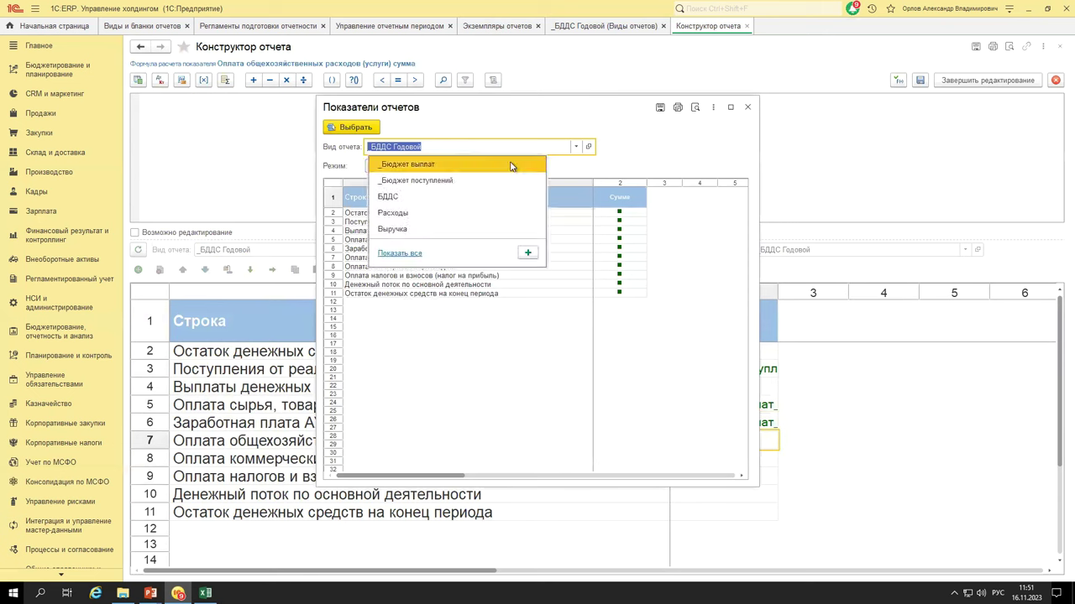
pyautogui.click(511, 166)
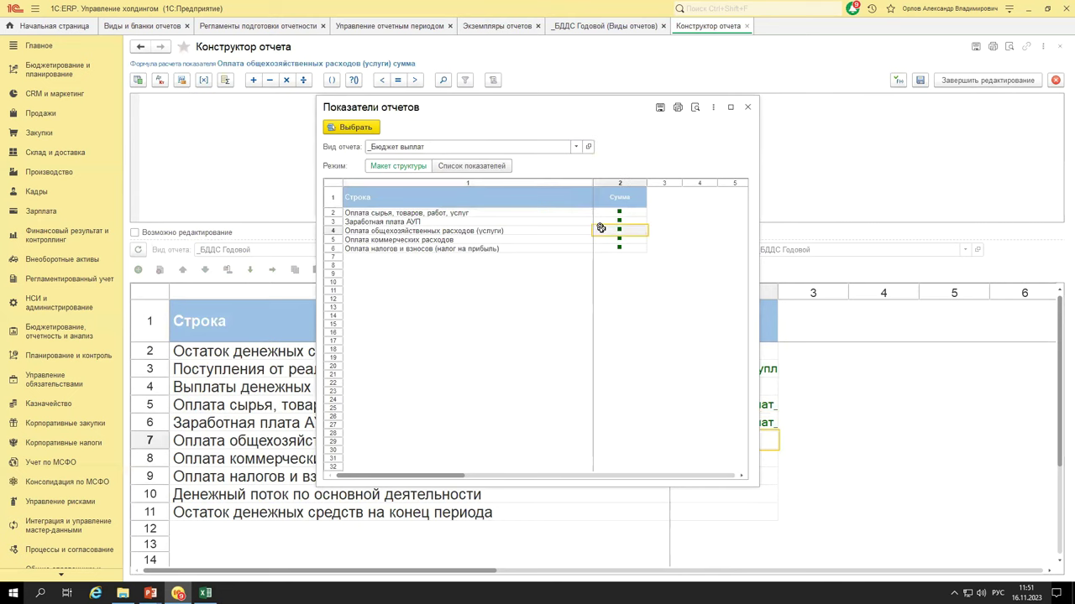
pyautogui.doubleClick(604, 230)
pyautogui.click(920, 81)
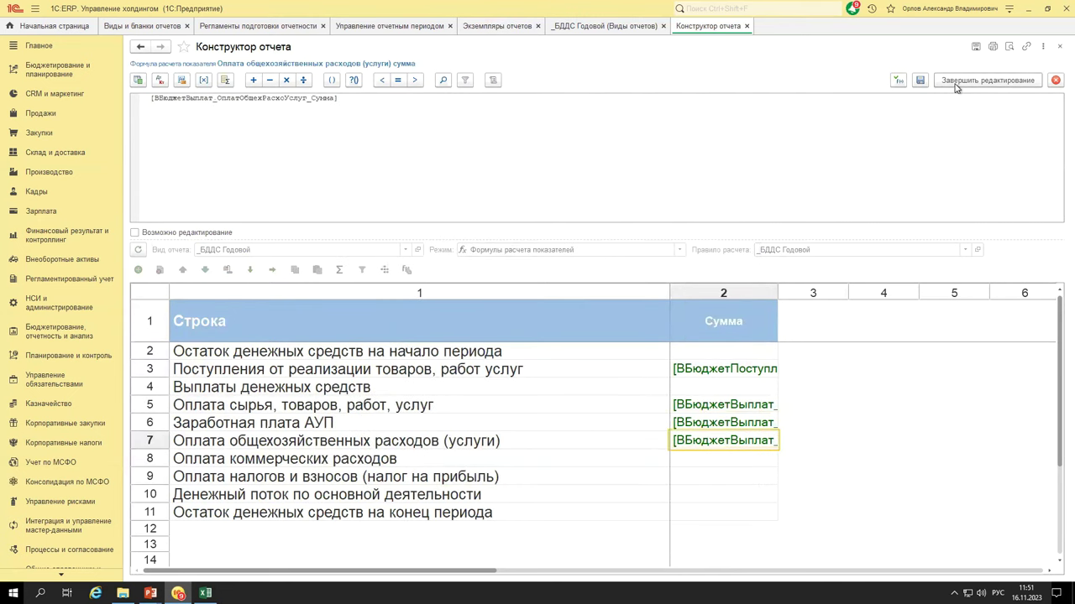
# - Set the Сумма formula of "Оплата коммерческих расходов" to the matching indicator of _Бюджет выплат and finish editing
pyautogui.doubleClick(726, 273)
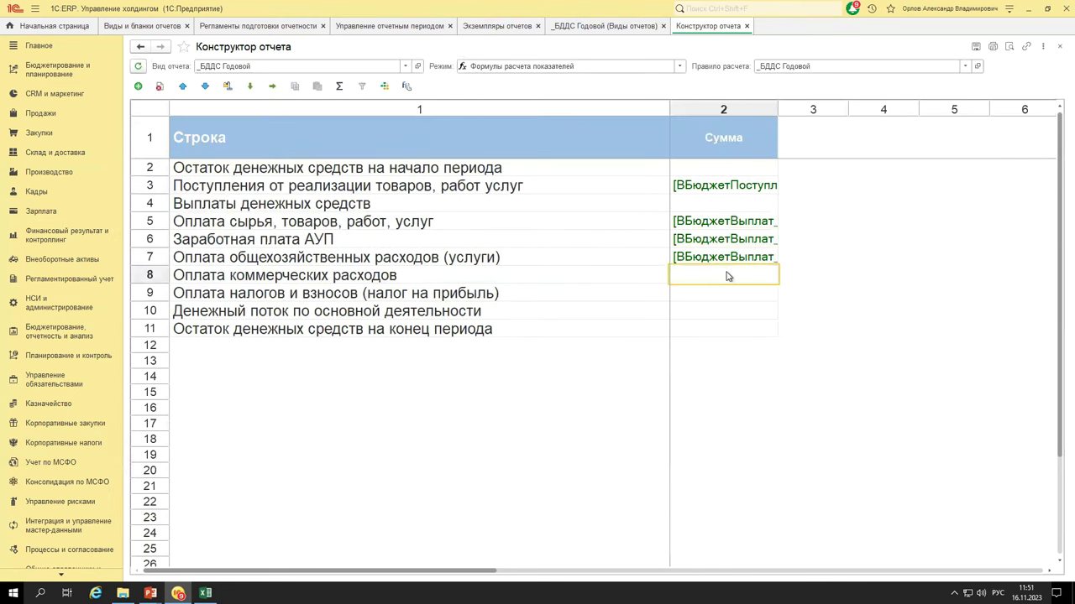
pyautogui.click(139, 81)
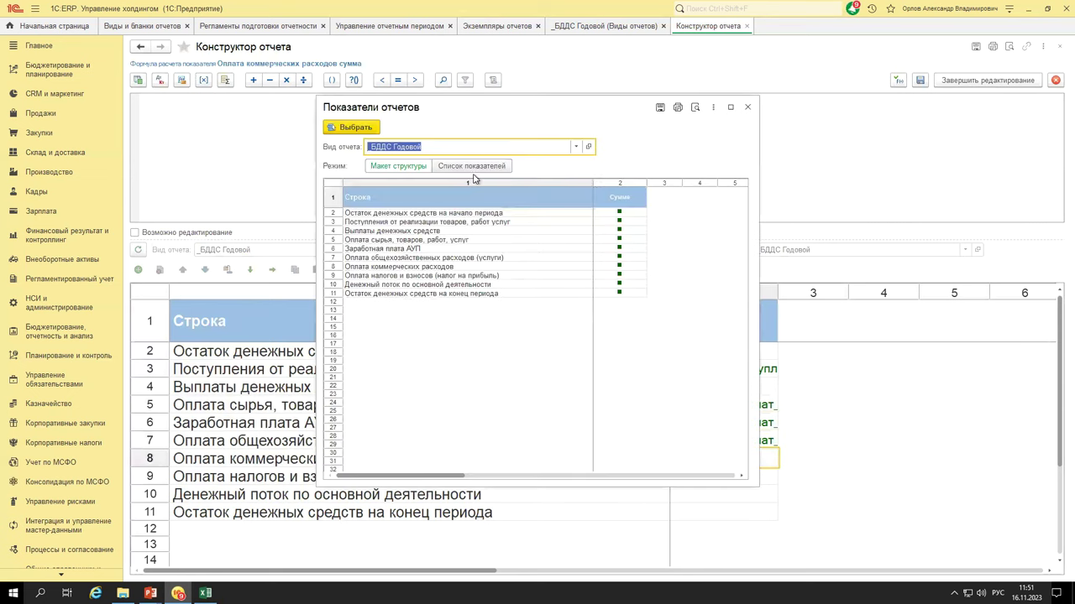
pyautogui.click(576, 147)
pyautogui.click(436, 167)
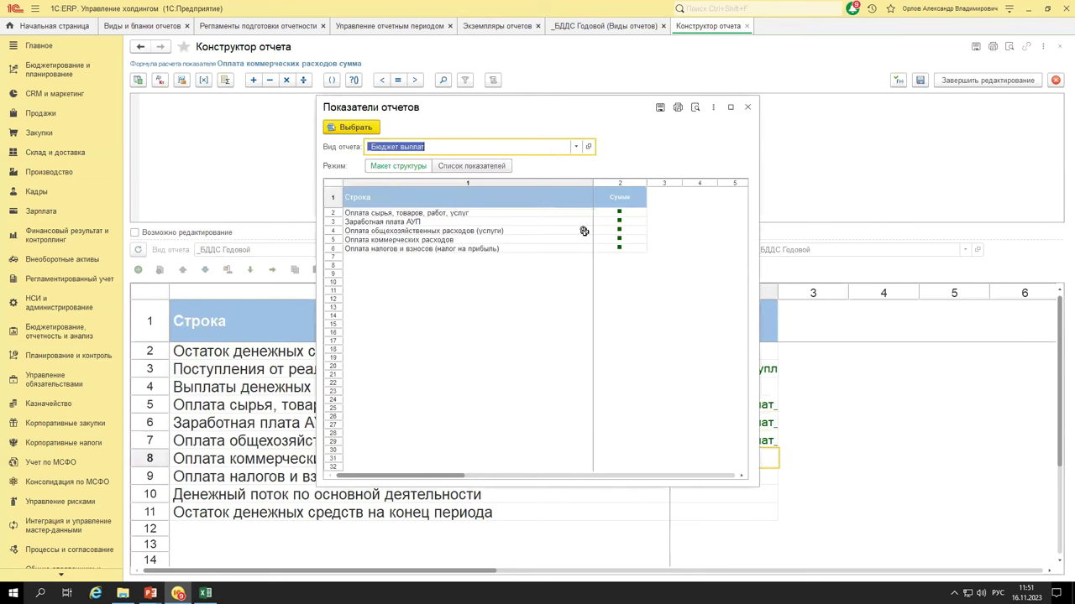
pyautogui.doubleClick(603, 240)
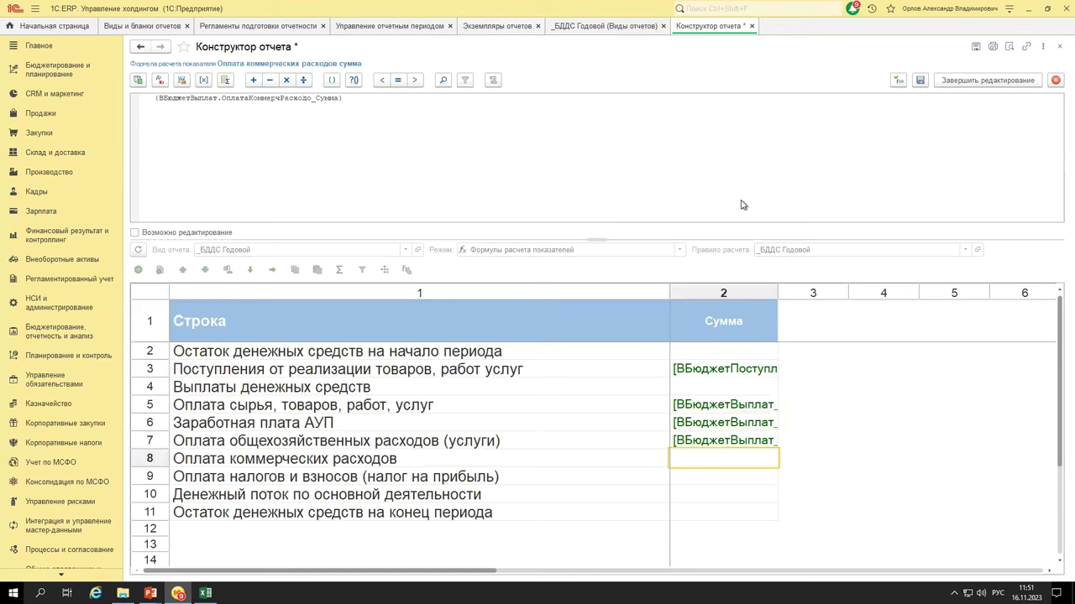
pyautogui.hotkey('ctrl', 'Return')
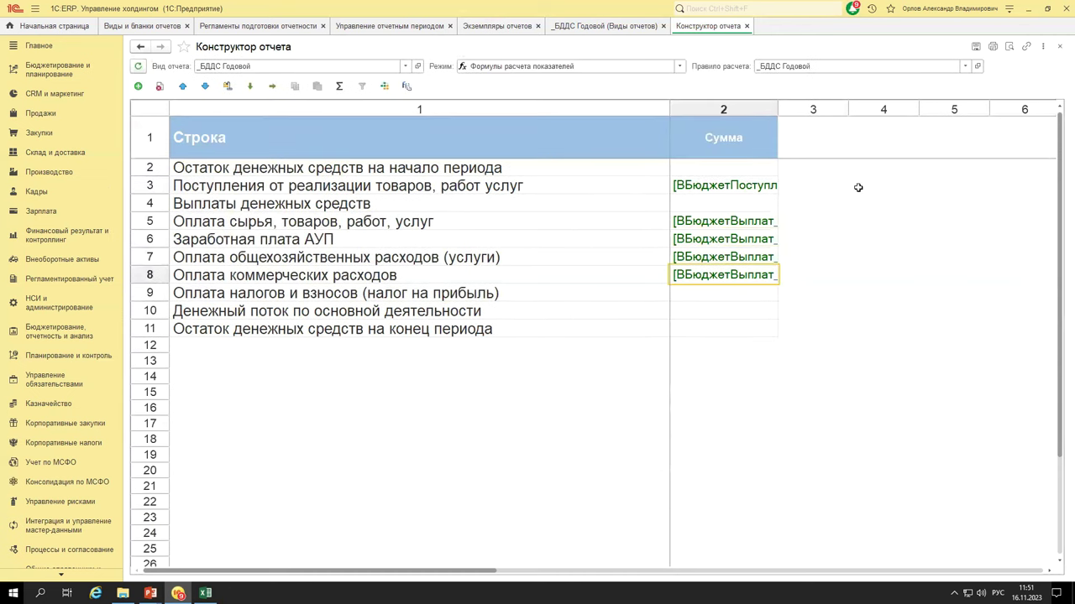
# - Set the Сумма formula of "Оплата налогов и взносов (налог на прибыль)" to the matching indicator of _Бюджет выплат and finish editing
pyautogui.click(705, 291)
pyautogui.doubleClick(705, 293)
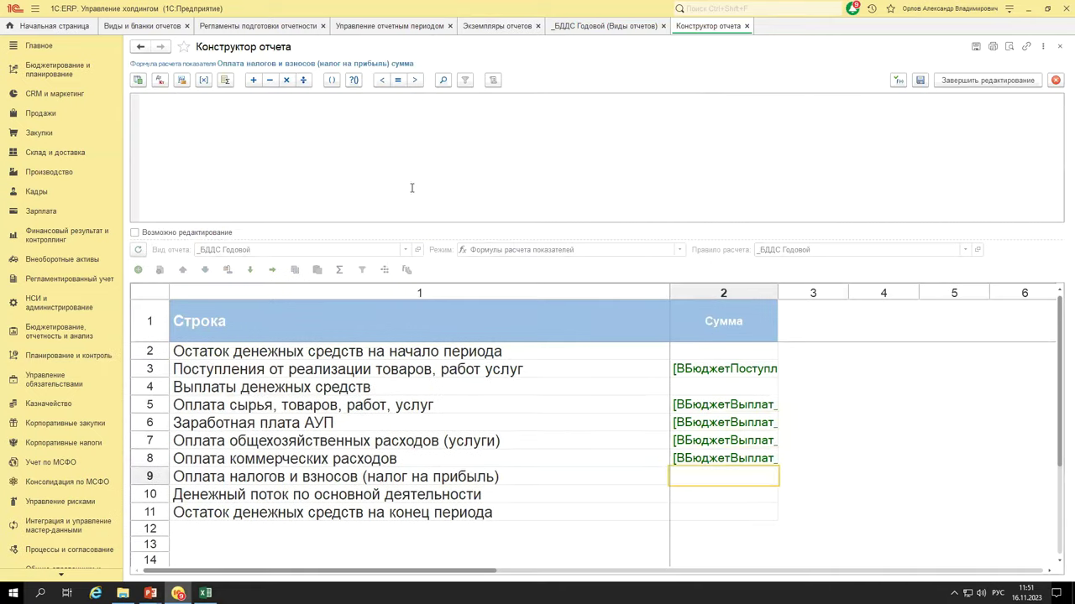
pyautogui.click(139, 80)
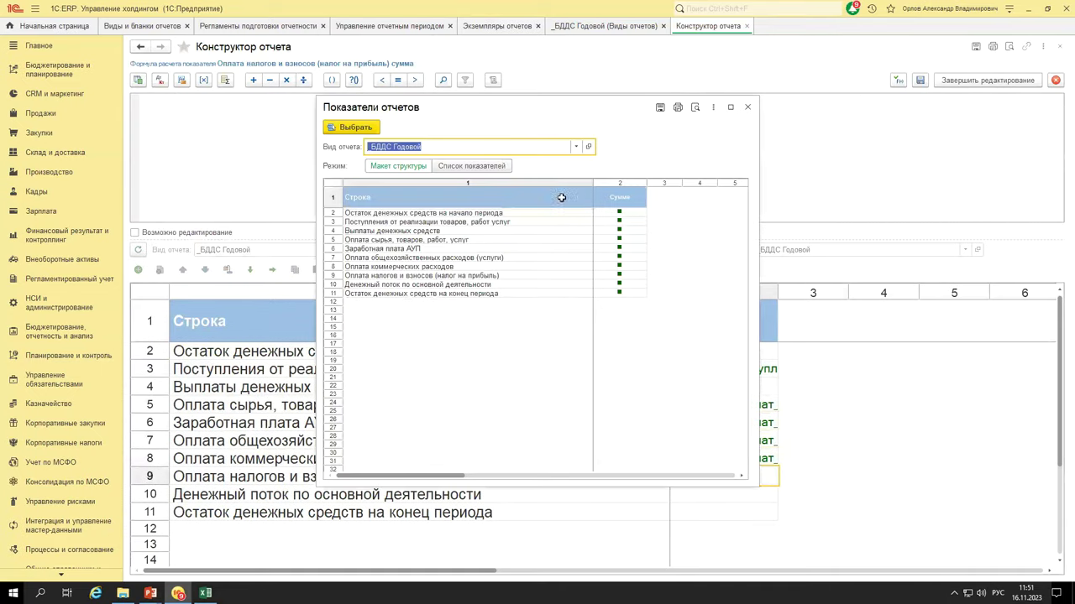
pyautogui.click(576, 146)
pyautogui.click(501, 170)
pyautogui.doubleClick(603, 248)
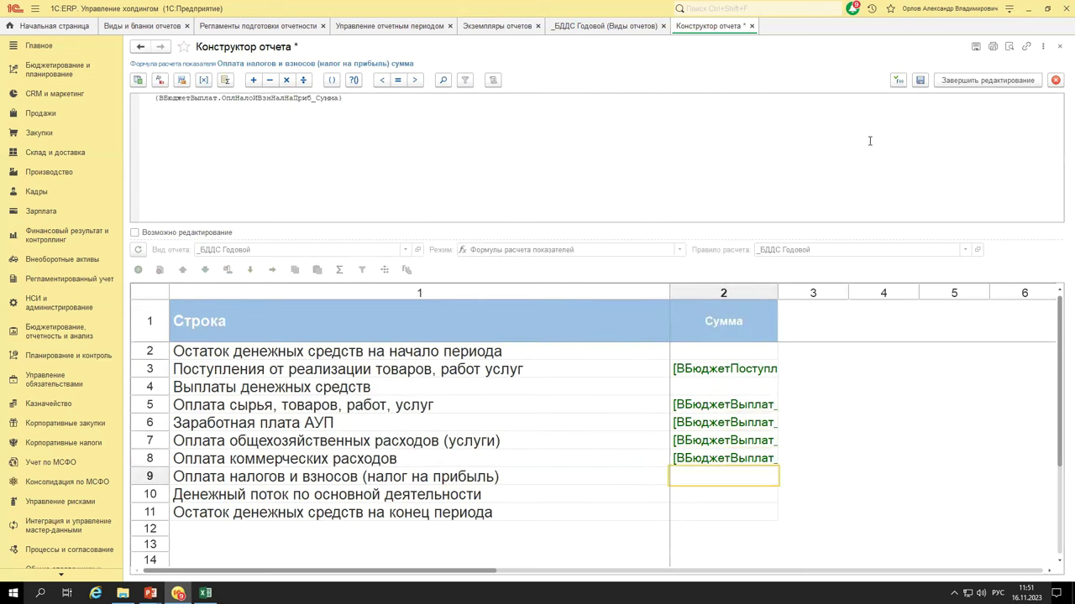
pyautogui.click(951, 82)
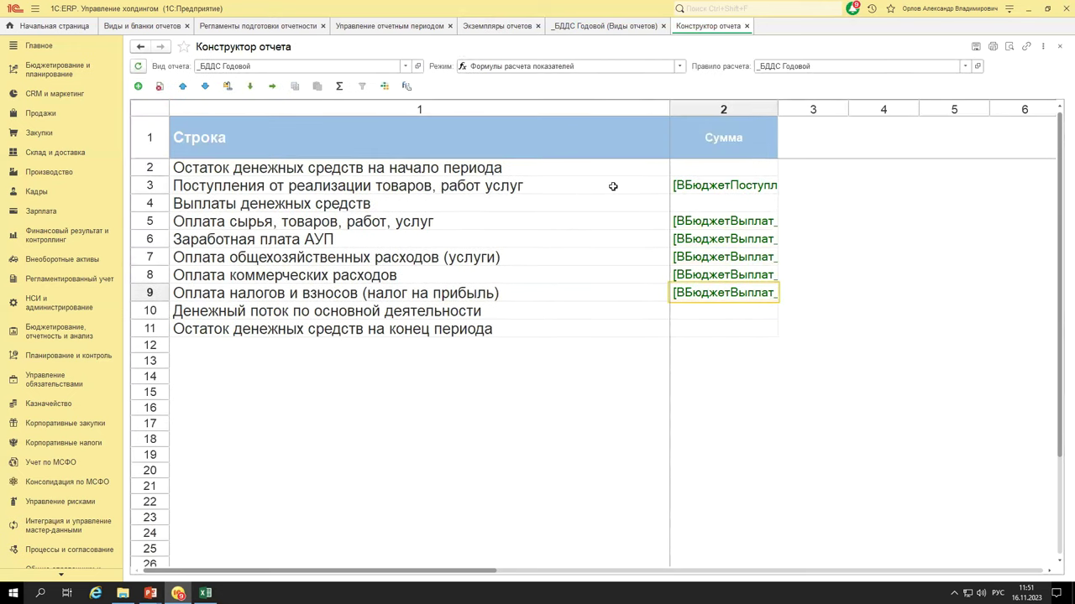
pyautogui.moveTo(612, 185); pyautogui.dragTo(705, 189)
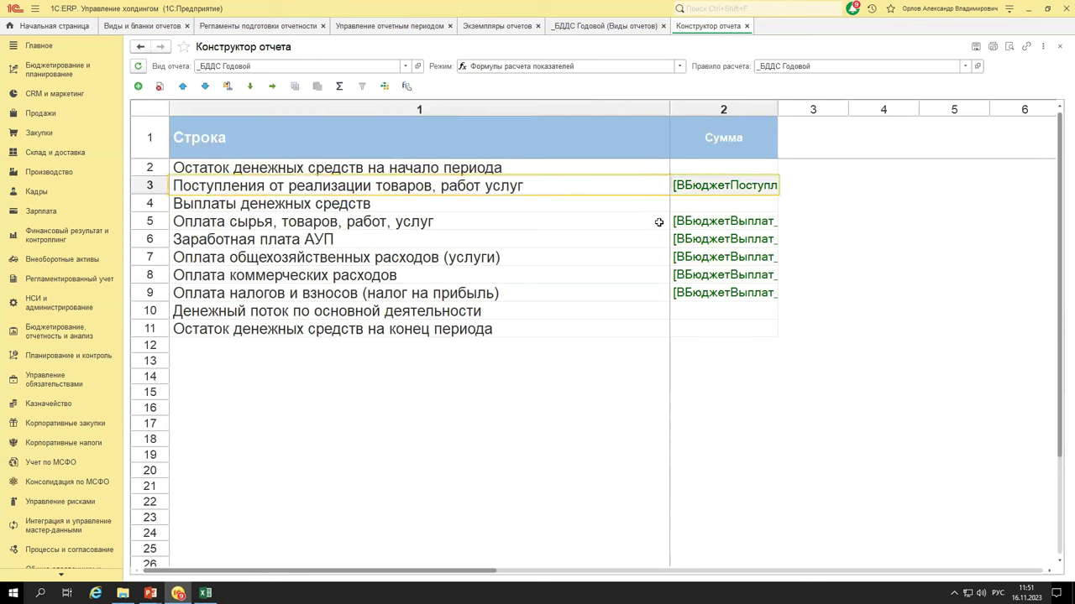
pyautogui.moveTo(641, 220); pyautogui.dragTo(750, 295)
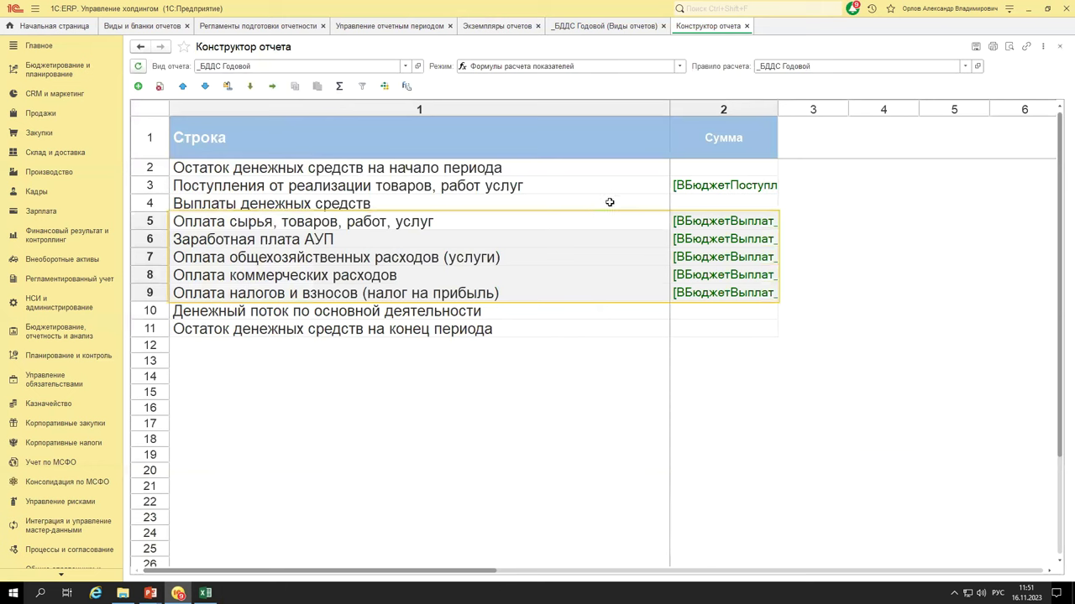
pyautogui.click(719, 203)
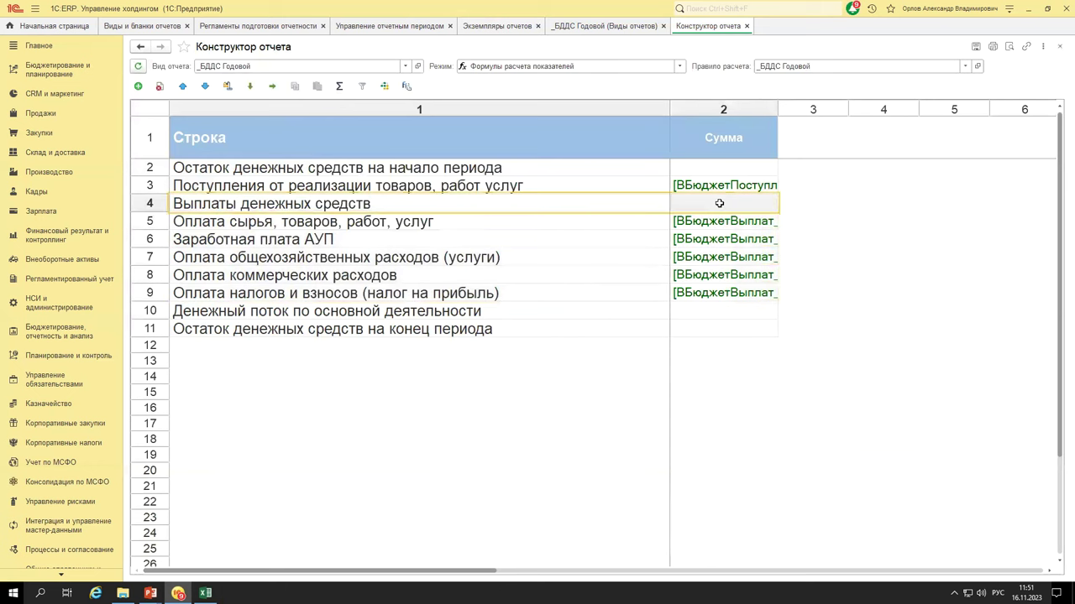
# - Switch to the Excel workbook, examine how the opening balance, total payments and operating cash flow are calculated, and return to the 1C report designer
pyautogui.click(205, 594)
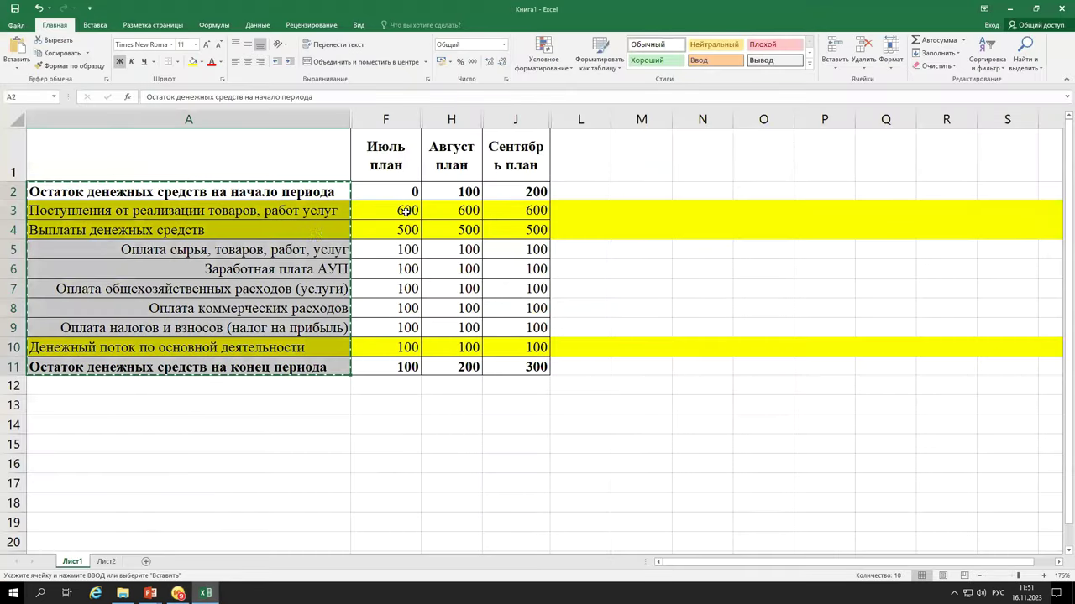
pyautogui.click(394, 233)
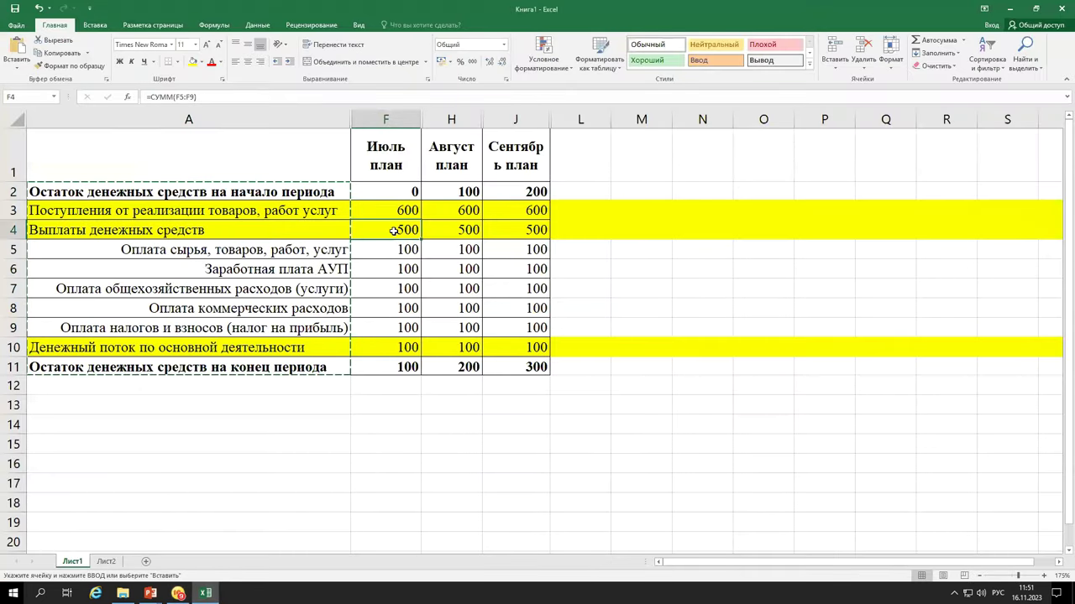
pyautogui.click(402, 194)
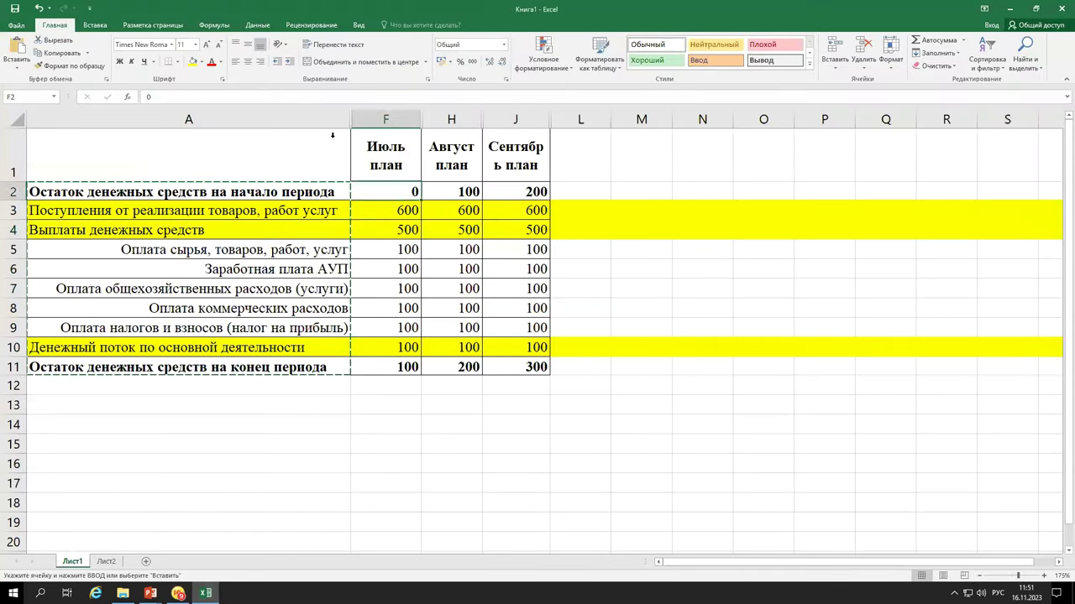
pyautogui.click(458, 192)
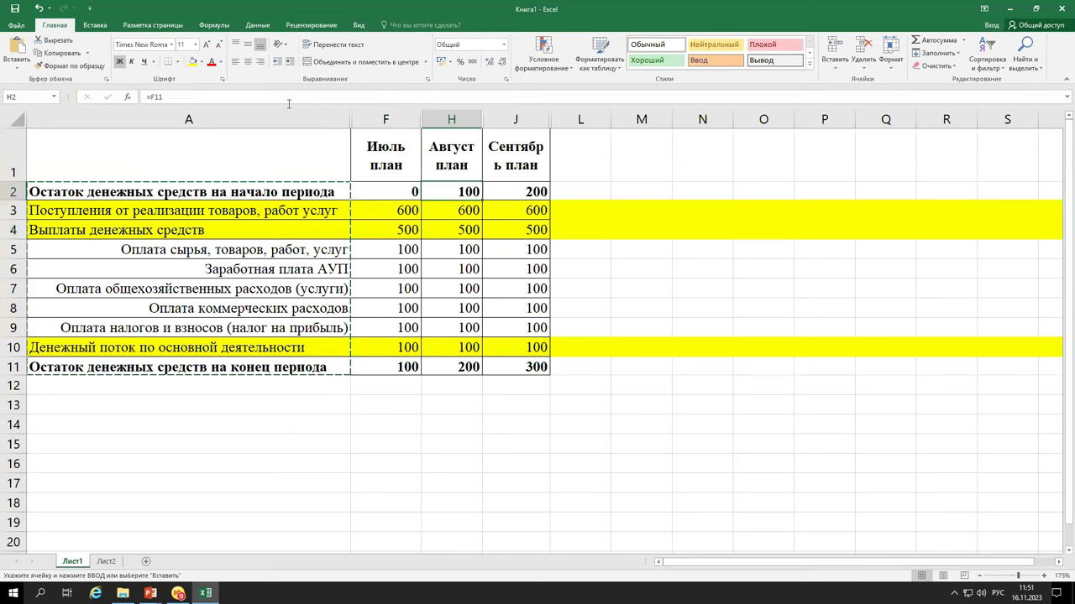
pyautogui.click(287, 98)
pyautogui.hotkey('ctrl', 'Return')
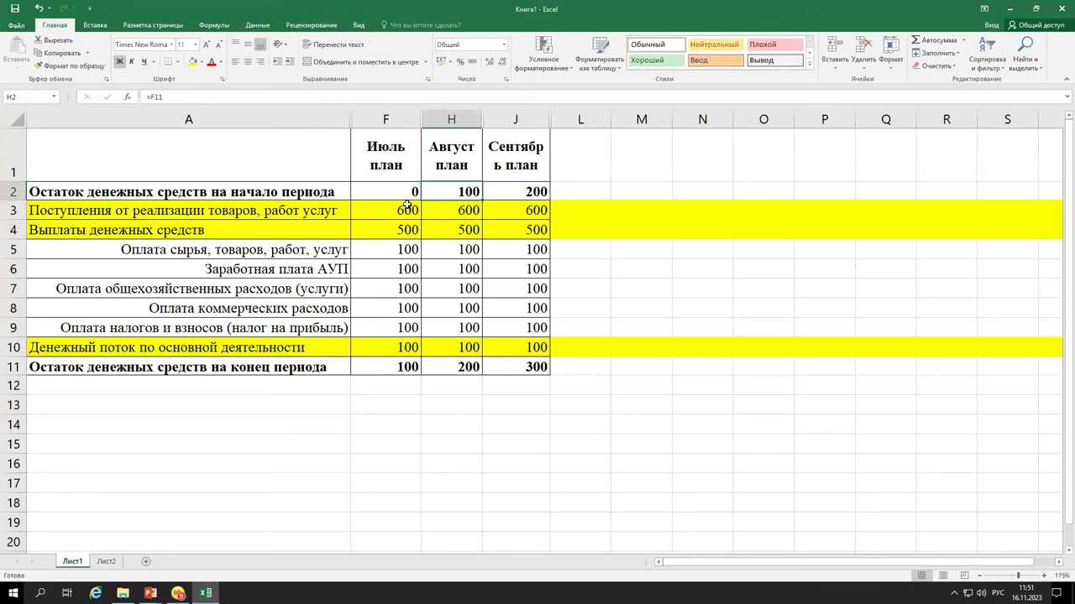
pyautogui.click(393, 228)
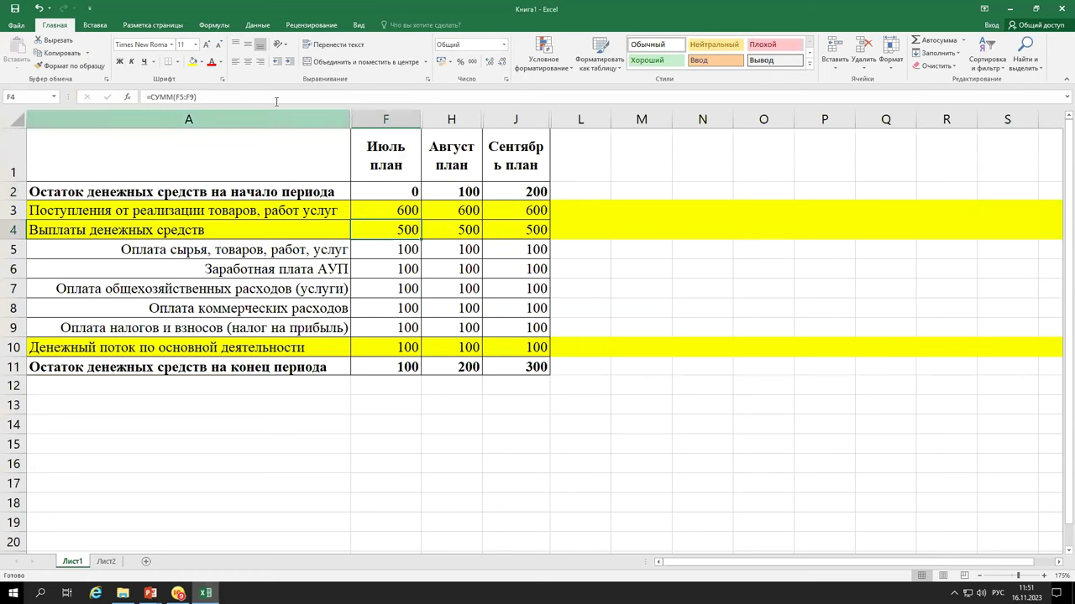
pyautogui.hotkey('alt', '=')
pyautogui.hotkey('ctrl', 'Return')
pyautogui.click(396, 345)
pyautogui.click(262, 96)
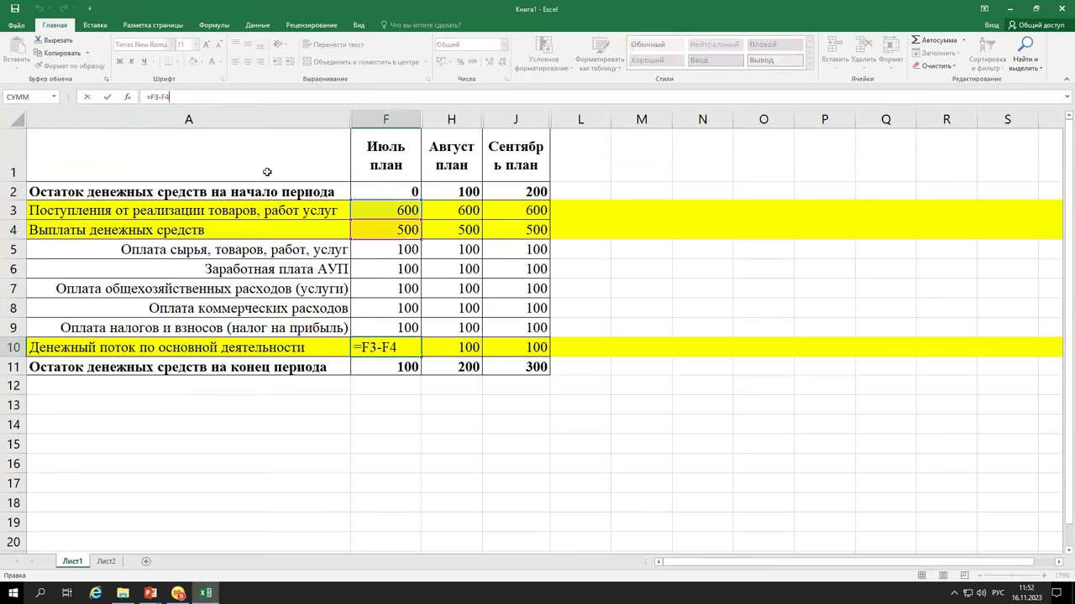
pyautogui.hotkey('ctrl', 'Return')
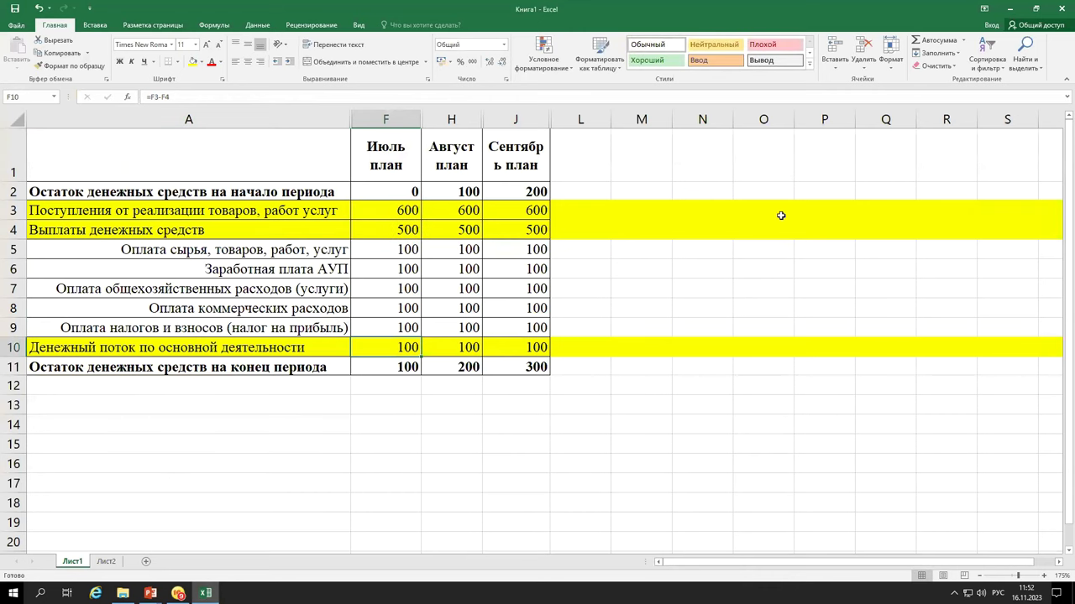
pyautogui.hotkey('alt', 'Tab')
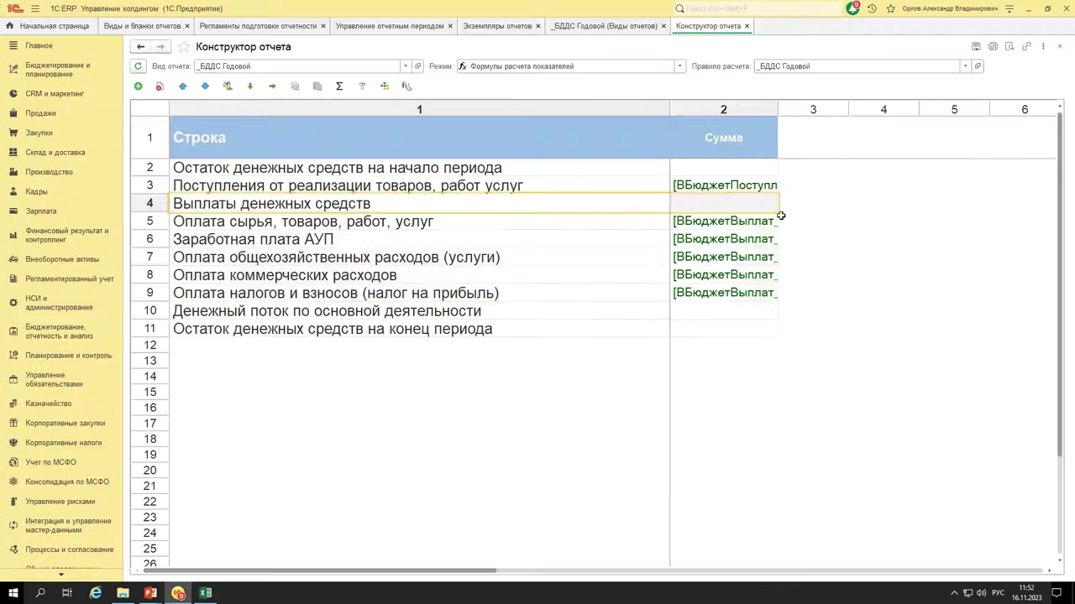
pyautogui.click(695, 207)
pyautogui.doubleClick(688, 204)
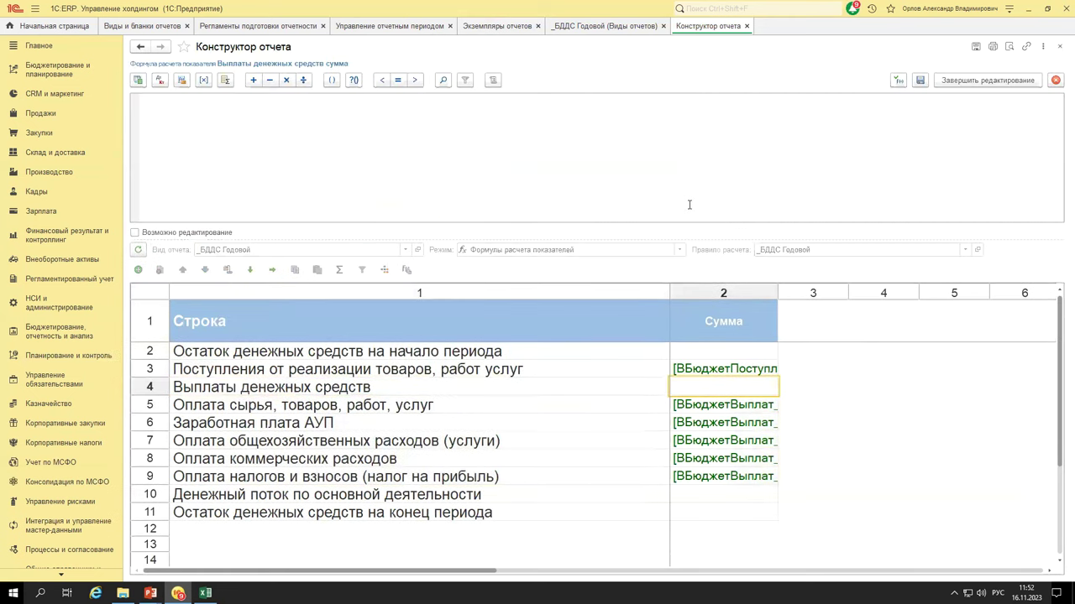
pyautogui.click(693, 408)
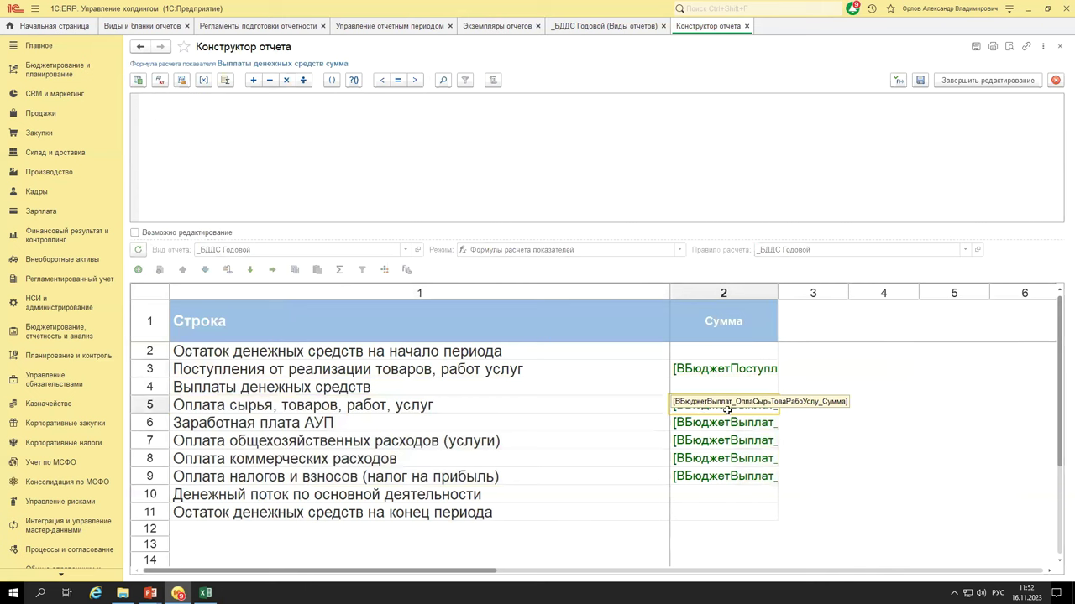
pyautogui.doubleClick(727, 409)
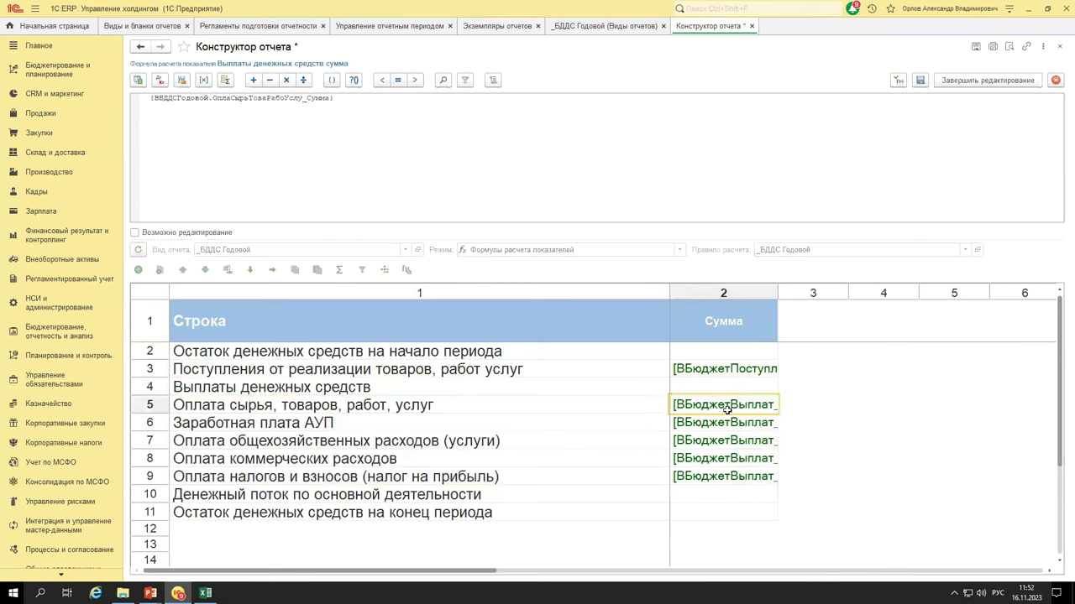
pyautogui.doubleClick(719, 424)
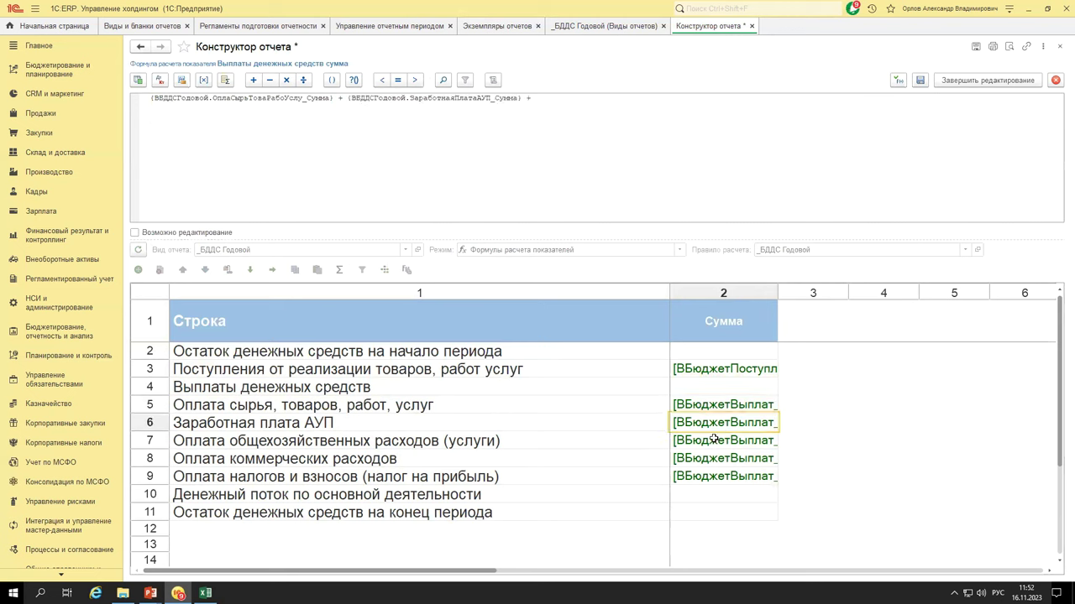
pyautogui.doubleClick(716, 436)
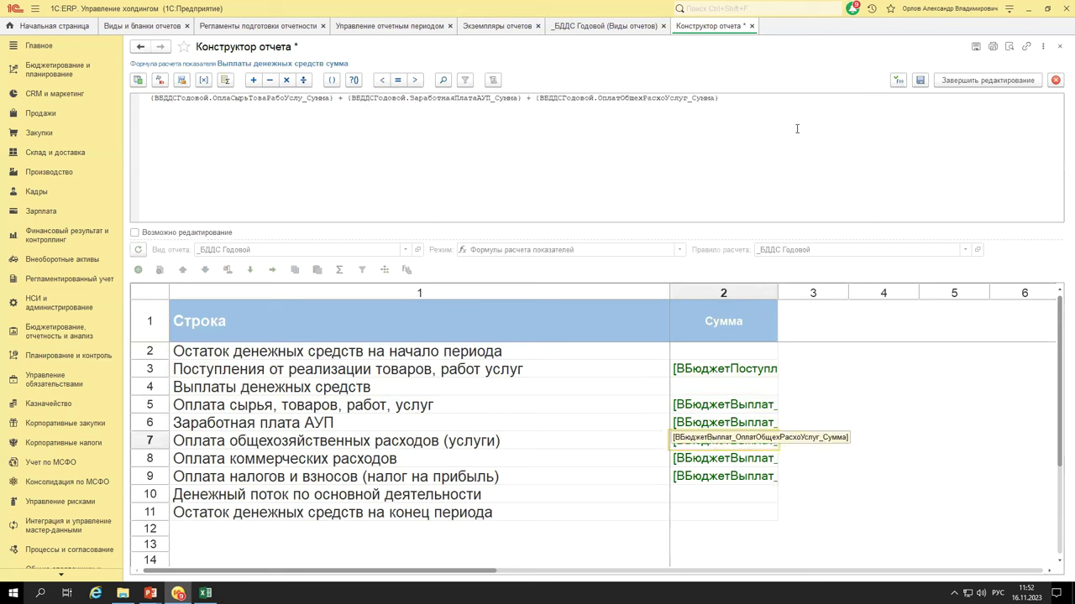
pyautogui.click(1056, 80)
# - Build the Сумма formula of "Выплаты денежных средств" as the sum of the five payment rows, from raw materials to taxes and contributions
pyautogui.click(694, 202)
pyautogui.doubleClick(703, 204)
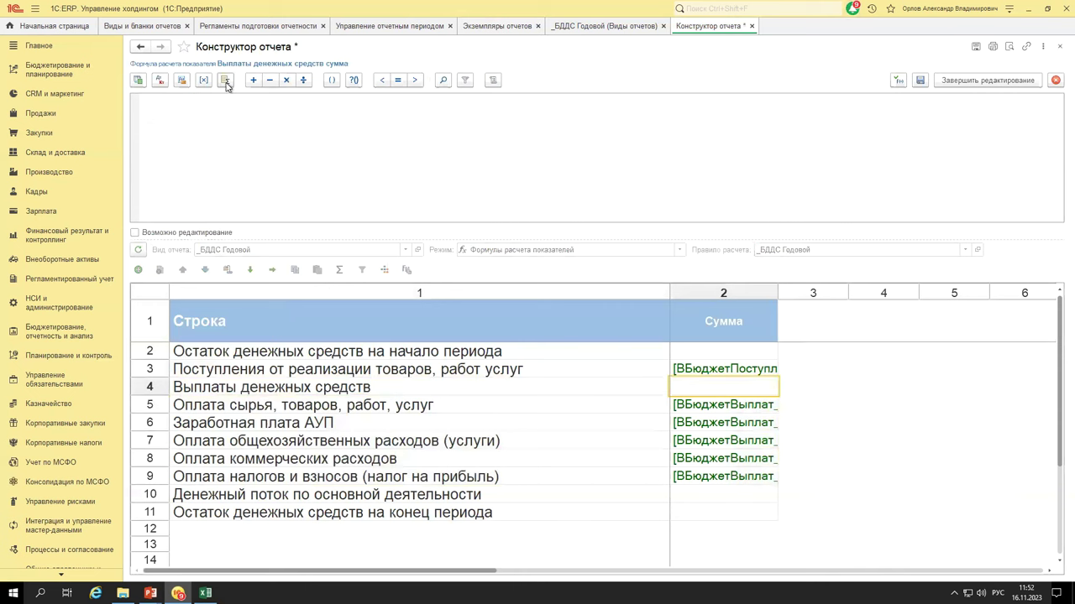
pyautogui.click(698, 404)
pyautogui.keyDown('shift'); pyautogui.click(711, 477); pyautogui.keyUp('shift')
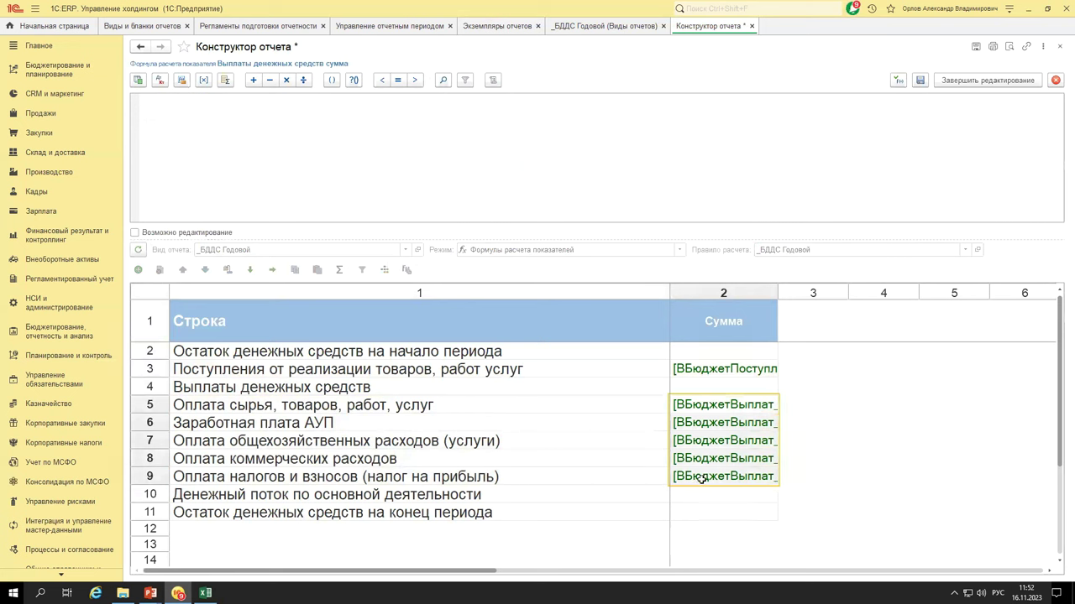
pyautogui.click(224, 80)
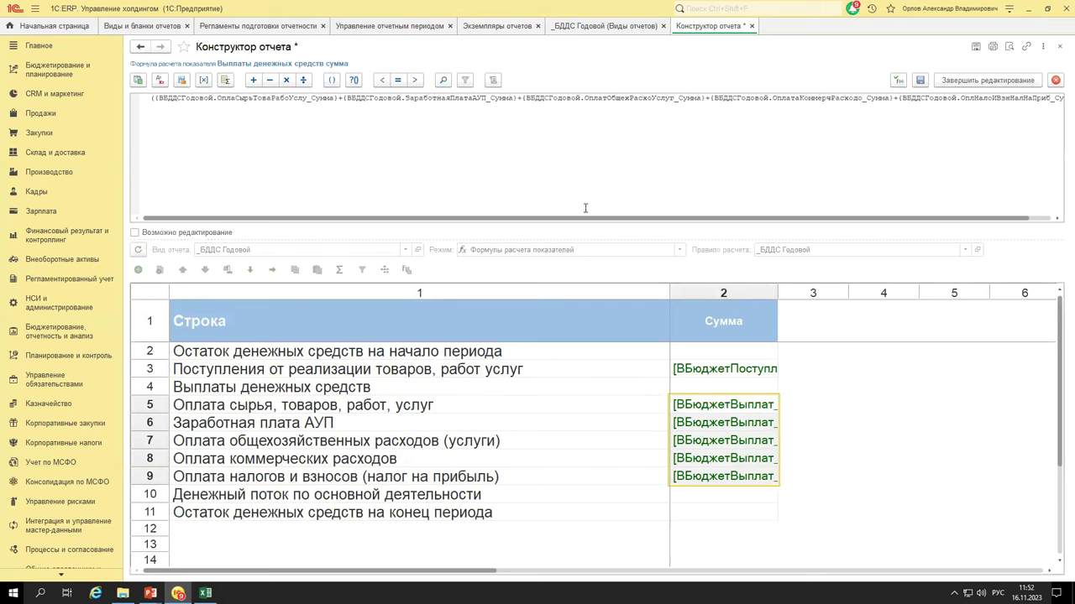
pyautogui.moveTo(574, 220); pyautogui.dragTo(458, 217)
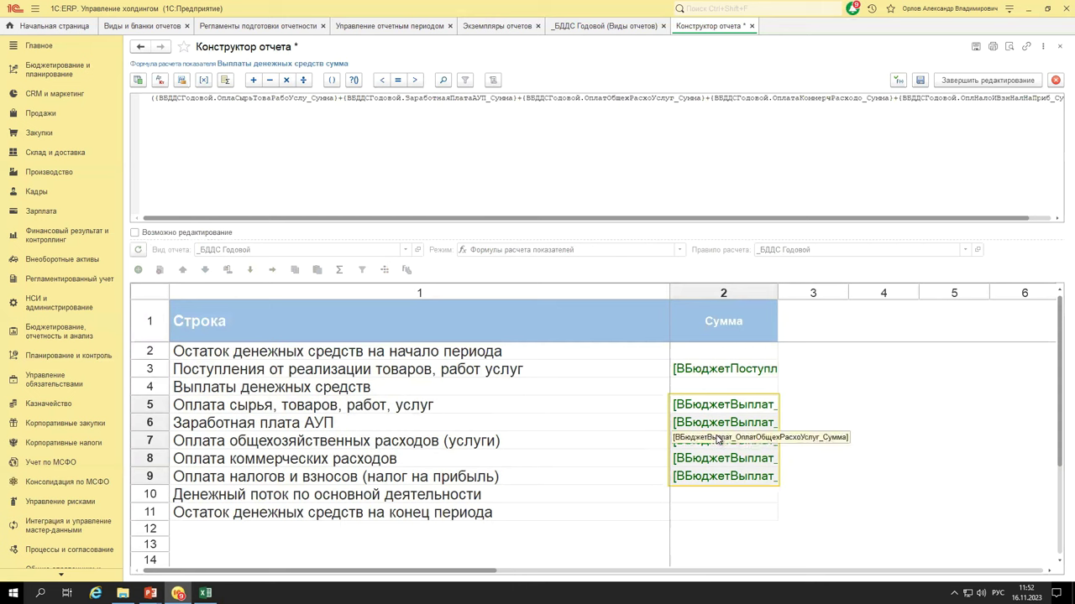
# - Save the Сумма formula of "Выплаты денежных средств" and check it for errors
pyautogui.click(922, 81)
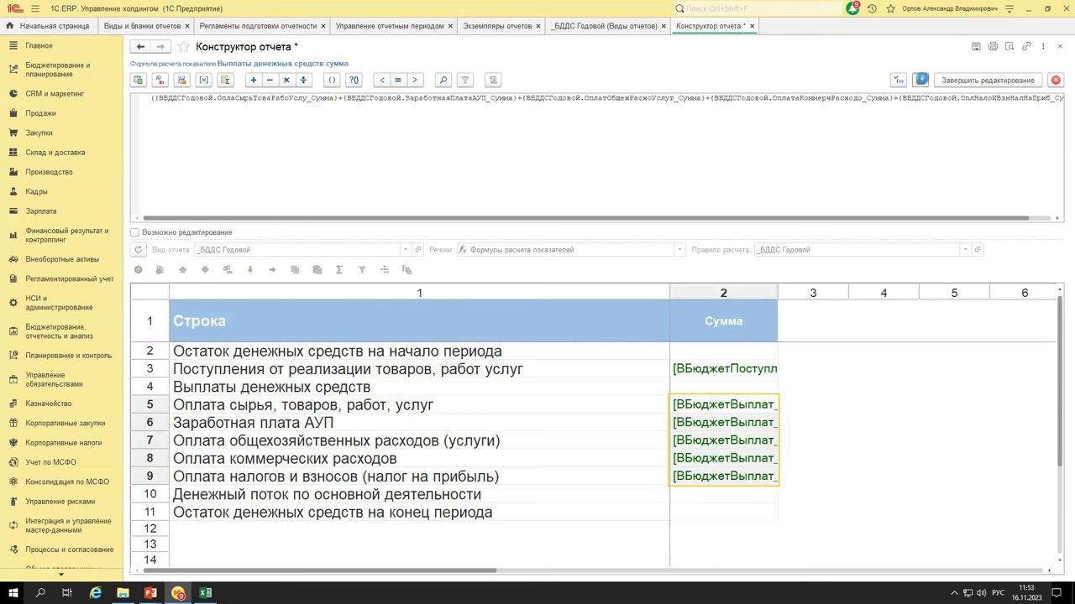
pyautogui.click(898, 81)
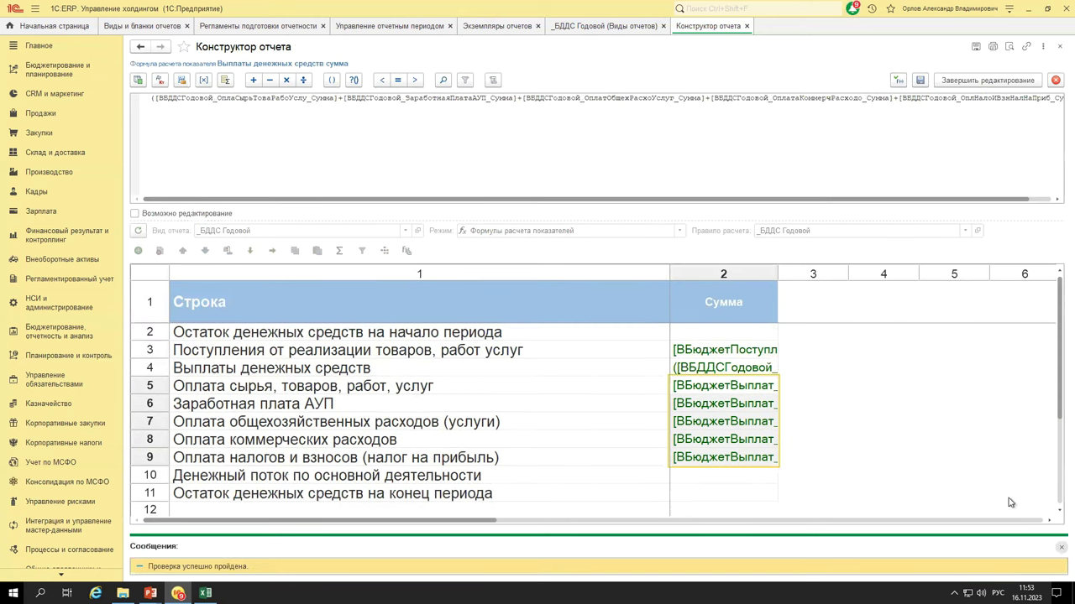
pyautogui.click(1060, 546)
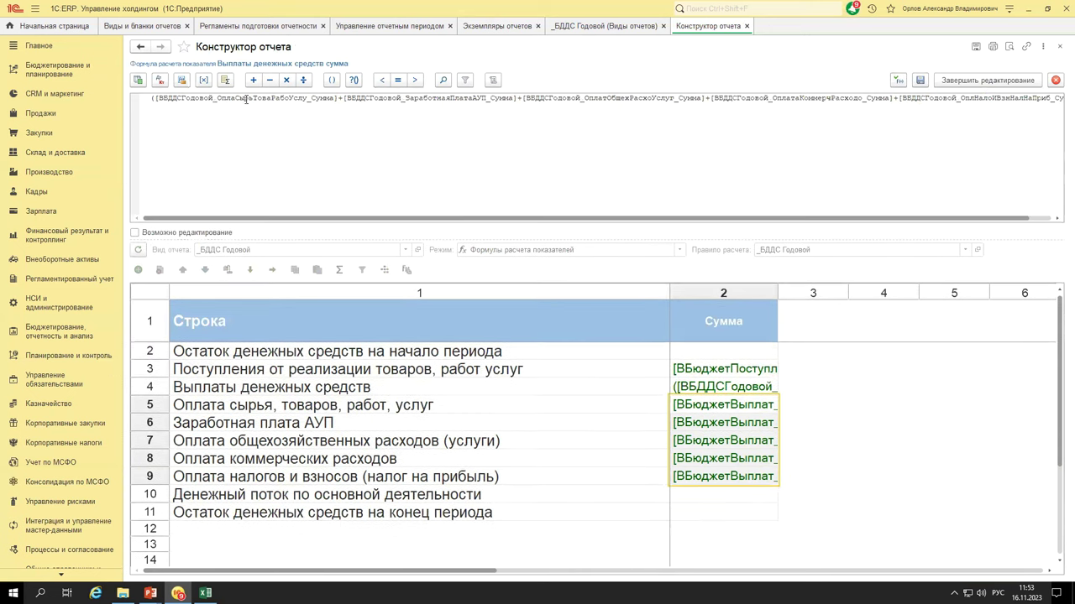
# - Review the data sources used by the "Выплаты денежных средств" formula and finish editing it
pyautogui.click(182, 81)
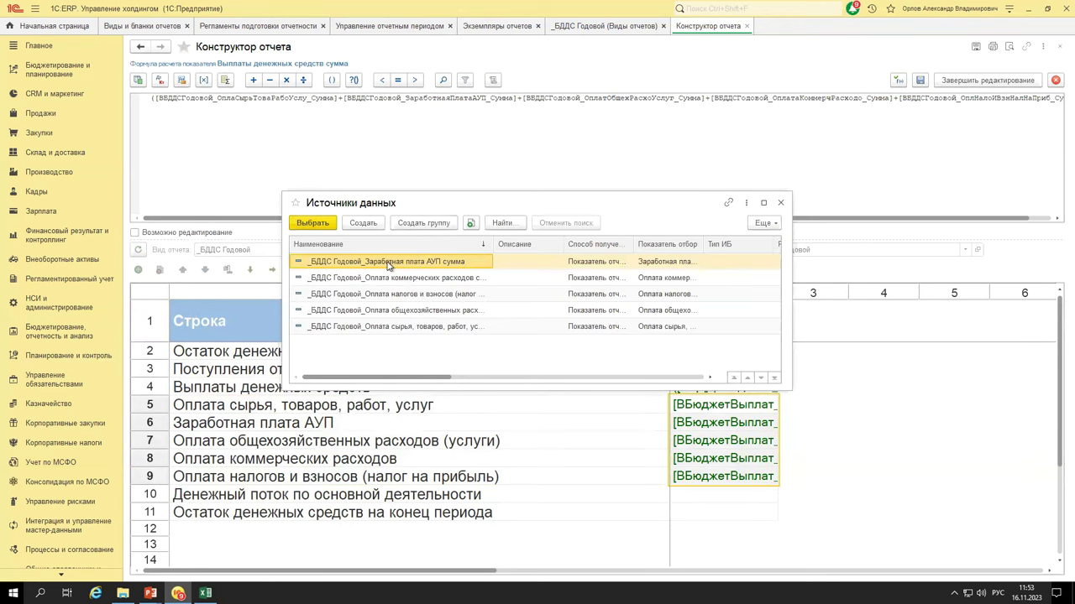
pyautogui.moveTo(515, 207); pyautogui.dragTo(400, 145)
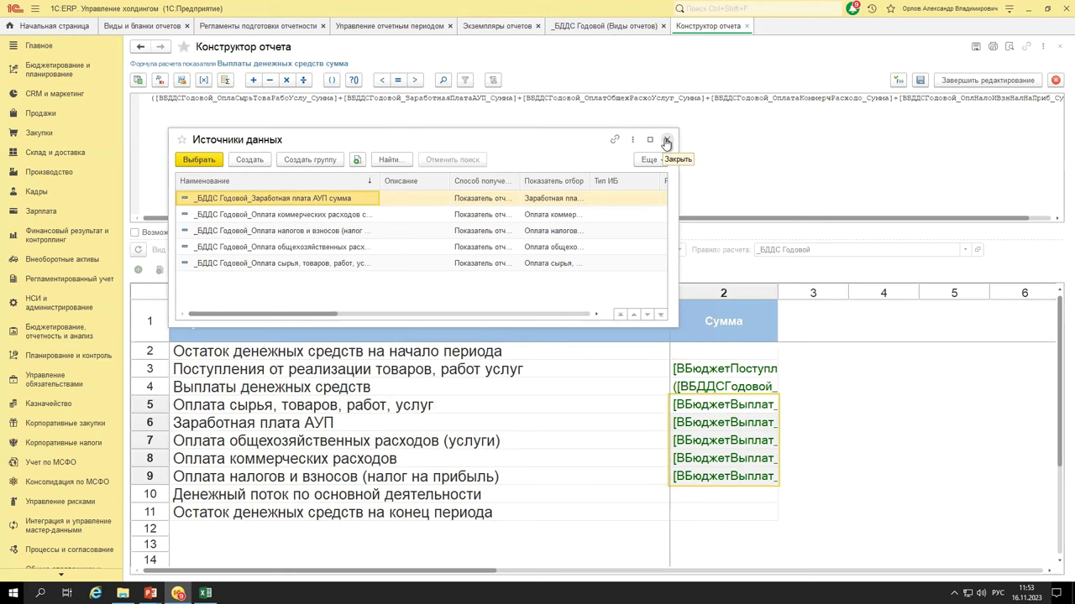
pyautogui.click(667, 140)
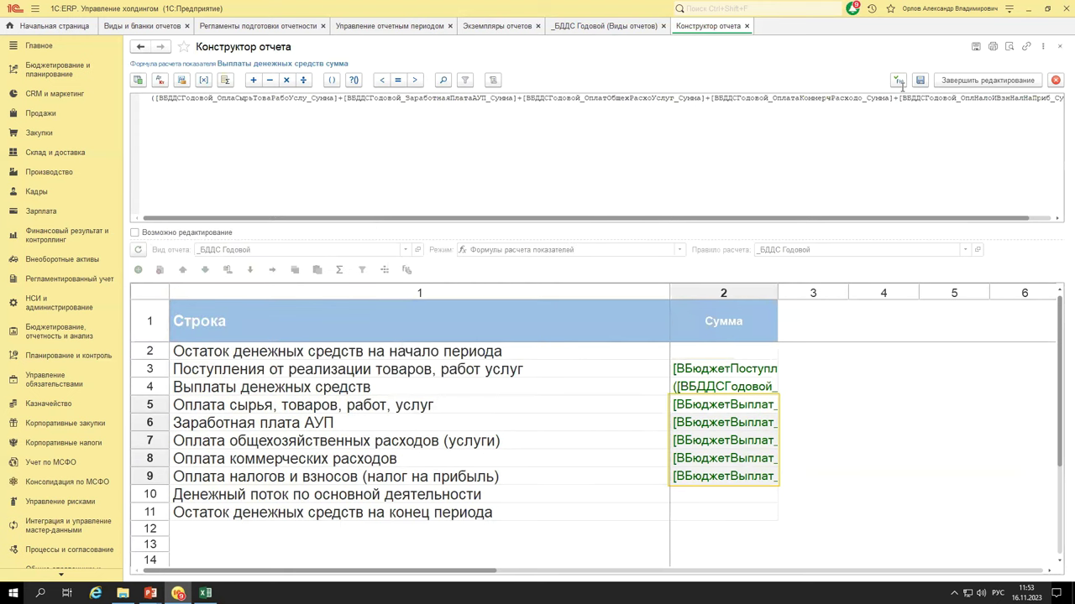
pyautogui.click(955, 82)
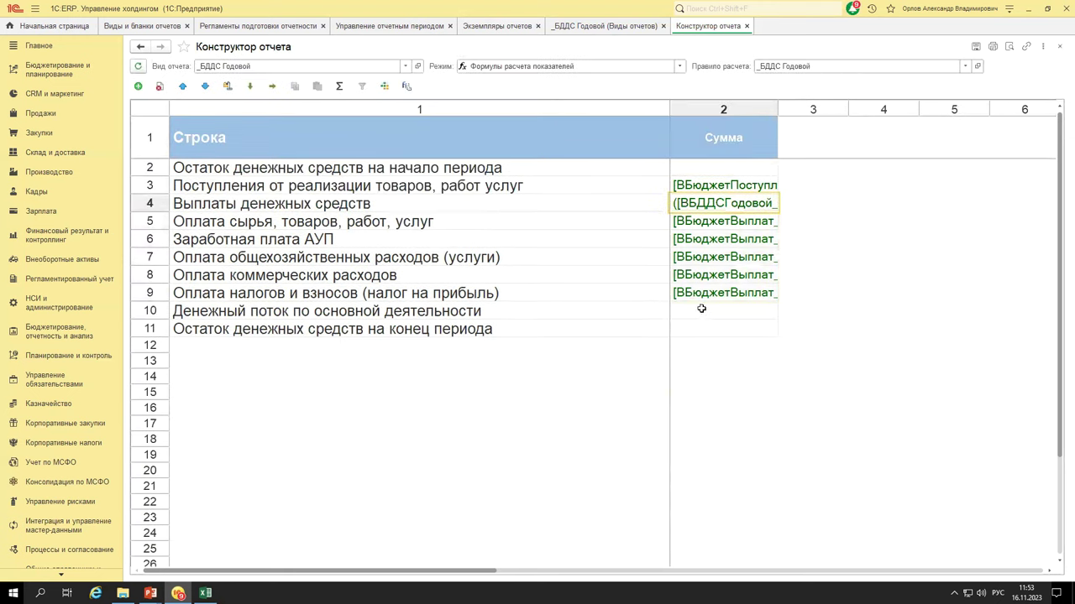
# - Set the Сумма formula of "Денежный поток по основной деятельности" to the receipts from sales minus "Выплаты денежных средств", save it and finish editing
pyautogui.click(695, 310)
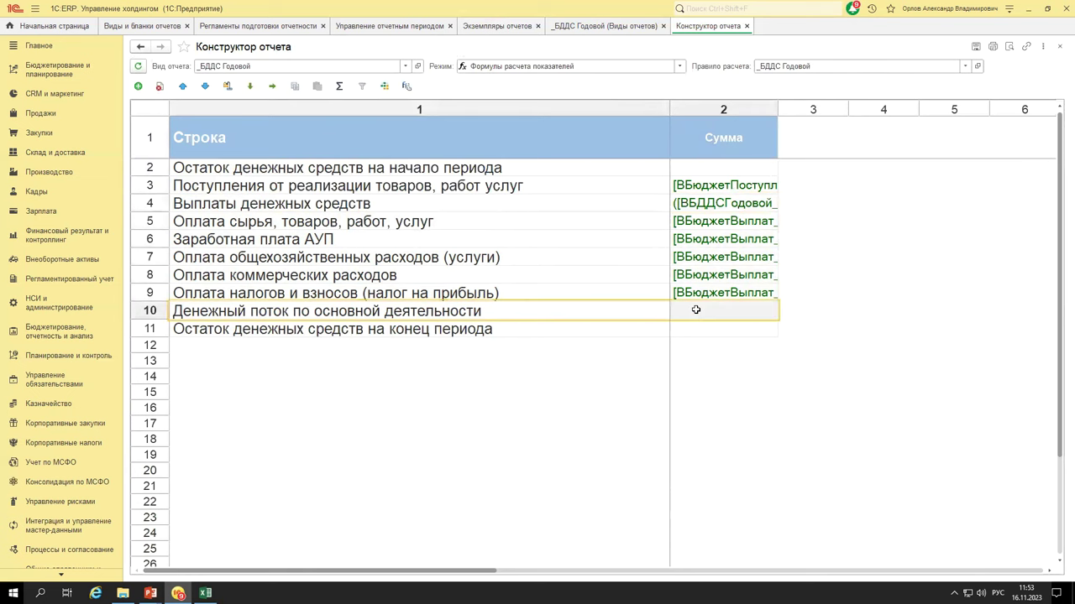
pyautogui.click(695, 310)
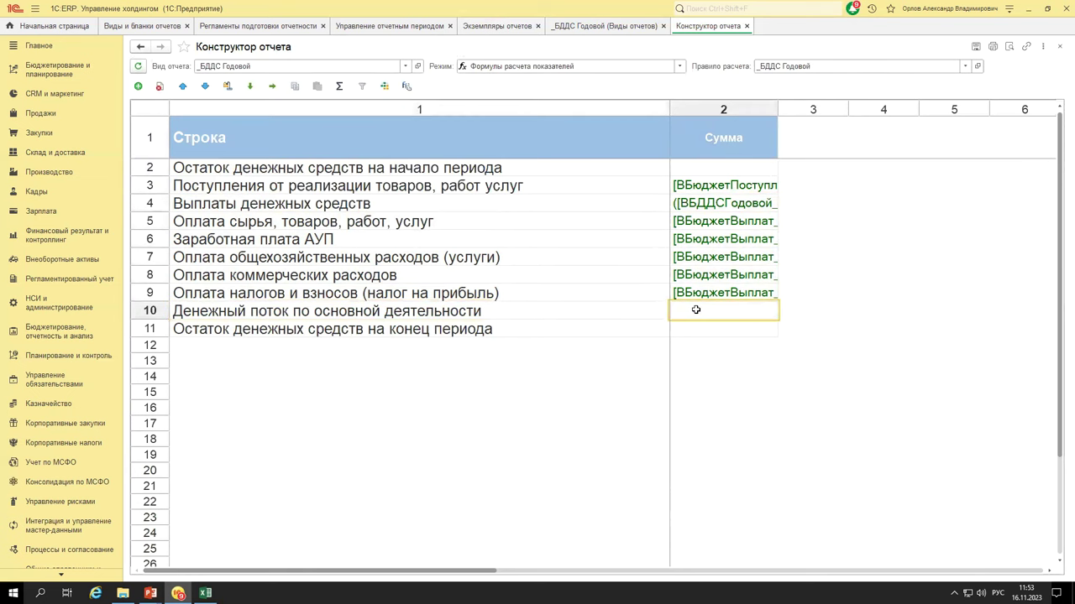
pyautogui.doubleClick(695, 309)
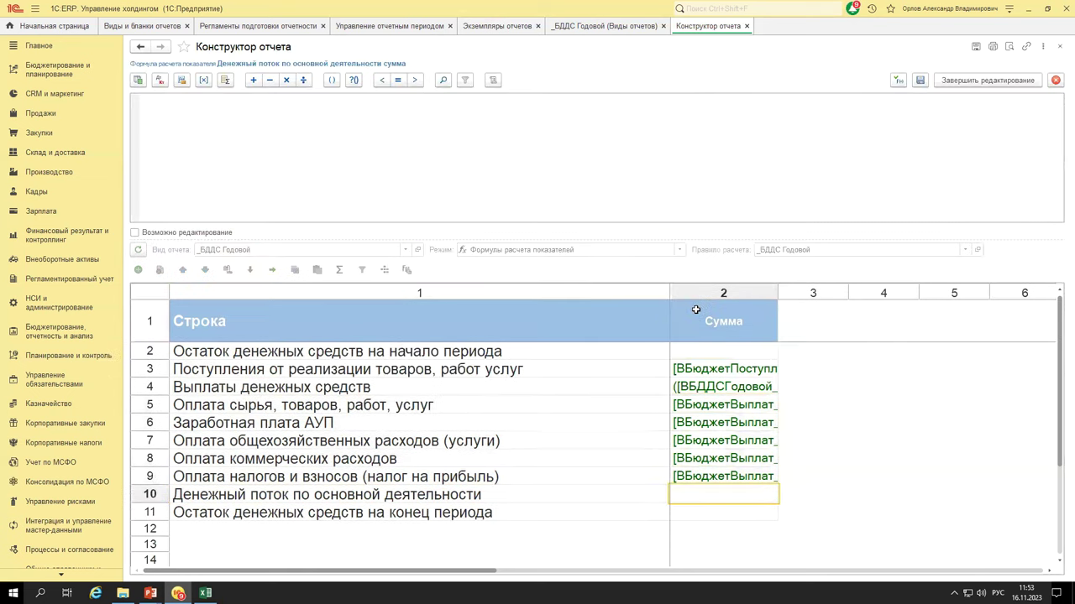
pyautogui.click(712, 366)
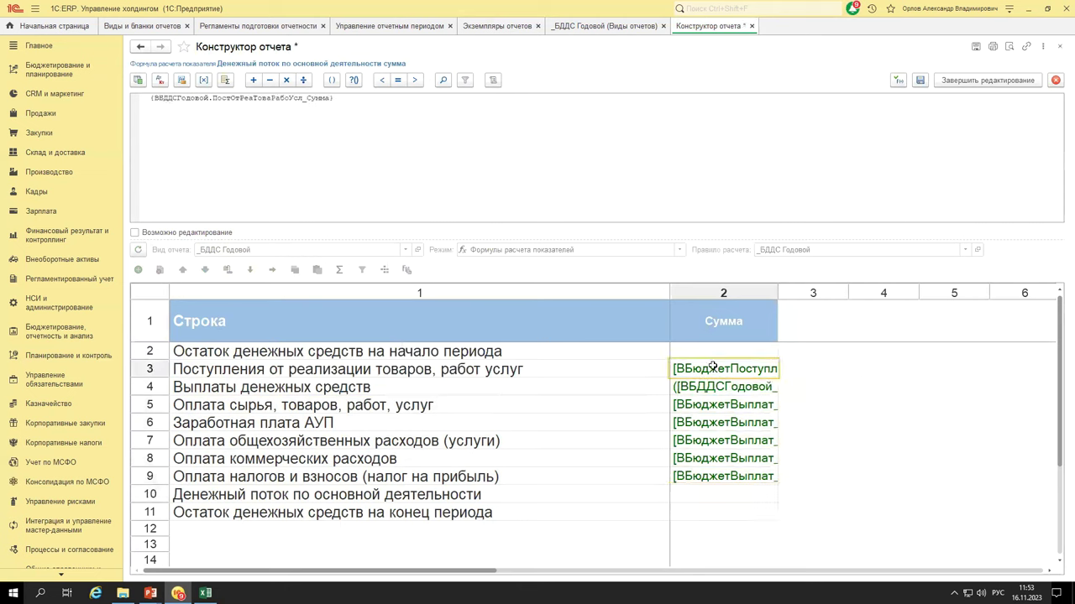
pyautogui.click(270, 81)
pyautogui.click(711, 387)
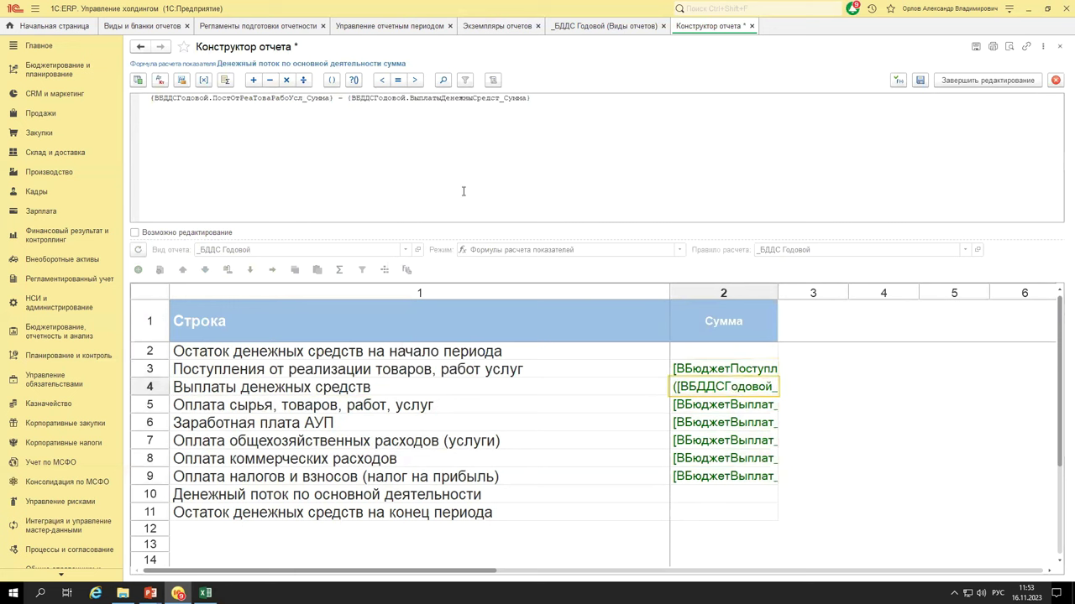
pyautogui.click(920, 79)
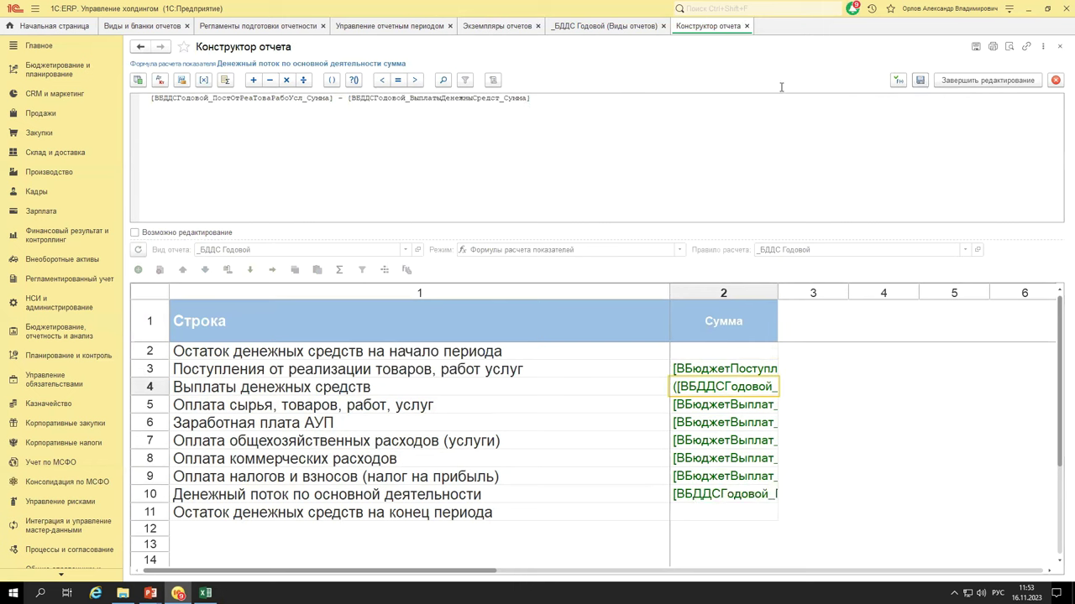
pyautogui.click(987, 80)
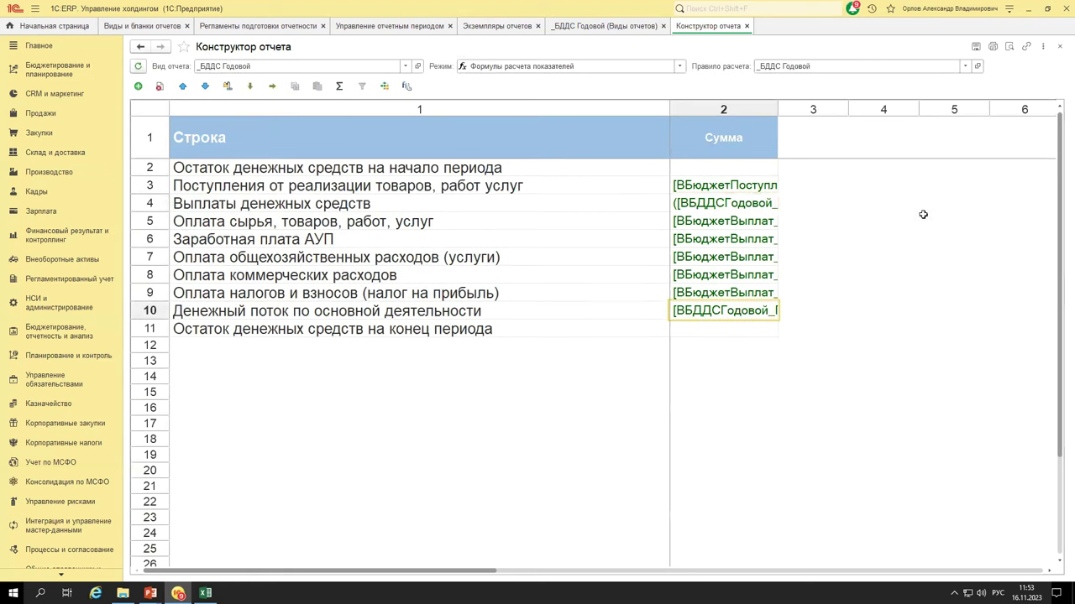
# - Set the Сумма formula of "Остаток денежных средств на конец периода" to opening balance plus receipts from sales minus "Выплаты денежных средств", and finish editing
pyautogui.click(695, 325)
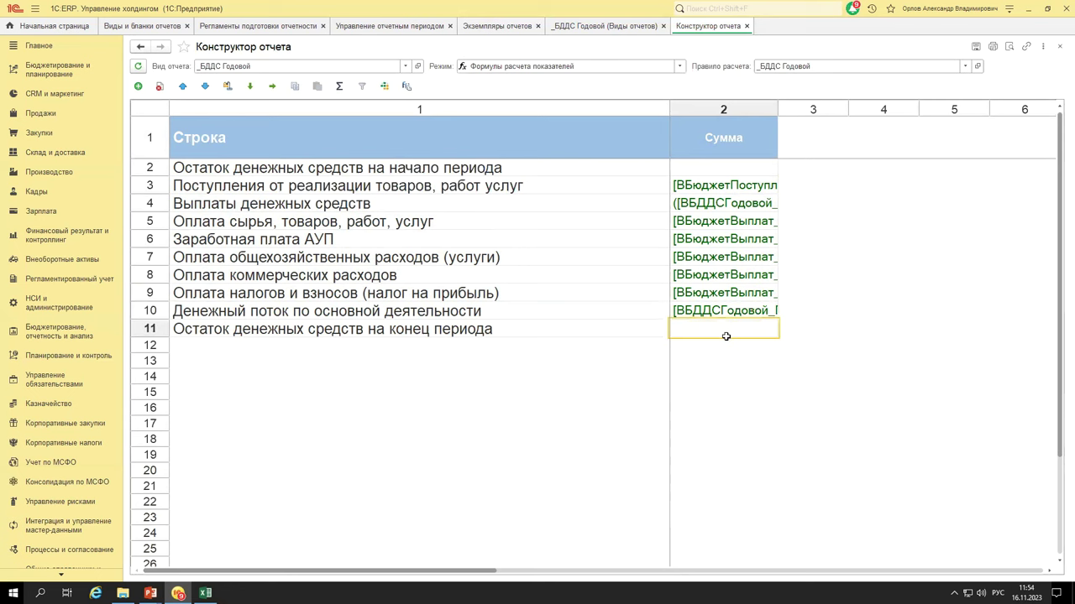
pyautogui.click(660, 168)
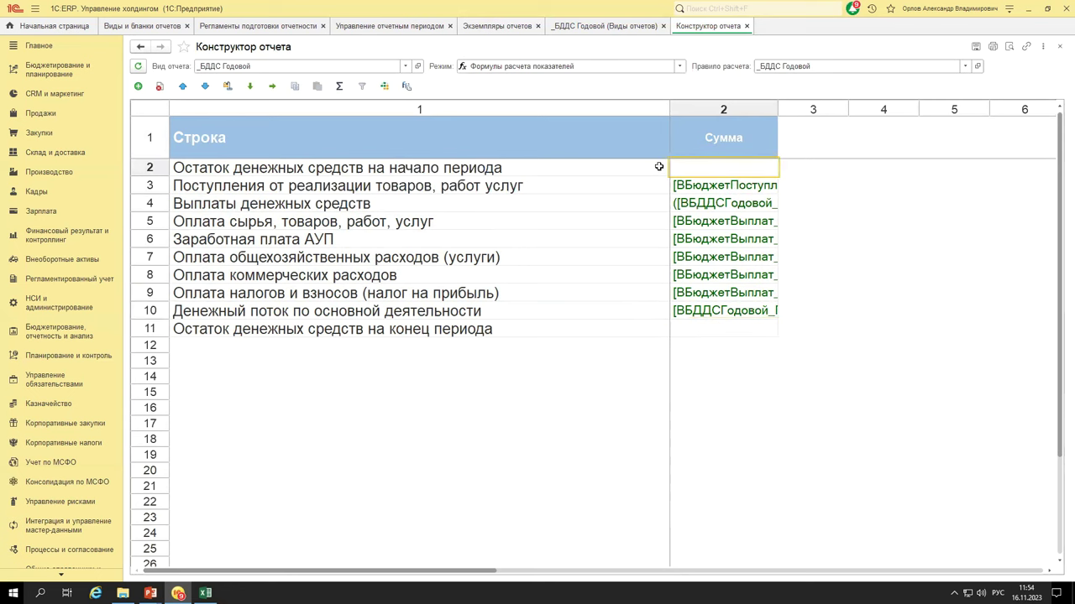
pyautogui.click(652, 325)
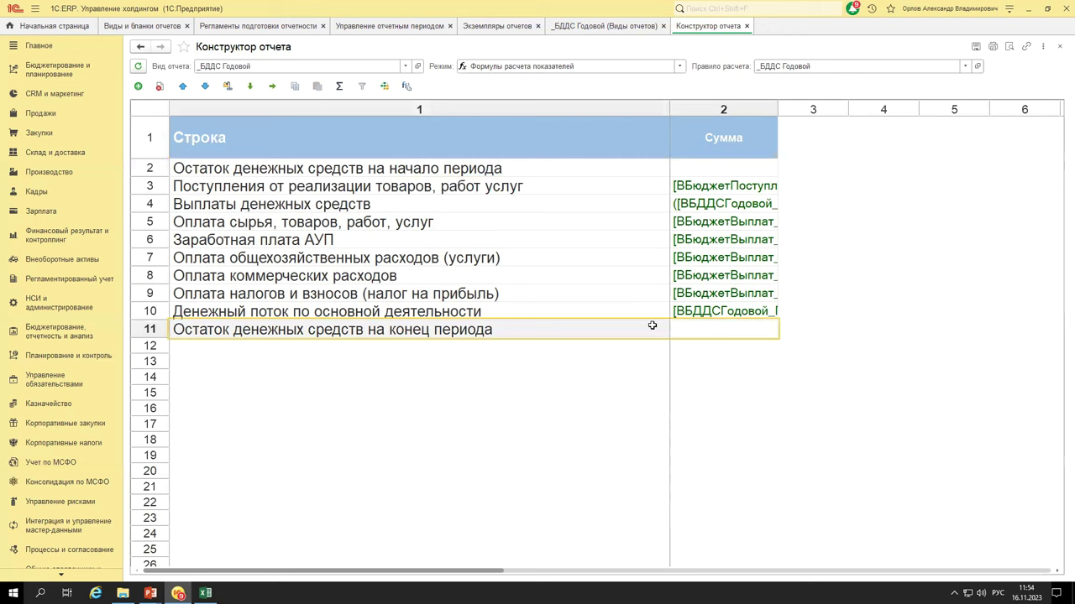
pyautogui.click(701, 332)
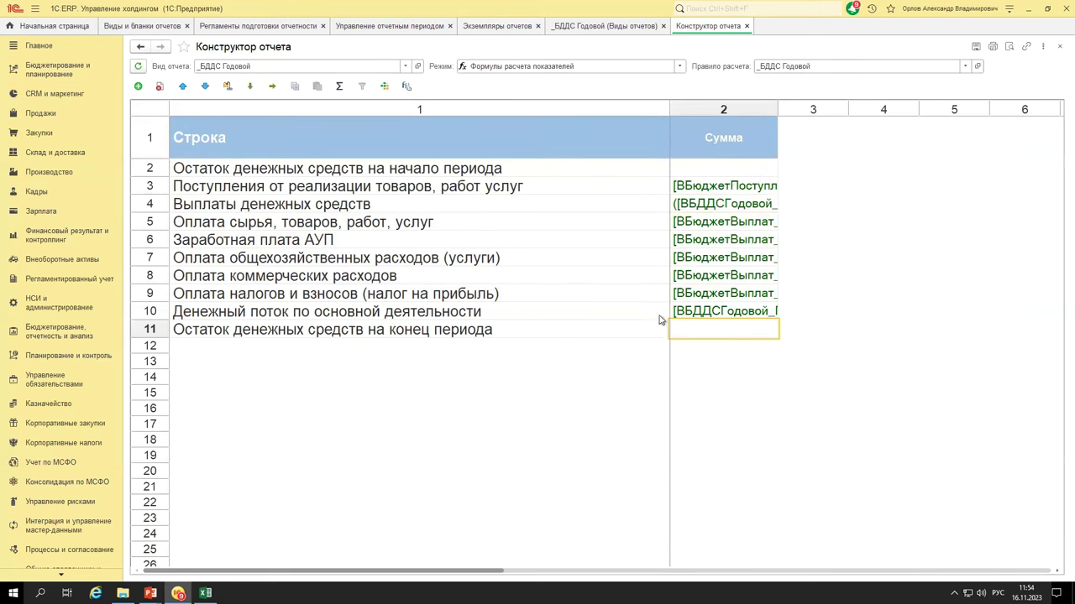
pyautogui.doubleClick(712, 329)
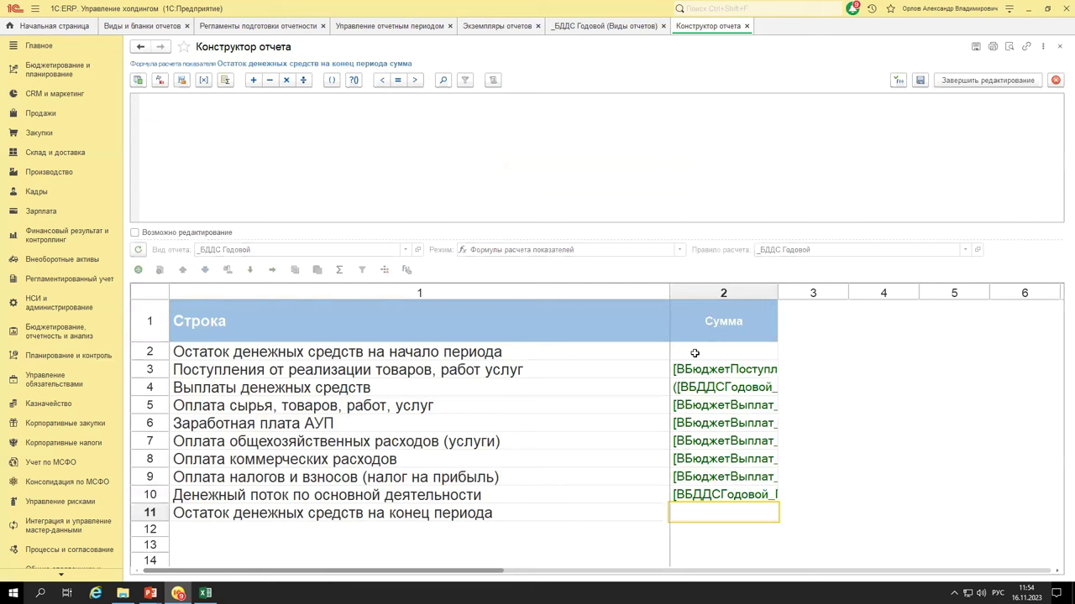
pyautogui.doubleClick(694, 353)
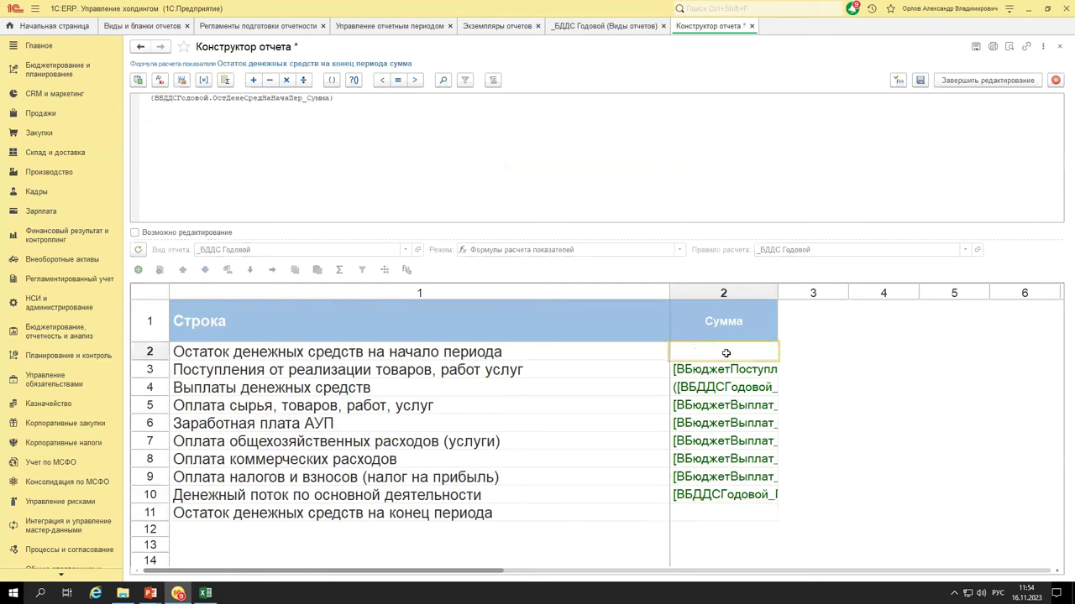
pyautogui.click(254, 79)
pyautogui.doubleClick(690, 371)
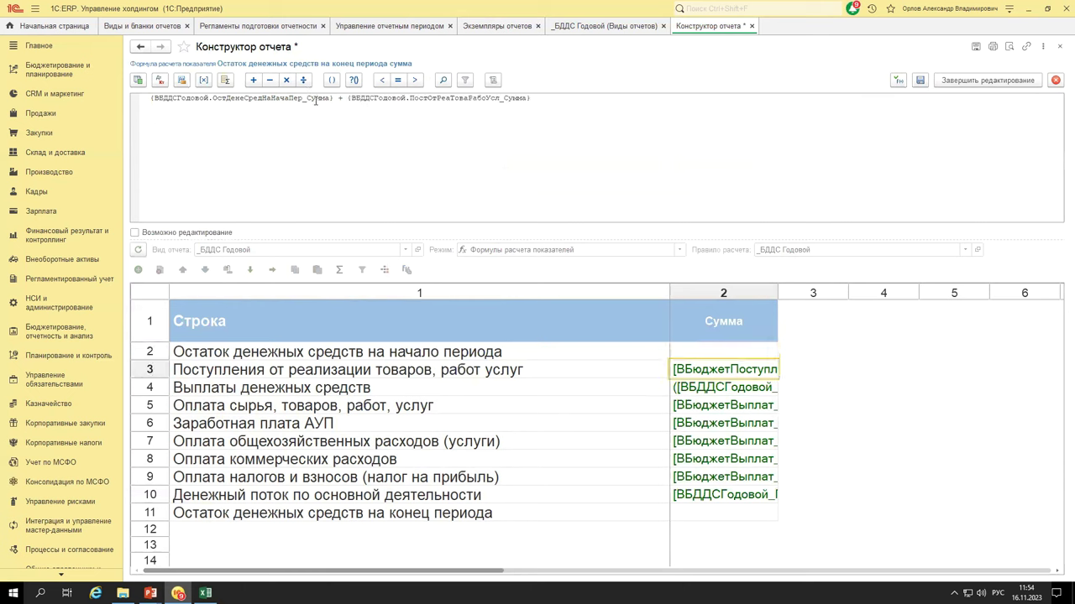
pyautogui.click(269, 80)
pyautogui.doubleClick(714, 388)
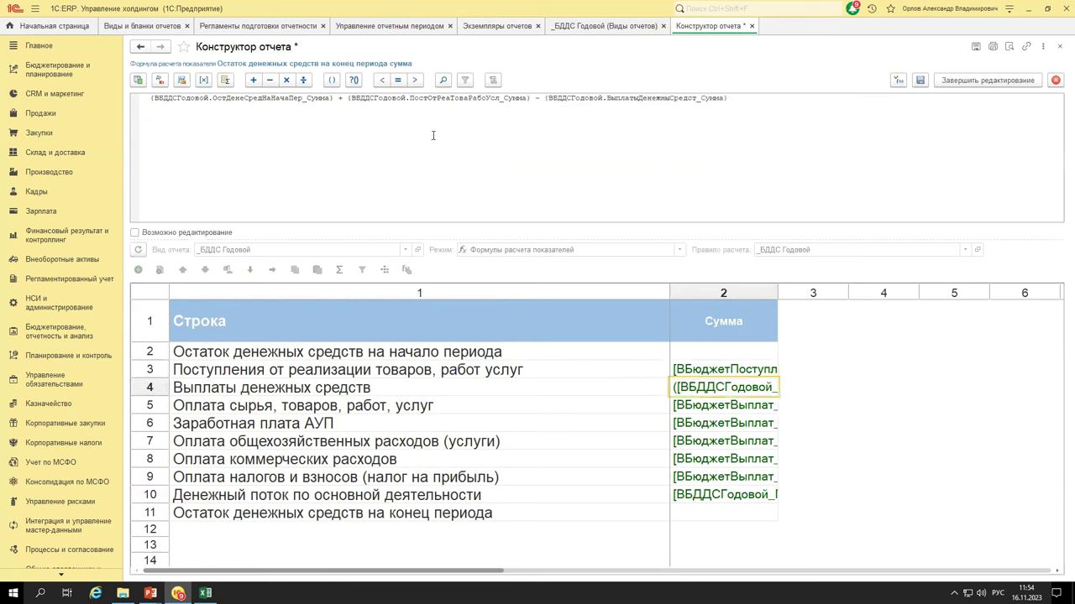
pyautogui.click(920, 84)
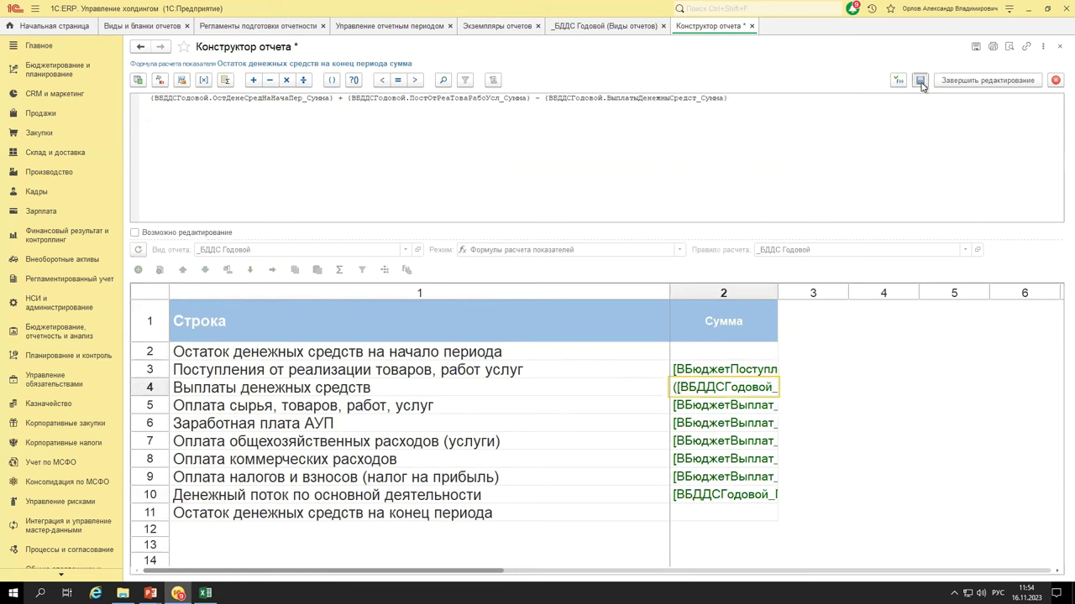
pyautogui.click(976, 81)
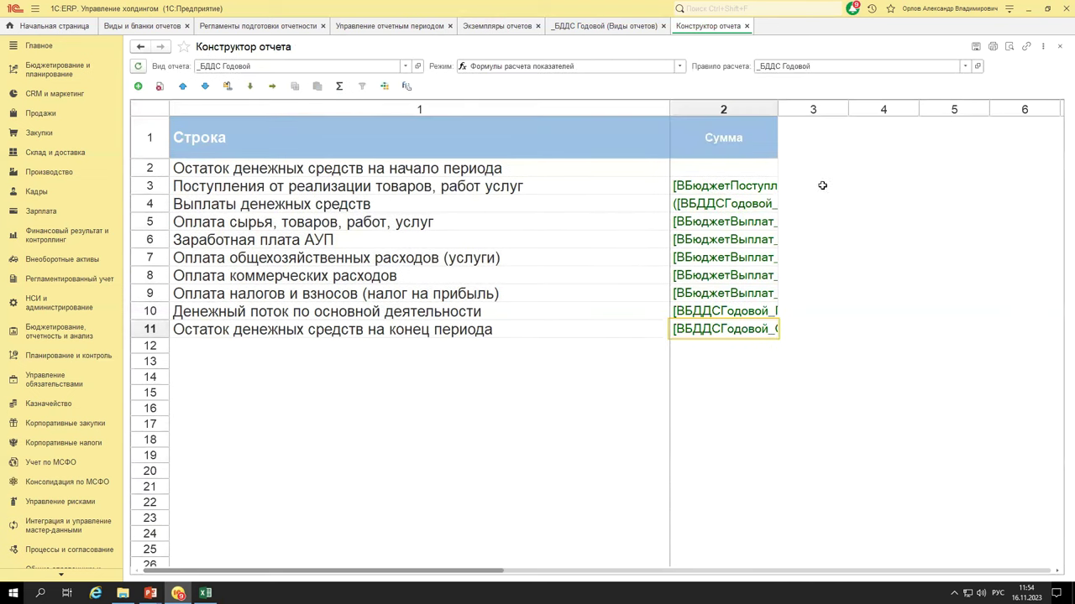
# - Set the Сумма formula of "Остаток денежных средств на начало периода" to the report's own "Остаток денежных средств на конец периода" indicator and save it
pyautogui.click(720, 169)
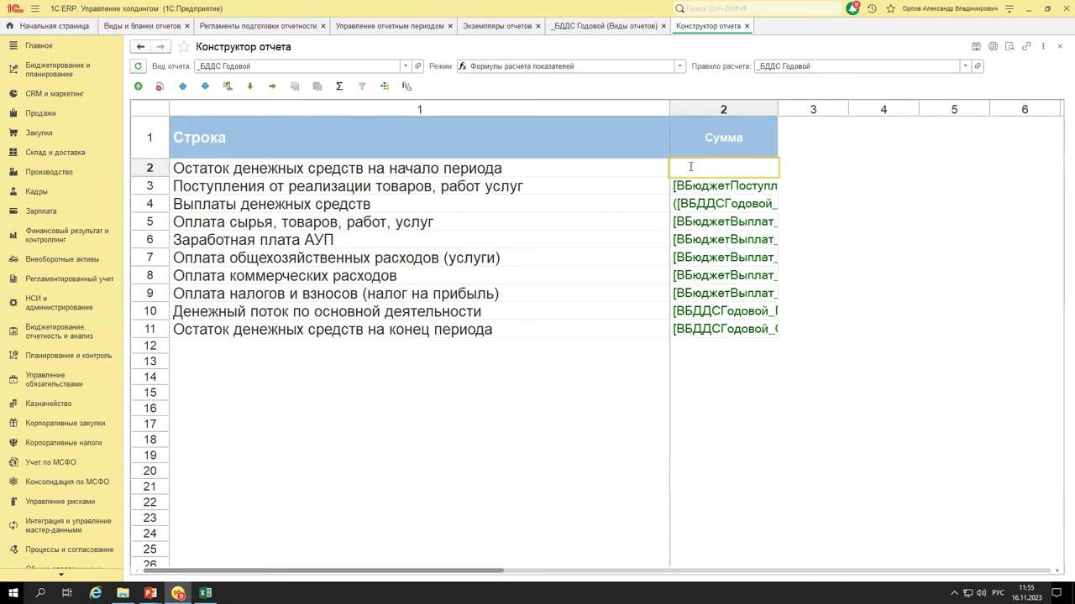
pyautogui.doubleClick(690, 166)
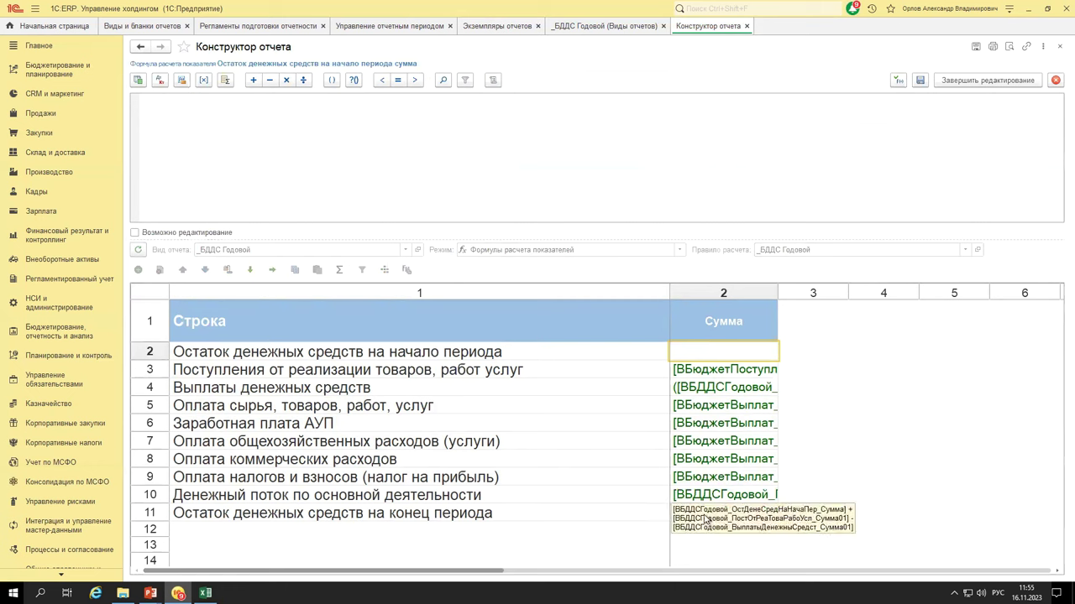
pyautogui.click(699, 513)
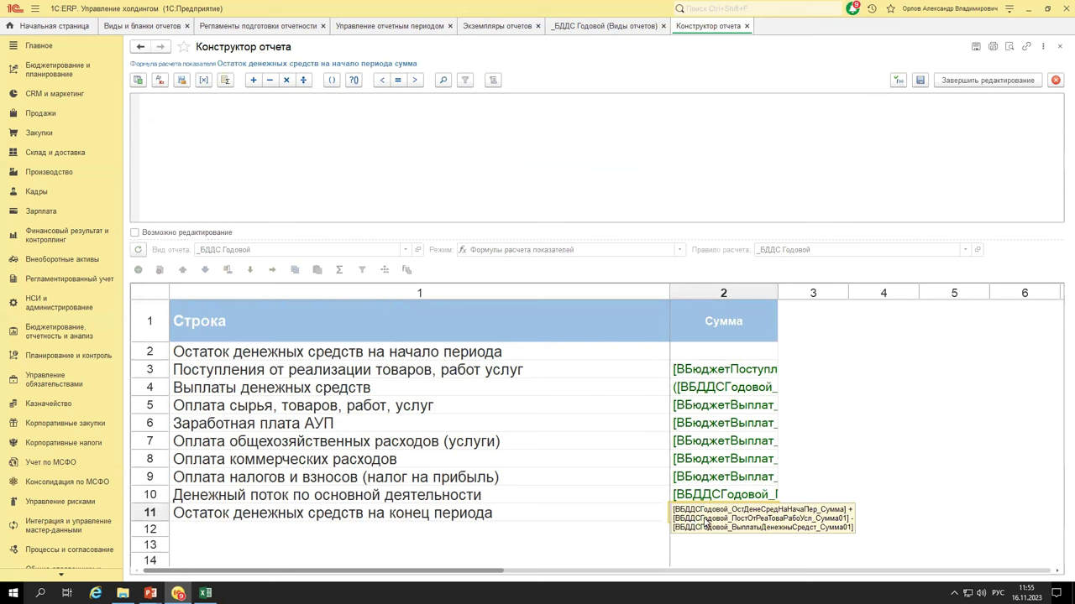
pyautogui.doubleClick(698, 515)
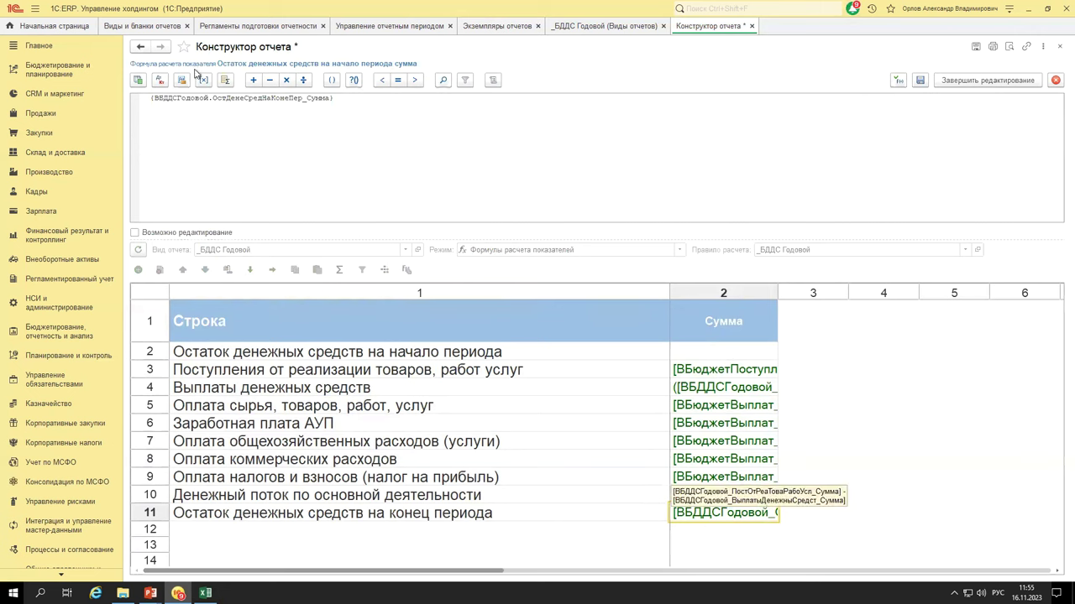
pyautogui.click(183, 81)
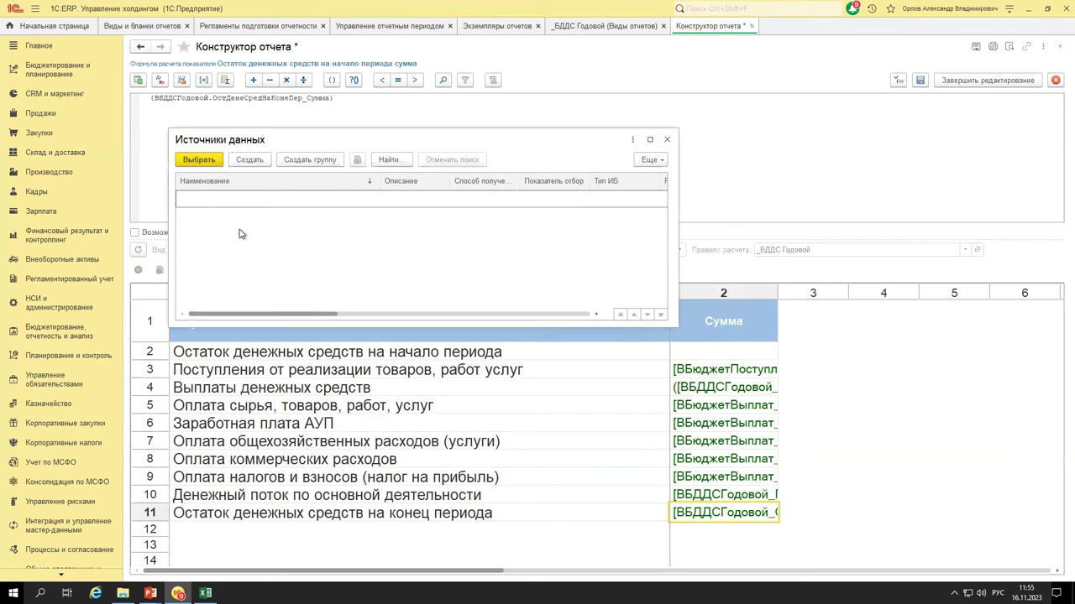
pyautogui.click(666, 140)
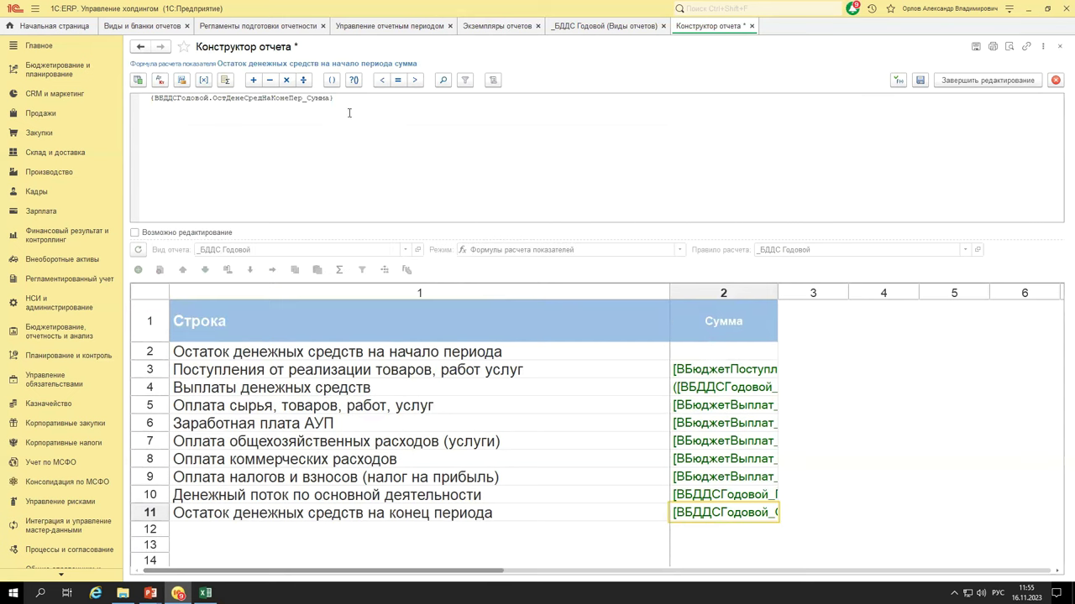
pyautogui.click(334, 98)
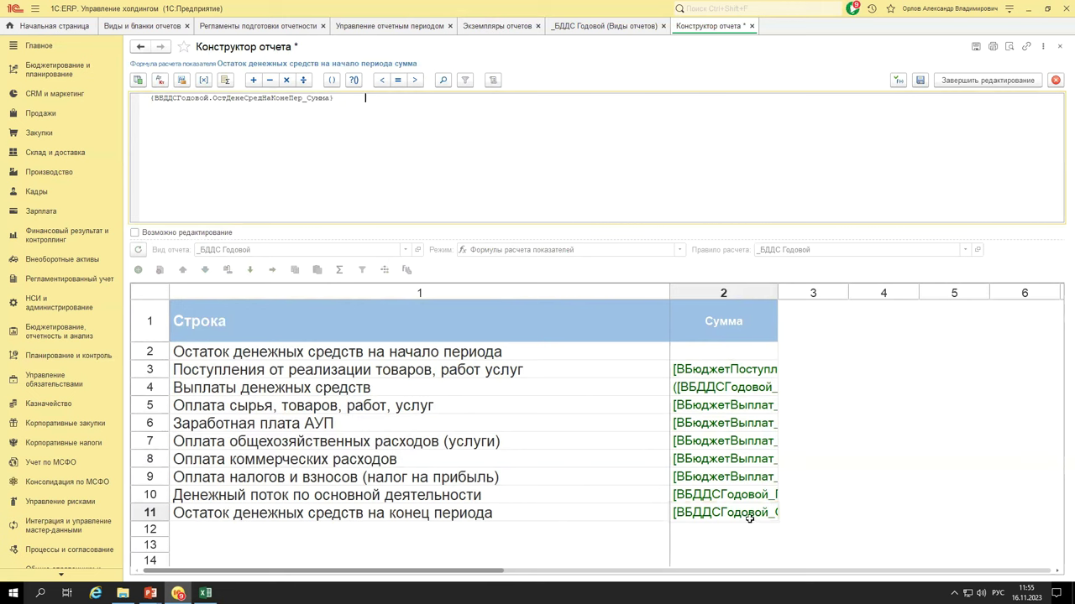
pyautogui.click(921, 80)
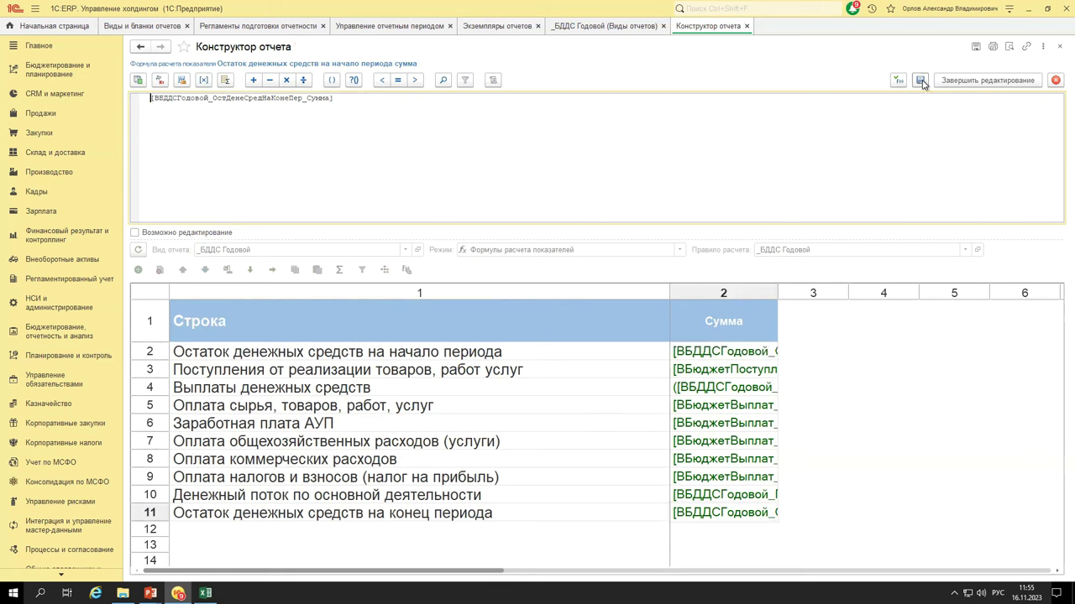
# - In the data source of the opening balance formula, set the Версия.ПериодОтчета filter to "Период отчета со сдвигом" with a shift of -1
pyautogui.click(182, 81)
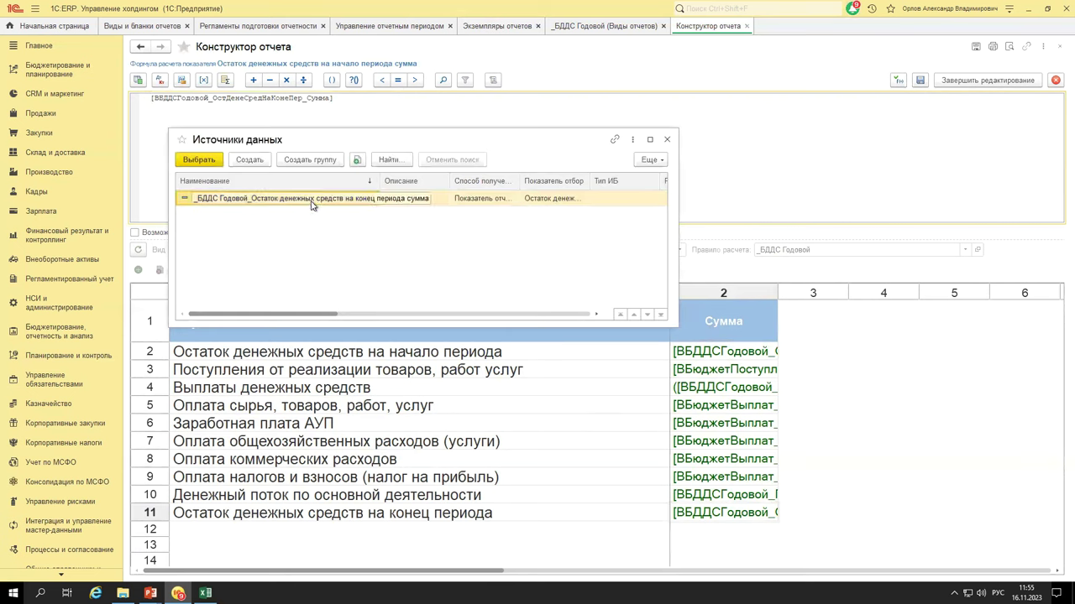
pyautogui.rightClick(310, 204)
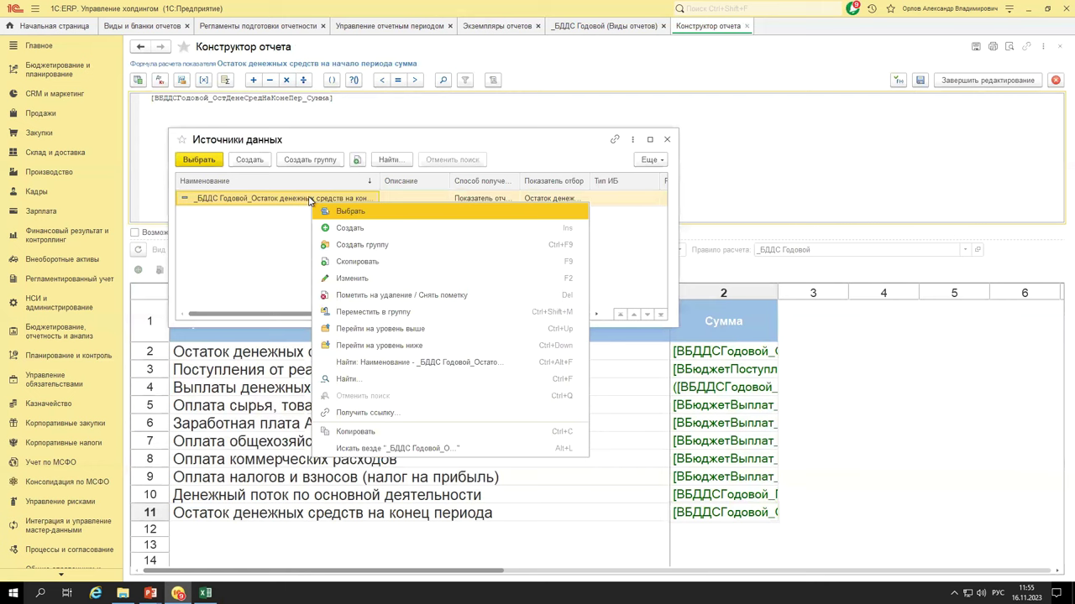
pyautogui.click(370, 278)
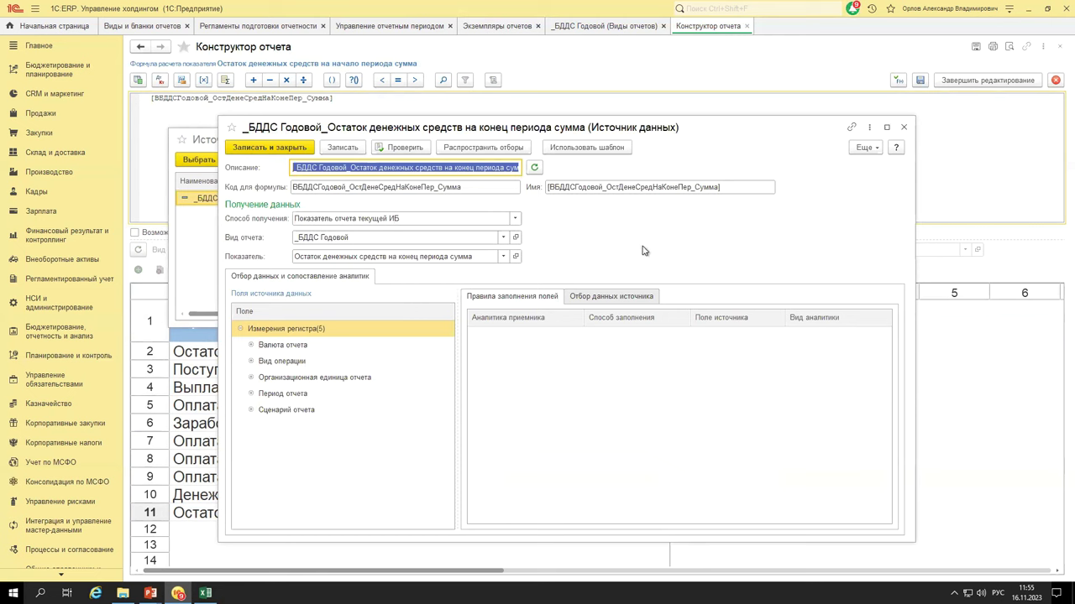
pyautogui.click(574, 299)
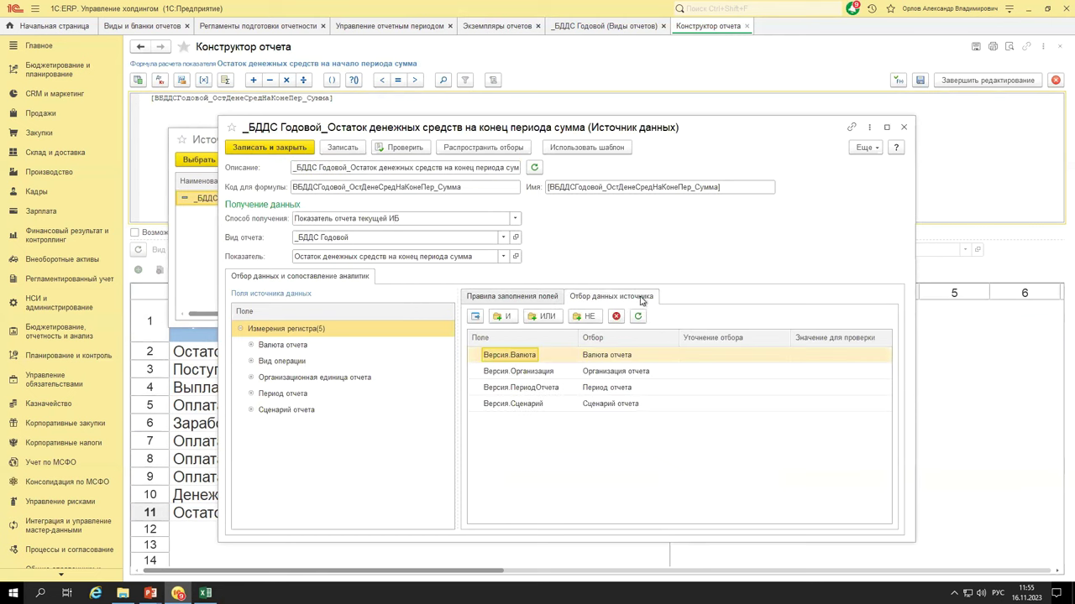
pyautogui.click(627, 389)
pyautogui.doubleClick(659, 391)
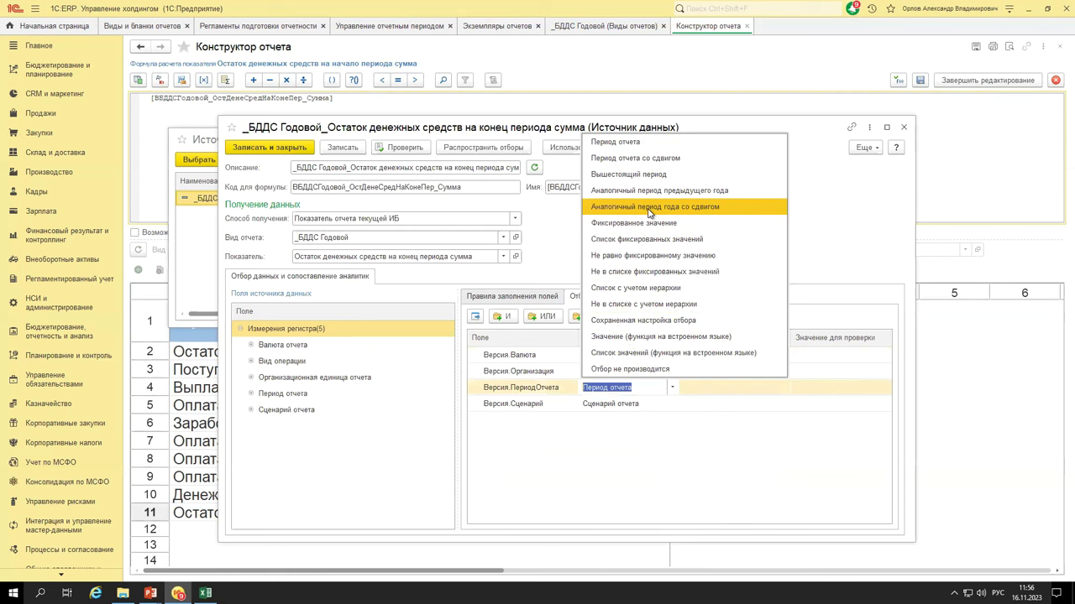
pyautogui.click(631, 160)
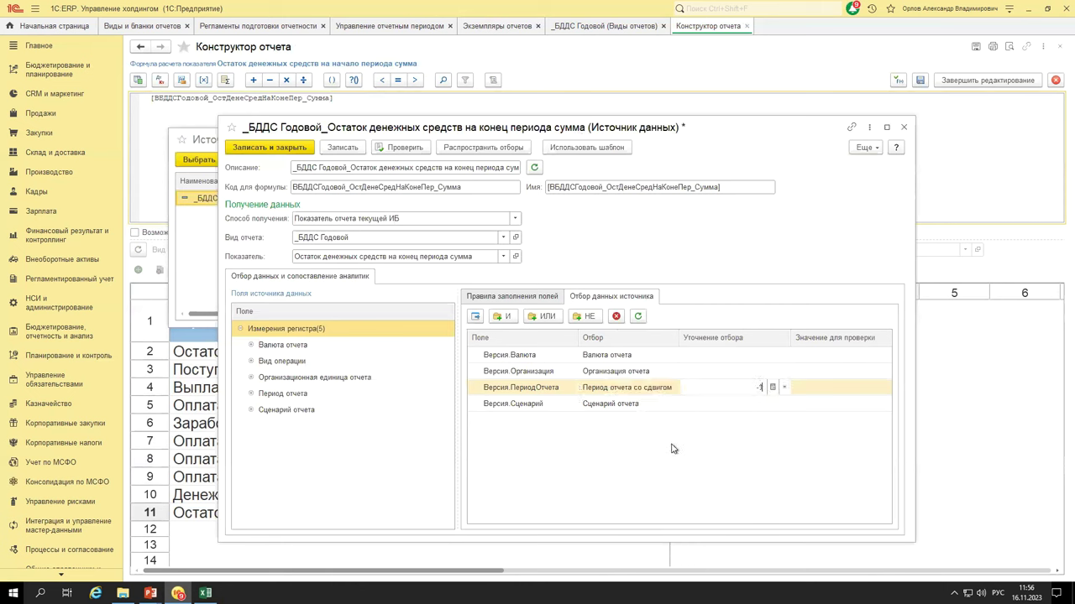
pyautogui.press('Return')
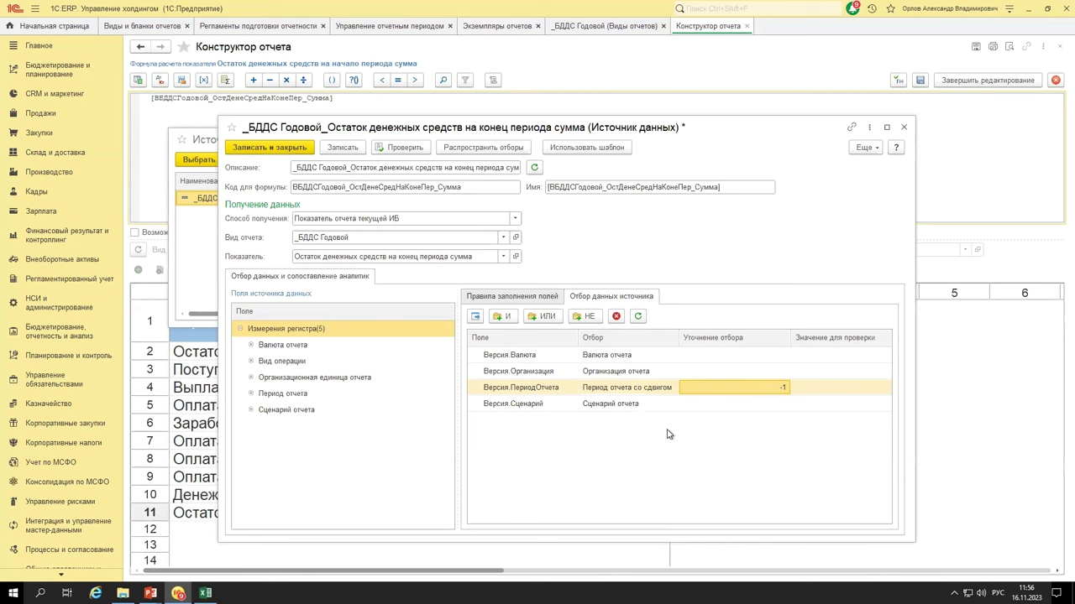
# - Save the data source, then finish editing the "Остаток денежных средств на начало периода" formula and refresh the report constructor
pyautogui.click(819, 392)
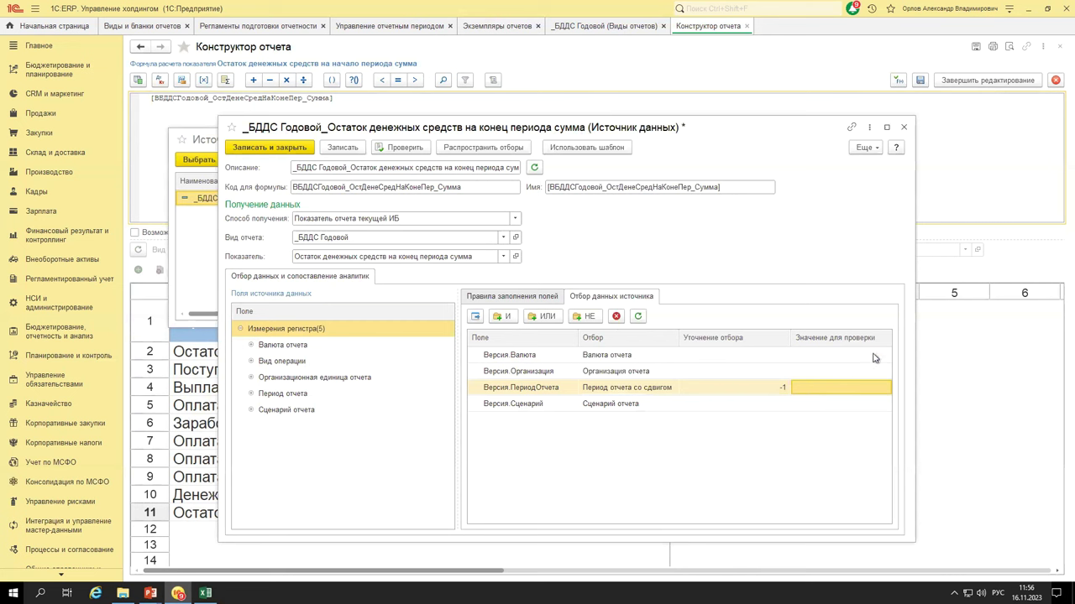
pyautogui.click(862, 356)
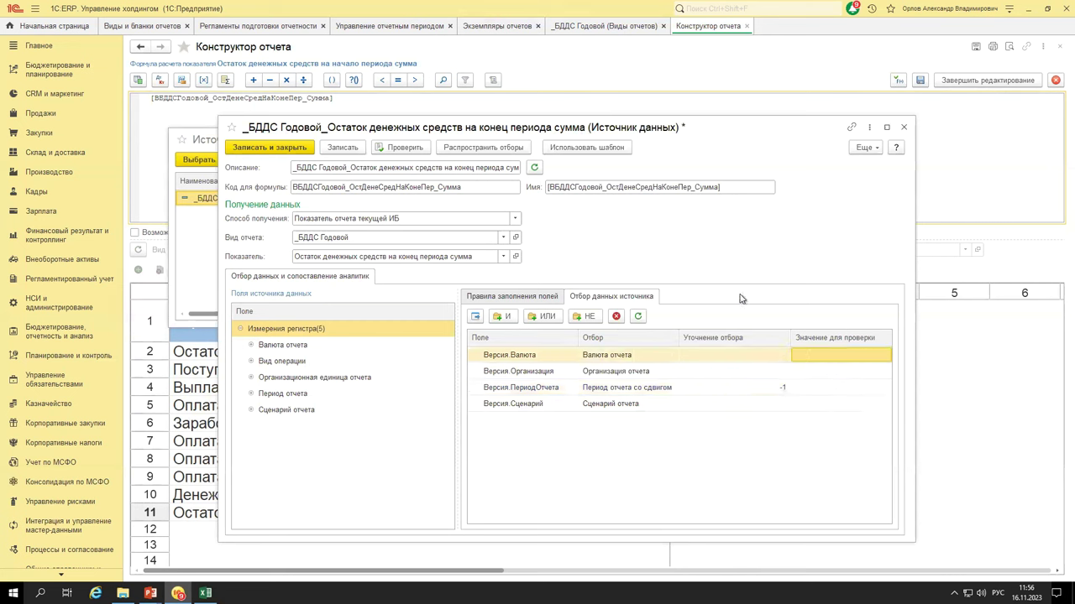
pyautogui.click(810, 389)
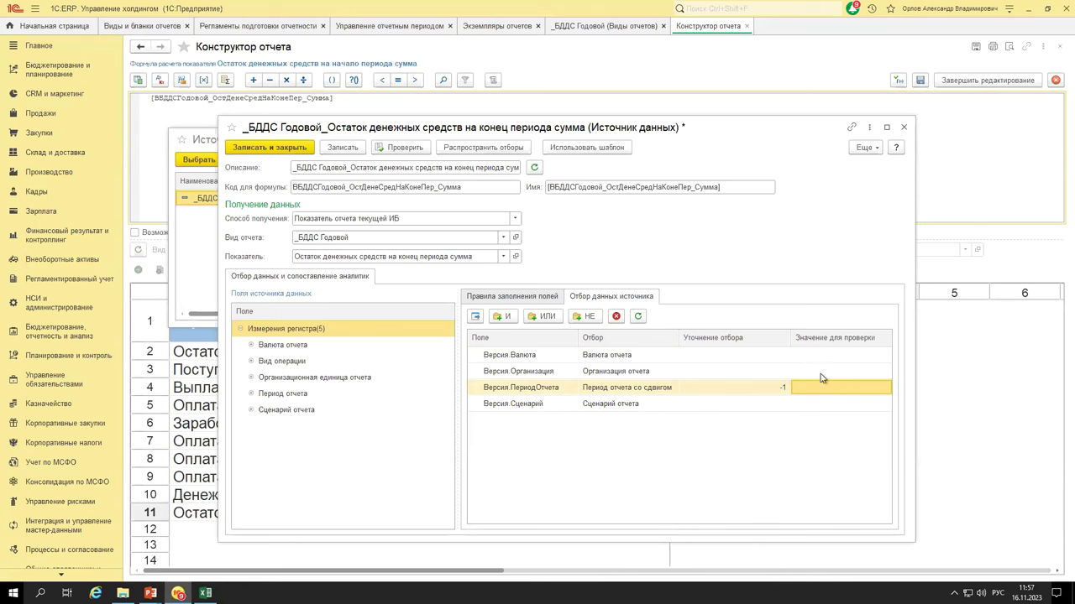
pyautogui.click(268, 152)
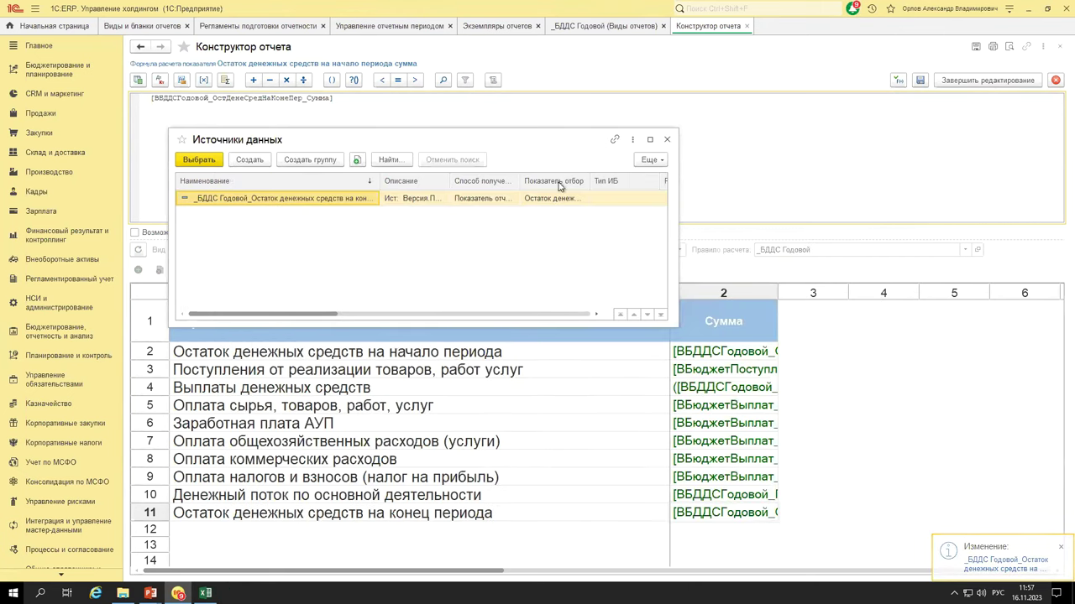
pyautogui.click(667, 141)
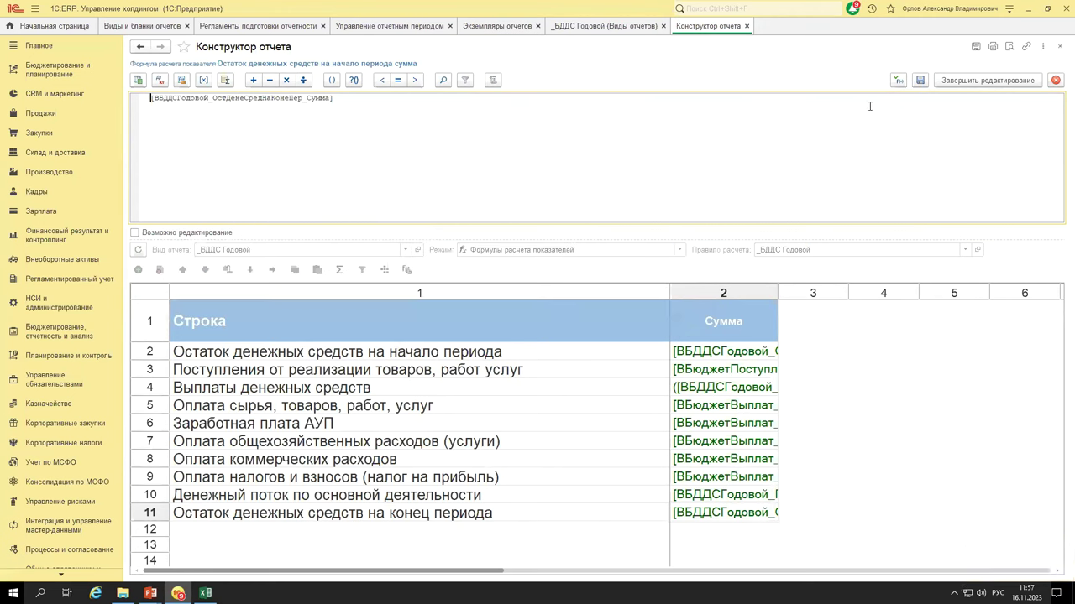
pyautogui.click(968, 82)
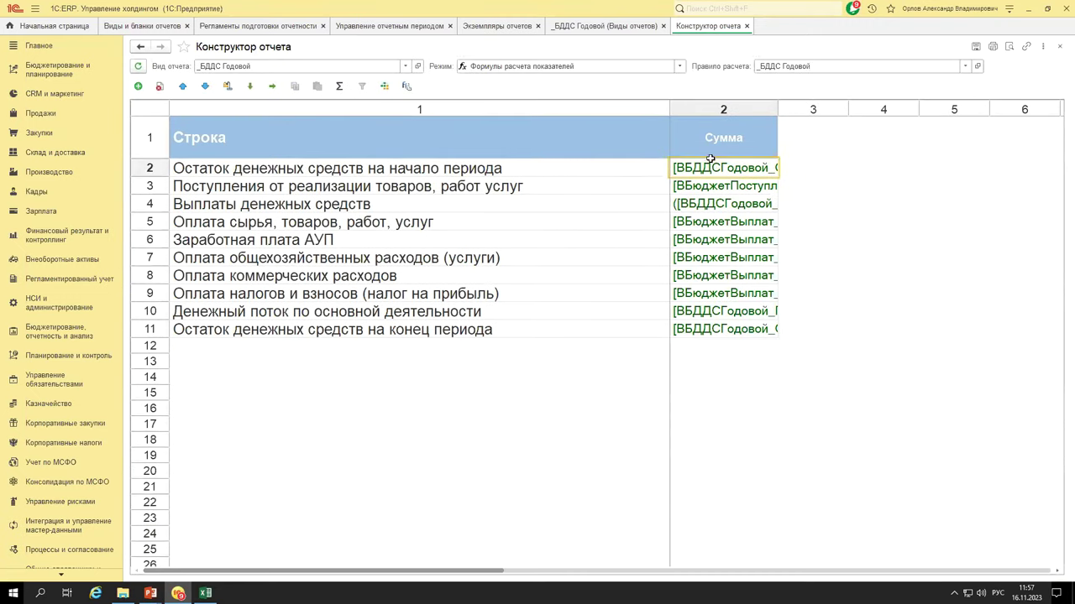
pyautogui.moveTo(706, 168); pyautogui.dragTo(710, 332)
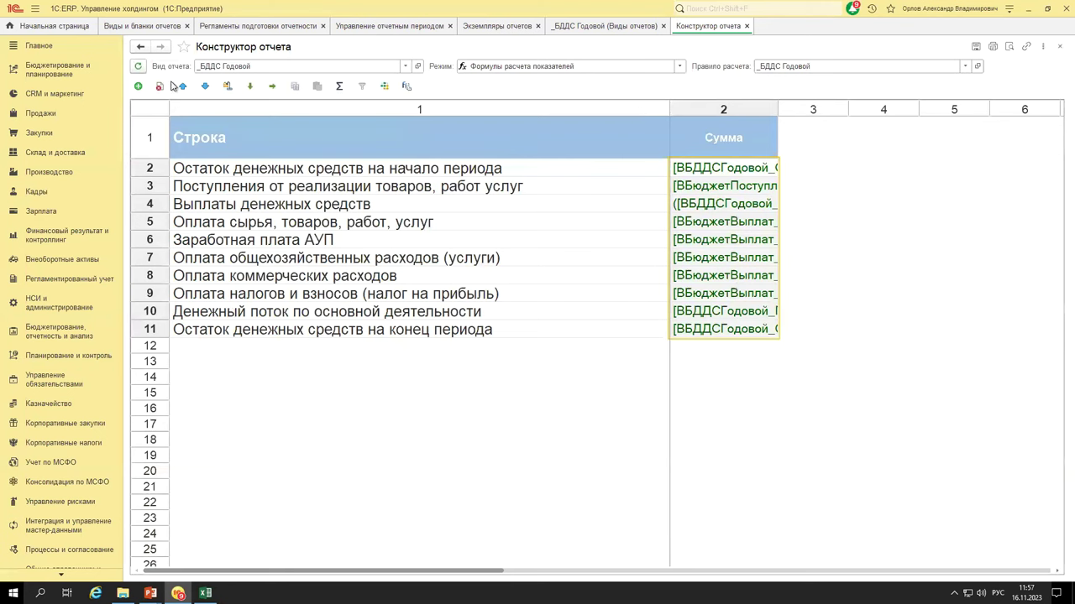
pyautogui.click(138, 67)
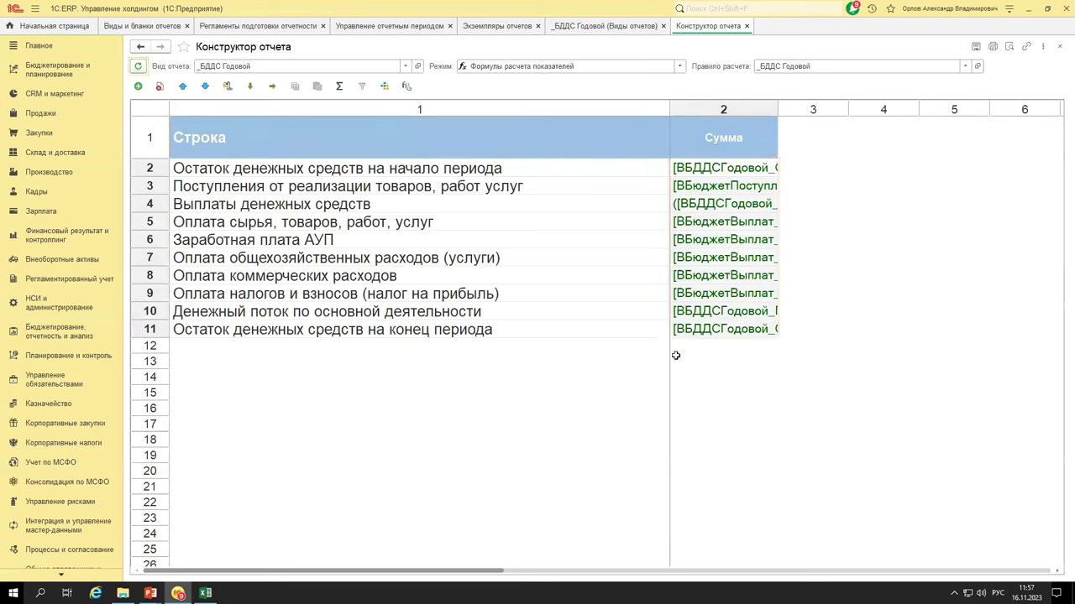
# - Start a new report instance of type _БДДС Годовой with the scenario Годовой план and the periodicity Месяц
pyautogui.click(491, 31)
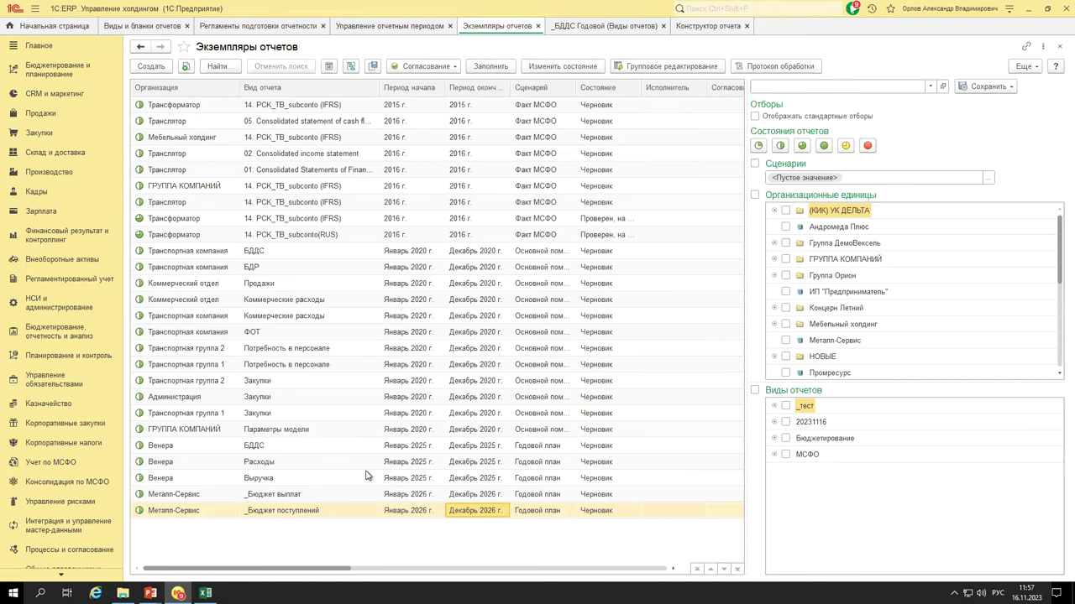
pyautogui.click(154, 67)
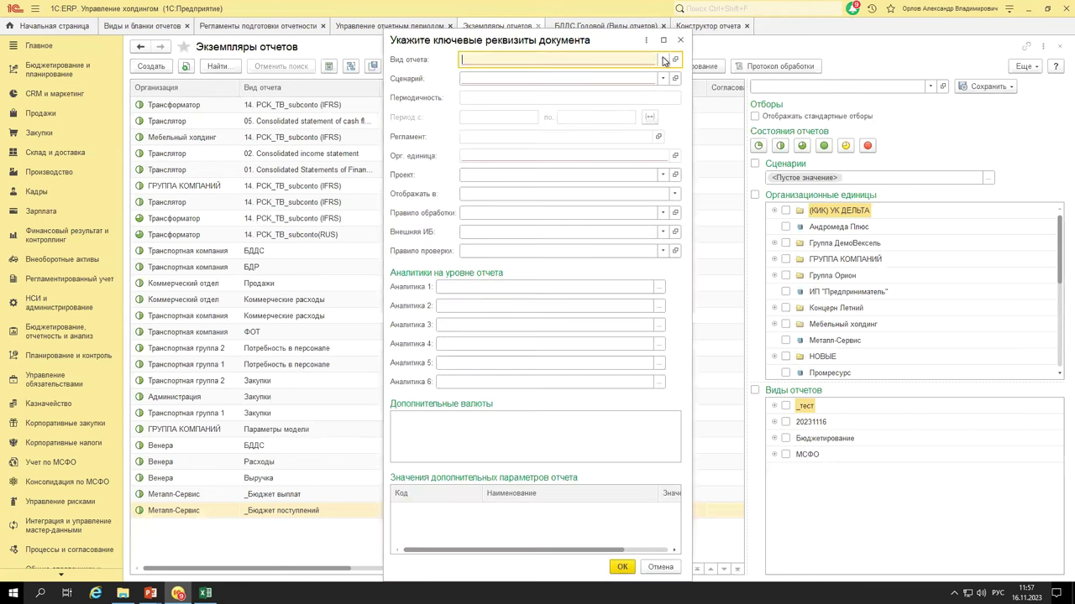
pyautogui.click(663, 59)
pyautogui.doubleClick(229, 213)
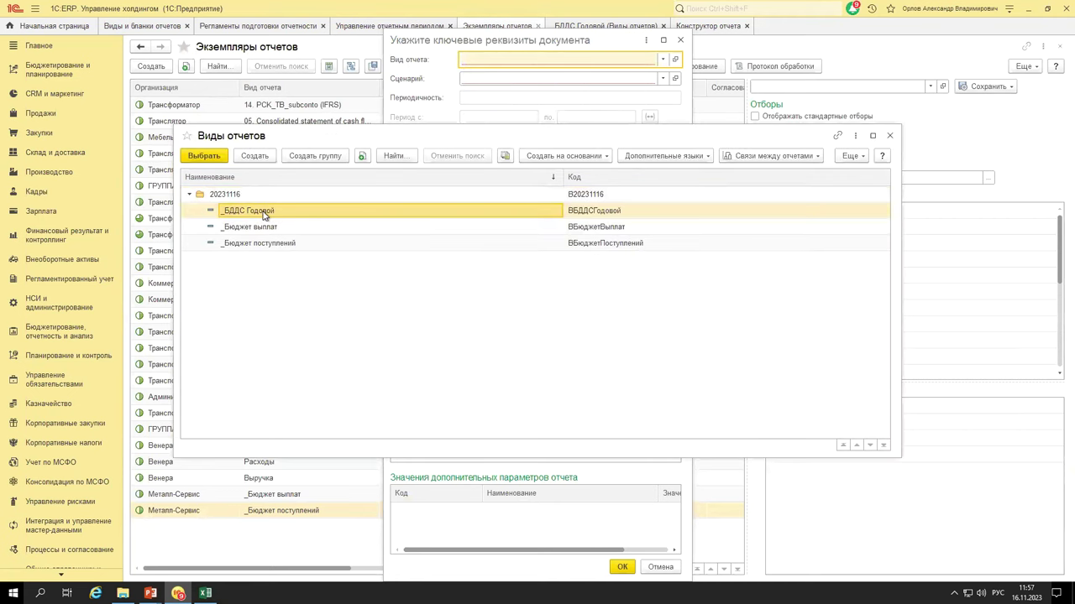
pyautogui.doubleClick(260, 211)
pyautogui.click(545, 80)
pyautogui.click(543, 97)
pyautogui.click(562, 98)
pyautogui.click(552, 162)
# - Set the instance's period to January–December 2026 and its organizational unit to Металл-Сервис, and create the instance
pyautogui.click(649, 116)
pyautogui.click(655, 260)
pyautogui.click(654, 259)
pyautogui.moveTo(623, 330); pyautogui.dragTo(645, 340)
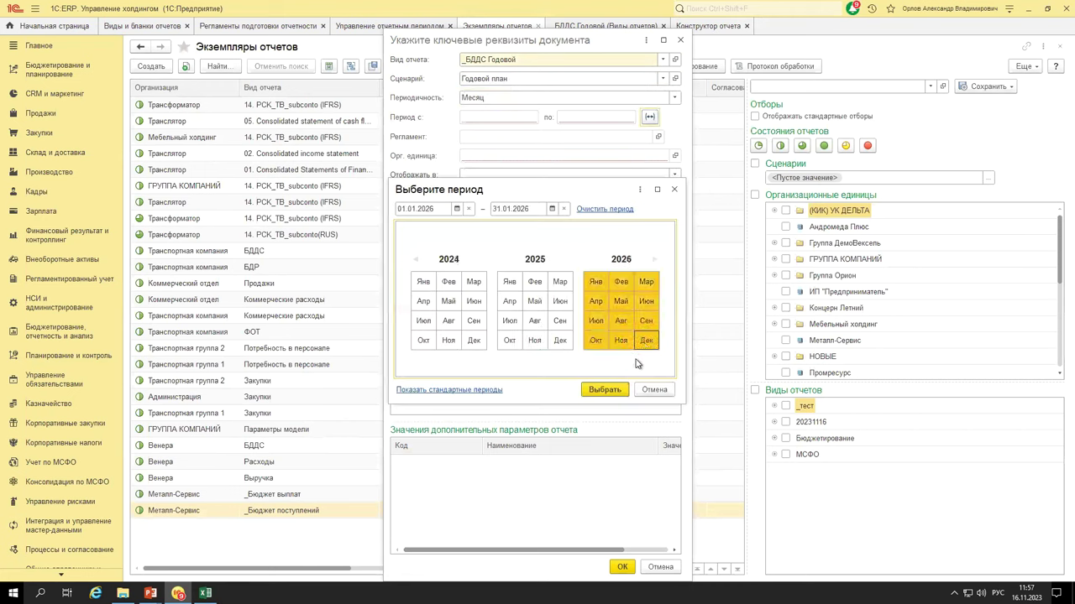
pyautogui.click(604, 390)
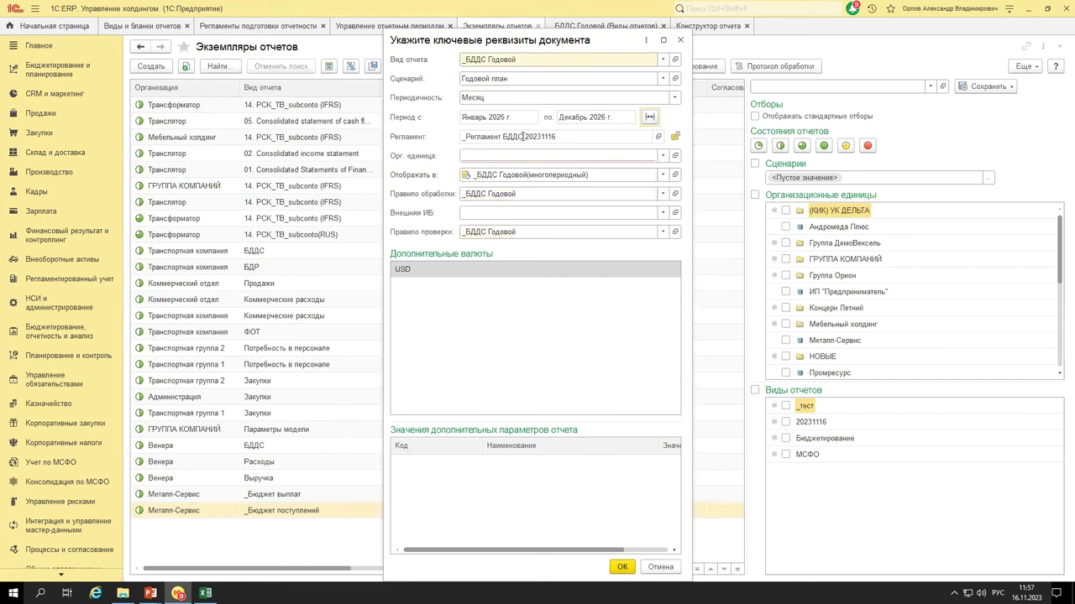
pyautogui.click(554, 156)
pyautogui.click(554, 172)
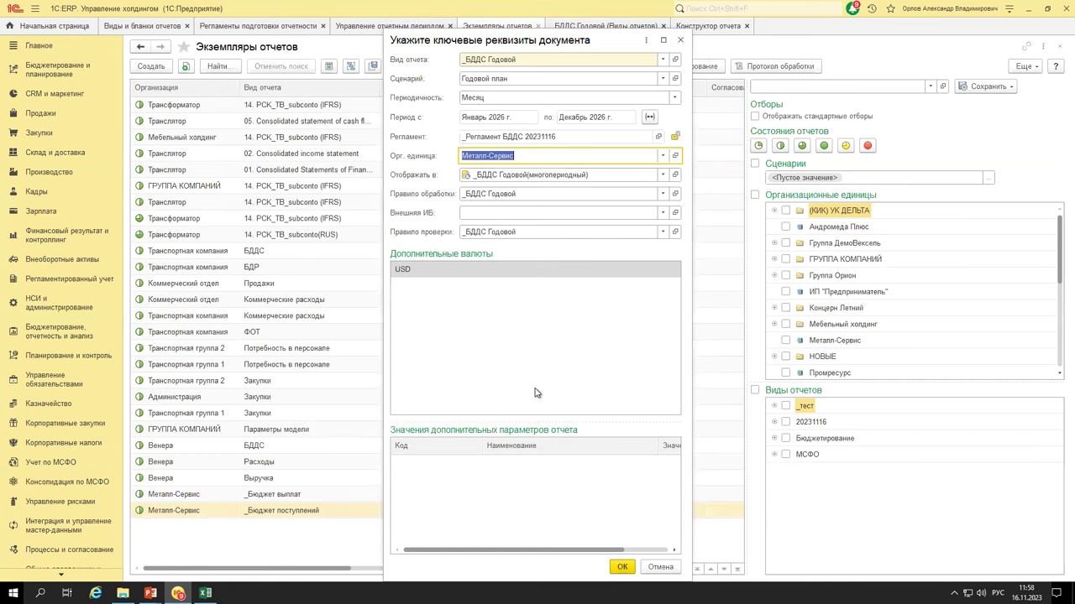
pyautogui.click(622, 567)
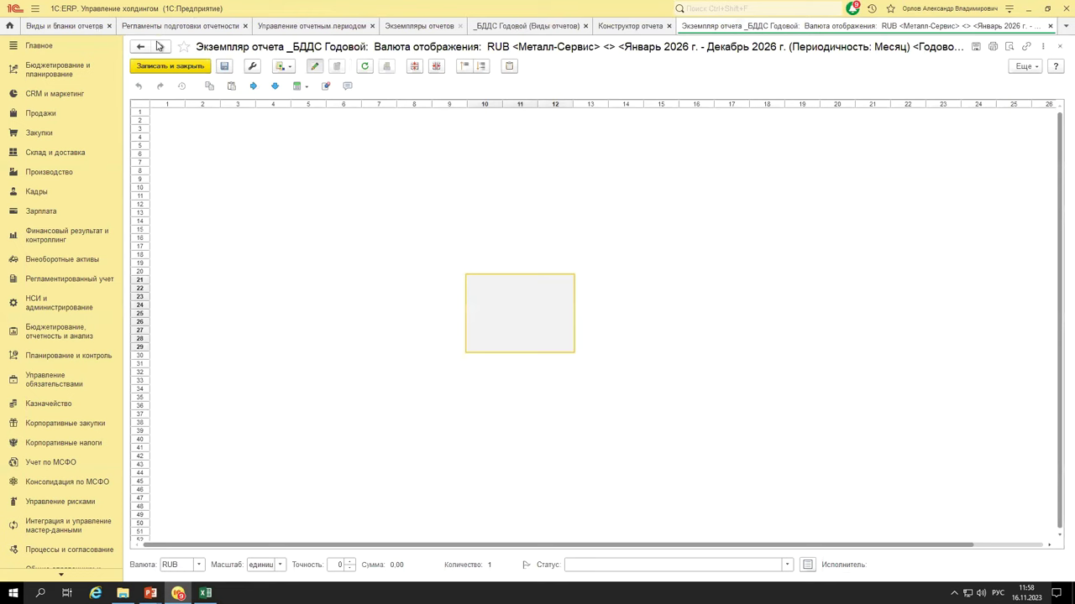
# - Close the report instance with its changes saved and open the form "_БДДС Годовой(многопериодный)" for editing
pyautogui.click(1049, 27)
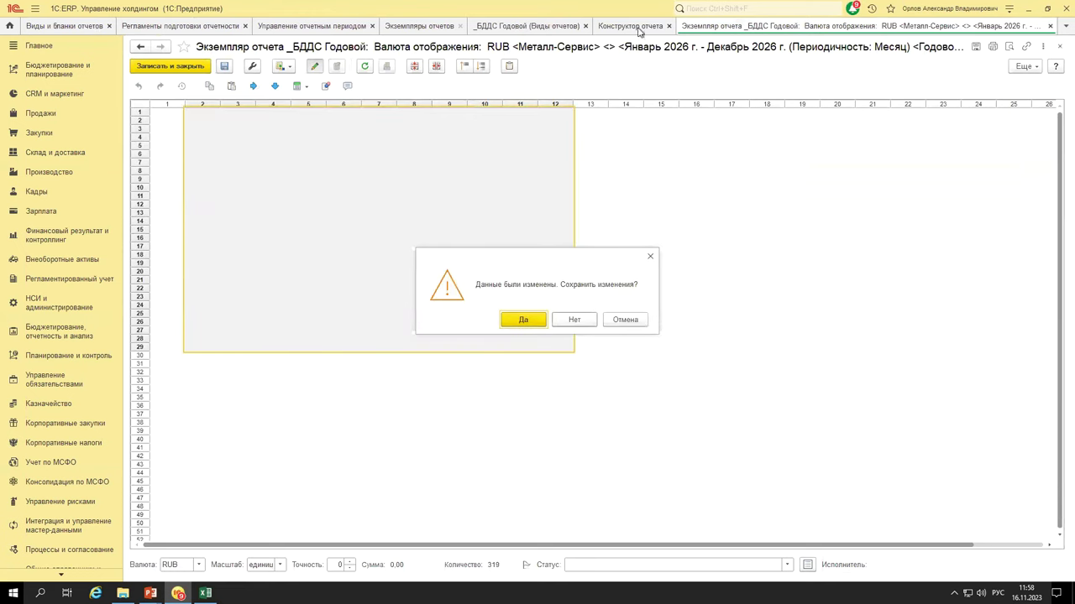
pyautogui.press('Return')
pyautogui.click(607, 26)
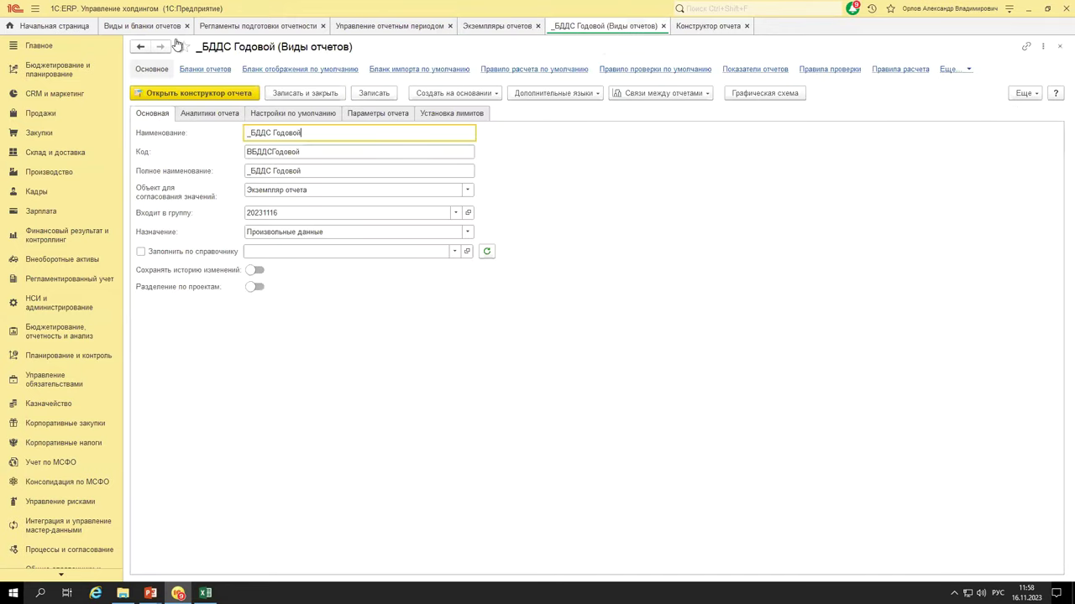
pyautogui.click(138, 47)
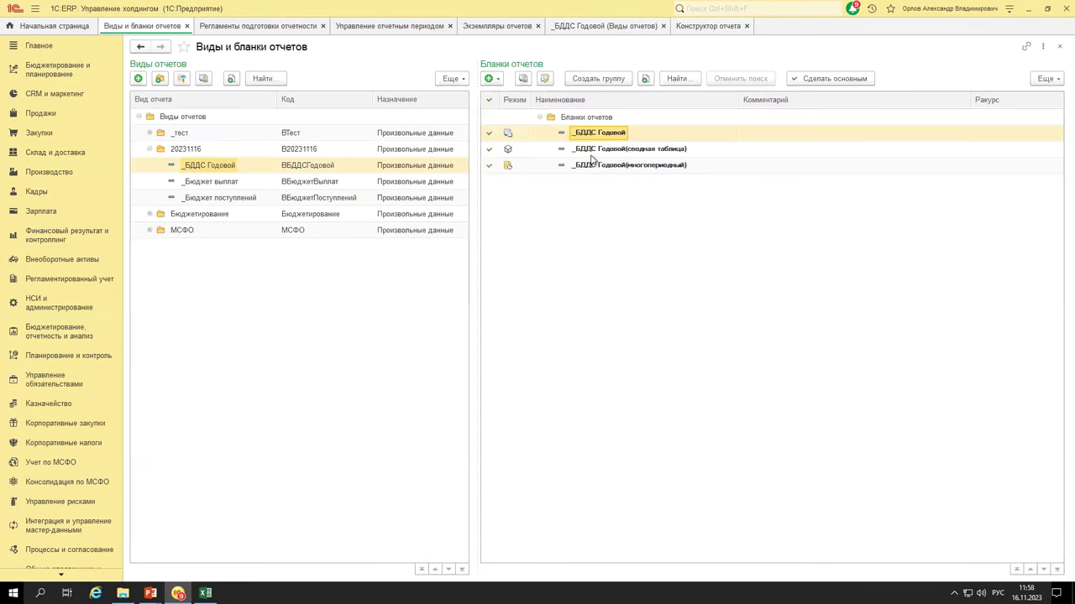
pyautogui.click(616, 166)
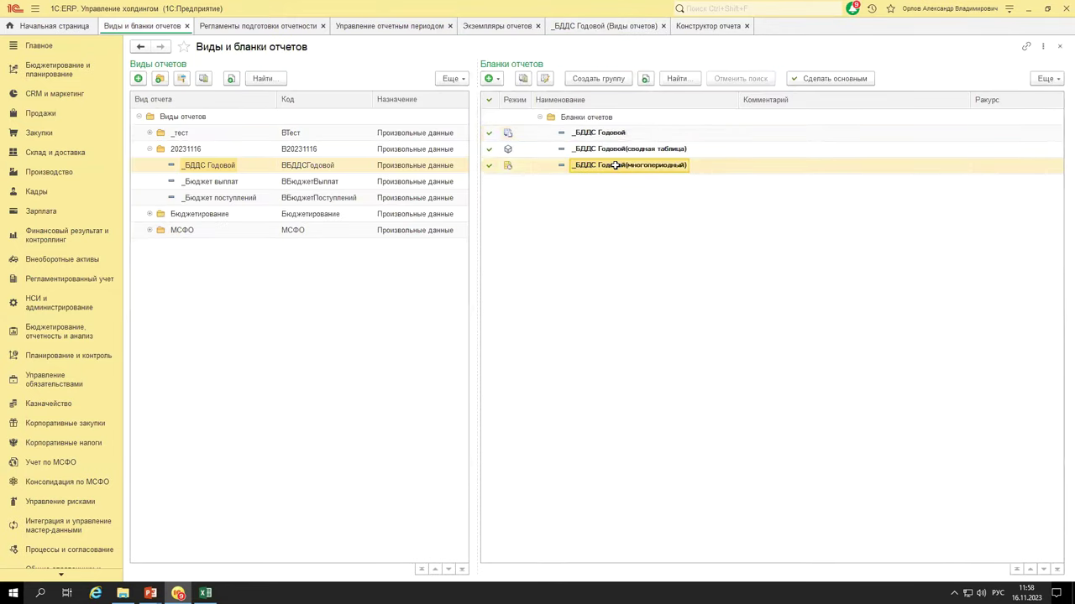
pyautogui.doubleClick(617, 165)
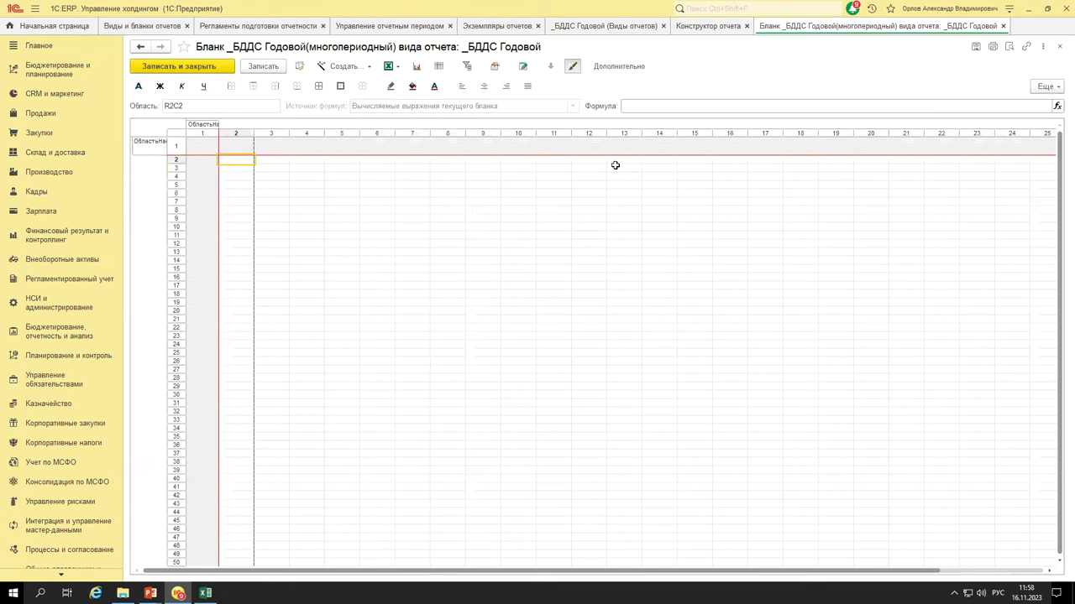
# - Generate a new layout for the multi-period form with the wizard, keeping all rows, the Сумма column and the period totals column
pyautogui.click(344, 66)
pyautogui.click(355, 84)
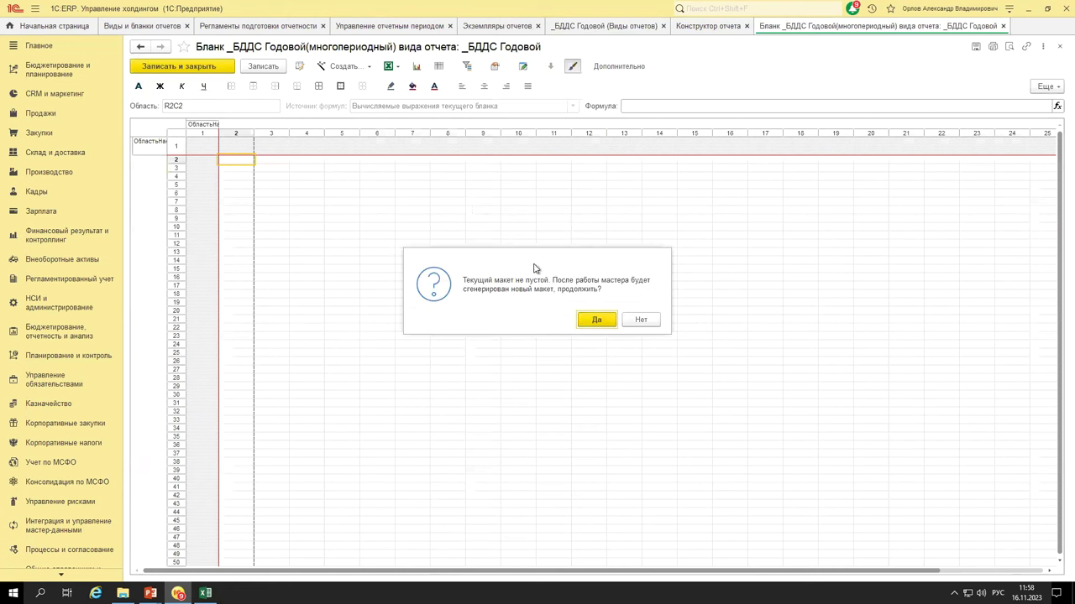
pyautogui.click(594, 325)
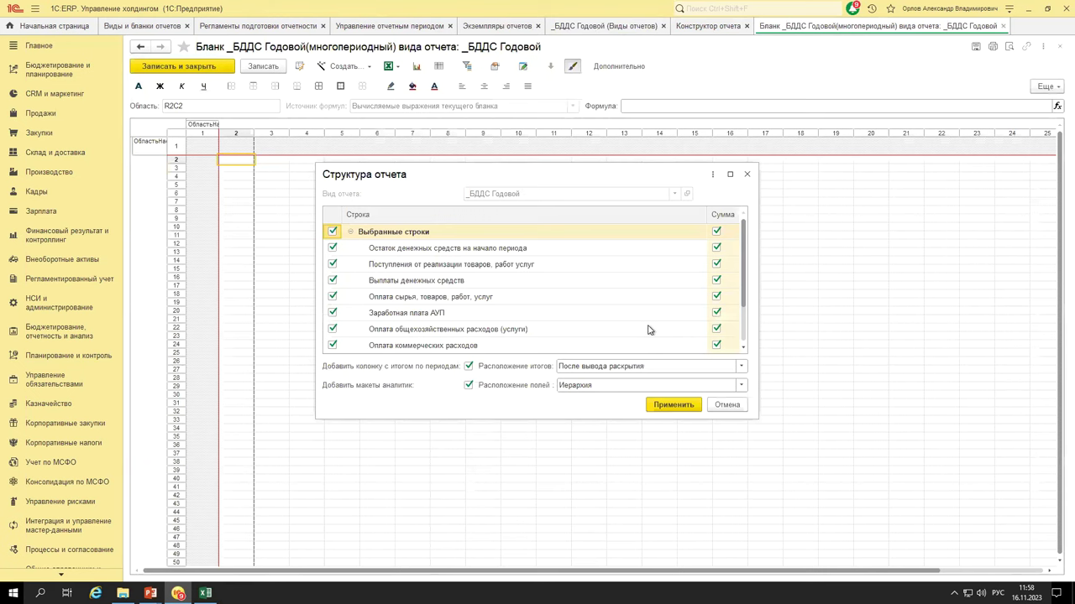
pyautogui.scroll(-1, 646, 333)
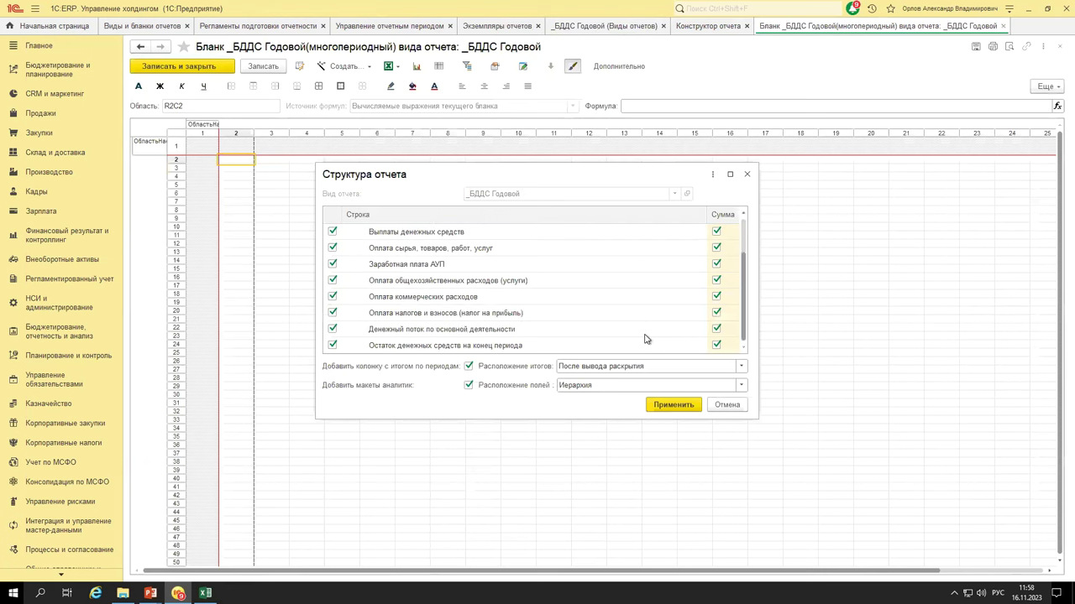
pyautogui.click(676, 407)
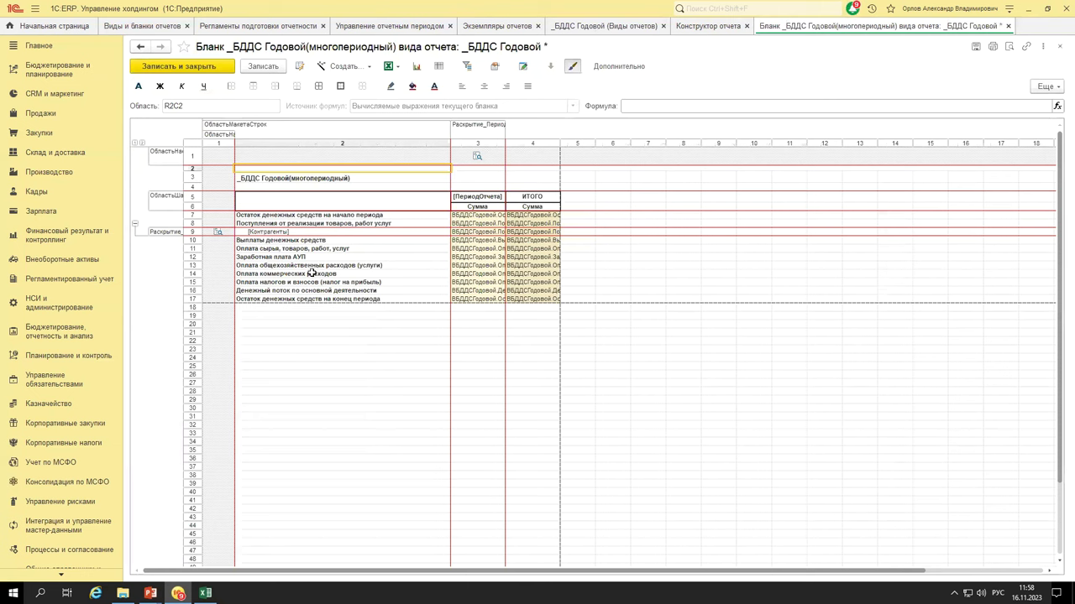
# - Delete the "Заработная плата АУП" row from the multi-period form layout
pyautogui.click(191, 241)
pyautogui.rightClick(191, 240)
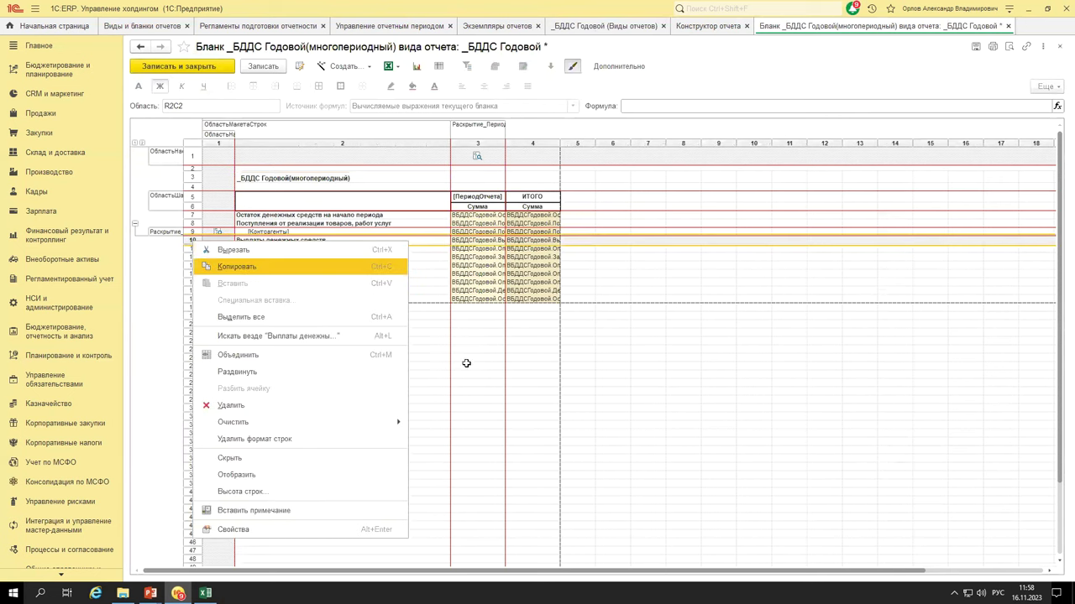
pyautogui.click(460, 404)
pyautogui.click(192, 261)
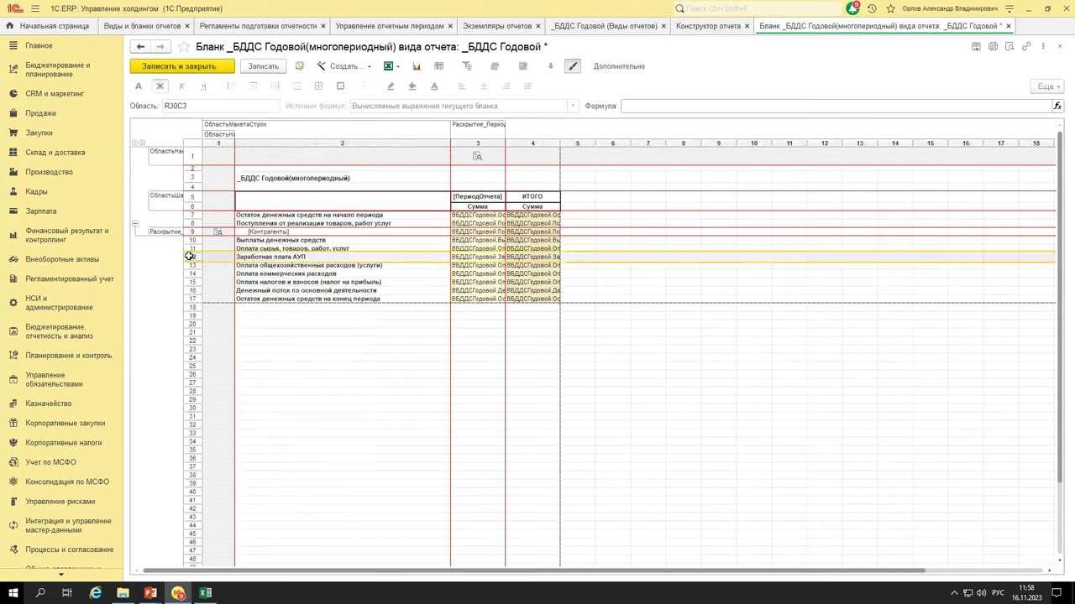
pyautogui.rightClick(191, 261)
pyautogui.click(229, 421)
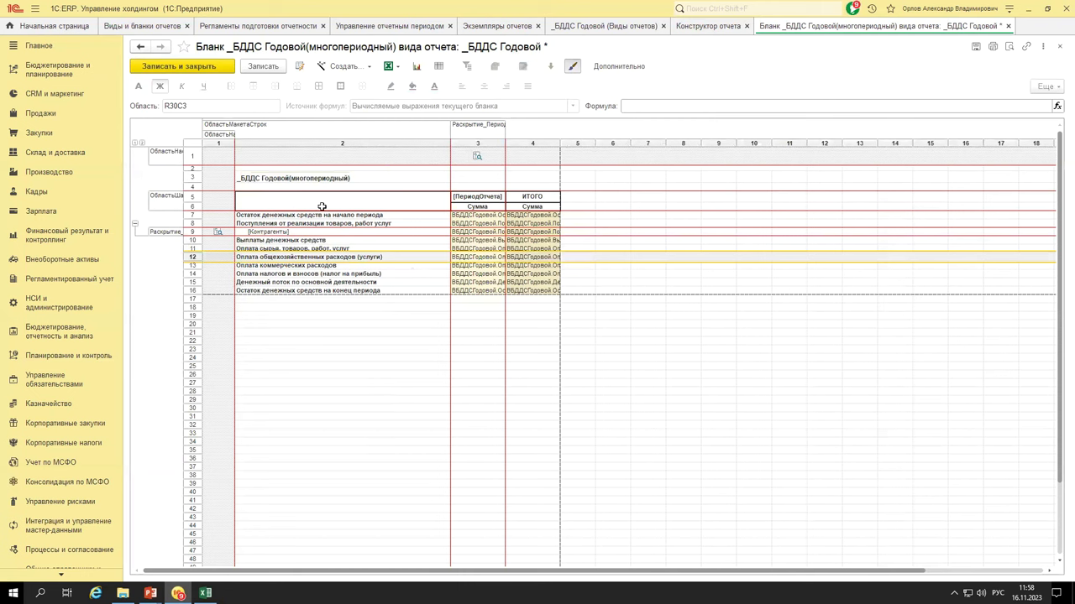
pyautogui.click(477, 258)
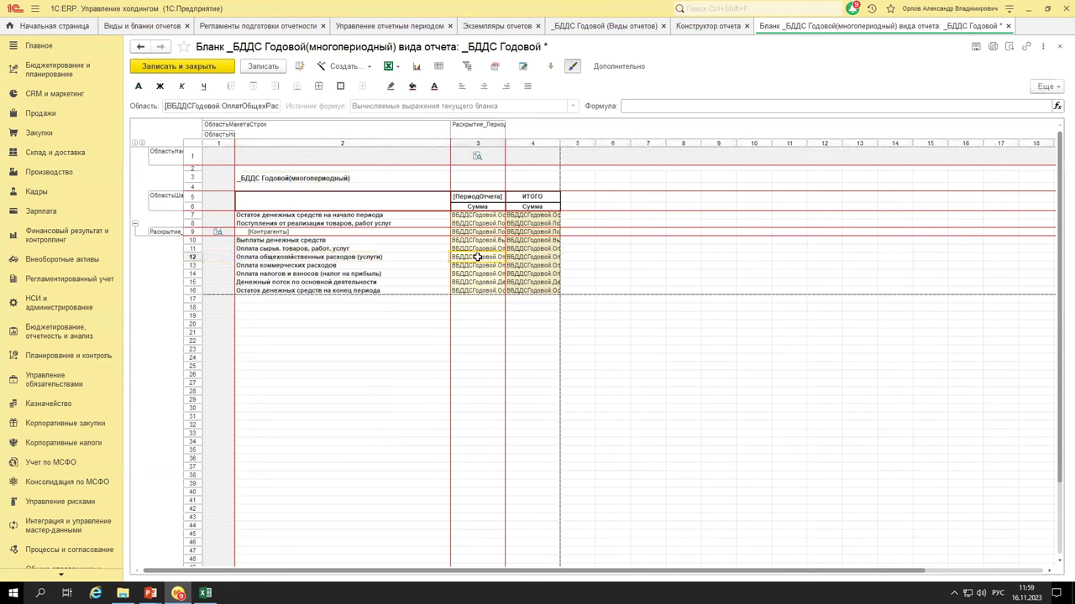
# - Examine the value filter settings of an indicator cell and the form's additional properties, including indicators, parameters and additional forms
pyautogui.doubleClick(477, 258)
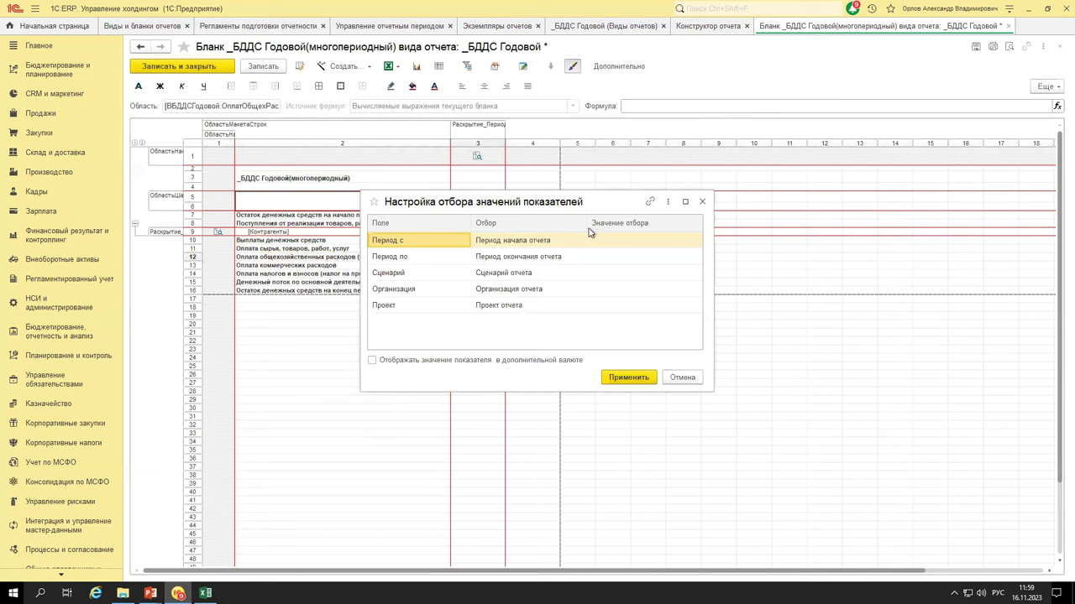
pyautogui.click(705, 202)
pyautogui.click(622, 65)
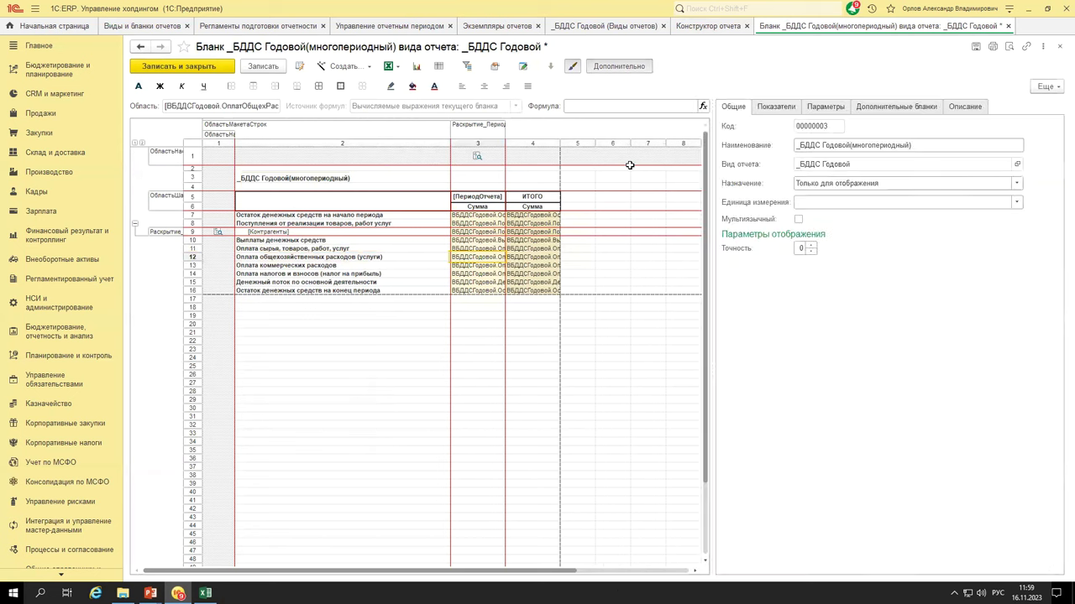
pyautogui.click(775, 110)
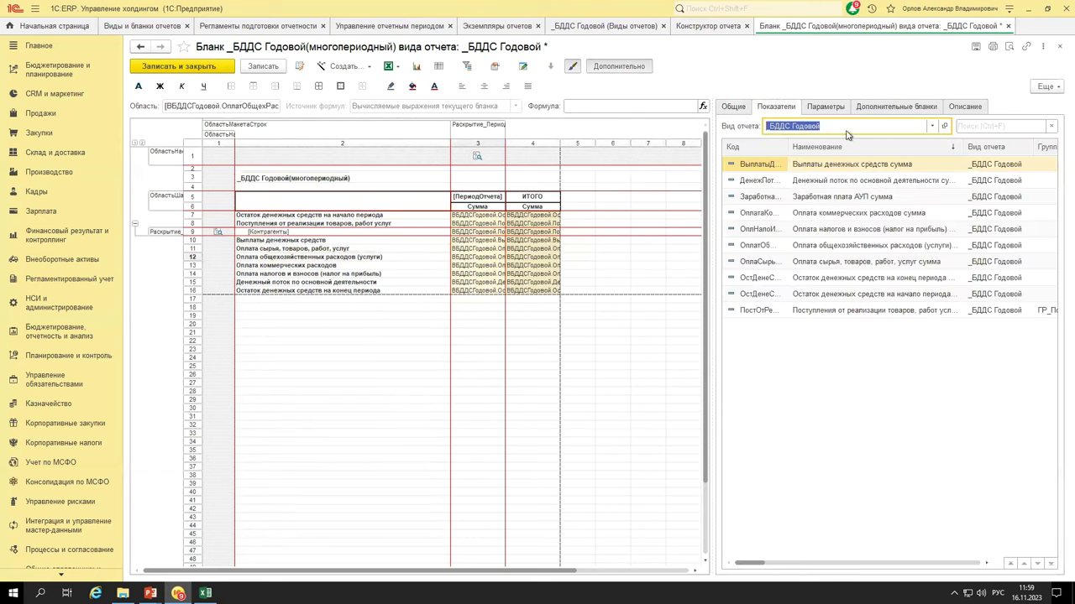
pyautogui.rightClick(862, 230)
pyautogui.click(935, 236)
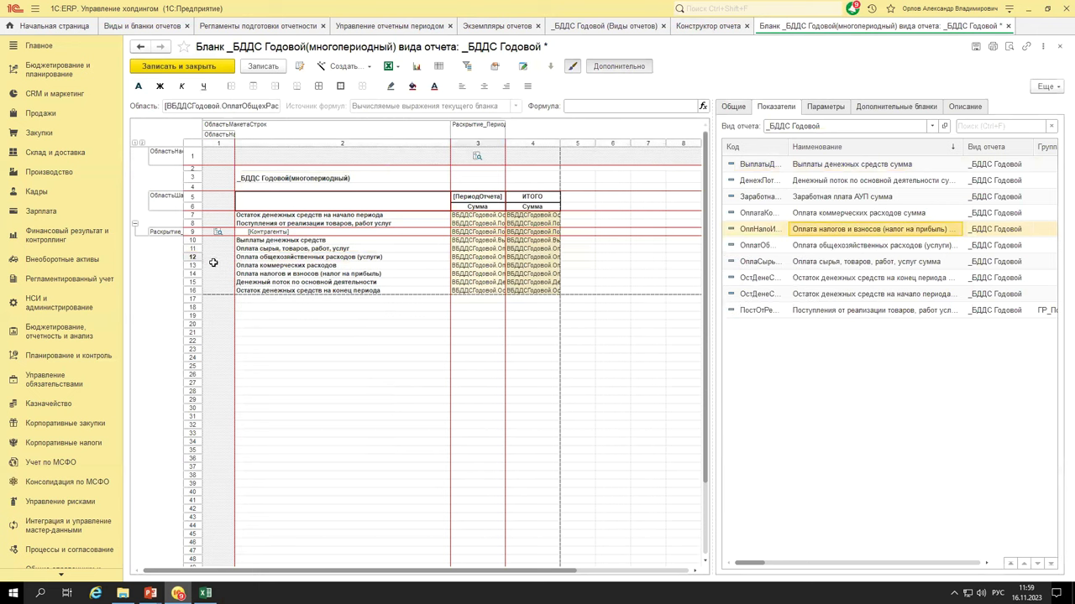
pyautogui.click(851, 108)
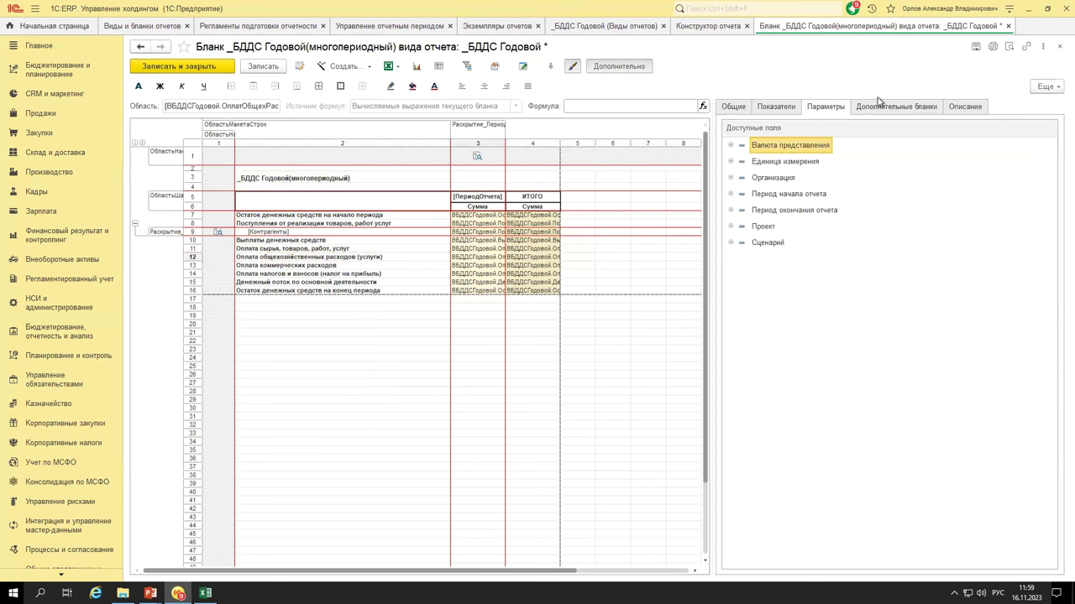
pyautogui.click(901, 108)
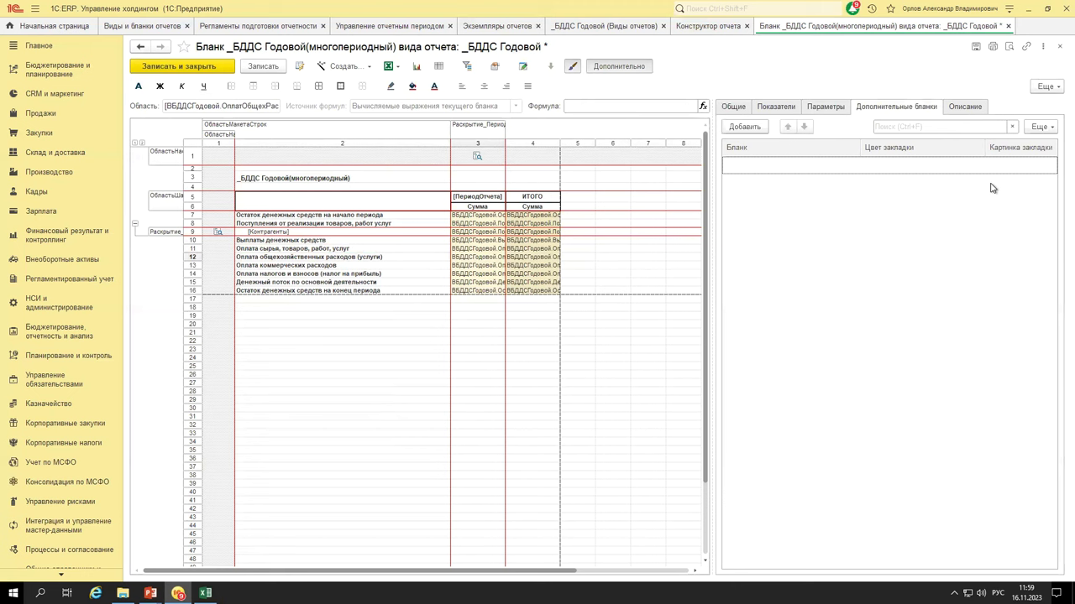
pyautogui.click(963, 106)
pyautogui.click(729, 109)
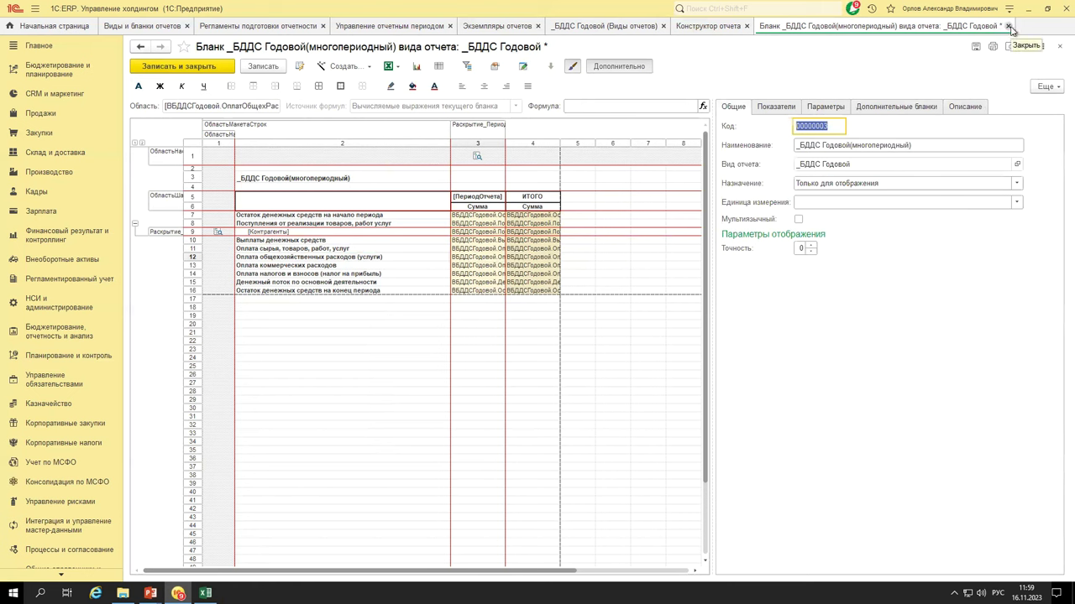
# - Regenerate the multi-period form layout with the wizard, keeping all rows and the period totals column, then save and close the form
pyautogui.click(345, 67)
pyautogui.click(350, 82)
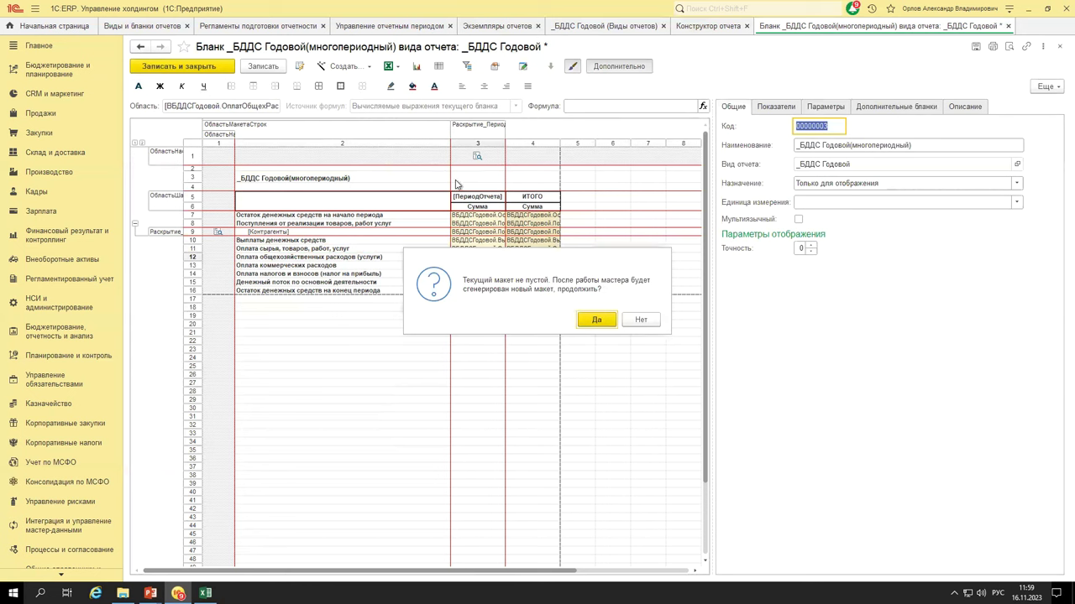
pyautogui.click(598, 320)
pyautogui.click(672, 407)
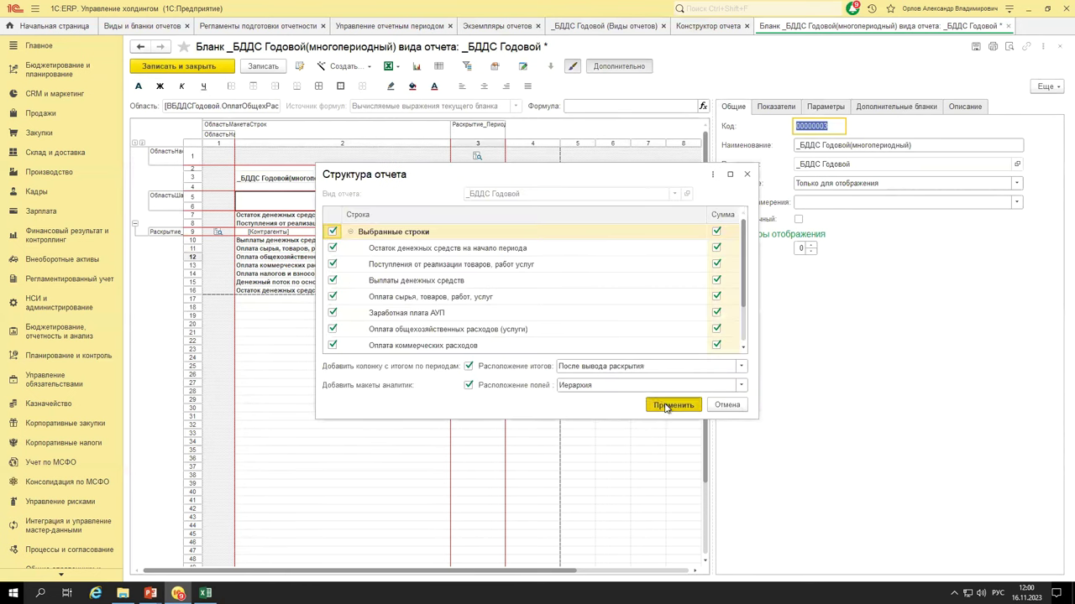
pyautogui.click(619, 67)
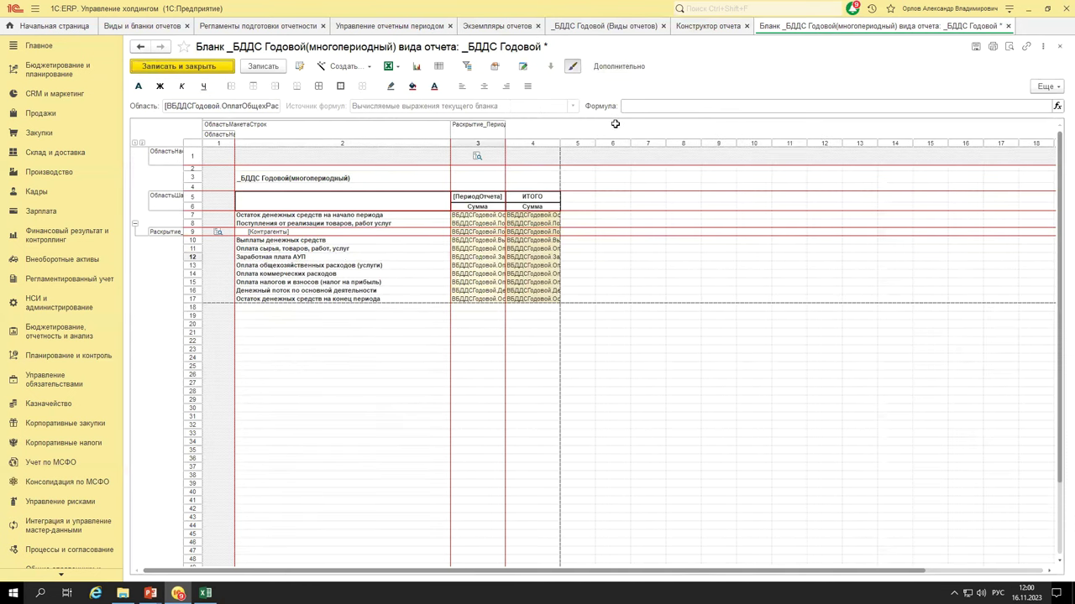
pyautogui.click(201, 70)
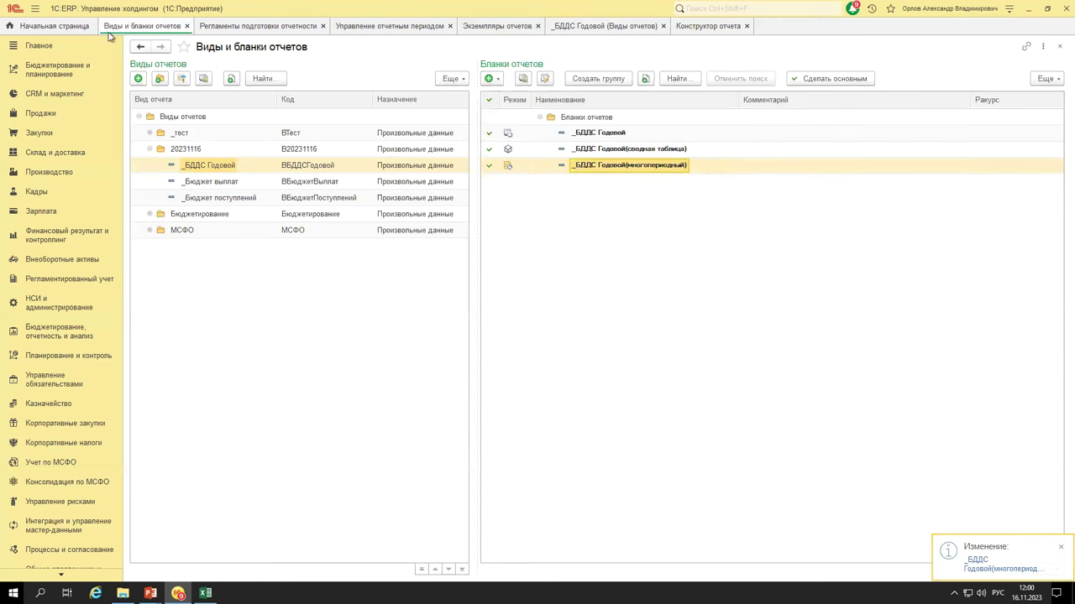
# - Start a new report instance of type _БДДС Годовой with the scenario Годовой план and the periodicity Месяц
pyautogui.click(498, 27)
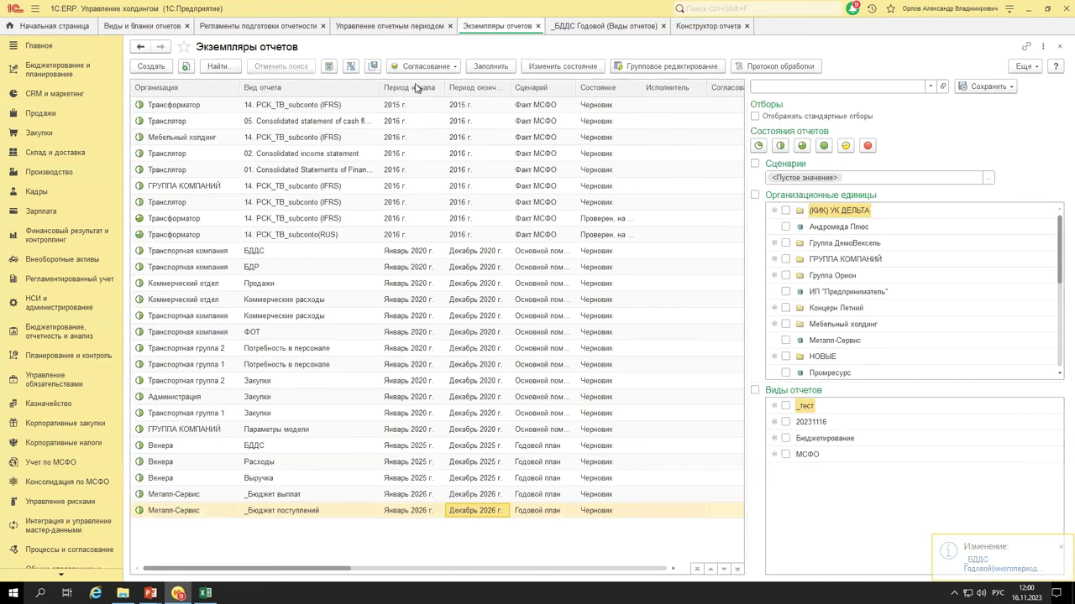
pyautogui.click(148, 71)
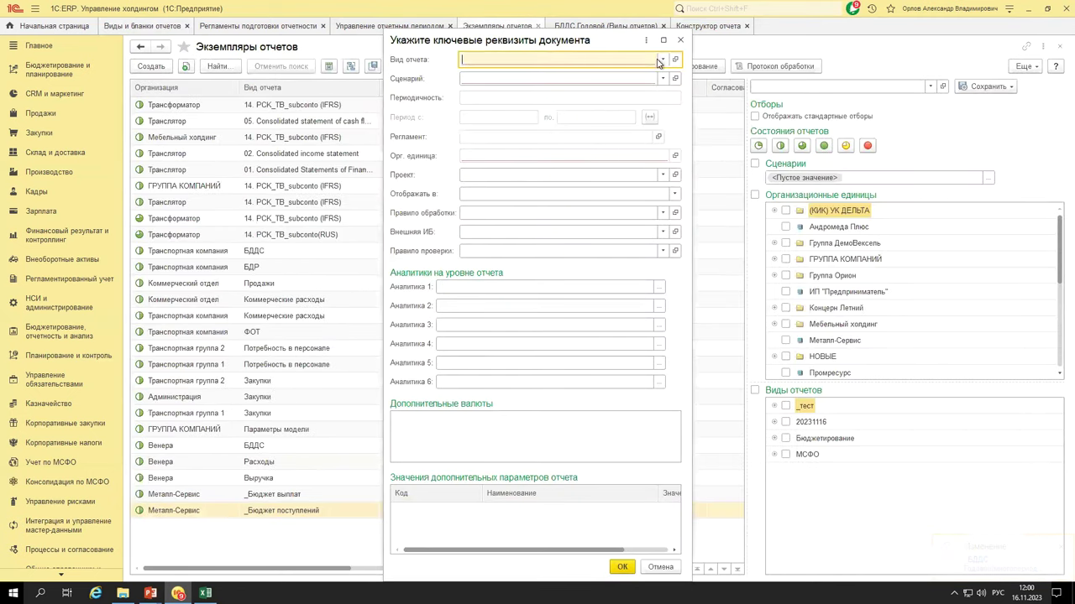
pyautogui.click(663, 59)
pyautogui.click(494, 77)
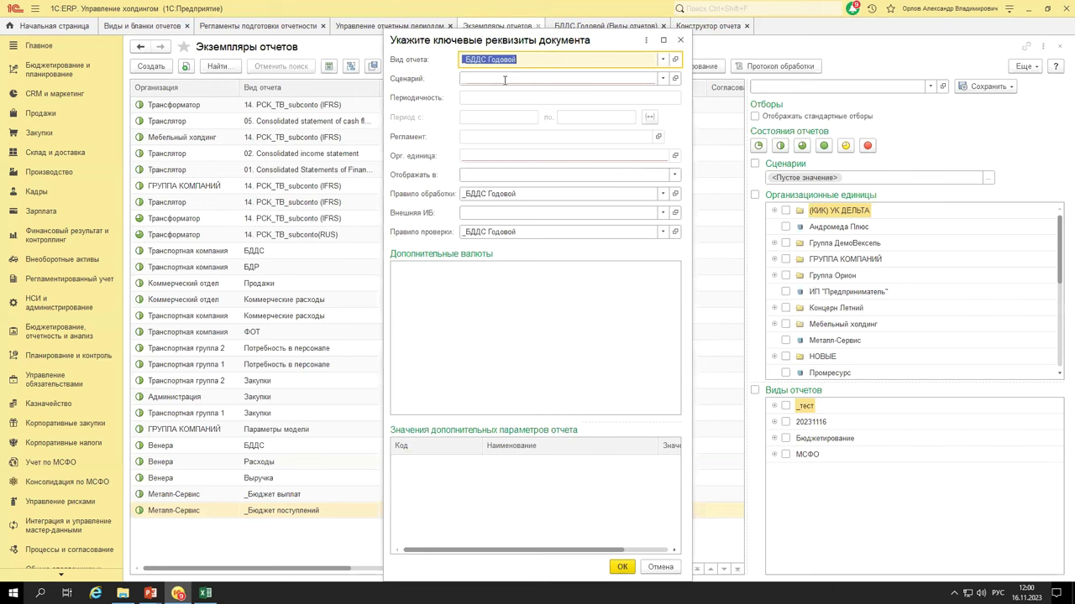
pyautogui.click(514, 96)
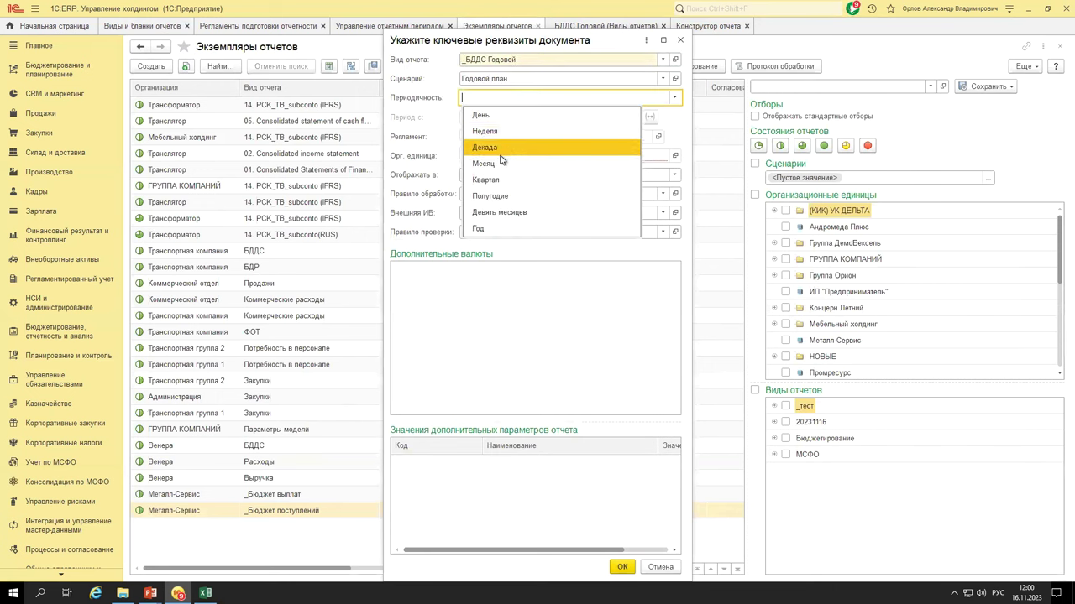
pyautogui.click(502, 163)
# - Set the new instance's period to January–December 2026
pyautogui.click(649, 117)
pyautogui.doubleClick(652, 261)
pyautogui.click(598, 283)
pyautogui.moveTo(610, 298); pyautogui.dragTo(653, 346)
pyautogui.click(605, 389)
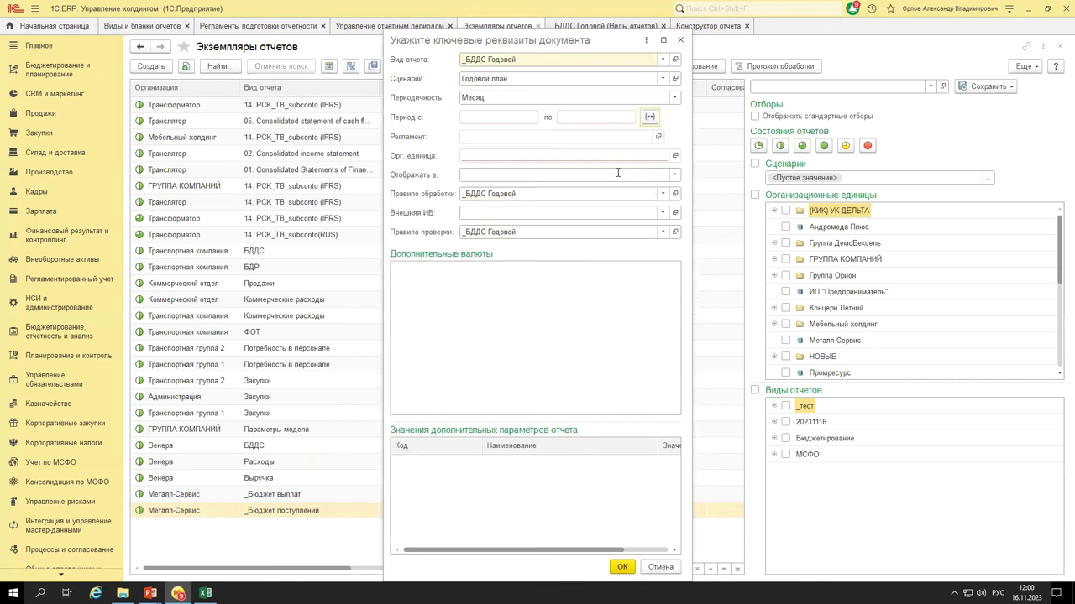
# - Change the new instance's period to January–December 2027
pyautogui.click(649, 117)
pyautogui.moveTo(598, 285); pyautogui.dragTo(643, 341)
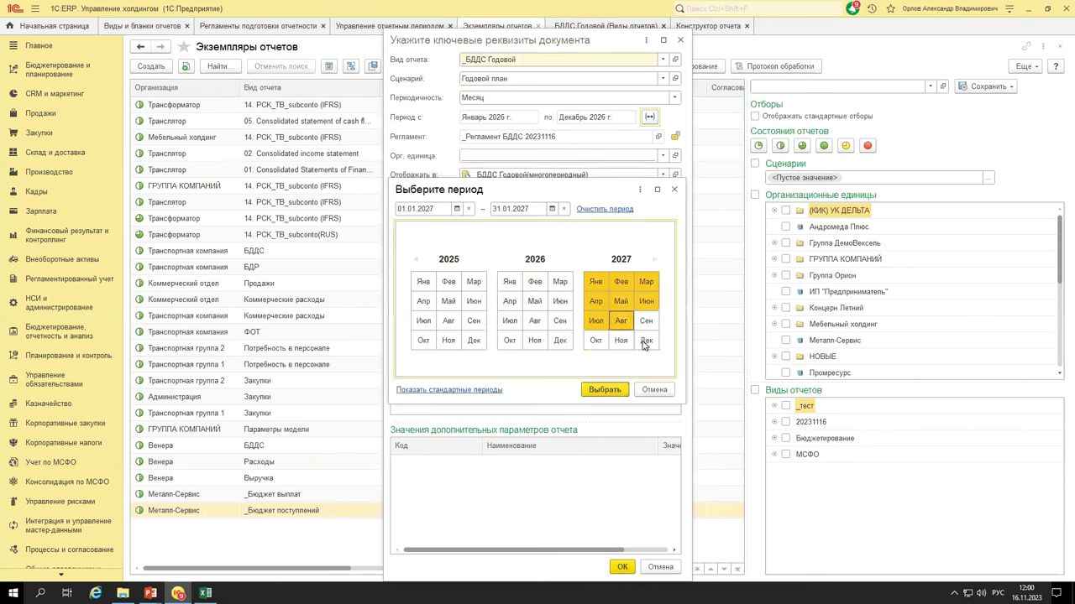
pyautogui.click(604, 389)
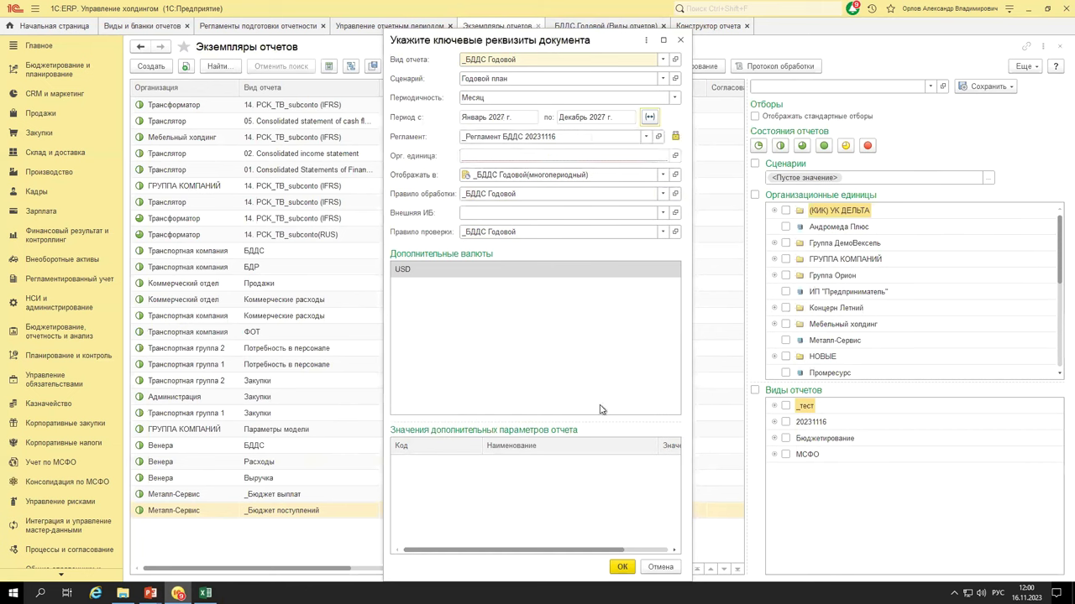
# - Return the instance's period to January–December 2026
pyautogui.click(650, 117)
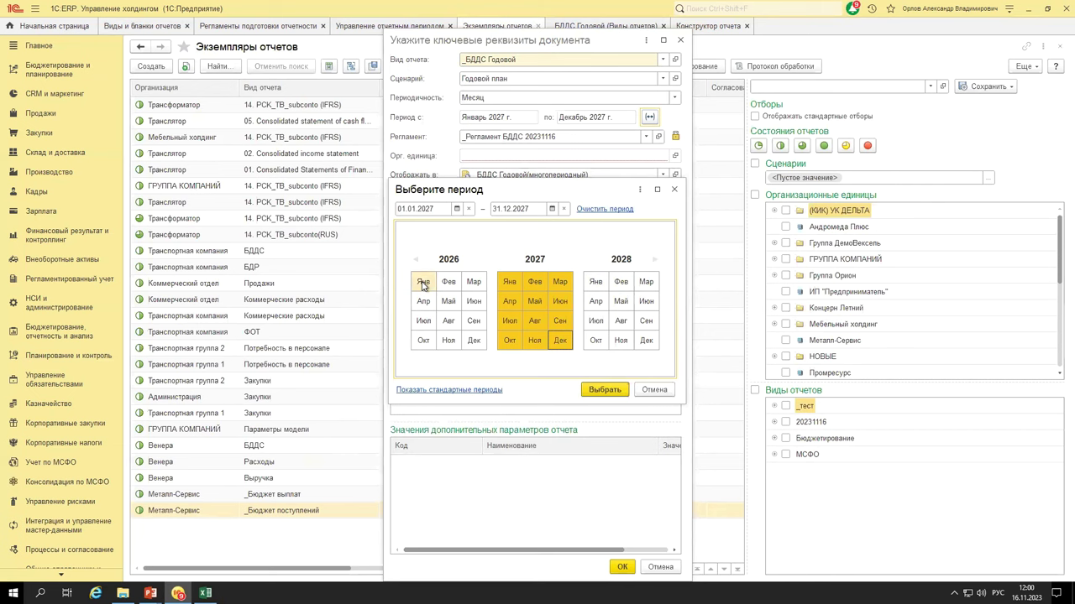
pyautogui.moveTo(423, 285); pyautogui.dragTo(476, 343)
pyautogui.click(603, 391)
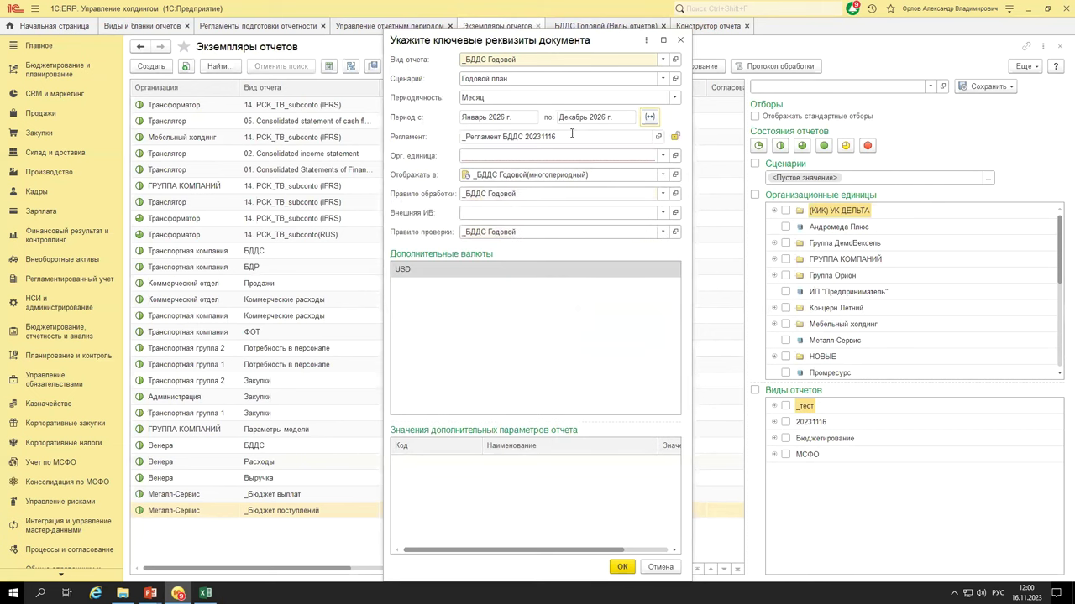
# - Set the organizational unit to Металл-Сервис and the display form to _БДДС Годовой(многопериодный), and create the instance
pyautogui.click(554, 154)
pyautogui.click(533, 175)
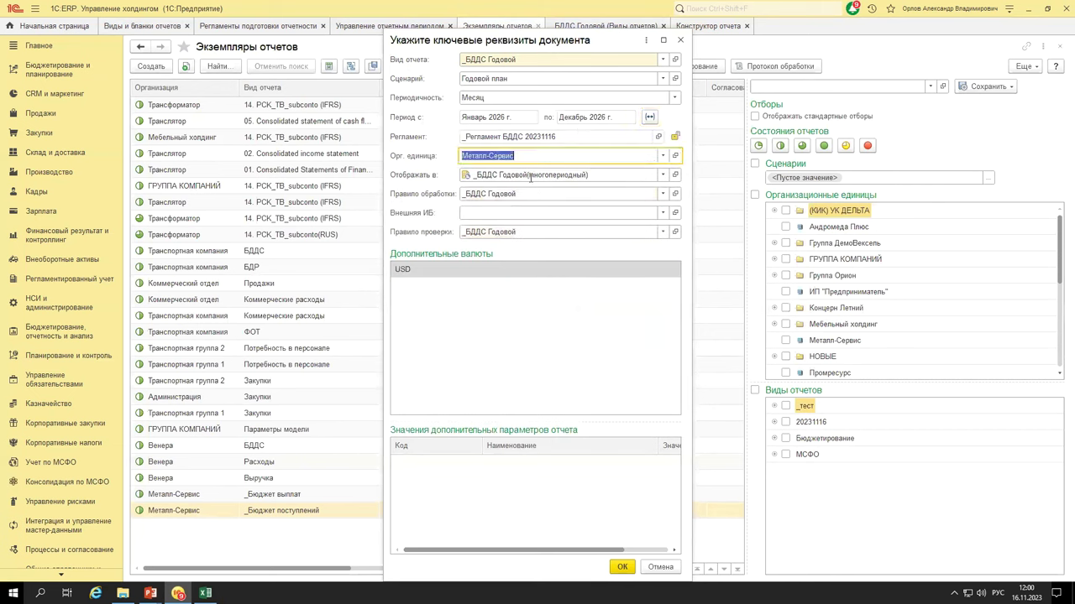
pyautogui.click(588, 175)
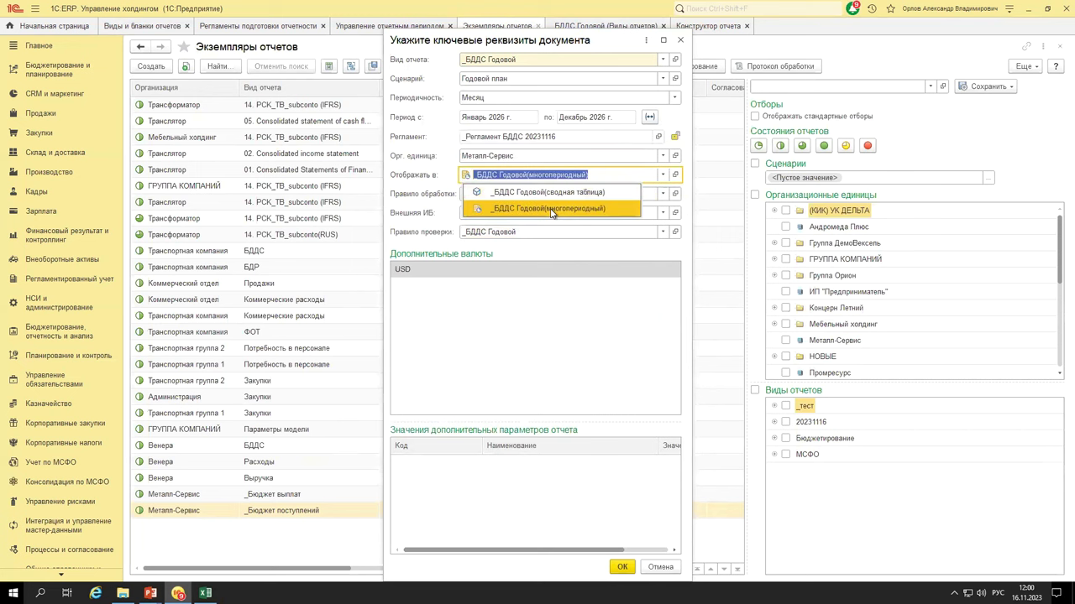
pyautogui.click(543, 209)
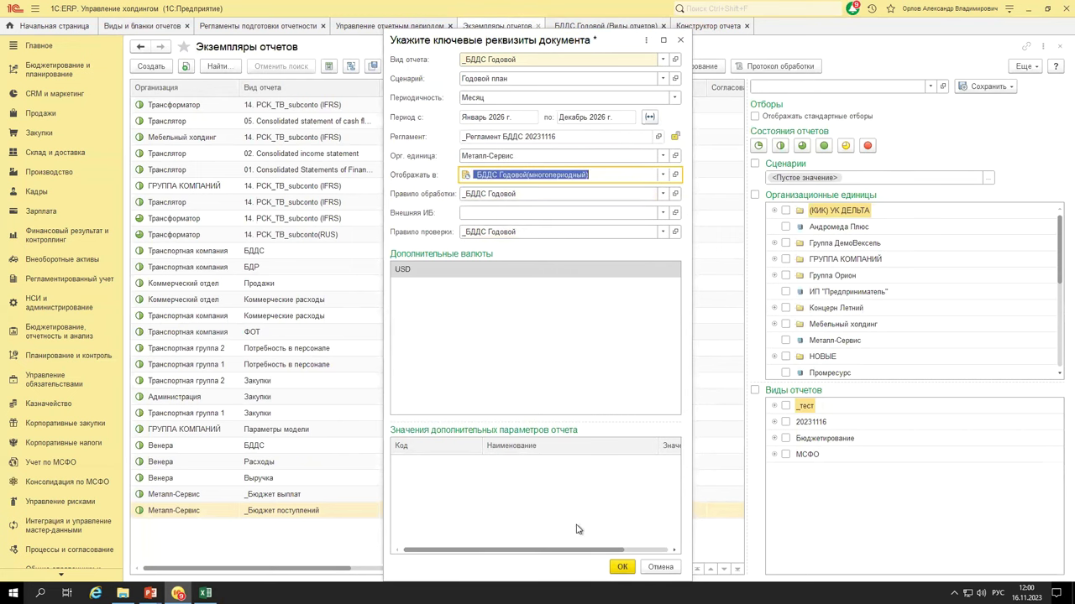
pyautogui.click(622, 566)
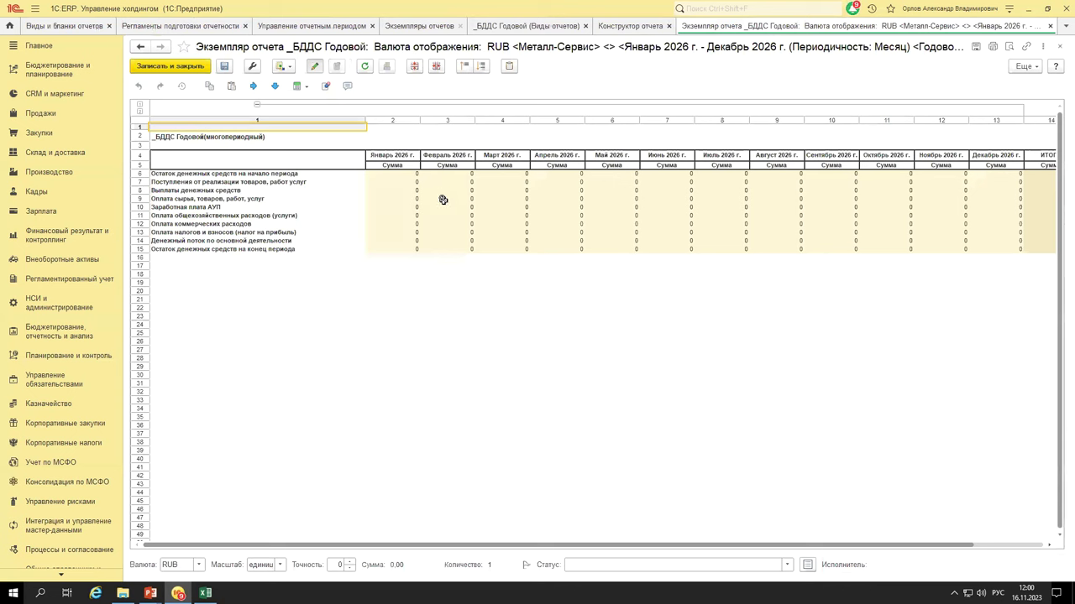
# - Check the January and February cells of the Заработная плата АУП and Оплата общехозяйственных расходов (услуги) rows
pyautogui.click(400, 205)
pyautogui.click(449, 218)
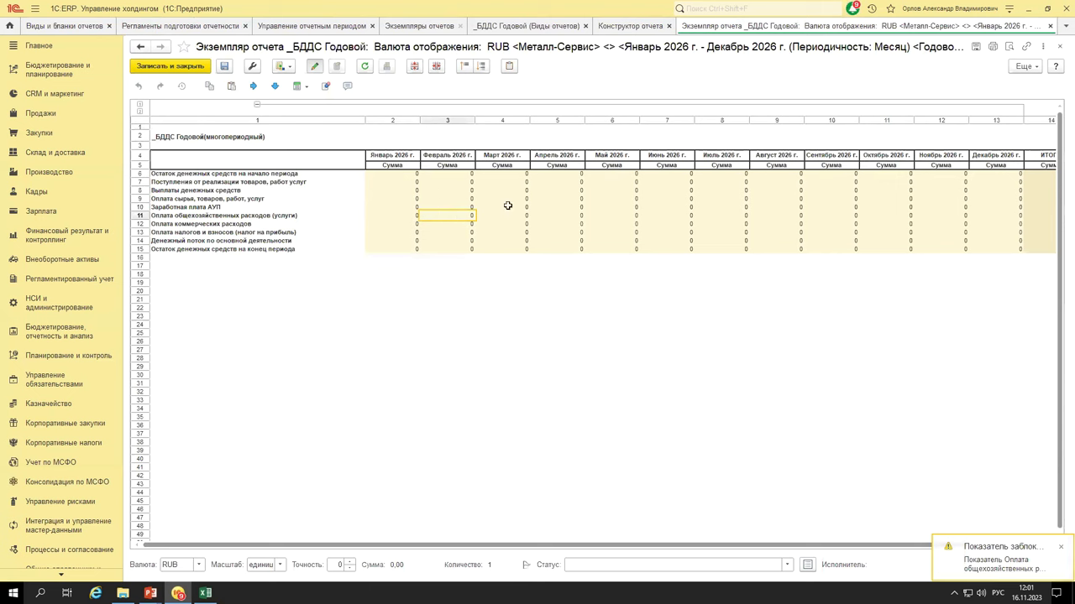
pyautogui.moveTo(398, 208); pyautogui.dragTo(461, 218)
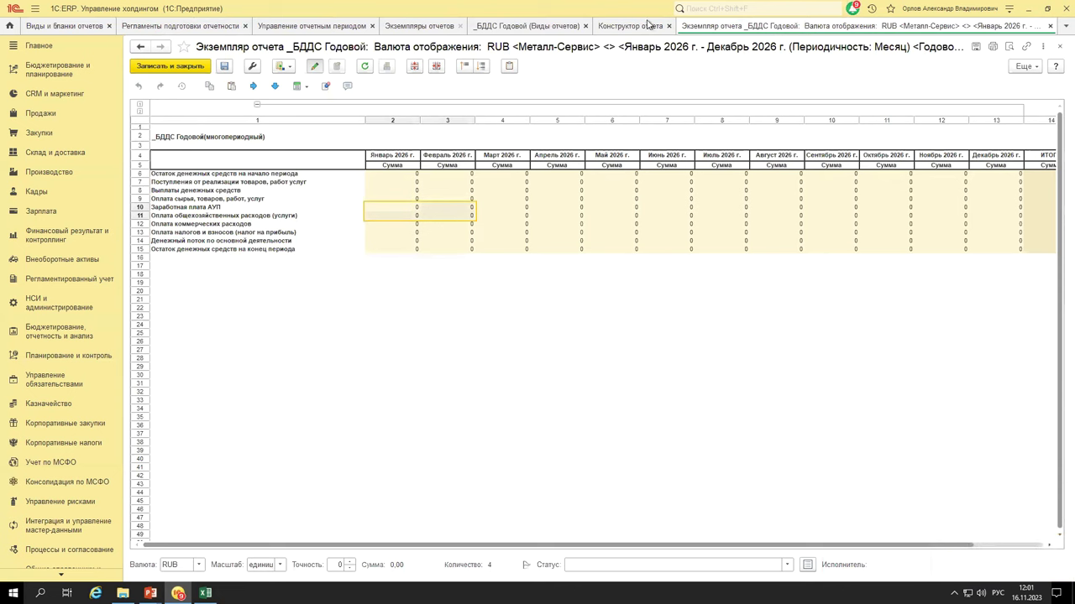
# - Examine the formula of the Выплаты денежных средств row in the report constructor, and return to the report instance
pyautogui.click(622, 27)
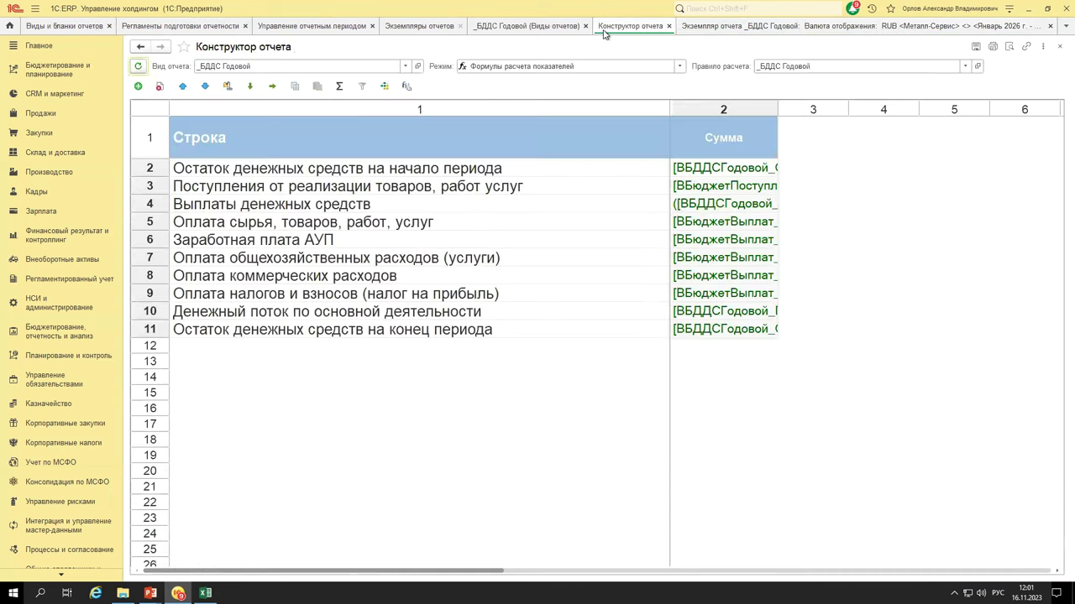
pyautogui.doubleClick(725, 206)
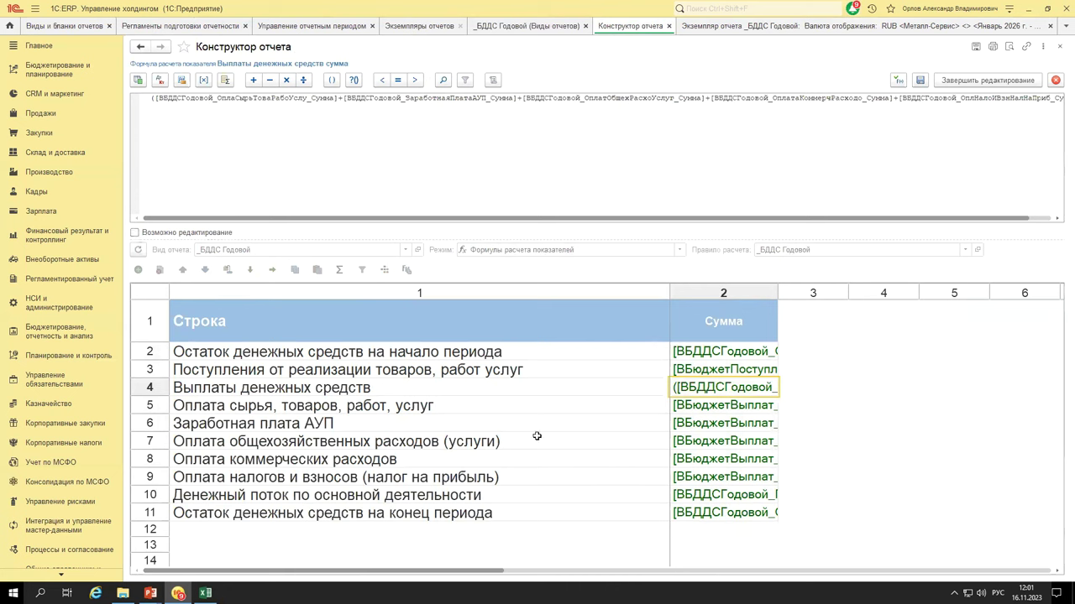
pyautogui.click(1056, 82)
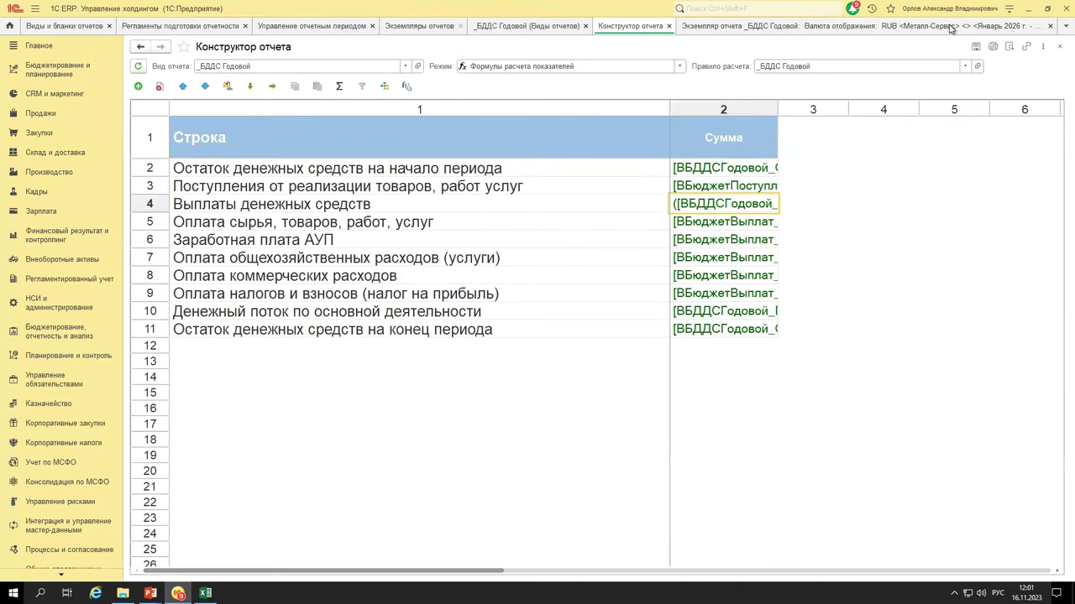
pyautogui.click(783, 26)
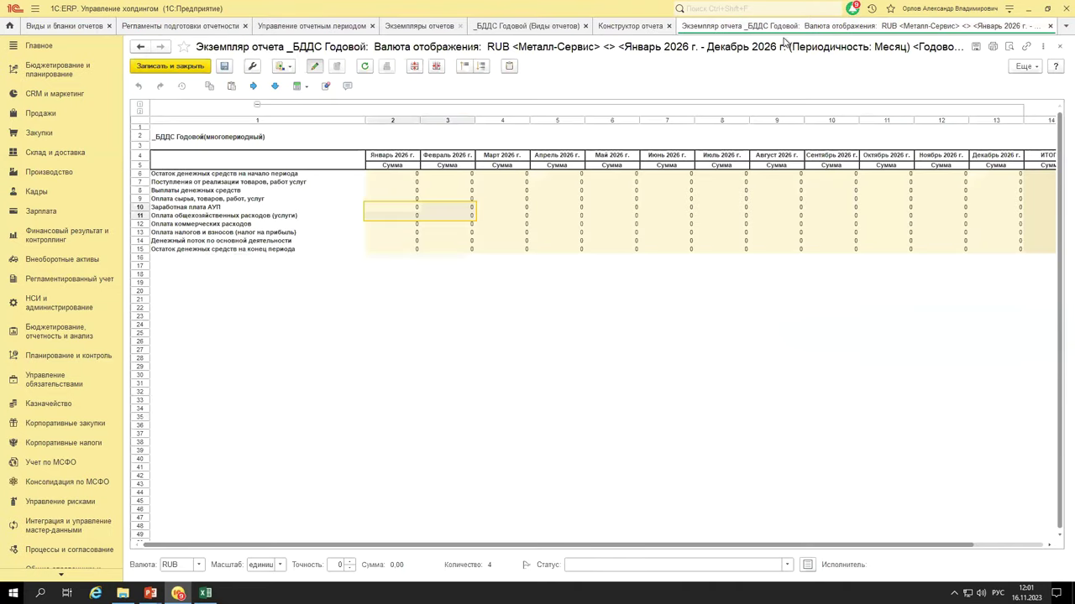
# - Open the instance's fill method selection for options other than the regulation
pyautogui.click(290, 68)
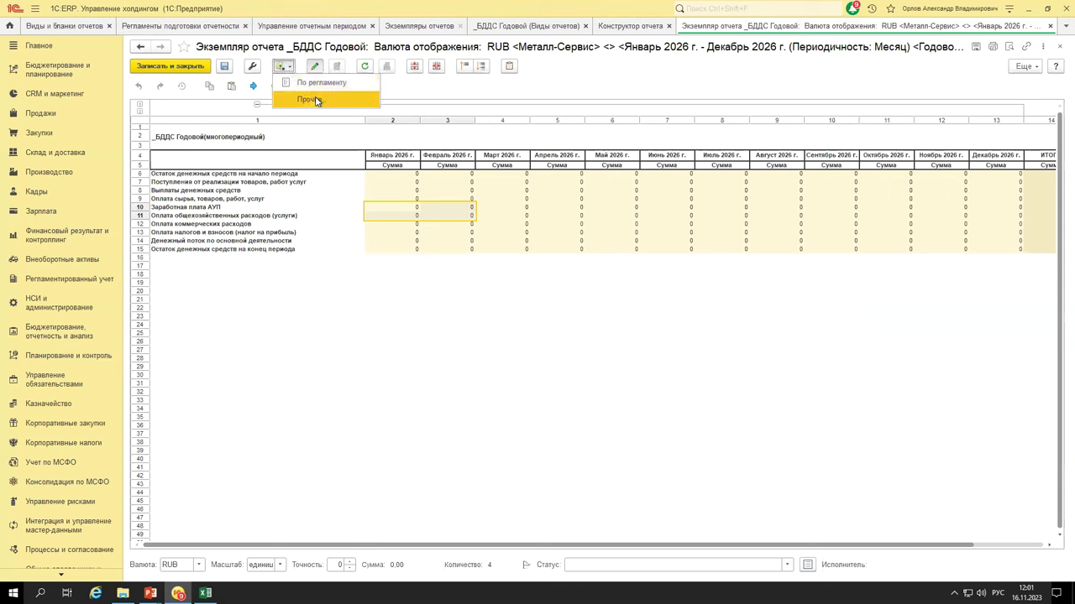
pyautogui.click(309, 100)
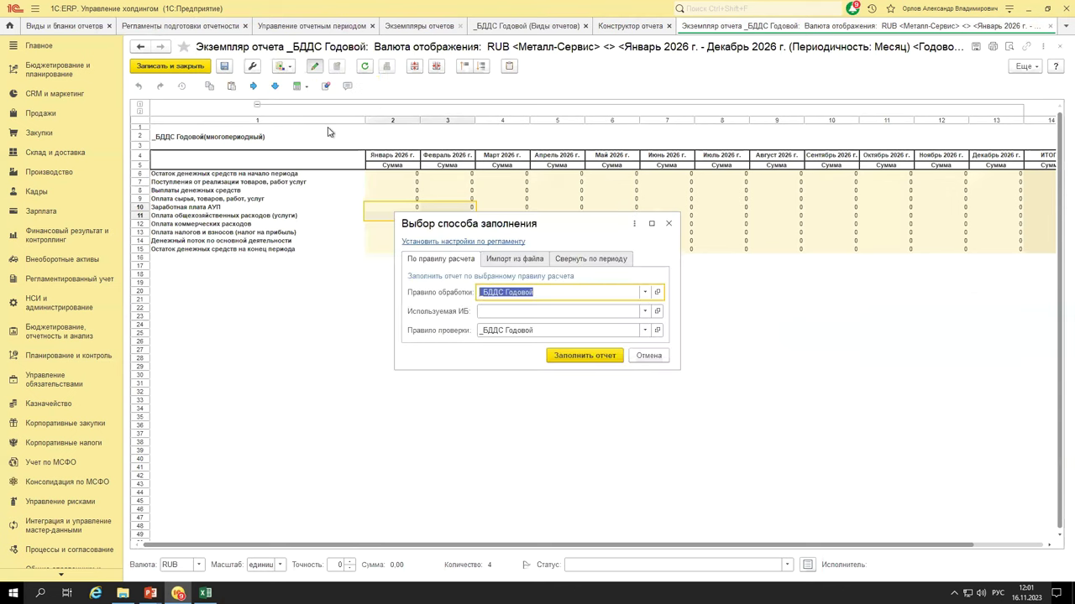
pyautogui.click(668, 223)
pyautogui.click(286, 66)
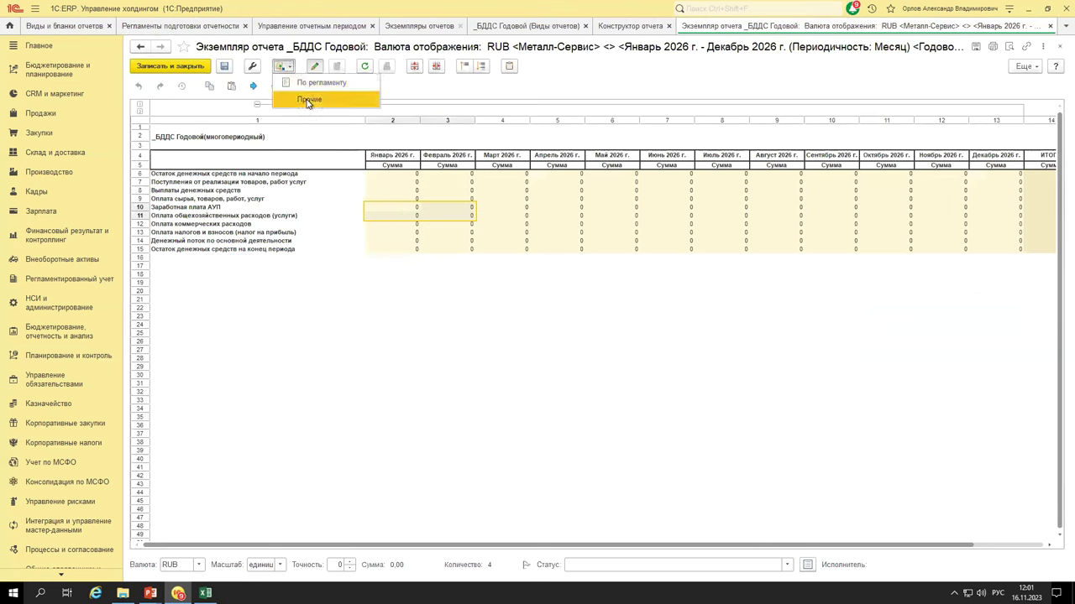
pyautogui.click(308, 100)
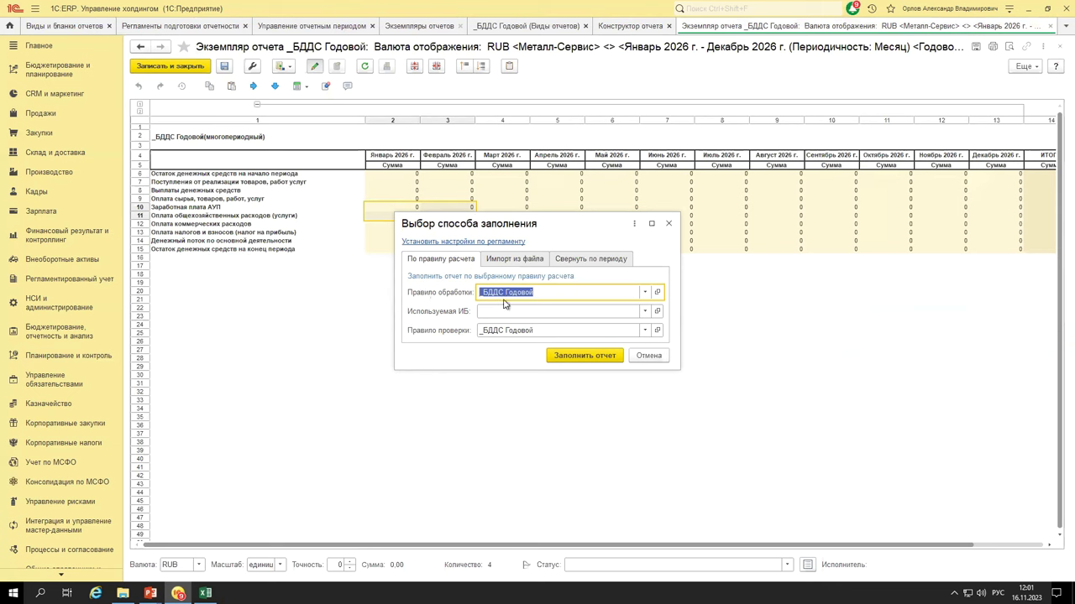
# - Check the list of calculation rules and the _БДДС Годовой row formulas in the report constructor, and return to the report instance
pyautogui.click(613, 29)
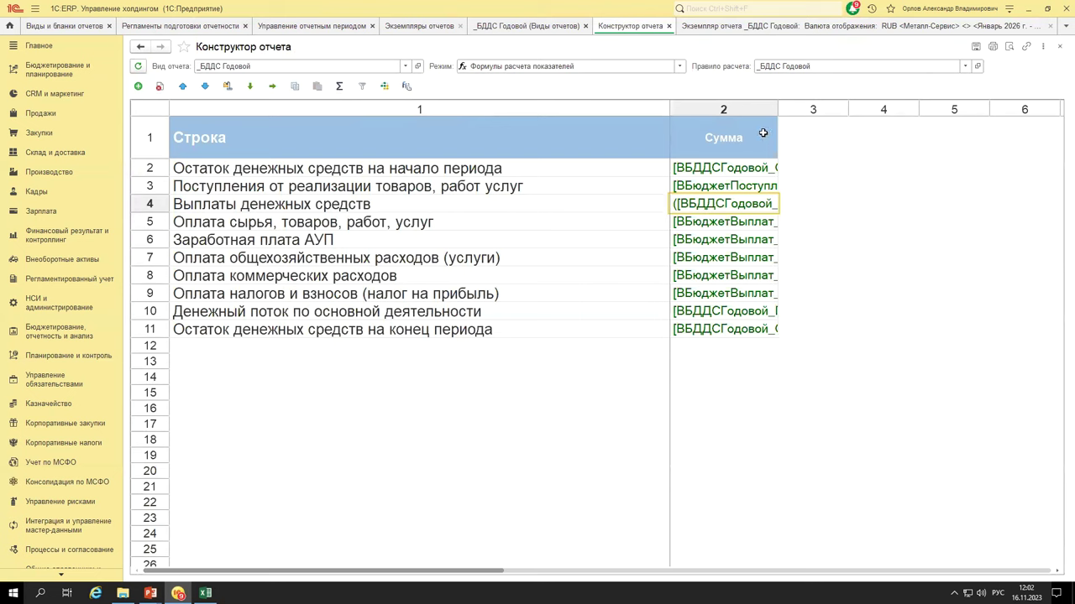
pyautogui.click(964, 66)
pyautogui.click(821, 99)
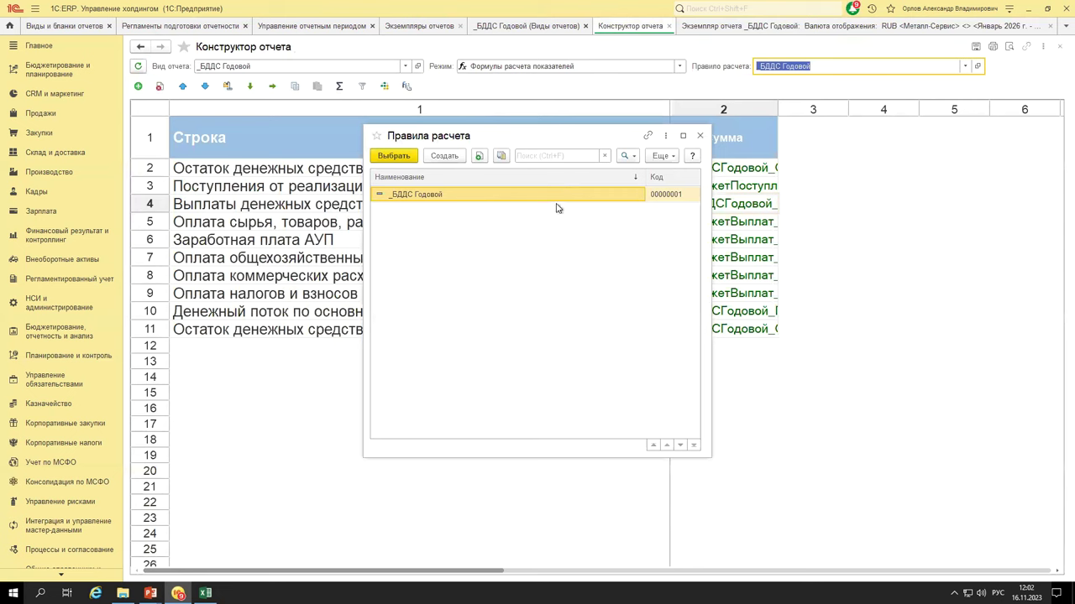
pyautogui.click(699, 135)
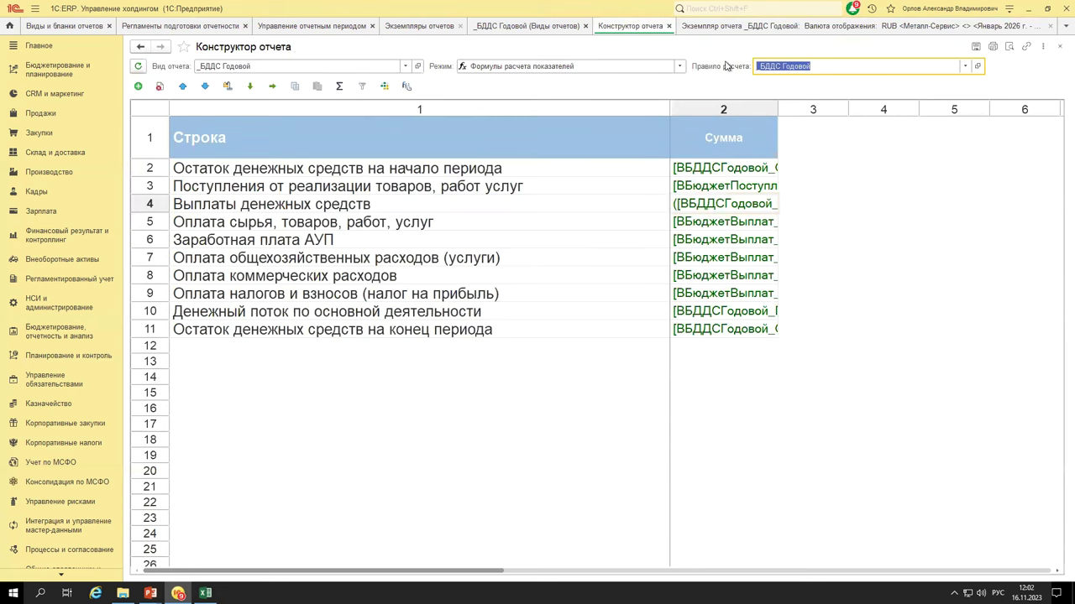
pyautogui.moveTo(722, 165); pyautogui.dragTo(643, 336)
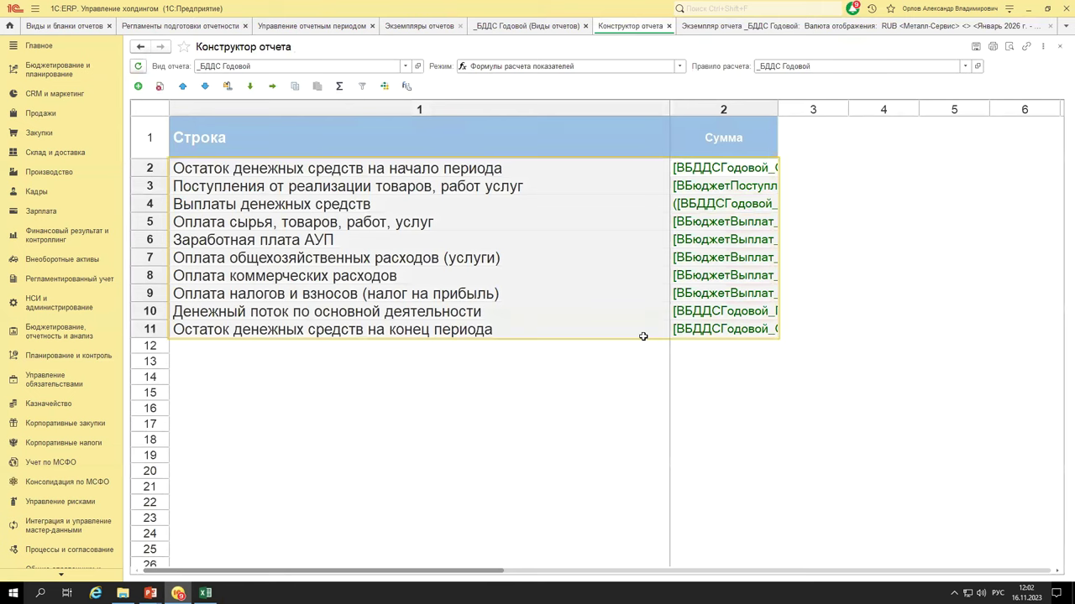
pyautogui.click(711, 225)
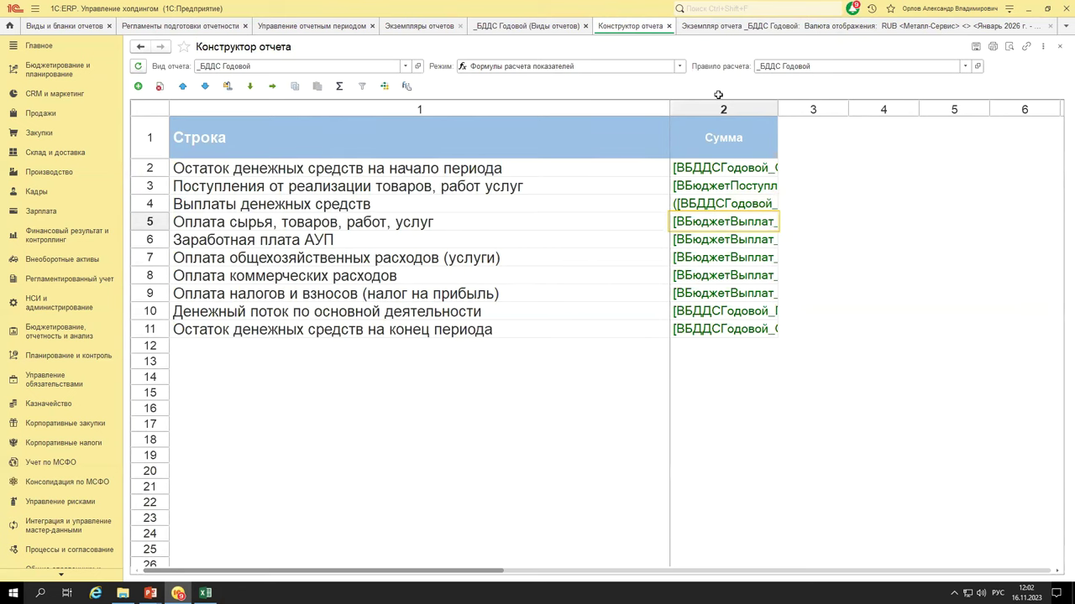
pyautogui.click(719, 28)
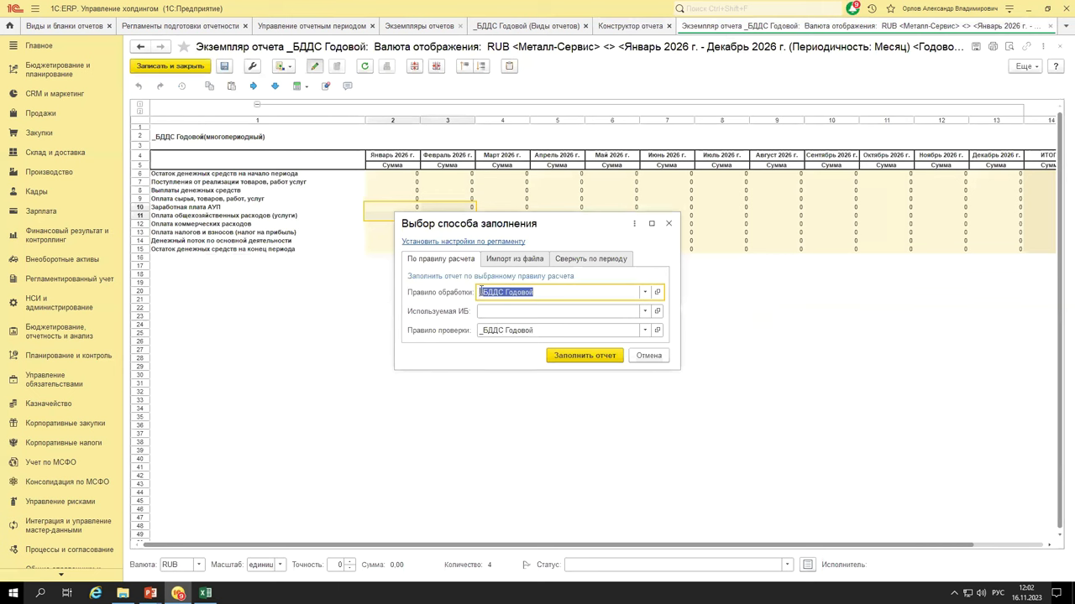
# - Review the file import and period roll-up fill methods, and fill the report by the _БДДС Годовой calculation rule
pyautogui.click(504, 261)
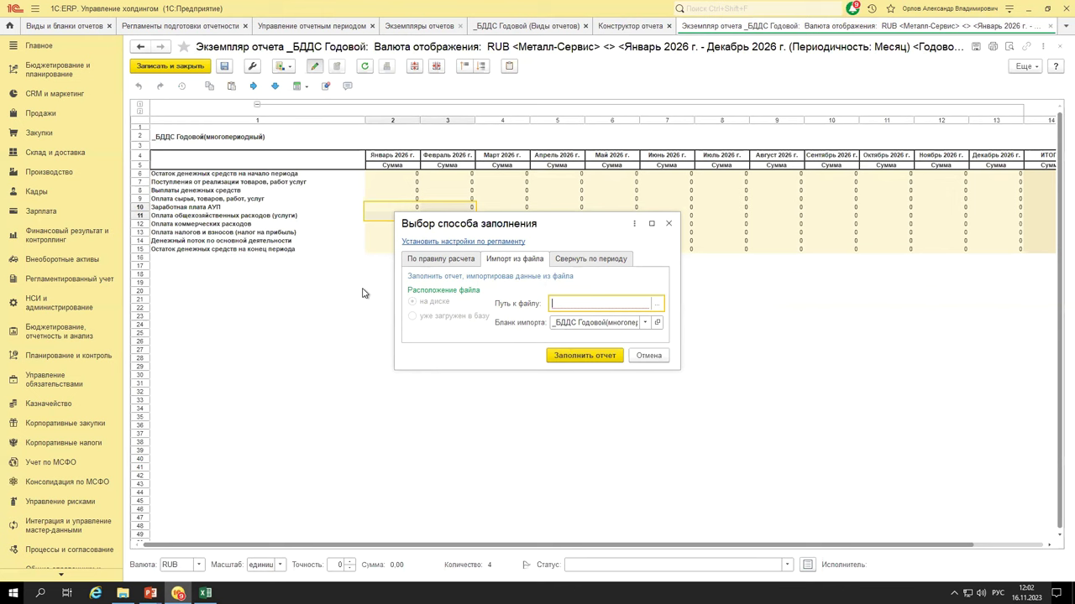
pyautogui.click(579, 263)
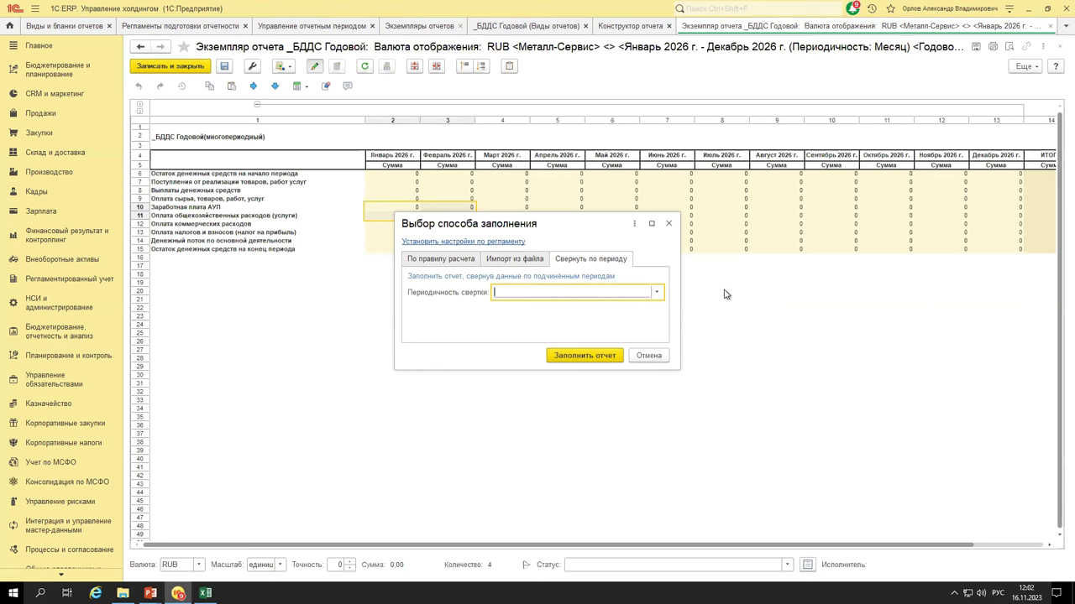
pyautogui.moveTo(681, 291); pyautogui.dragTo(771, 292)
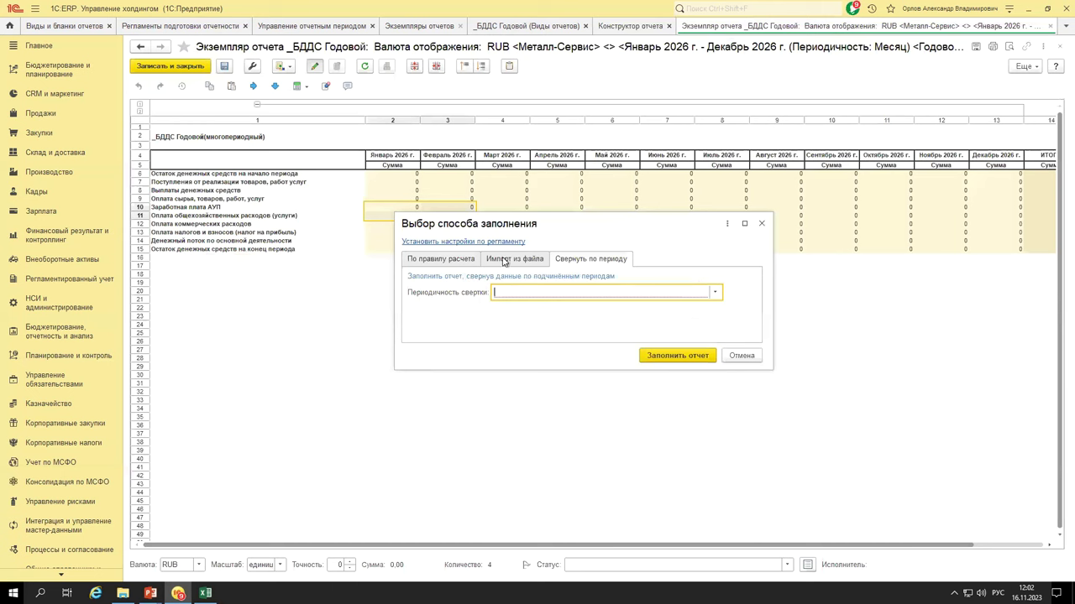
pyautogui.click(471, 260)
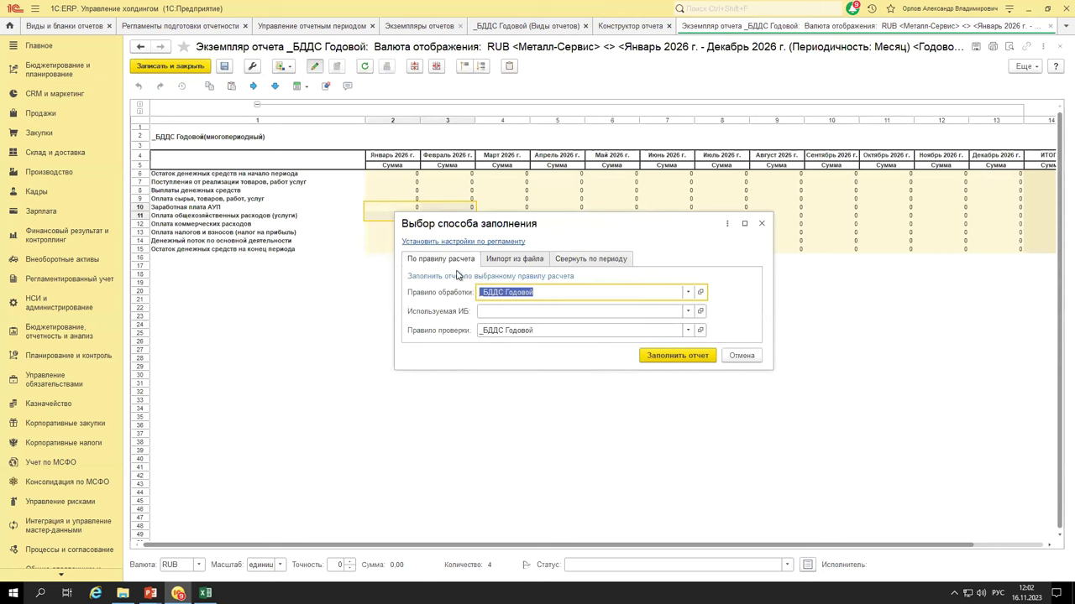
pyautogui.click(678, 356)
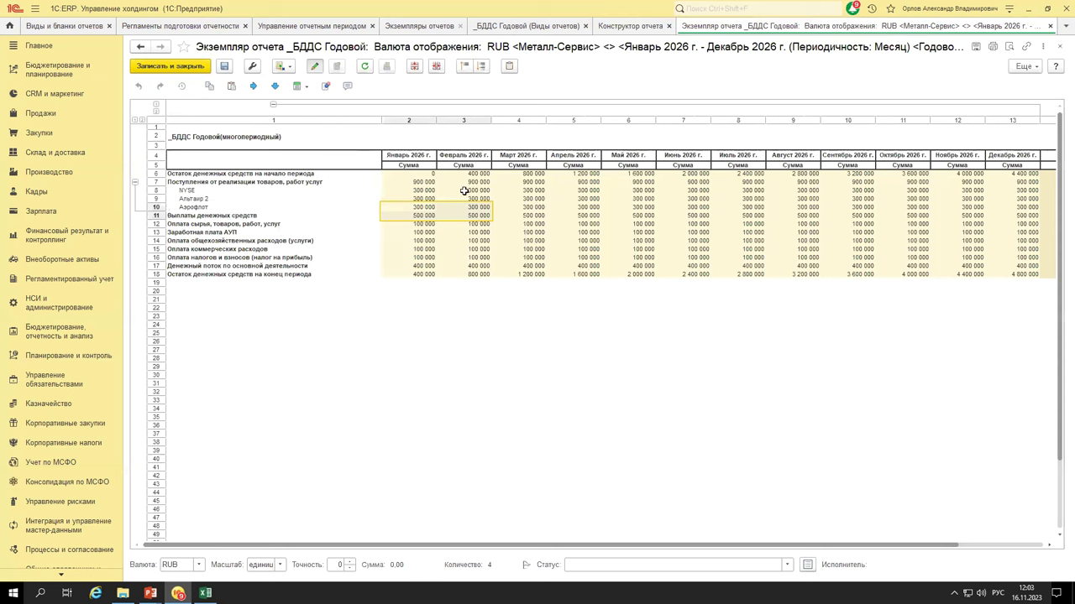
# - Check the filled amounts across the months and close the report instance without saving
pyautogui.moveTo(426, 174); pyautogui.dragTo(753, 275)
pyautogui.click(1049, 26)
pyautogui.click(573, 321)
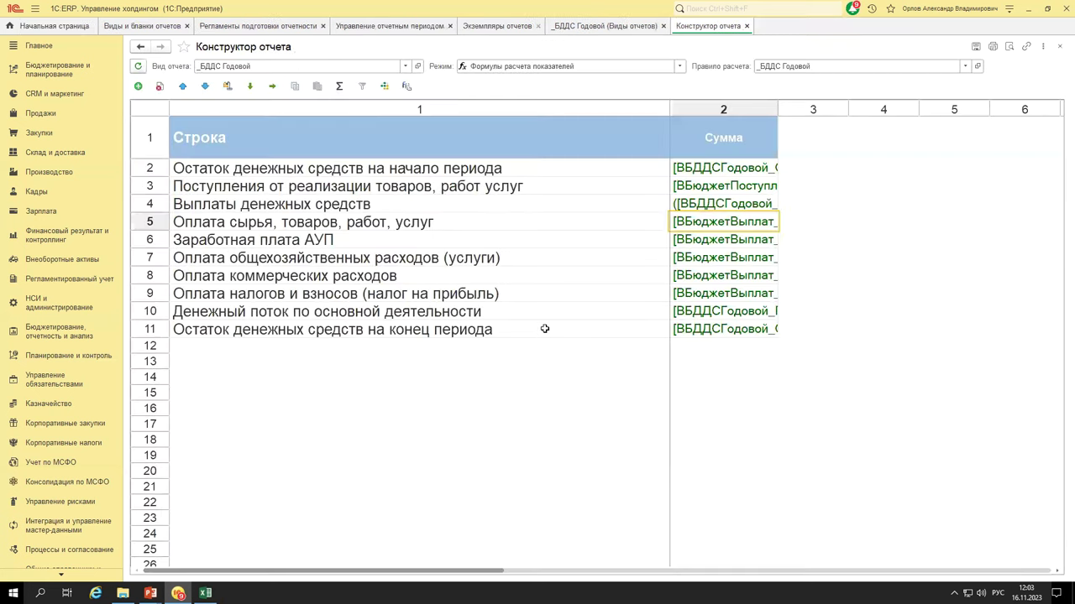
# - Start a new report instance of type _БДДС Годовой with the scenario Годовой план and the periodicity Месяц
pyautogui.click(151, 66)
pyautogui.click(663, 60)
pyautogui.click(631, 77)
pyautogui.click(662, 78)
pyautogui.click(586, 97)
pyautogui.click(586, 98)
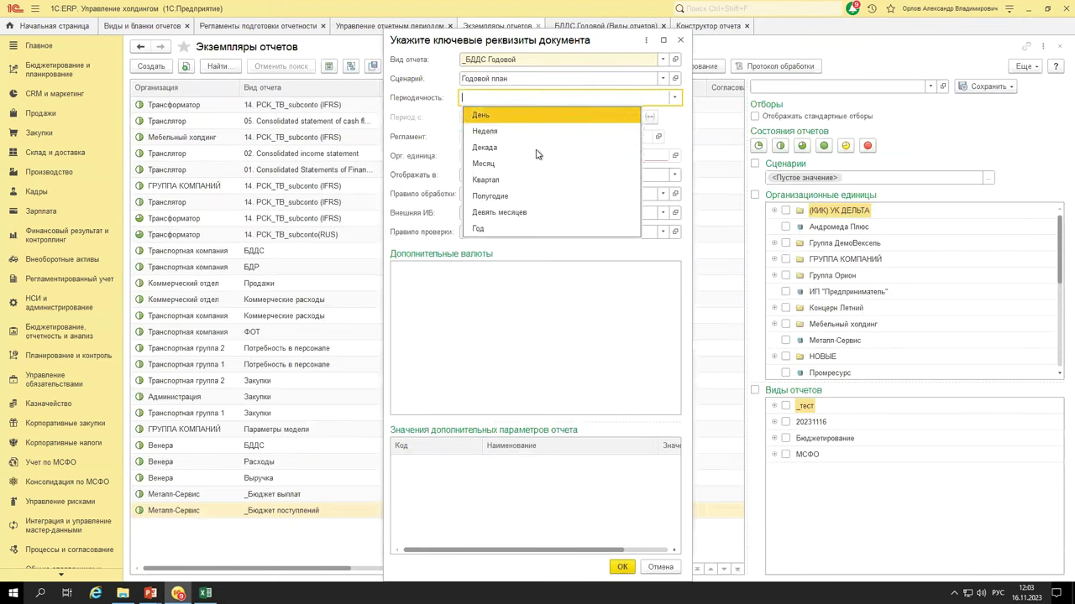
pyautogui.click(532, 165)
# - Set the new instance's period to January–December 2026
pyautogui.click(649, 116)
pyautogui.click(654, 260)
pyautogui.click(654, 259)
pyautogui.moveTo(595, 282); pyautogui.dragTo(648, 351)
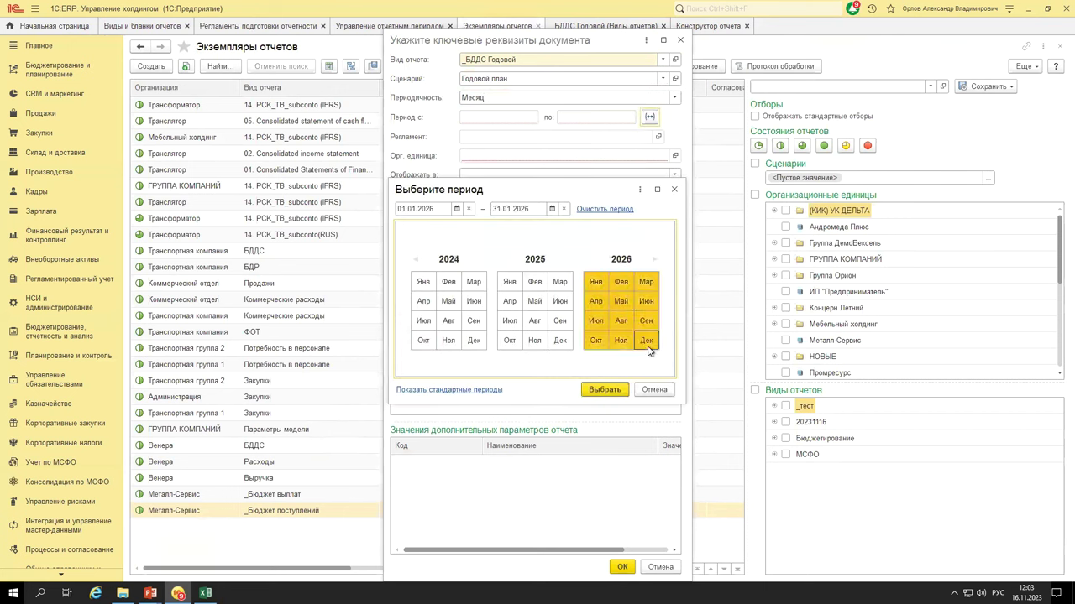
pyautogui.click(617, 389)
# - Set the organizational unit to Металл-Сервис and the display form to _БДДС Годовой(многопериодный), and create the instance
pyautogui.click(523, 154)
pyautogui.click(530, 175)
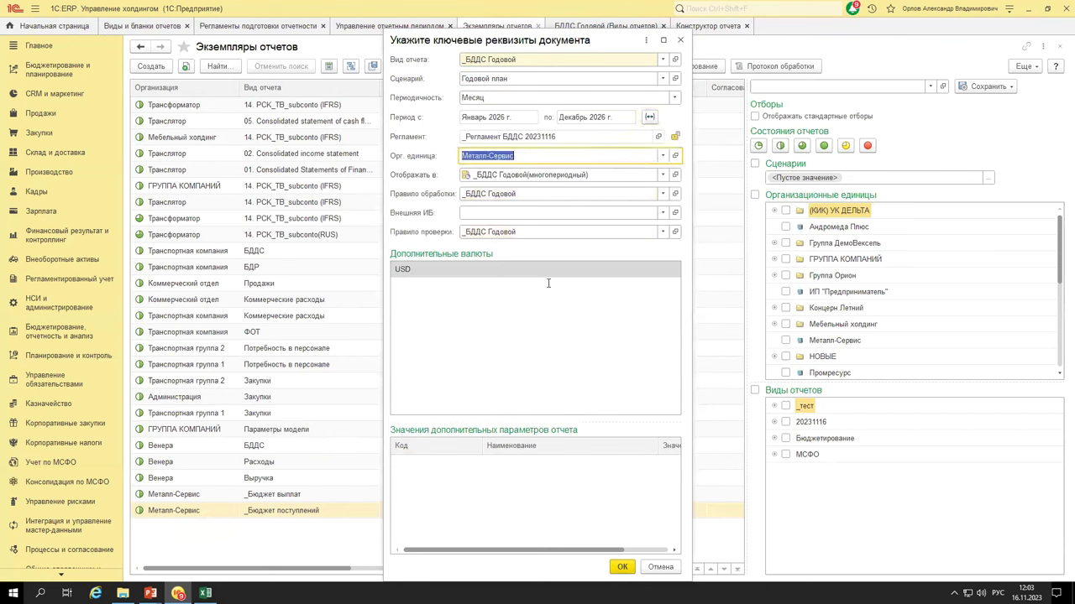
pyautogui.click(619, 566)
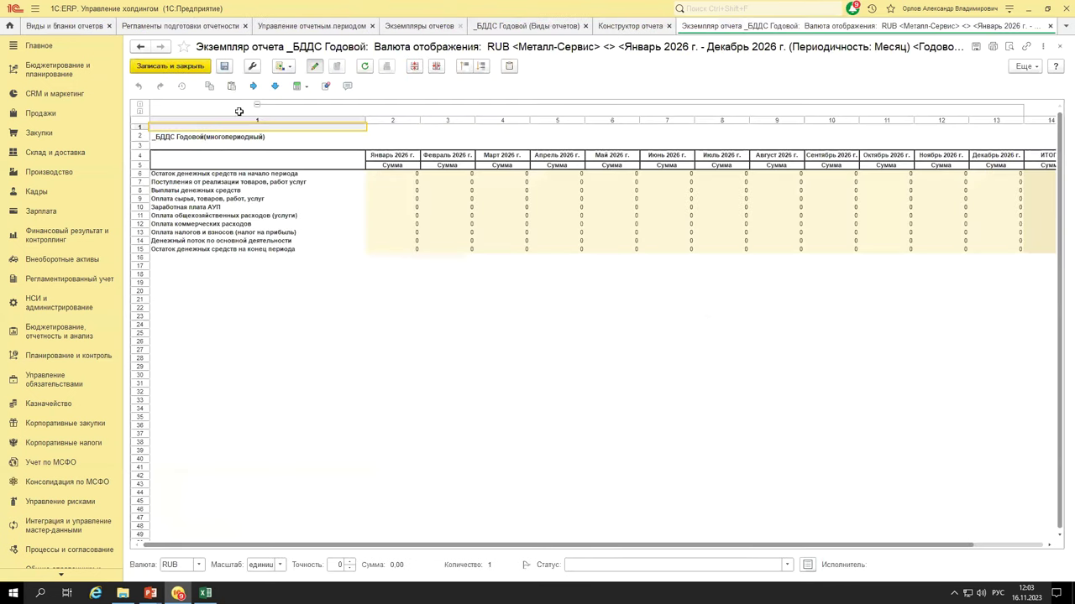
# - Fill the new report instance using the По регламенту method
pyautogui.click(285, 67)
pyautogui.click(310, 82)
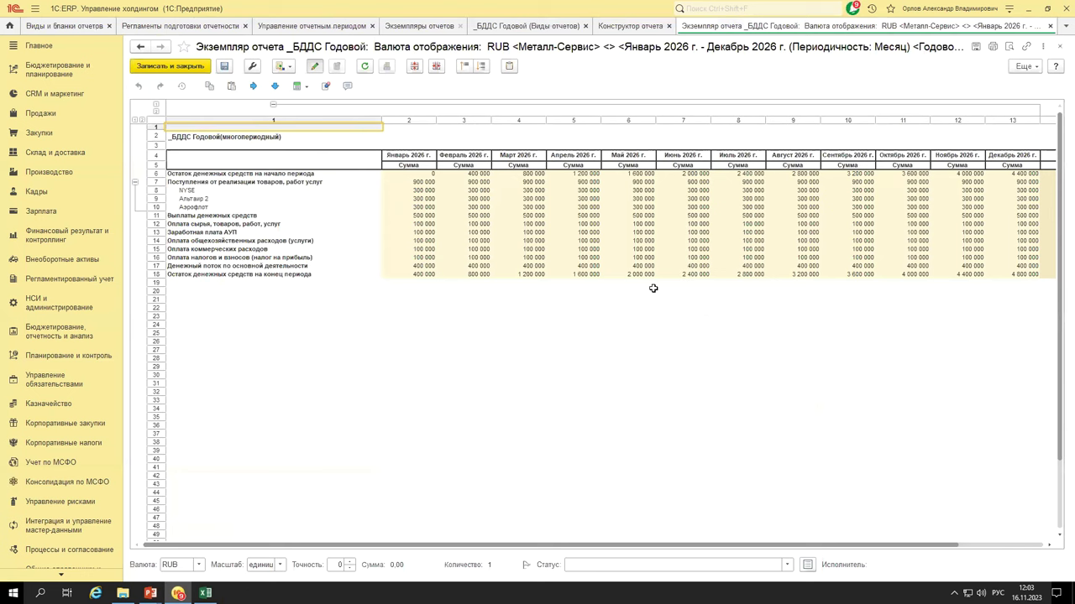
pyautogui.click(286, 66)
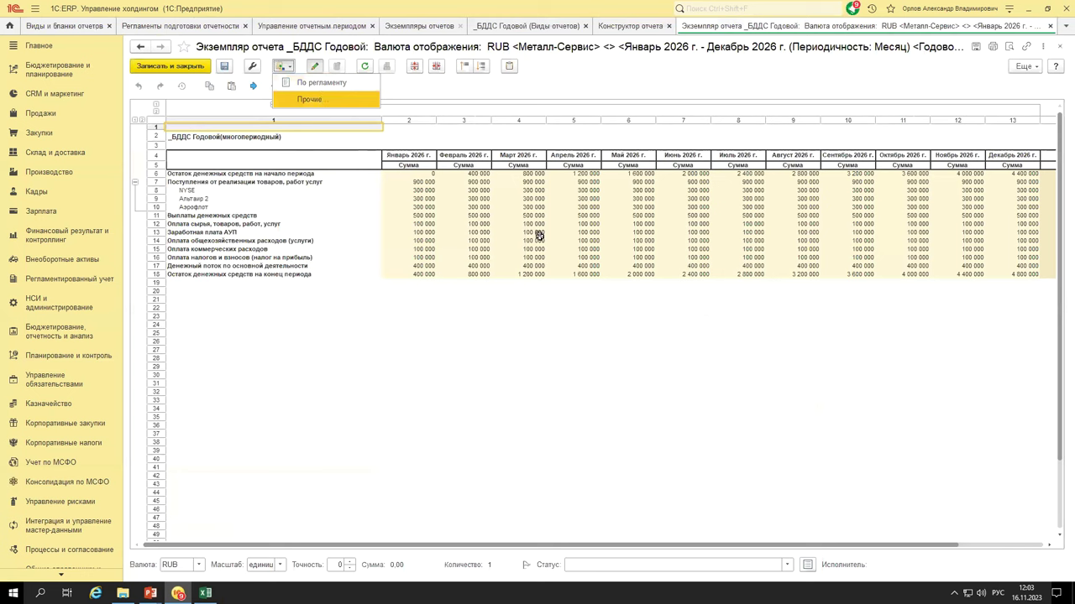
pyautogui.click(374, 337)
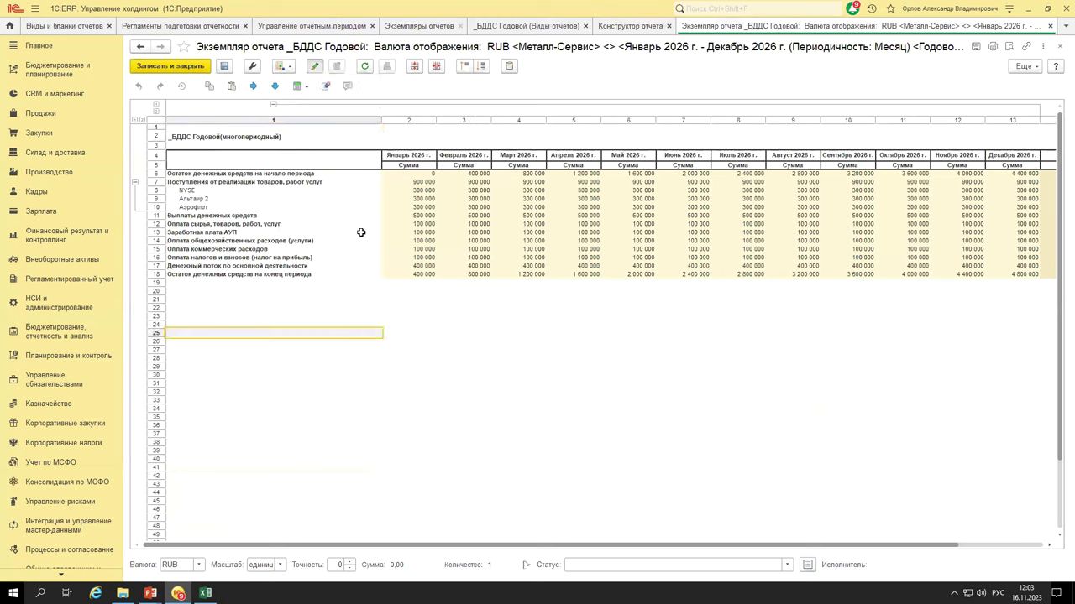
# - Examine the Поступления от реализации row and its breakdown by NYSE, Альтаир 2 and Аэрофлот
pyautogui.moveTo(201, 182); pyautogui.dragTo(460, 208)
pyautogui.moveTo(203, 190); pyautogui.dragTo(220, 199)
pyautogui.keyDown('ctrl'); pyautogui.scroll(3, 235, 225); pyautogui.keyUp('ctrl')
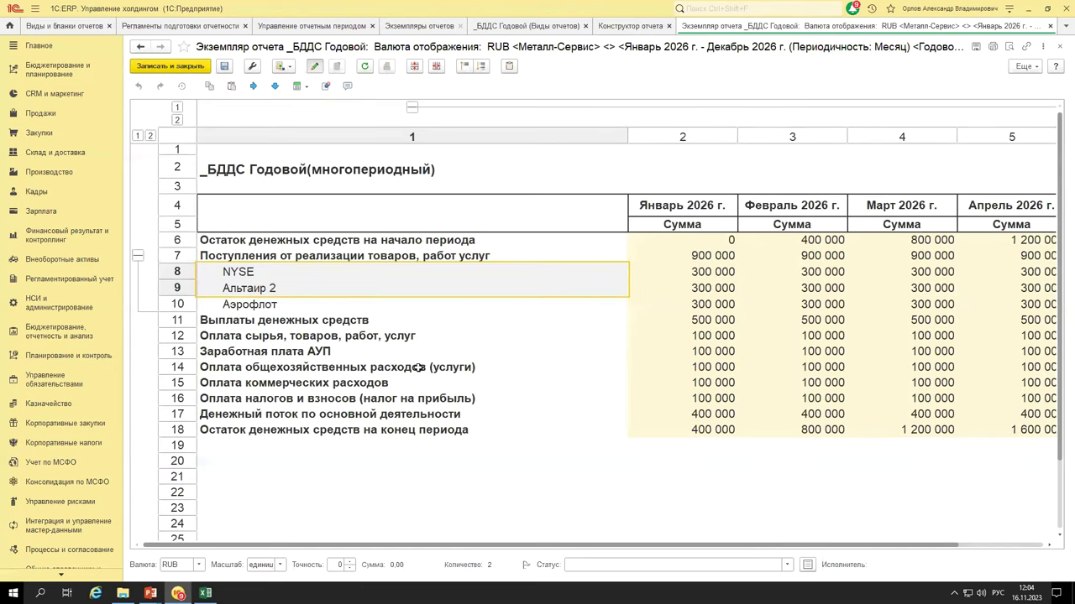
pyautogui.moveTo(250, 308); pyautogui.dragTo(785, 307)
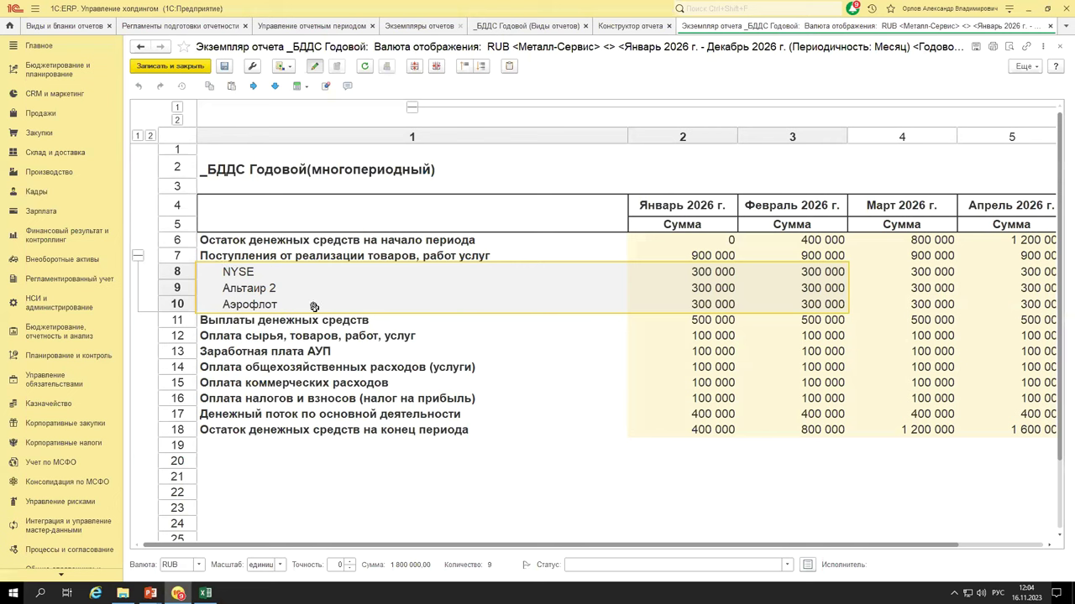
# - Compare the January payment items, from raw materials to taxes, with the Выплаты денежных средств row
pyautogui.click(532, 322)
pyautogui.moveTo(677, 336); pyautogui.dragTo(676, 395)
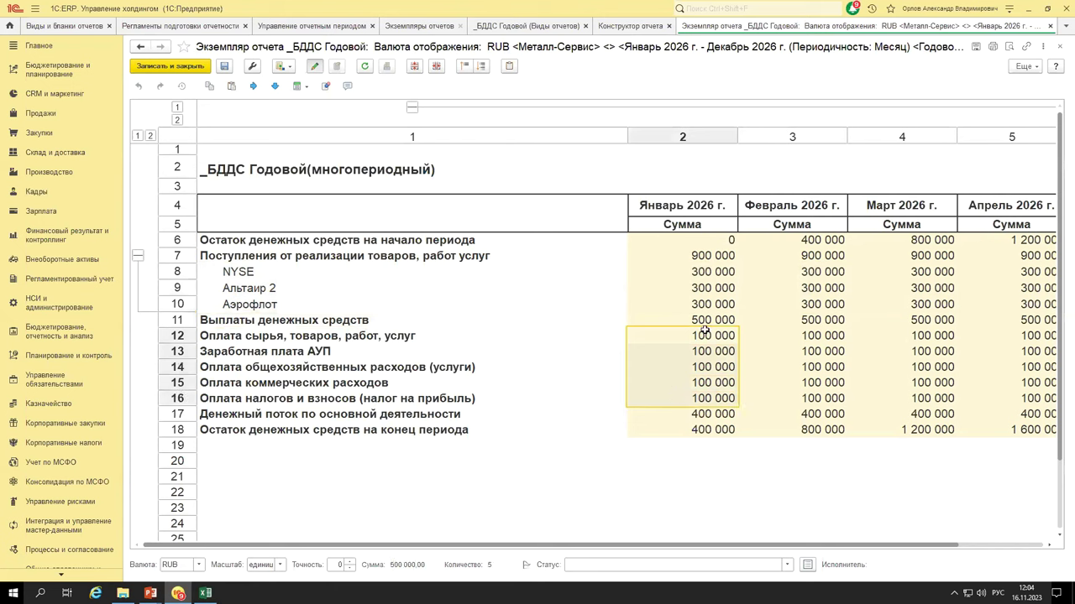
pyautogui.moveTo(691, 320); pyautogui.dragTo(523, 317)
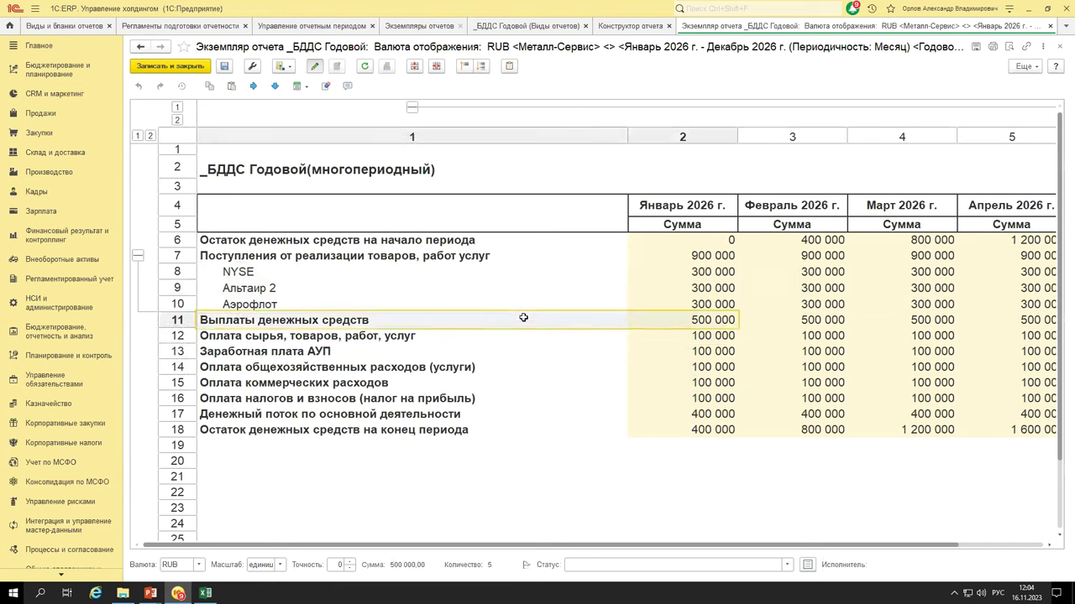
# - Check the January opening balance, receipts, payments and closing balance
pyautogui.click(688, 240)
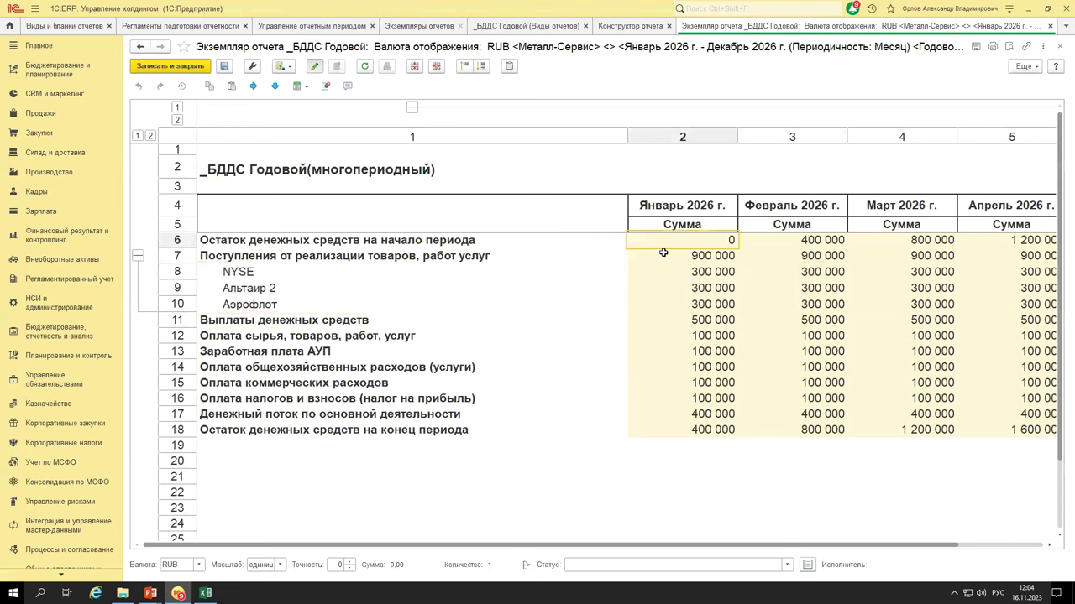
pyautogui.click(663, 253)
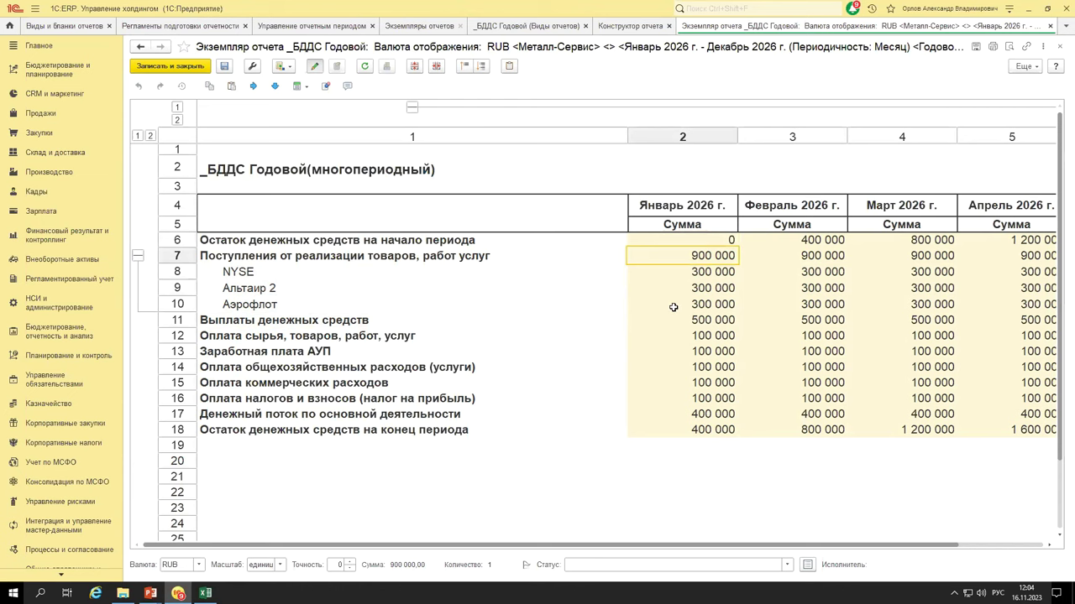
pyautogui.click(676, 320)
pyautogui.click(698, 428)
# - Trace how closing balances carry over into the next month's opening balance from February onward across the year
pyautogui.moveTo(356, 547); pyautogui.dragTo(414, 550)
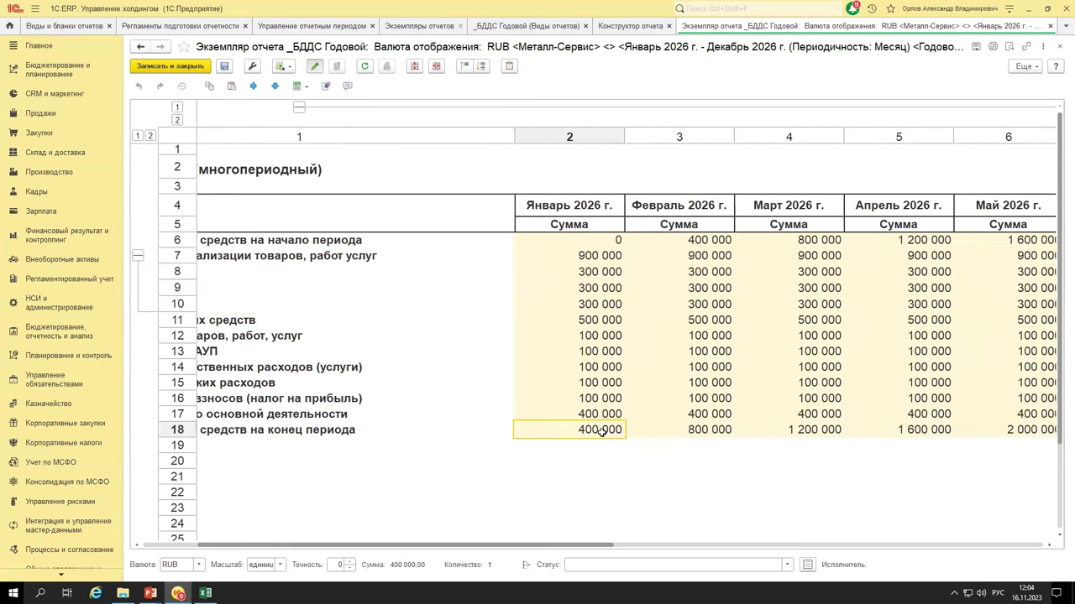
pyautogui.click(683, 239)
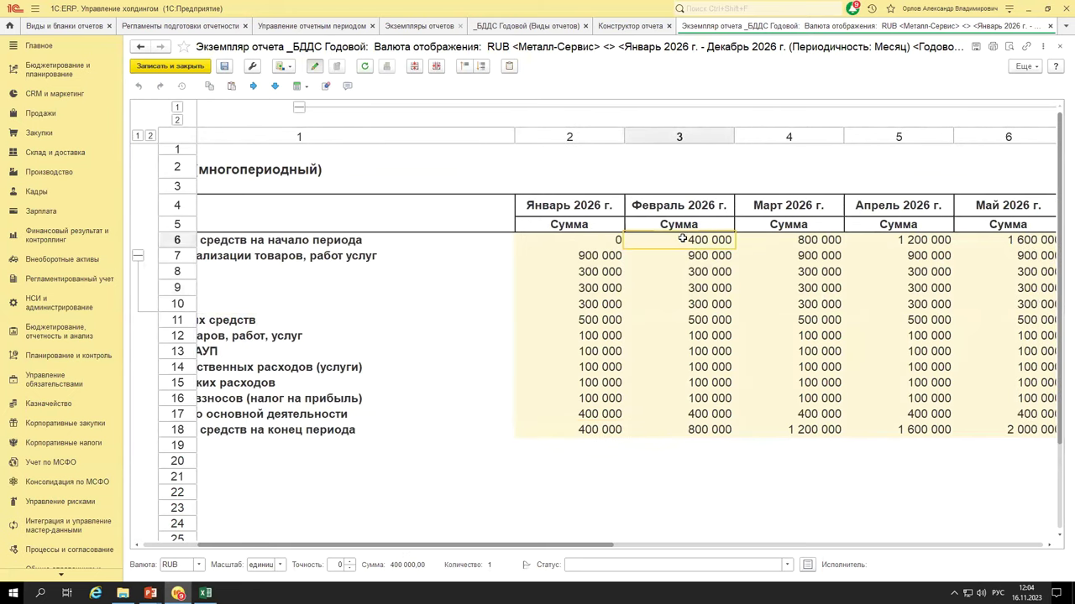
pyautogui.click(713, 431)
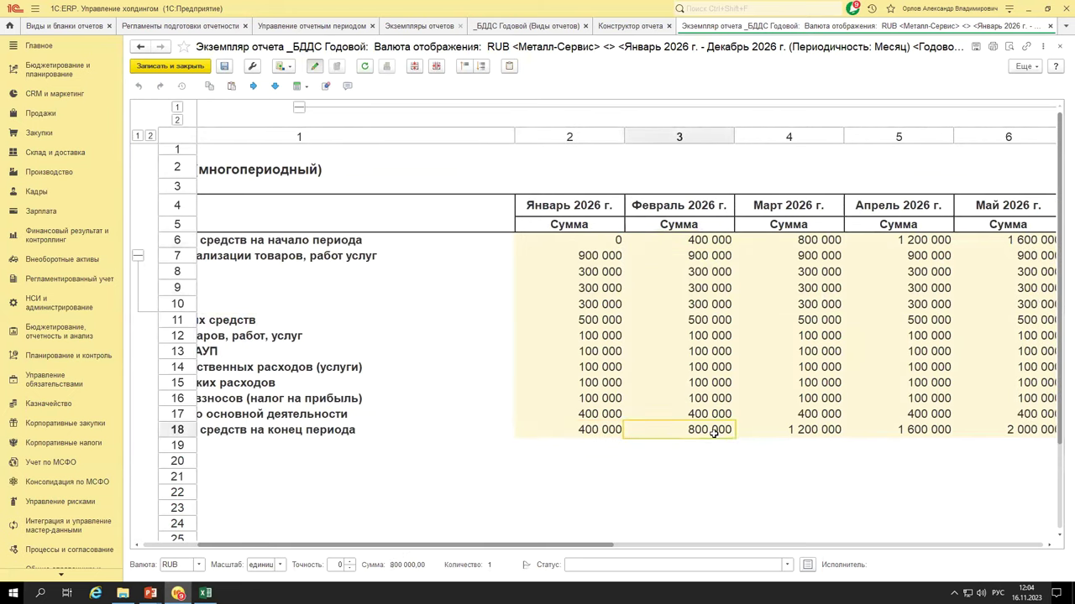
pyautogui.click(796, 240)
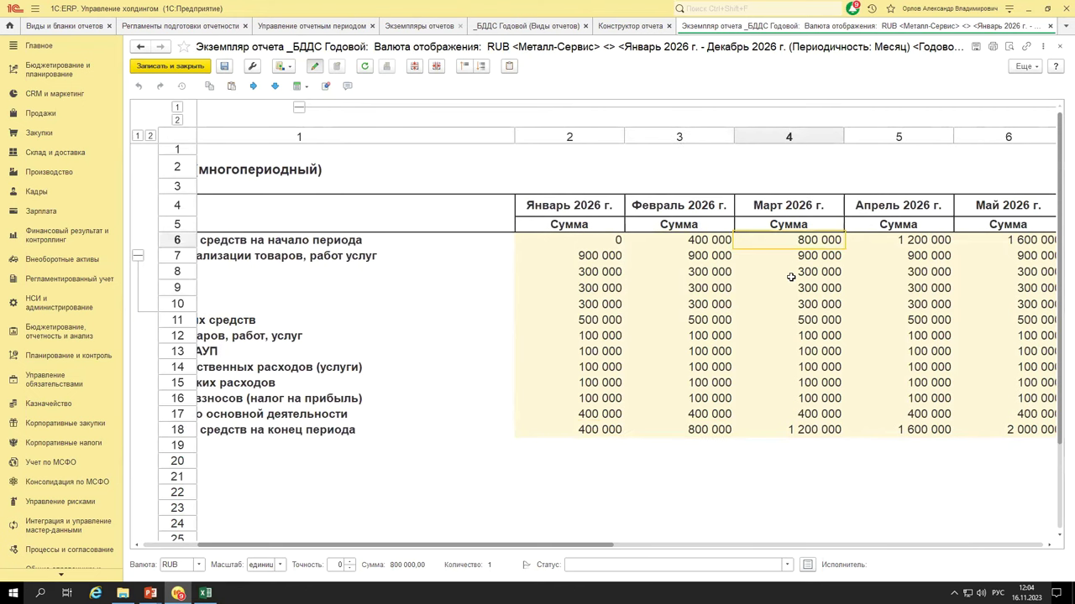
pyautogui.moveTo(576, 546); pyautogui.dragTo(907, 550)
pyautogui.moveTo(1018, 561); pyautogui.dragTo(259, 525)
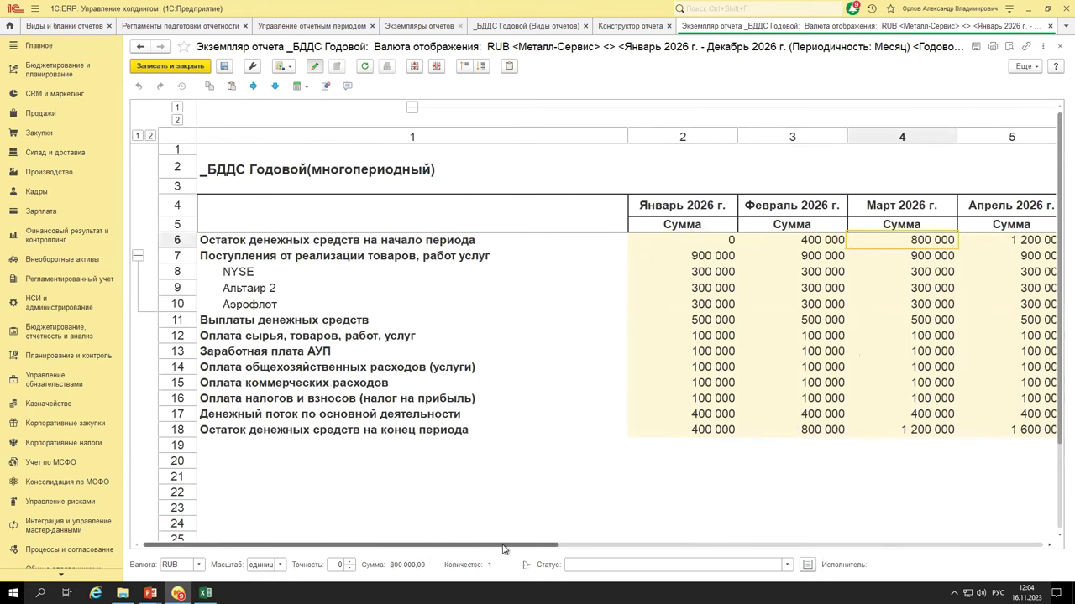
pyautogui.moveTo(507, 547); pyautogui.dragTo(693, 351)
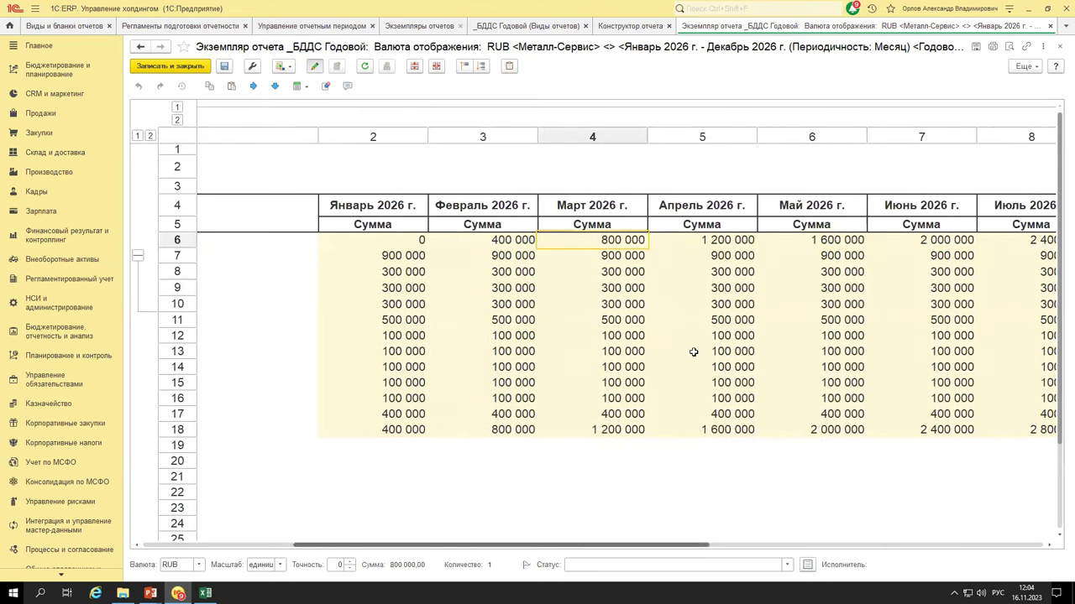
# - Check the May receipts, total payments and closing balance in the multi-period report instance
pyautogui.click(820, 257)
pyautogui.click(820, 320)
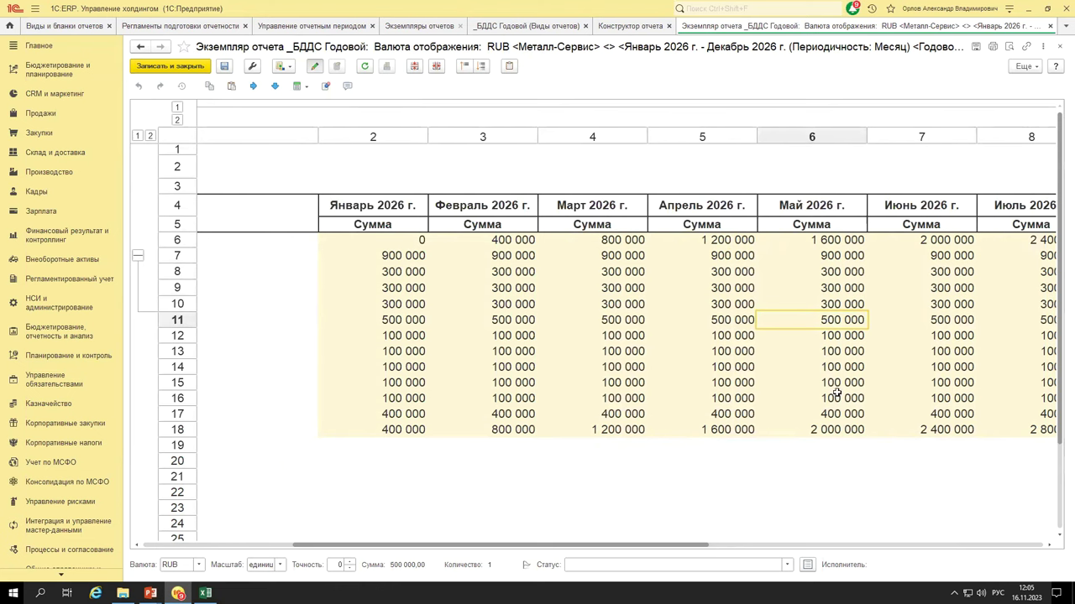
pyautogui.click(811, 430)
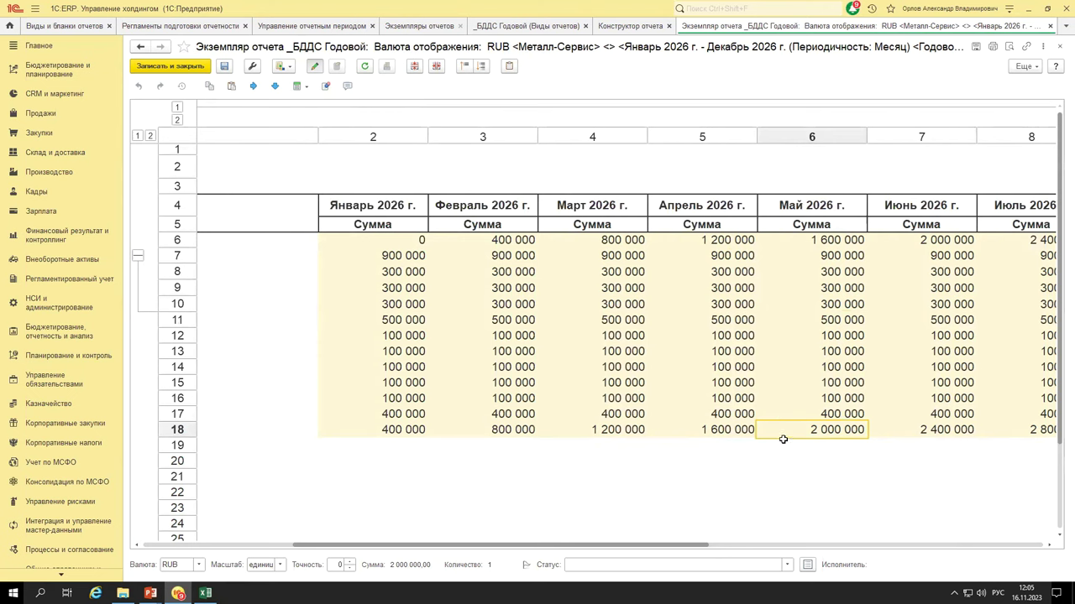
# - Examine how the ИТОГО column totals the opening and closing balances for the year
pyautogui.moveTo(680, 547); pyautogui.dragTo(1056, 519)
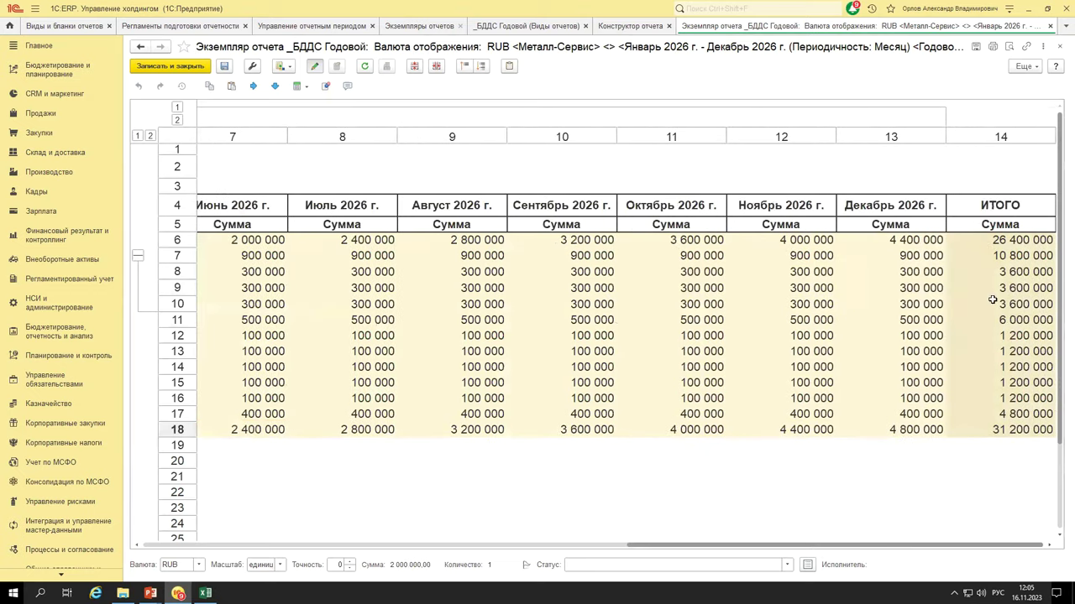
pyautogui.click(983, 239)
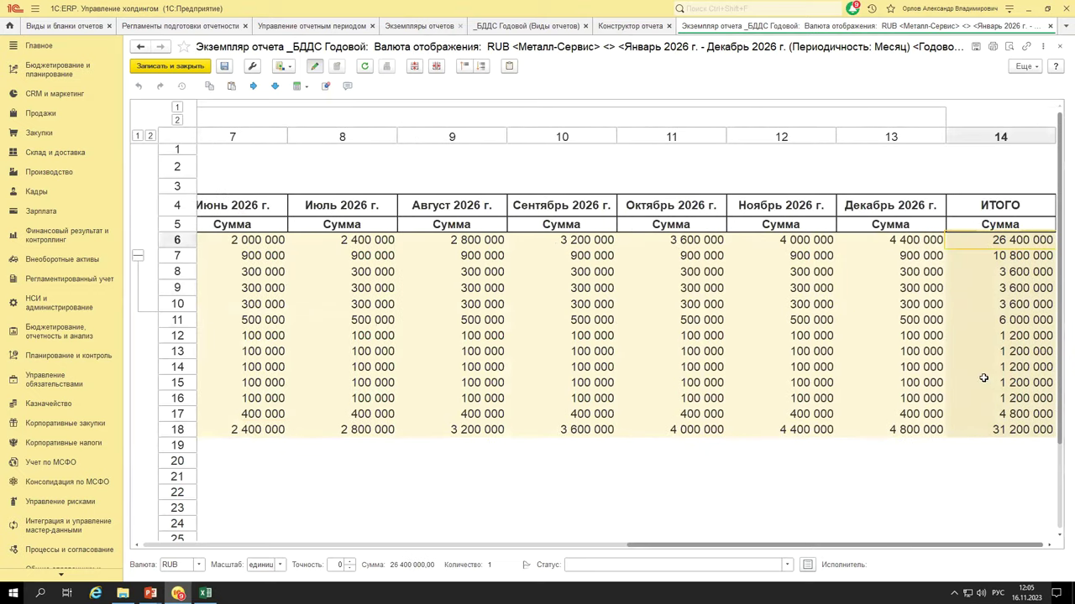
pyautogui.click(986, 433)
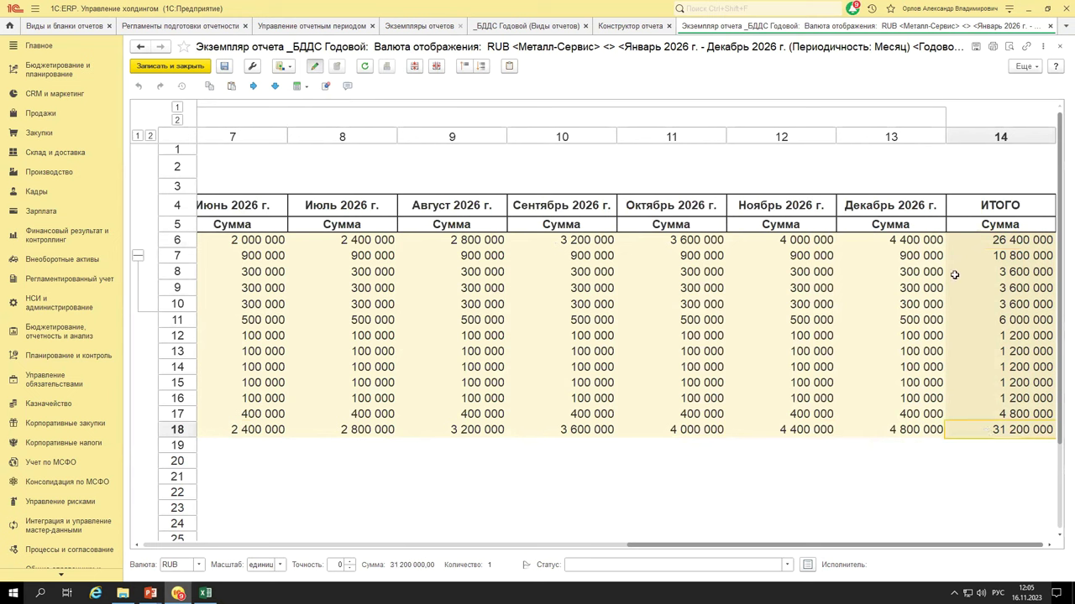
pyautogui.click(1000, 239)
pyautogui.click(1006, 429)
# - Compare the report's row structure with the July–September plan table in Excel, then return to the 1C report instance
pyautogui.moveTo(794, 544); pyautogui.dragTo(375, 530)
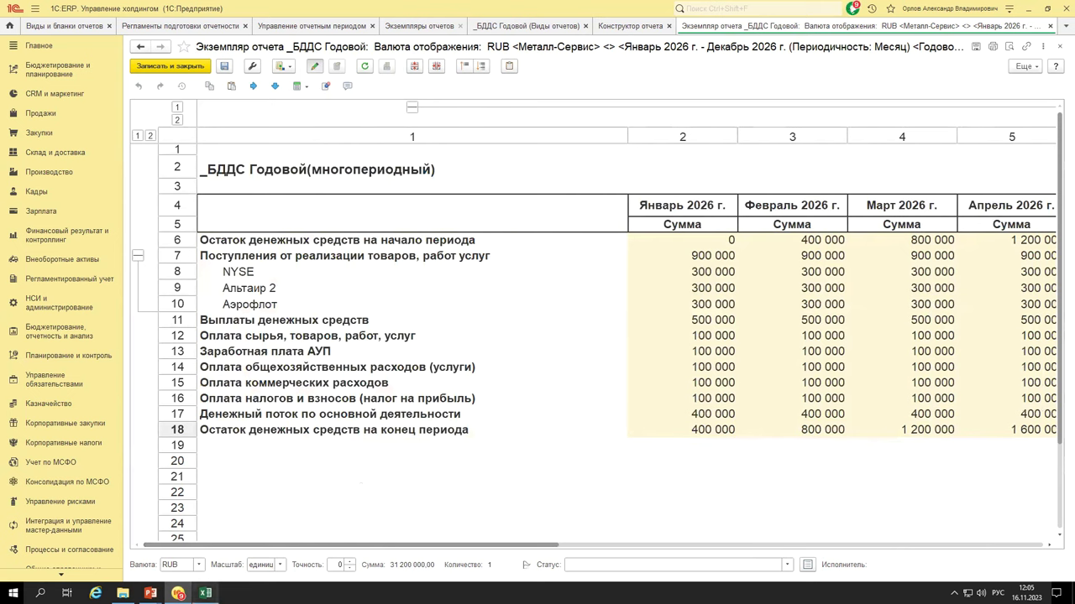
pyautogui.click(205, 594)
pyautogui.keyDown('shift'); pyautogui.click(536, 365); pyautogui.keyUp('shift')
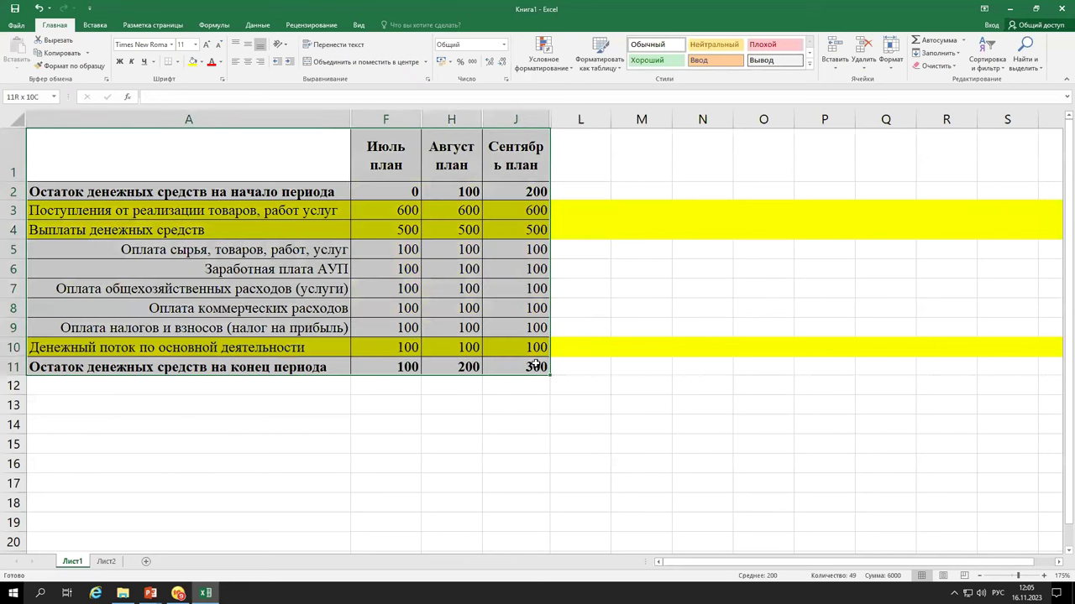
pyautogui.moveTo(536, 364); pyautogui.dragTo(518, 357)
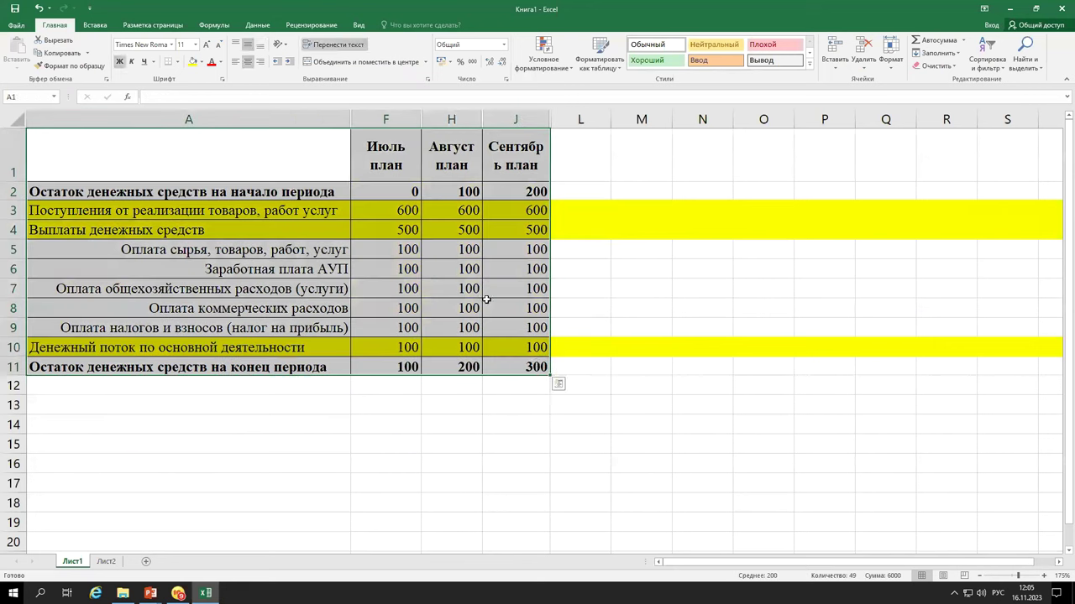
pyautogui.hotkey('alt', 'Tab')
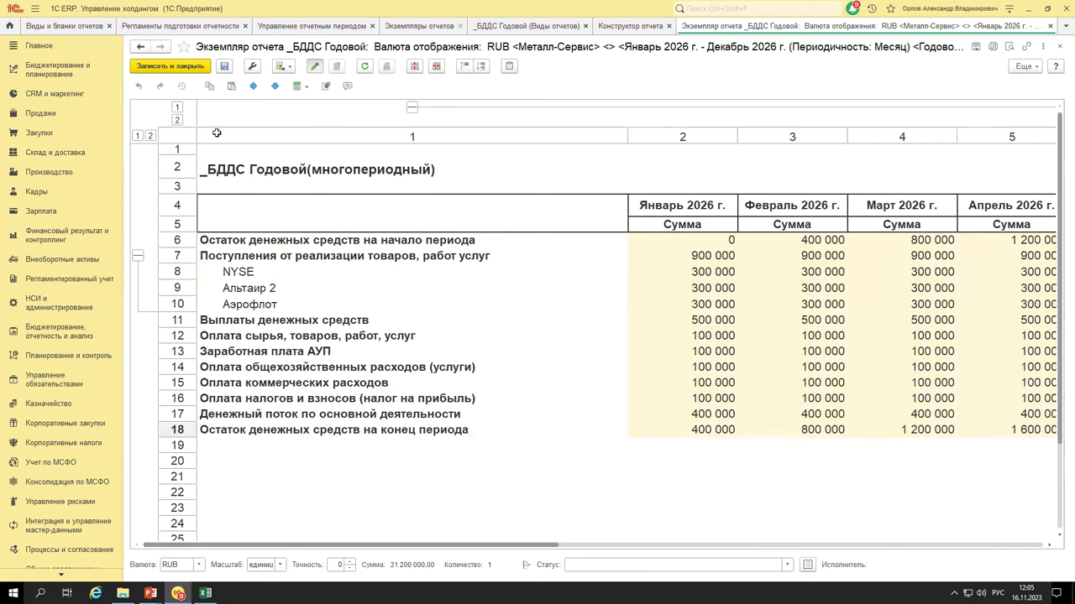
pyautogui.moveTo(237, 160)
pyautogui.mouseDown()
pyautogui.moveTo(521, 269)
pyautogui.moveTo(759, 445)
pyautogui.mouseUp()
pyautogui.click(724, 408)
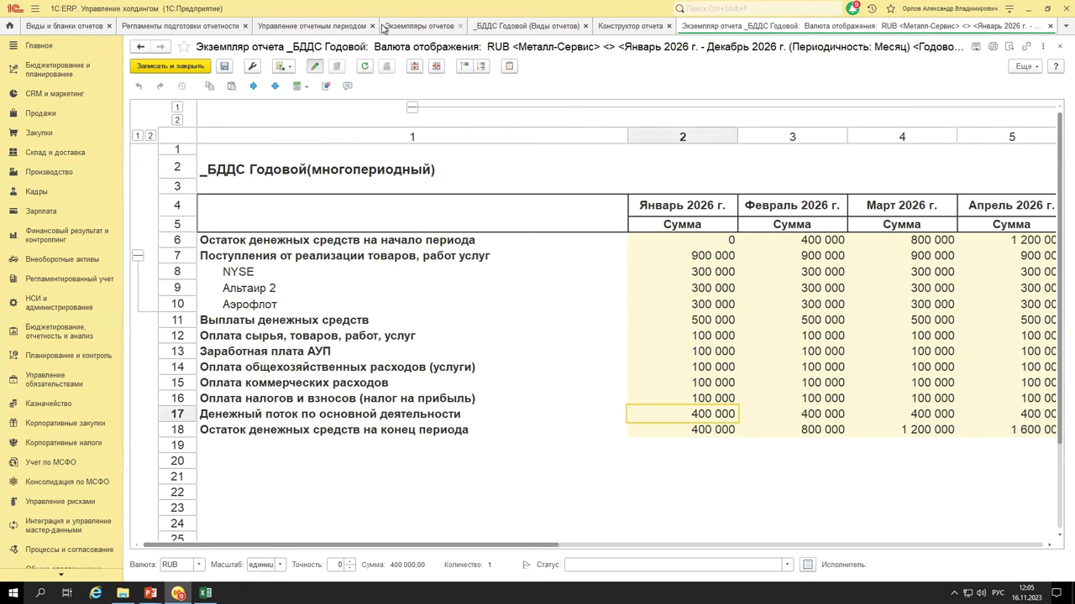
# - Open the _БДДС Годовой(сводная таблица) form and add all rows of the _БДДС Годовой report type to it
pyautogui.click(79, 27)
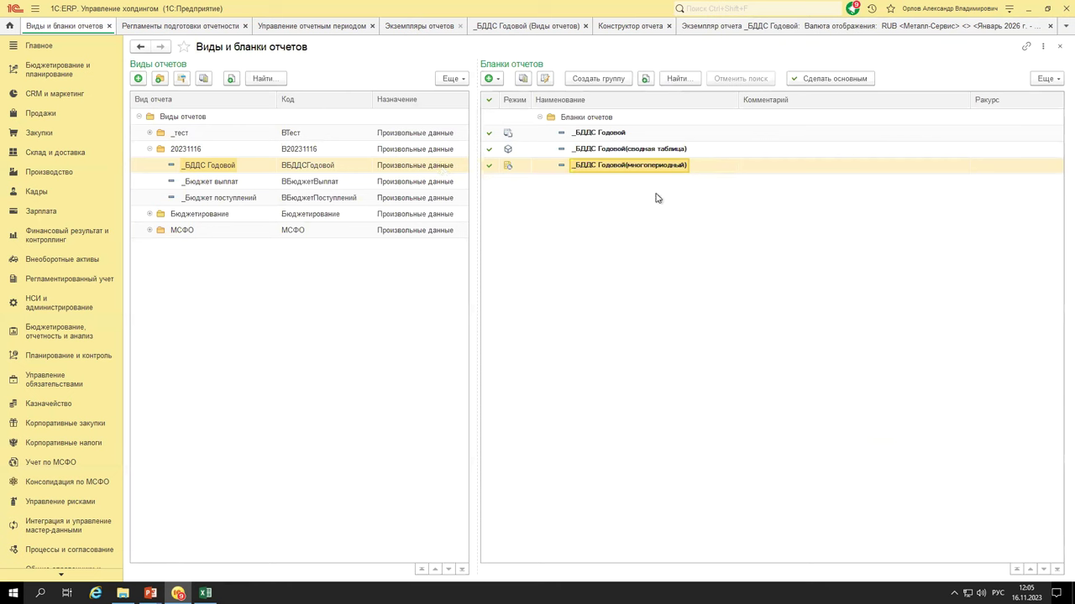
pyautogui.click(621, 149)
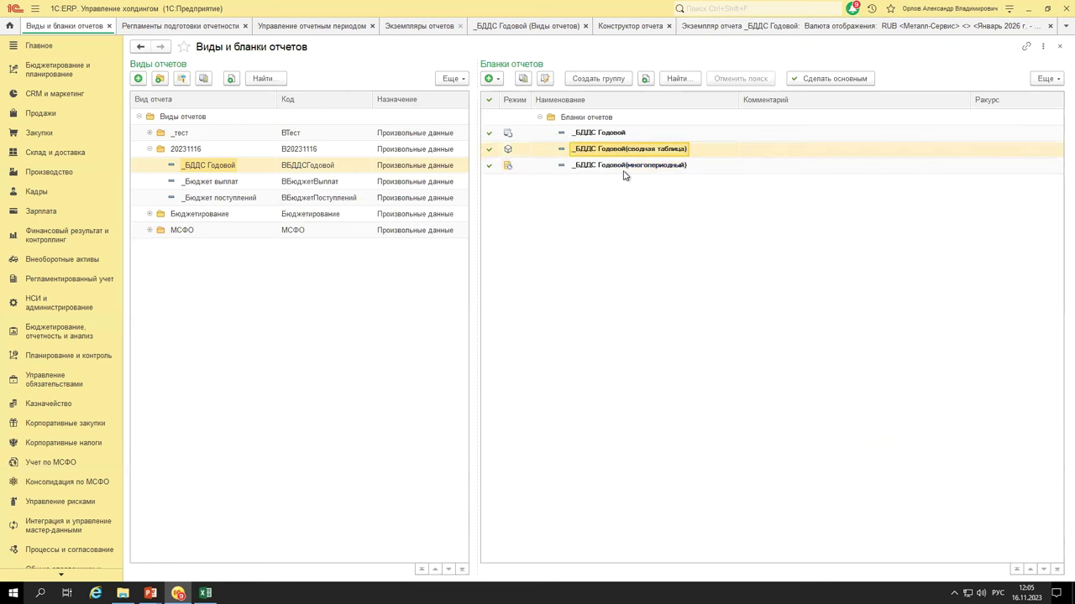
pyautogui.doubleClick(613, 153)
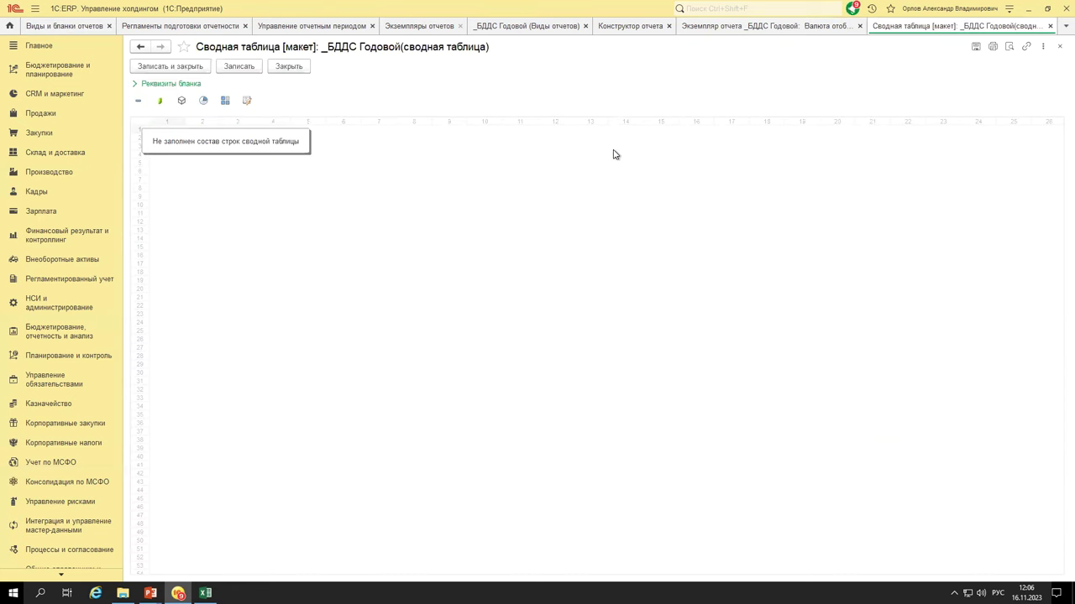
pyautogui.click(138, 103)
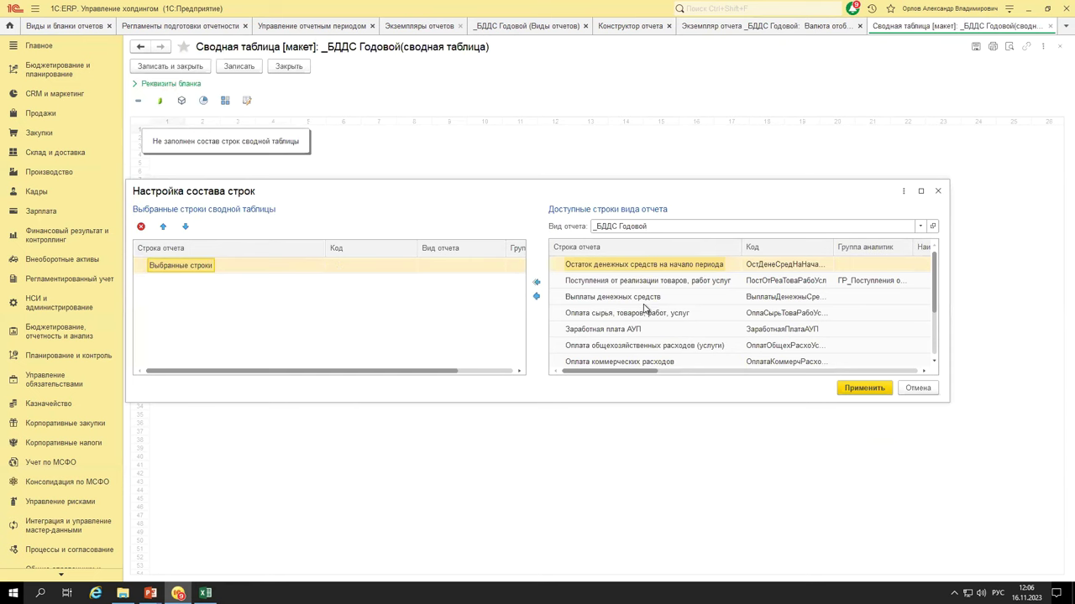
pyautogui.click(628, 283)
pyautogui.hotkey('ctrl', 'a')
pyautogui.click(536, 282)
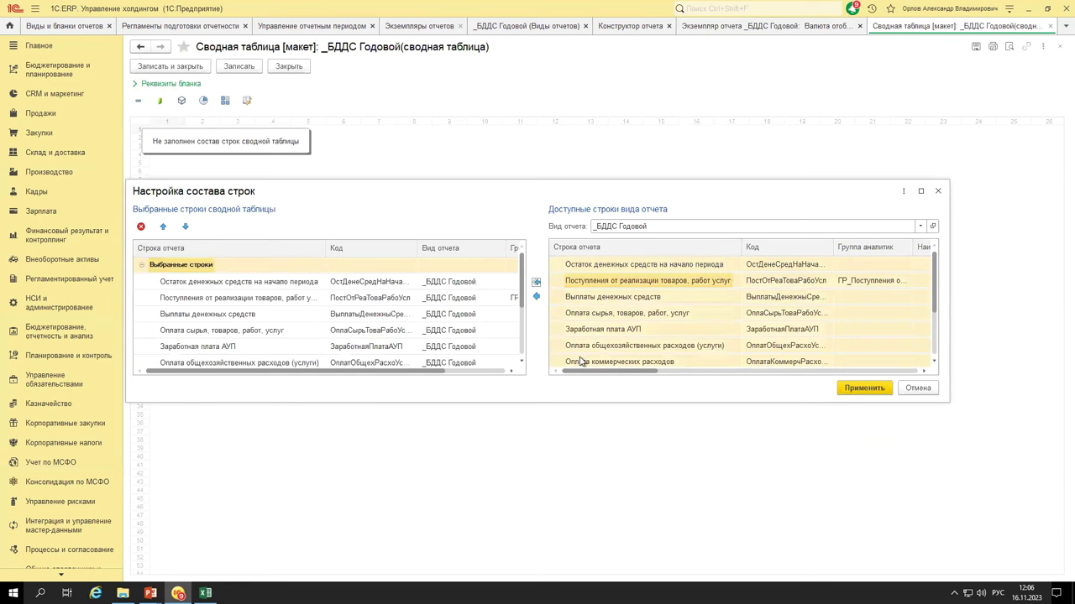
pyautogui.click(865, 388)
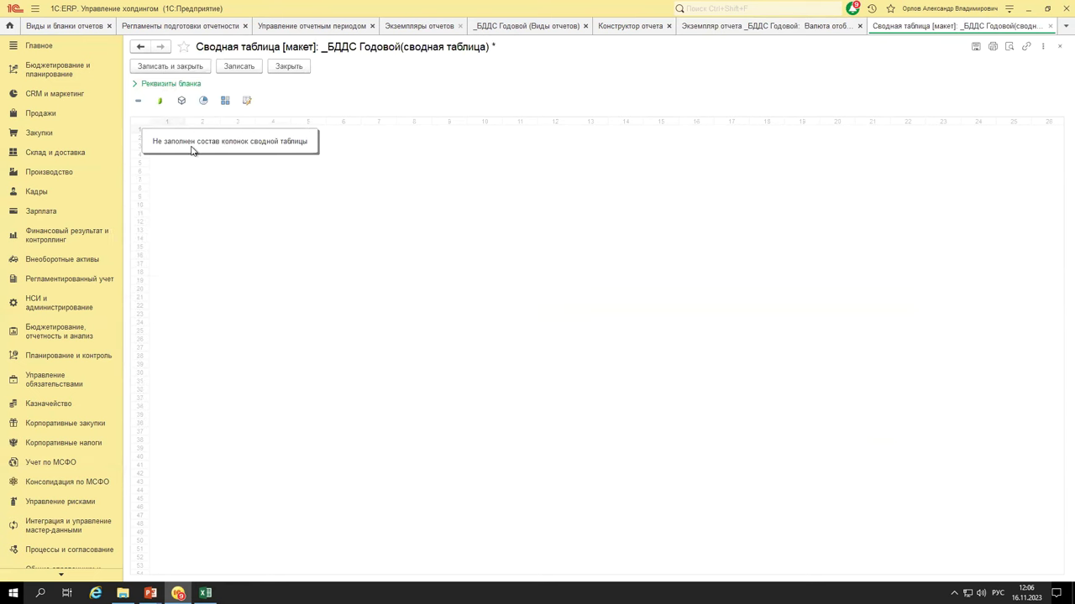
# - Add the Сумма column to the summary table layout and save the form
pyautogui.click(160, 100)
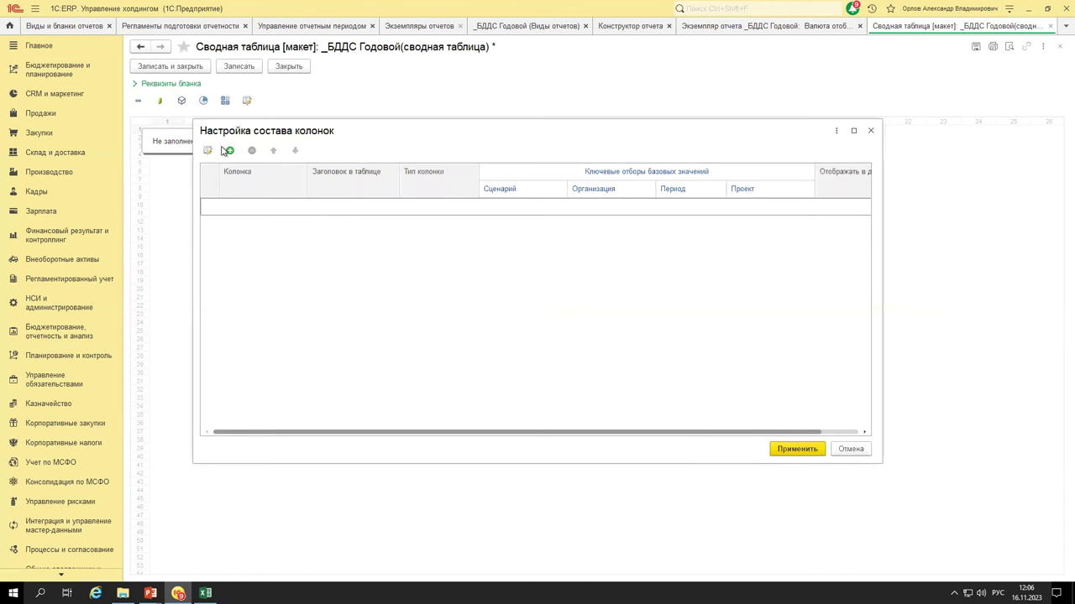
pyautogui.click(229, 151)
pyautogui.click(277, 241)
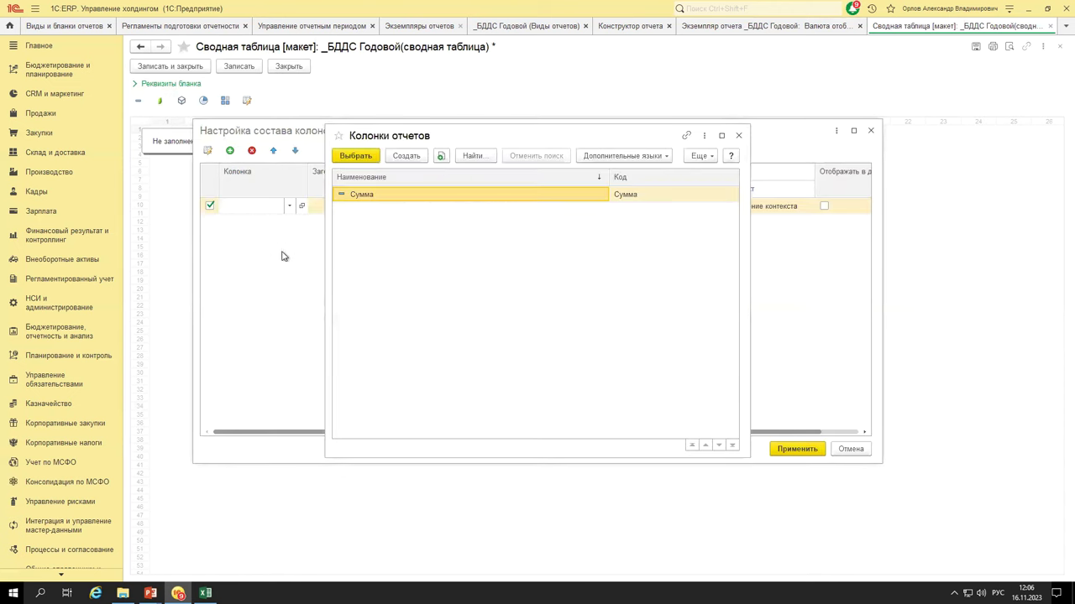
pyautogui.doubleClick(384, 195)
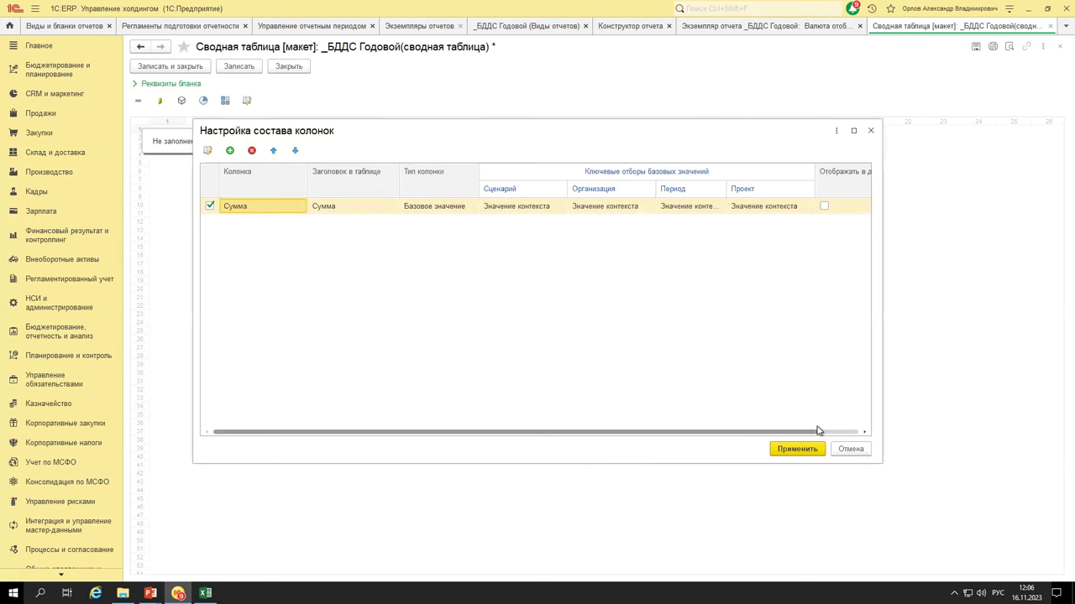
pyautogui.click(787, 451)
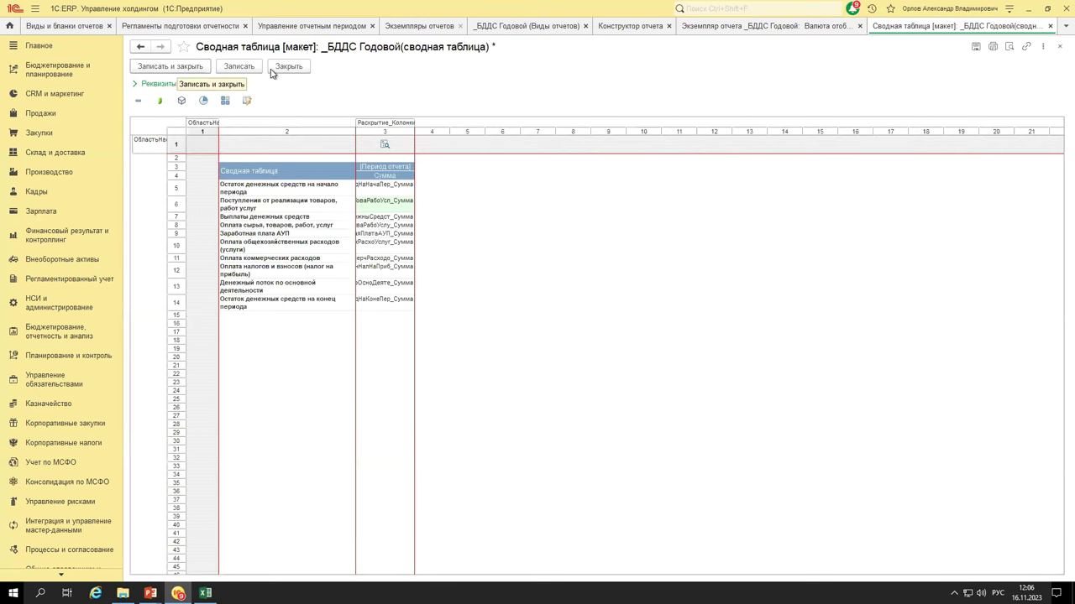
pyautogui.click(239, 66)
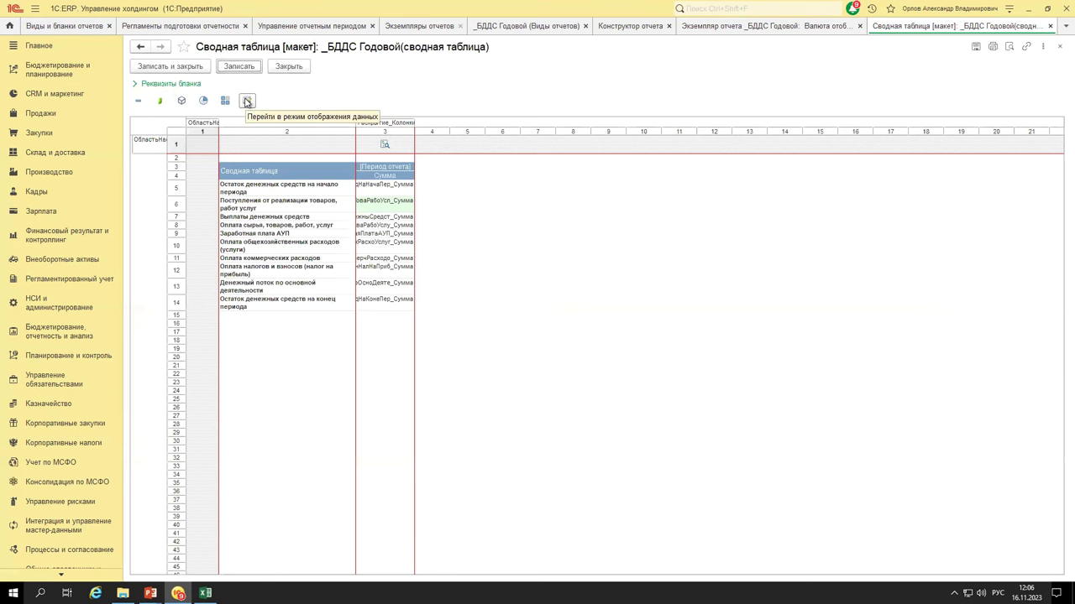
# - Switch the summary table to data display mode and set the scenario to Годовой план and the organization to Металл-Сервис
pyautogui.click(247, 101)
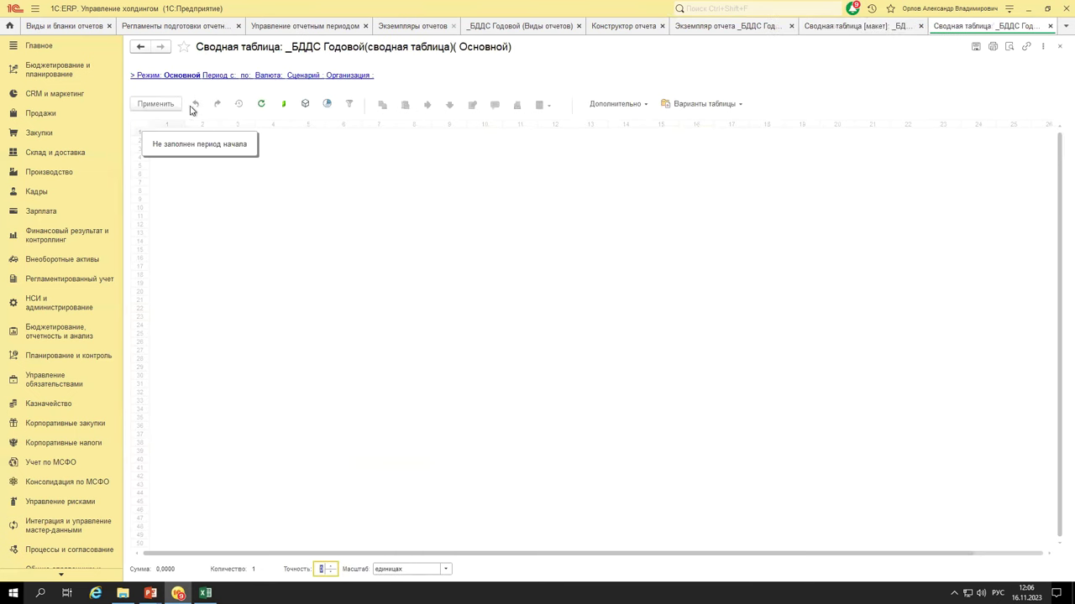
pyautogui.click(168, 74)
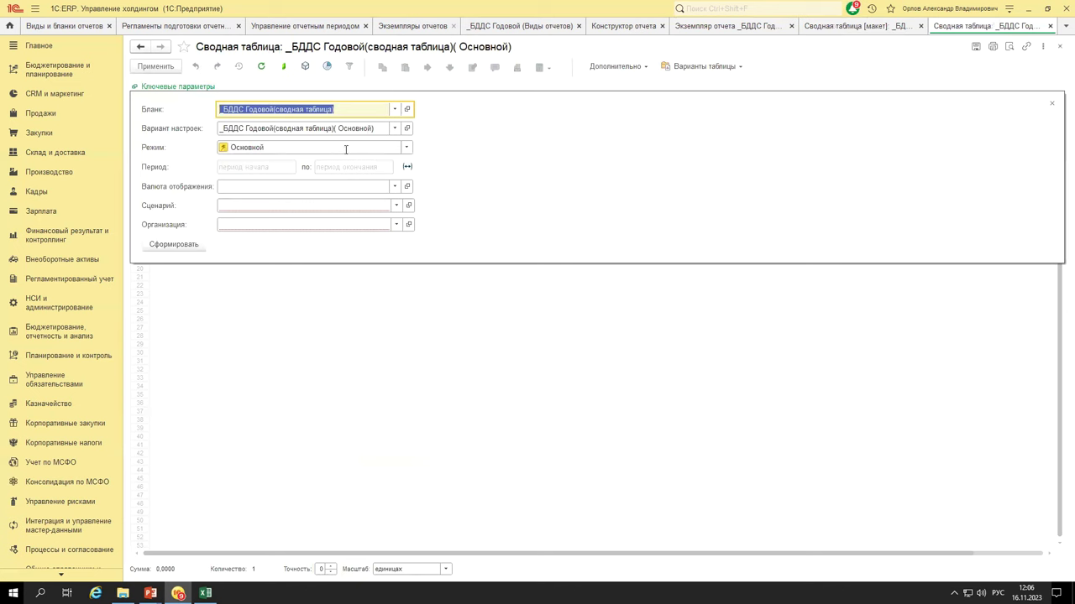
pyautogui.click(313, 202)
pyautogui.click(277, 221)
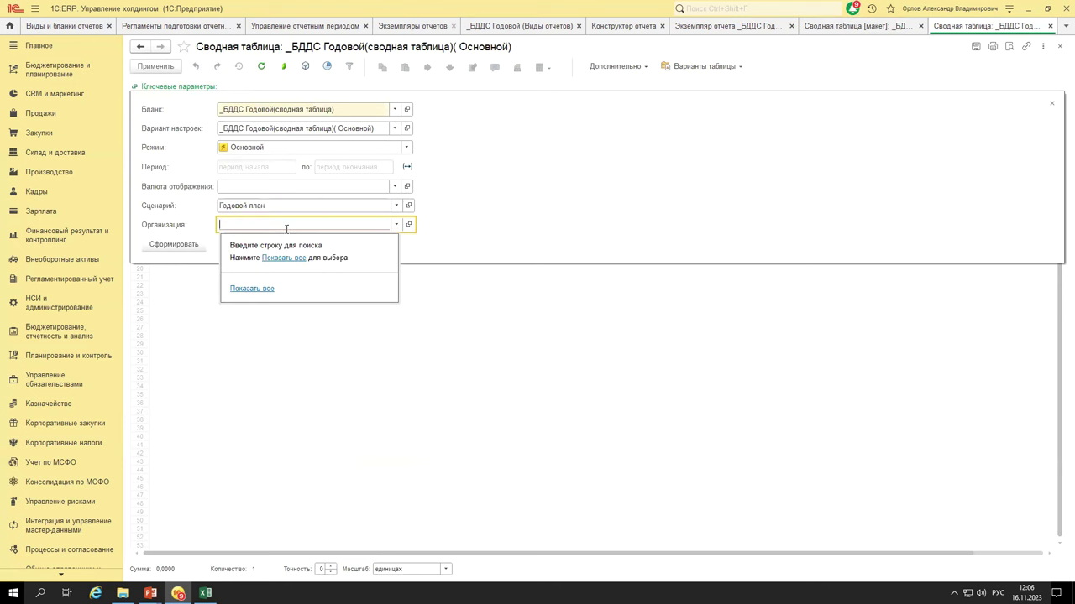
pyautogui.click(274, 258)
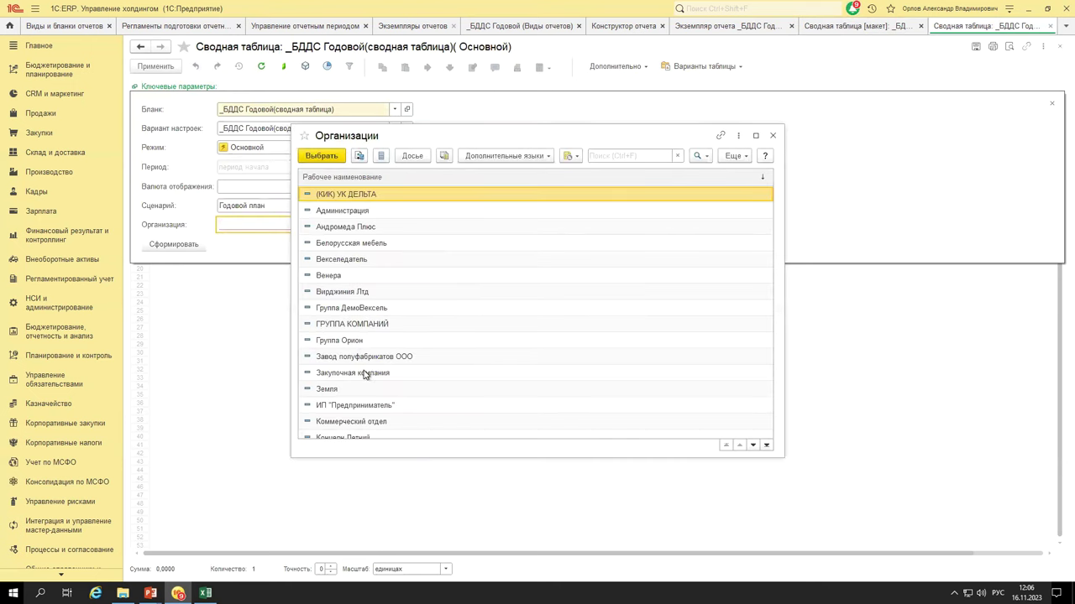
pyautogui.scroll(-3, 362, 375)
pyautogui.doubleClick(352, 347)
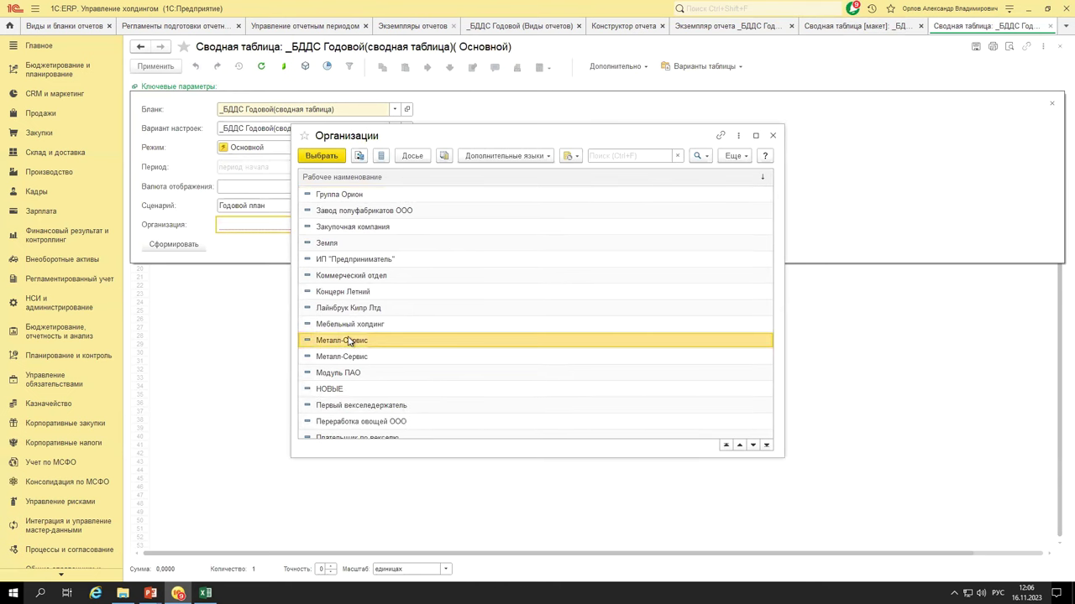
pyautogui.click(201, 246)
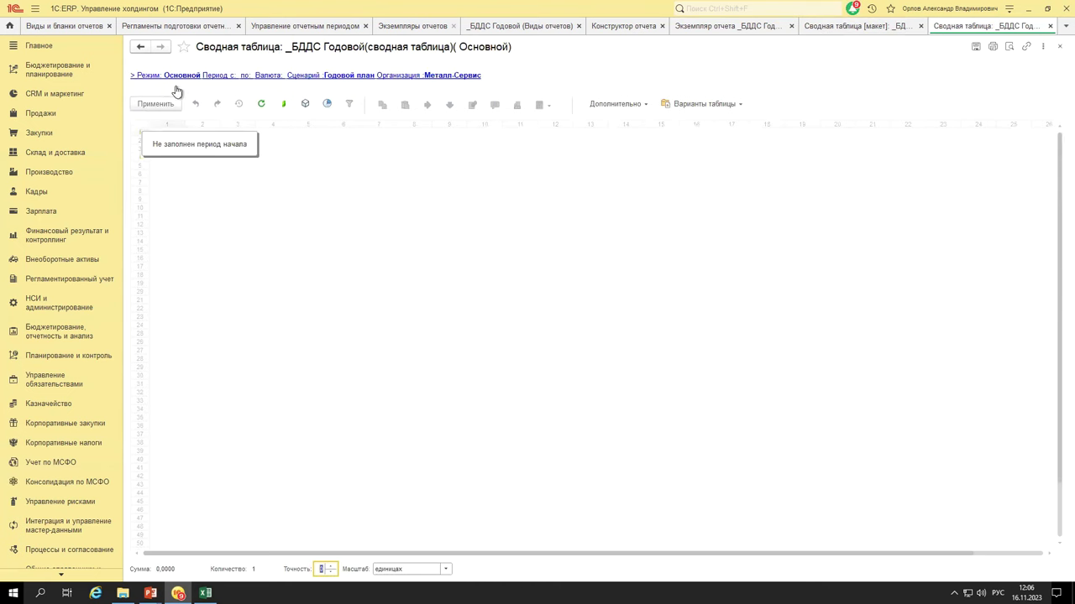
# - Set the summary table's period to January 2026 through December 2026
pyautogui.click(240, 76)
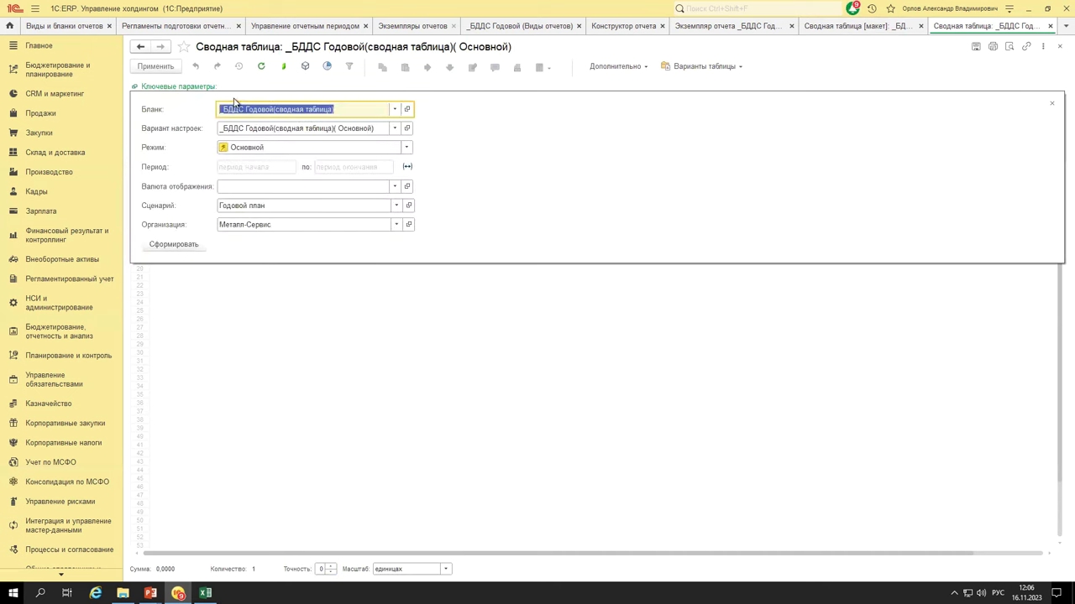
pyautogui.click(258, 165)
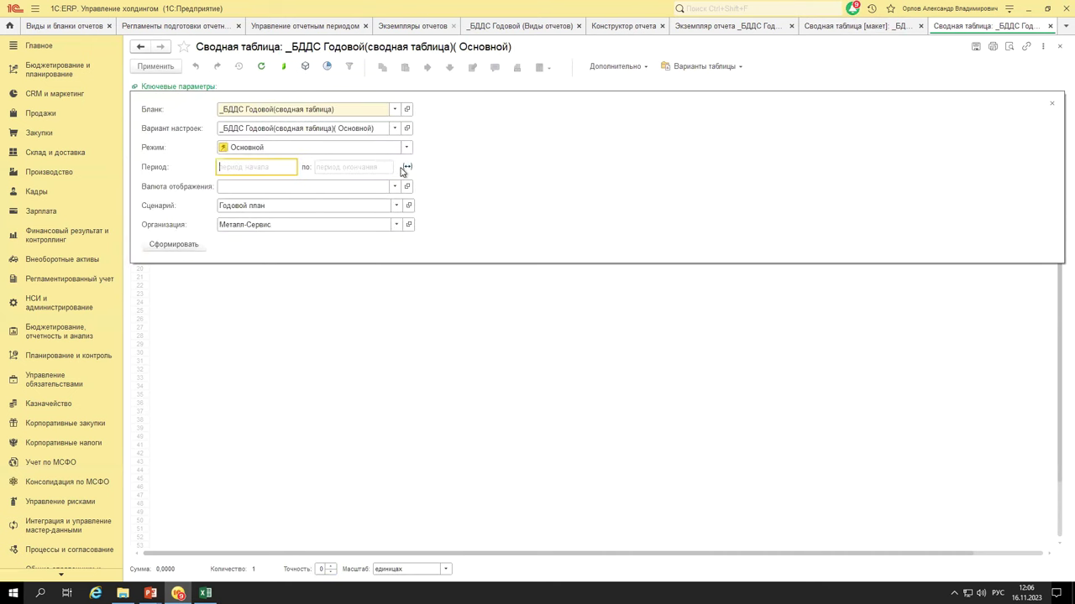
pyautogui.click(407, 166)
pyautogui.click(655, 260)
pyautogui.click(654, 260)
pyautogui.moveTo(595, 282); pyautogui.dragTo(640, 361)
pyautogui.click(619, 389)
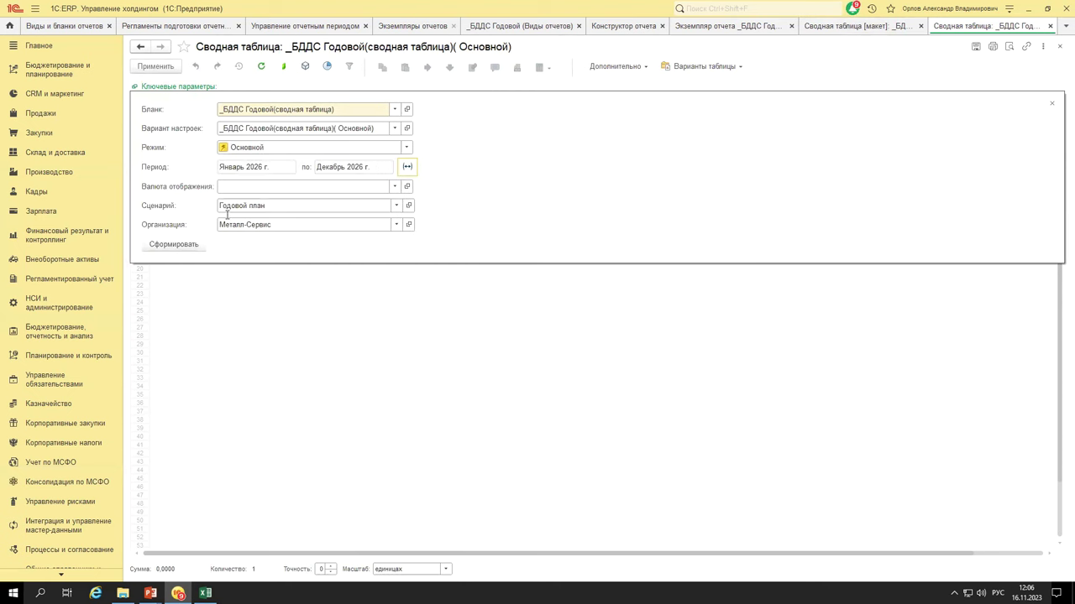
pyautogui.click(180, 245)
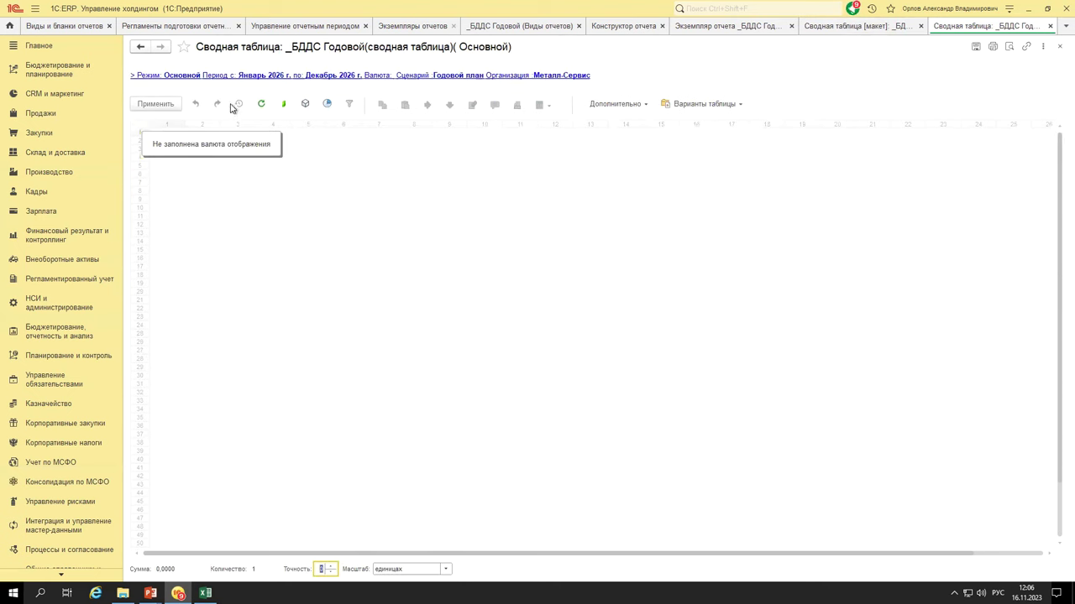
# - Set the display currency to RUB and generate the summary table
pyautogui.click(249, 77)
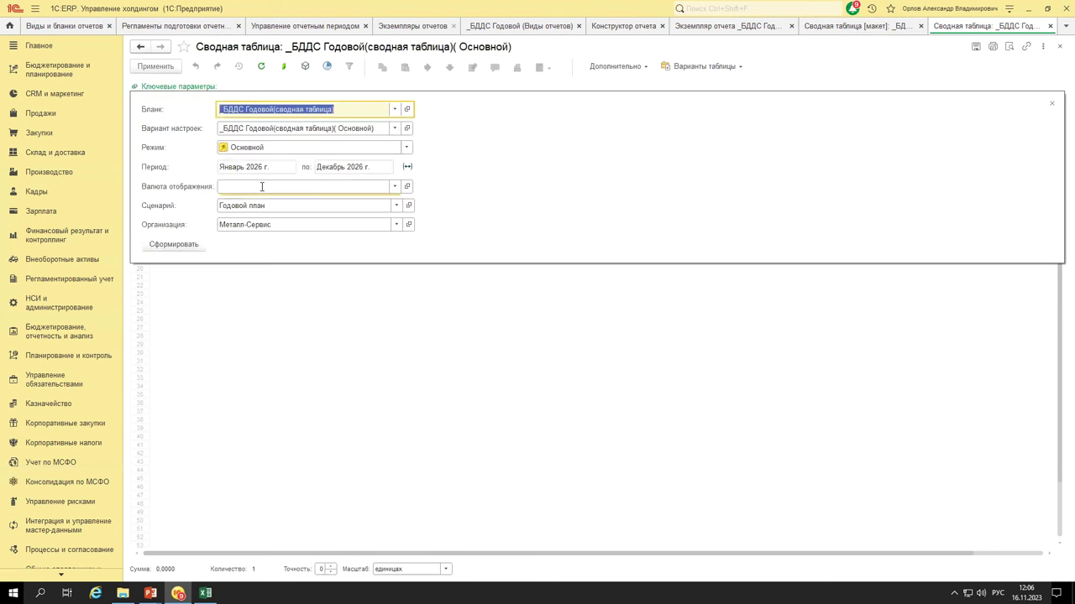
pyautogui.click(261, 186)
pyautogui.click(239, 220)
pyautogui.click(176, 244)
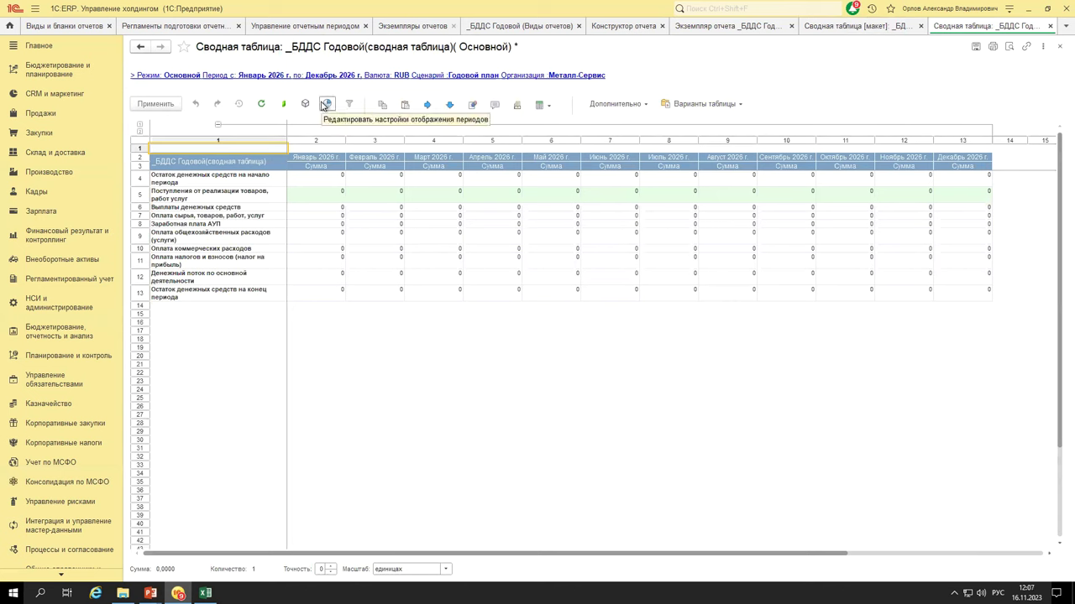
# - Reselect the settings variant _БДДС Годовой(сводная таблица)( Основной) and the mode Основной in the summary table's key parameters
pyautogui.moveTo(228, 175); pyautogui.dragTo(923, 302)
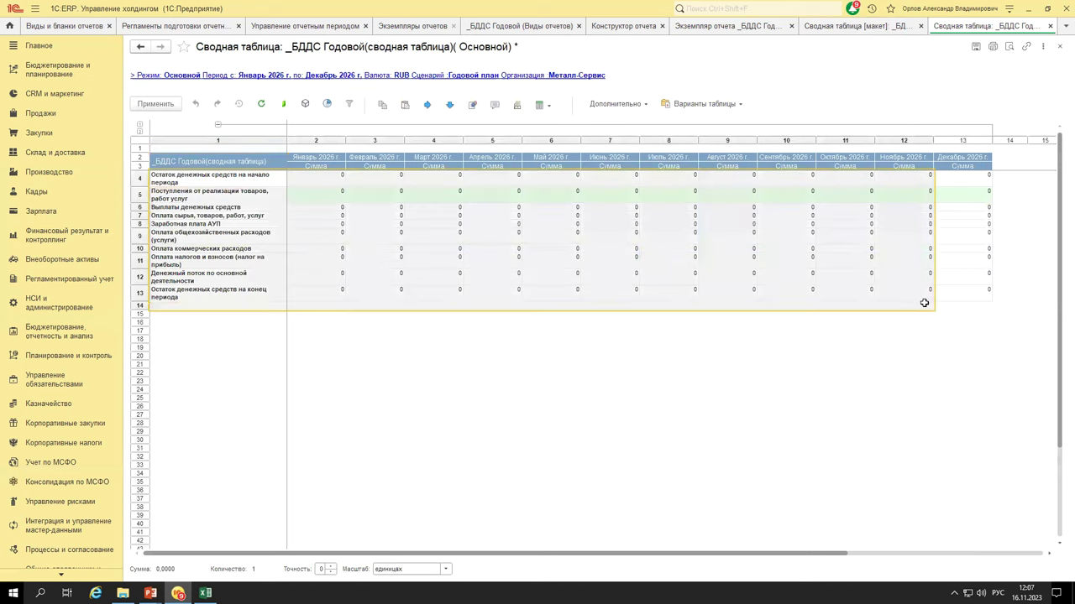
pyautogui.click(222, 77)
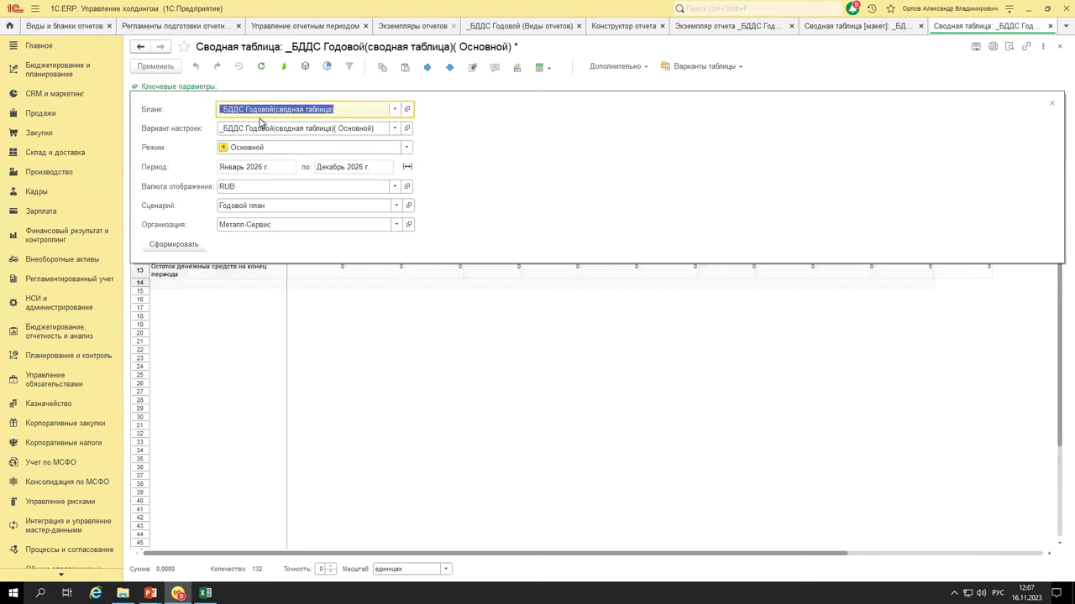
pyautogui.click(378, 127)
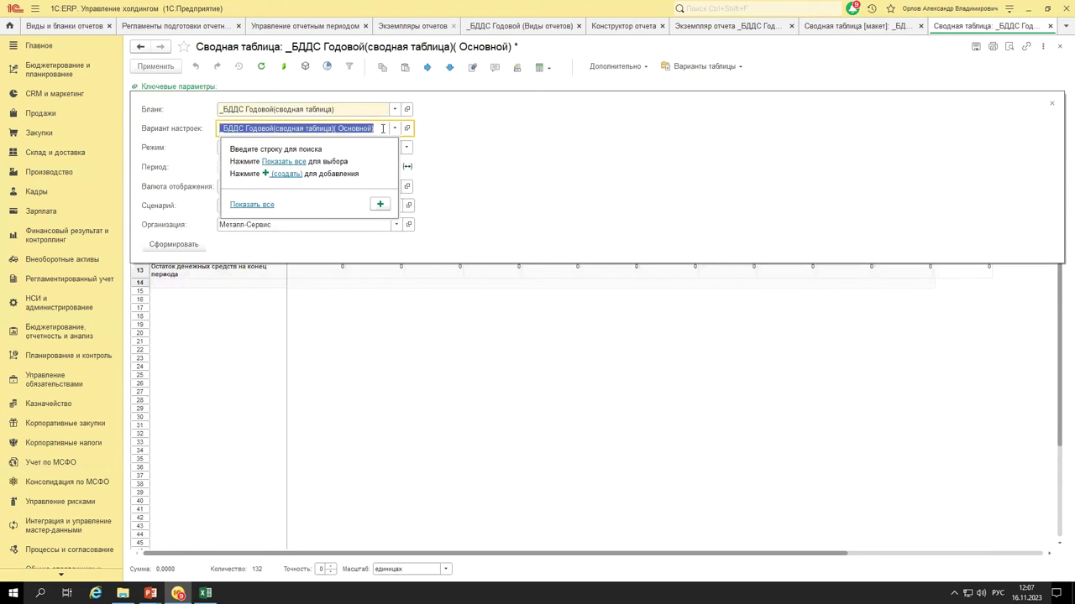
pyautogui.click(285, 162)
pyautogui.doubleClick(495, 212)
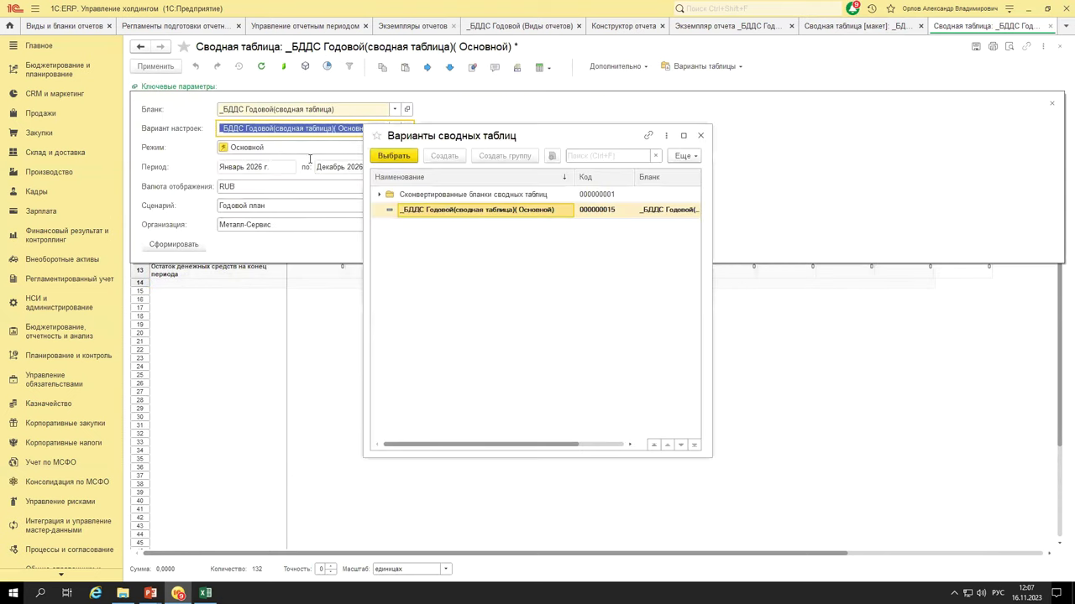
pyautogui.click(267, 148)
pyautogui.click(296, 166)
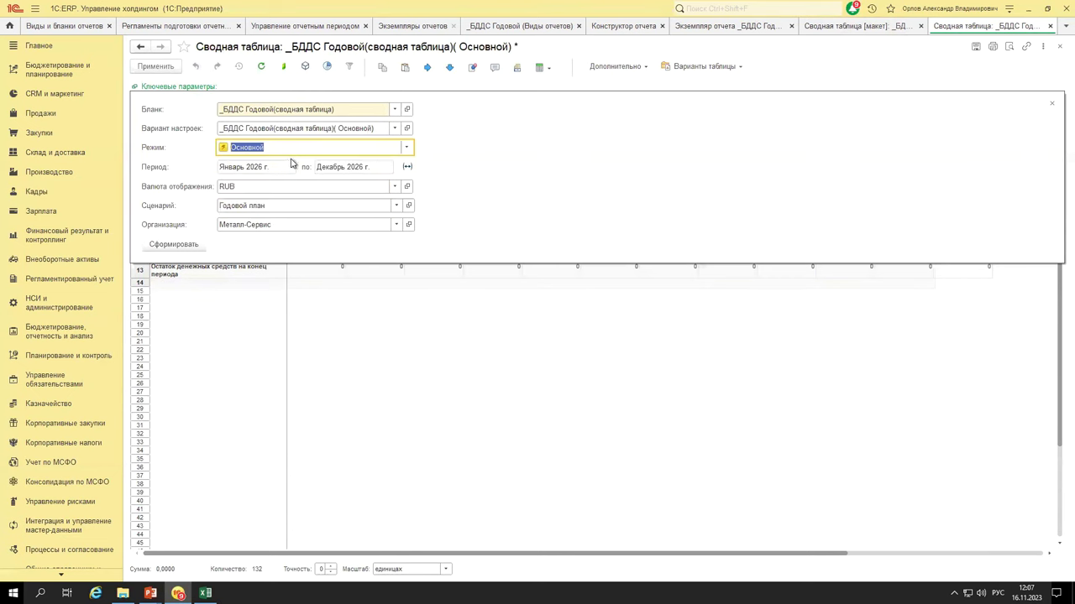
# - Set the organization to the second Металл-Сервис entry in the organizations list and regenerate the summary table
pyautogui.click(374, 227)
pyautogui.click(252, 265)
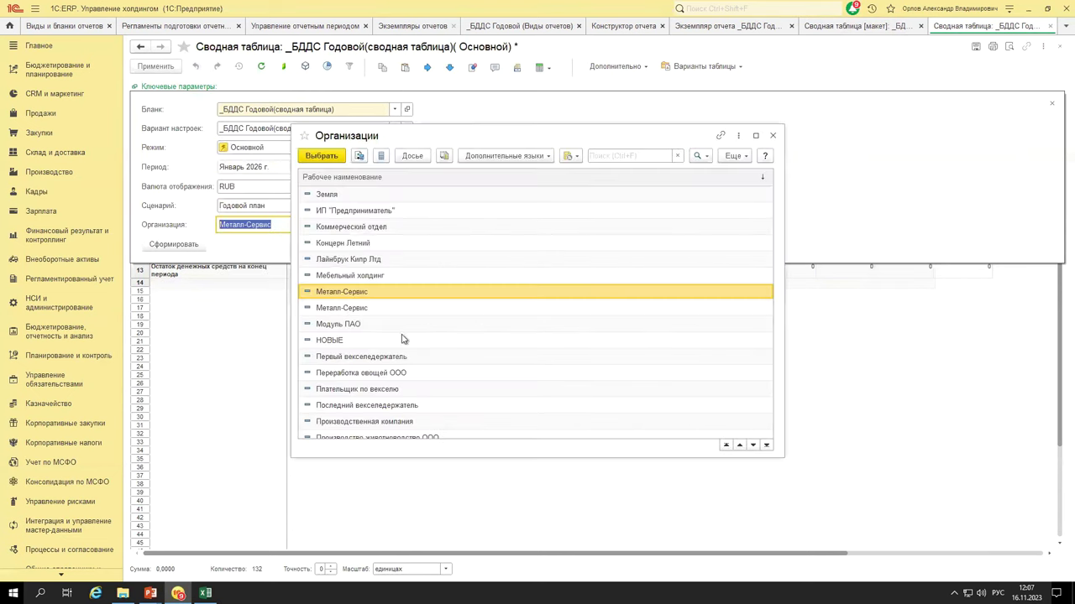
pyautogui.doubleClick(361, 308)
pyautogui.click(168, 245)
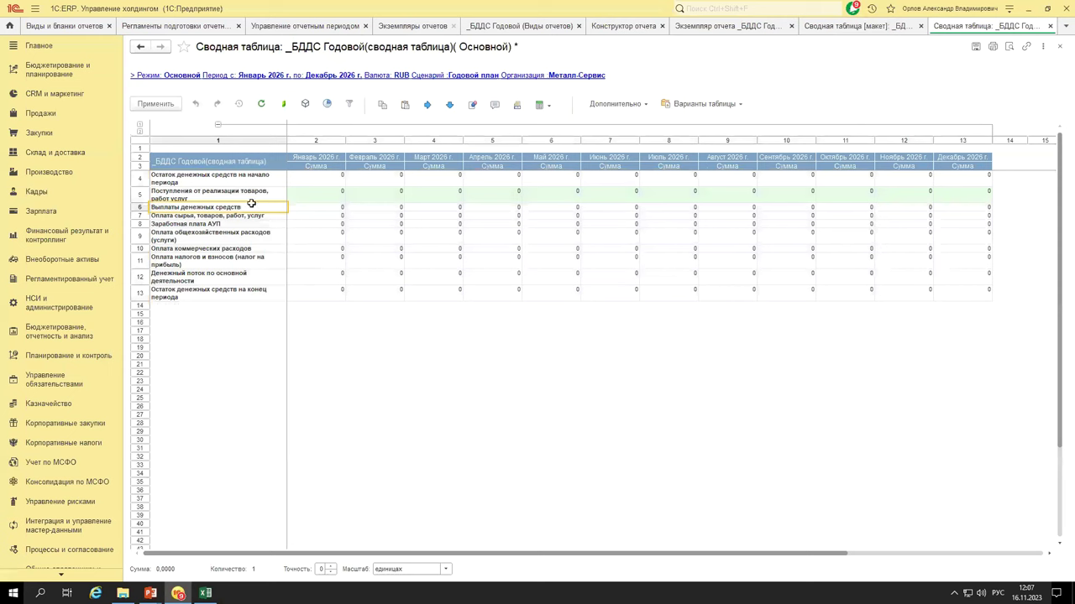
# - Examine the regenerated summary table's monthly values and recheck its key parameters
pyautogui.moveTo(228, 163); pyautogui.dragTo(374, 194)
pyautogui.moveTo(969, 288); pyautogui.dragTo(968, 289)
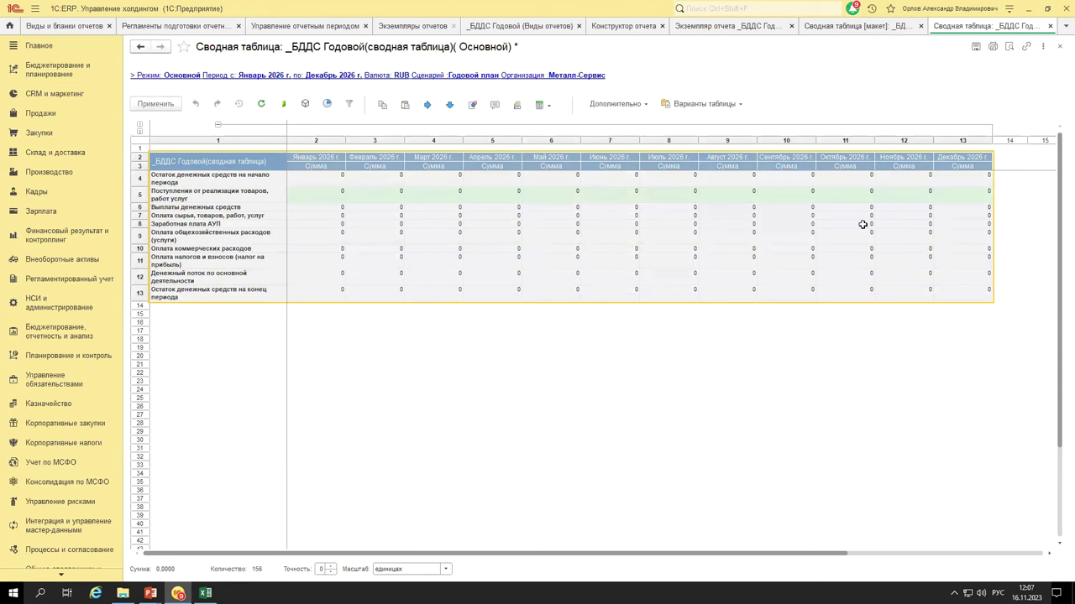
pyautogui.click(376, 221)
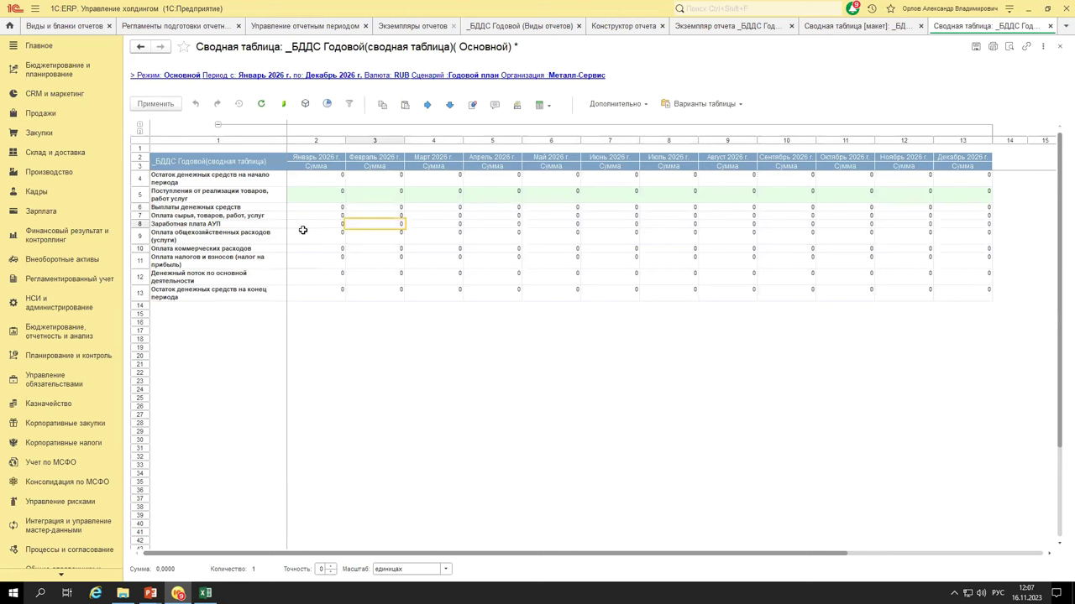
pyautogui.doubleClick(384, 223)
pyautogui.click(543, 231)
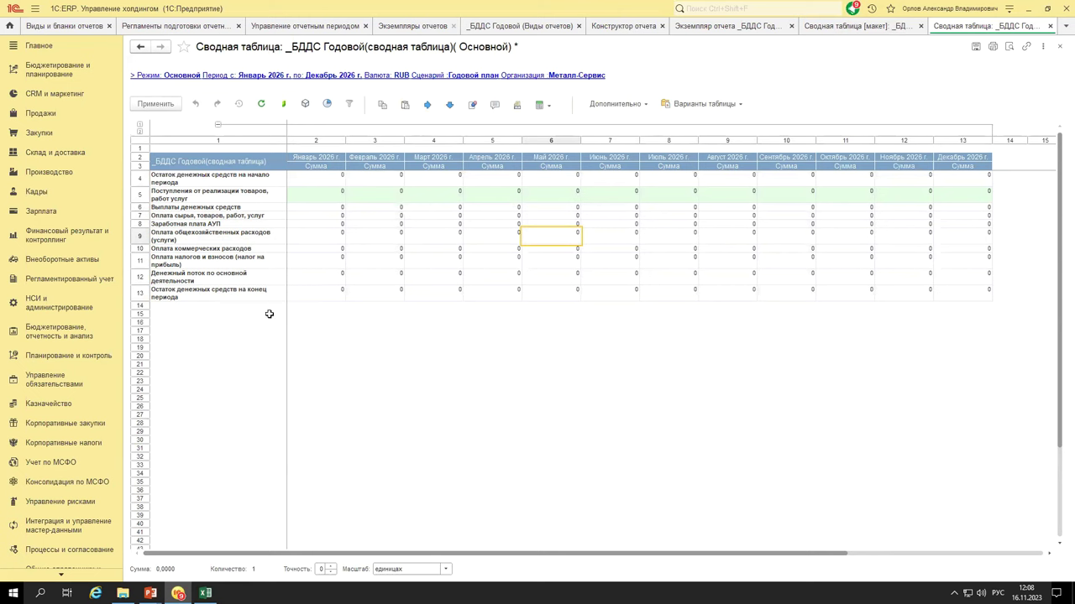
pyautogui.click(733, 104)
pyautogui.click(426, 75)
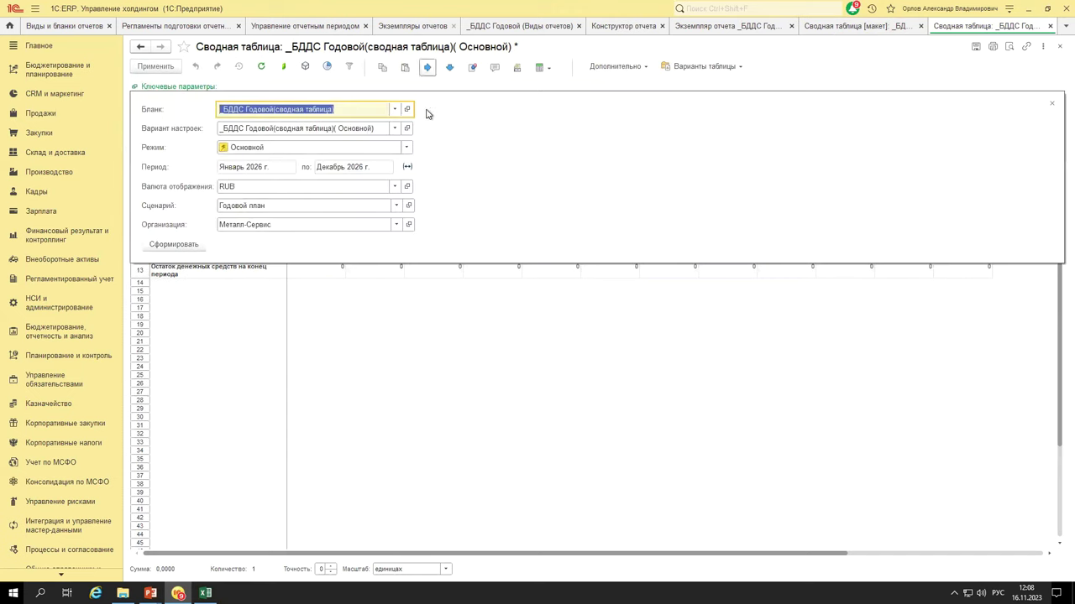
pyautogui.click(316, 304)
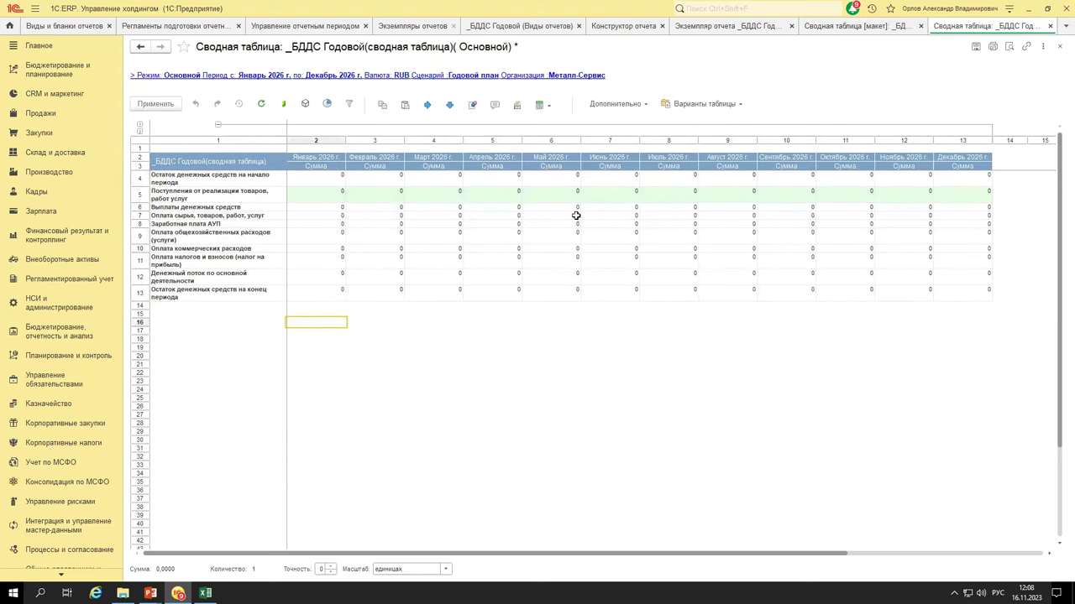
# - Save the _БДДС Годовой report instance and view the counterparty breakdown of Поступления от реализации товаров, работ услуг for January 2026
pyautogui.click(727, 26)
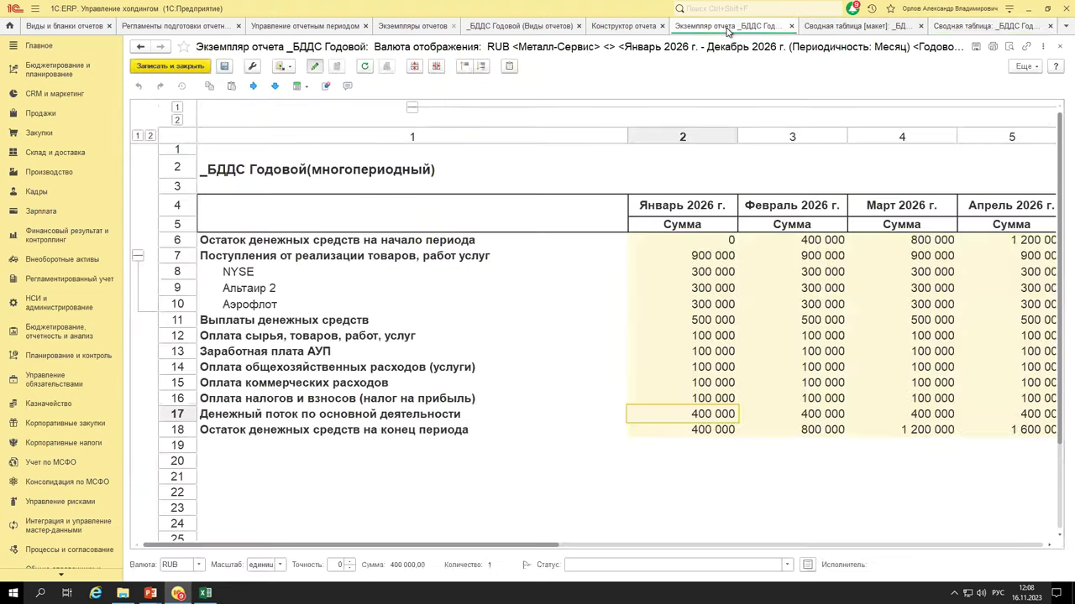
pyautogui.click(223, 69)
pyautogui.click(702, 257)
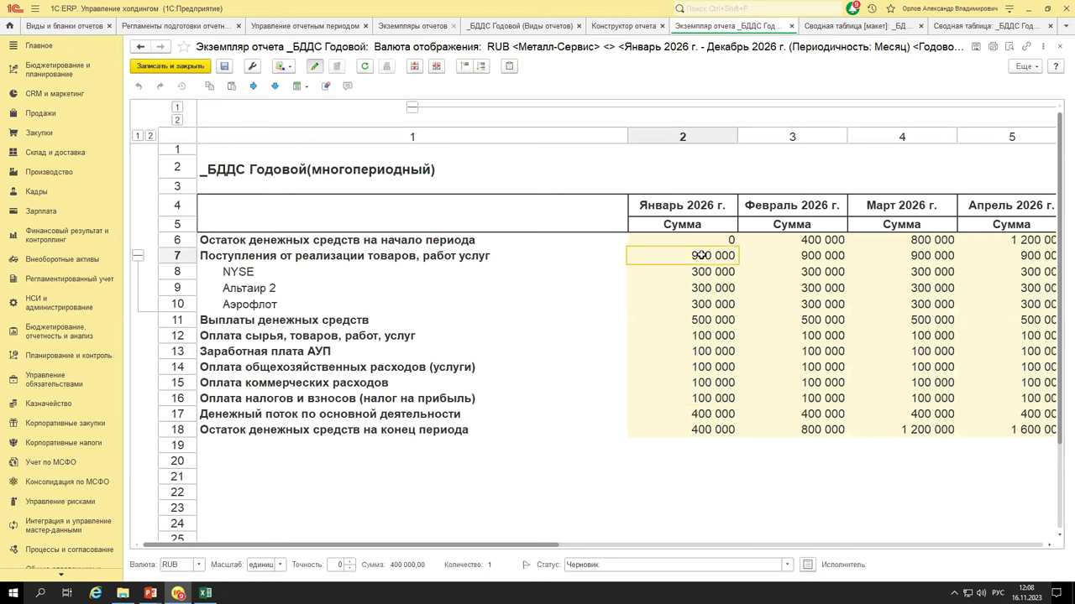
pyautogui.doubleClick(702, 256)
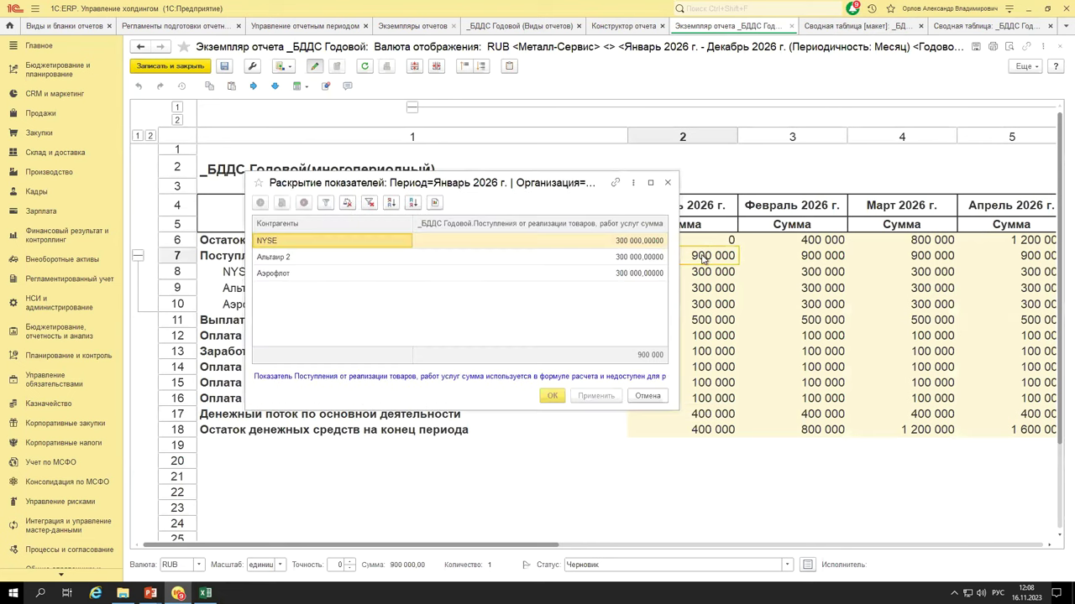
pyautogui.click(668, 182)
# - Examine the calculation formula breakdown of the January 2026 Поступления от реализации товаров, работ услуг value, including its operands and calculation details
pyautogui.rightClick(700, 255)
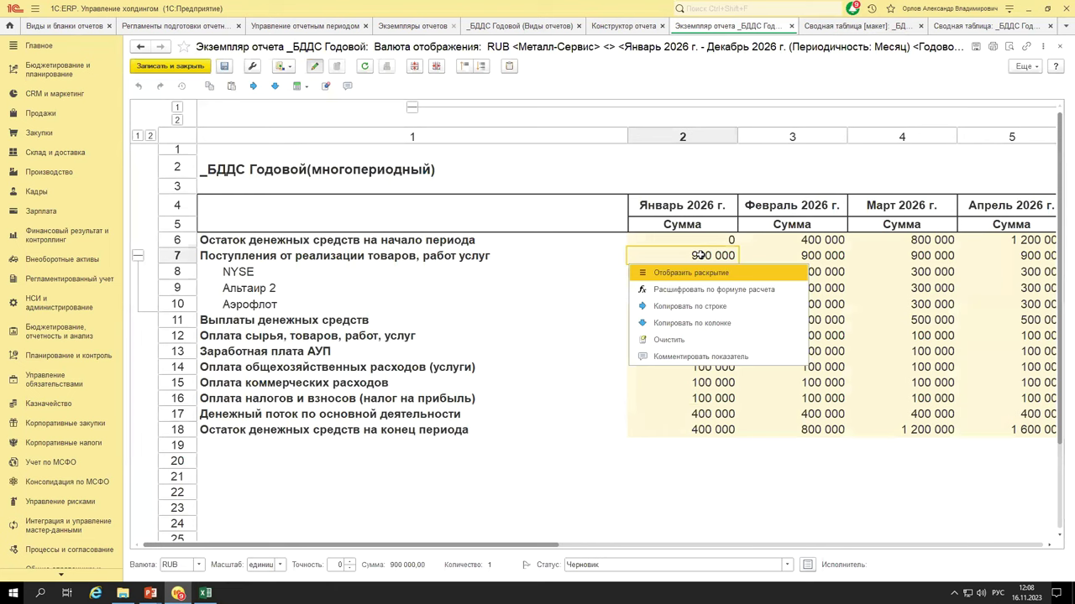
pyautogui.click(695, 296)
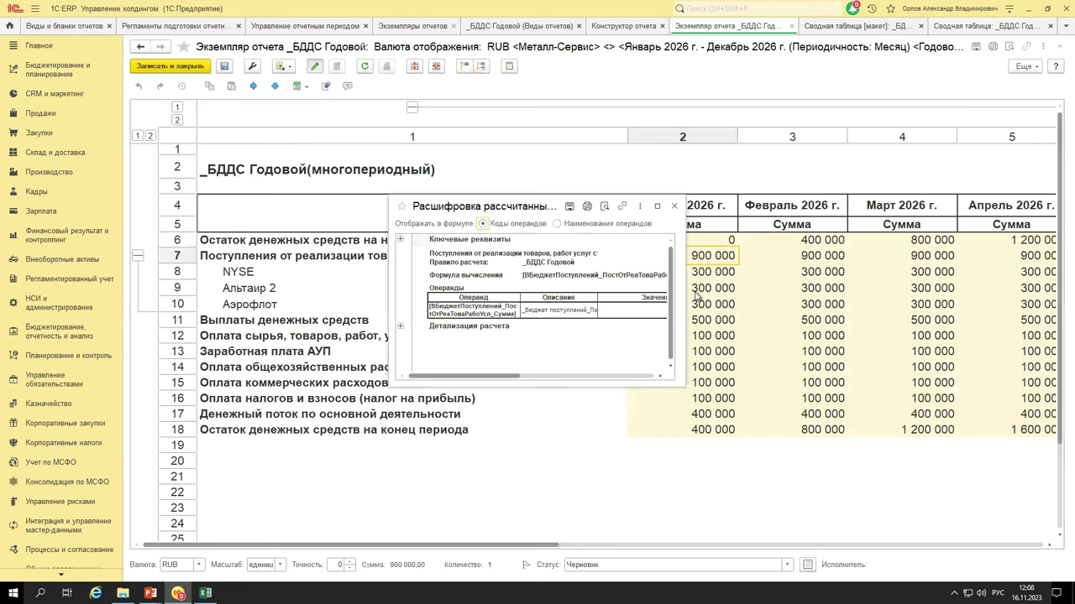
pyautogui.moveTo(1002, 512); pyautogui.dragTo(1003, 510)
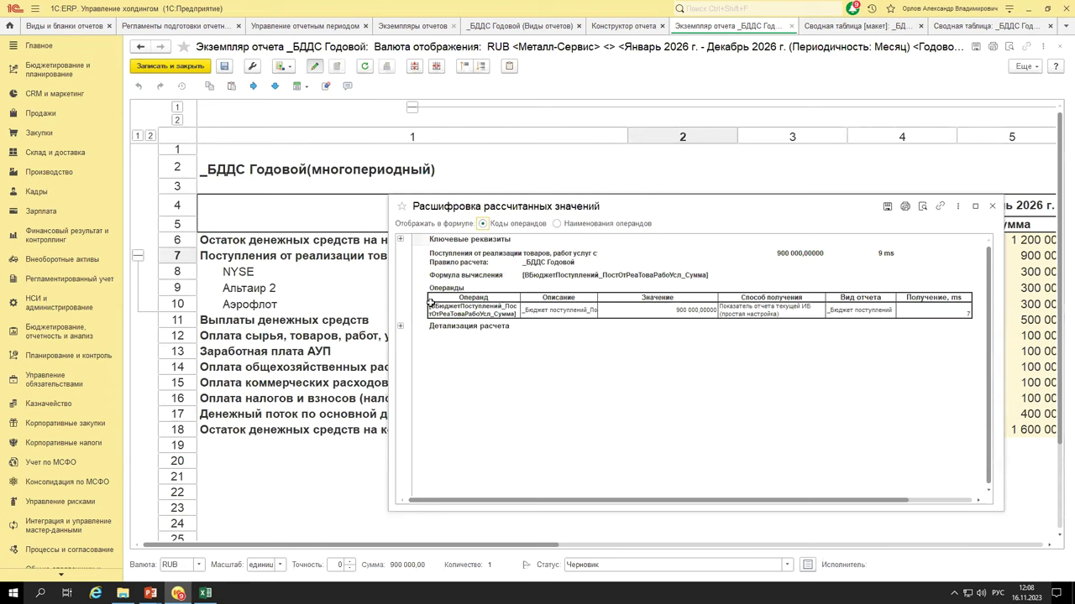
pyautogui.click(399, 329)
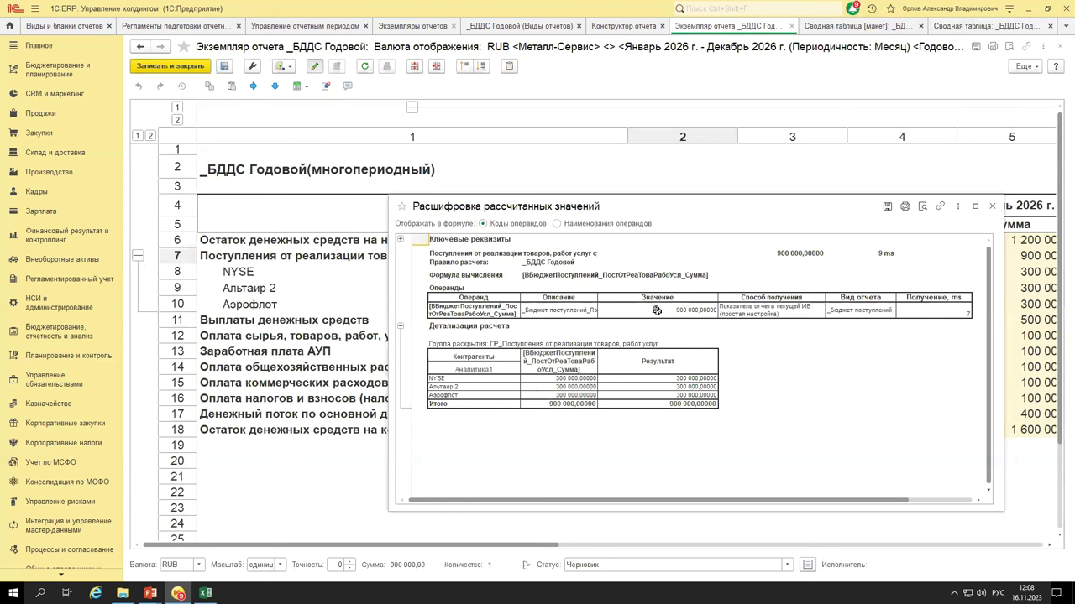
pyautogui.moveTo(466, 378); pyautogui.dragTo(472, 396)
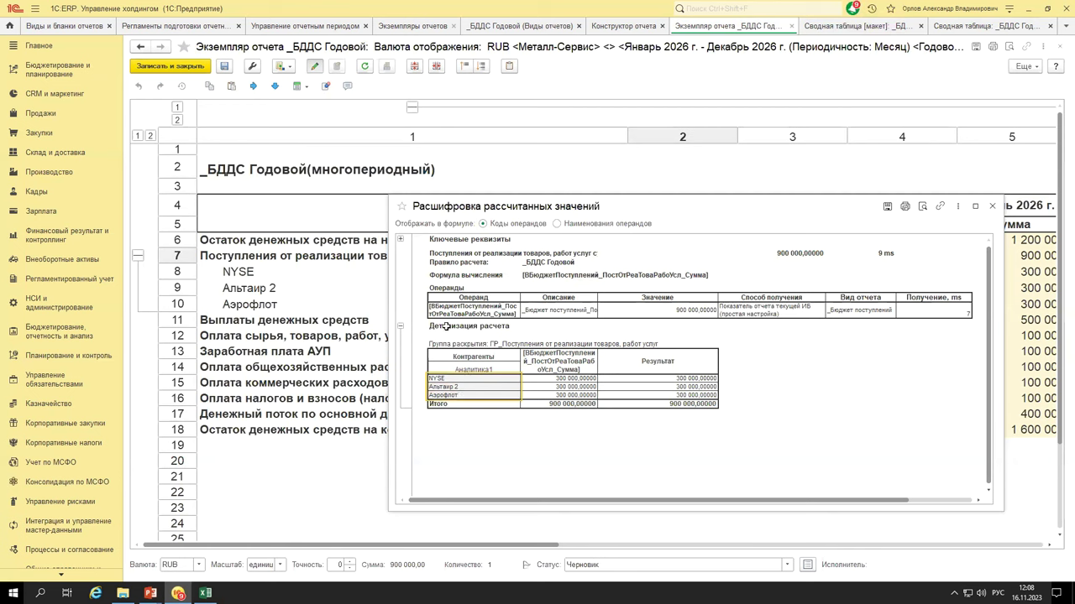
pyautogui.click(631, 310)
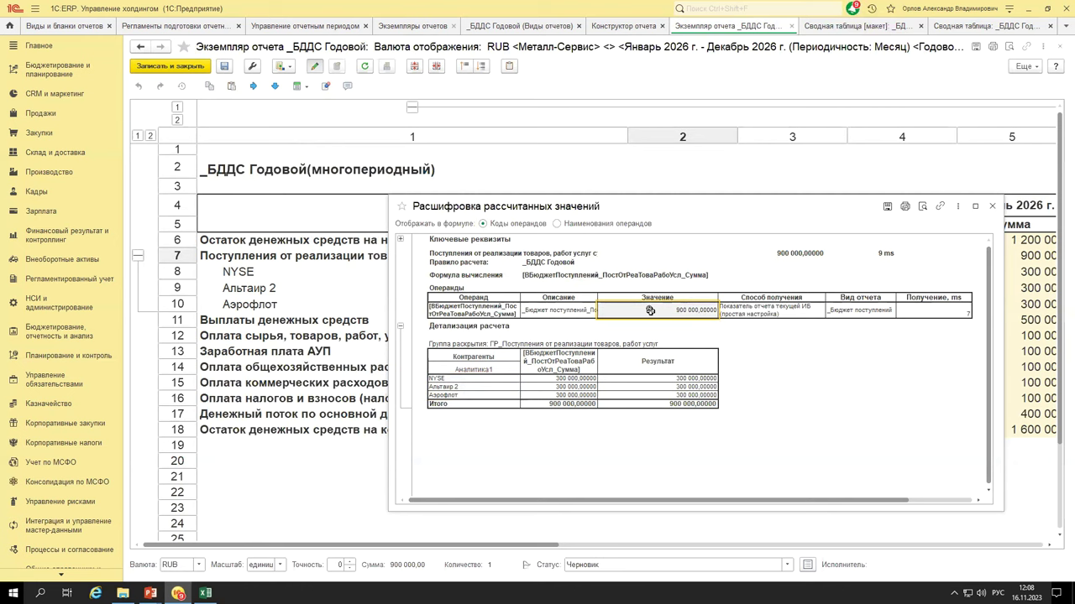
pyautogui.doubleClick(649, 311)
pyautogui.click(560, 393)
pyautogui.click(642, 396)
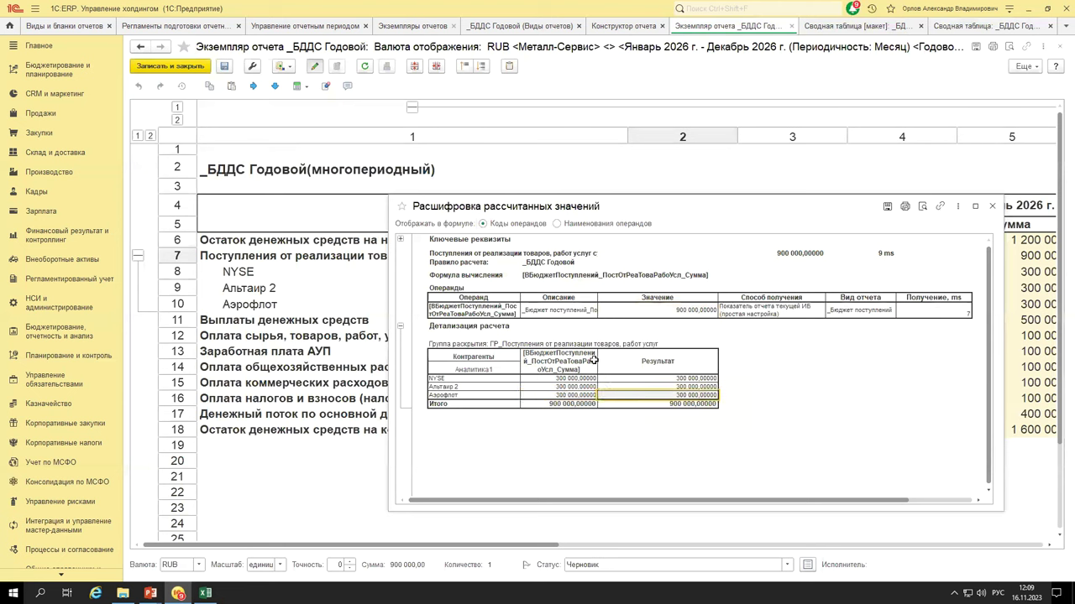
pyautogui.moveTo(625, 394); pyautogui.dragTo(558, 375)
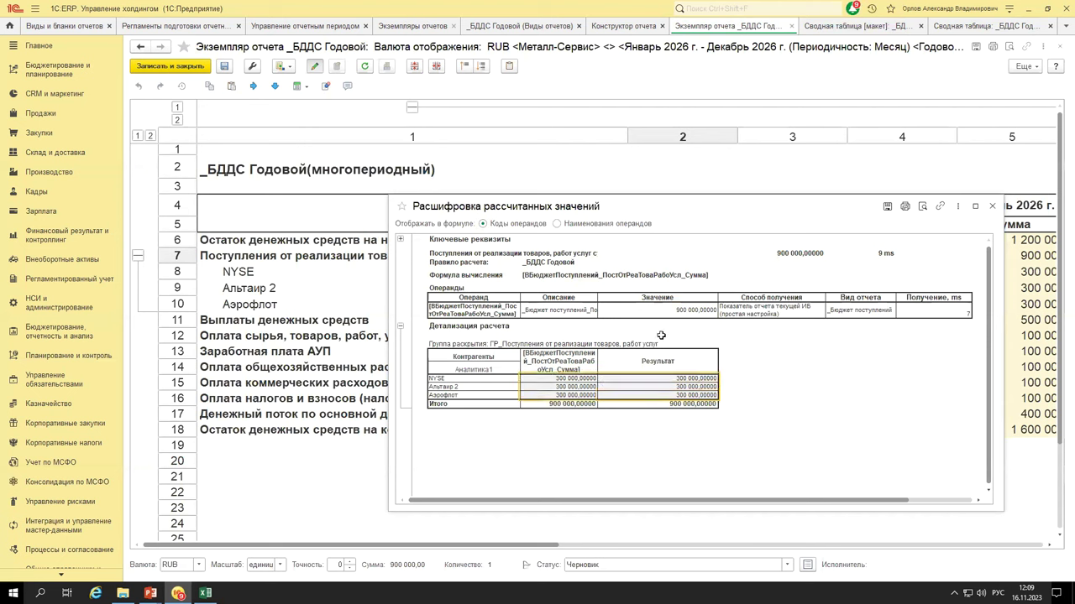
pyautogui.click(643, 310)
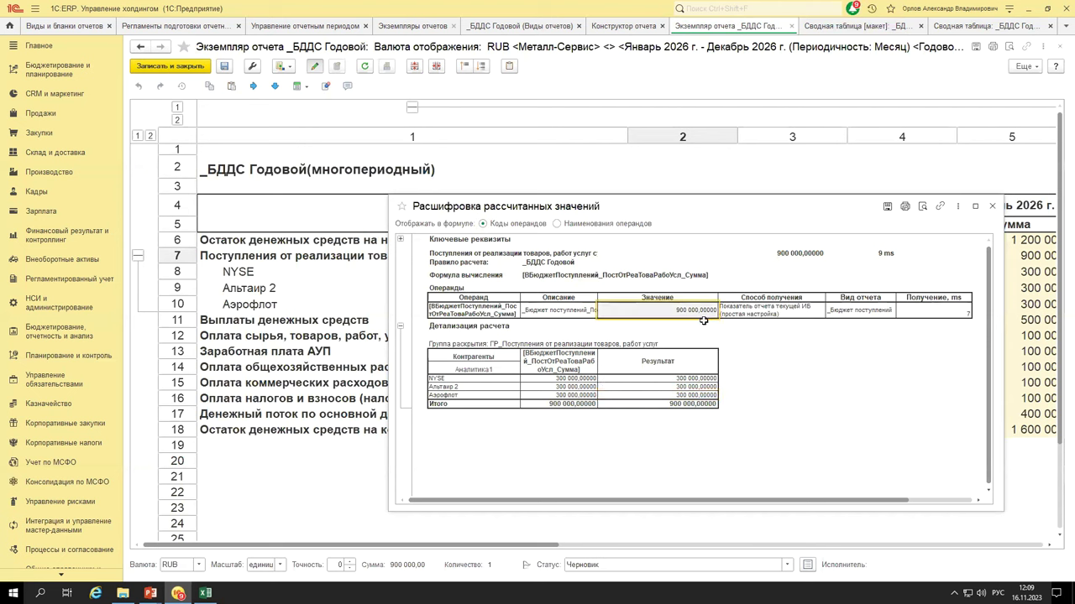
pyautogui.click(993, 207)
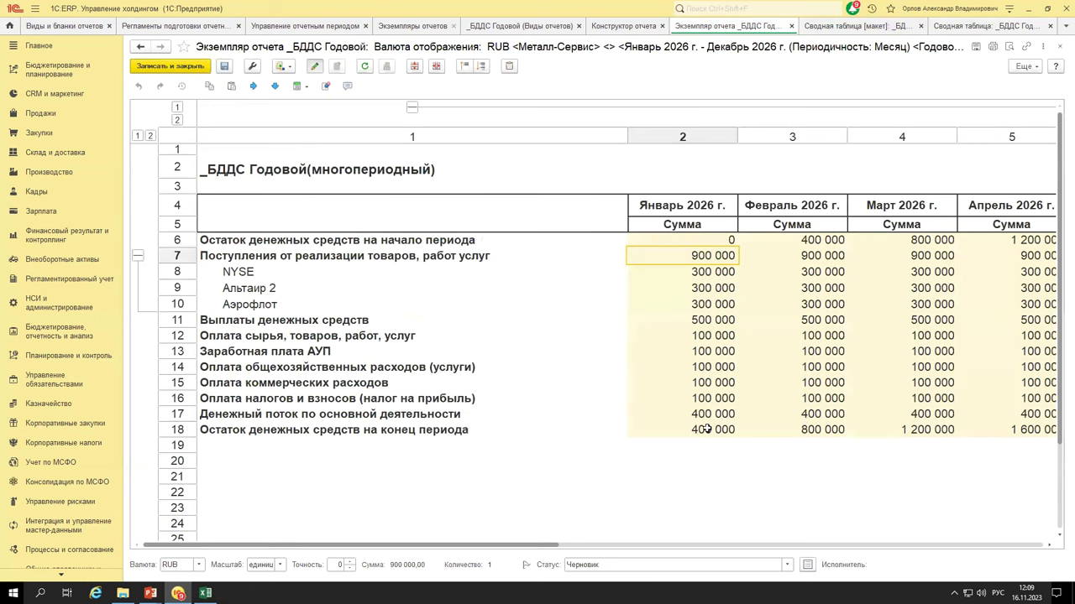
# - Examine the calculation formula breakdown of Остаток денежных средств на конец периода for January 2026, including its operands and calculation details
pyautogui.click(707, 429)
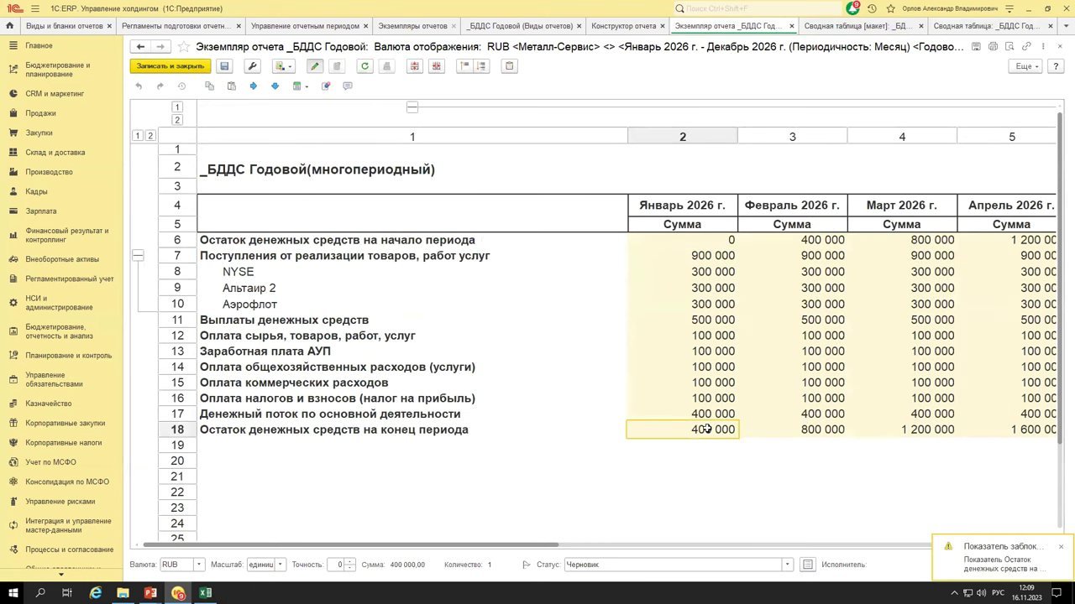
pyautogui.rightClick(707, 429)
pyautogui.click(710, 464)
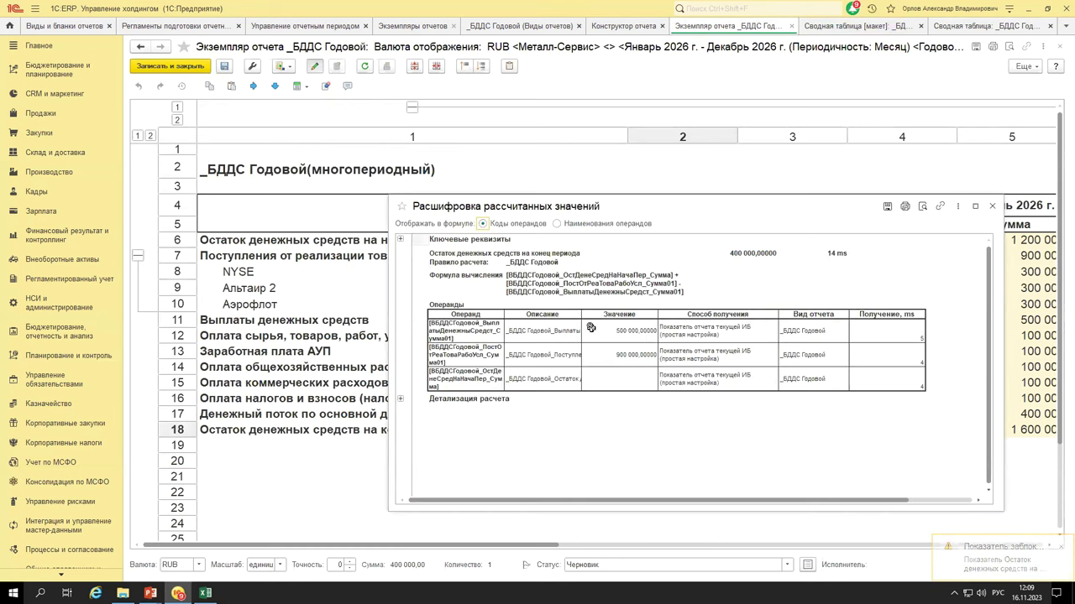
pyautogui.click(536, 279)
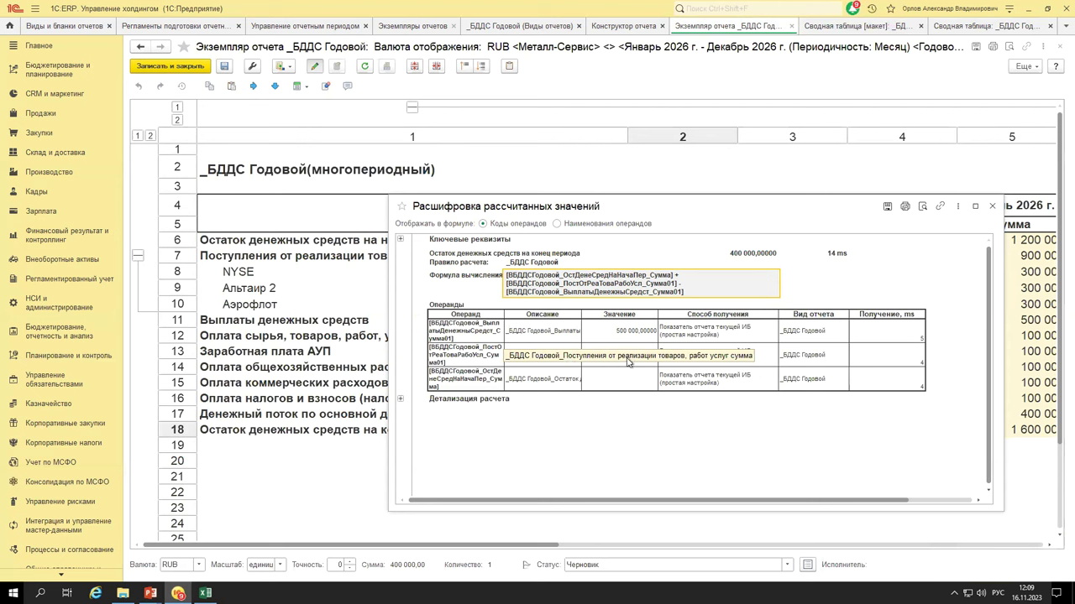
pyautogui.moveTo(724, 362); pyautogui.dragTo(586, 358)
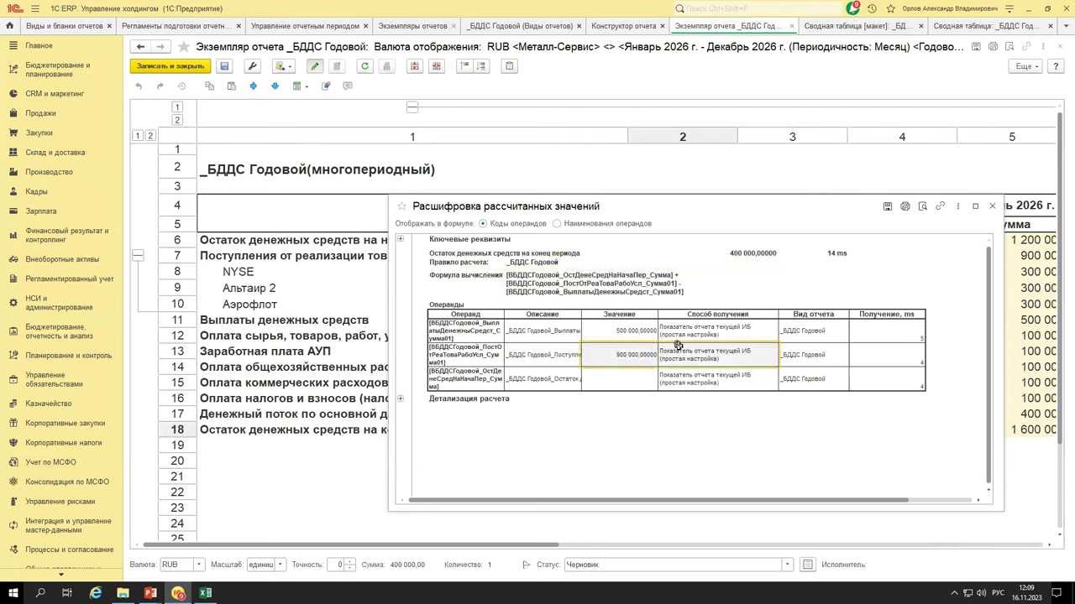
pyautogui.moveTo(722, 330); pyautogui.dragTo(578, 331)
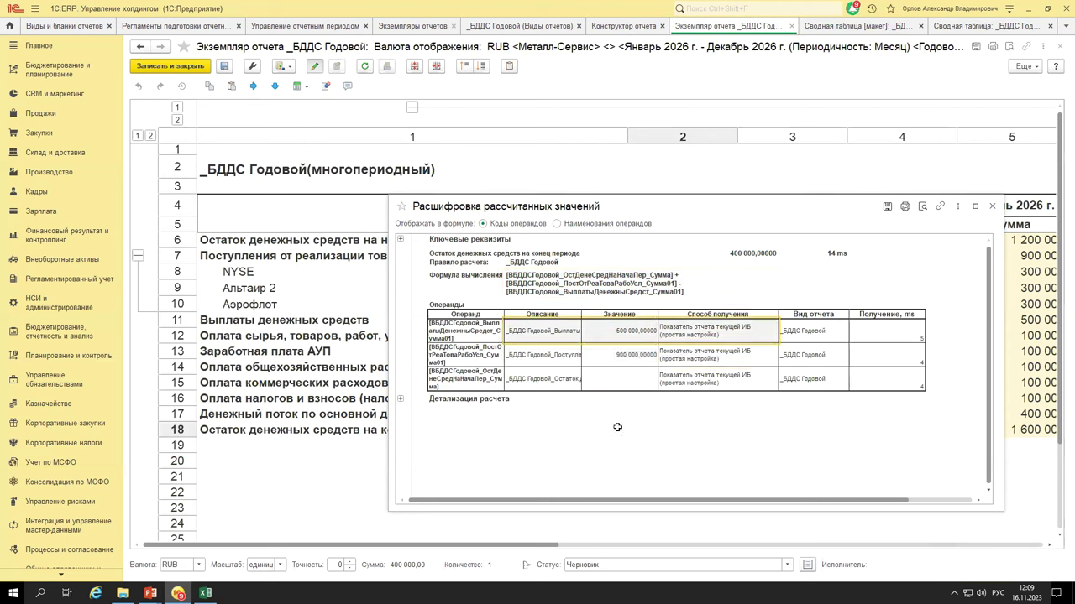
pyautogui.click(707, 255)
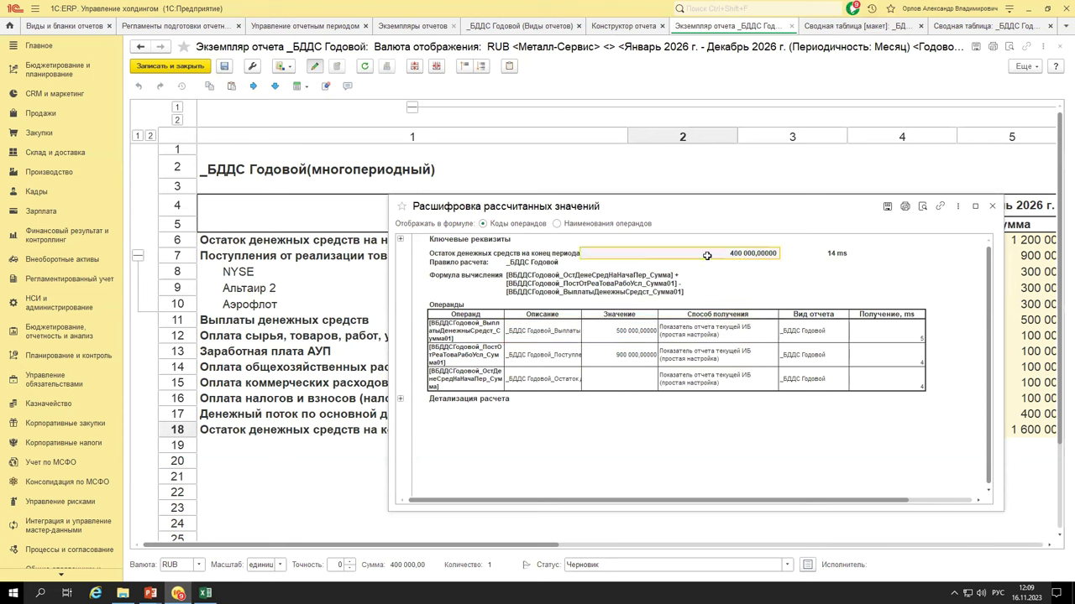
pyautogui.click(401, 400)
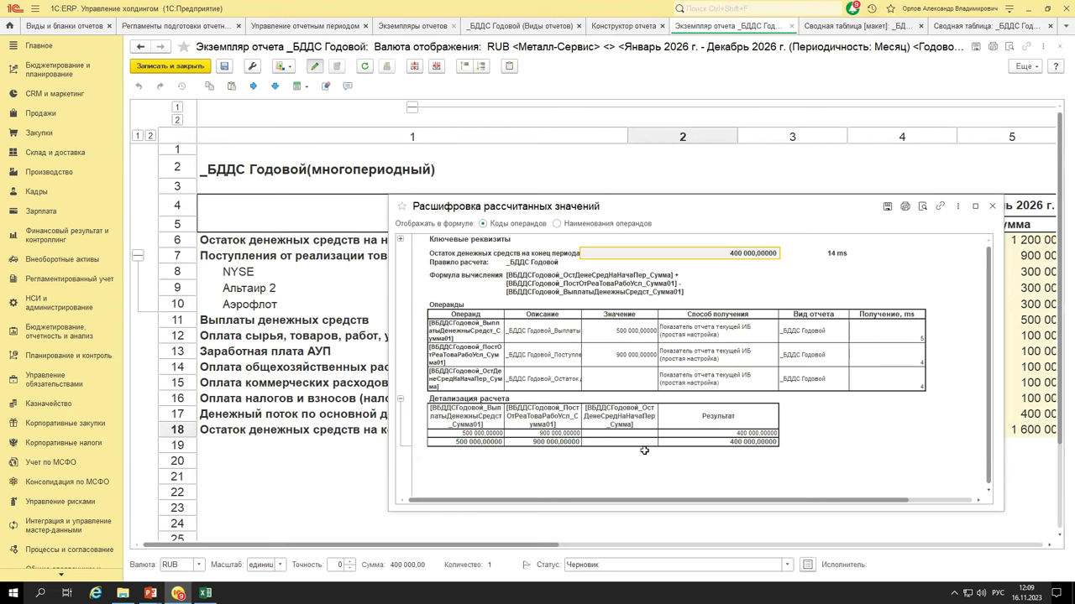
pyautogui.moveTo(900, 358); pyautogui.dragTo(466, 355)
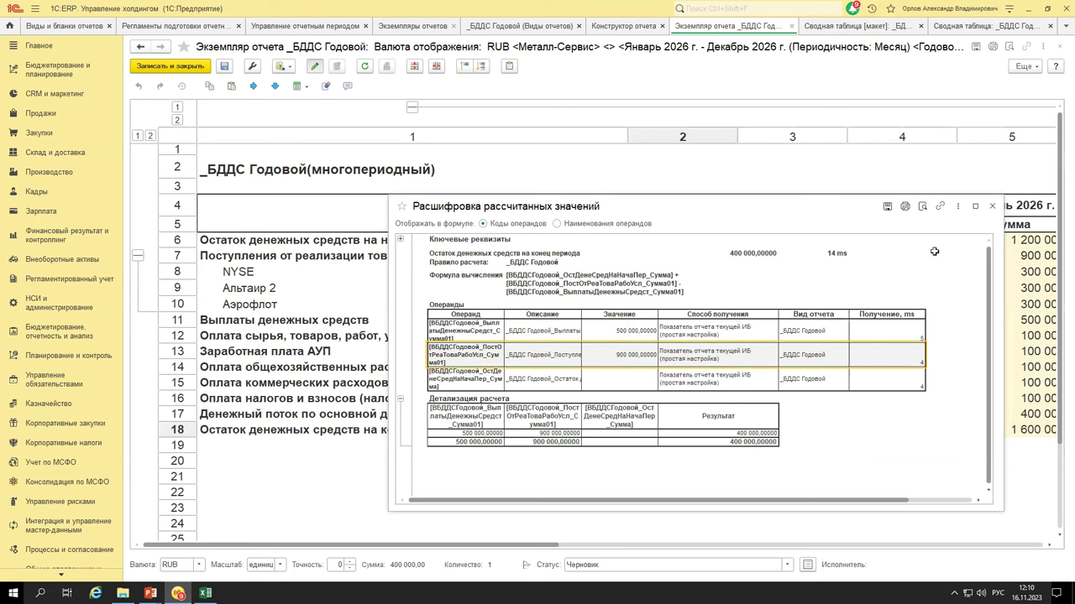
pyautogui.click(993, 207)
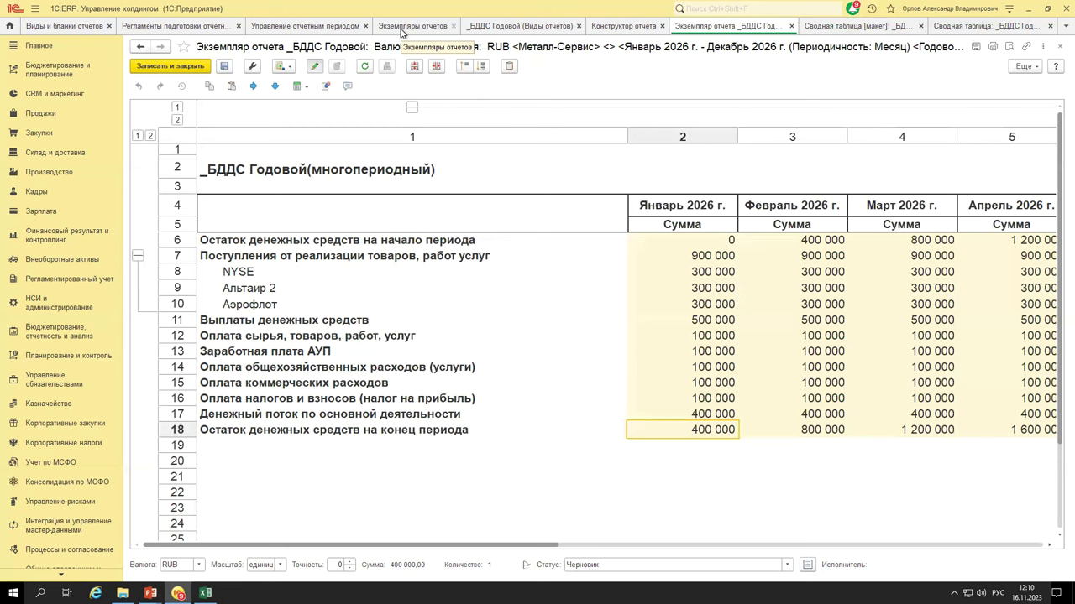
# - Return to the report constructor for _БДДС Годовой and switch it to the Структура отчета mode
pyautogui.click(540, 27)
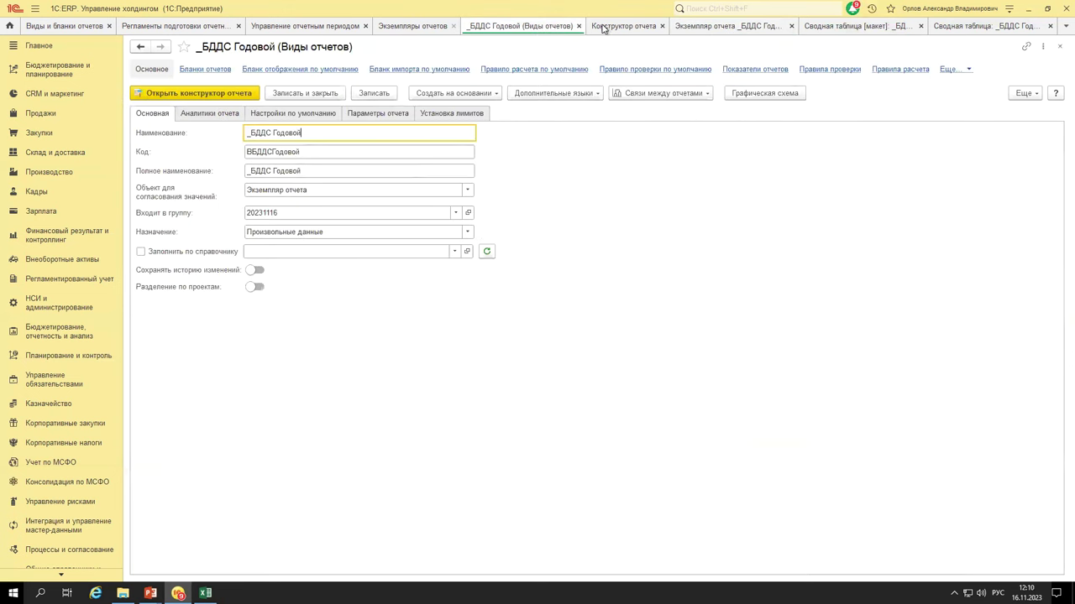
pyautogui.click(628, 28)
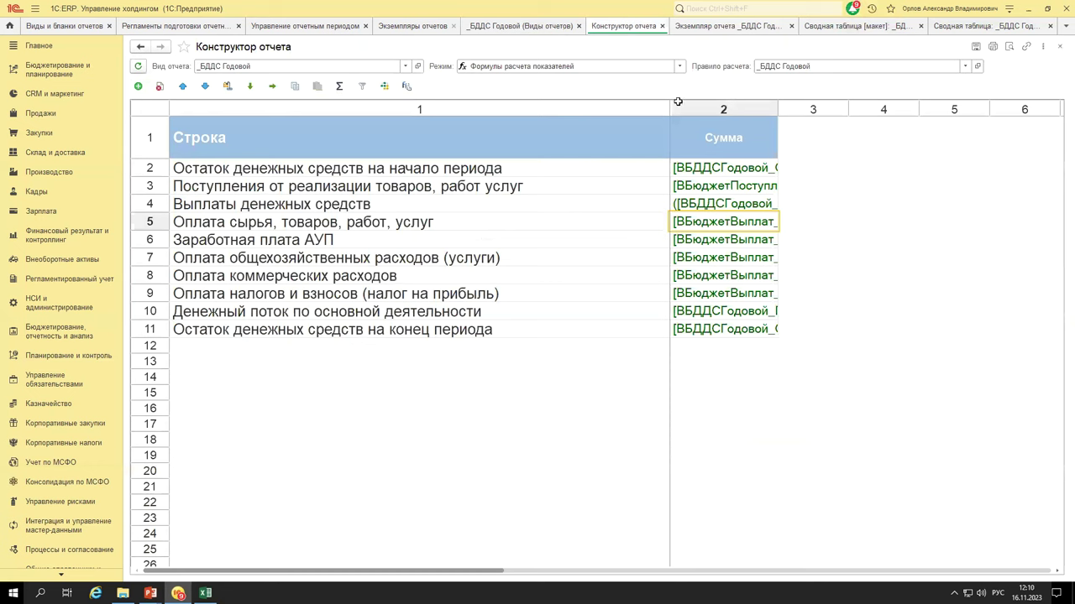
pyautogui.click(681, 70)
pyautogui.click(504, 80)
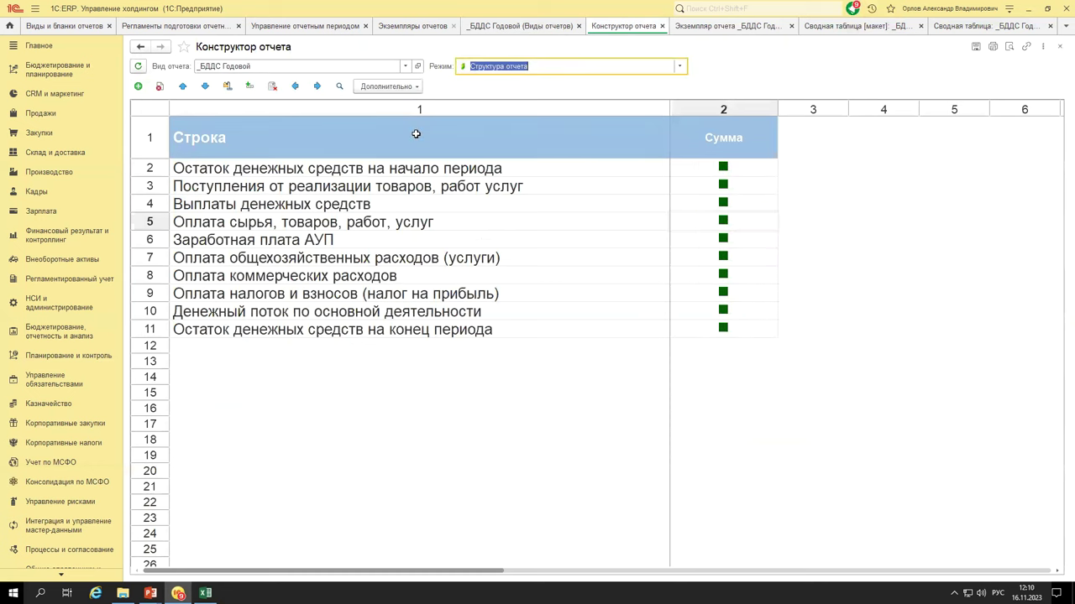
# - Add a new column named Факт to the report structure, with indicators created for it
pyautogui.click(249, 85)
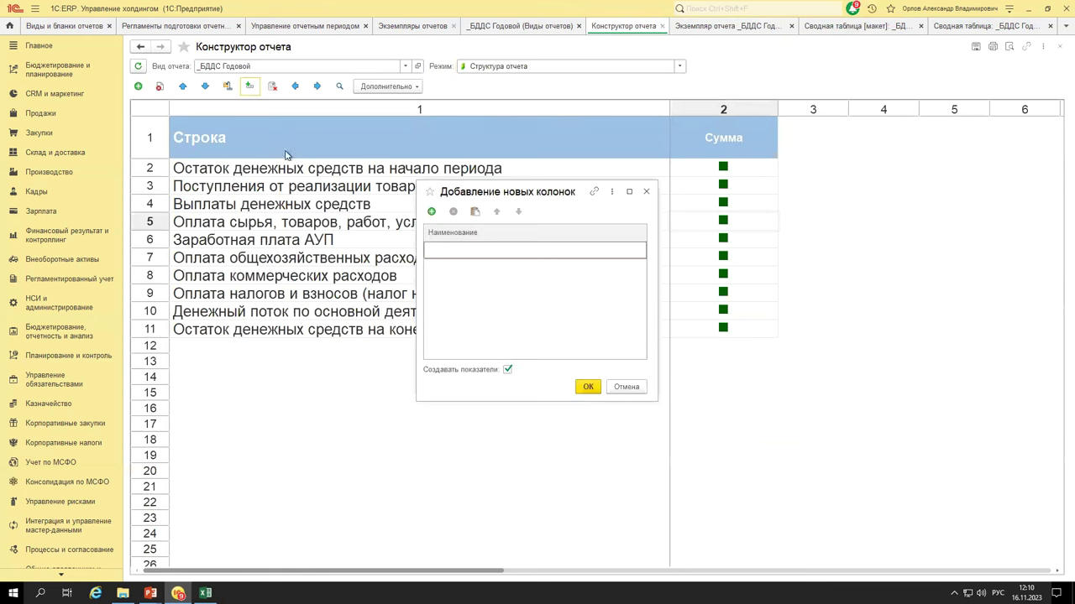
pyautogui.click(432, 212)
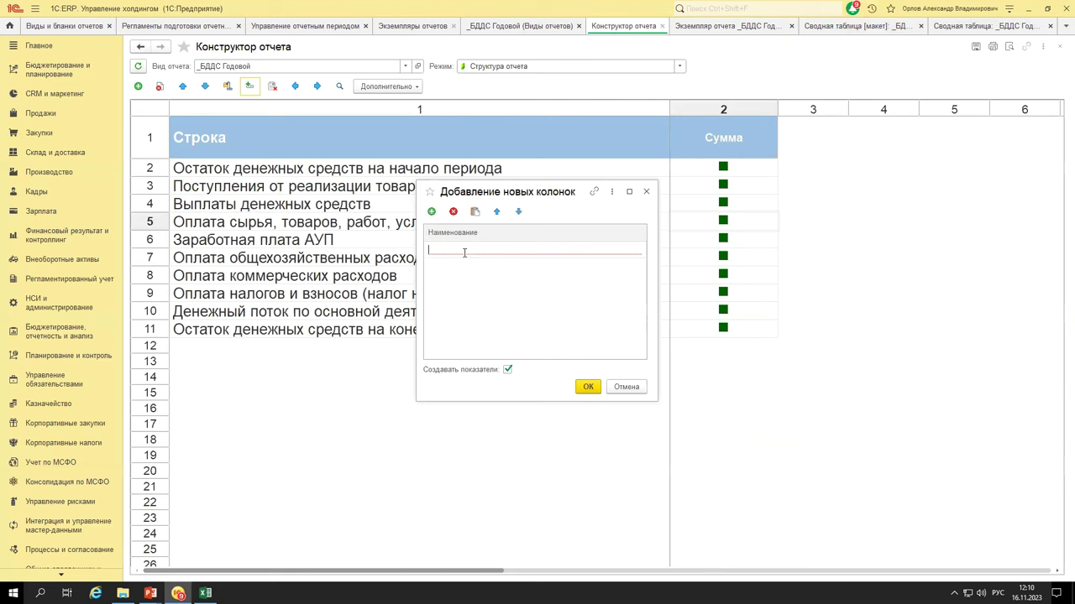
pyautogui.write('С')
pyautogui.press('BackSpace')
pyautogui.press('BackSpace')
pyautogui.press('BackSpace')
pyautogui.press('BackSpace')
pyautogui.write('а')
pyautogui.click(588, 388)
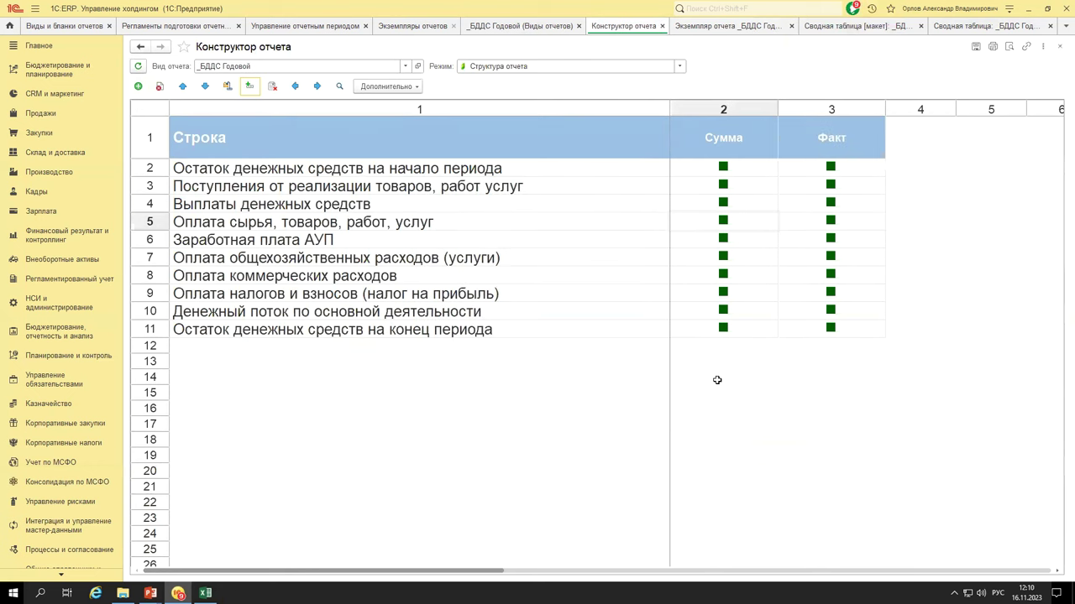
# - Switch to the Формулы расчета показателей mode and open the Факт formula of Остаток денежных средств на начало периода for editing
pyautogui.click(679, 66)
pyautogui.click(538, 117)
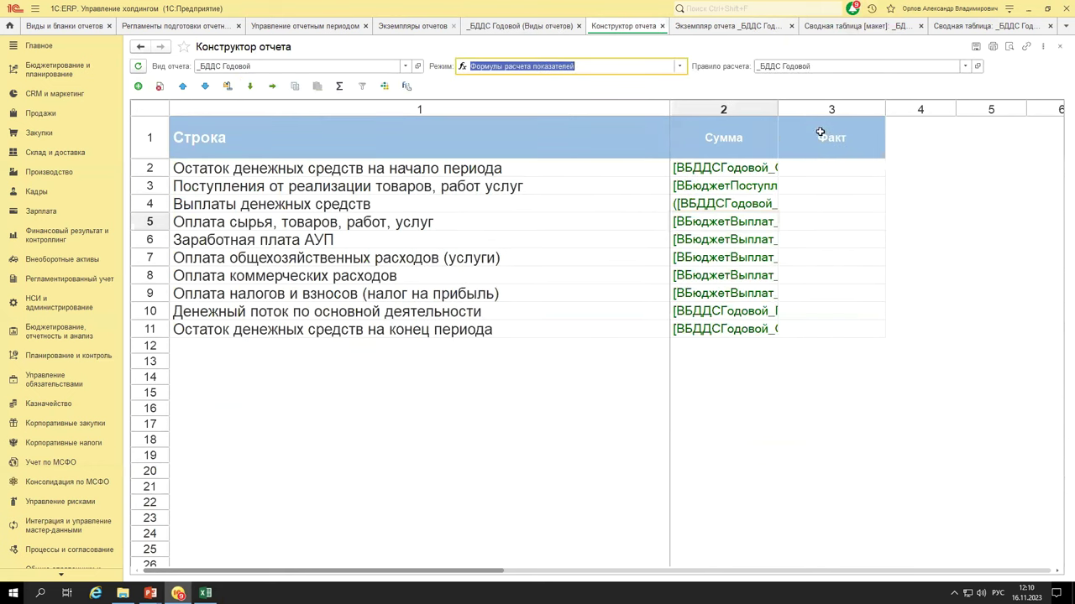
pyautogui.click(743, 139)
pyautogui.click(829, 143)
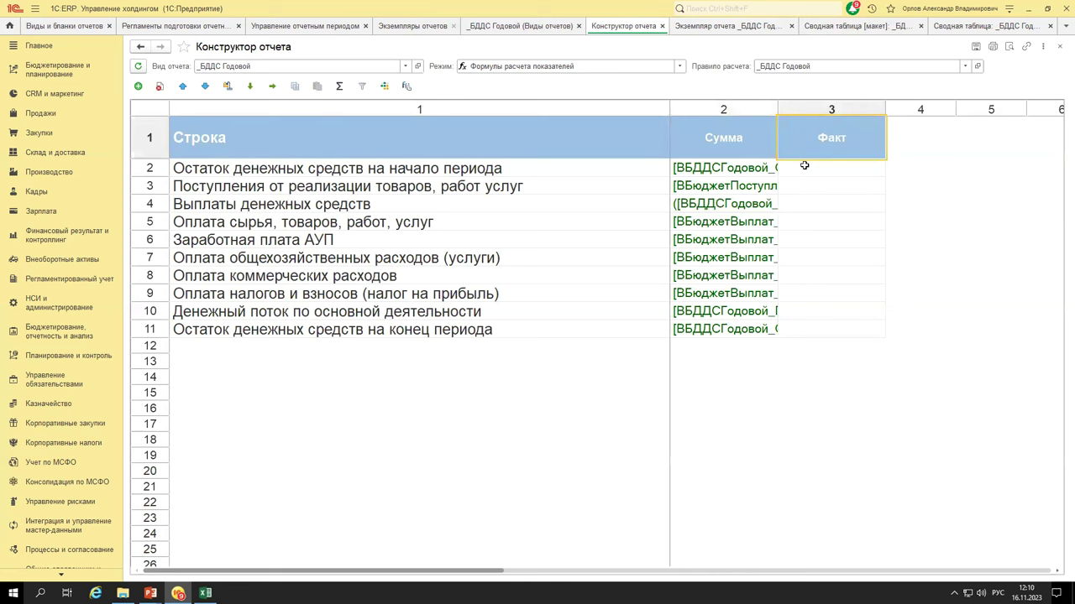
pyautogui.doubleClick(811, 167)
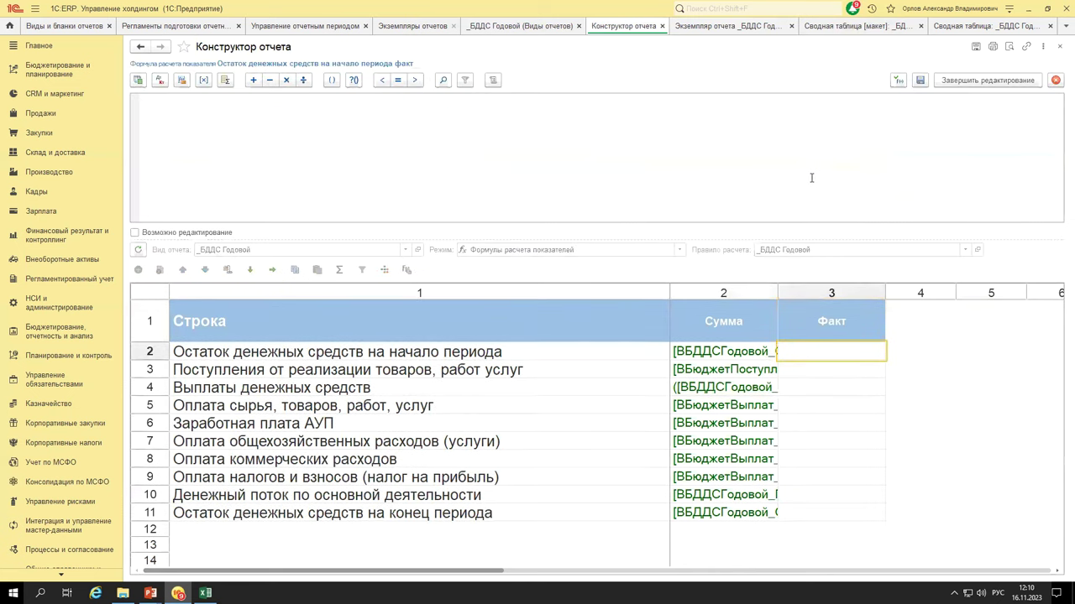
# - Create a new data source for the formula with the retrieval method Регистр бухгалтерии текущей ИБ
pyautogui.click(160, 81)
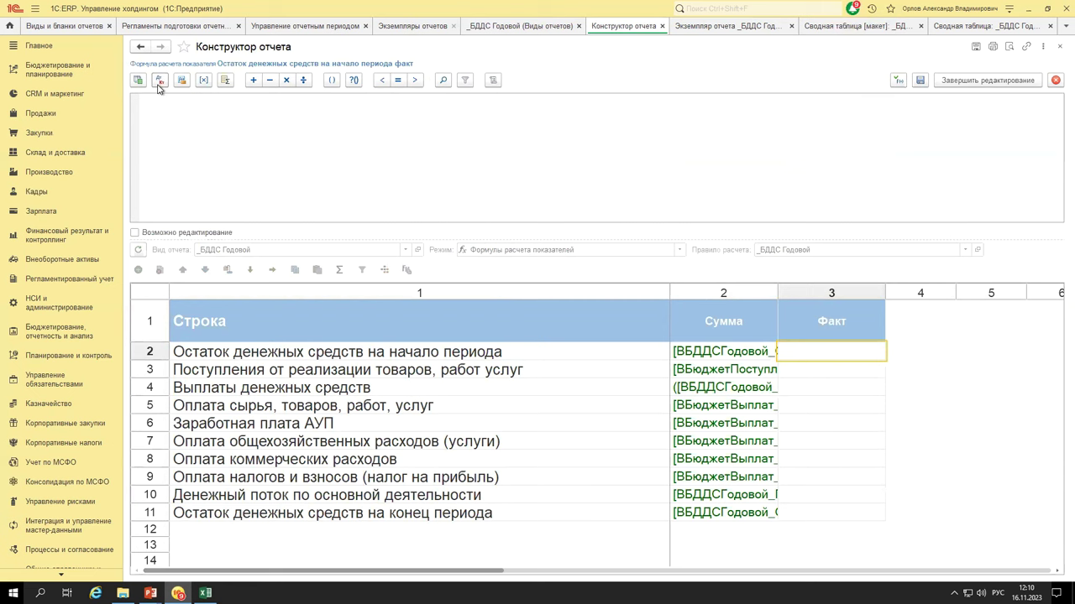
pyautogui.click(181, 80)
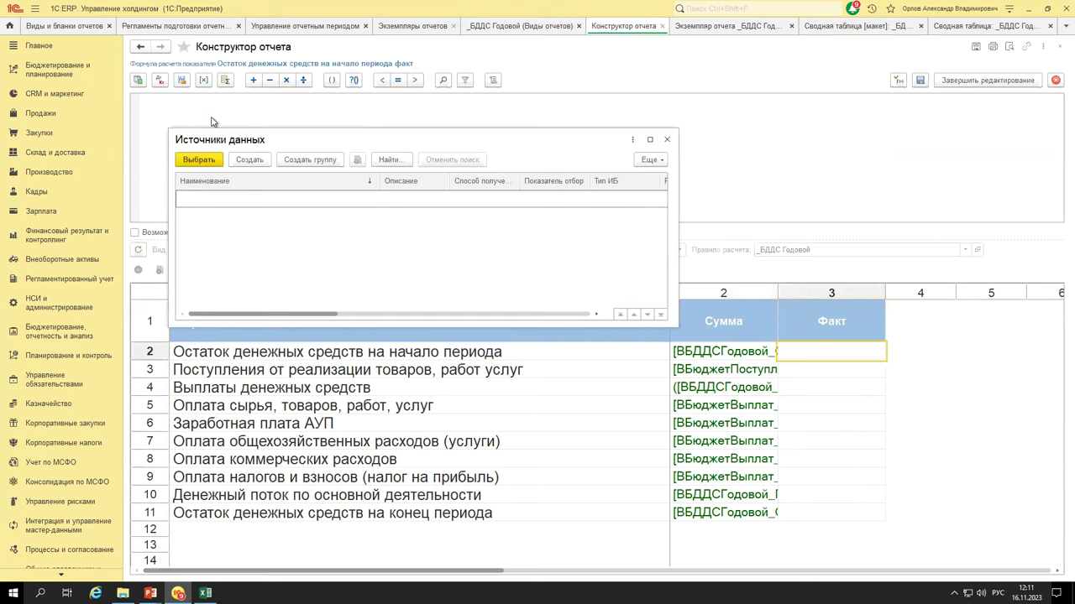
pyautogui.click(249, 163)
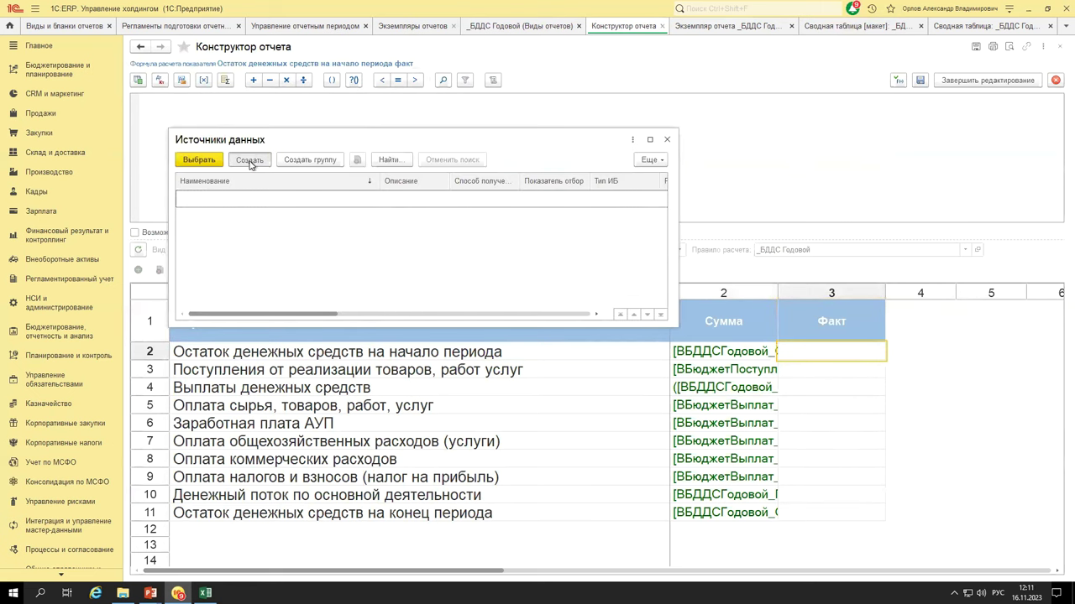
pyautogui.click(369, 219)
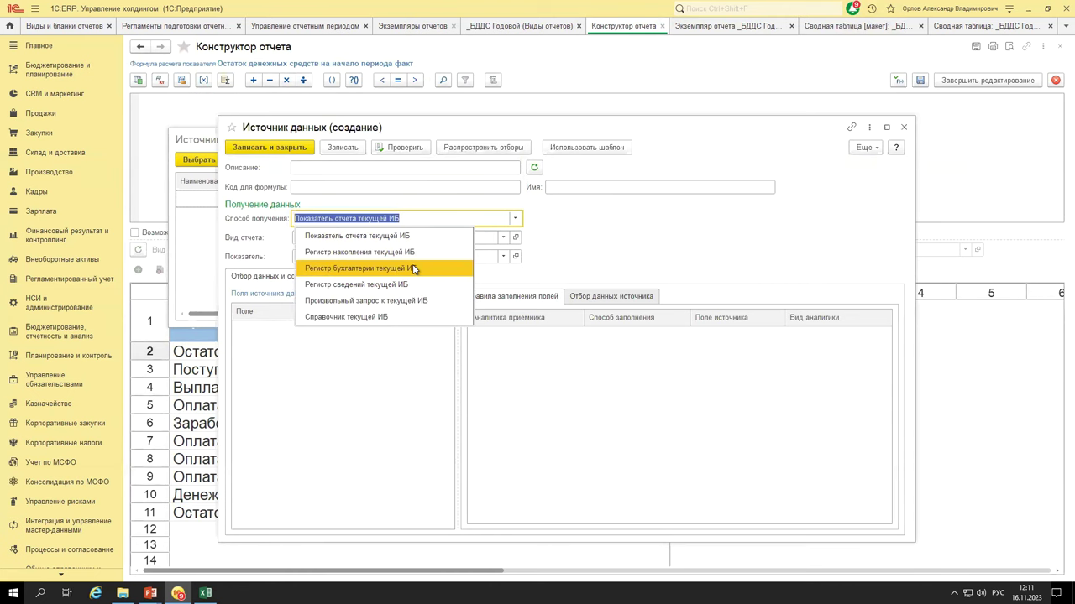
pyautogui.click(325, 270)
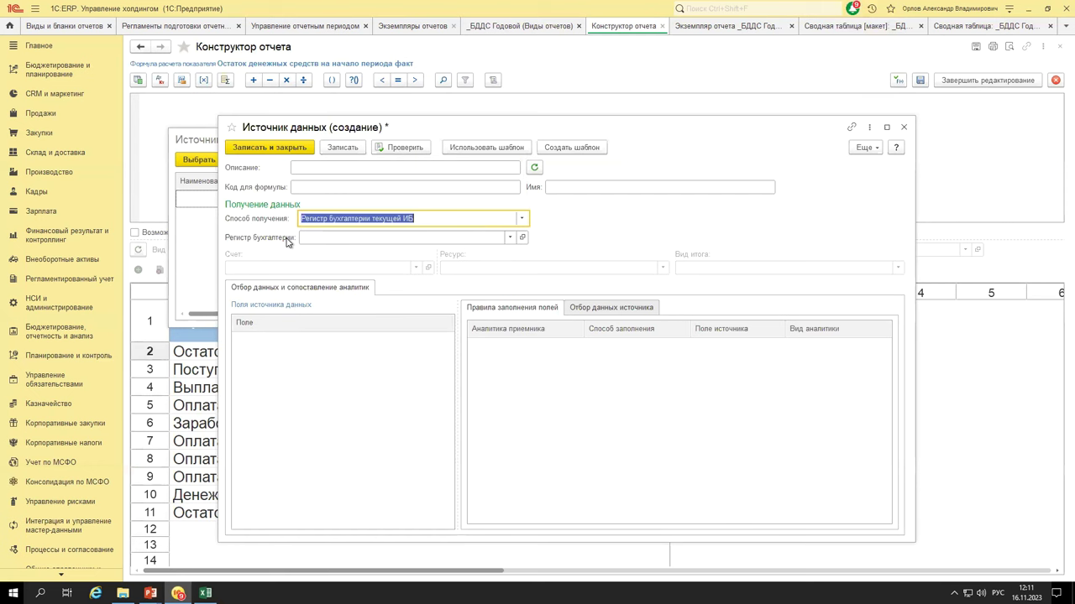
# - Set the data source's accounting register to Хозрасчетный and its account to 51
pyautogui.click(324, 237)
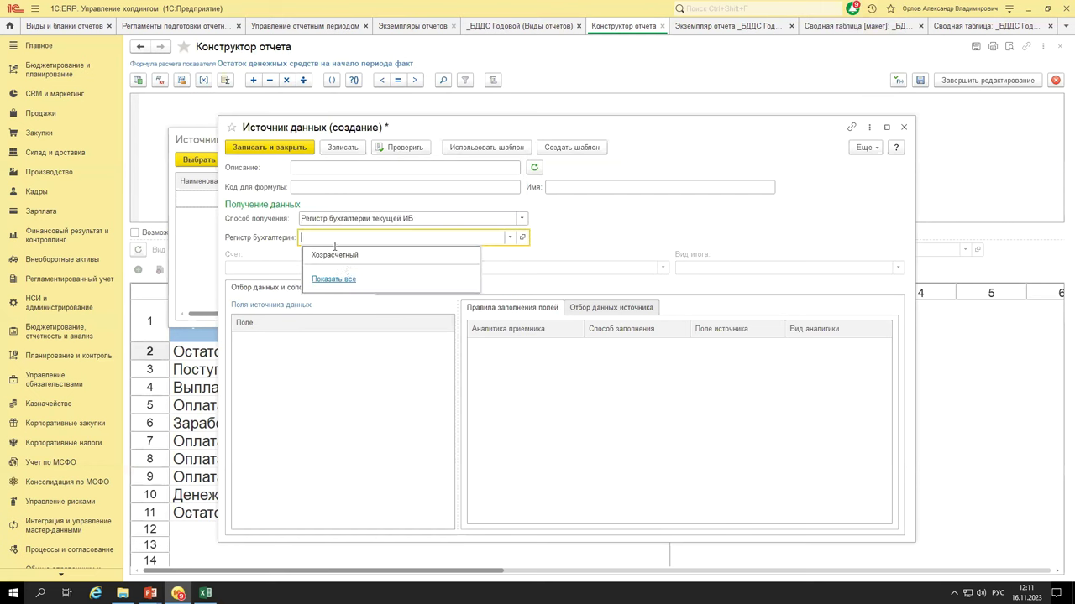
pyautogui.click(348, 252)
pyautogui.click(328, 266)
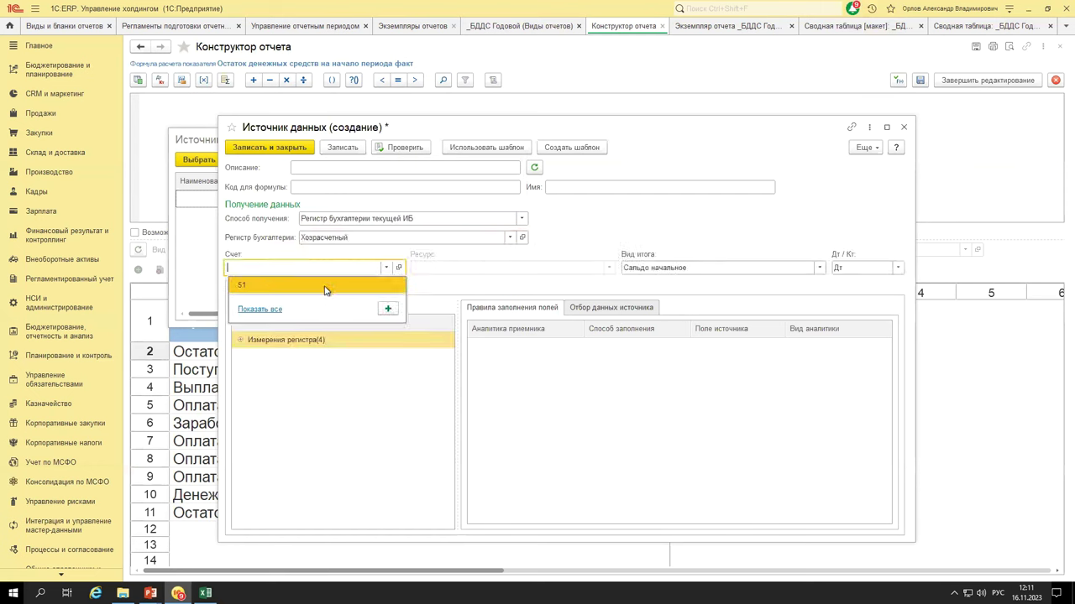
pyautogui.click(328, 288)
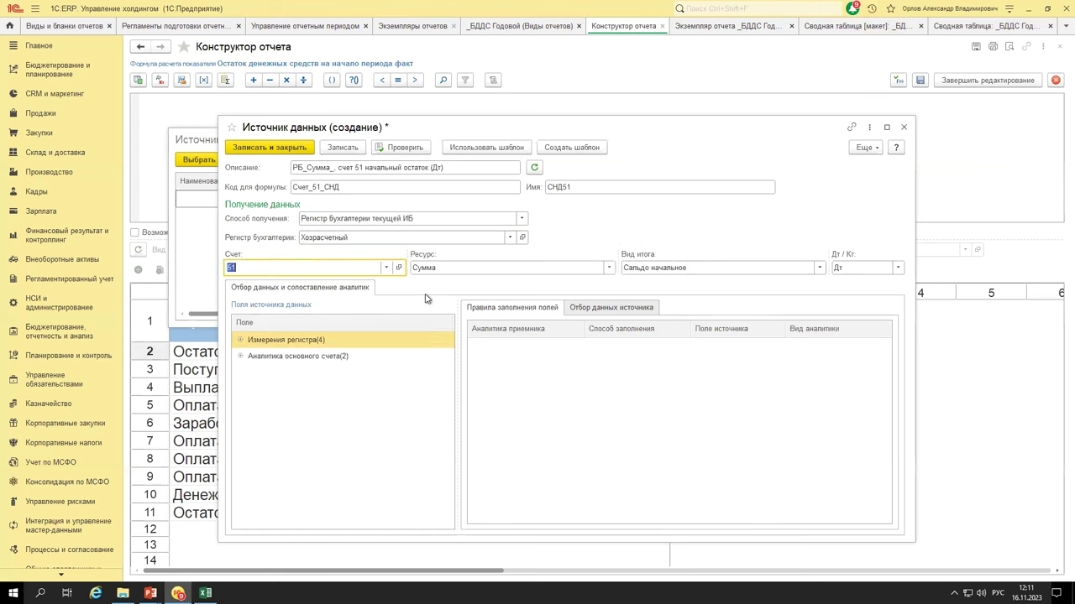
# - Review the available Ресурс and Вид итога options of the account 51 data source
pyautogui.click(593, 270)
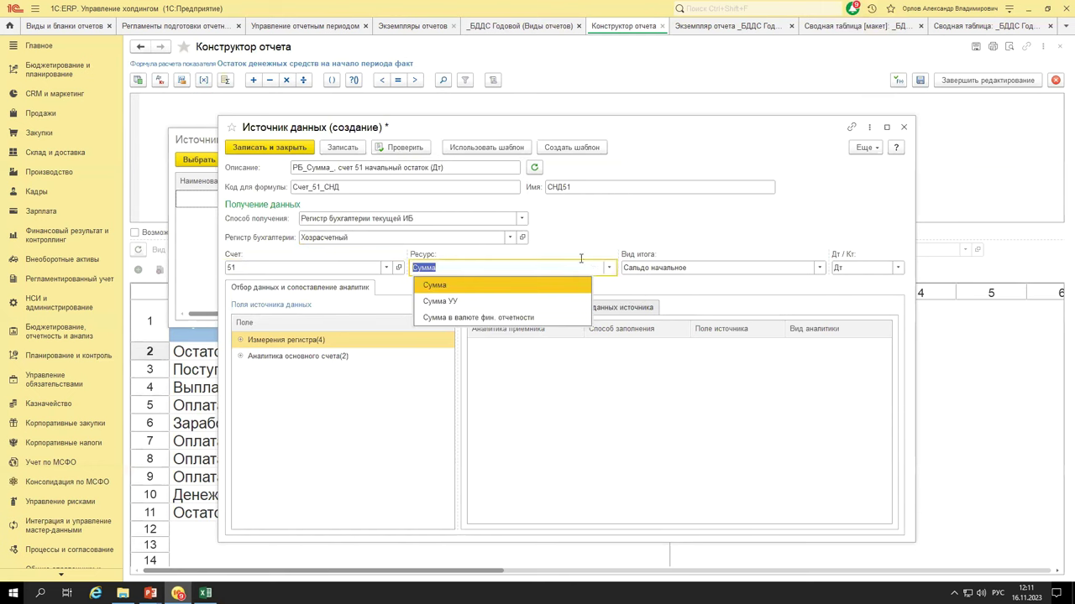
pyautogui.click(661, 288)
pyautogui.click(670, 267)
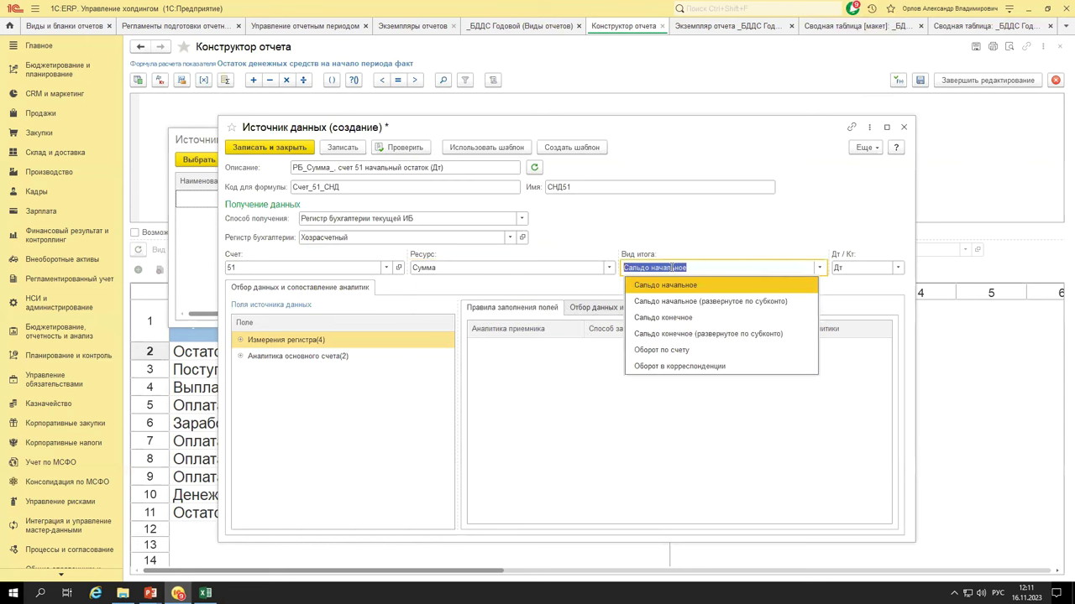
pyautogui.click(643, 145)
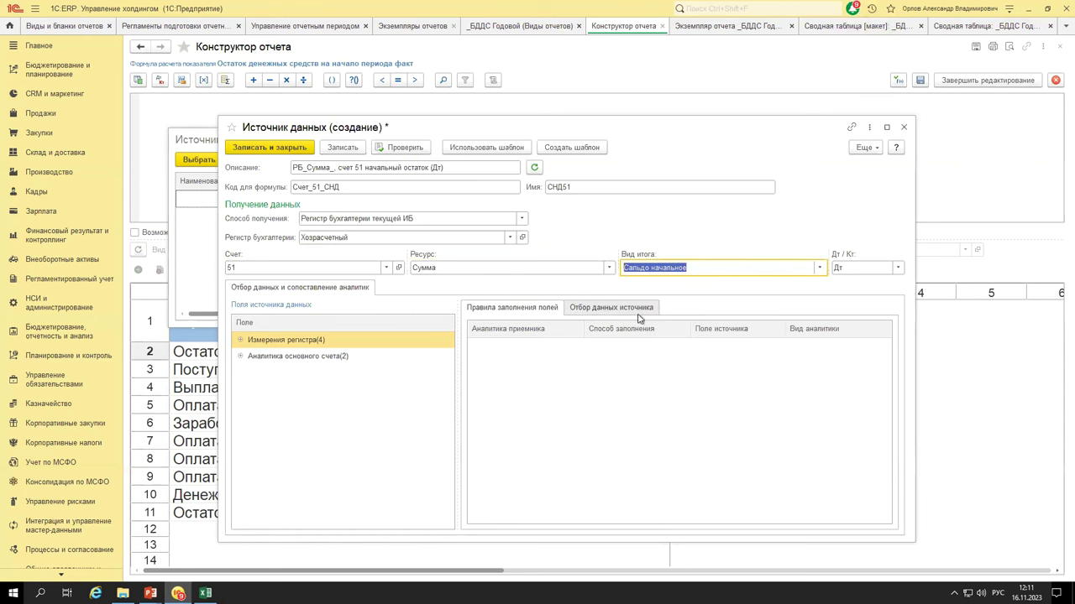
# - Set Вид итога to Оборот по счету, expand the register dimensions and account analytics, and display the source data filters
pyautogui.click(820, 268)
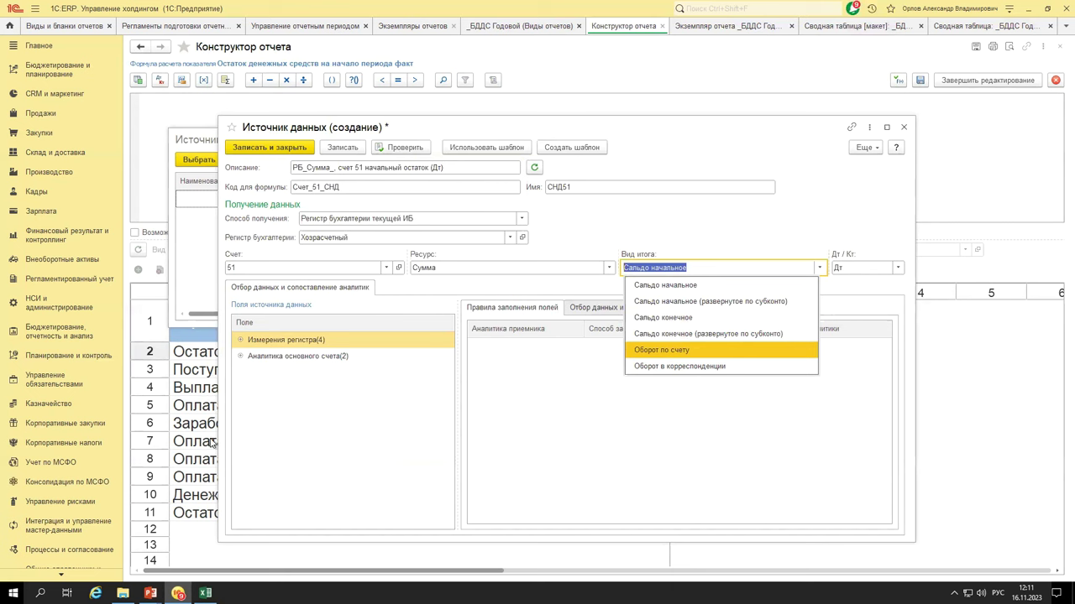
pyautogui.click(686, 350)
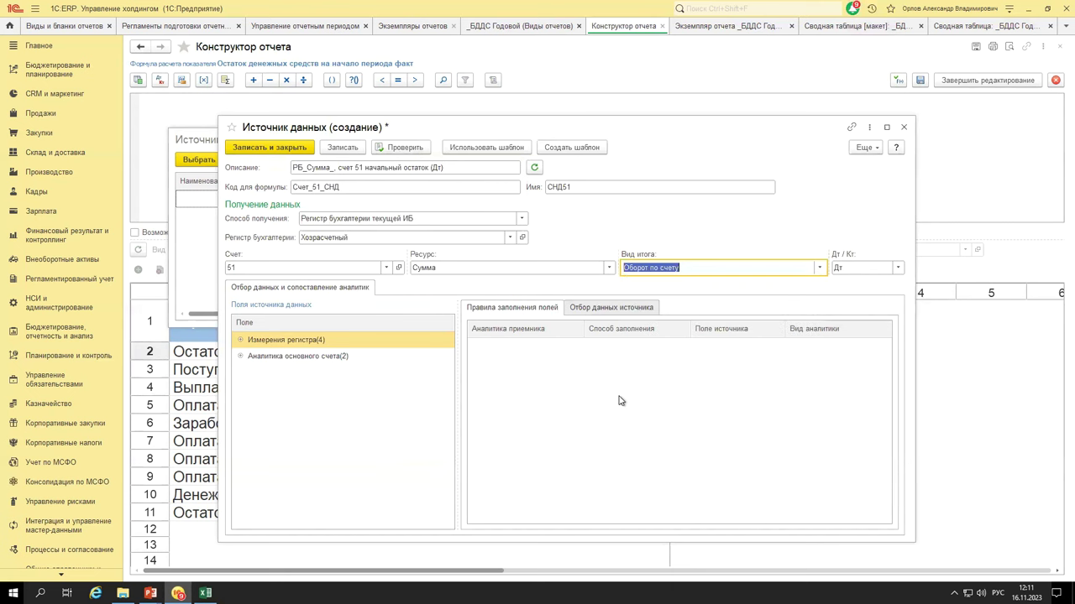
pyautogui.click(240, 356)
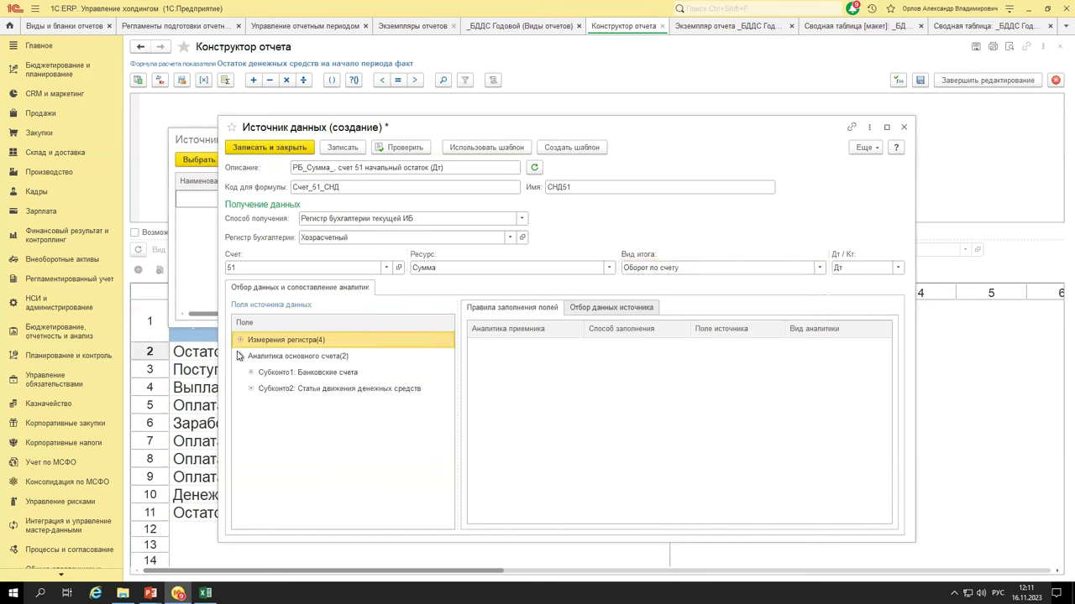
pyautogui.click(239, 340)
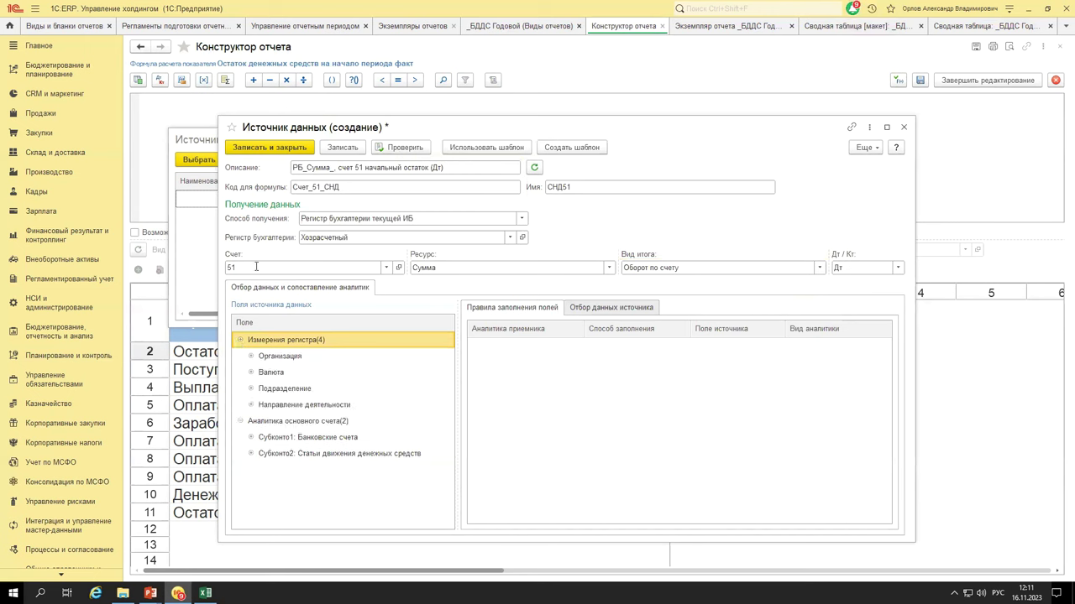
pyautogui.click(347, 455)
pyautogui.click(627, 307)
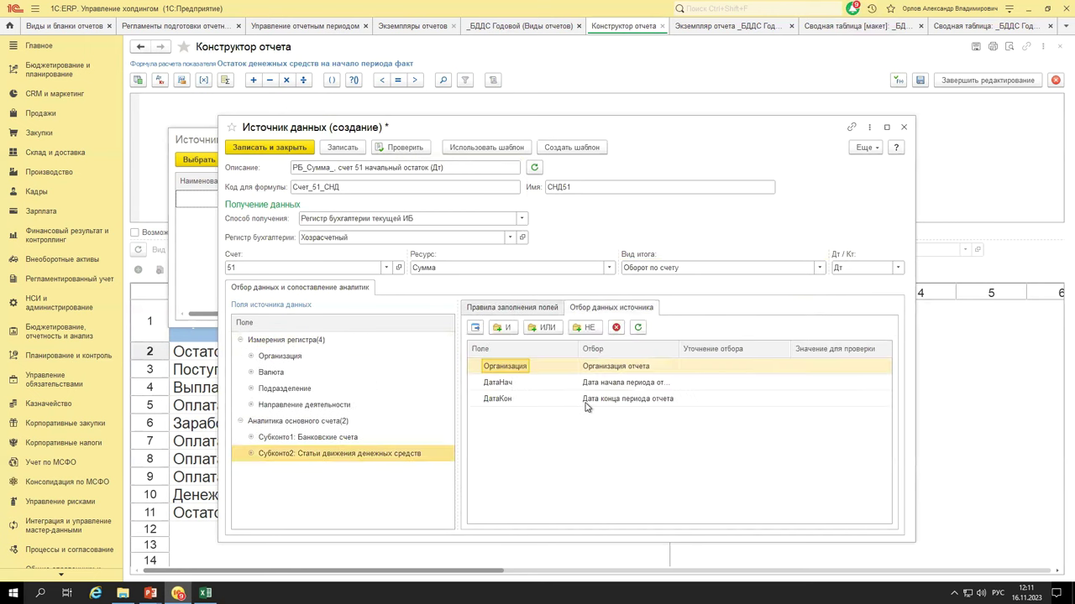
# - Add a source filter on Субконто2 (Статьи движения денежных средств) fixed to the client payment receipt item with code ЦУ-000044
pyautogui.moveTo(336, 127); pyautogui.dragTo(400, 81)
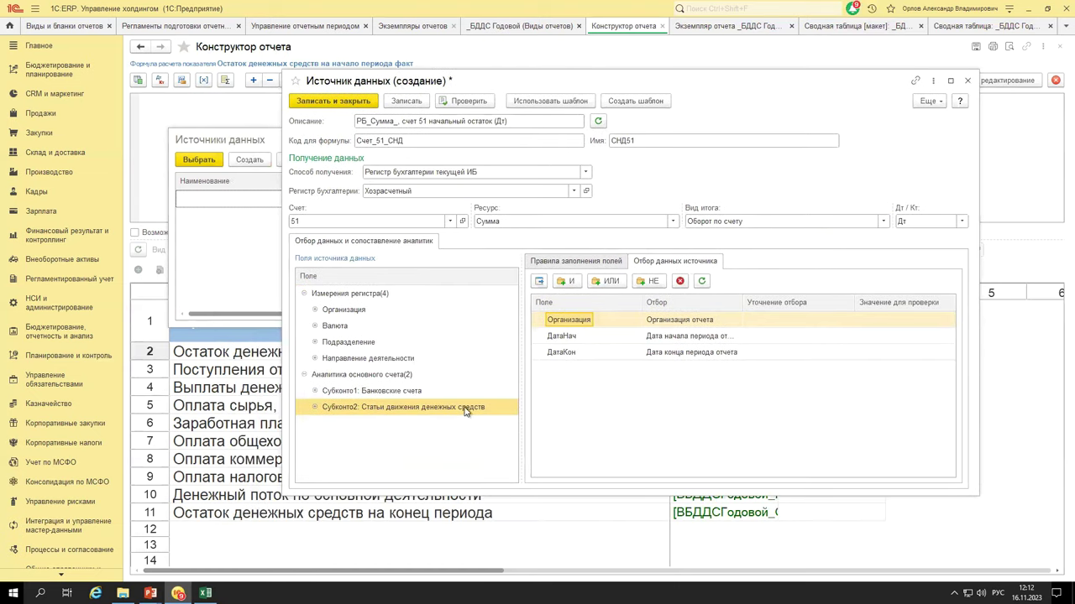
pyautogui.click(540, 283)
pyautogui.click(697, 368)
pyautogui.click(703, 389)
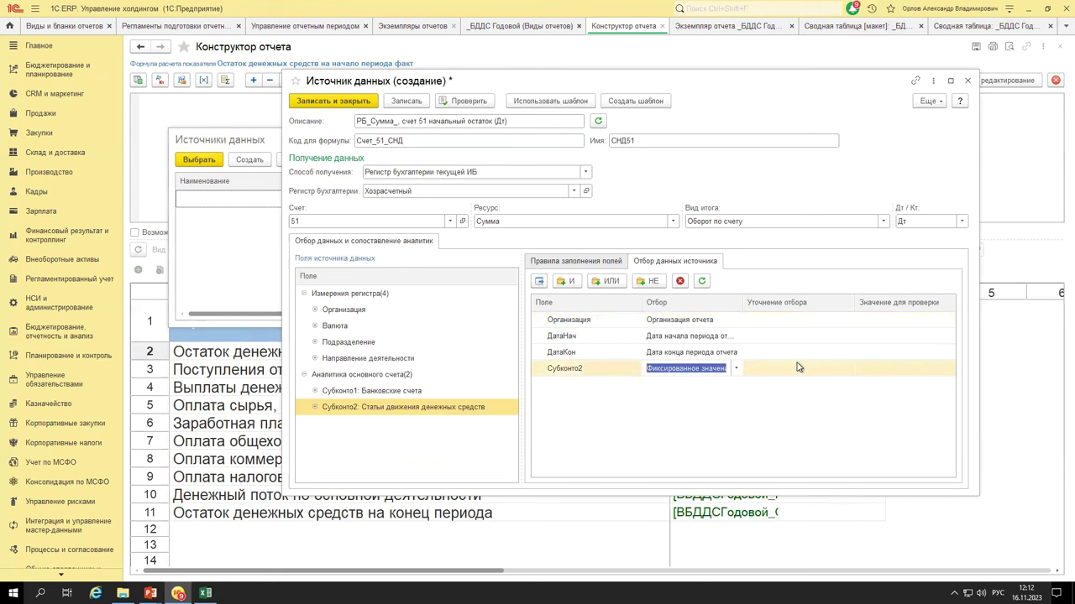
pyautogui.click(798, 371)
pyautogui.click(808, 402)
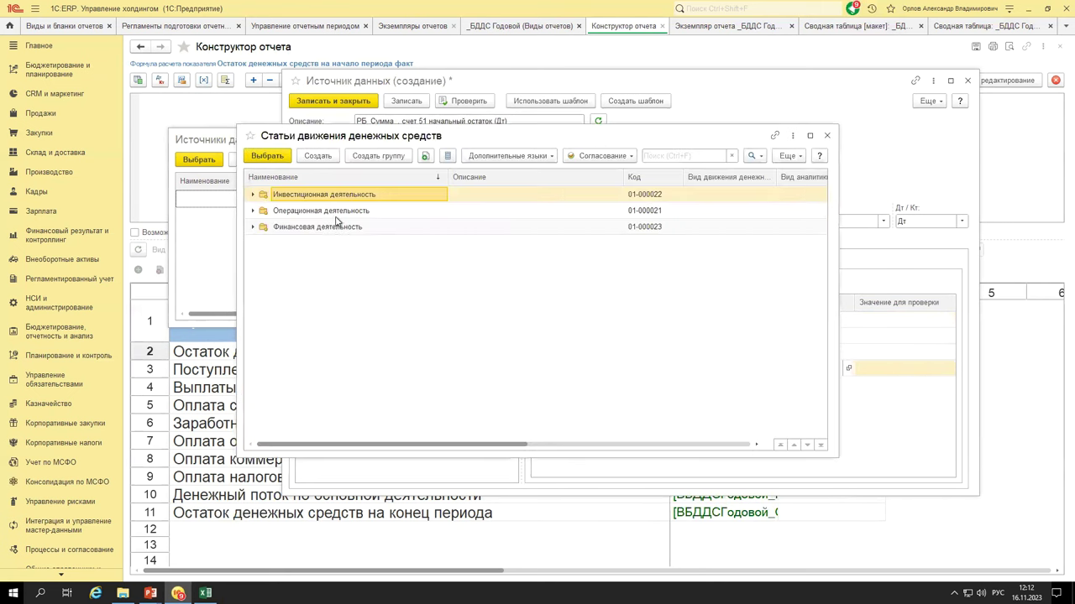
pyautogui.click(260, 215)
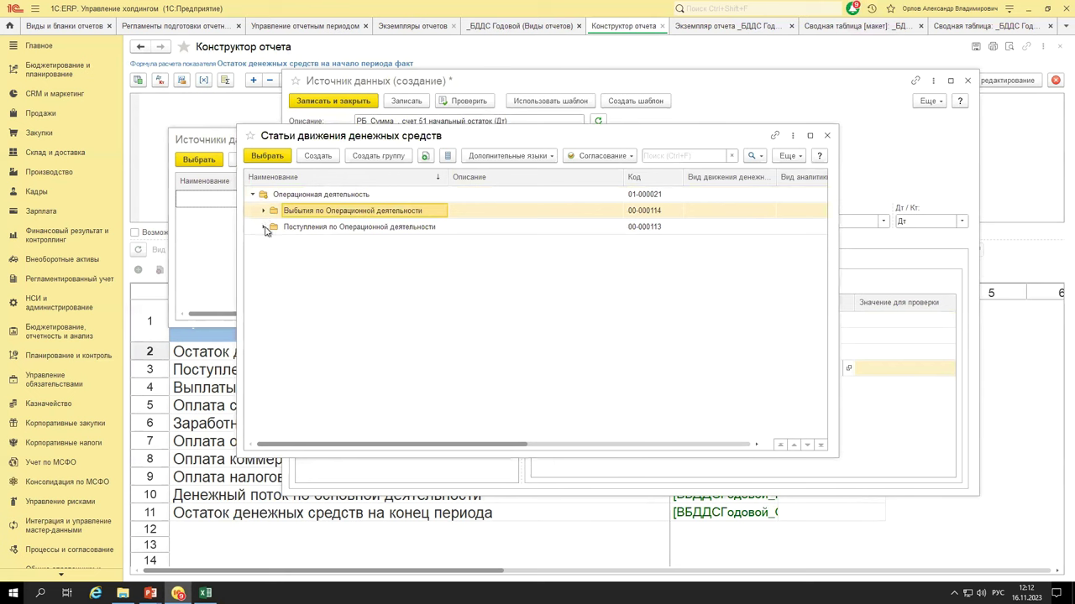
pyautogui.doubleClick(271, 229)
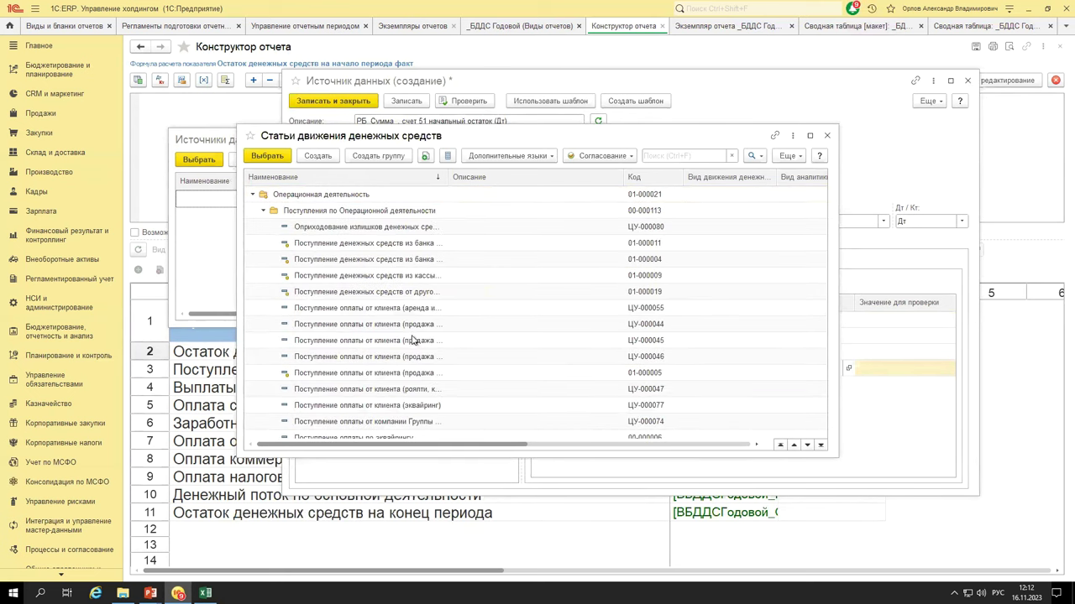
pyautogui.doubleClick(404, 324)
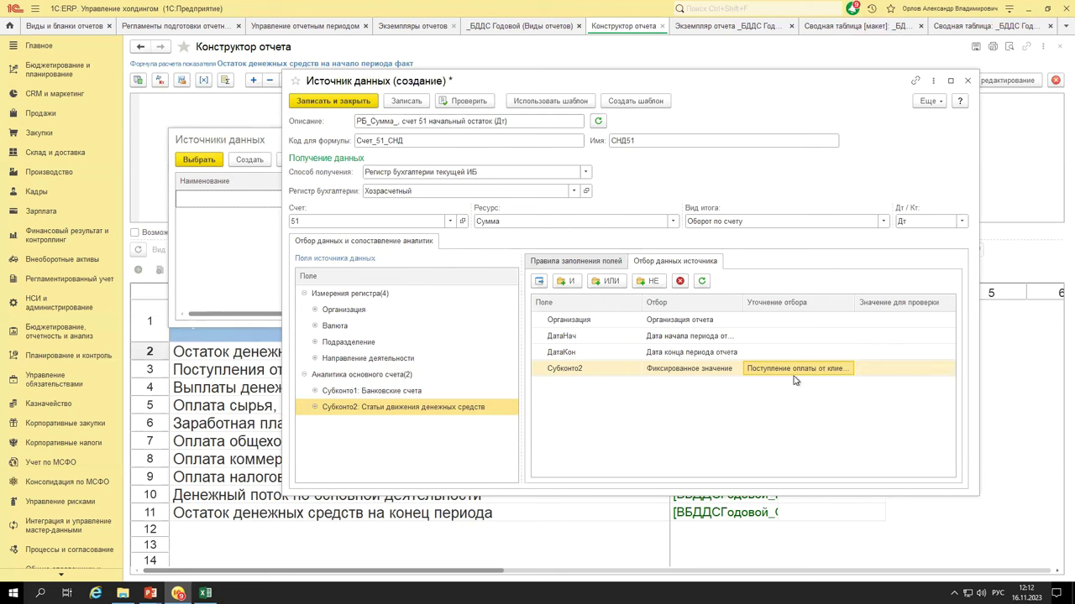
# - Remove the Субконто2 filter and set Вид итога back to Сальдо начальное, keeping the Дт side
pyautogui.press('Delete')
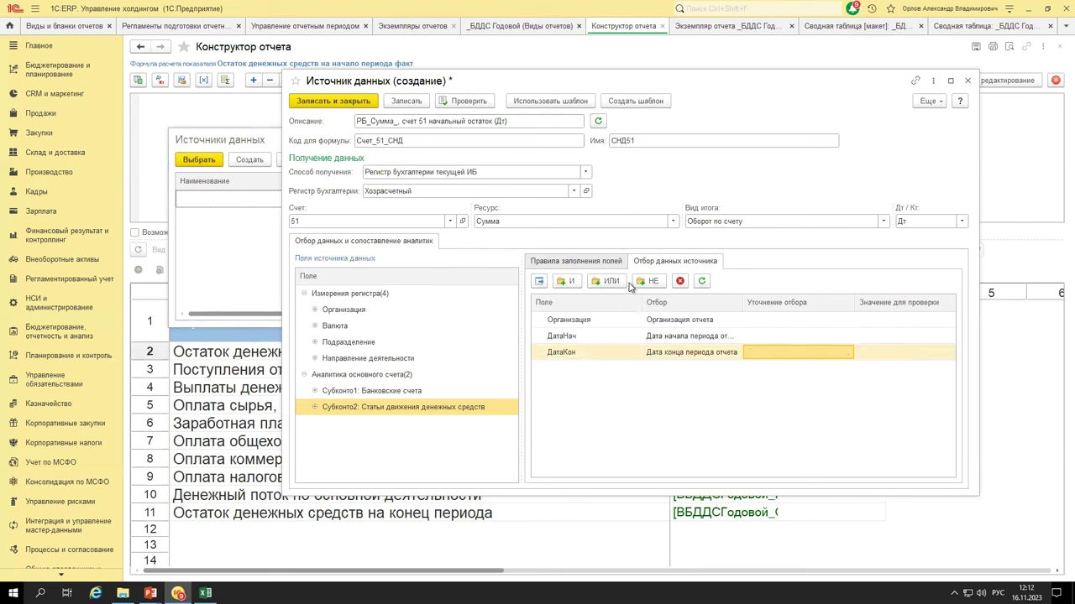
pyautogui.click(716, 221)
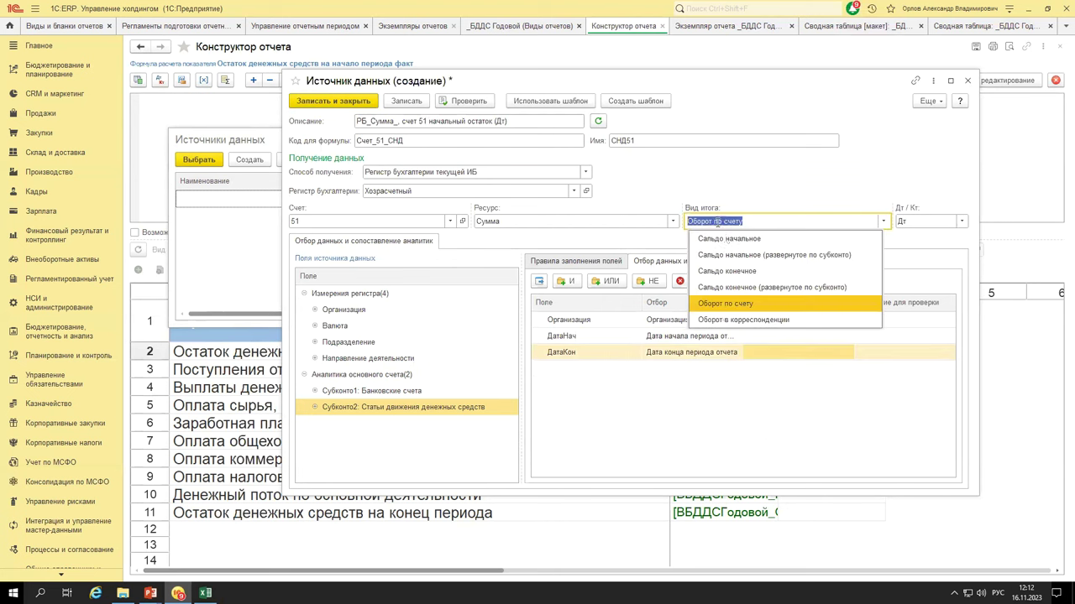
pyautogui.click(733, 240)
pyautogui.click(915, 221)
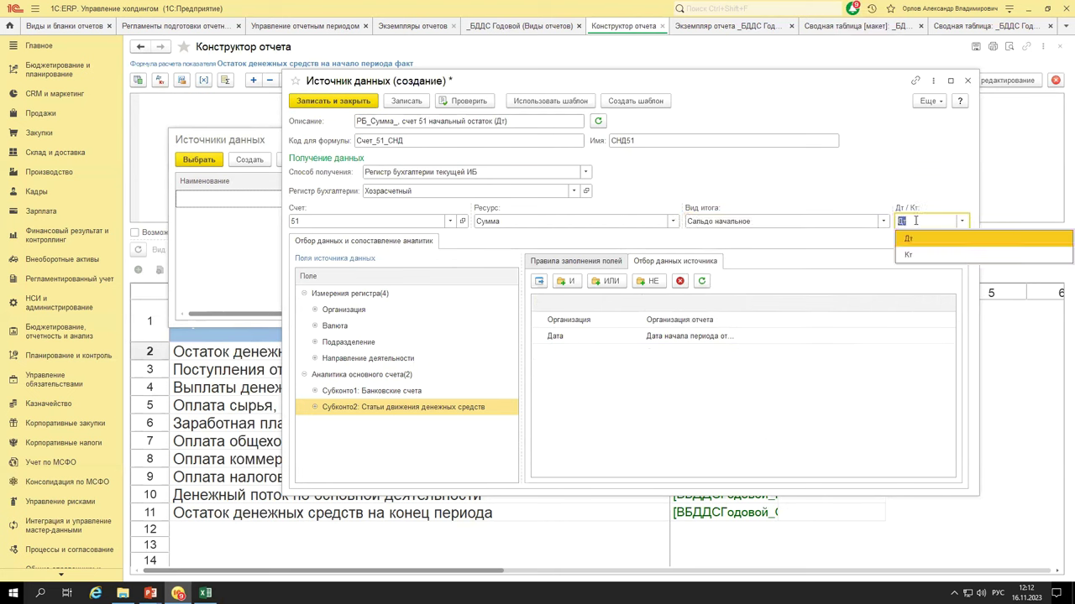
pyautogui.click(838, 249)
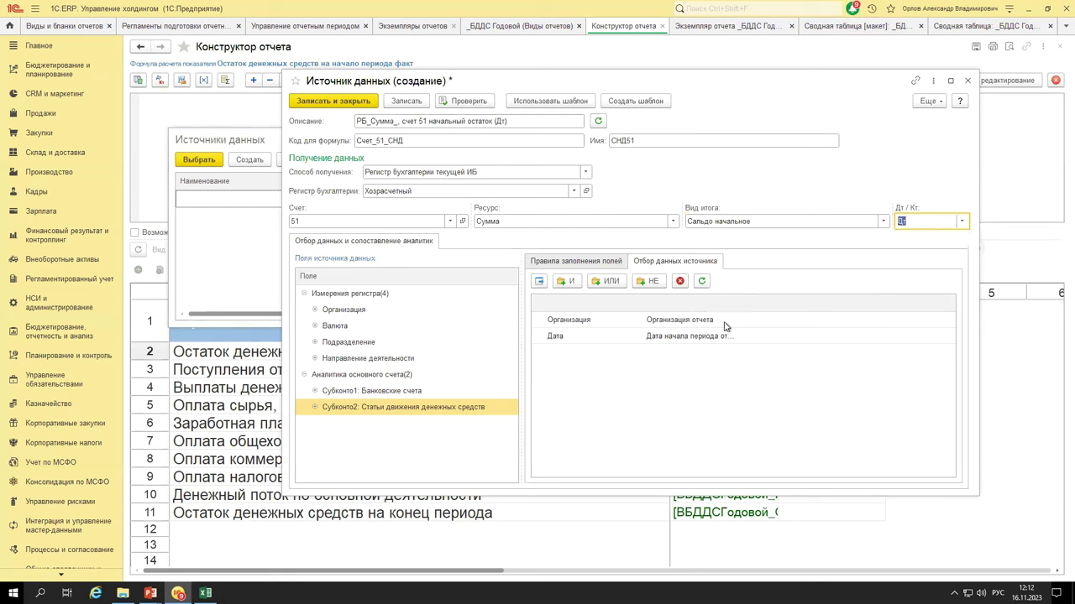
# - Discard the unsaved account 51 data source and leave the data source list and indicator formula editor
pyautogui.click(702, 322)
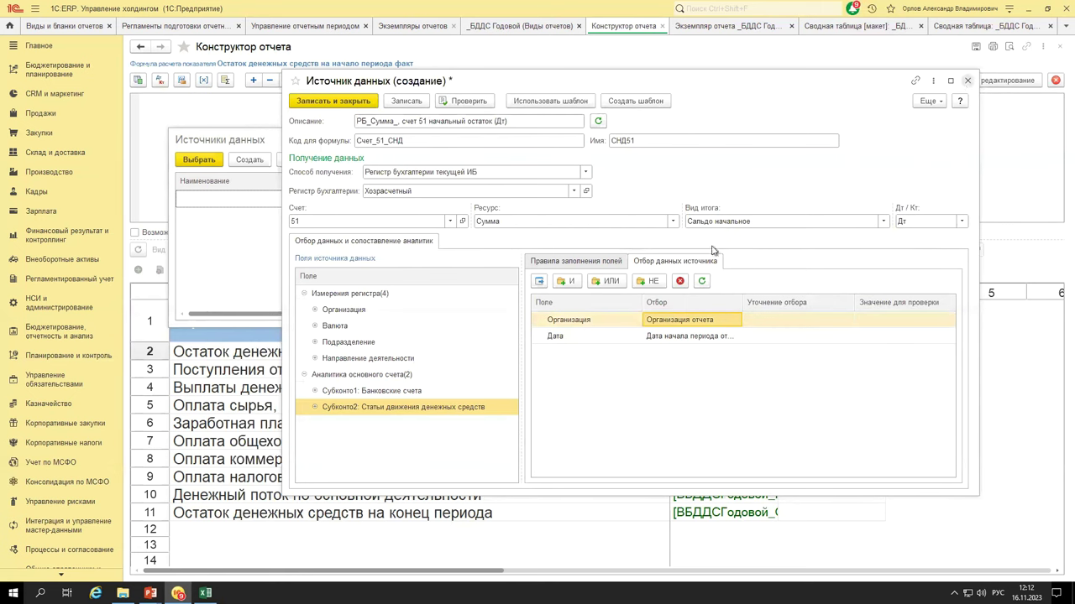
pyautogui.click(967, 80)
pyautogui.click(667, 311)
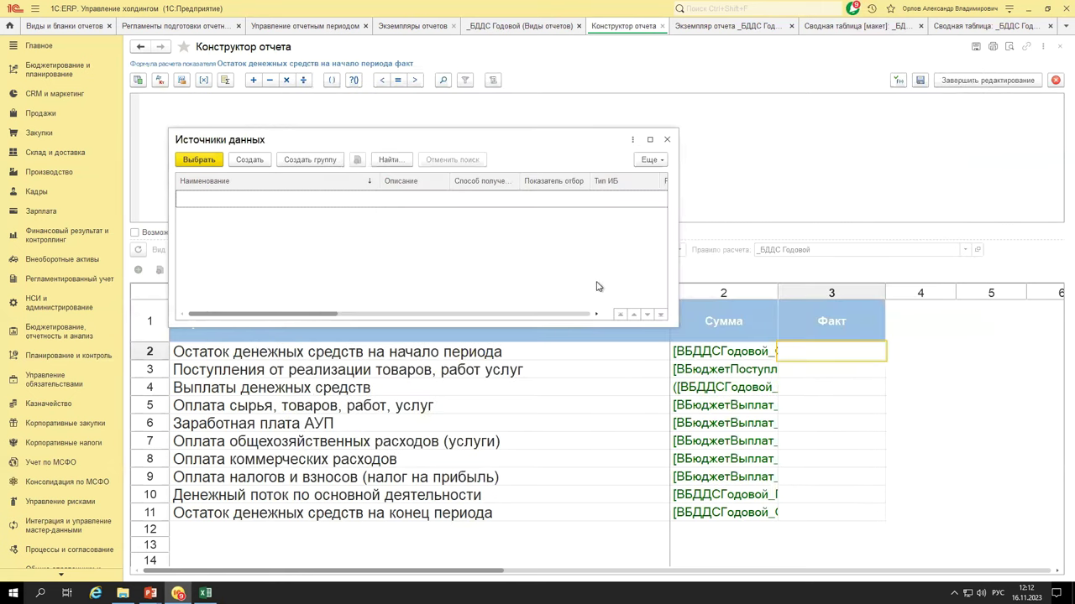
pyautogui.click(666, 139)
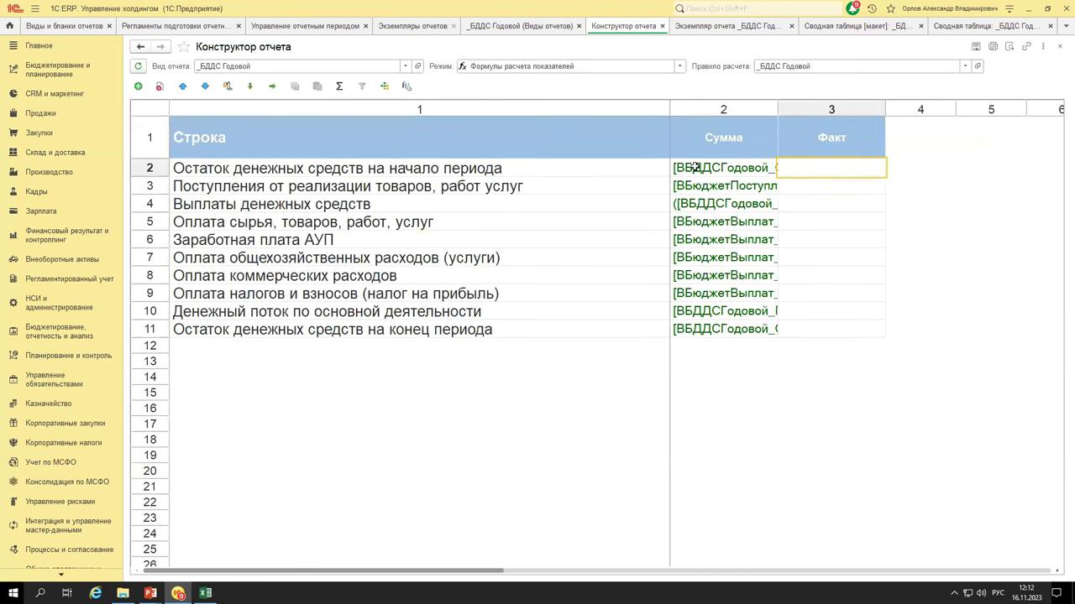
pyautogui.click(747, 168)
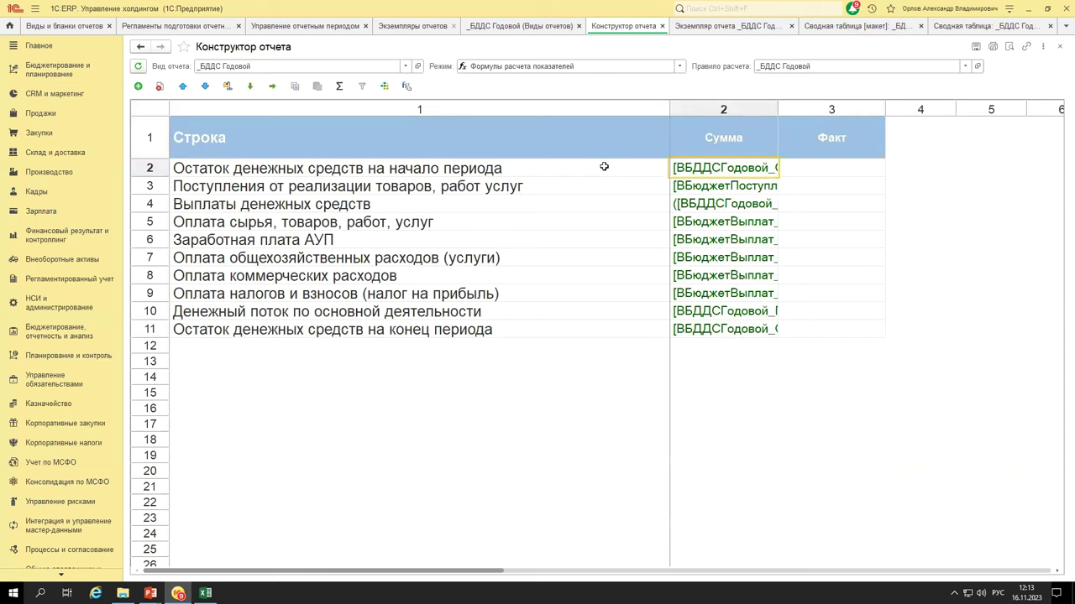
# - View the months of 2023 in the system calendar and return to the closing cash balance row of the report
pyautogui.click(1026, 592)
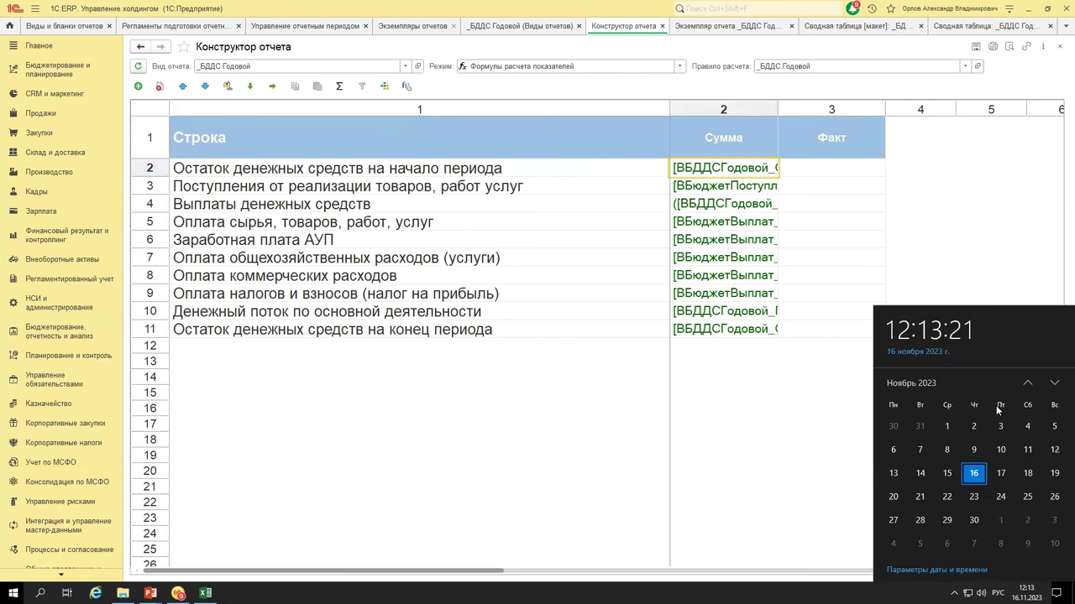
pyautogui.click(910, 382)
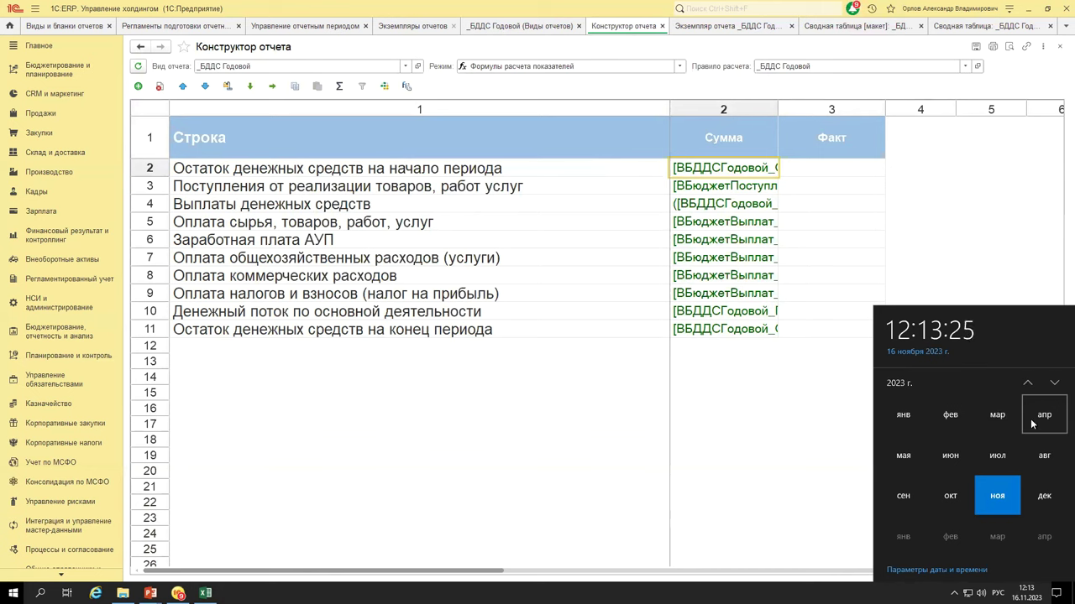
pyautogui.click(1044, 415)
pyautogui.click(910, 383)
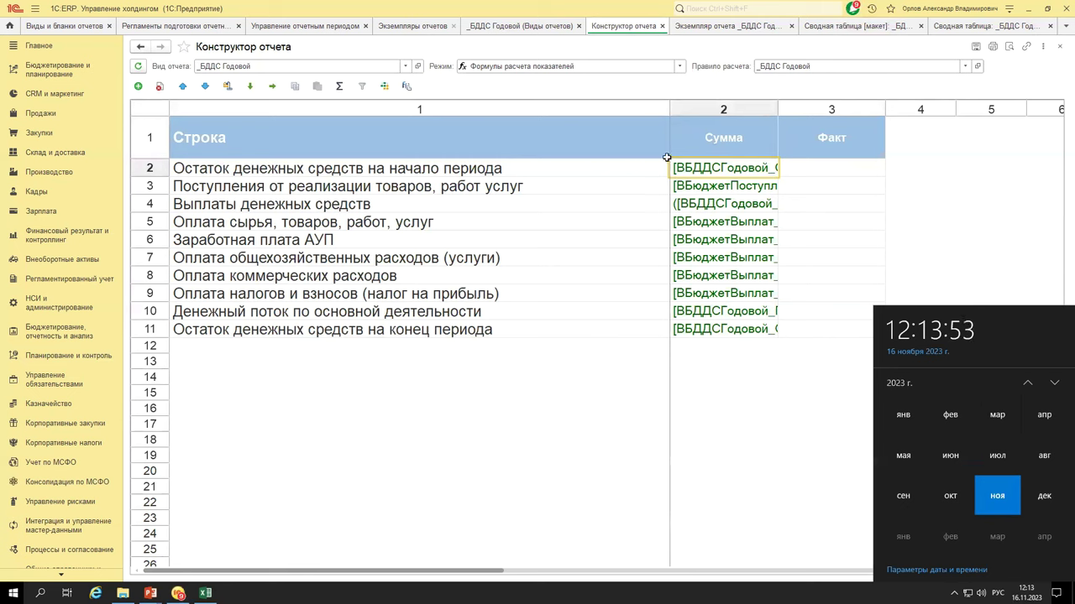
pyautogui.click(690, 325)
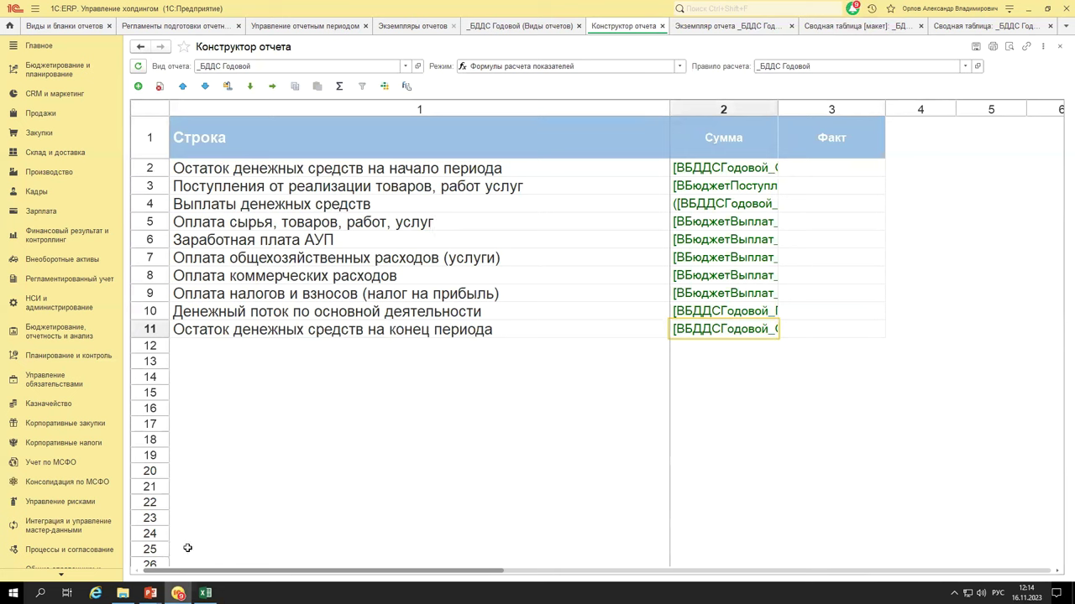
# - Switch to the PowerPoint slide show, advance past the consolidated БДДС slide to the questions slide, and return to 1C
pyautogui.moveTo(150, 594)
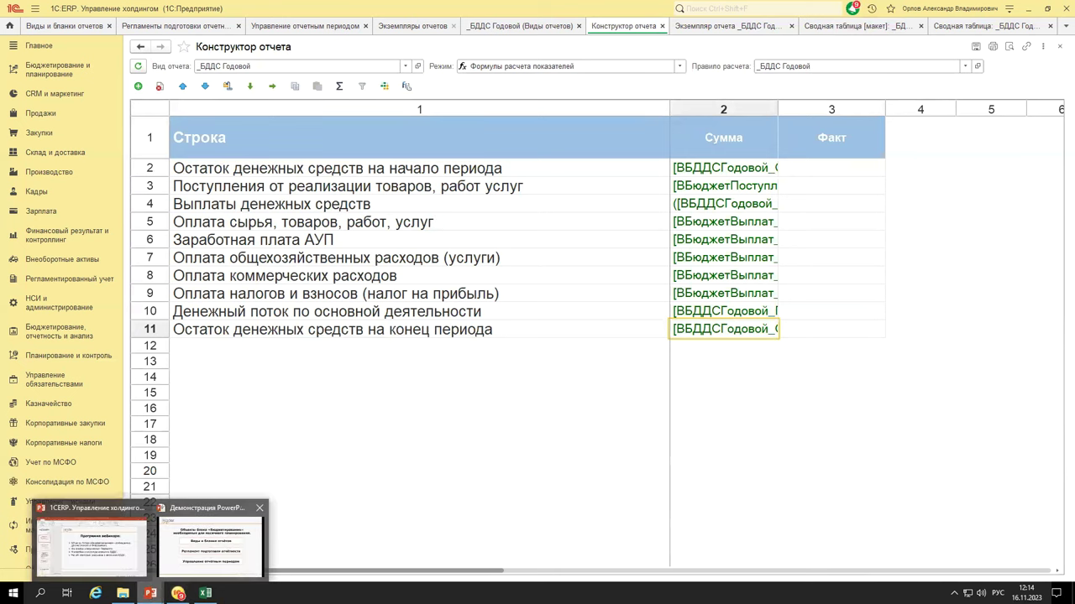
pyautogui.click(210, 542)
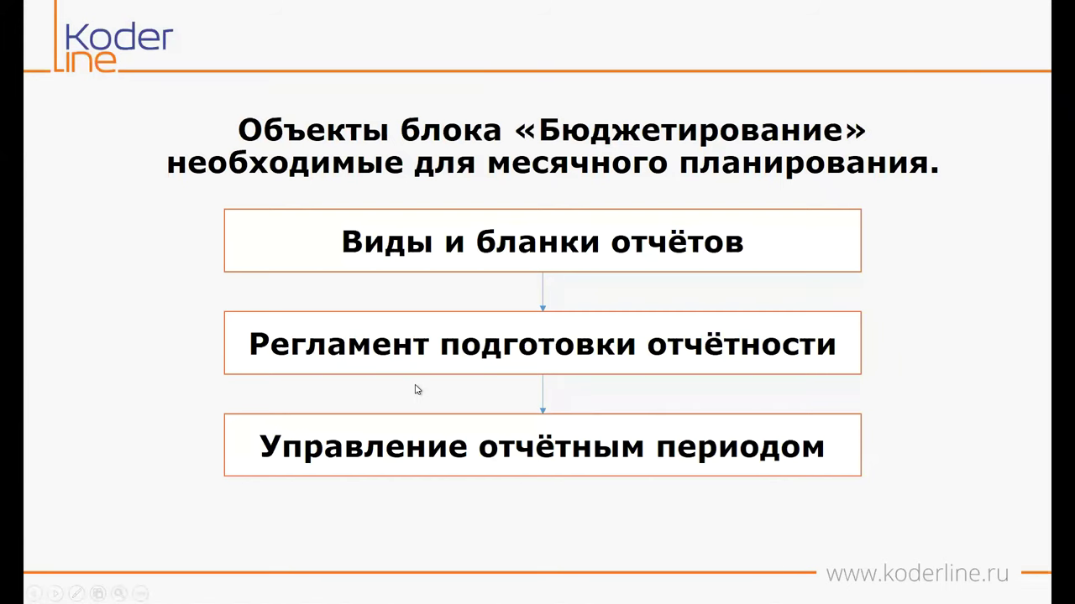
pyautogui.click(417, 390)
pyautogui.click(418, 390)
pyautogui.click(418, 389)
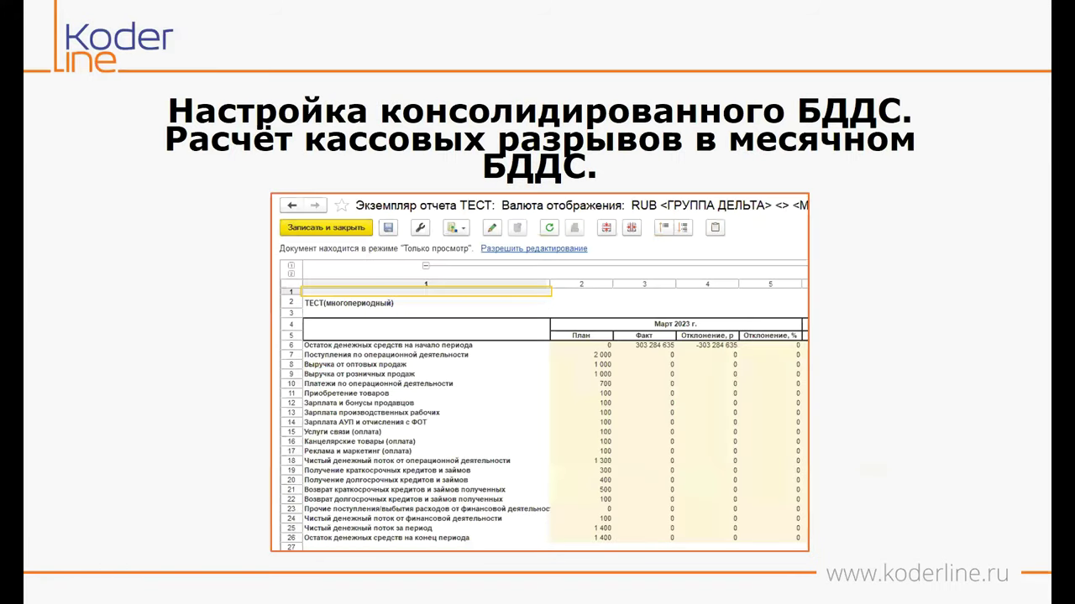
pyautogui.press('Right')
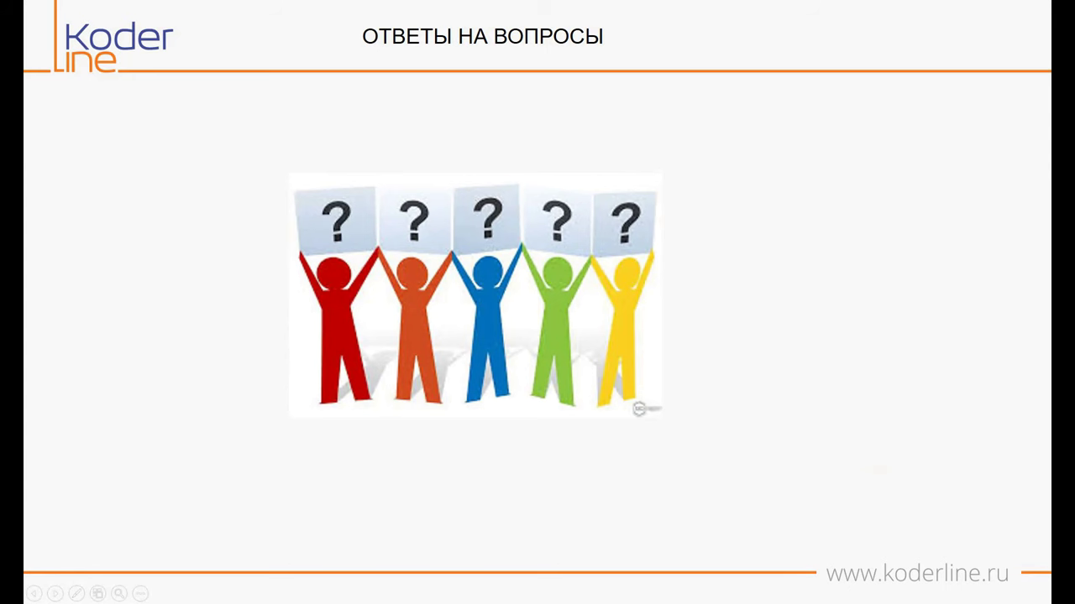
pyautogui.hotkey('alt', 'Tab')
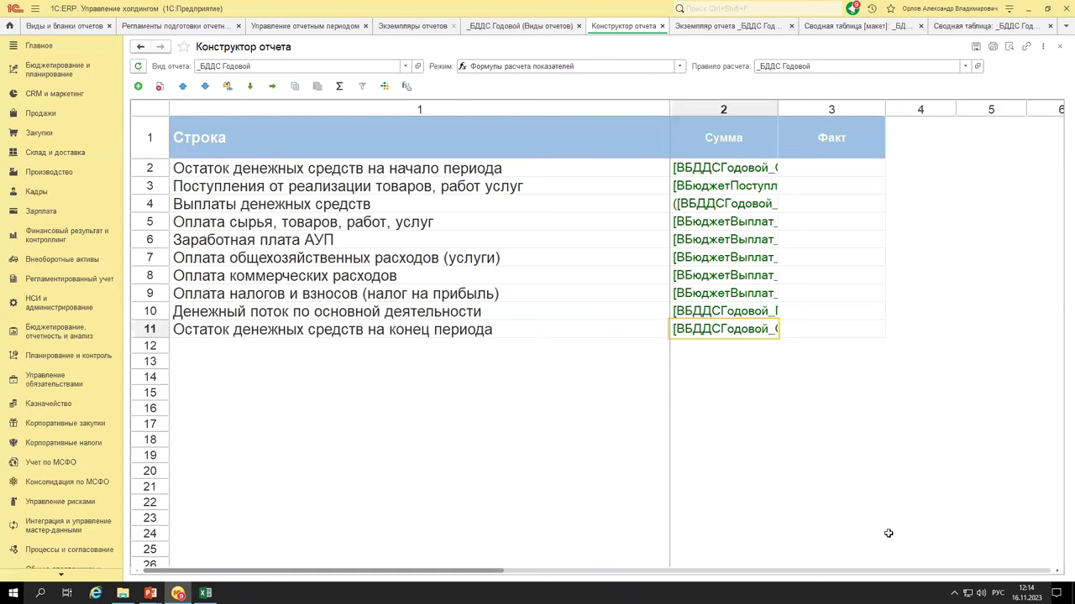
# - Check the 2023 month overview in the system calendar again and dismiss it
pyautogui.click(1026, 593)
pyautogui.click(920, 384)
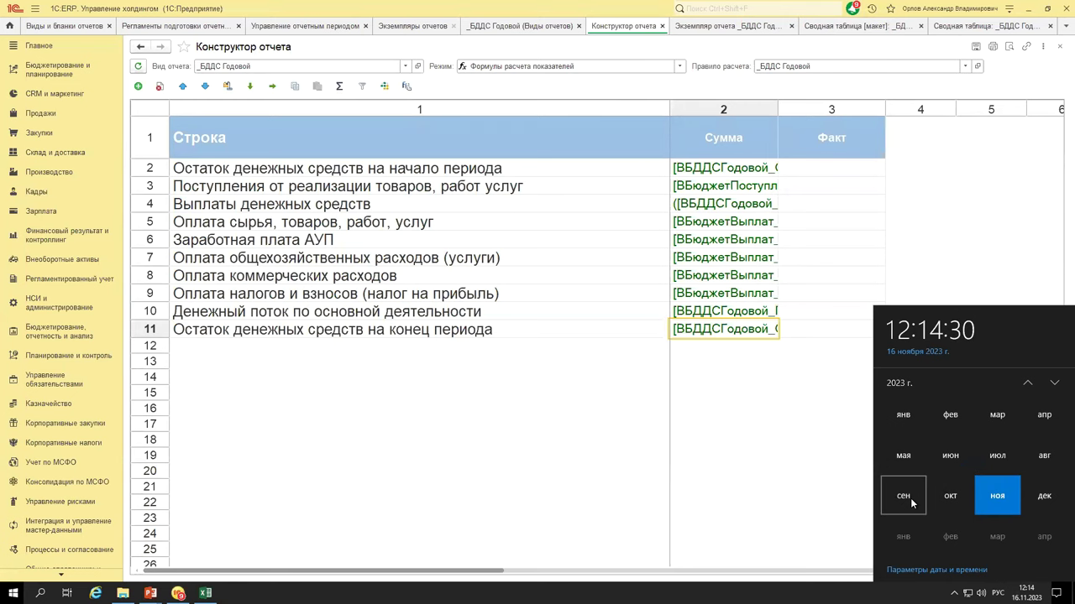
pyautogui.click(739, 424)
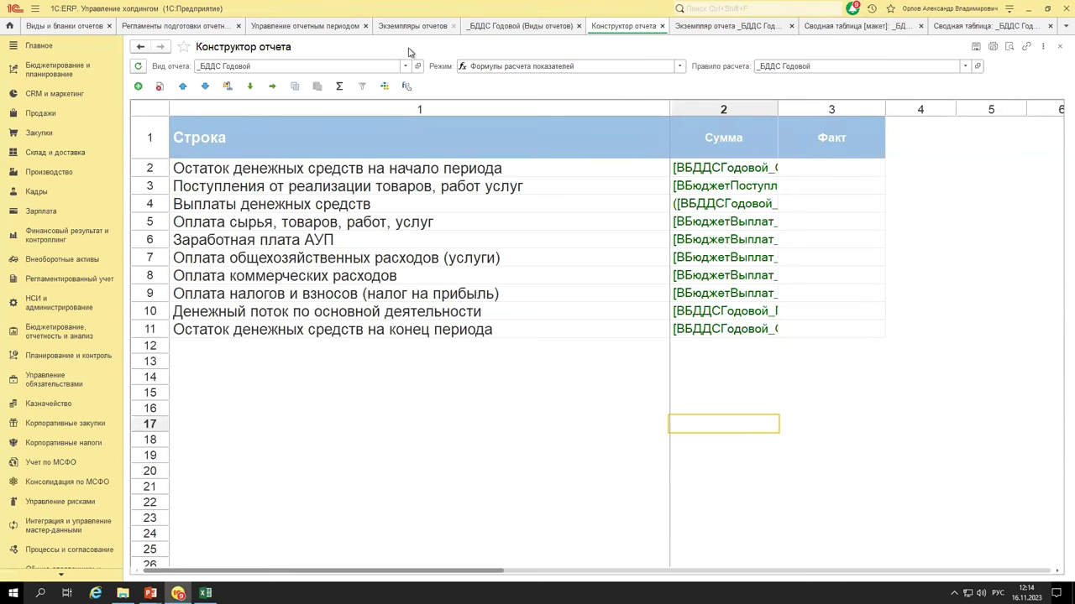
# - Create a new reporting period in Управление отчетным периодом with scenario Годовой план and periodicity Месяц
pyautogui.click(317, 28)
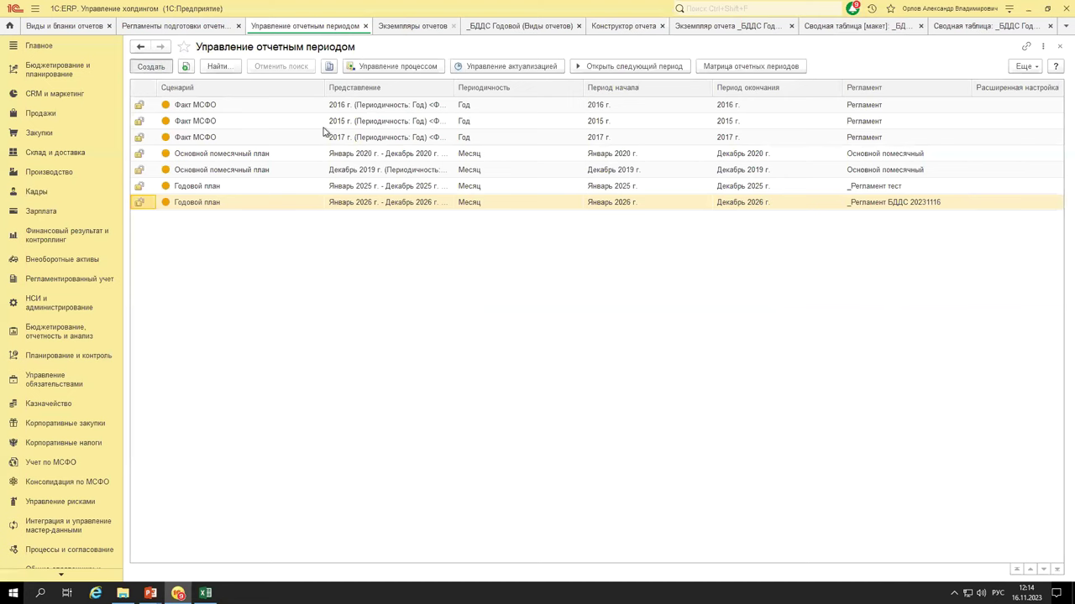
pyautogui.press('Insert')
pyautogui.click(515, 103)
pyautogui.click(482, 117)
pyautogui.click(445, 123)
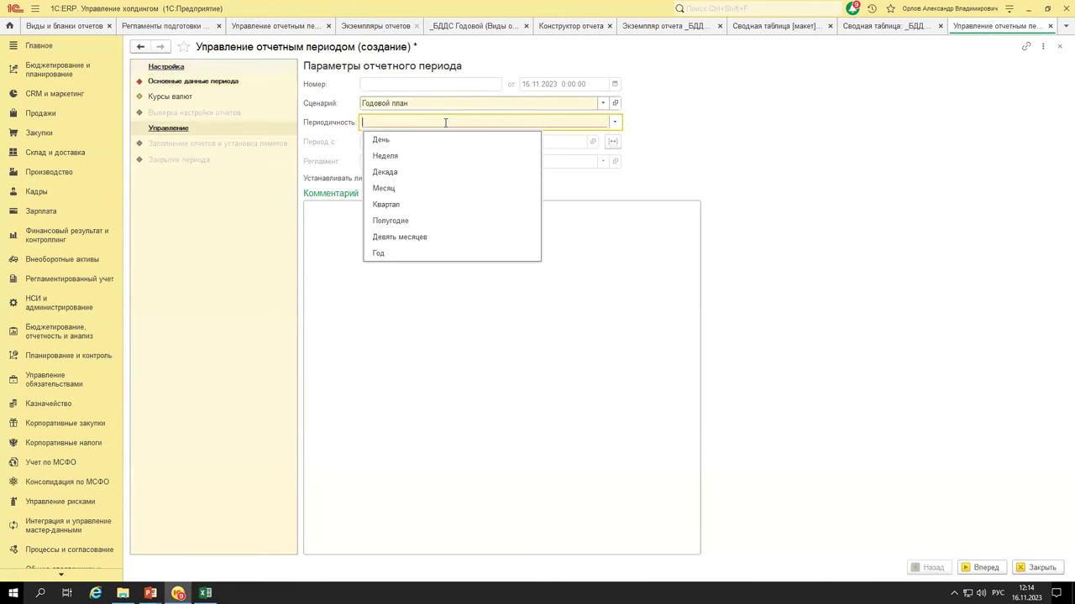
pyautogui.click(396, 189)
# - Set the reporting period to Июль 2023 – Сентябрь 2023 and assign the regulation _Регламент БДДС 20231116
pyautogui.click(612, 141)
pyautogui.moveTo(520, 325); pyautogui.dragTo(559, 326)
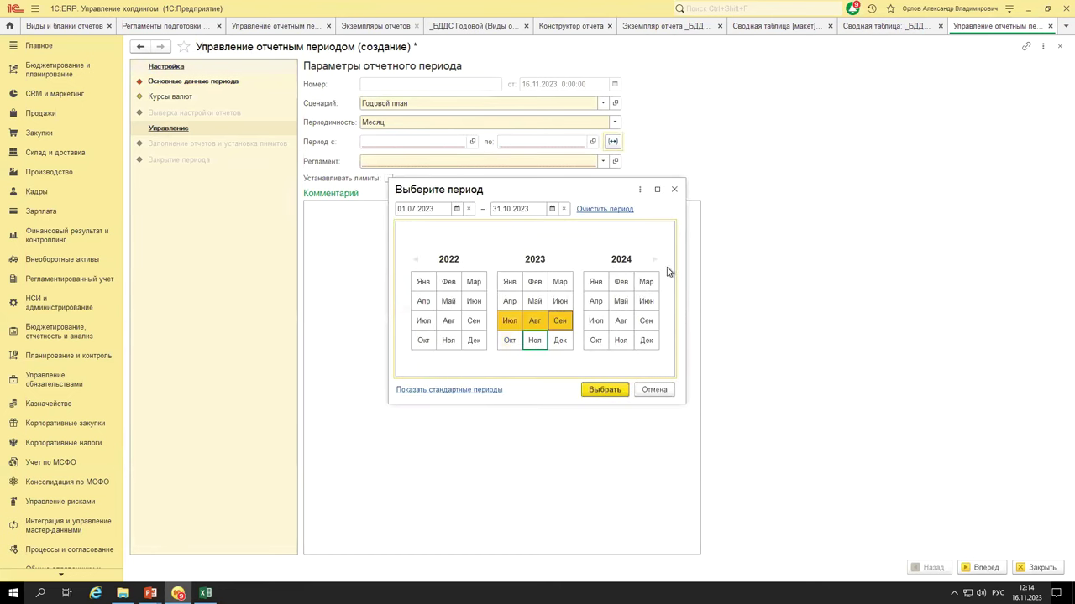
pyautogui.click(612, 394)
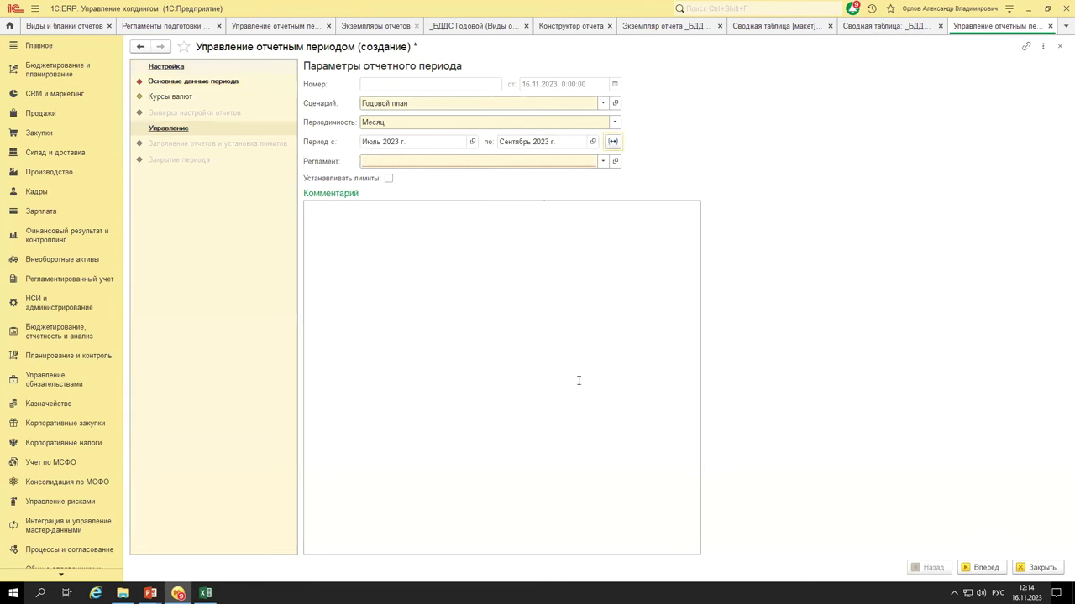
pyautogui.click(431, 162)
pyautogui.press('Escape')
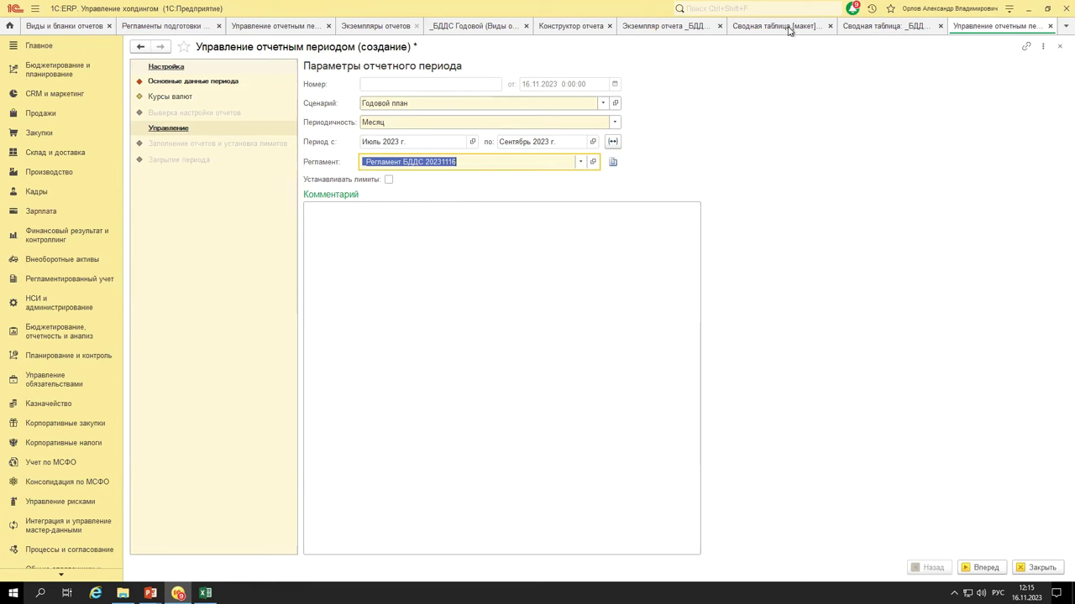
# - Examine the July to September 2026 columns in the _БДДС Годовой report instance, selecting them from the headers through the closing balance row
pyautogui.click(649, 31)
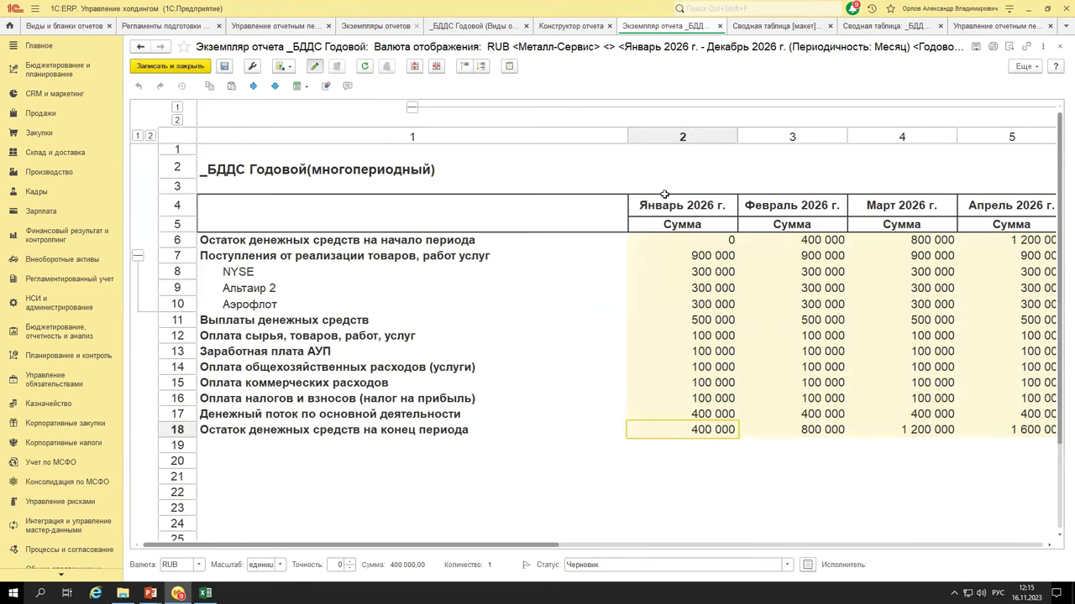
pyautogui.moveTo(676, 205); pyautogui.dragTo(877, 199)
pyautogui.moveTo(320, 546); pyautogui.dragTo(705, 561)
pyautogui.moveTo(543, 207); pyautogui.dragTo(760, 206)
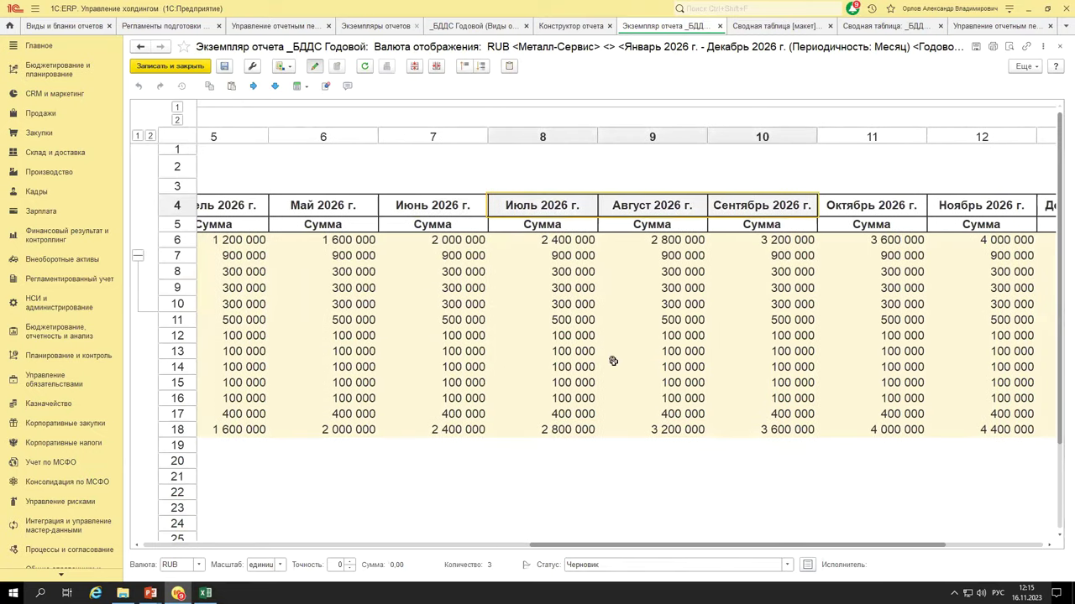
pyautogui.moveTo(525, 209); pyautogui.dragTo(763, 427)
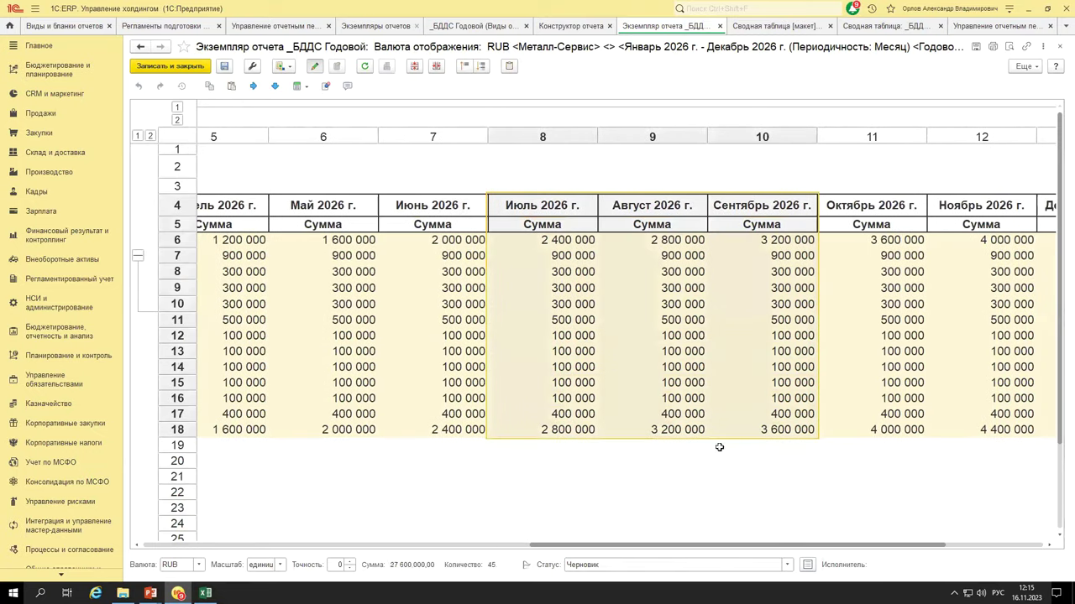